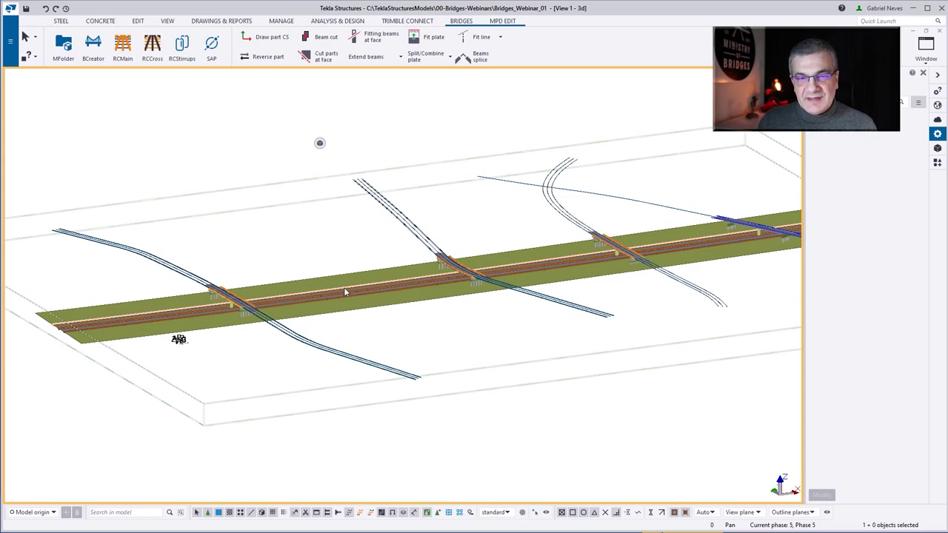
pyautogui.keyDown('ctrl'); pyautogui.moveTo(348, 294); pyautogui.dragTo(426, 297, button='middle'); pyautogui.keyUp('ctrl')
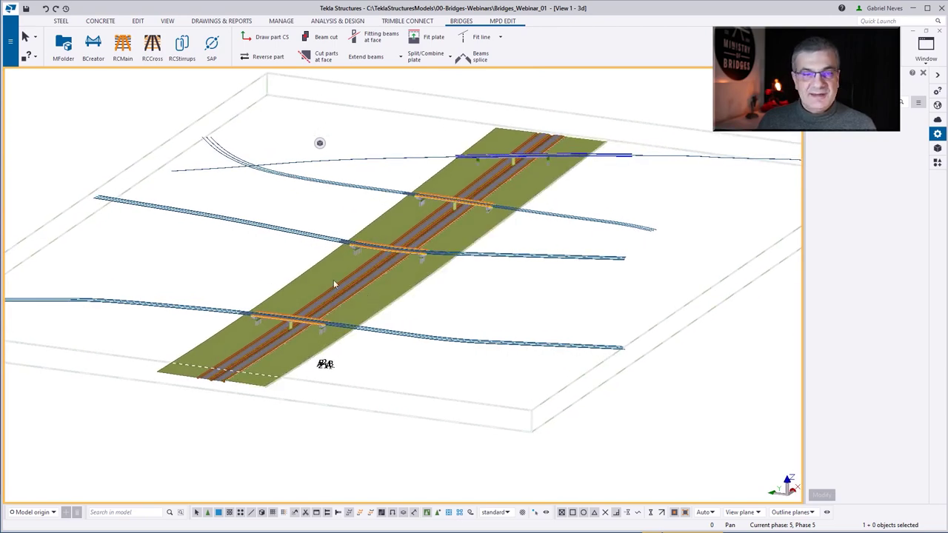
pyautogui.scroll(3, 326, 263)
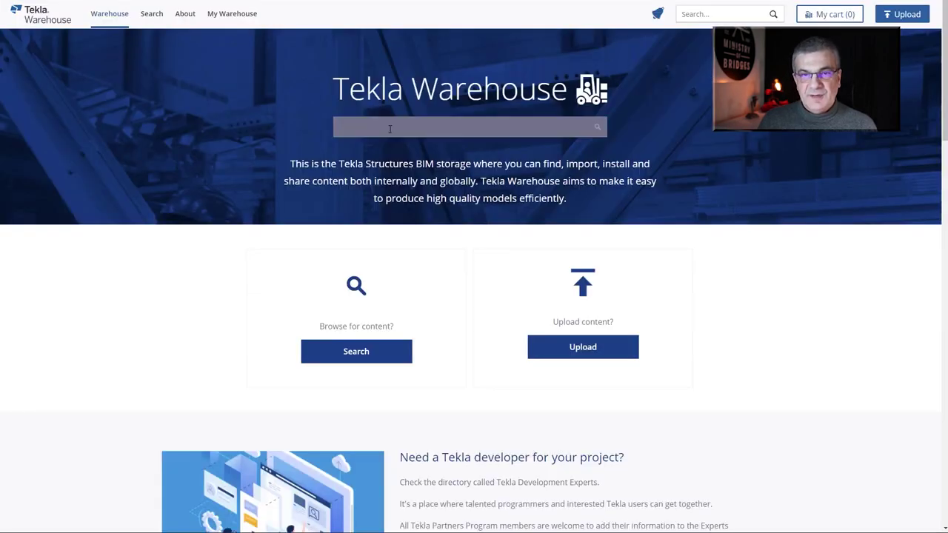
# Step: Search Tekla Warehouse for "bridge creator" and open the Bridge Creator extension's page
pyautogui.click(389, 129)
pyautogui.write('BRIDGE CR')
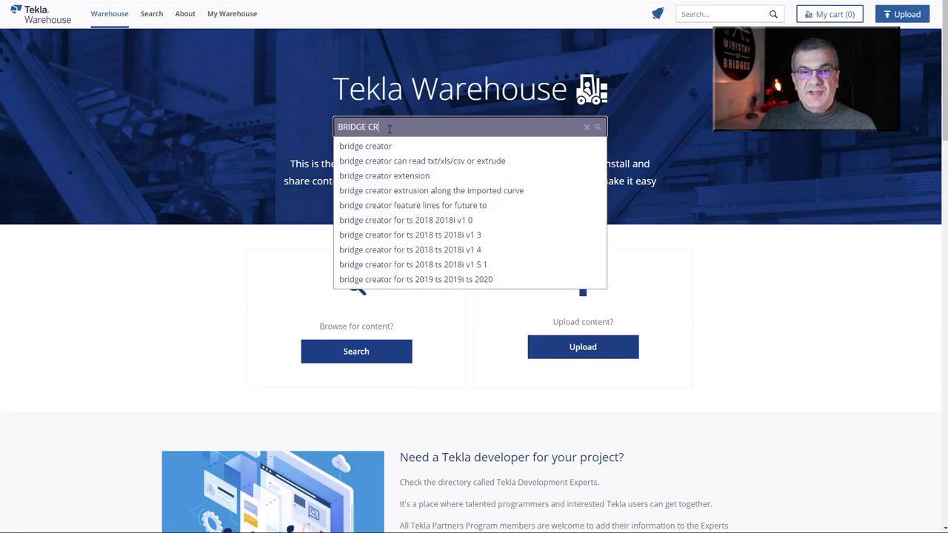
pyautogui.press('Down')
pyautogui.press('Return')
pyautogui.click(237, 306)
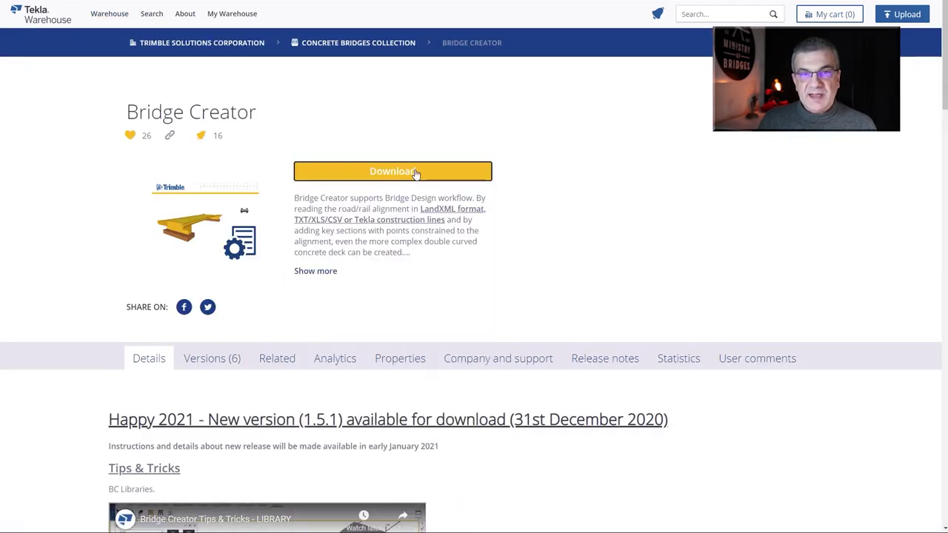
# Step: Review the available versions of Bridge Creator and read through its details and introduction
pyautogui.click(210, 358)
pyautogui.scroll(-4, 211, 355)
pyautogui.scroll(3, 146, 291)
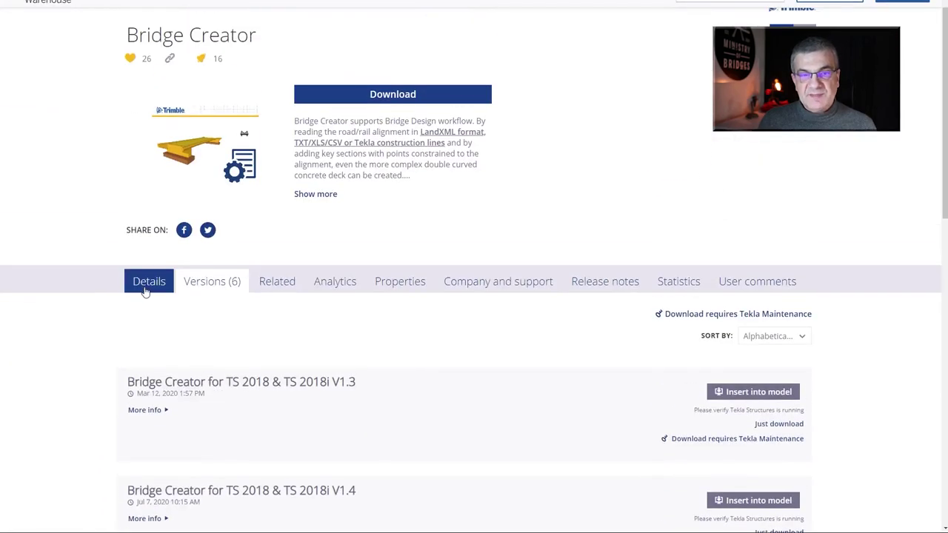
pyautogui.click(146, 291)
pyautogui.scroll(-5, 697, 332)
pyautogui.scroll(-12, 701, 334)
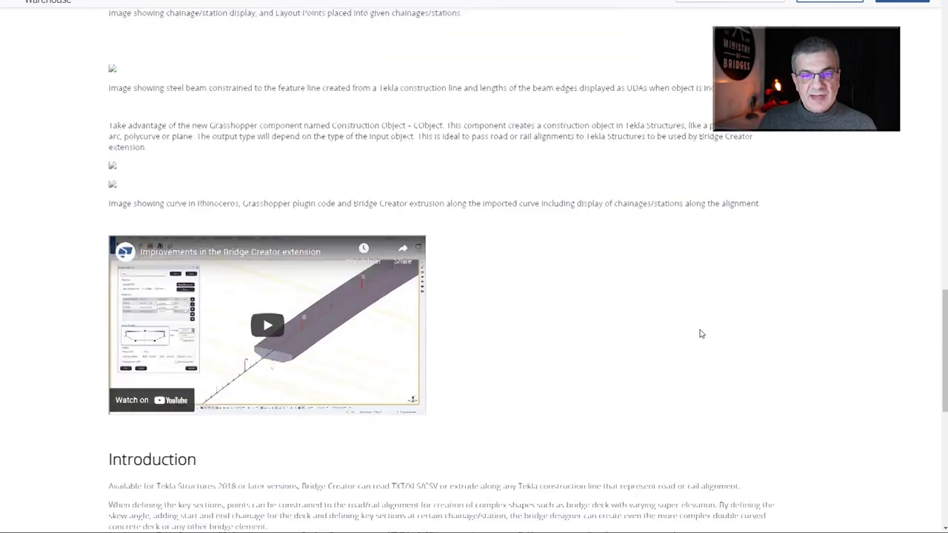
pyautogui.scroll(-5, 702, 334)
# Step: Open the Bridge Creator support article and read its section on using Bridge Creator
pyautogui.click(189, 268)
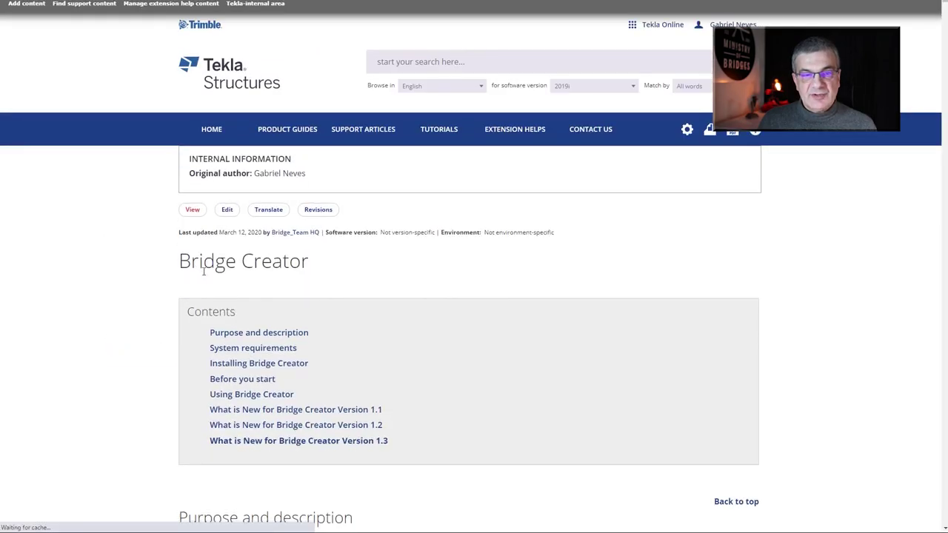
pyautogui.click(249, 394)
pyautogui.scroll(-3, 785, 317)
pyautogui.scroll(-18, 785, 317)
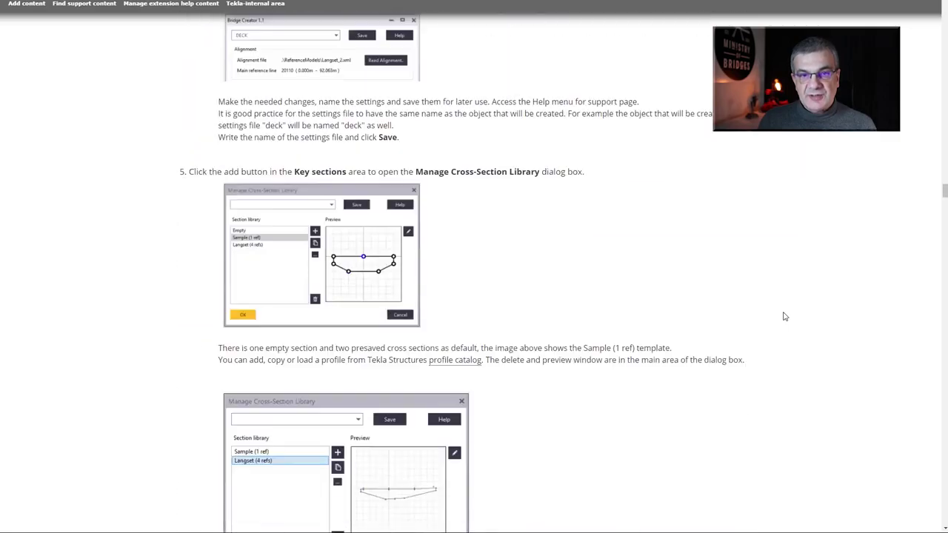
pyautogui.scroll(-12, 785, 317)
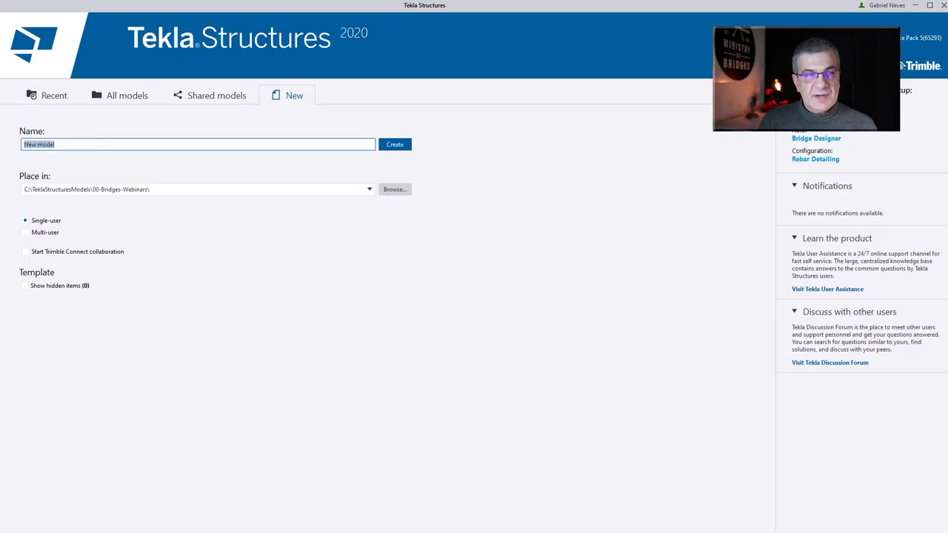
# Step: Switch to Tekla Structures and create a single-user model named Bridges_Webinar_01 in the 00-Bridges-Webinars folder
pyautogui.write('Bridges_Webinar_01')
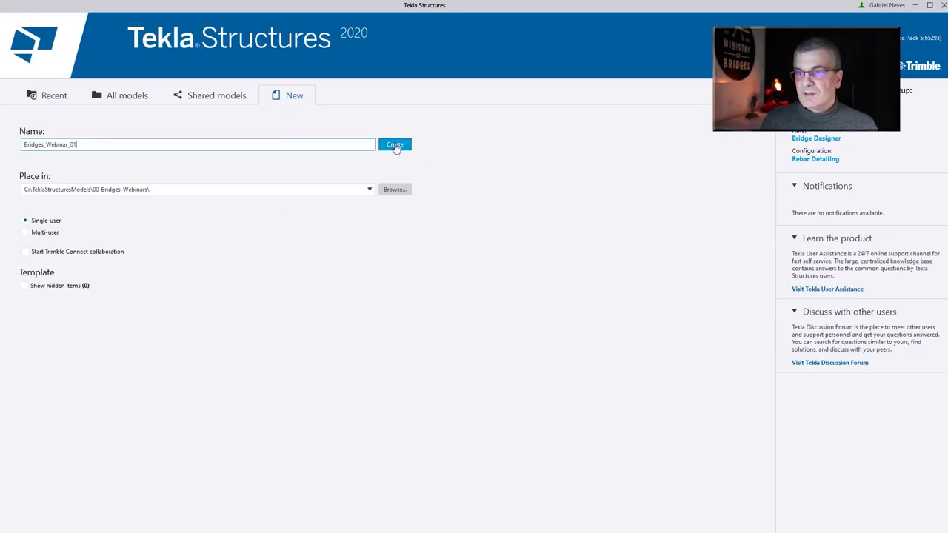
pyautogui.press('Return')
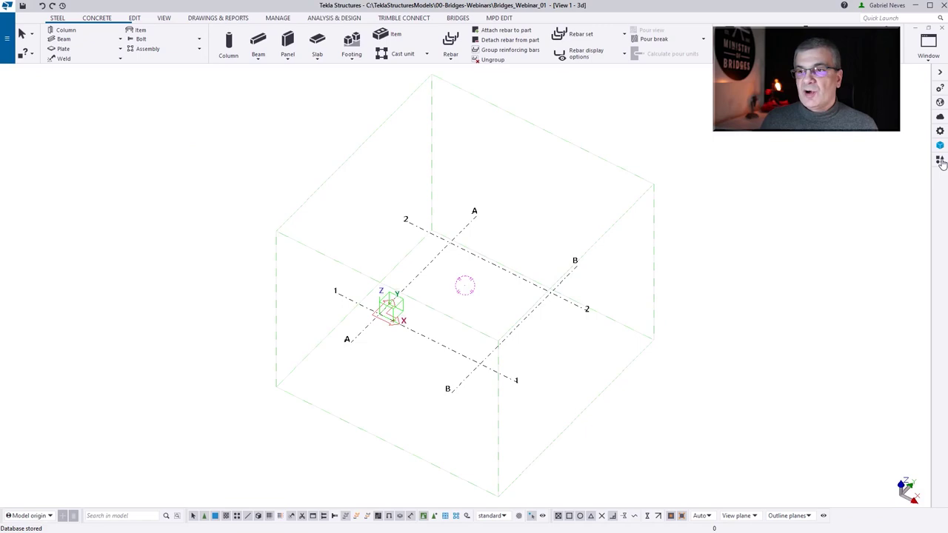
# Step: Remove the installed Bridge Creator extension with the Tekla Structures extension manager, then close the manager
pyautogui.click(940, 161)
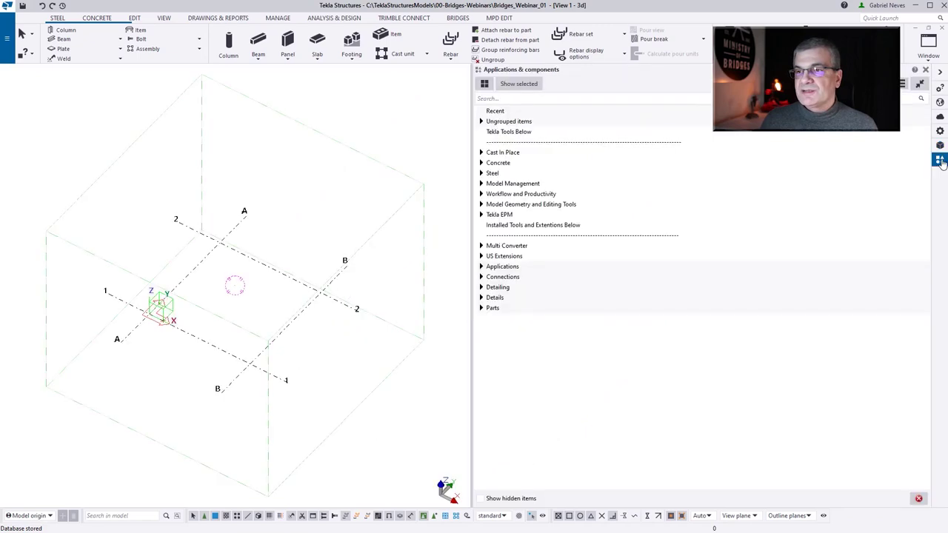
pyautogui.click(903, 84)
pyautogui.moveTo(800, 235)
pyautogui.click(752, 237)
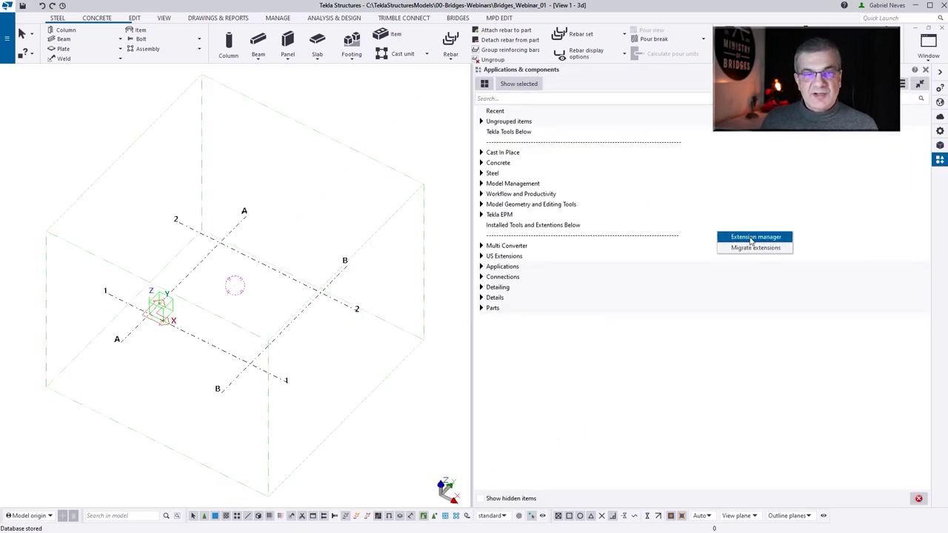
pyautogui.click(453, 326)
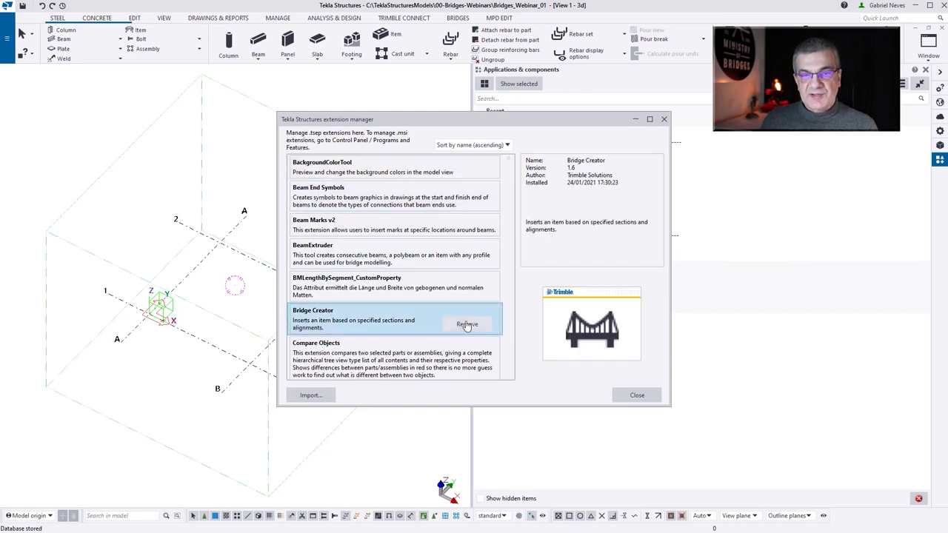
pyautogui.click(463, 323)
pyautogui.click(637, 394)
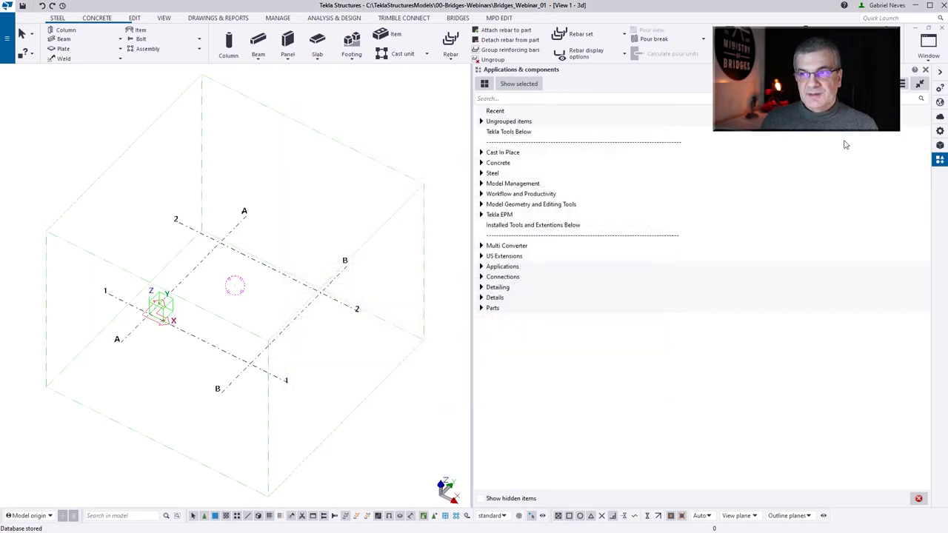
# Step: Exit Tekla Structures and cancel its setup selection on restart
pyautogui.click(939, 5)
pyautogui.click(424, 285)
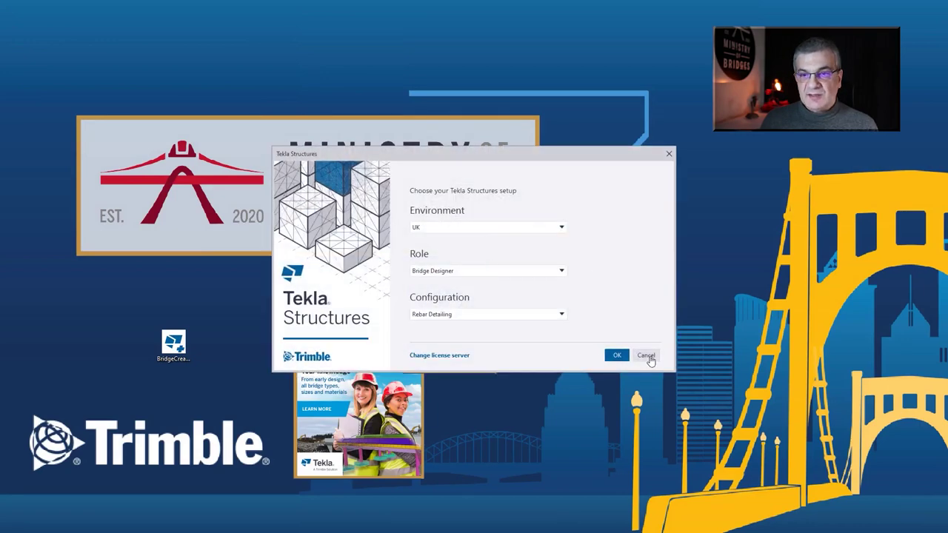
pyautogui.click(646, 354)
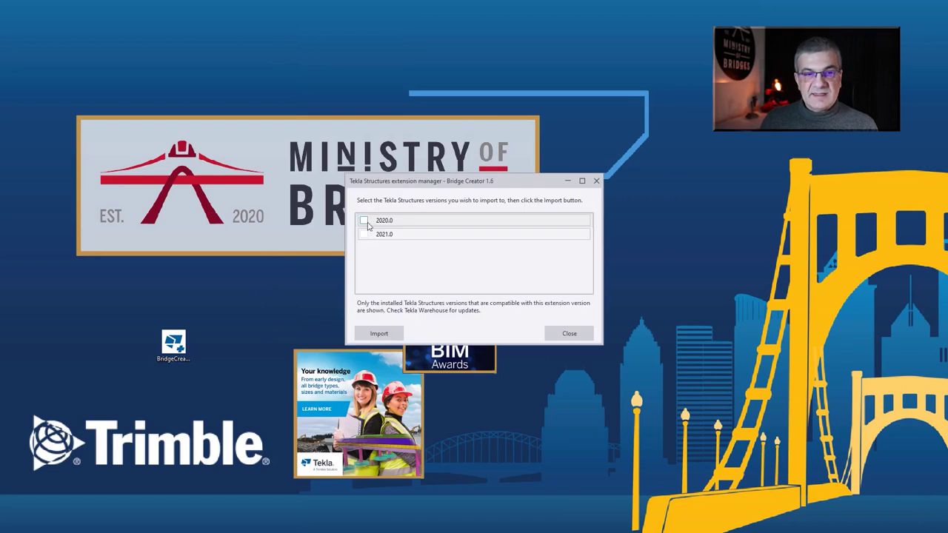
# Step: Import the Bridge Creator 1.6 extension into Tekla Structures version 2020.0, keeping the original installer file
pyautogui.click(364, 221)
pyautogui.click(381, 333)
pyautogui.click(459, 275)
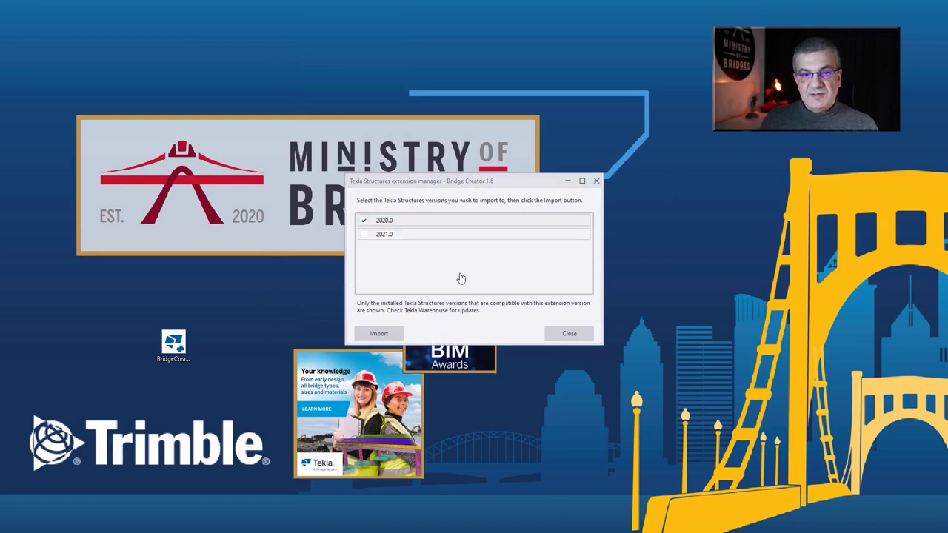
pyautogui.click(569, 333)
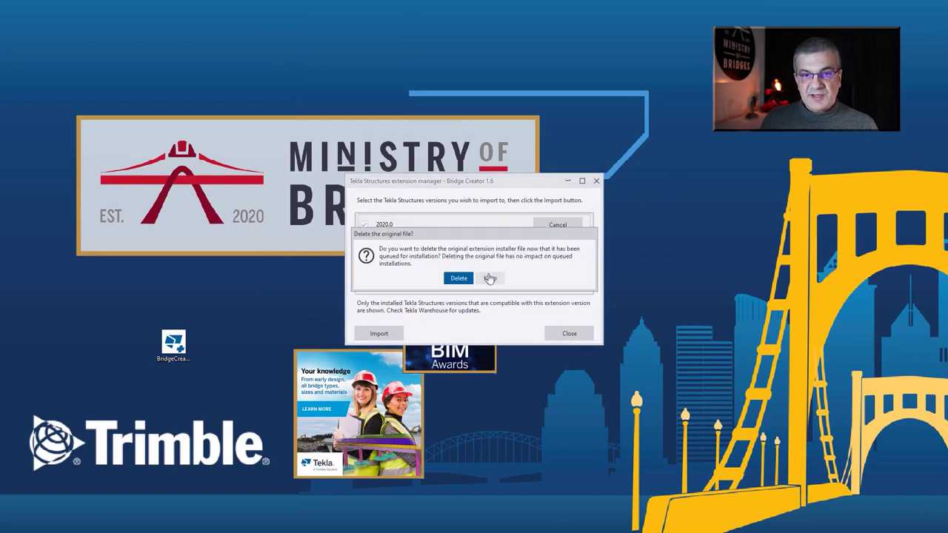
pyautogui.click(490, 279)
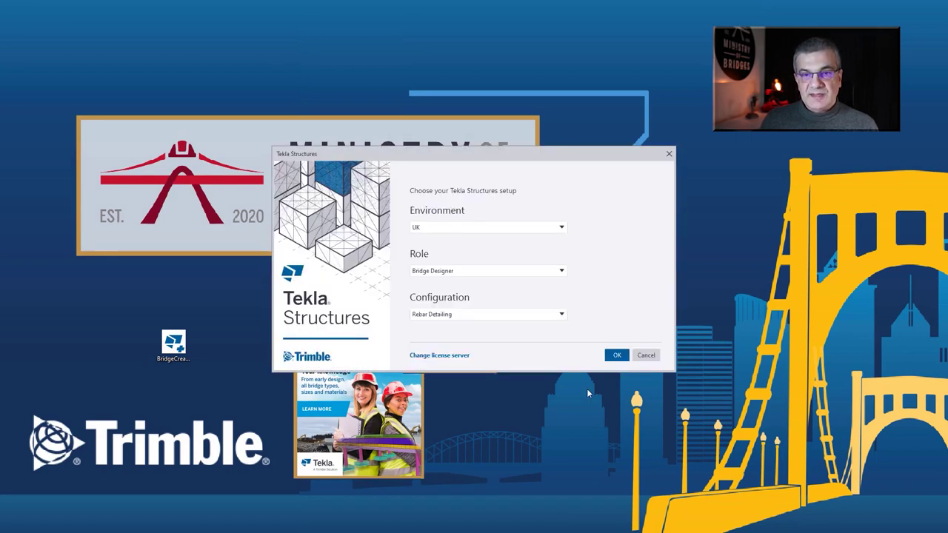
# Step: Start Tekla Structures with the UK environment, Bridge Designer role and Rebar Detailing configuration, and open the Bridges_Webinar_01 model
pyautogui.click(614, 354)
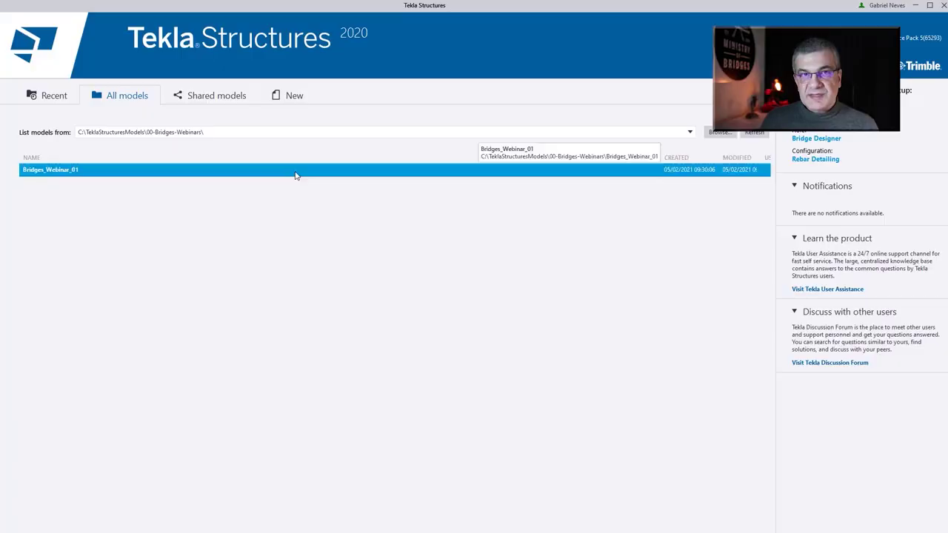
pyautogui.click(108, 173)
pyautogui.click(636, 378)
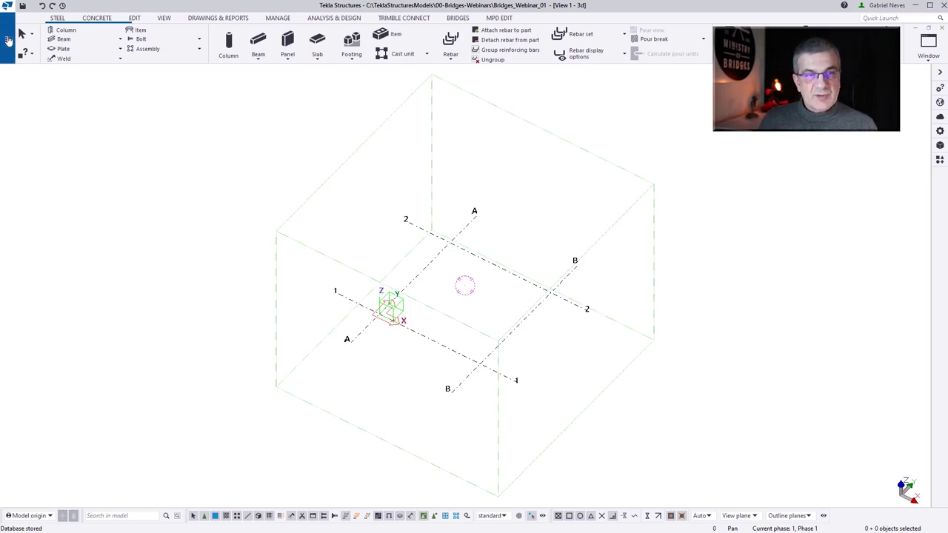
# Step: Set the modeling length unit to mm with 3 decimals in the units and decimals options
pyautogui.click(6, 37)
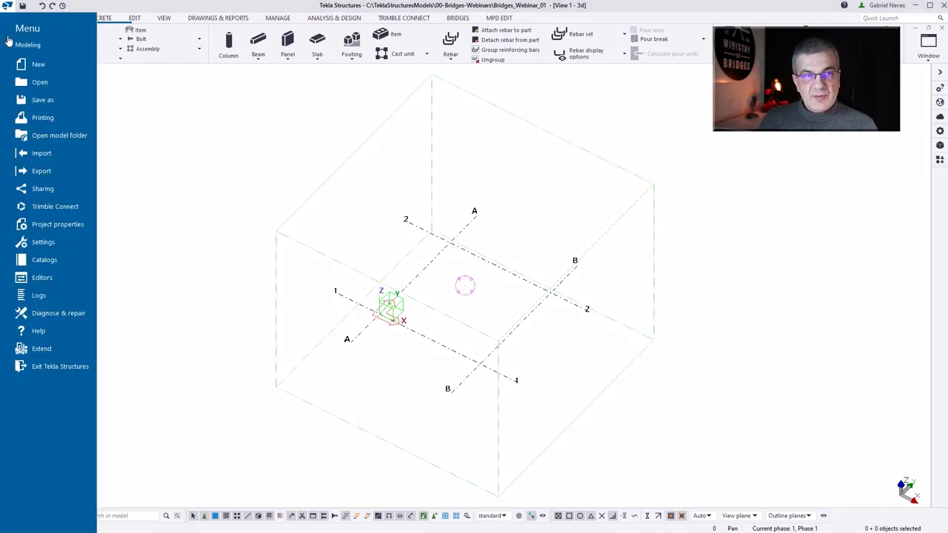
pyautogui.click(64, 243)
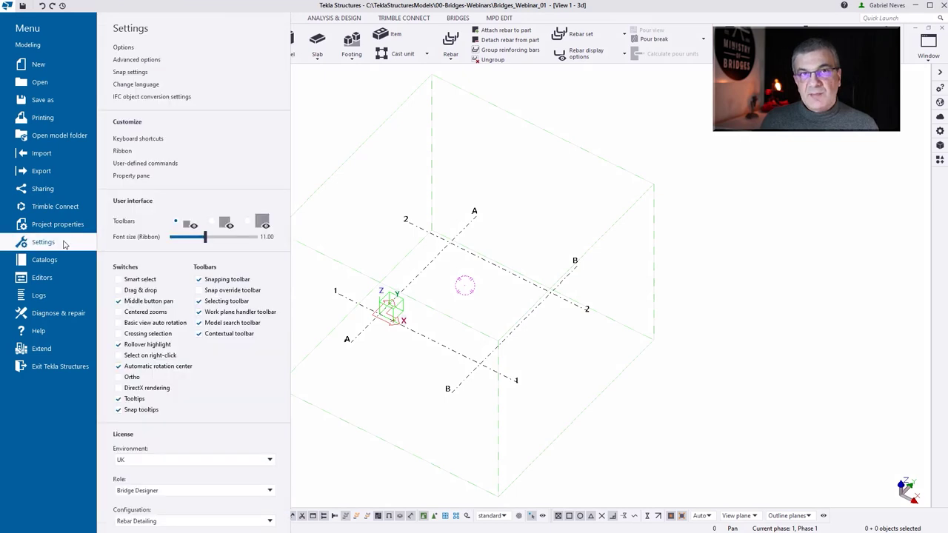
pyautogui.click(118, 49)
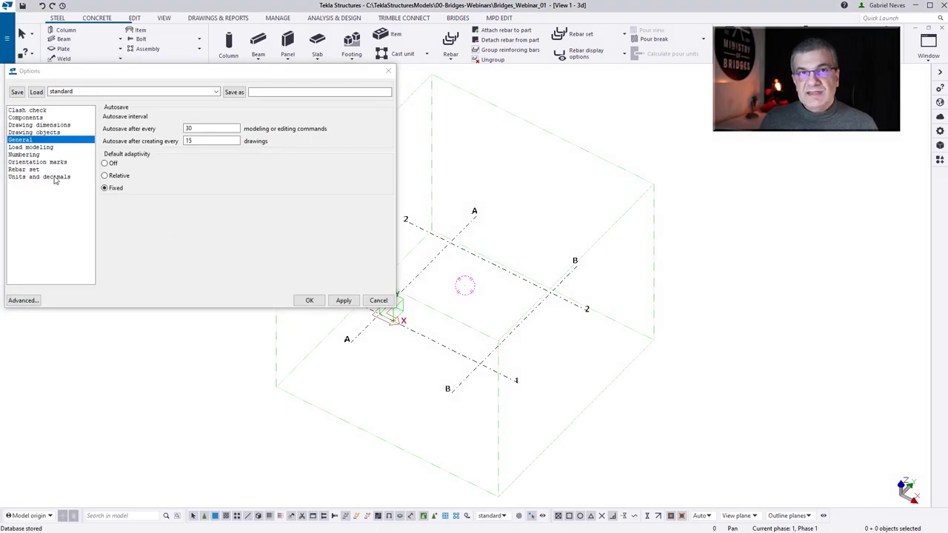
pyautogui.click(56, 177)
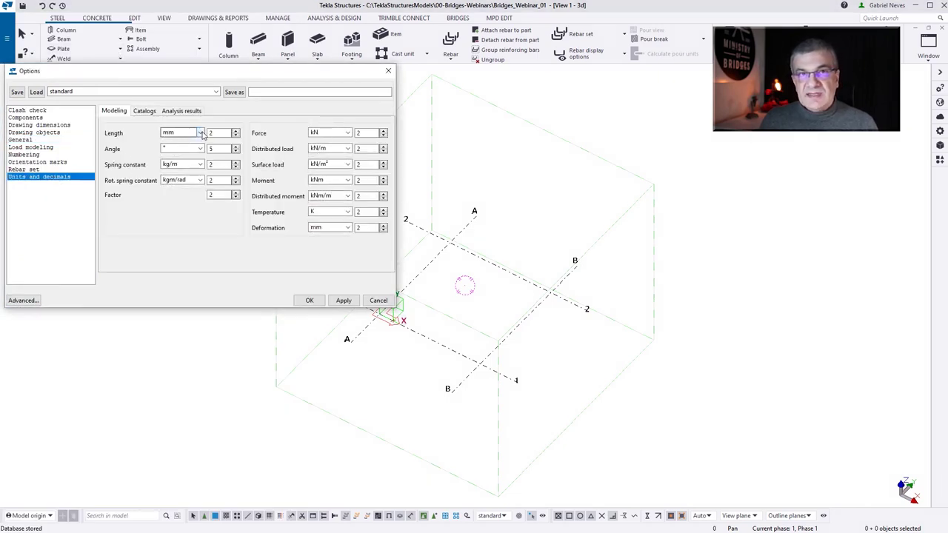
pyautogui.click(200, 132)
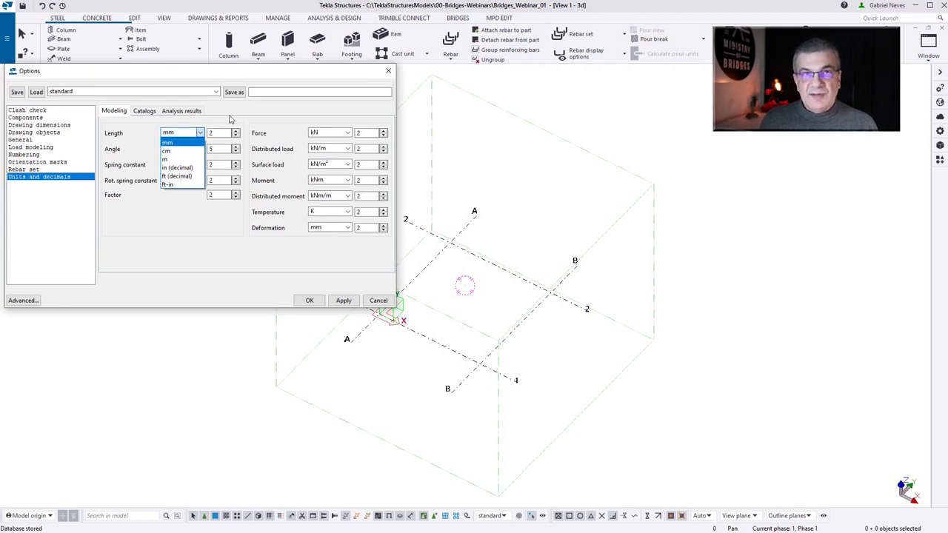
pyautogui.click(165, 135)
pyautogui.click(235, 130)
pyautogui.click(347, 300)
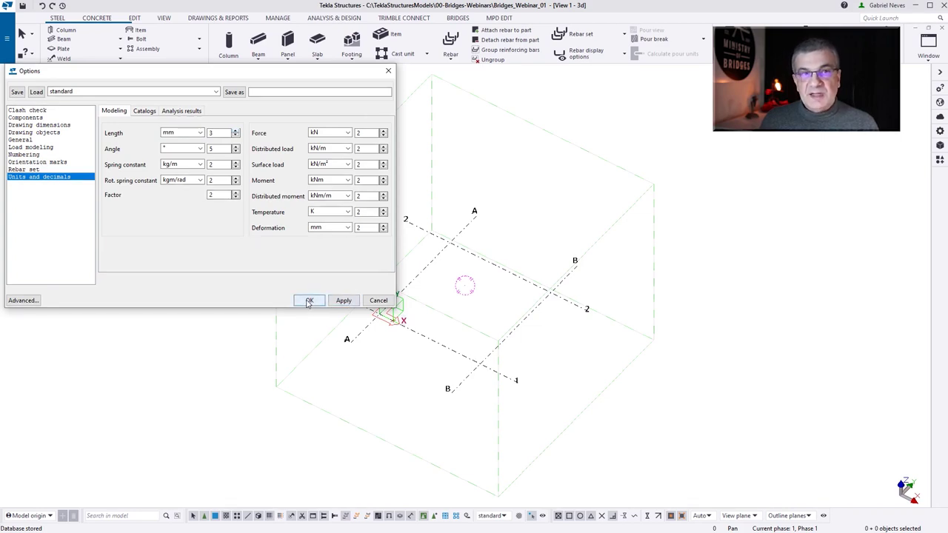
pyautogui.click(309, 301)
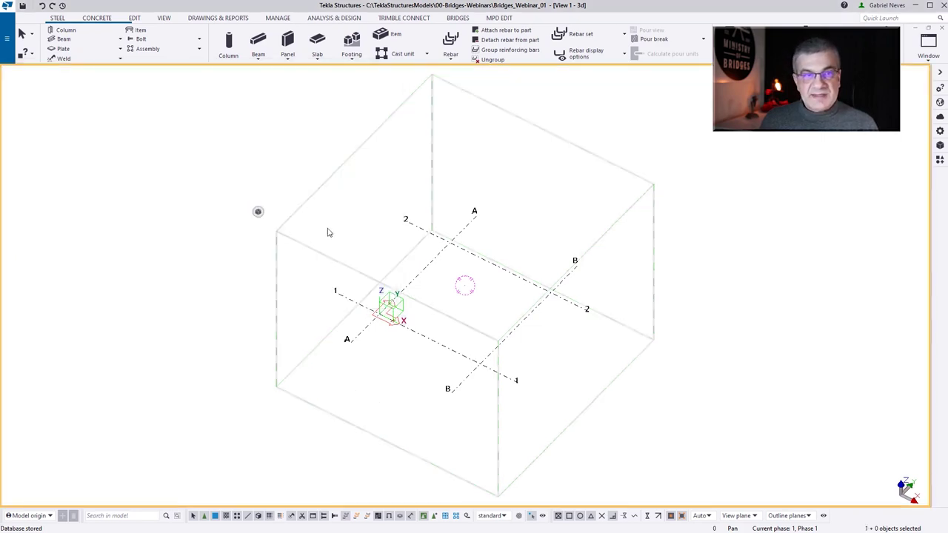
# Step: Open the Phase Manager and add phases until there are 20 in the model
pyautogui.hotkey('ctrl', 'h')
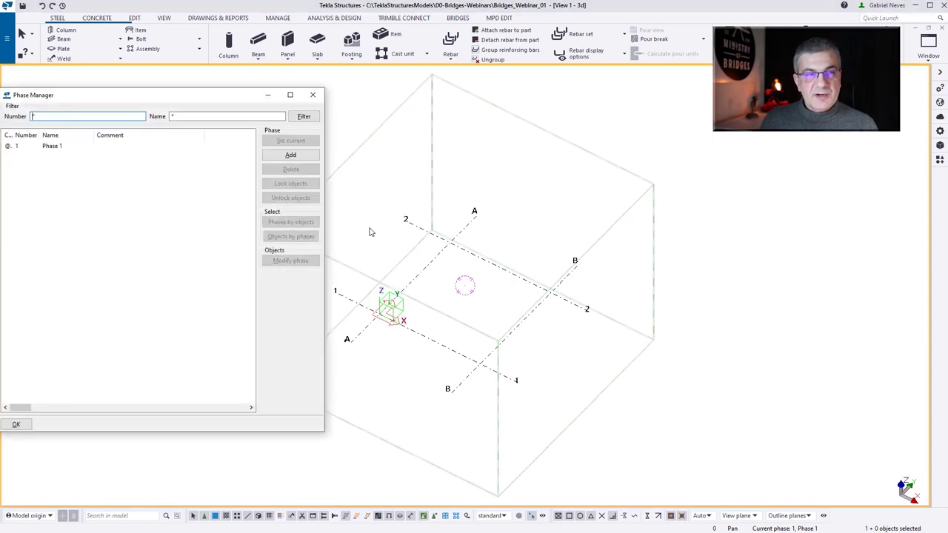
pyautogui.click(302, 158)
pyautogui.click(302, 158)
pyautogui.click(302, 159)
pyautogui.click(303, 158)
pyautogui.click(303, 159)
pyautogui.click(302, 158)
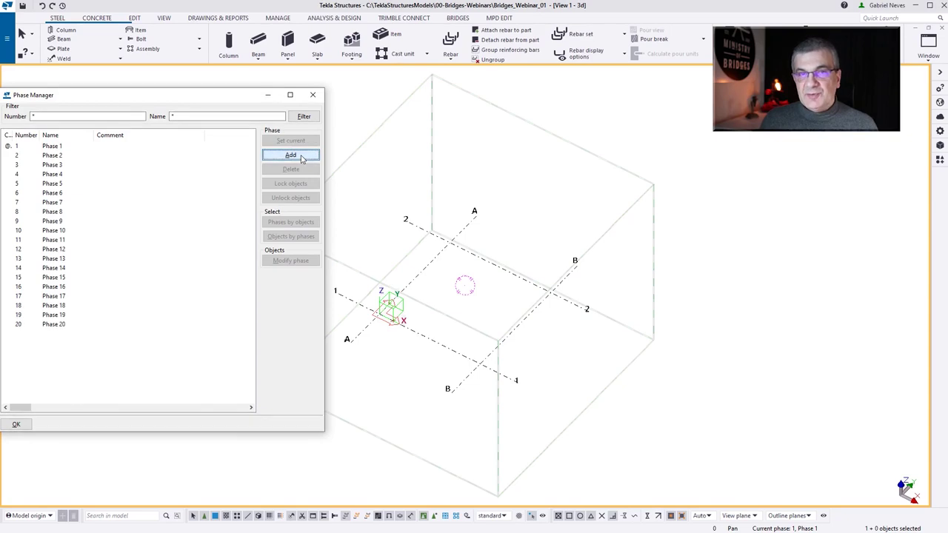
# Step: Enter the comments Piles, Foundations, Piers, Abutments and Deck for phases 1 to 5 in the Phase Manager
pyautogui.click(113, 150)
pyautogui.write('Piles')
pyautogui.click(105, 159)
pyautogui.write('Foundations')
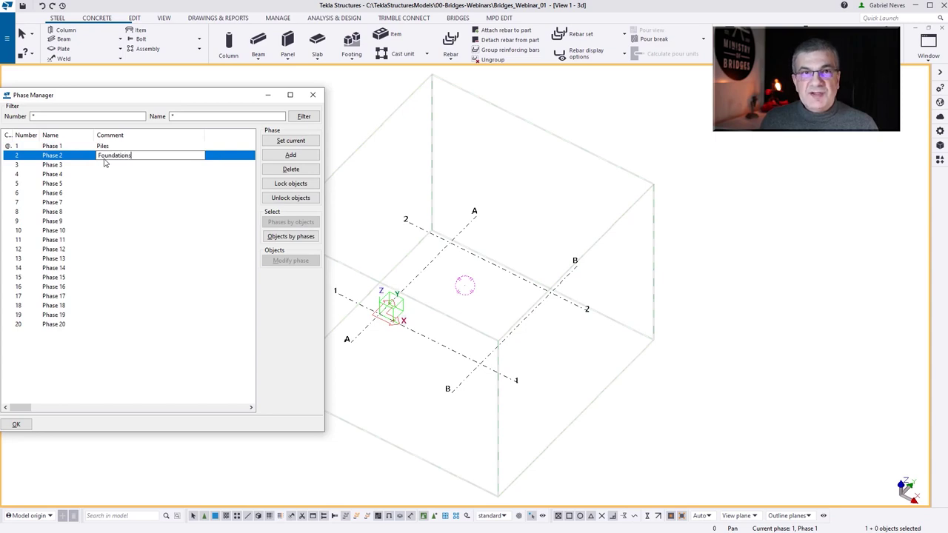
pyautogui.click(107, 167)
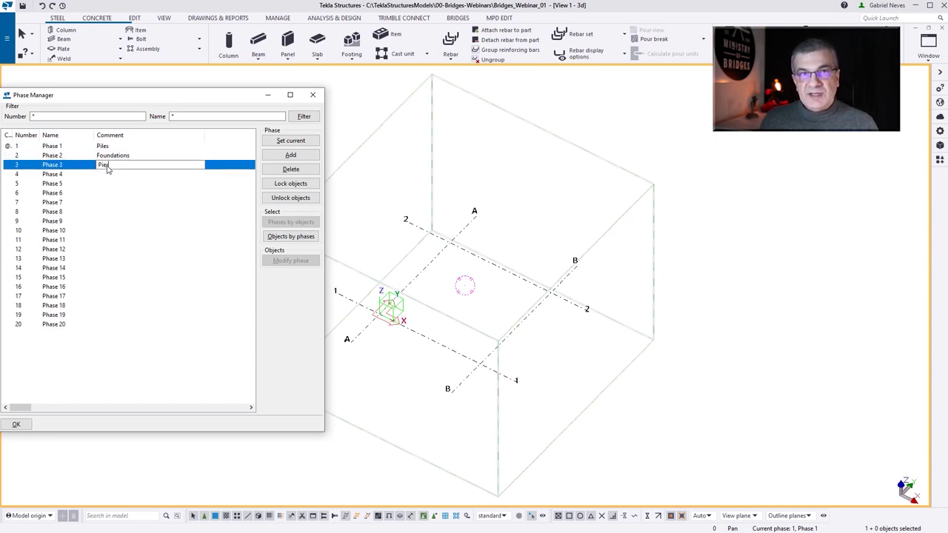
pyautogui.click(108, 176)
pyautogui.write('Abutments')
pyautogui.click(107, 185)
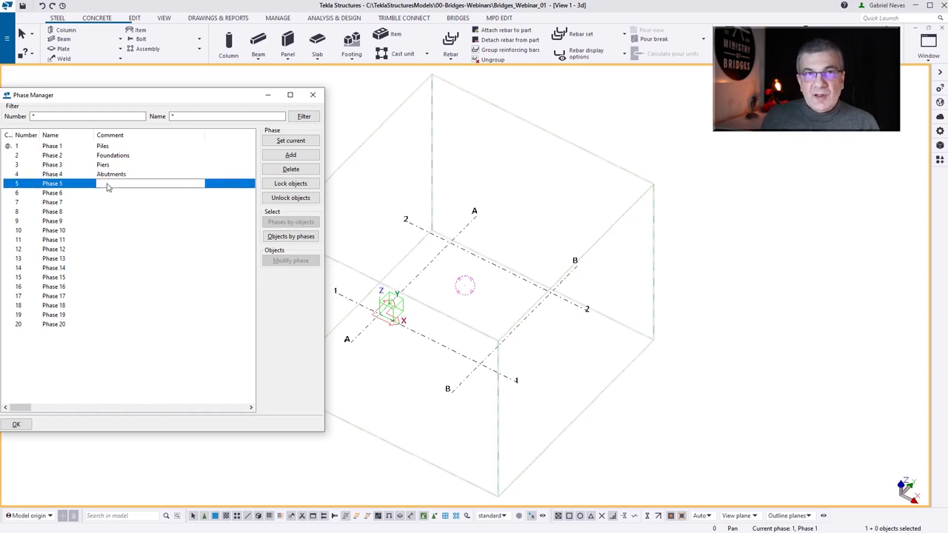
pyautogui.write('Deck')
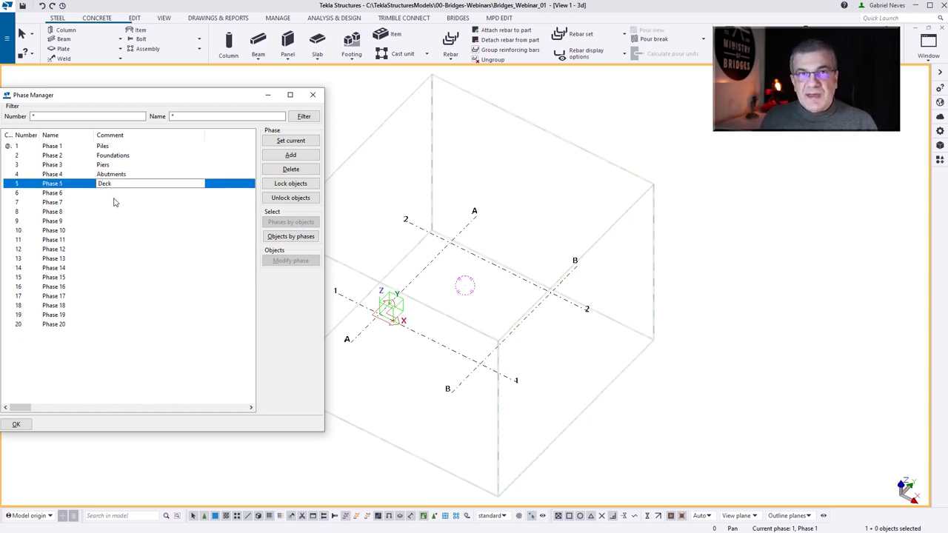
# Step: Enter the comments Finishes1, Finishes2 and Finishes3 for phases 6, 7 and 8
pyautogui.click(111, 196)
pyautogui.write('finishes')
pyautogui.press('BackSpace')
pyautogui.press('BackSpace')
pyautogui.press('BackSpace')
pyautogui.press('BackSpace')
pyautogui.press('BackSpace')
pyautogui.press('BackSpace')
pyautogui.press('BackSpace')
pyautogui.press('BackSpace')
pyautogui.write('Finishes')
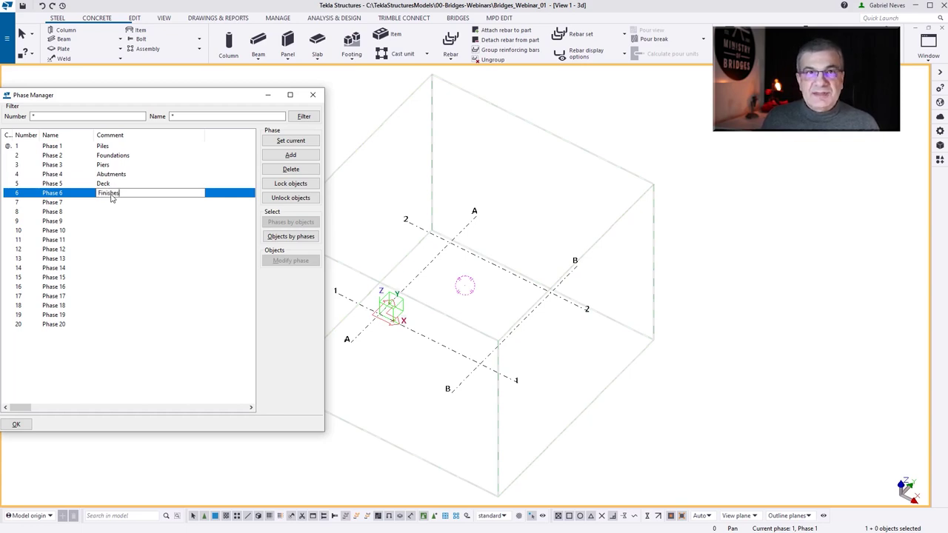
pyautogui.click(113, 208)
pyautogui.write('Finishes1')
pyautogui.click(119, 217)
pyautogui.write('Finishes1')
pyautogui.write('3')
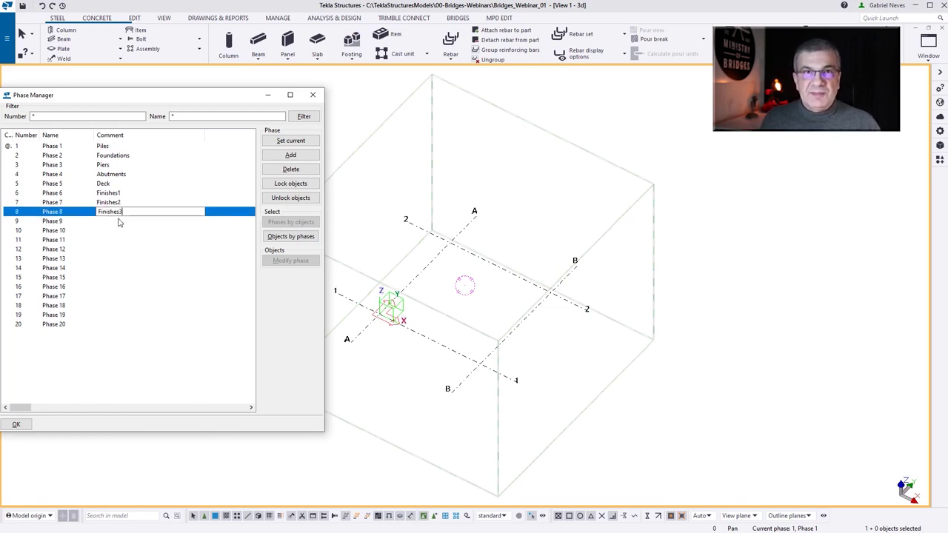
# Step: Enter the comments RC Piles for phase 10 and RC Foundations for phase 11
pyautogui.click(112, 232)
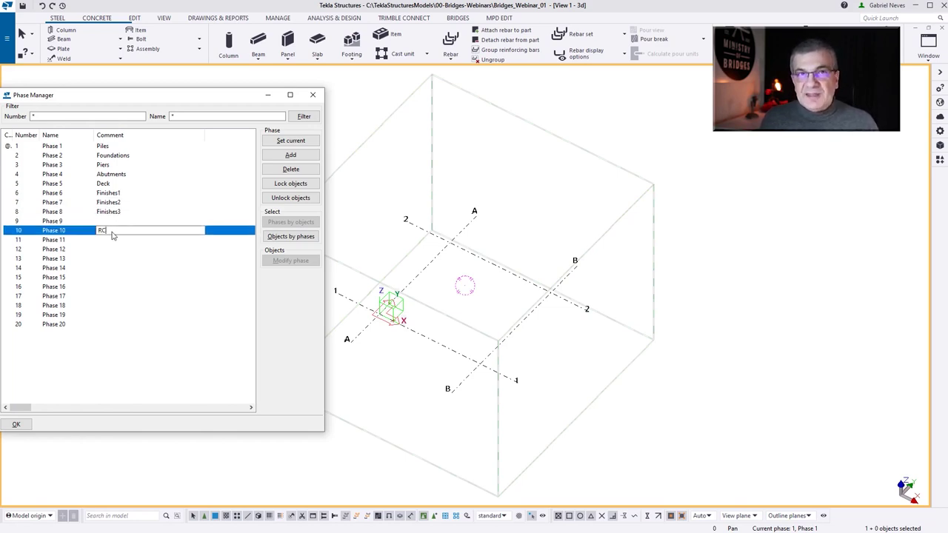
pyautogui.write('RC Piles')
pyautogui.click(111, 242)
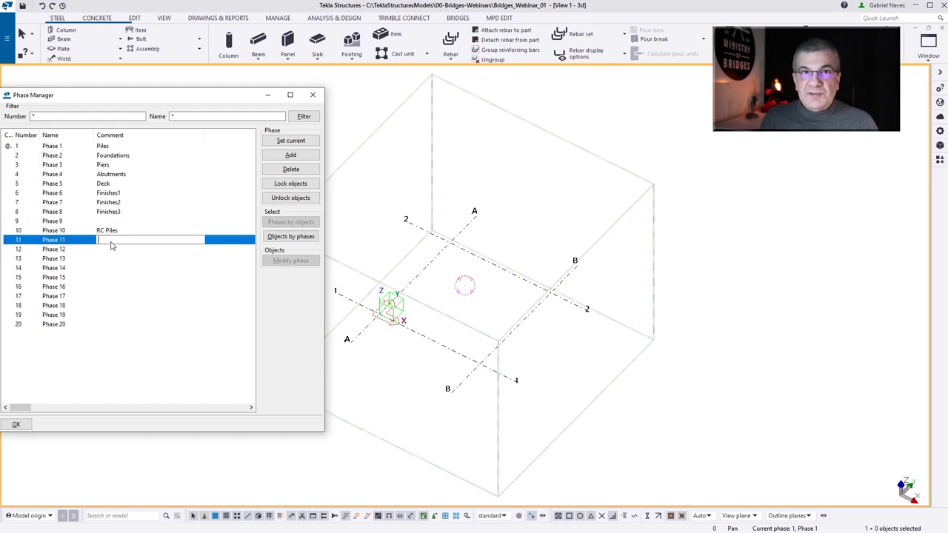
pyautogui.write('RC F')
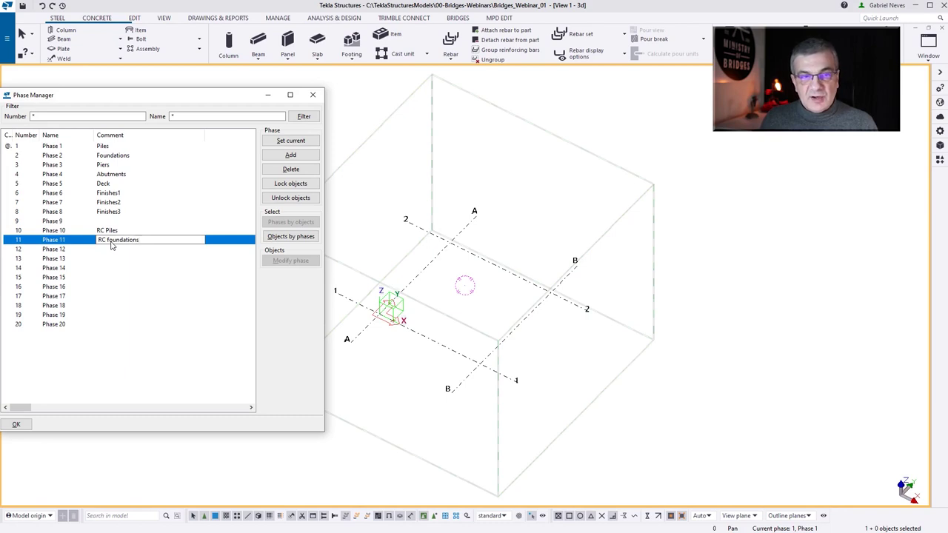
pyautogui.write('oundations')
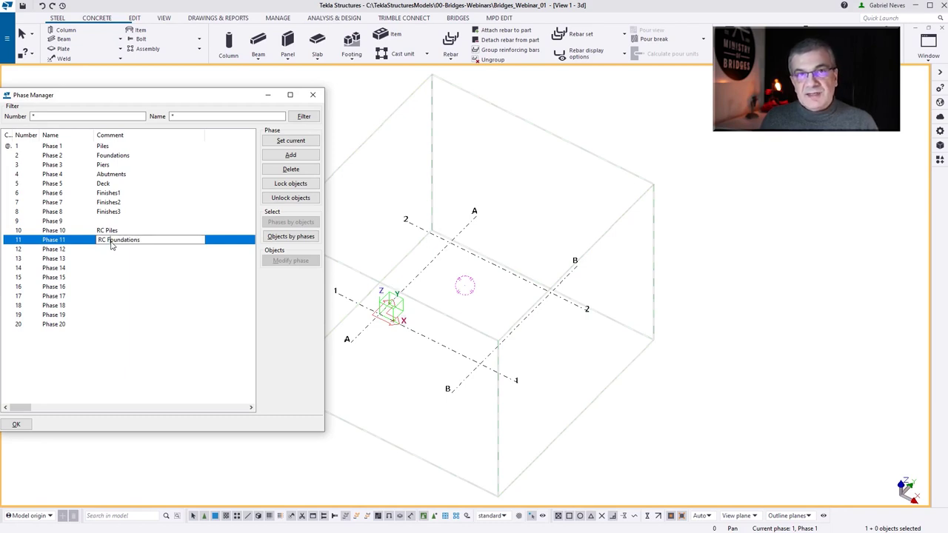
# Step: Enter the comment BC Feature Lines for phase 20 and add two more phases
pyautogui.click(107, 324)
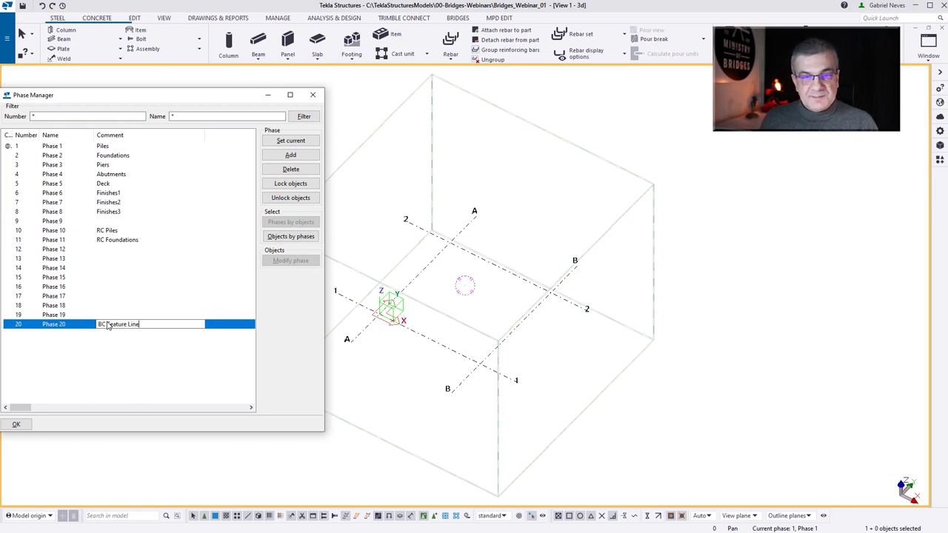
pyautogui.click(290, 155)
pyautogui.click(290, 155)
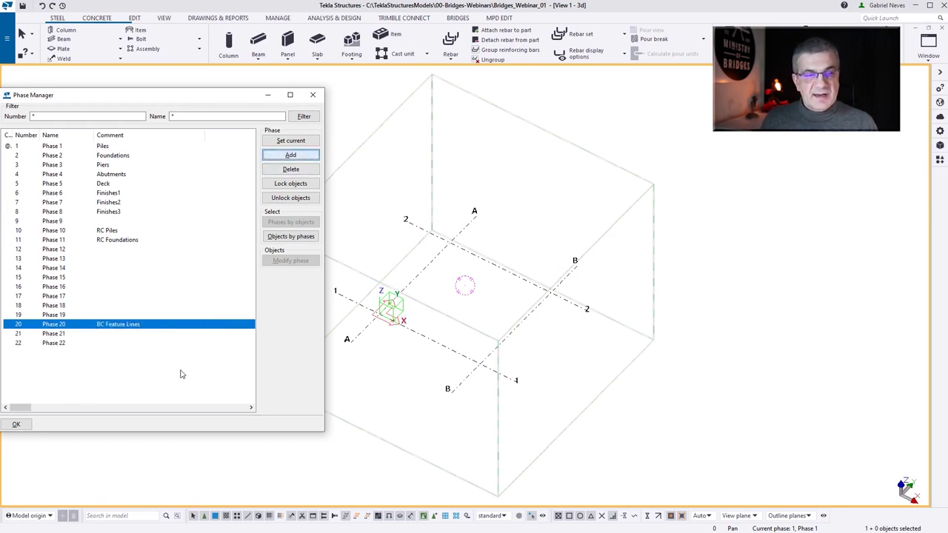
# Step: Enter the comments Highway for phase 21 and Top Road for phase 22
pyautogui.click(112, 334)
pyautogui.write('Highway')
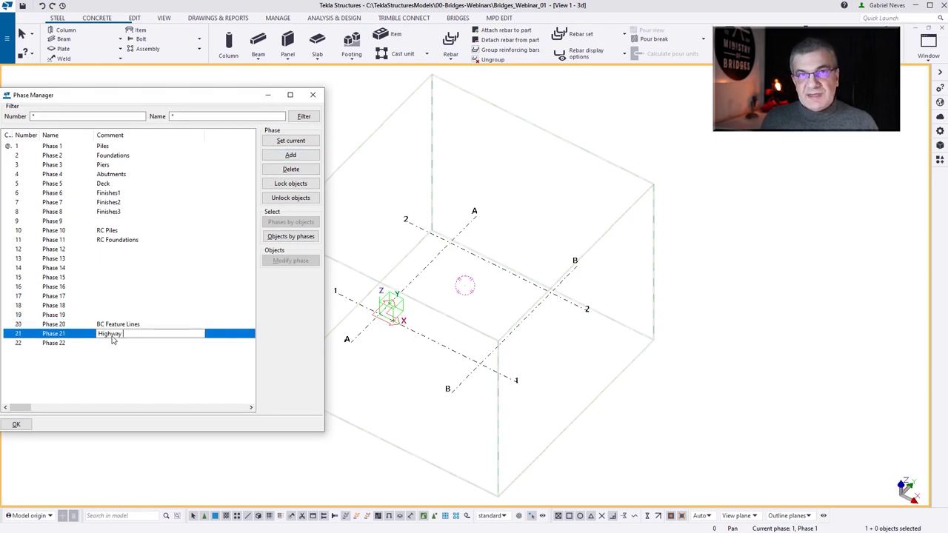
pyautogui.click(111, 346)
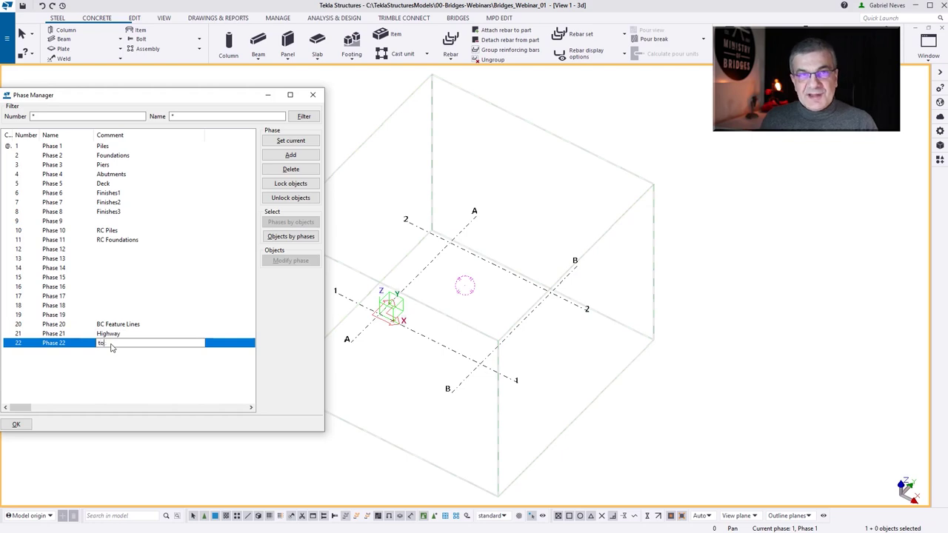
pyautogui.write('Top Road')
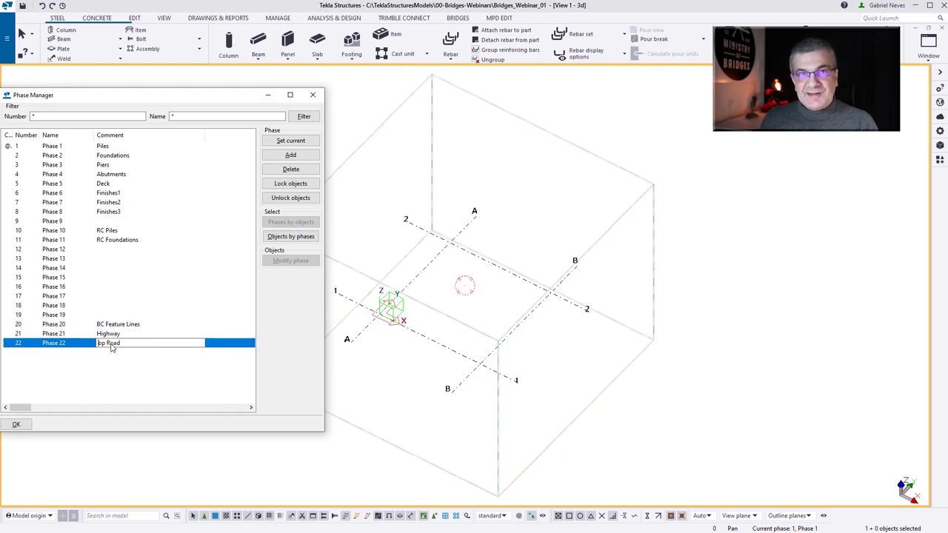
pyautogui.click(131, 366)
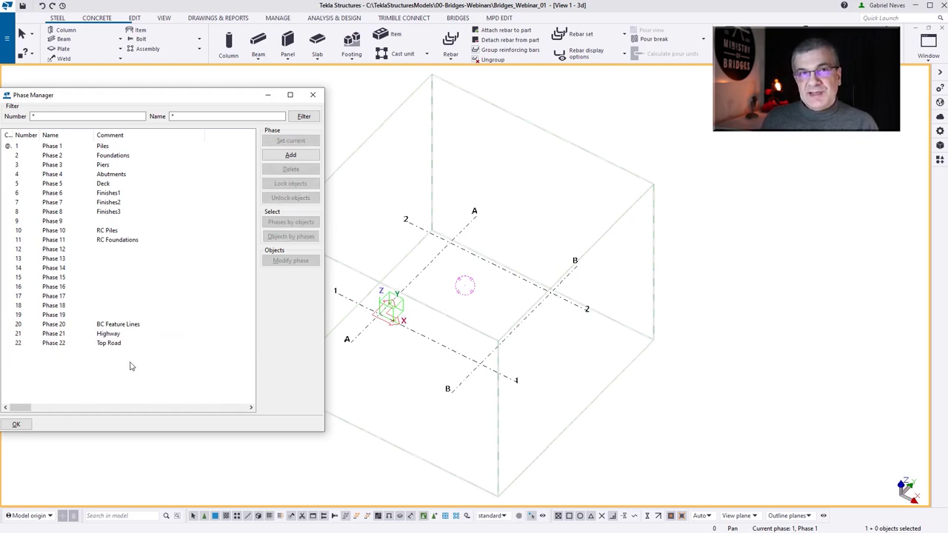
# Step: Make phase 15 the current phase and close the Phase Manager
pyautogui.doubleClick(116, 280)
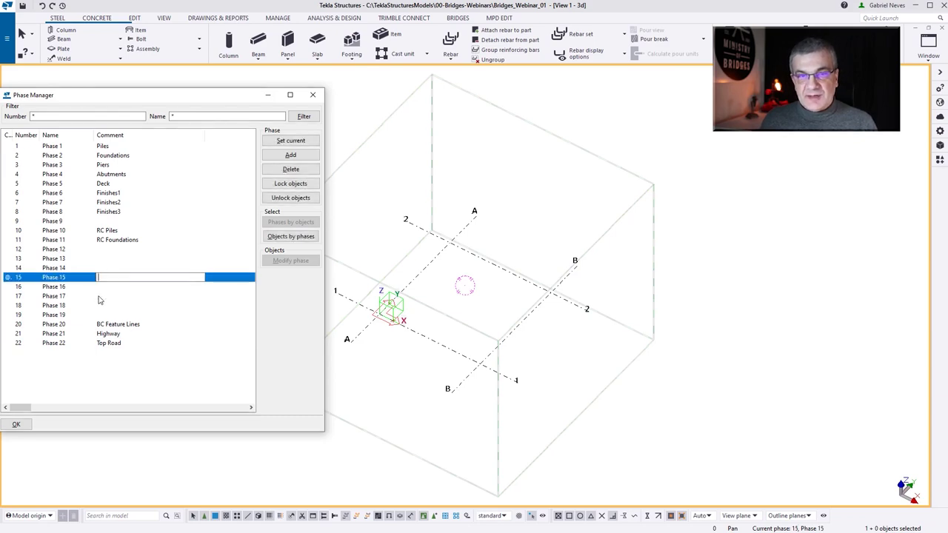
pyautogui.click(18, 426)
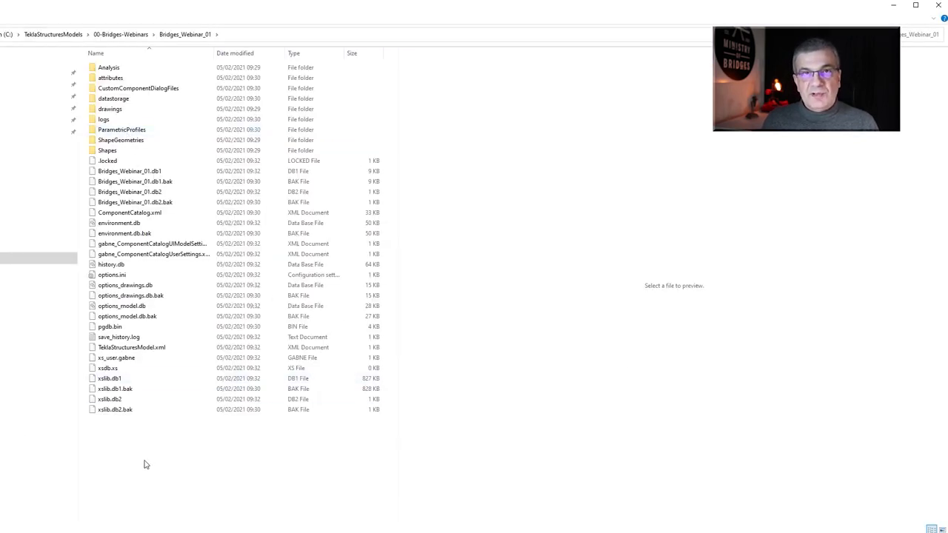
# Step: Paste the RESOURCES folder into the Bridges_Webinar_01 model folder and open its RoadOverHighwayAlignmentsForBridgeCreator.xml file in Notepad++
pyautogui.hotkey('ctrl', 'v')
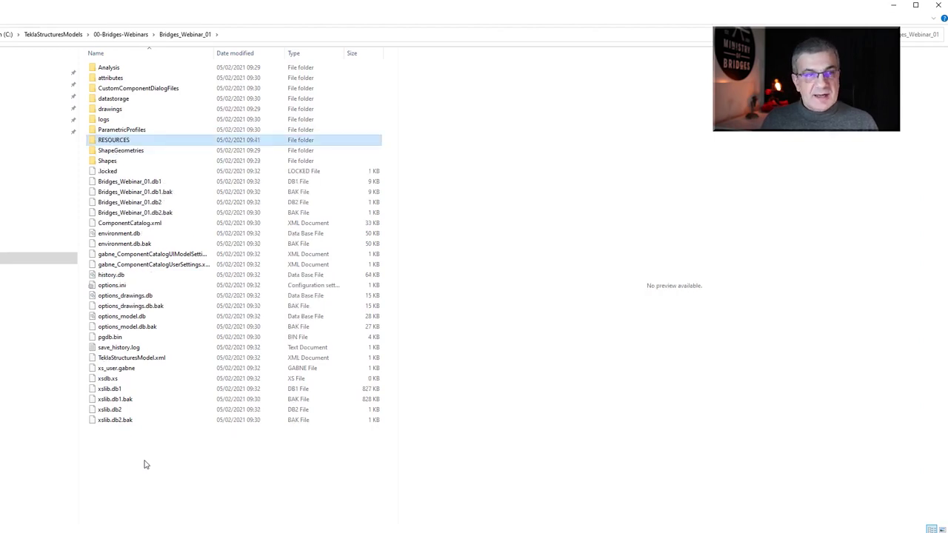
pyautogui.doubleClick(91, 140)
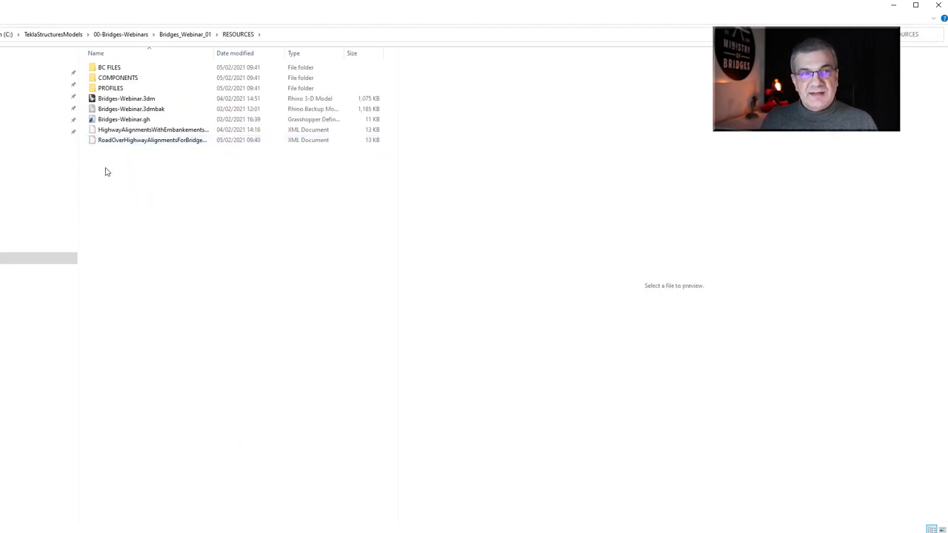
pyautogui.click(94, 142)
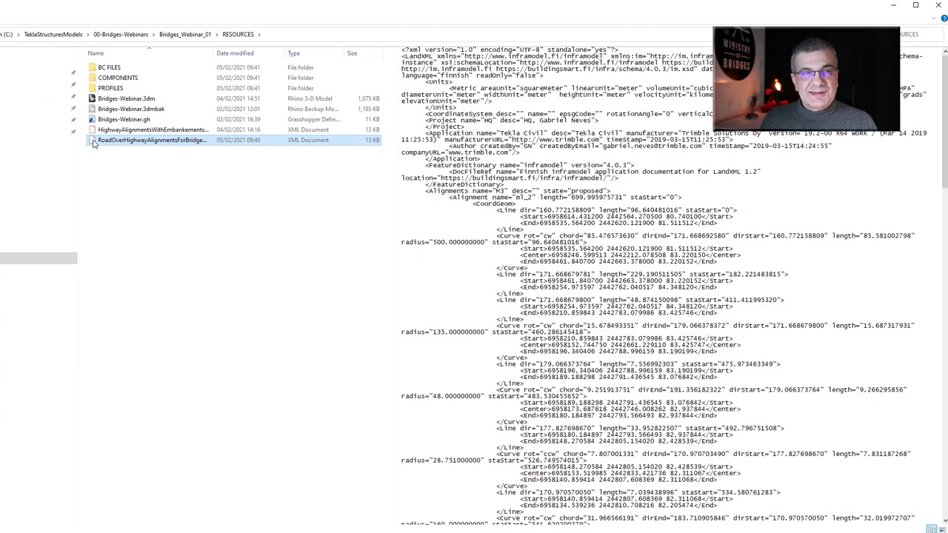
pyautogui.rightClick(94, 143)
pyautogui.click(37, 197)
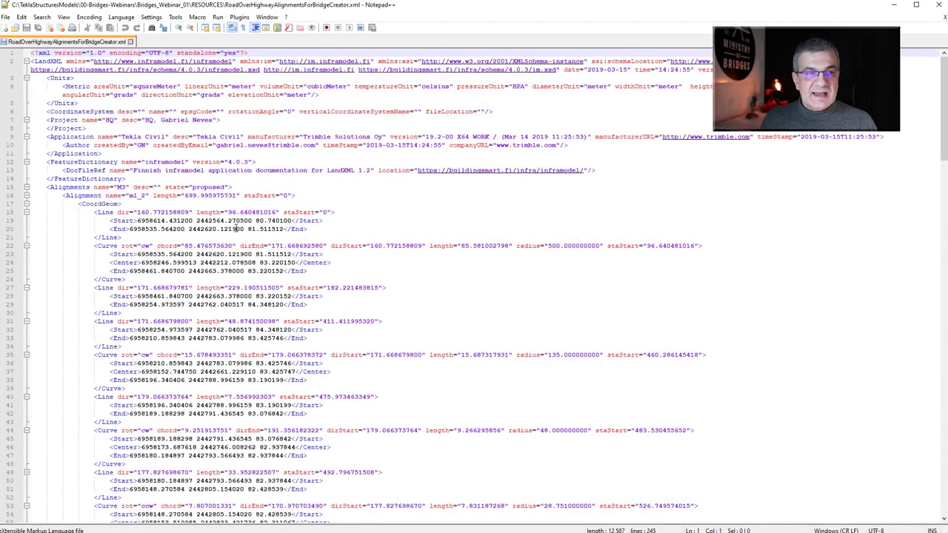
# Step: Examine the units, project, application and alignments sections of the LandXML file, including the geometry and profile of alignment ml_2
pyautogui.click(55, 77)
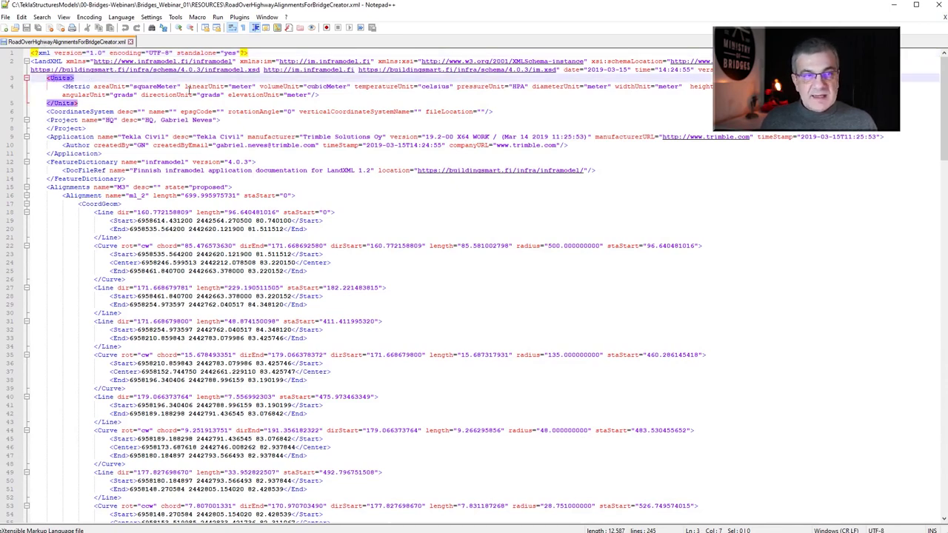
pyautogui.click(67, 121)
pyautogui.click(72, 137)
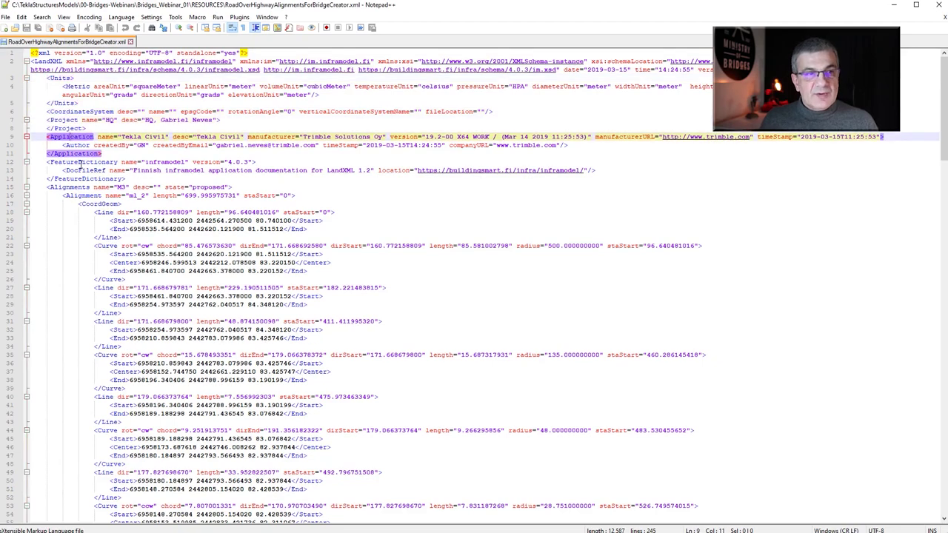
pyautogui.click(63, 188)
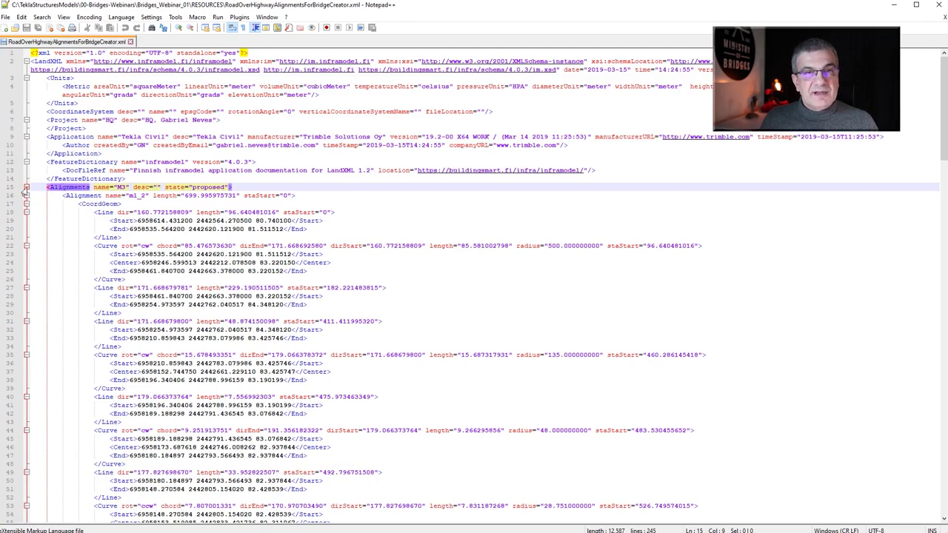
pyautogui.click(91, 195)
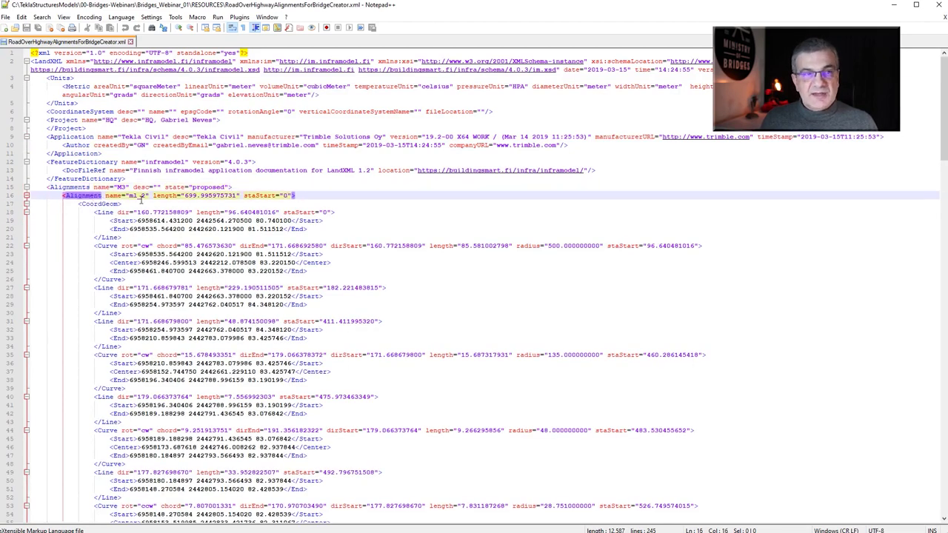
pyautogui.click(96, 205)
pyautogui.scroll(-10, 97, 205)
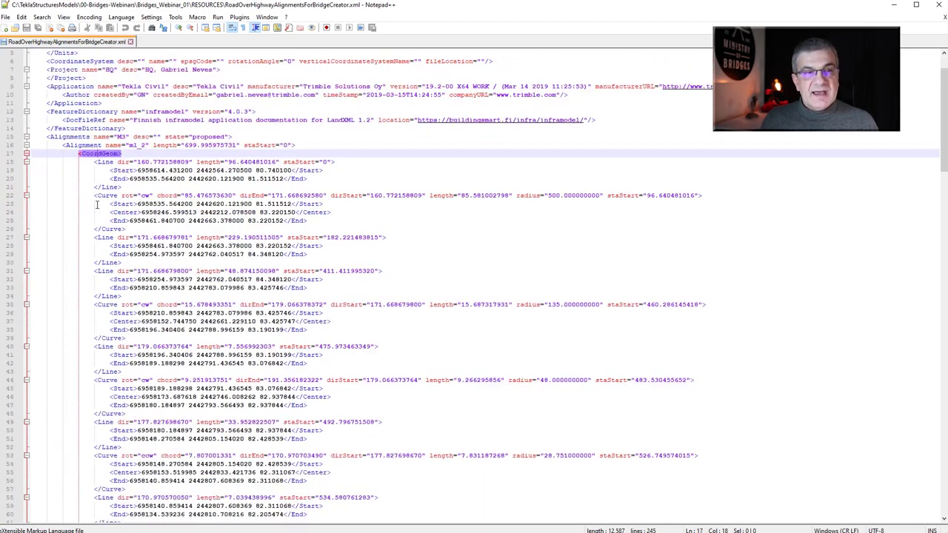
pyautogui.scroll(-4, 96, 204)
pyautogui.click(104, 196)
pyautogui.scroll(19, 89, 200)
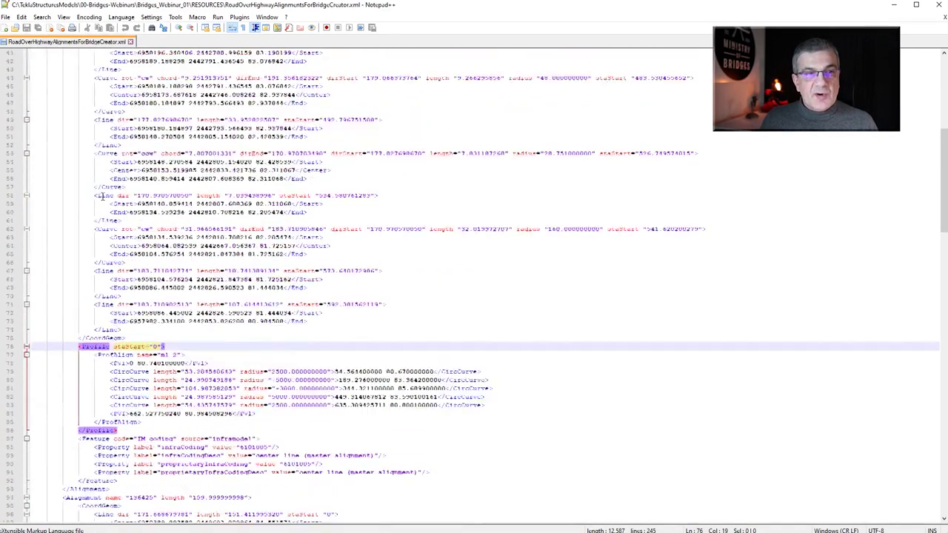
# Step: Collapse the CoordGeom, Profile and Feature blocks of alignment ml_2
pyautogui.click(26, 204)
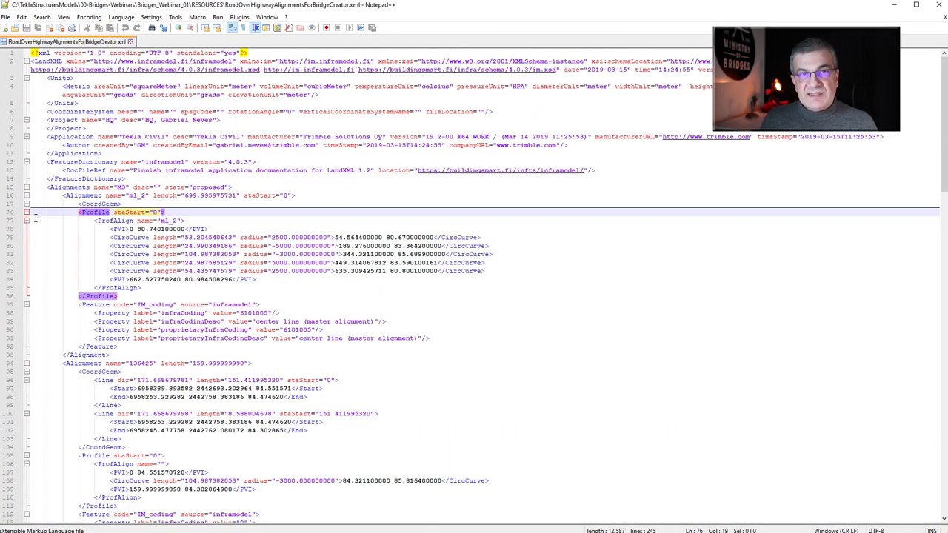
pyautogui.click(26, 213)
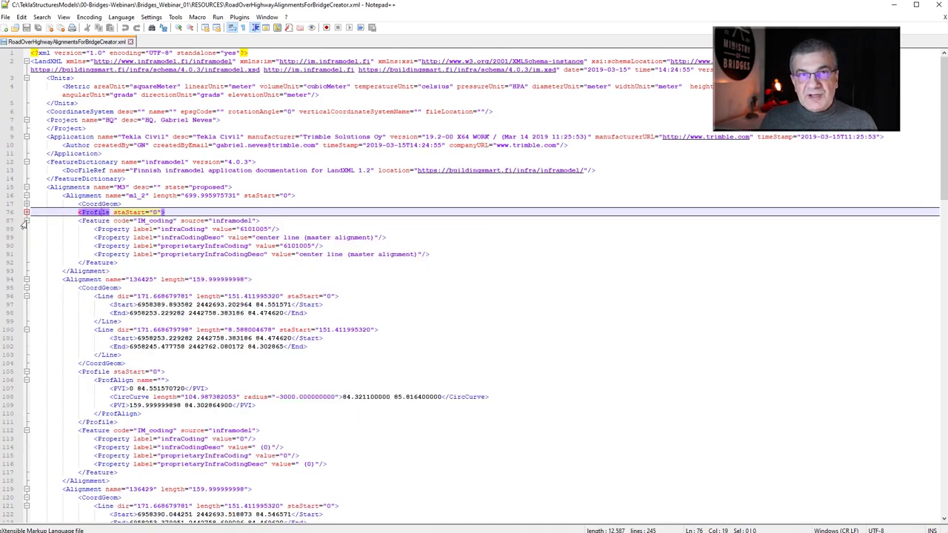
pyautogui.click(26, 221)
# Step: Examine the CoordGeom, Profile and Feature blocks of alignment 136425
pyautogui.click(100, 246)
pyautogui.click(119, 330)
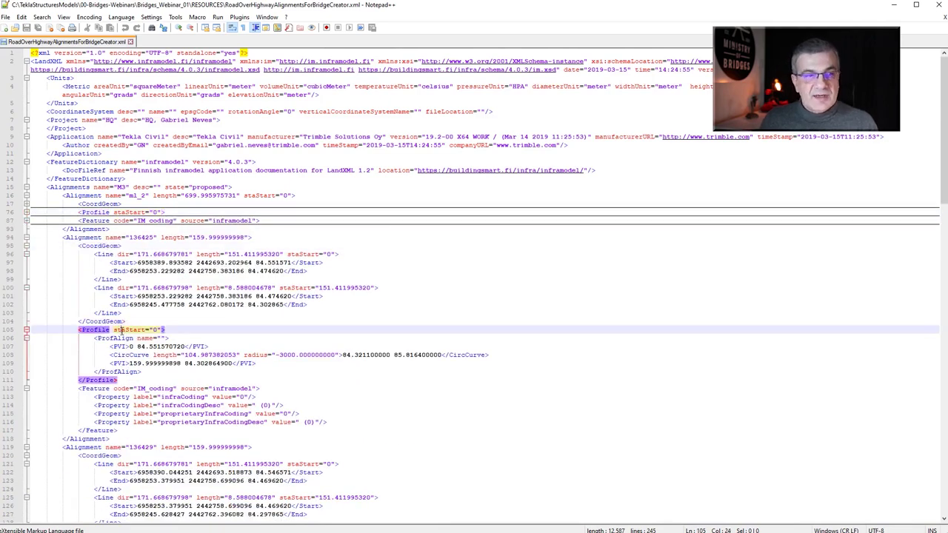
pyautogui.moveTo(124, 433); pyautogui.dragTo(33, 388)
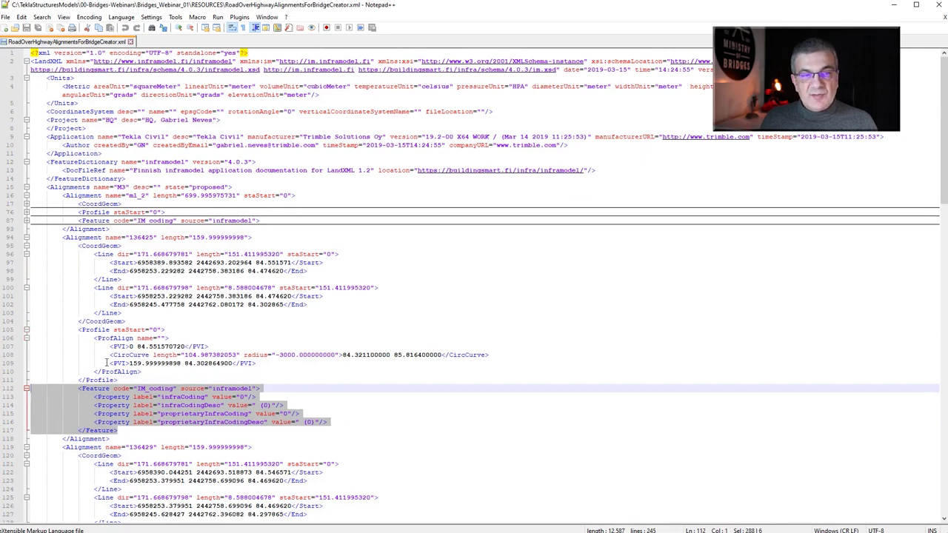
pyautogui.click(104, 246)
pyautogui.press('Down')
pyautogui.press('Down')
pyautogui.press('Down')
pyautogui.press('Down')
pyautogui.press('Down')
pyautogui.press('Down')
pyautogui.press('Down')
pyautogui.press('Down')
pyautogui.press('Down')
pyautogui.press('Down')
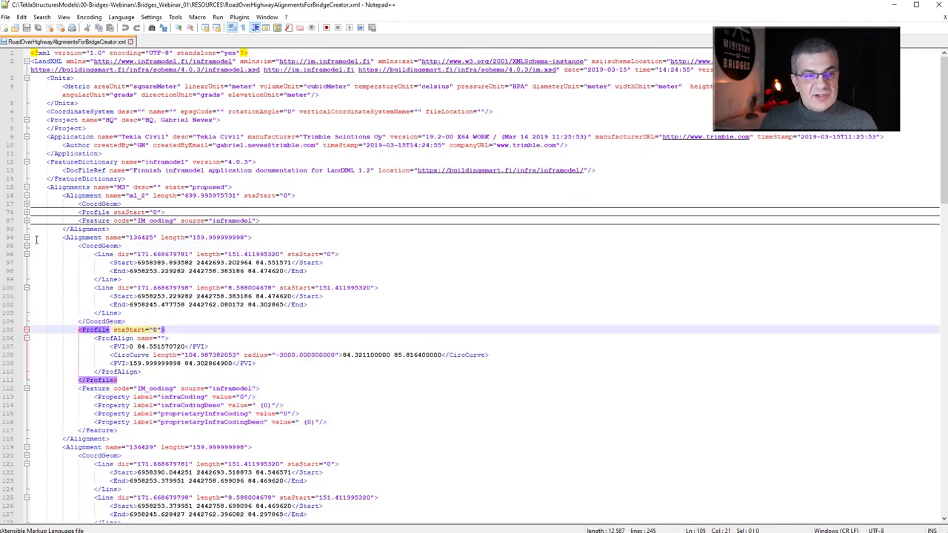
# Step: Collapse the alignment blocks 136425, 136429, 136433, 136437, 136441 and 136445 to leave a compact list of the file's alignments
pyautogui.click(26, 237)
pyautogui.click(26, 246)
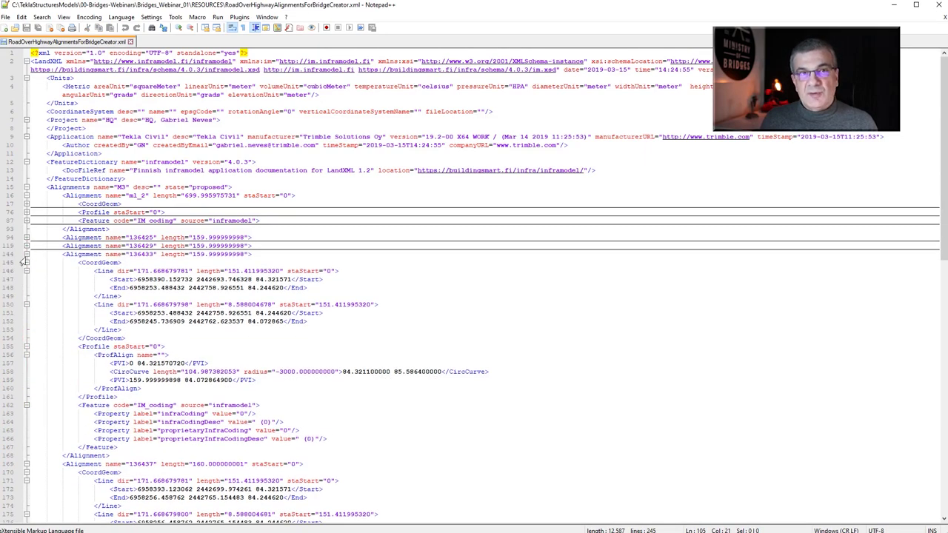
pyautogui.click(26, 254)
pyautogui.click(26, 263)
pyautogui.click(26, 271)
pyautogui.click(26, 279)
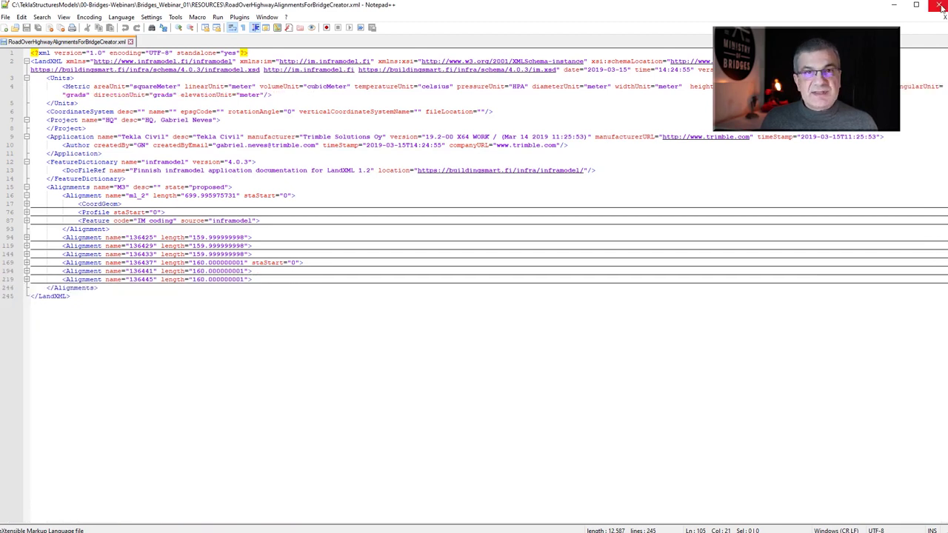
# Step: Examine the Profile and CoordGeom blocks of alignment ml_2, including its first line's start coordinates, and return to Tekla Structures
pyautogui.click(26, 213)
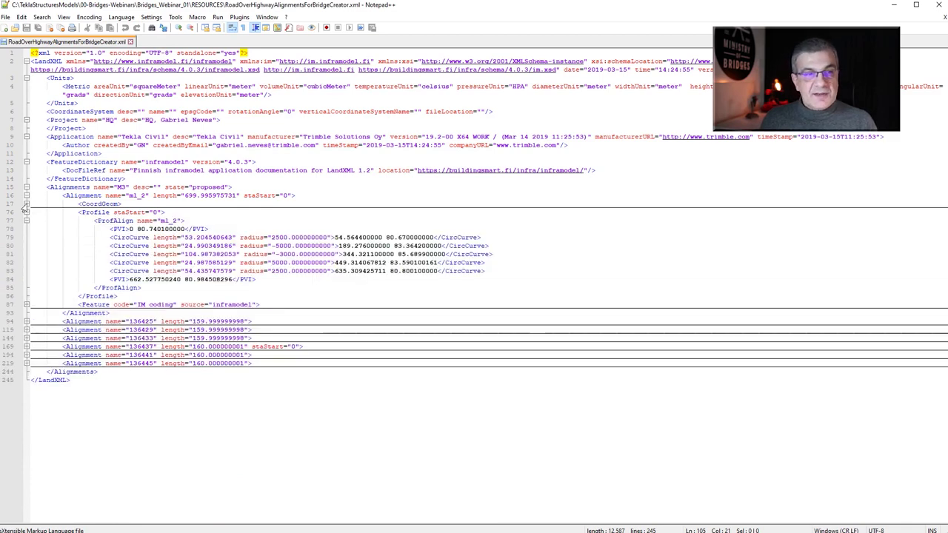
pyautogui.click(26, 204)
pyautogui.moveTo(137, 221); pyautogui.dragTo(242, 222)
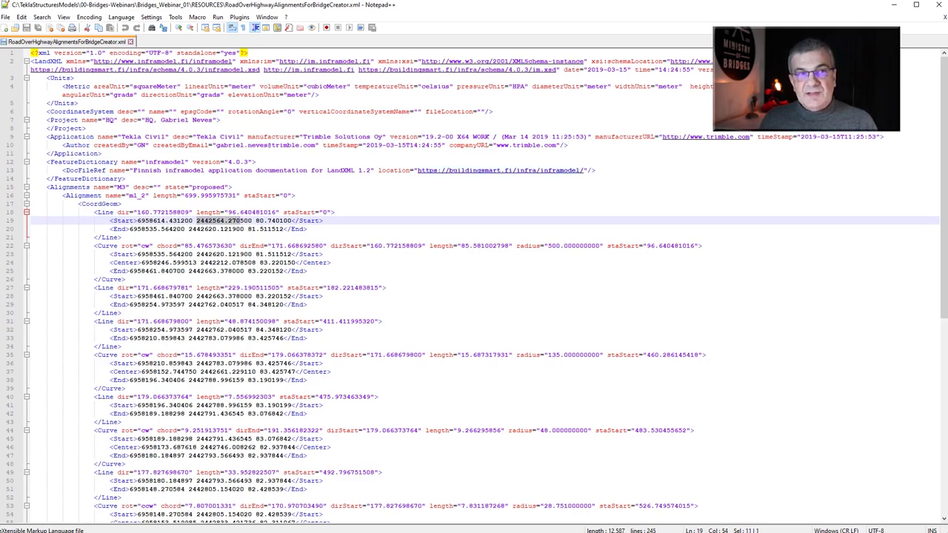
pyautogui.click(894, 5)
pyautogui.click(894, 4)
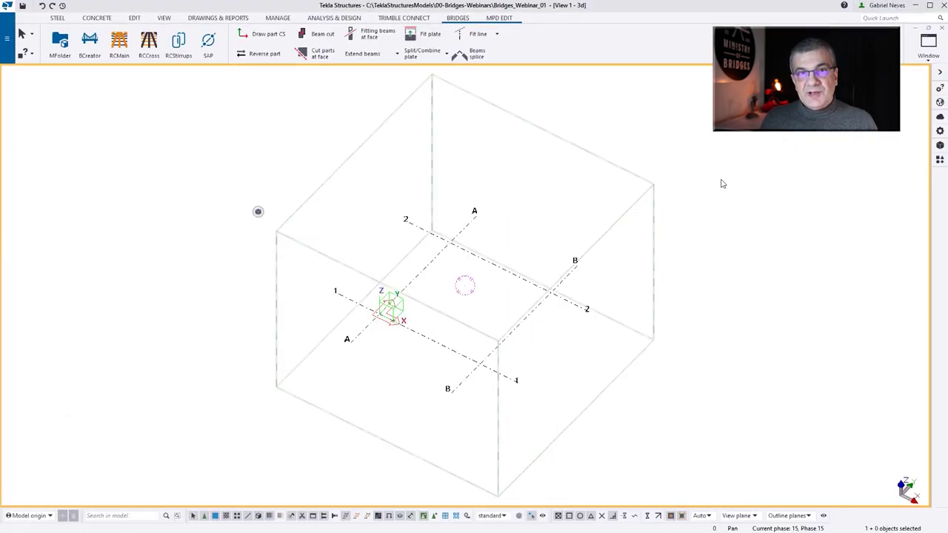
# Step: Add RoadOverHighwayAlignmentsForBridgeCreator.xml from the RESOURCES folder as a reference model located by Model origin, expanding the work area
pyautogui.click(940, 146)
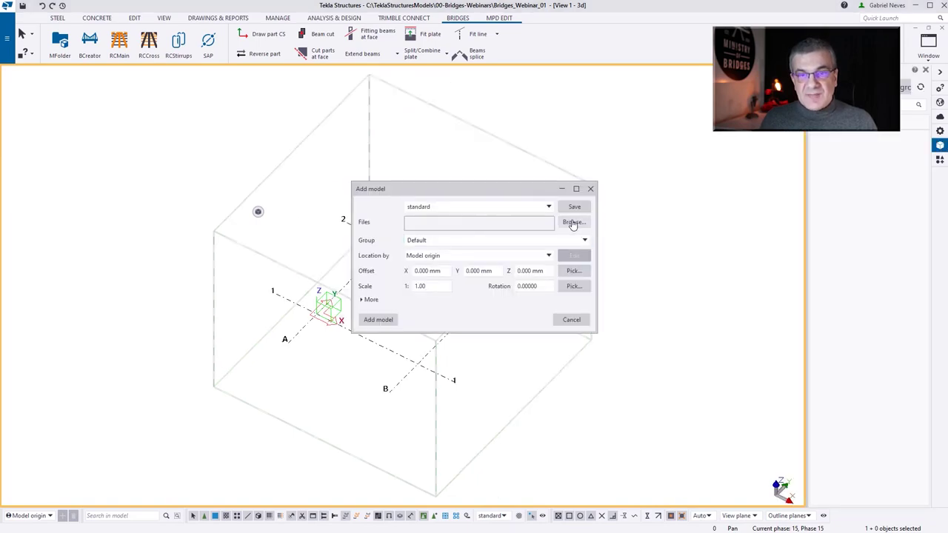
pyautogui.click(572, 221)
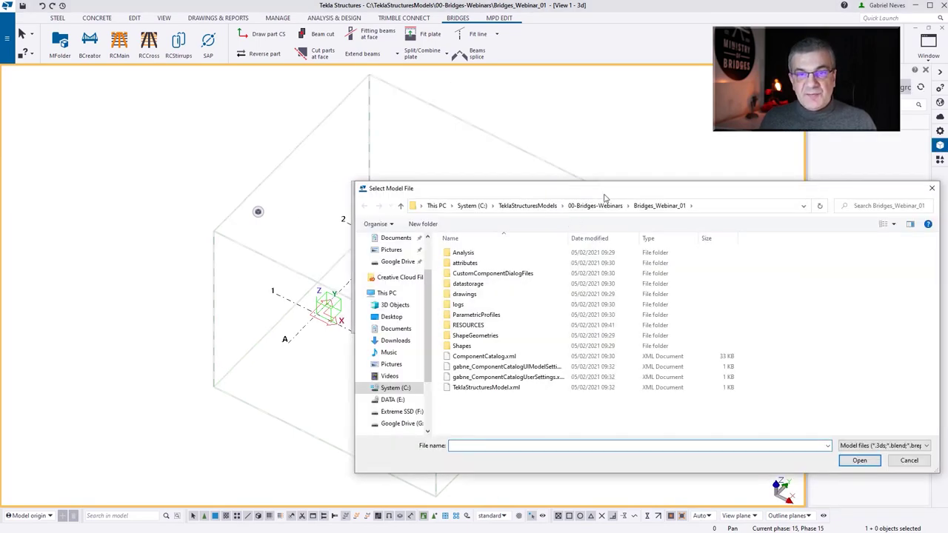
pyautogui.doubleClick(488, 328)
pyautogui.click(483, 294)
pyautogui.click(858, 460)
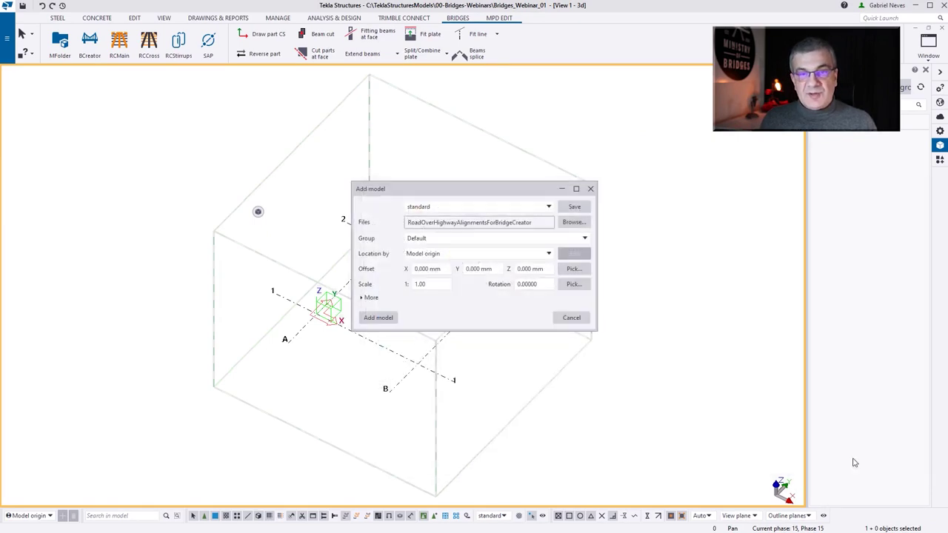
pyautogui.click(435, 254)
pyautogui.click(424, 265)
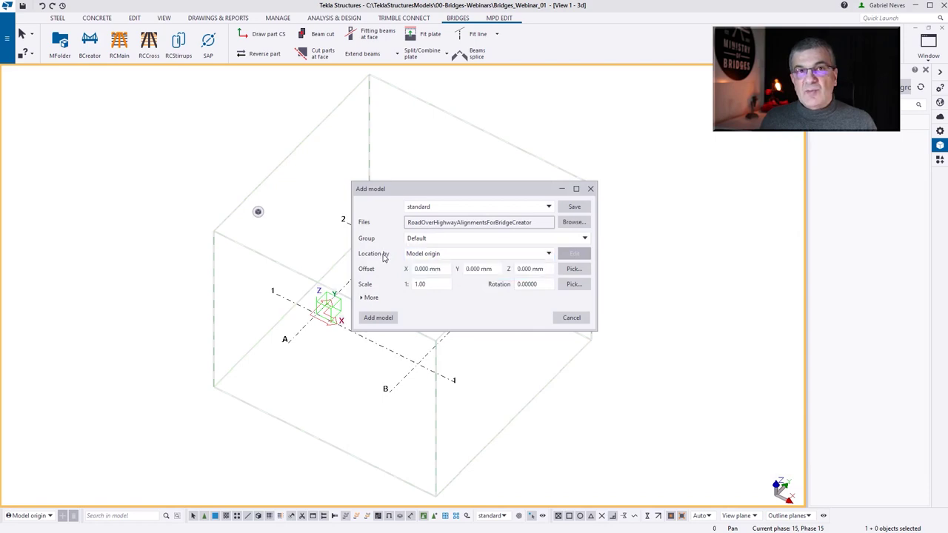
pyautogui.click(379, 318)
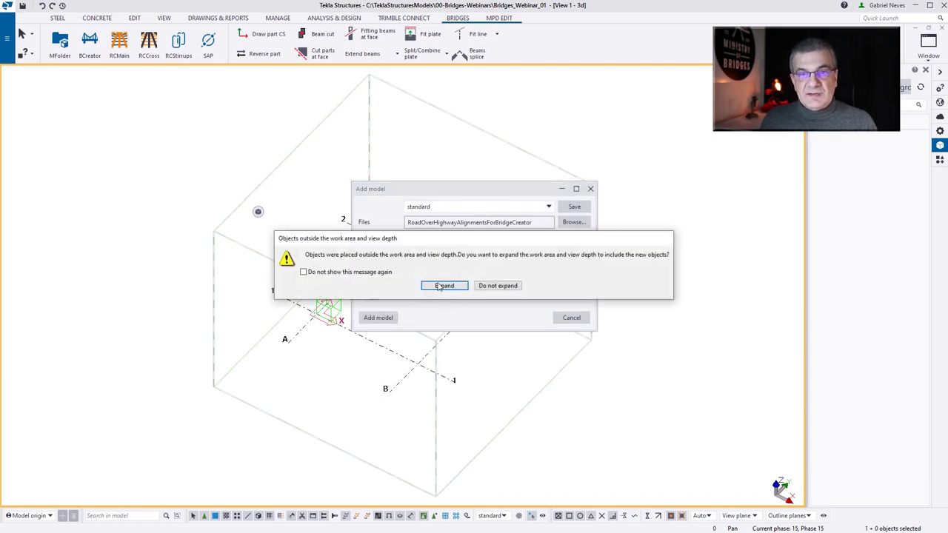
pyautogui.click(445, 286)
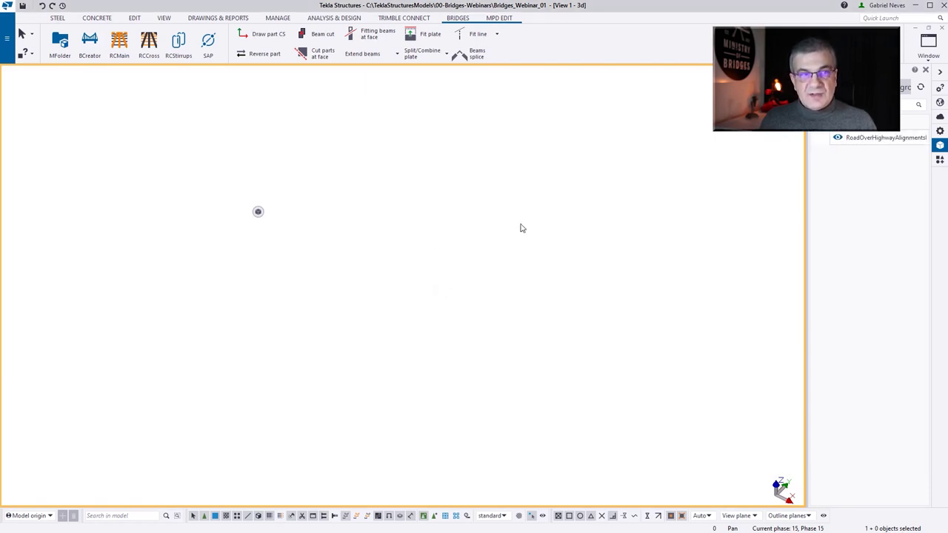
# Step: Delete the RoadOverHighwayAlignmentsForBridgeCreator reference model and fit the work area to the entire model
pyautogui.click(922, 139)
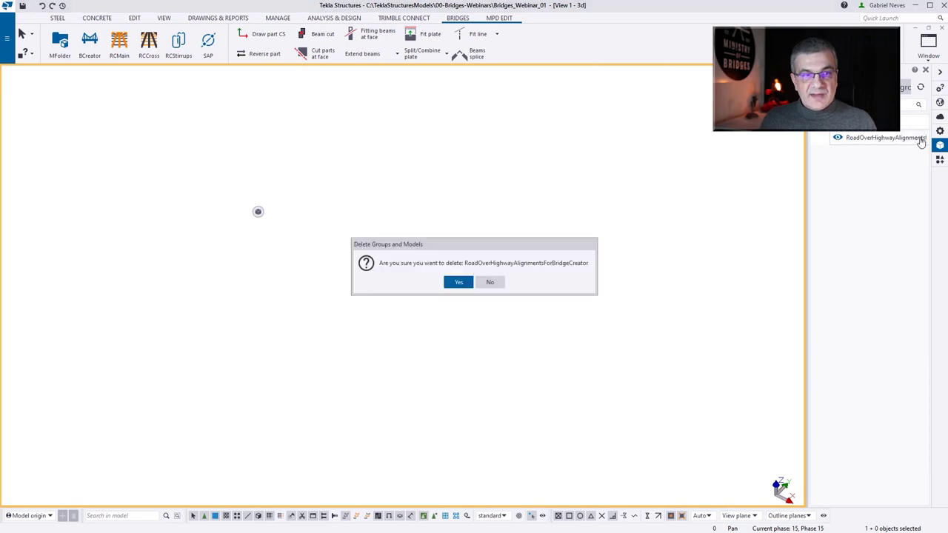
pyautogui.click(456, 282)
pyautogui.rightClick(411, 226)
pyautogui.click(450, 271)
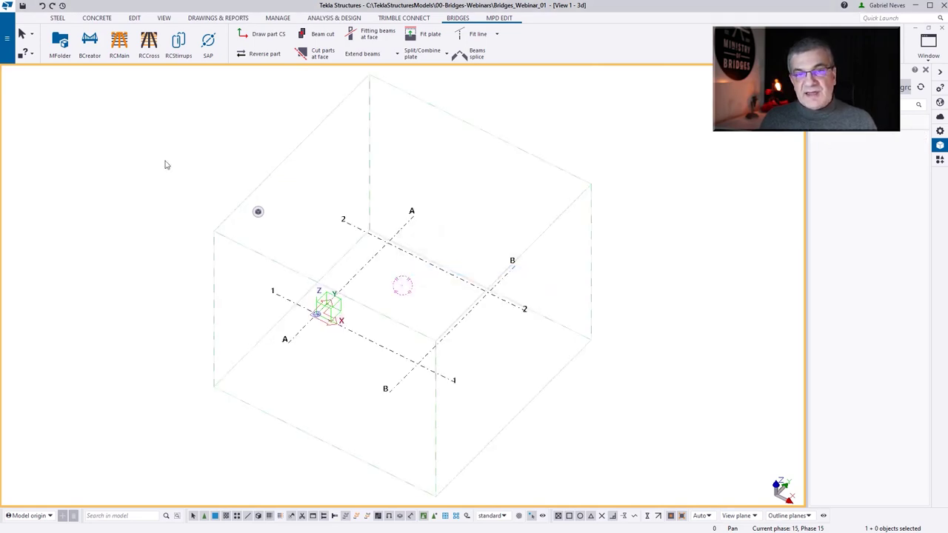
# Step: Open the project's base point settings and name a new base point LV
pyautogui.click(9, 46)
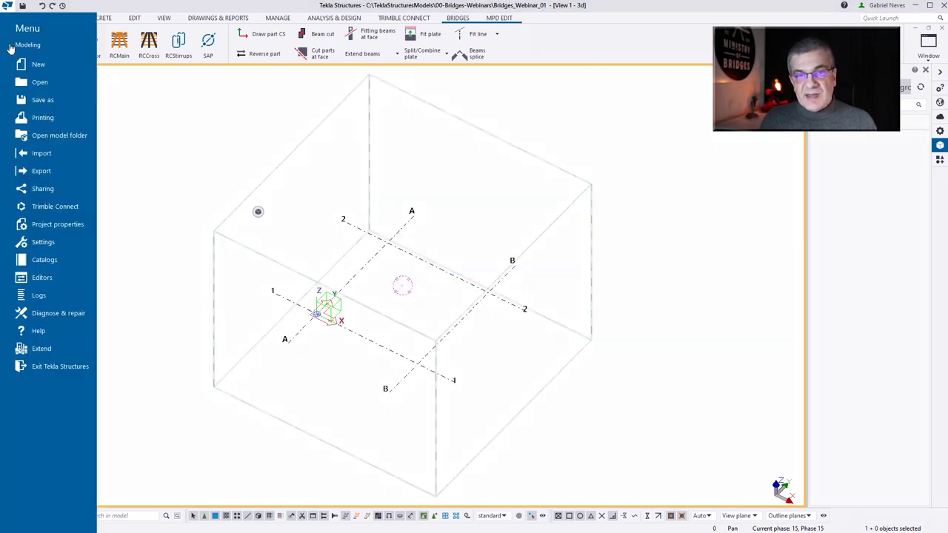
pyautogui.click(71, 226)
pyautogui.click(133, 475)
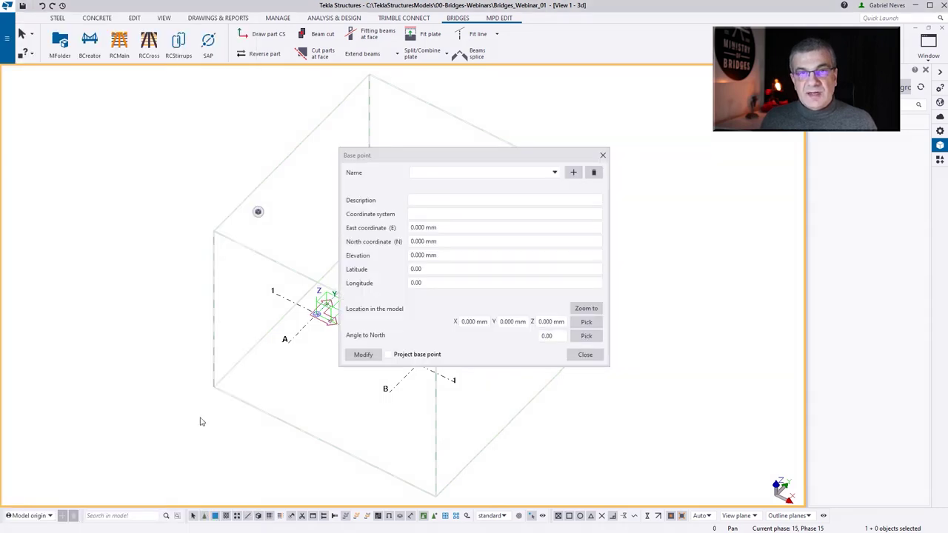
pyautogui.write('LV')
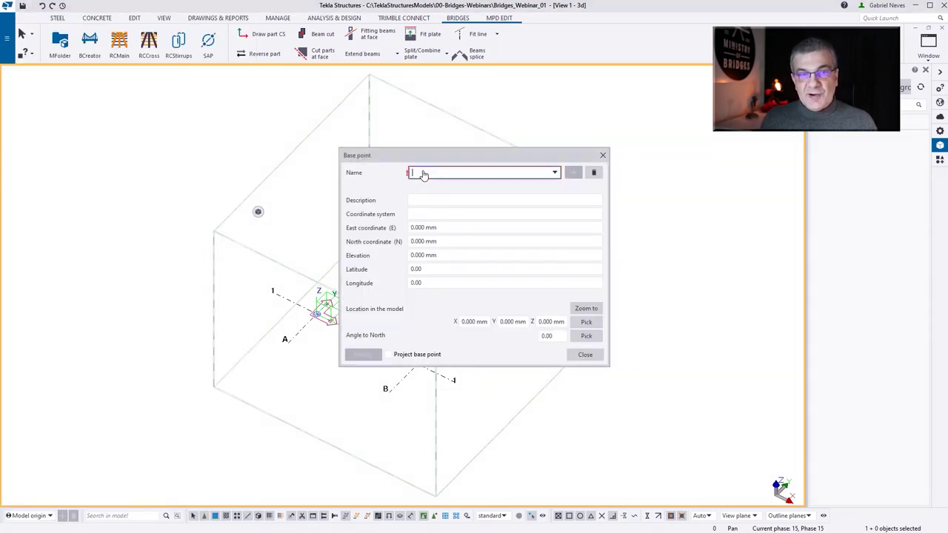
pyautogui.click(449, 242)
pyautogui.hotkey('shift', 'Tab')
# Step: Copy the east start coordinate of ml_2 from the LandXML file in Notepad++ and enter 2442564.270 as LV's east coordinate
pyautogui.hotkey('alt', 'Tab')
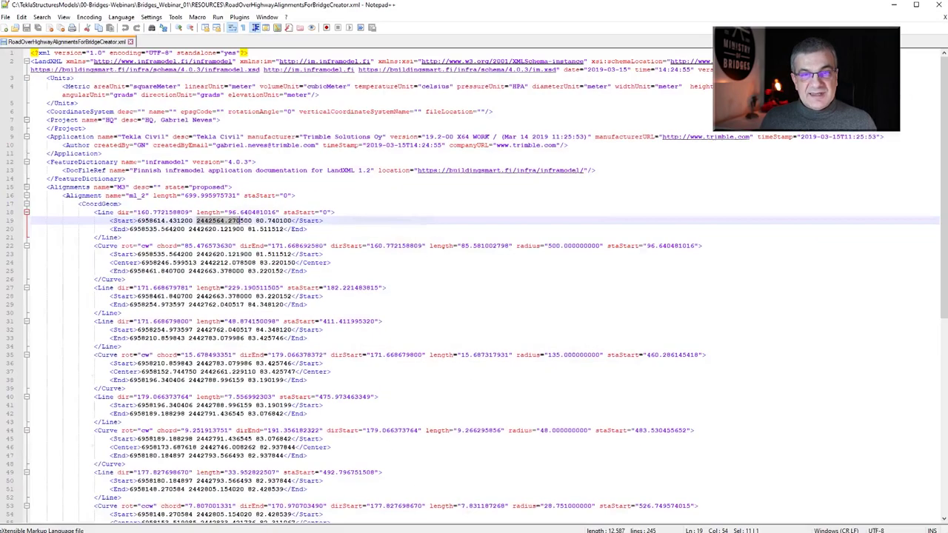
pyautogui.moveTo(241, 221); pyautogui.dragTo(197, 221)
pyautogui.hotkey('ctrl', 'c')
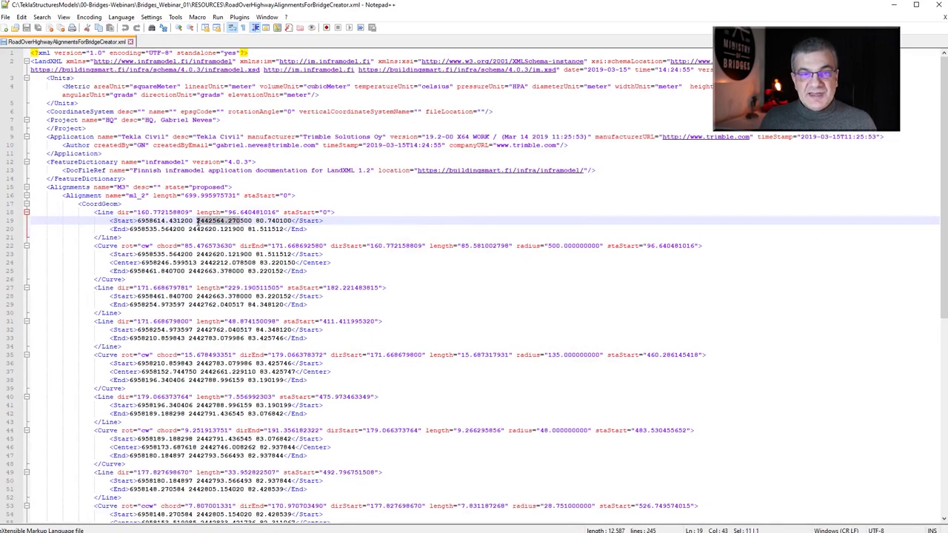
pyautogui.hotkey('alt', 'Tab')
pyautogui.click(436, 242)
pyautogui.tripleClick(438, 227)
pyautogui.hotkey('ctrl', 'v')
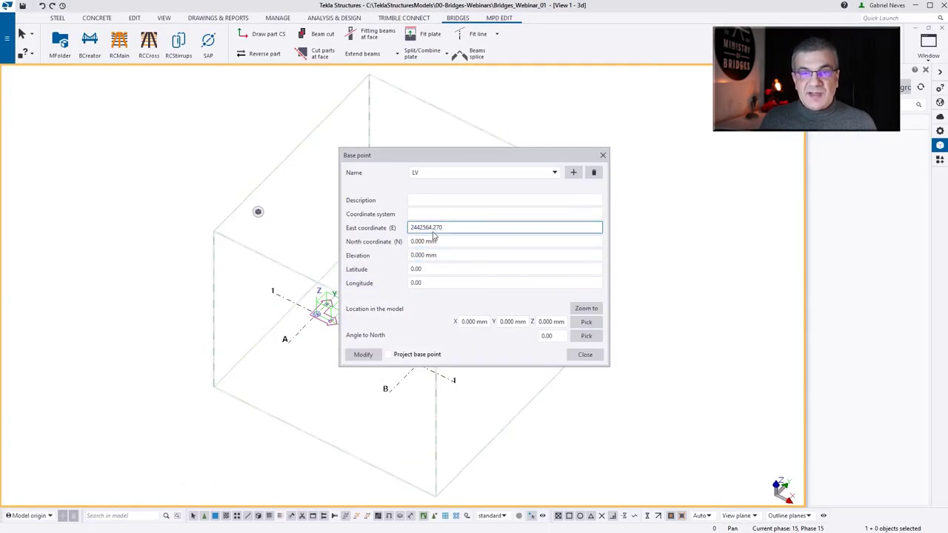
# Step: Set LV's north coordinate to ml_2's northing 6958614.431 from the LandXML file and apply LV as the project base point
pyautogui.click(467, 242)
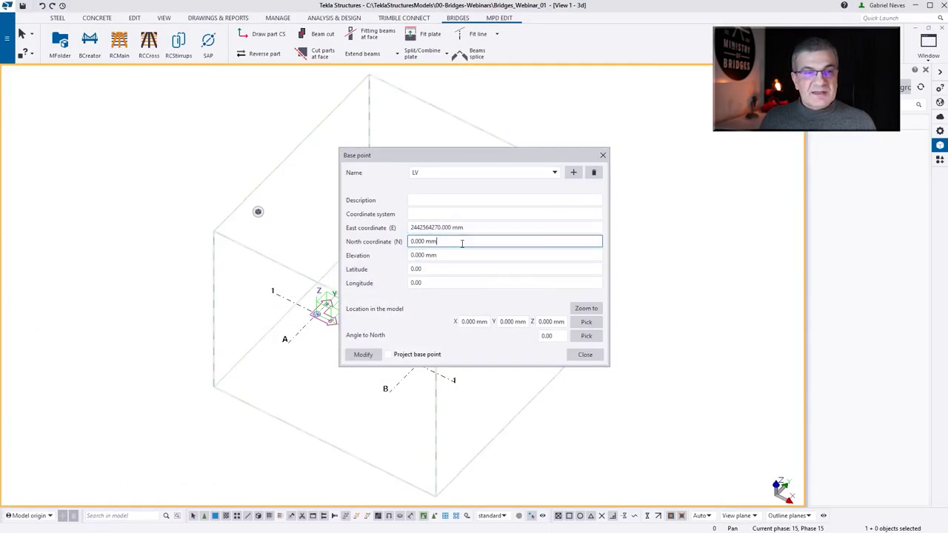
pyautogui.hotkey('alt', 'Tab')
pyautogui.moveTo(137, 221); pyautogui.dragTo(179, 220)
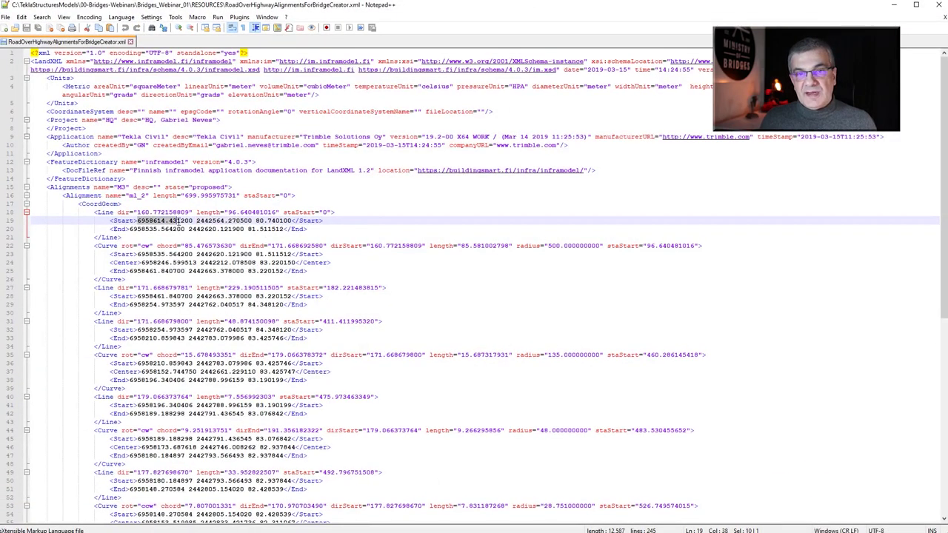
pyautogui.click(895, 4)
pyautogui.hotkey('ctrl', 'a')
pyautogui.write('6958614.431')
pyautogui.click(438, 254)
pyautogui.click(467, 242)
pyautogui.click(363, 354)
pyautogui.click(586, 354)
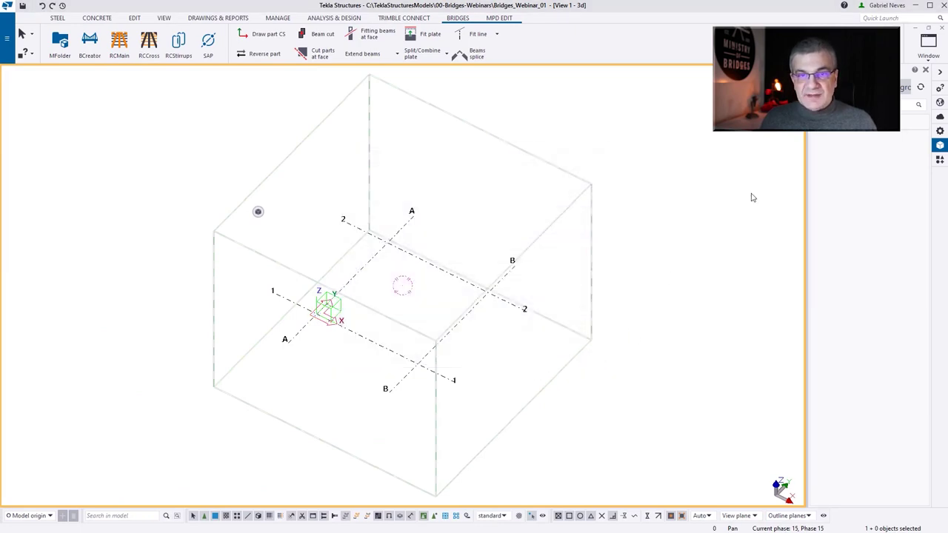
# Step: Add RoadOverHighwayAlignmentsForBridgeCreator.xml as a reference model located by the base point
pyautogui.click(914, 105)
pyautogui.click(571, 163)
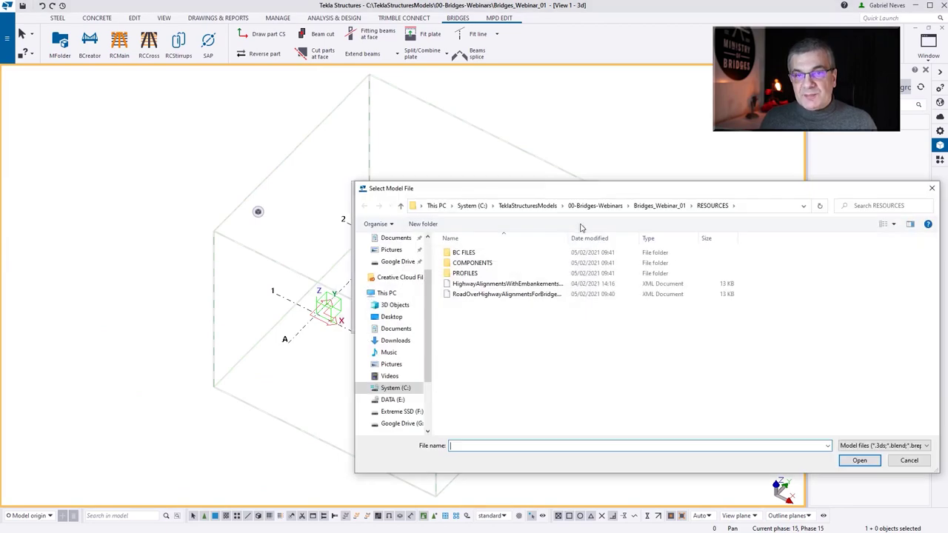
pyautogui.click(509, 294)
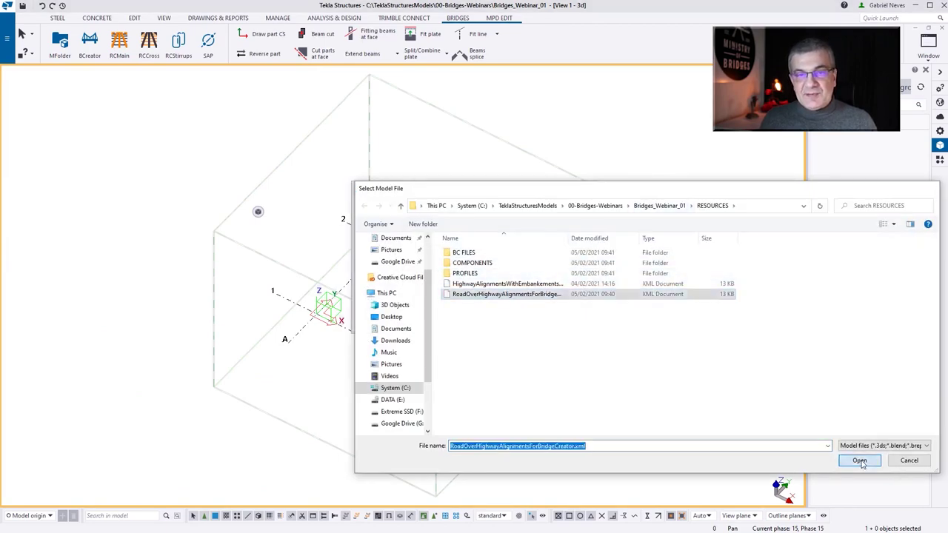
pyautogui.click(859, 460)
pyautogui.click(466, 254)
pyautogui.click(445, 285)
pyautogui.click(379, 318)
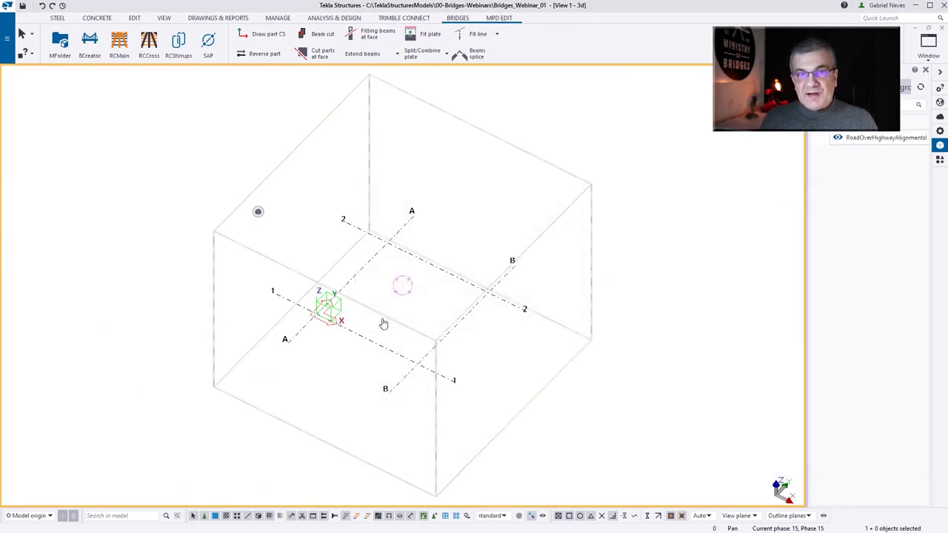
# Step: Fit the work area to the entire model and switch the view from 3D to plan
pyautogui.rightClick(671, 144)
pyautogui.click(704, 192)
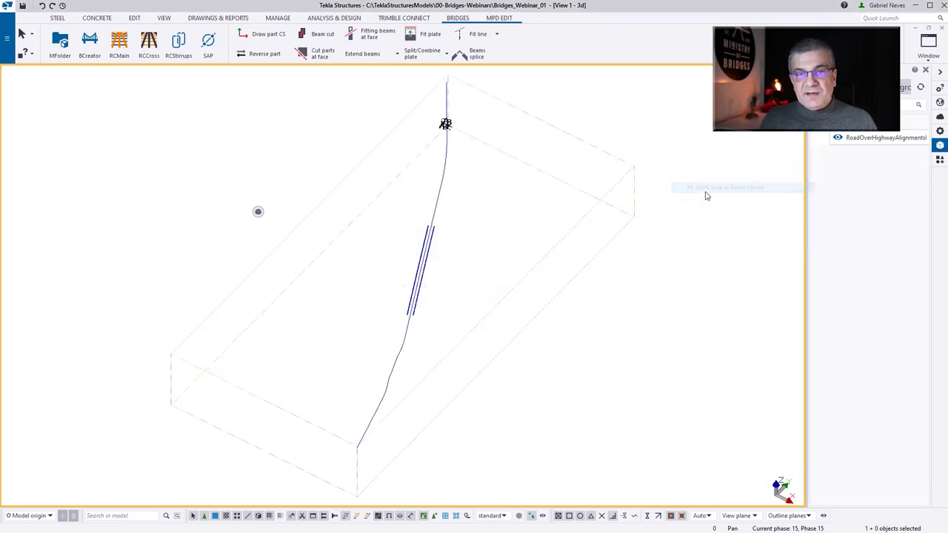
pyautogui.keyDown('ctrl'); pyautogui.moveTo(464, 140); pyautogui.dragTo(478, 165, button='middle'); pyautogui.keyUp('ctrl')
pyautogui.hotkey('ctrl', 'p')
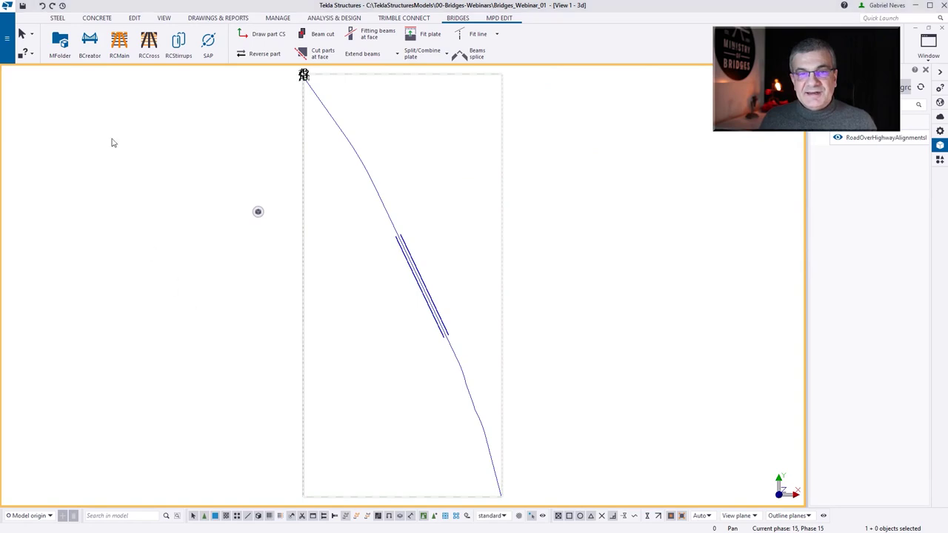
pyautogui.click(7, 37)
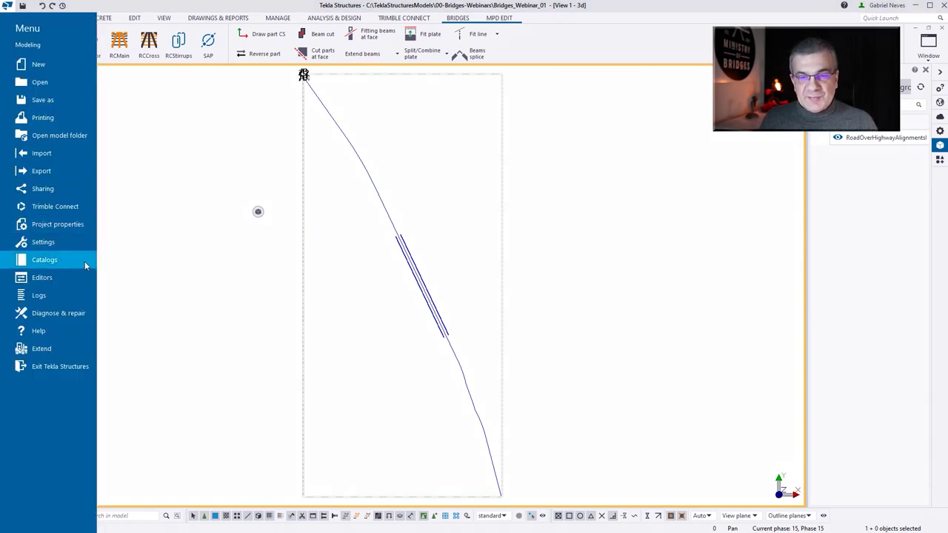
pyautogui.click(90, 224)
pyautogui.click(137, 477)
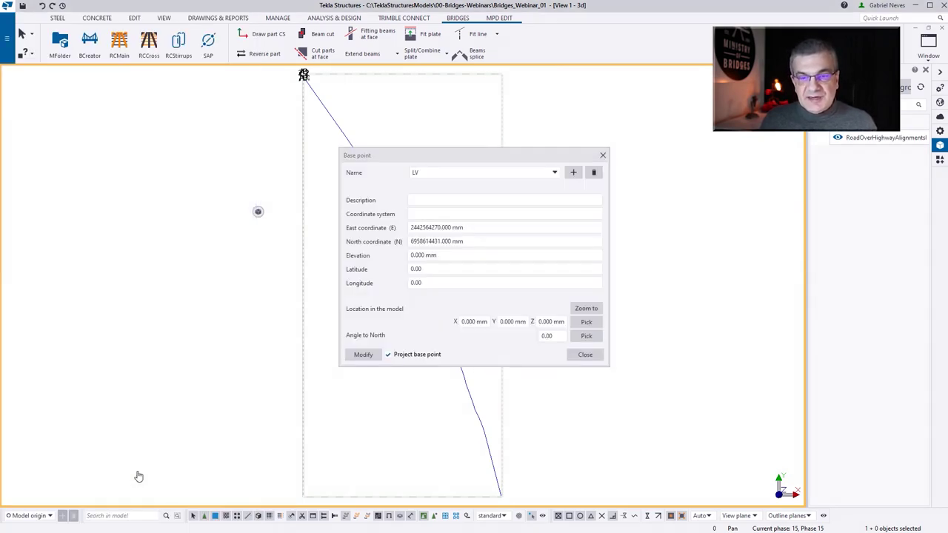
pyautogui.click(437, 227)
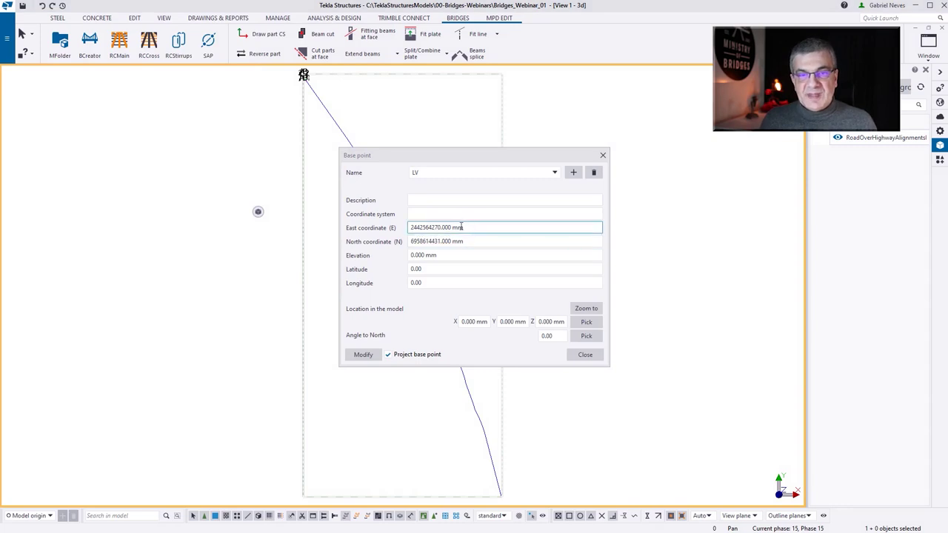
pyautogui.doubleClick(437, 228)
pyautogui.write('2442100000')
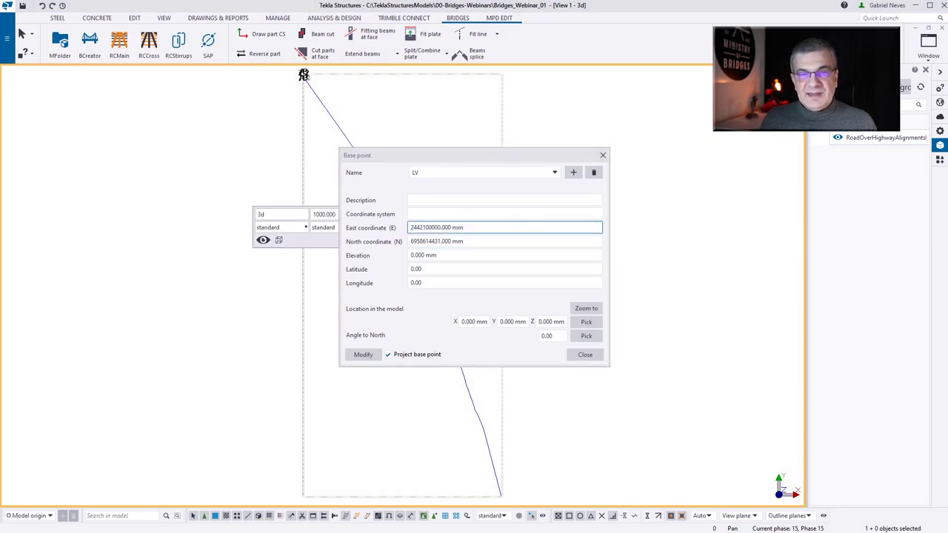
pyautogui.click(412, 241)
pyautogui.doubleClick(412, 241)
pyautogui.write('6958253000')
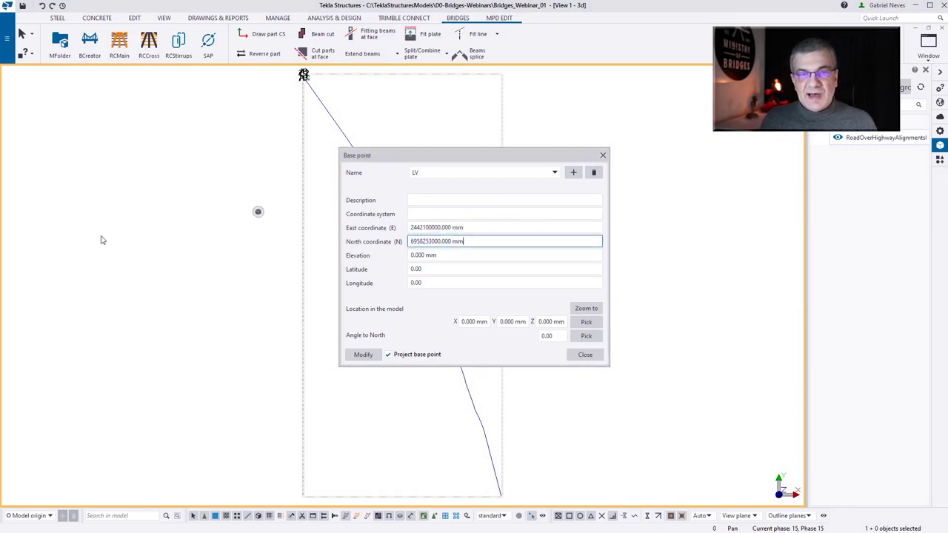
# Step: Set base point LV's elevation to 73000 mm, apply the change and fit the work area to the entire model
pyautogui.doubleClick(413, 255)
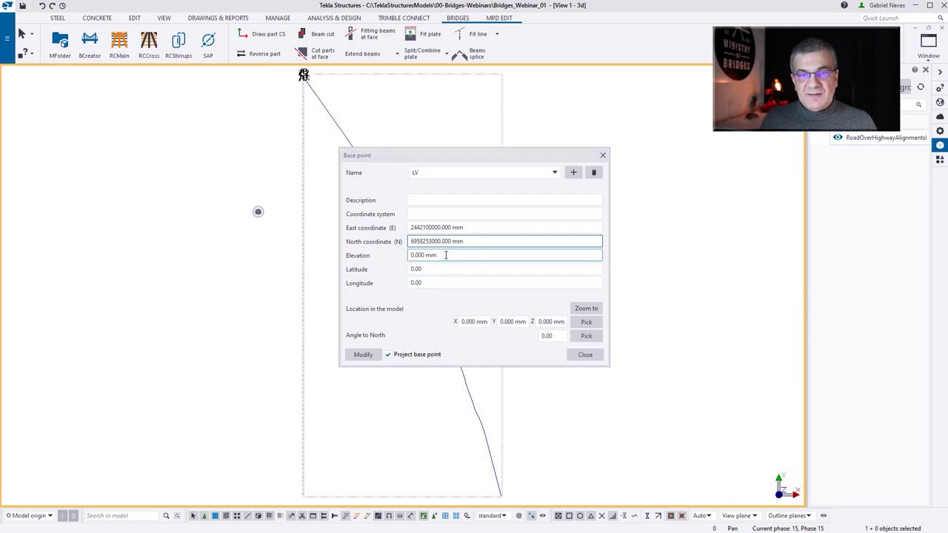
pyautogui.write('73000')
pyautogui.click(363, 355)
pyautogui.click(455, 271)
pyautogui.click(585, 356)
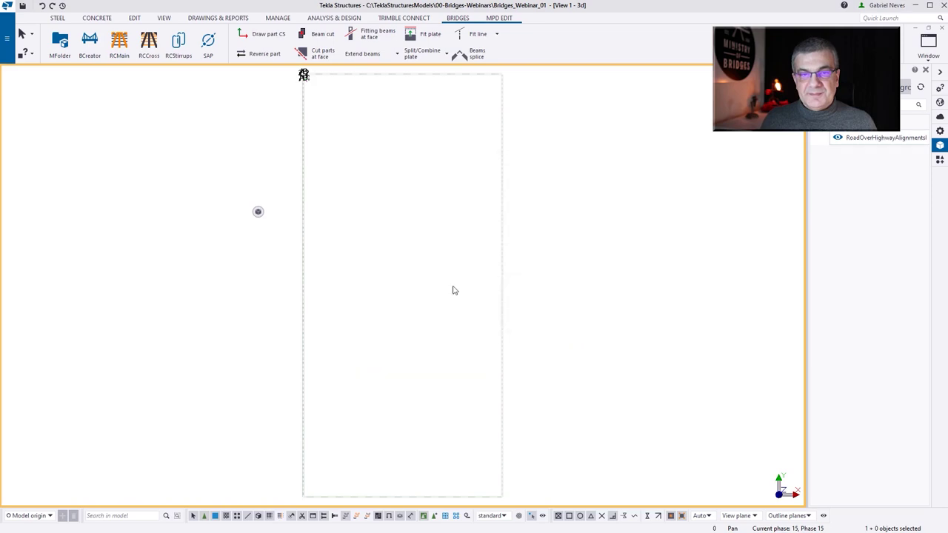
pyautogui.rightClick(386, 211)
pyautogui.click(419, 257)
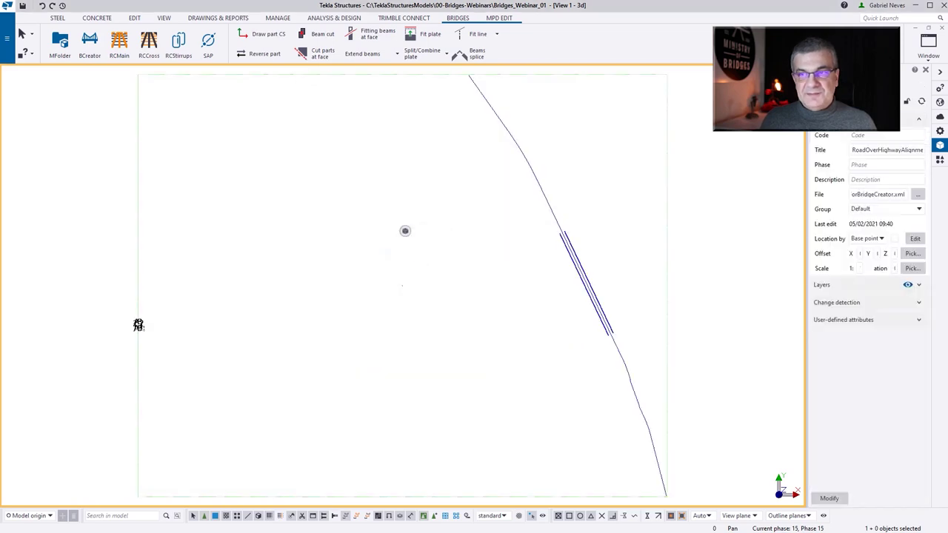
# Step: Start Bridge Creator and load RoadOverHighwayAlignmentsForBridgeCreator.xml from the model's RESOURCES folder as the alignment file
pyautogui.click(89, 45)
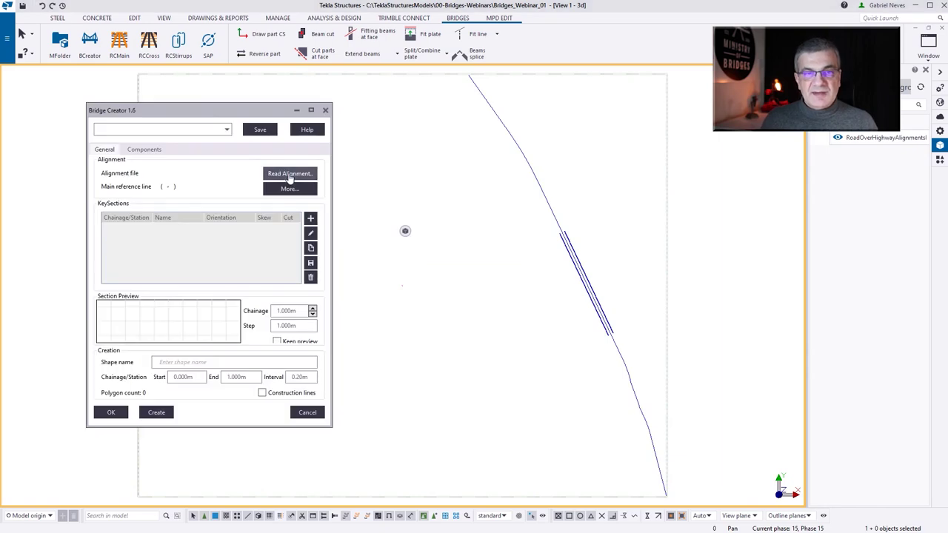
pyautogui.click(289, 175)
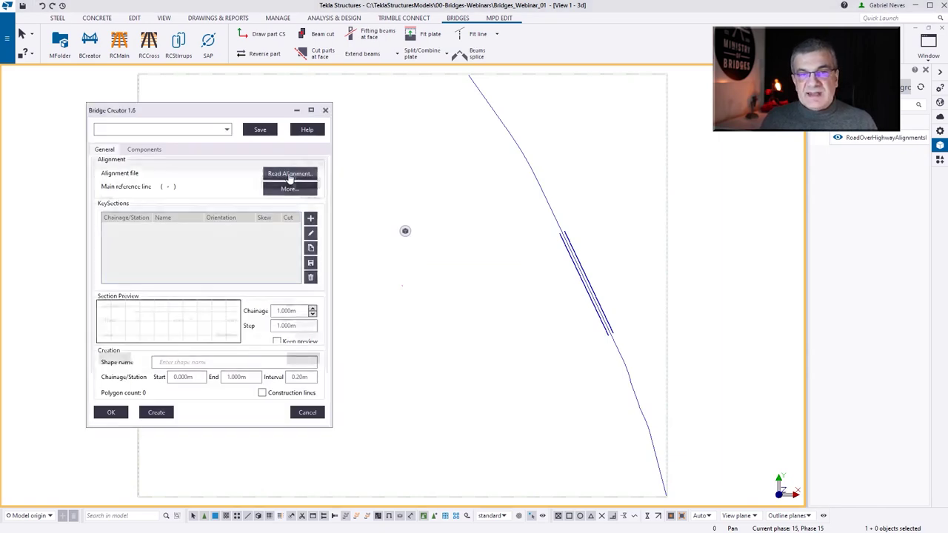
pyautogui.click(285, 180)
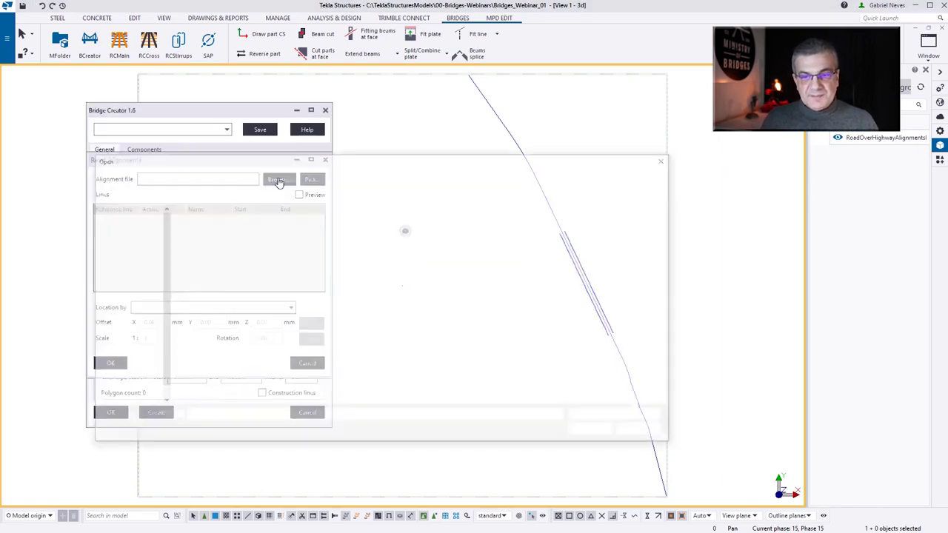
pyautogui.click(619, 417)
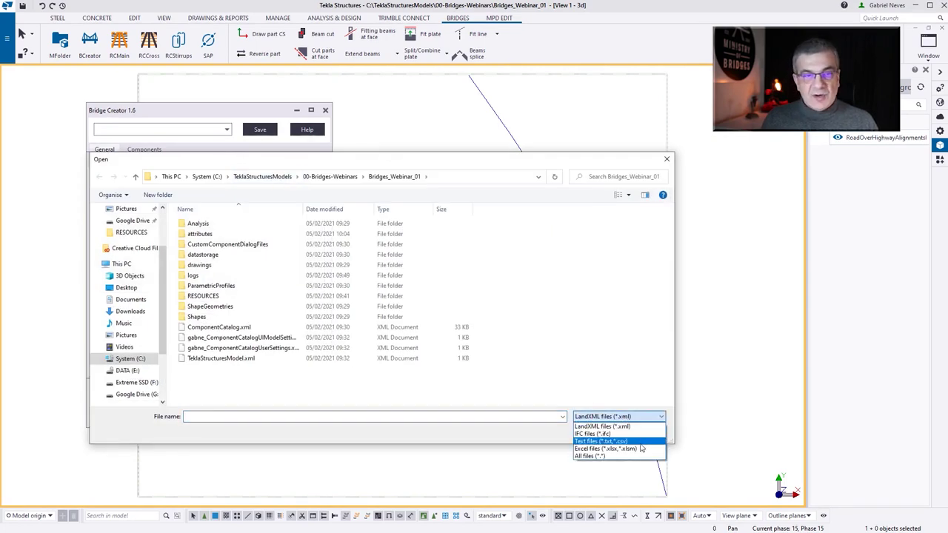
pyautogui.click(597, 163)
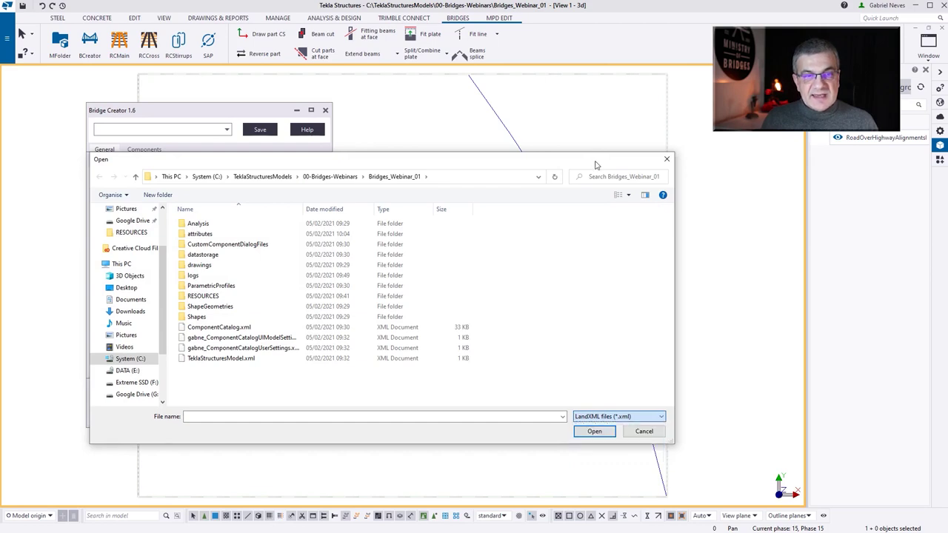
pyautogui.doubleClick(247, 297)
pyautogui.click(222, 265)
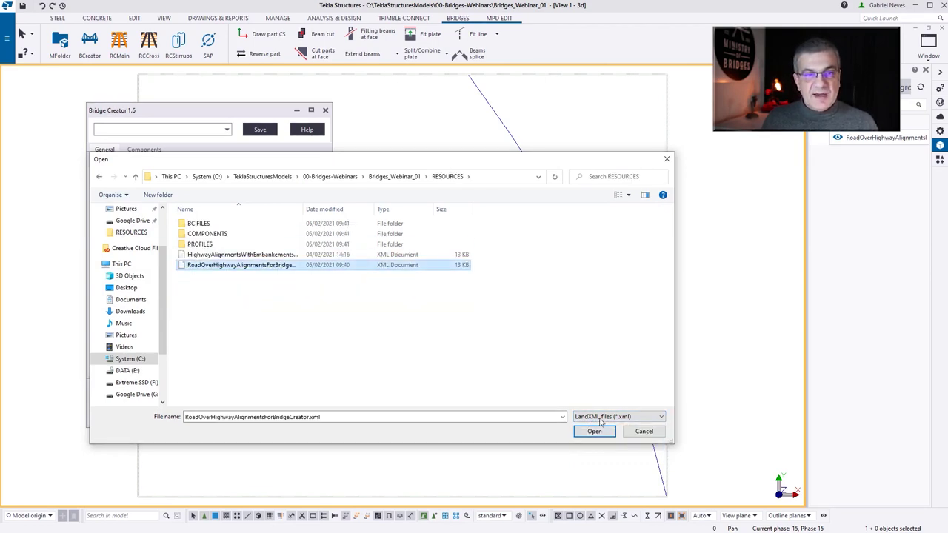
pyautogui.click(595, 432)
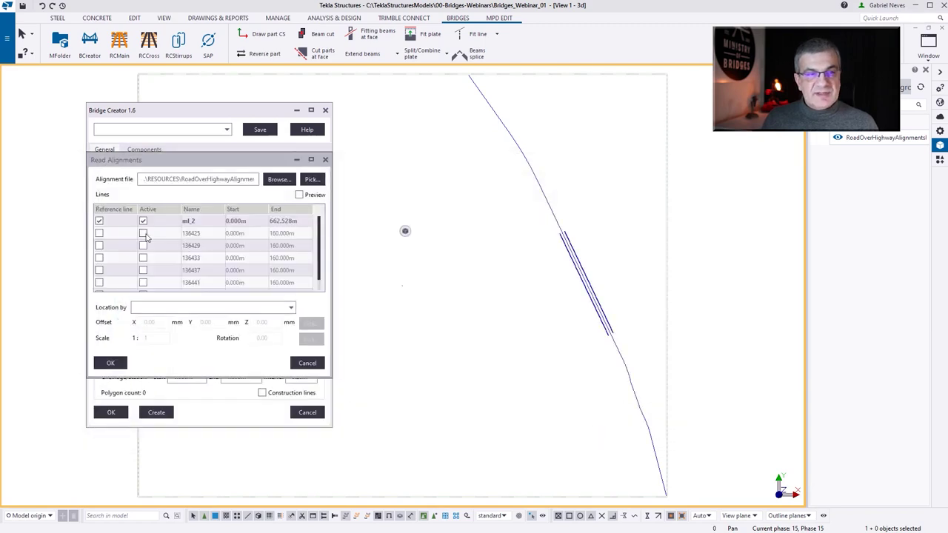
# Step: Activate alignment lines 136433 and 136437 alongside ml_2, preview them, and accept the alignments located by base point LV
pyautogui.click(143, 260)
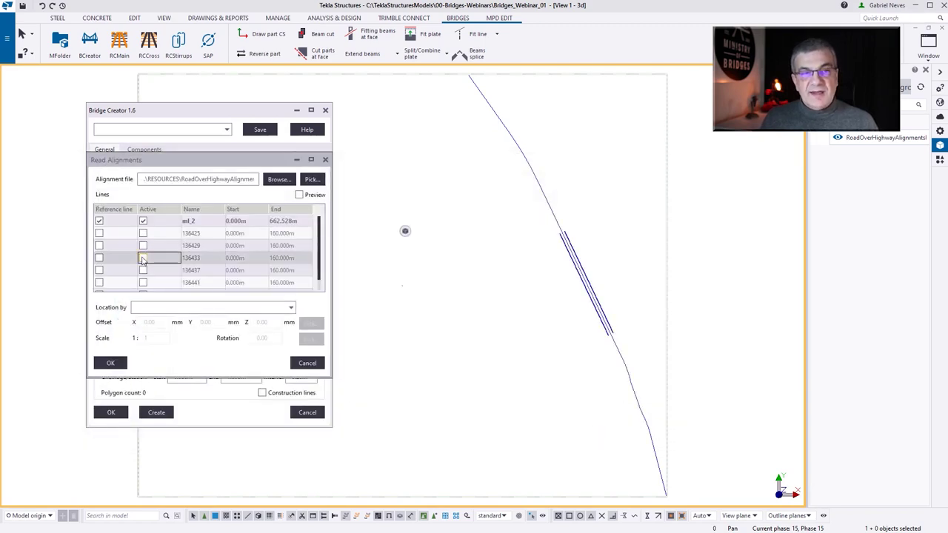
pyautogui.click(143, 271)
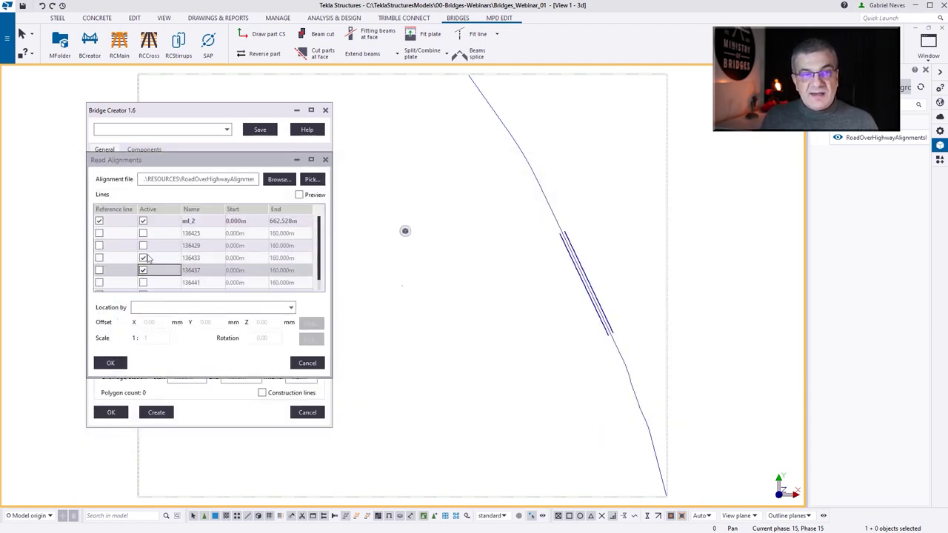
pyautogui.click(299, 194)
pyautogui.click(211, 307)
pyautogui.click(182, 330)
pyautogui.click(200, 221)
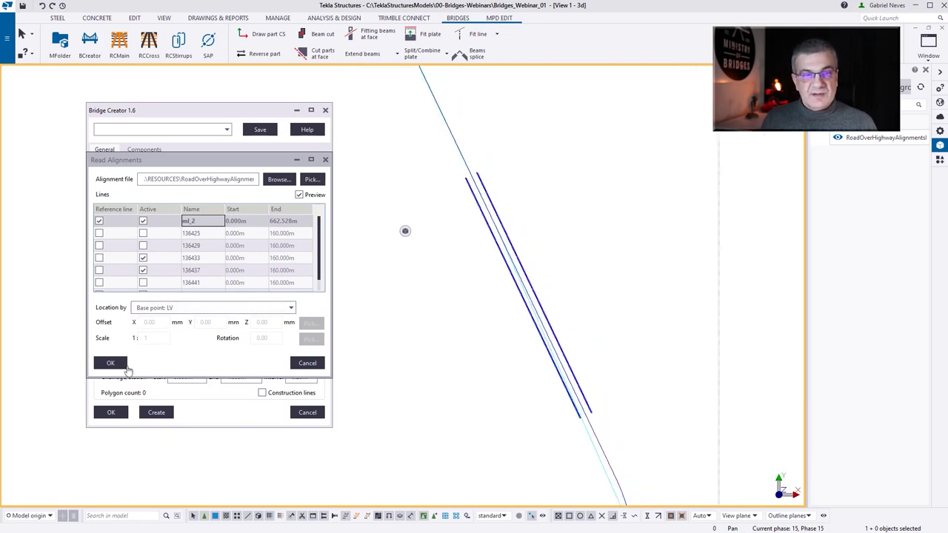
pyautogui.click(111, 363)
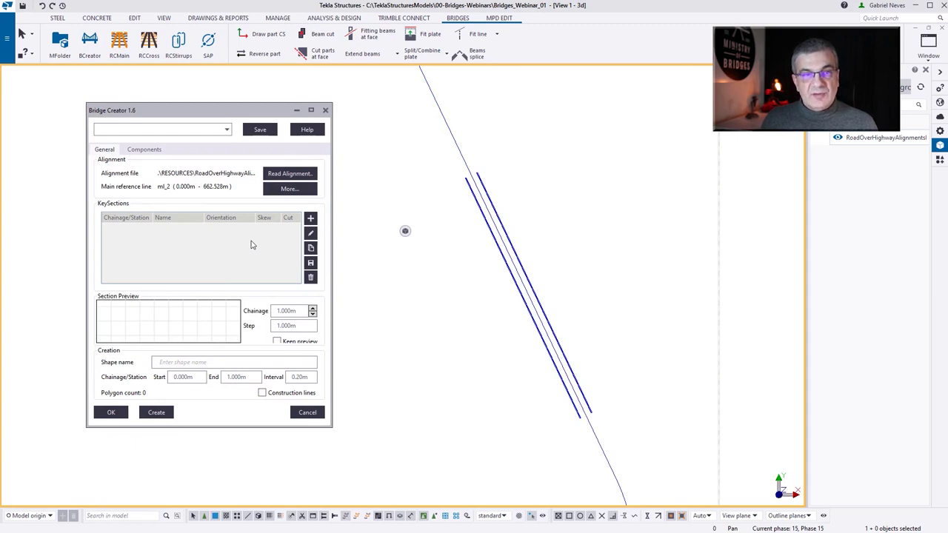
# Step: Name both the Bridge Creator settings and the shape TEST-01, and save the settings
pyautogui.click(175, 131)
pyautogui.click(174, 131)
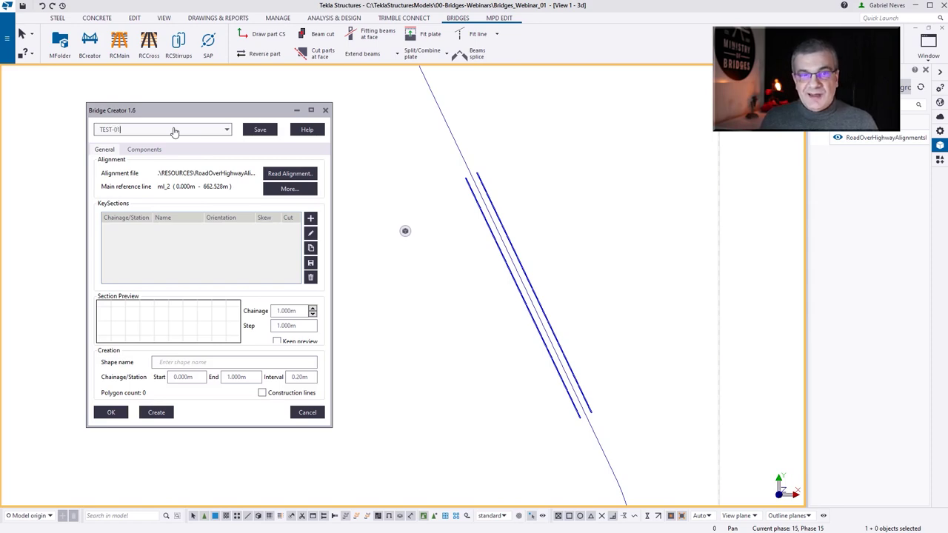
pyautogui.press('Tab')
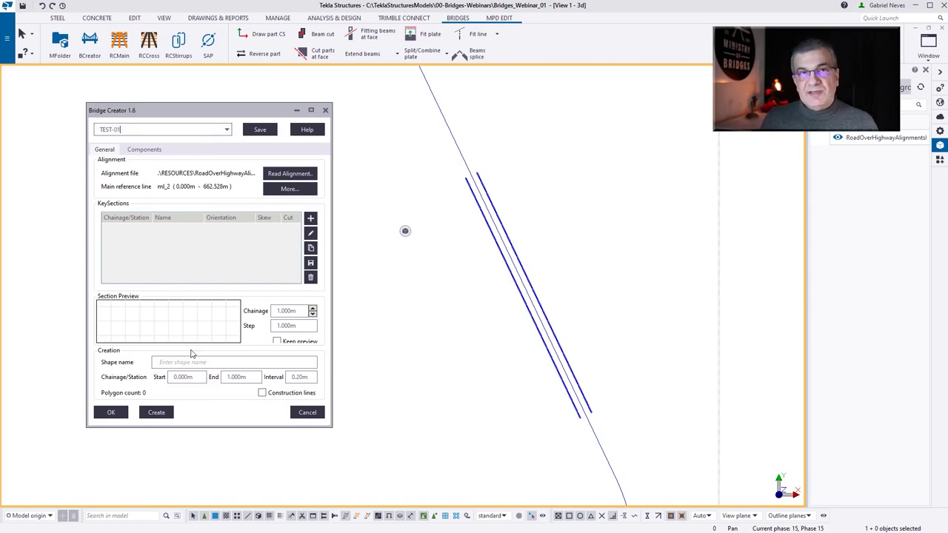
pyautogui.hotkey('shift', 'Tab')
pyautogui.hotkey('ctrl', 'c')
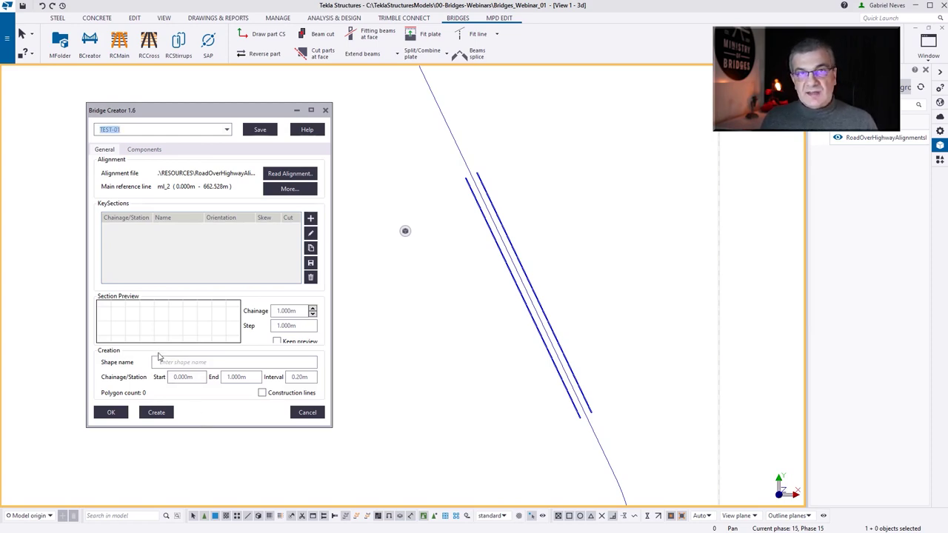
pyautogui.click(171, 362)
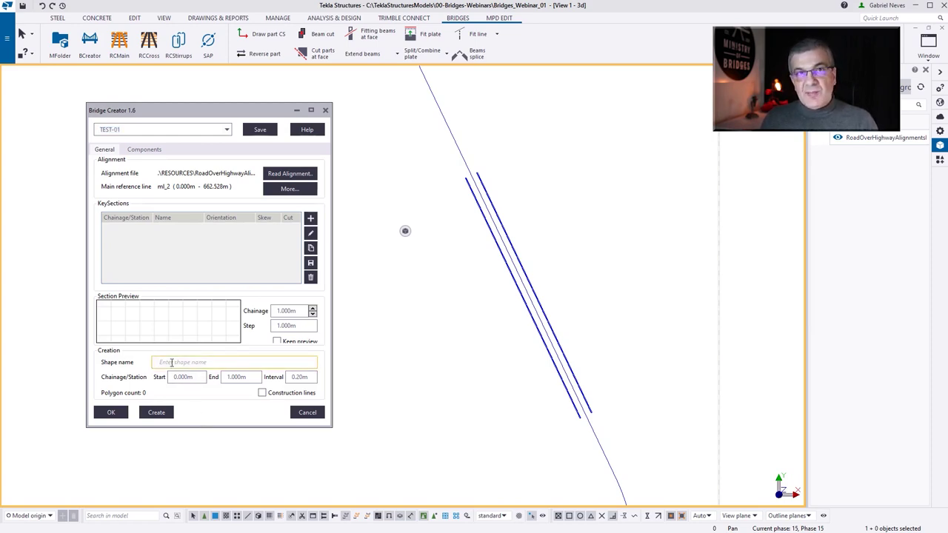
pyautogui.hotkey('ctrl', 'v')
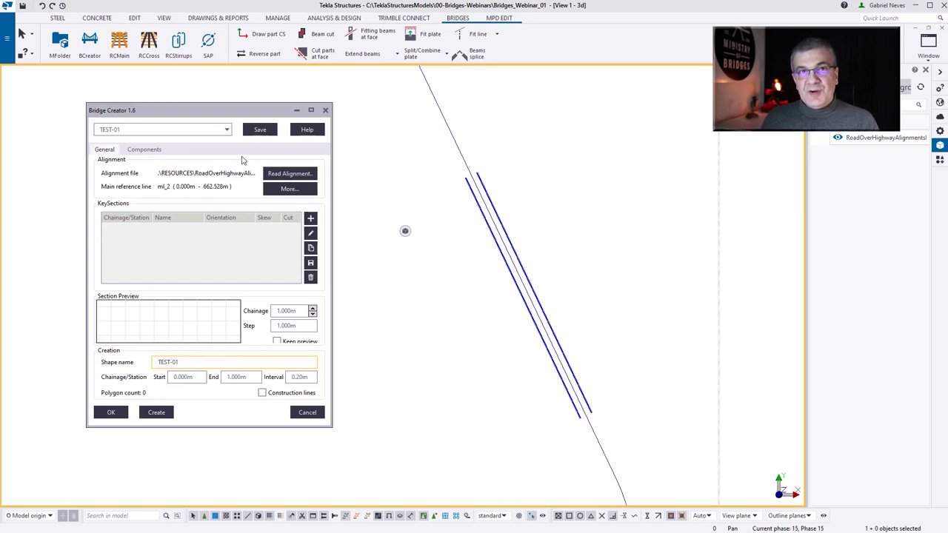
pyautogui.click(260, 130)
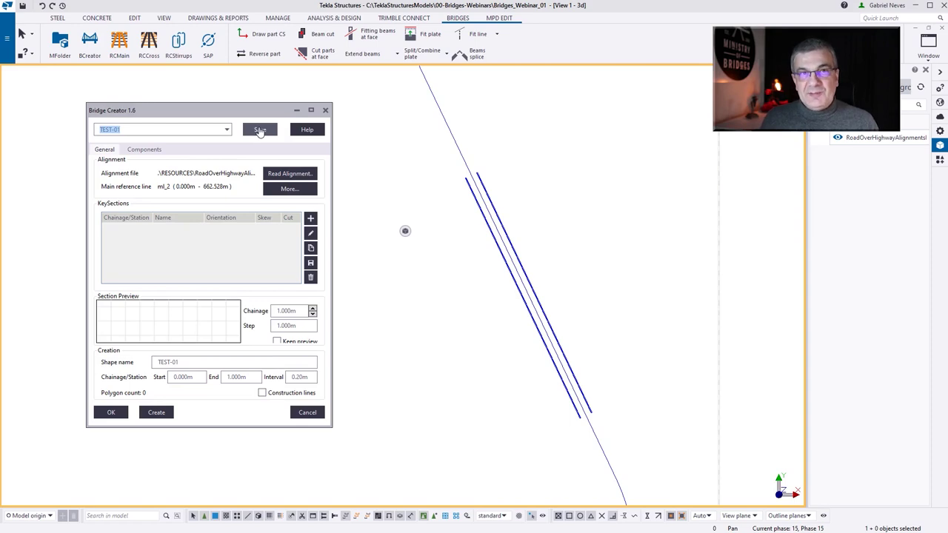
# Step: Check the cross-section library, switch to the model folder in File Explorer, and select the CALTRANS and LIBRARY-A section files in RESOURCES\BC FILES for copying
pyautogui.click(311, 221)
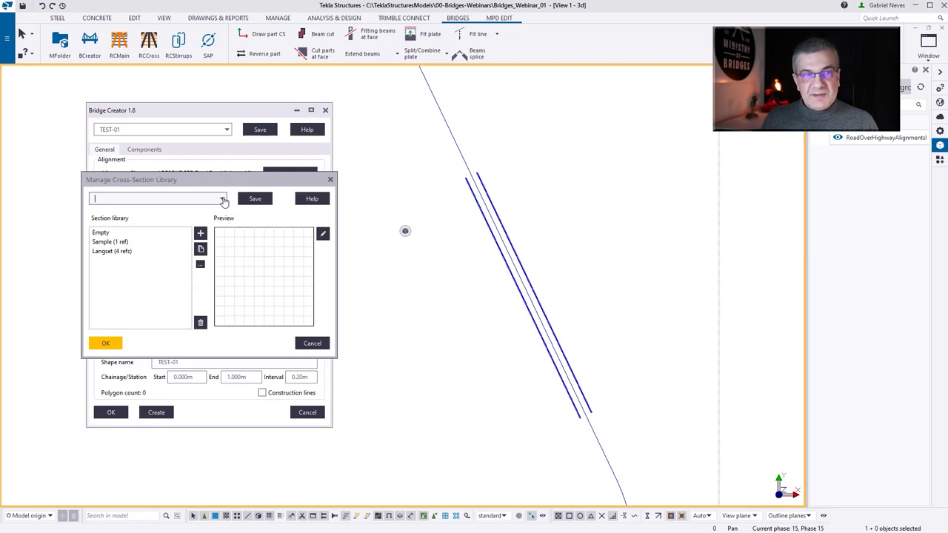
pyautogui.click(55, 52)
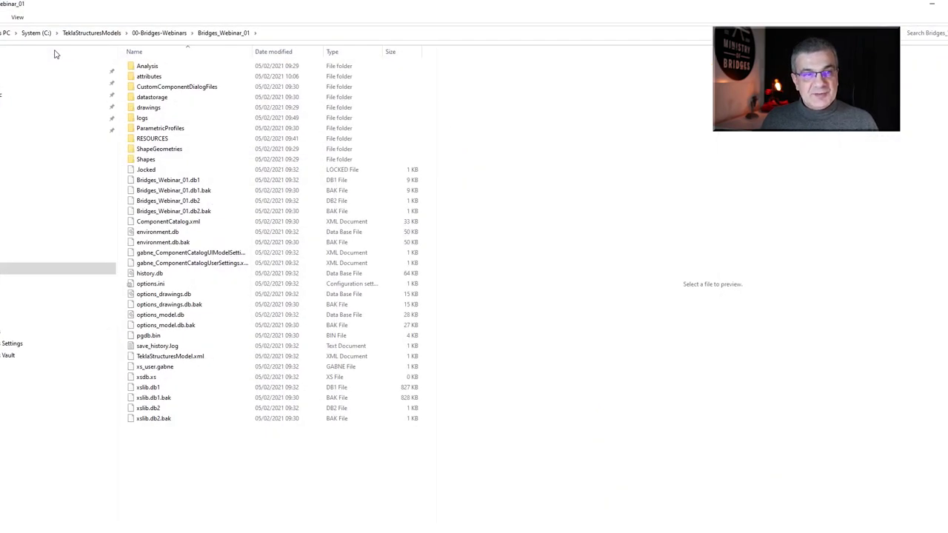
pyautogui.doubleClick(155, 140)
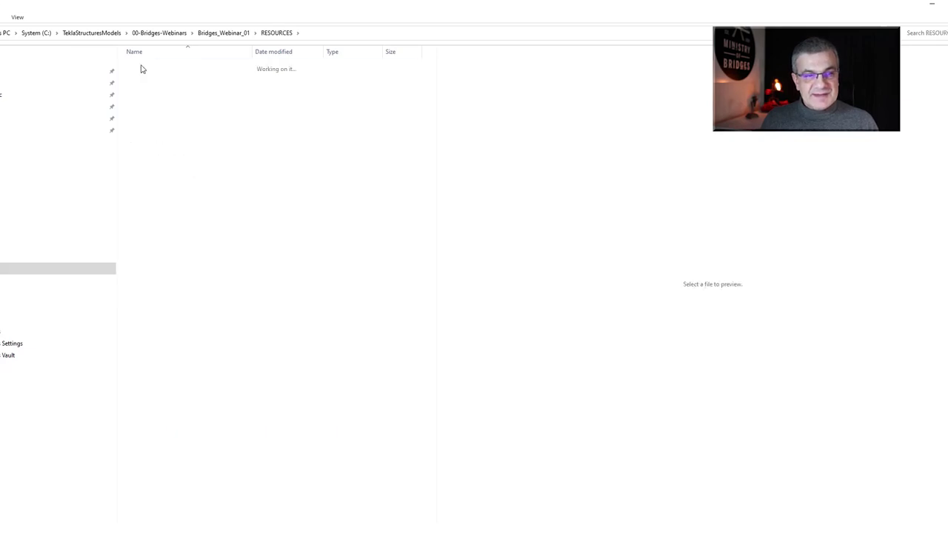
pyautogui.doubleClick(142, 69)
pyautogui.click(159, 221)
pyautogui.click(180, 361)
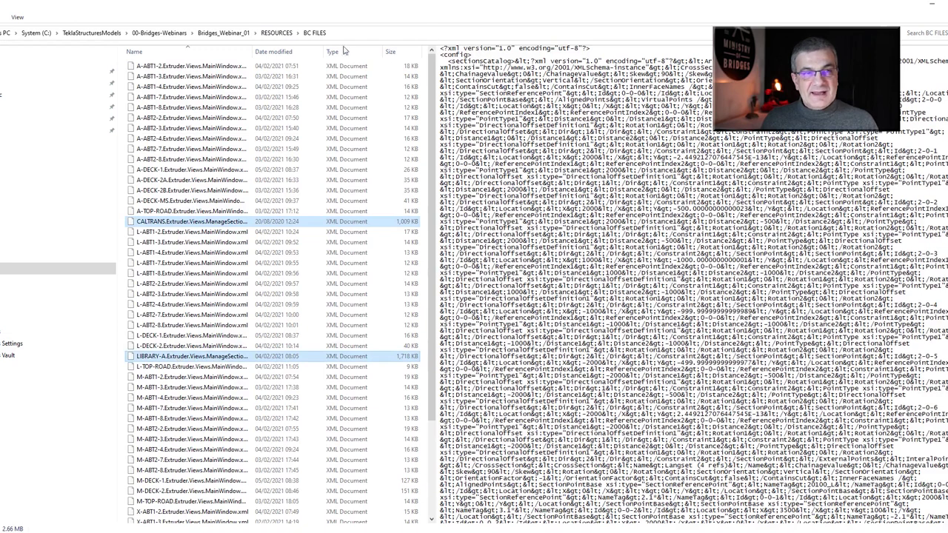
# Step: Paste the copied section library files into the model's attributes folder and switch back to Tekla Structures
pyautogui.click(279, 34)
pyautogui.click(225, 34)
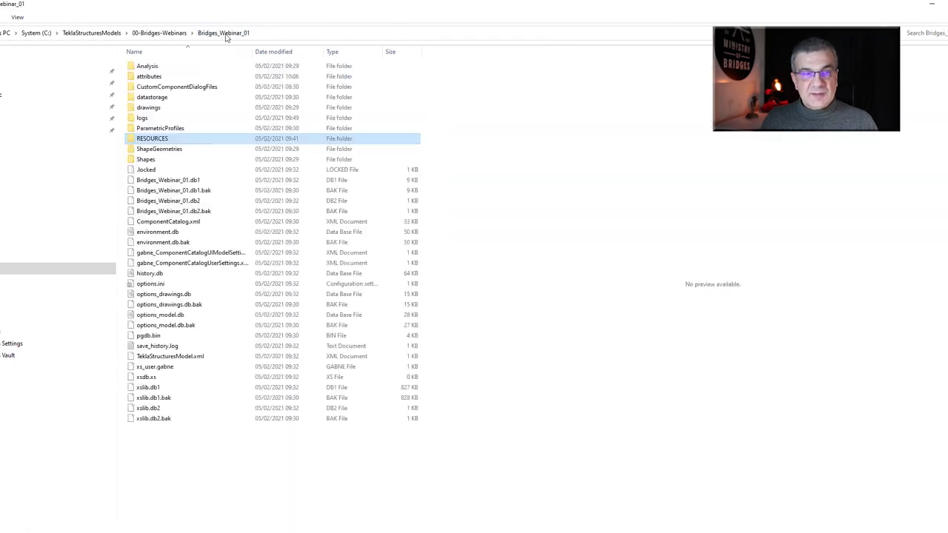
pyautogui.doubleClick(162, 77)
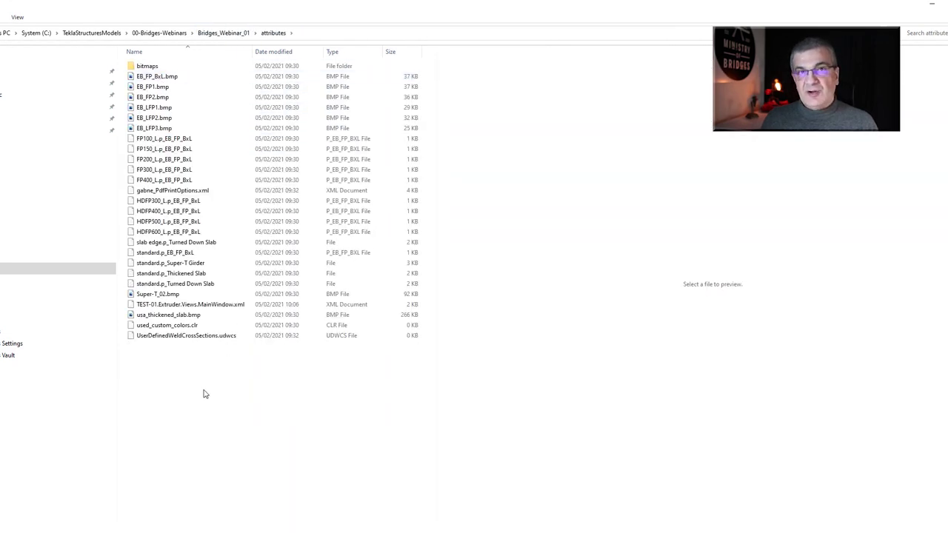
pyautogui.hotkey('ctrl', 'v')
pyautogui.hotkey('alt', 'Tab')
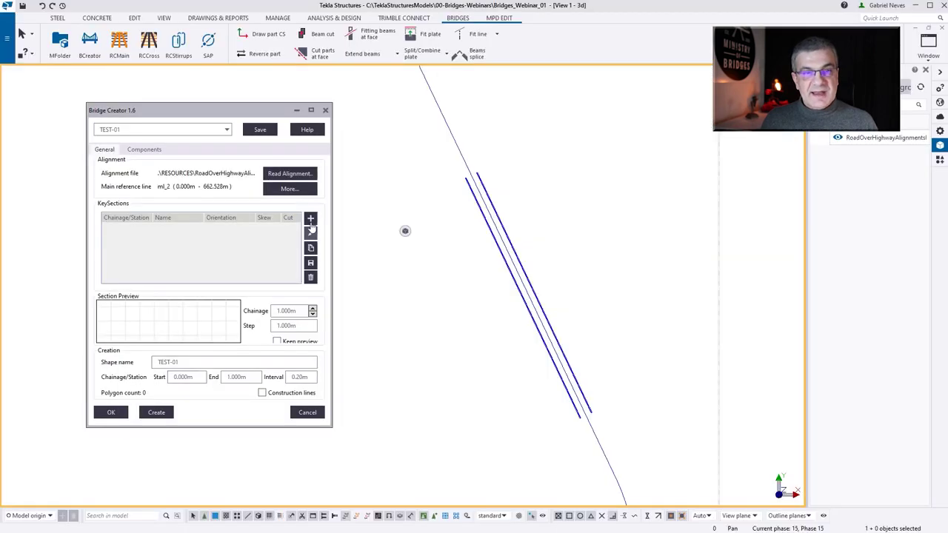
# Step: Load the LIBRARY-A cross-section library for a new key section and browse through its sections
pyautogui.click(311, 219)
pyautogui.click(200, 200)
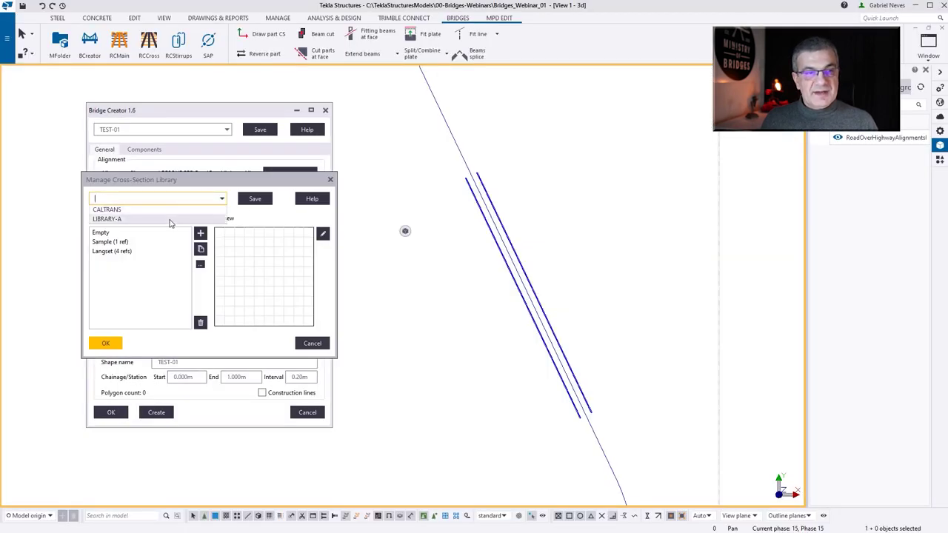
pyautogui.click(170, 220)
pyautogui.click(135, 276)
pyautogui.scroll(-1, 136, 279)
pyautogui.scroll(-8, 136, 278)
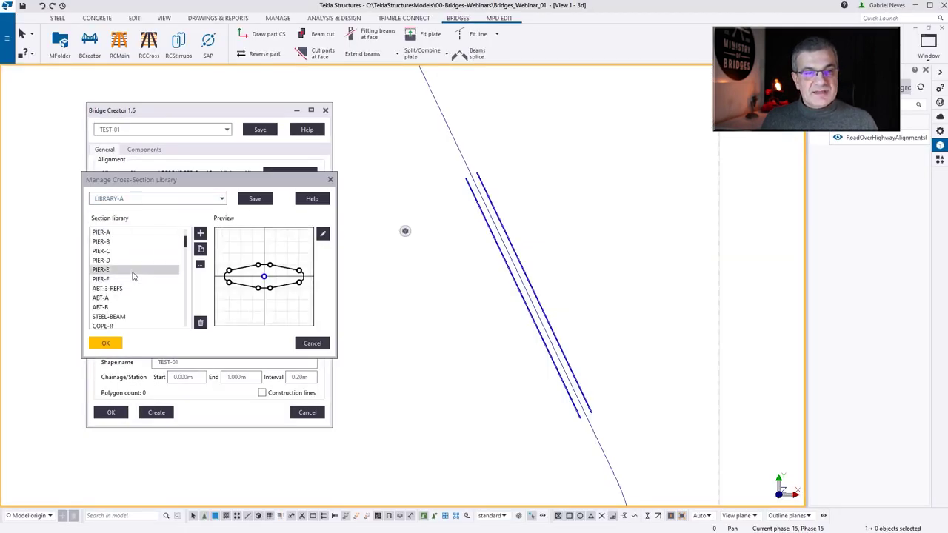
pyautogui.scroll(-6, 129, 268)
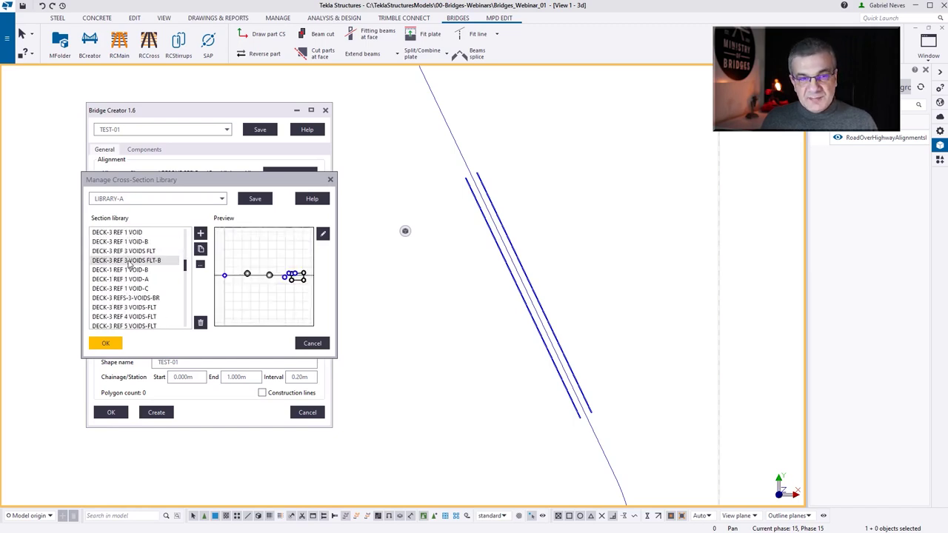
pyautogui.scroll(-8, 127, 267)
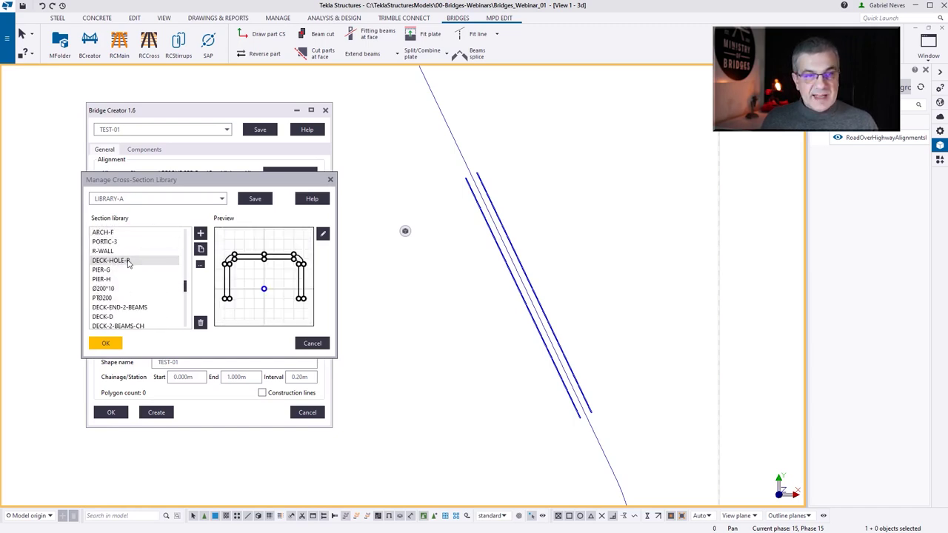
# Step: Compare the copied deck sections at the end of LIBRARY-A and add the last M_copy as the key section
pyautogui.click(122, 271)
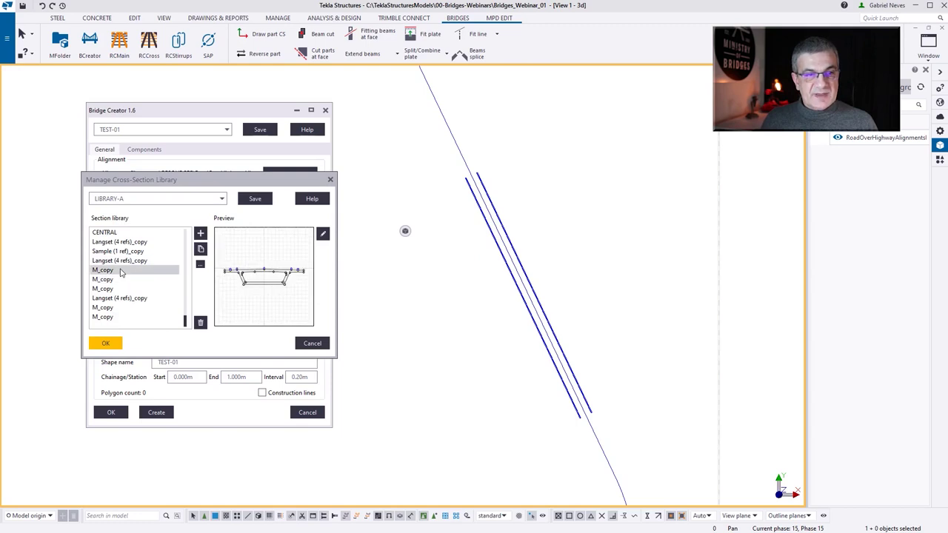
pyautogui.click(122, 280)
pyautogui.click(122, 289)
pyautogui.click(122, 299)
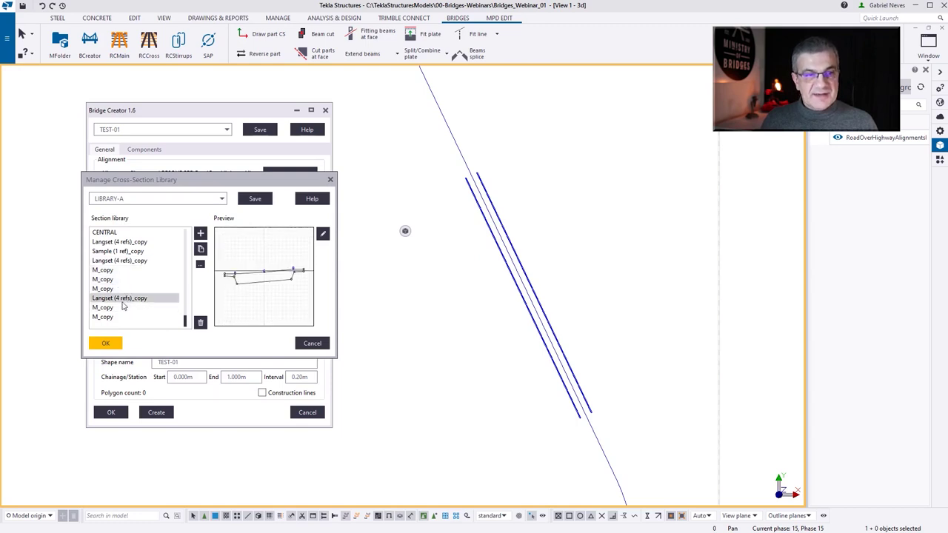
pyautogui.click(120, 308)
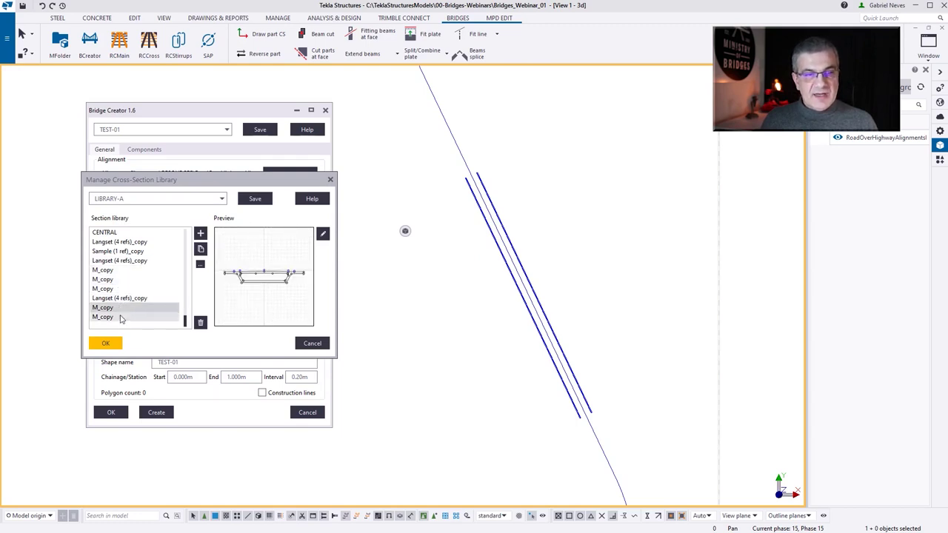
pyautogui.click(122, 317)
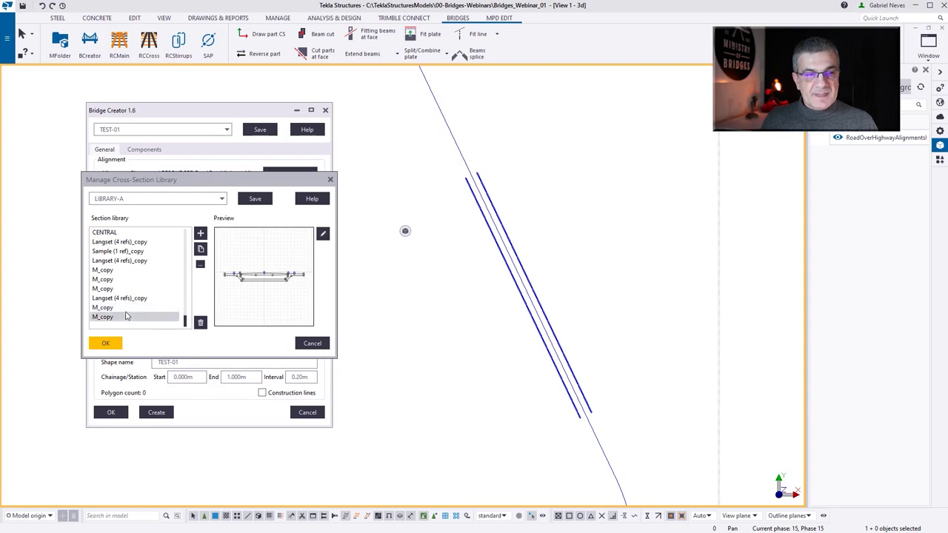
pyautogui.click(114, 343)
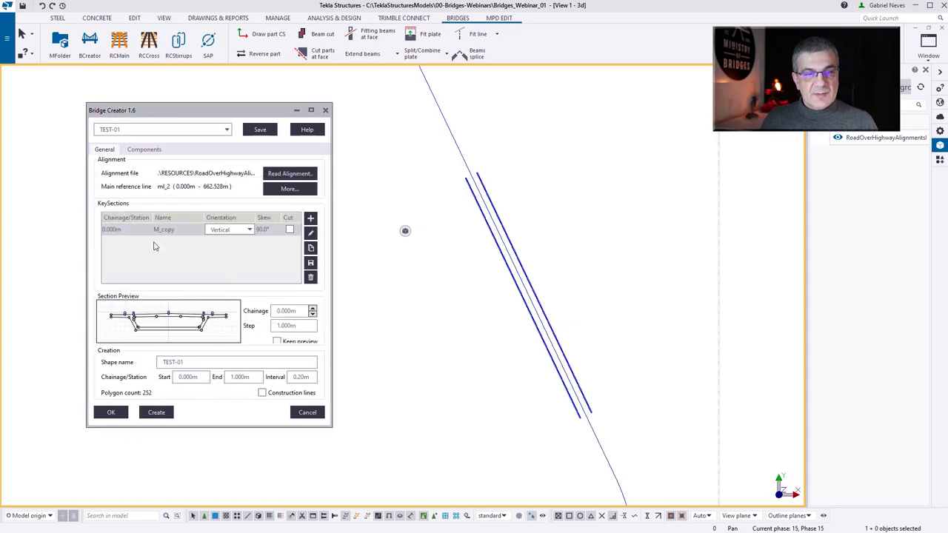
# Step: Set the M_copy key section's chainage to 300 m and advance the section preview along the alignment to chainage 312 m
pyautogui.doubleClick(135, 229)
pyautogui.write('300')
pyautogui.press('Tab')
pyautogui.click(277, 320)
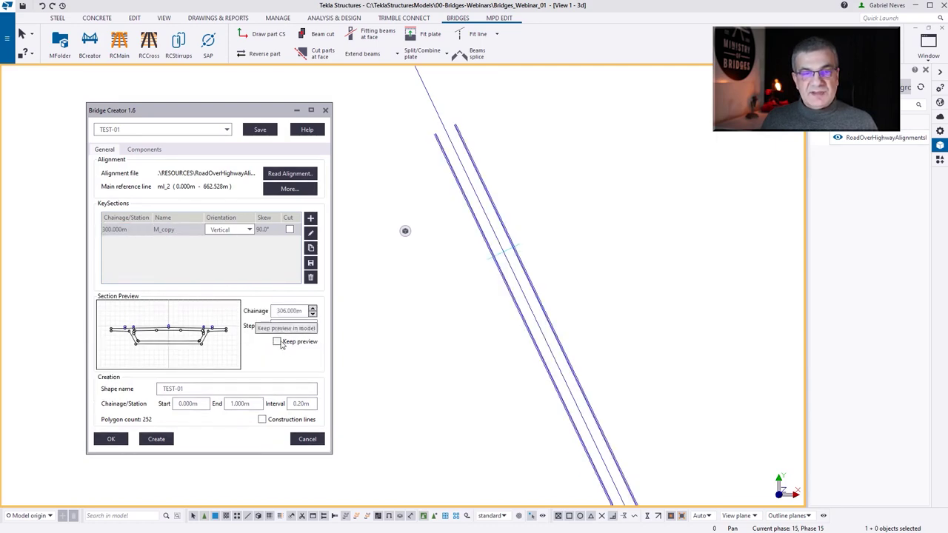
pyautogui.click(312, 307)
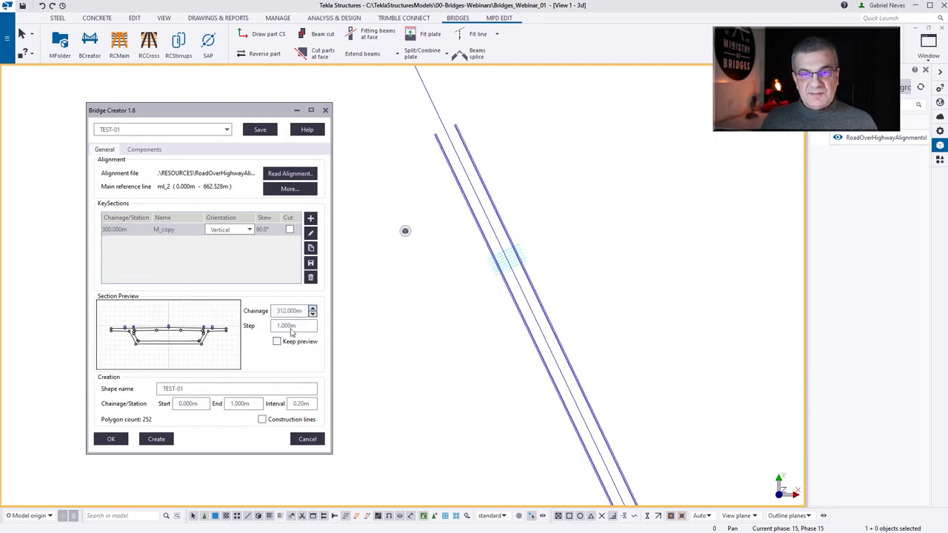
# Step: Set the creation range from chainage 300 m to 350 m and save the TEST-01 settings
pyautogui.click(198, 403)
pyautogui.write('300')
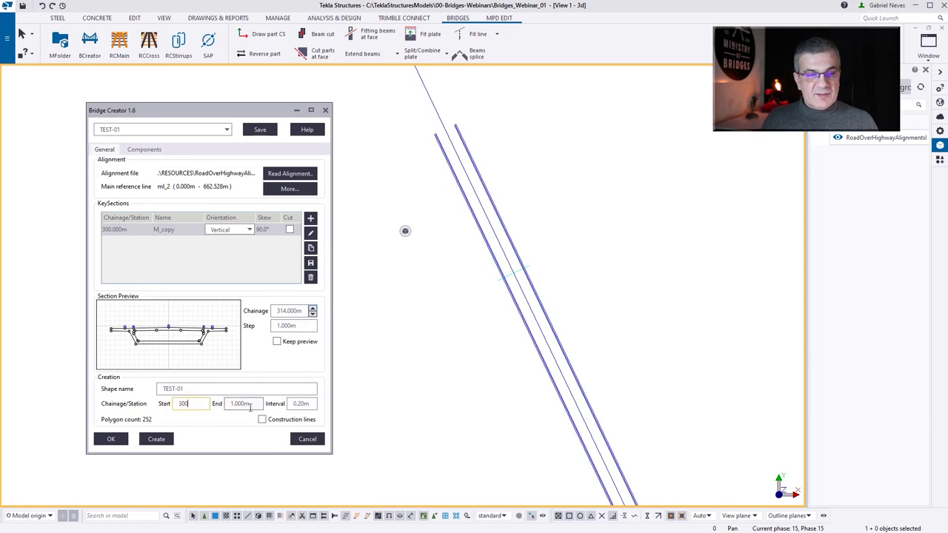
pyautogui.click(253, 404)
pyautogui.write('350')
pyautogui.press('Return')
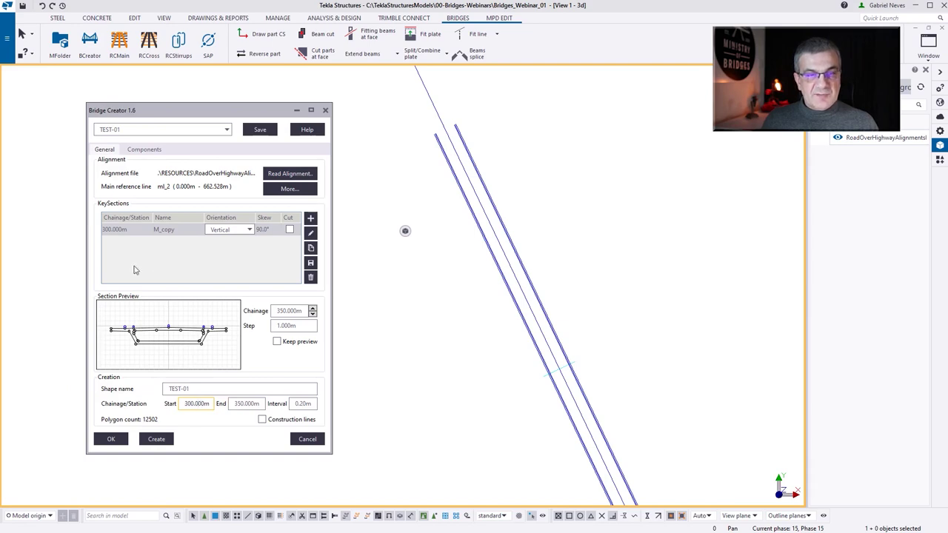
pyautogui.doubleClick(174, 231)
pyautogui.click(260, 129)
# Step: Open the M_copy key section for editing and link its M-CL alignment proxy to the ml_2 line
pyautogui.click(310, 233)
pyautogui.click(539, 90)
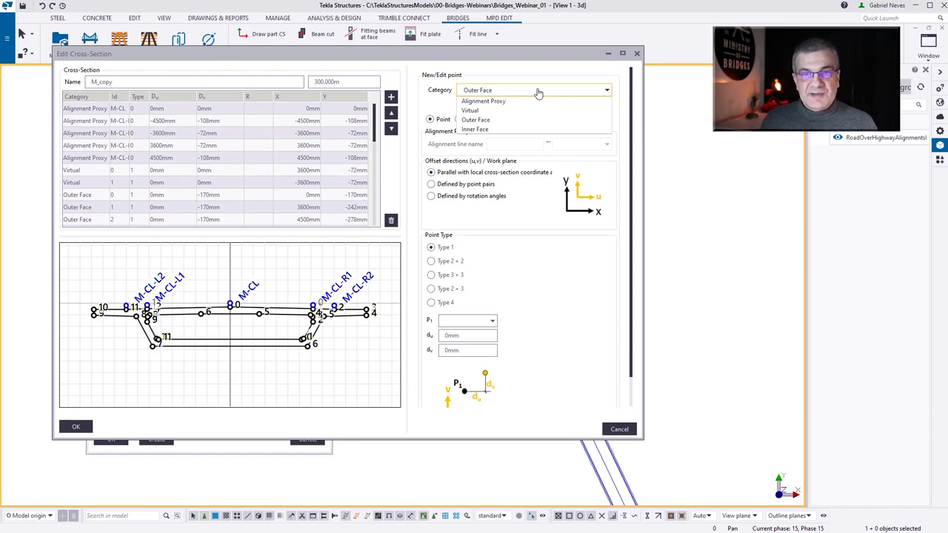
pyautogui.click(301, 275)
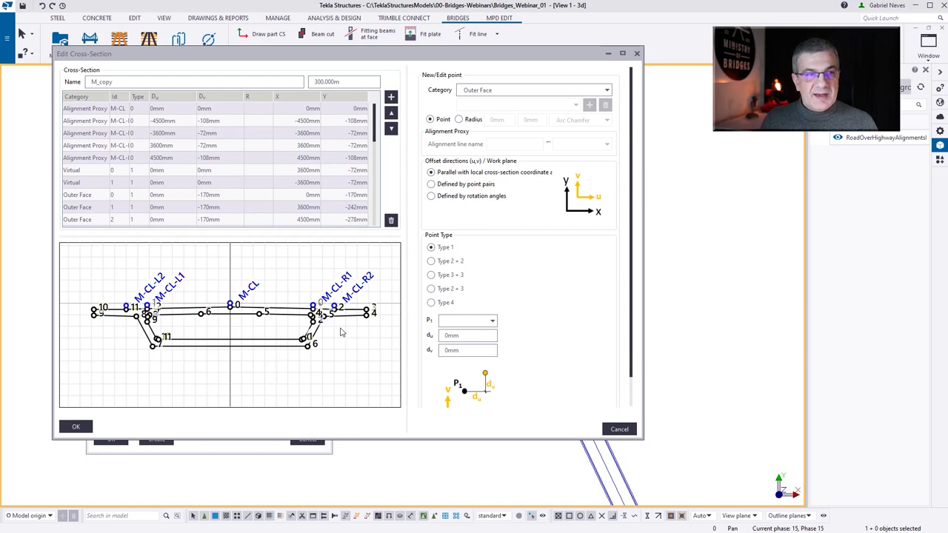
pyautogui.click(248, 293)
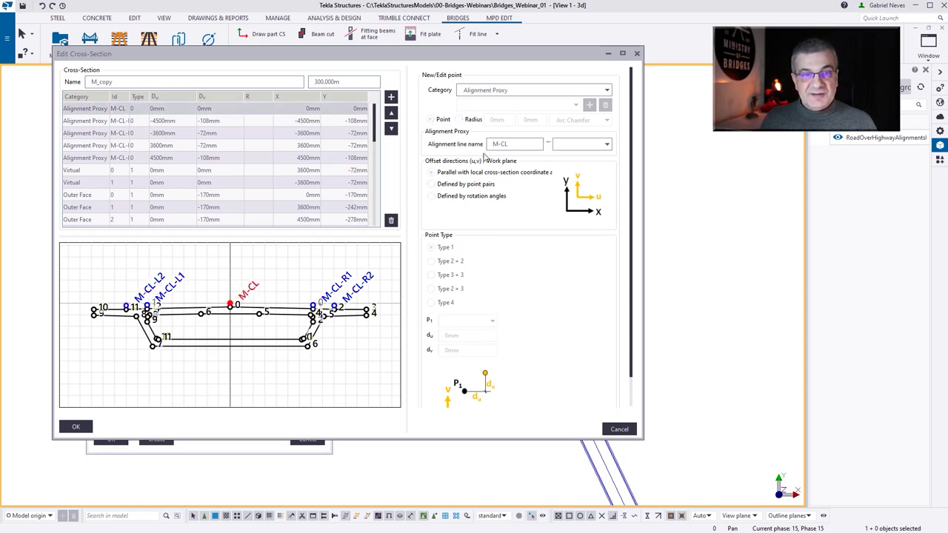
pyautogui.click(588, 145)
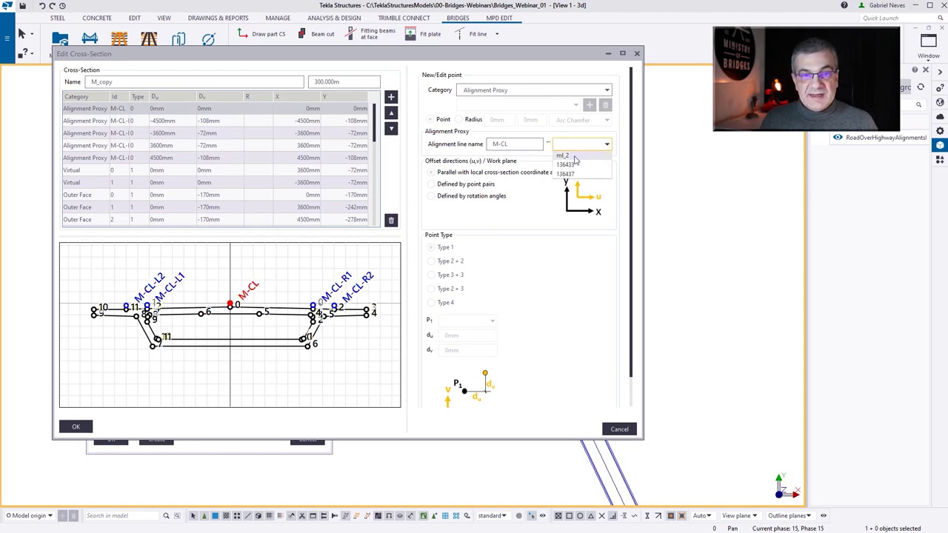
pyautogui.click(574, 157)
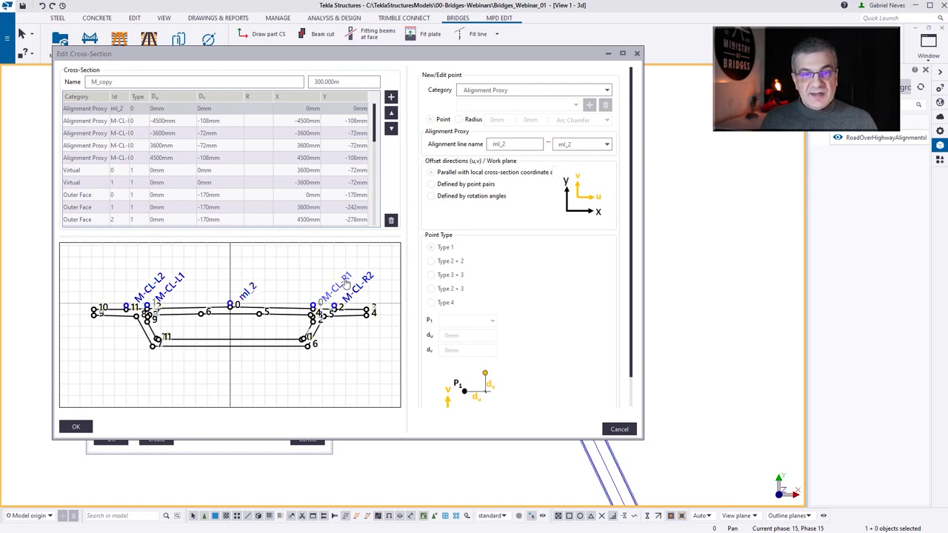
# Step: Link the M-CL-R1 alignment proxy of the cross-section to alignment line 136433
pyautogui.scroll(3, 346, 289)
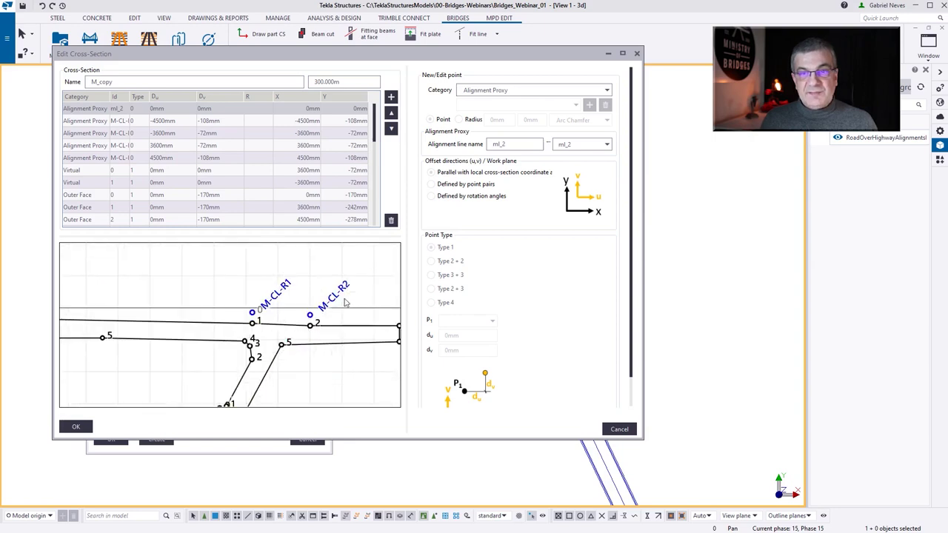
pyautogui.click(286, 291)
pyautogui.click(584, 146)
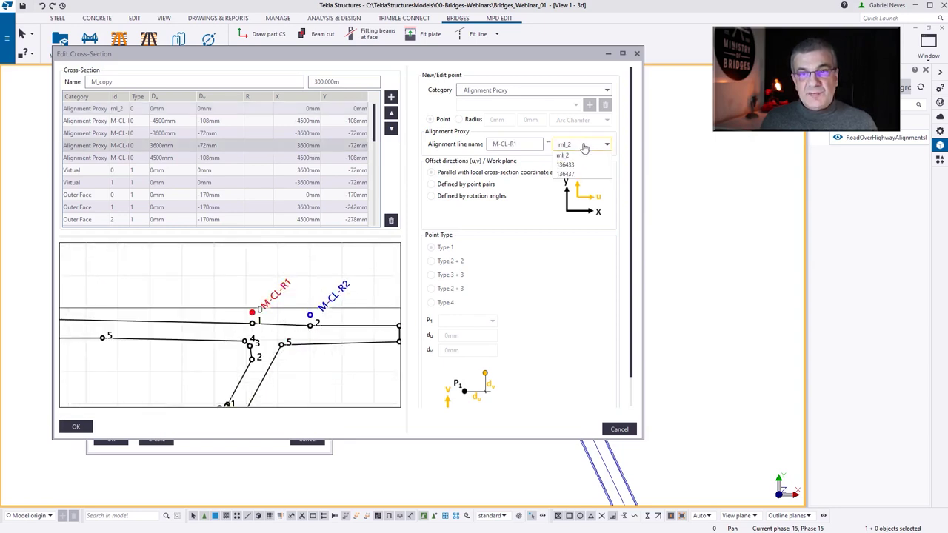
pyautogui.click(567, 164)
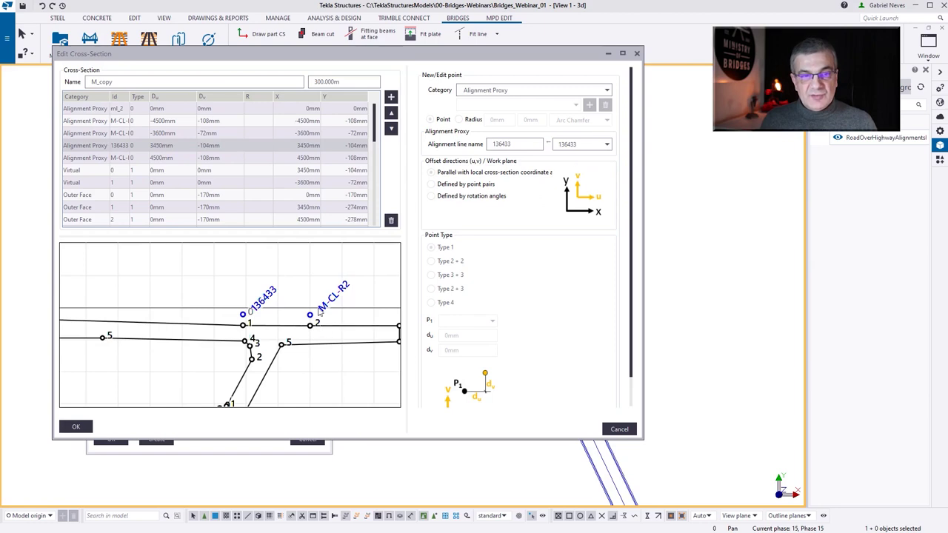
# Step: Link the M-CL-L1 alignment proxy of the cross-section to alignment line 136437
pyautogui.scroll(-3, 319, 312)
pyautogui.scroll(2, 157, 285)
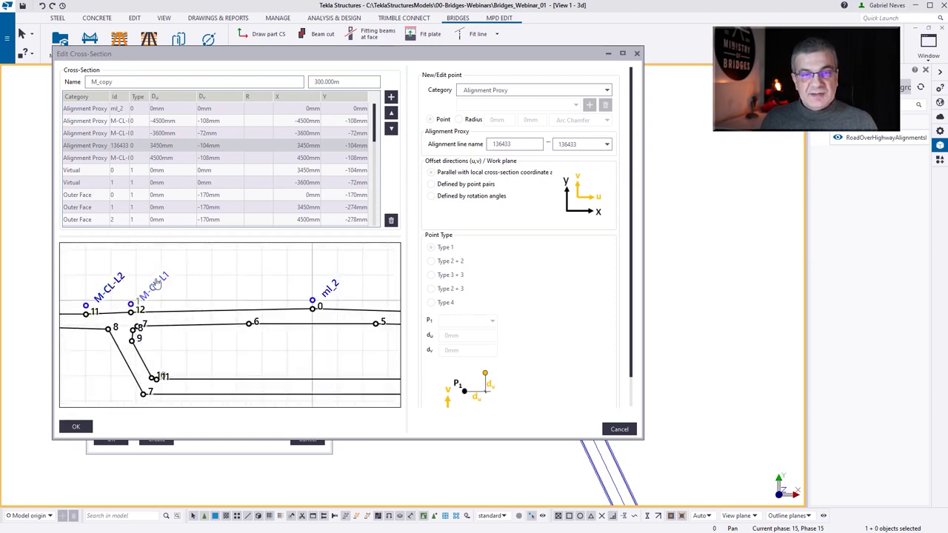
pyautogui.click(157, 285)
pyautogui.click(585, 146)
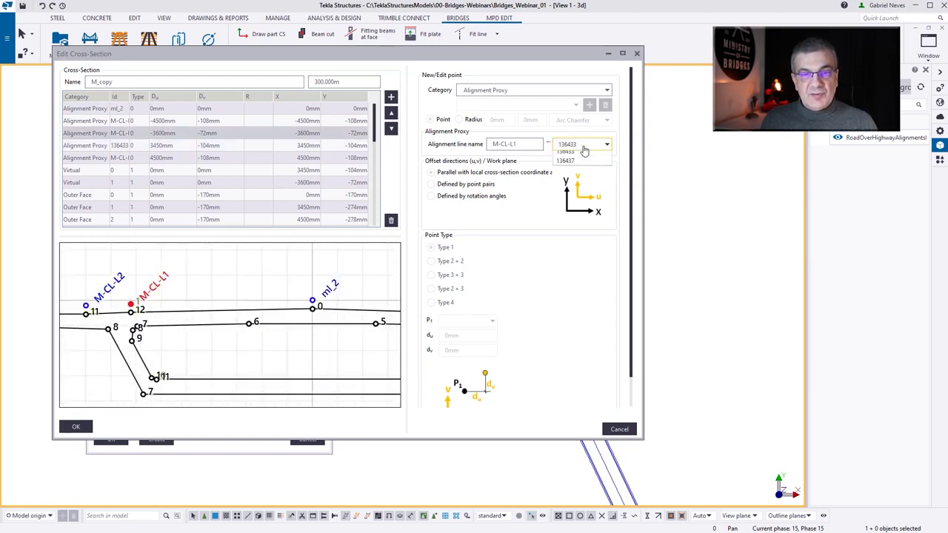
pyautogui.click(574, 175)
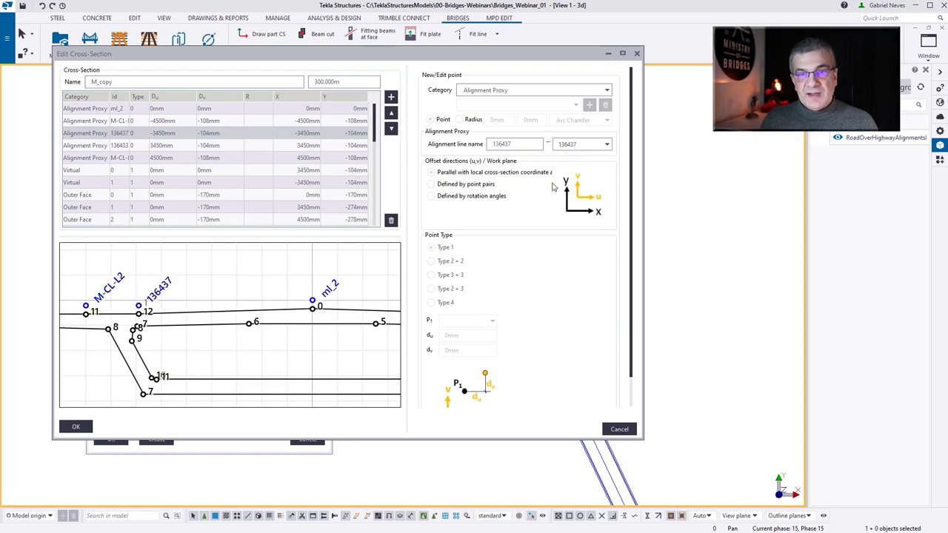
# Step: Delete the unneeded M-CL-R2 alignment proxy from the cross-section
pyautogui.scroll(-2, 130, 287)
pyautogui.scroll(3, 241, 288)
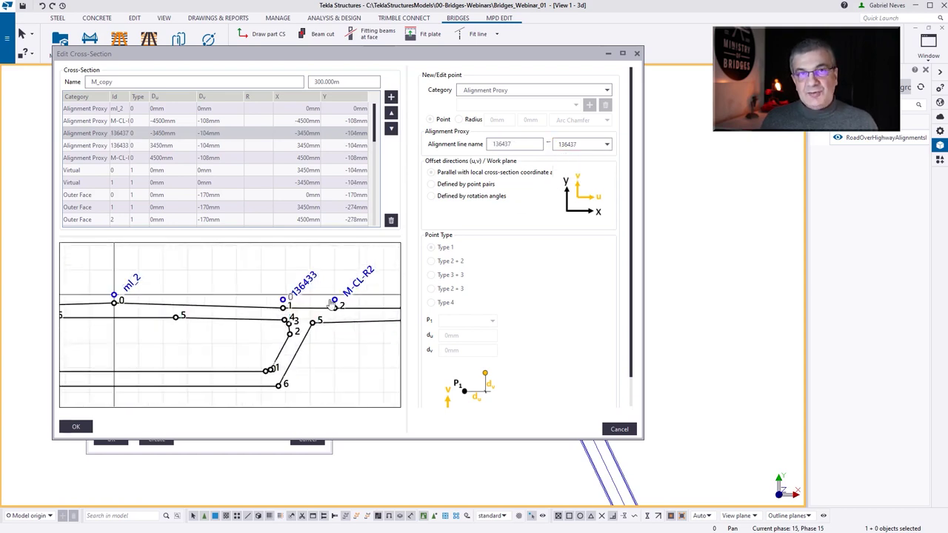
pyautogui.scroll(1, 363, 294)
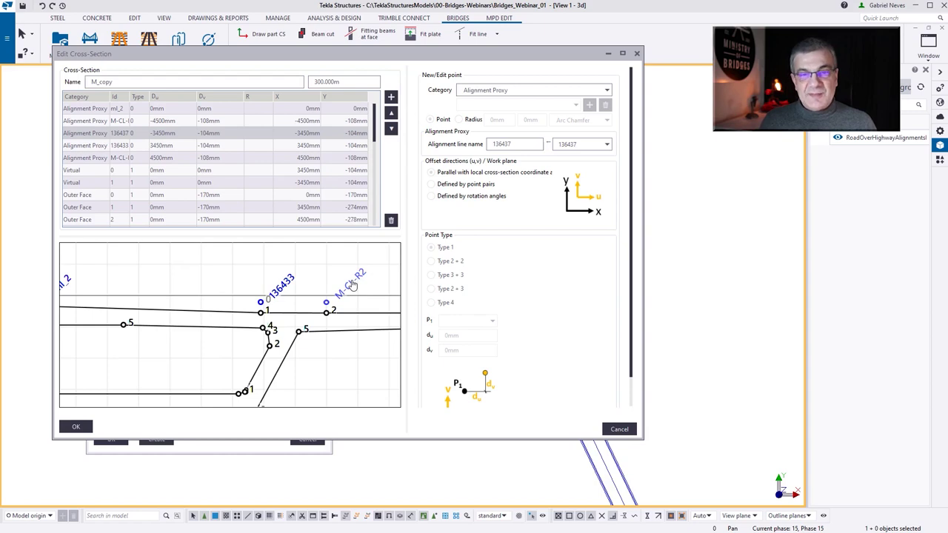
pyautogui.click(354, 285)
pyautogui.press('Delete')
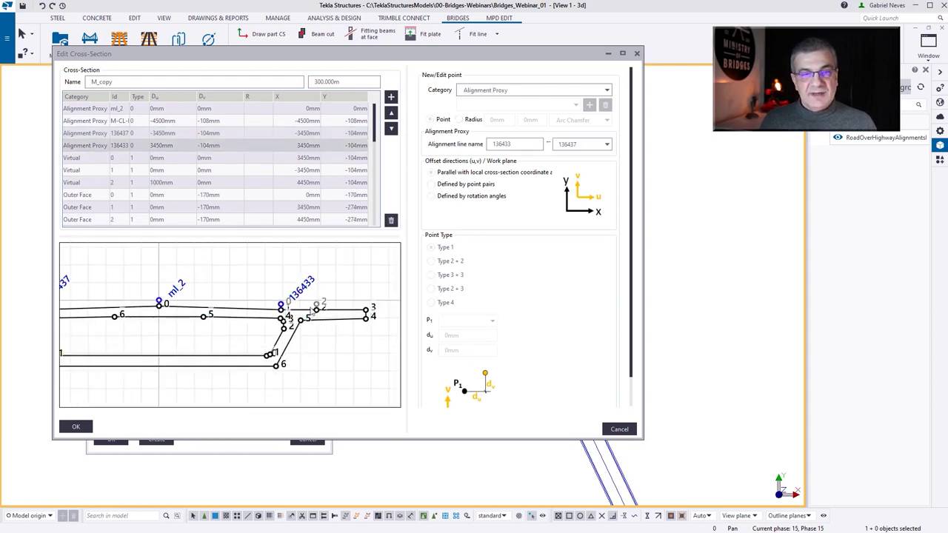
# Step: Reference outer face point 3 to outer face point 1 with a horizontal offset of 2400 mm
pyautogui.click(316, 305)
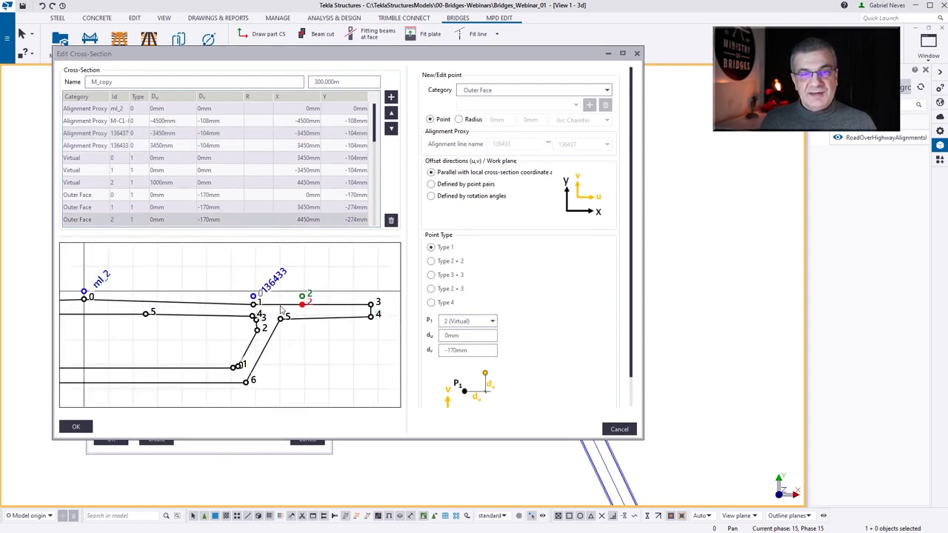
pyautogui.click(392, 221)
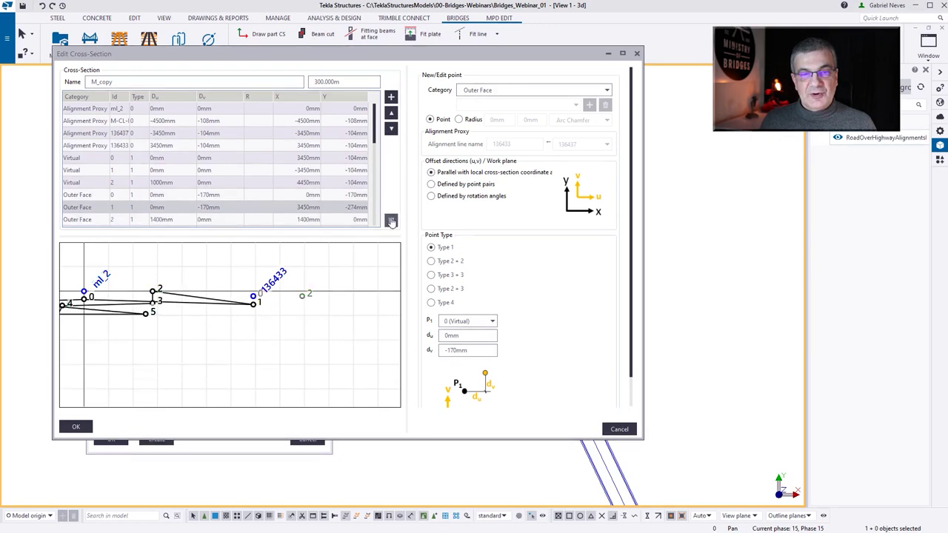
pyautogui.click(372, 304)
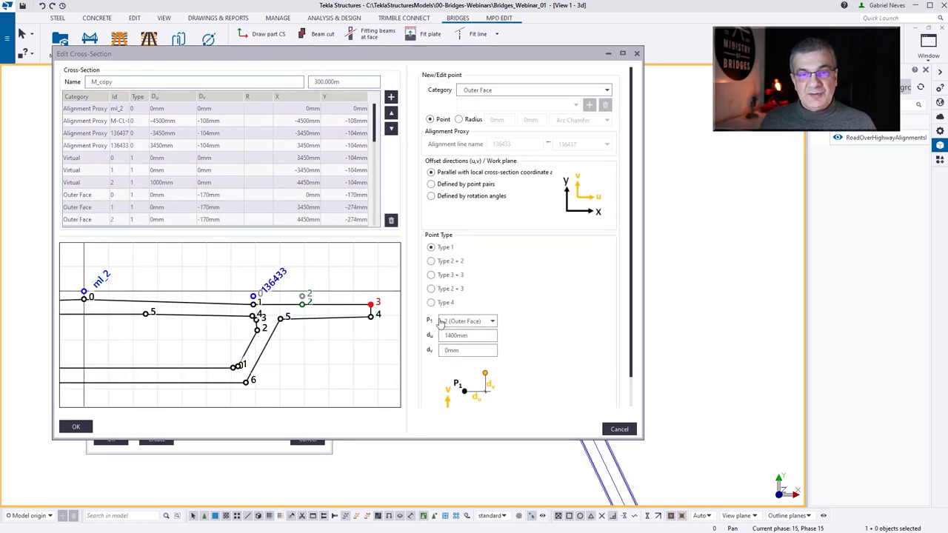
pyautogui.click(474, 323)
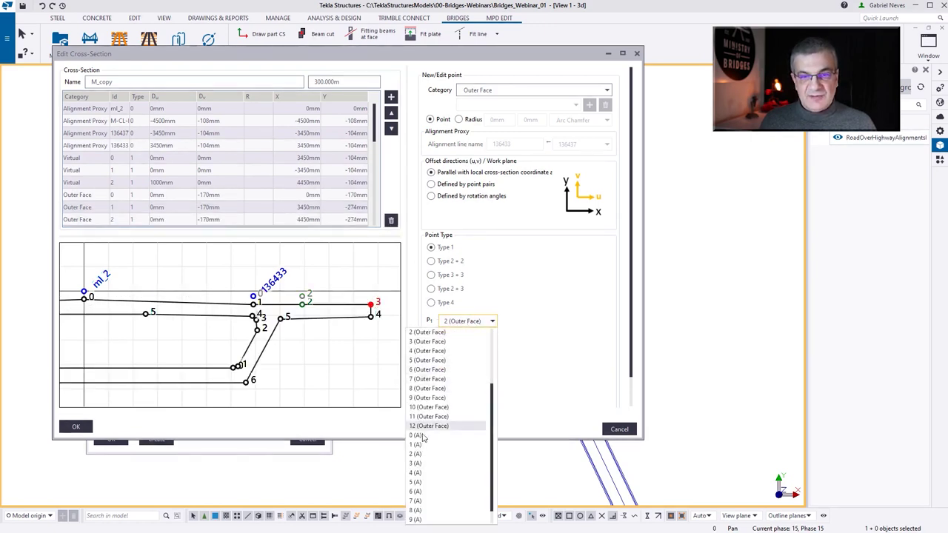
pyautogui.click(427, 351)
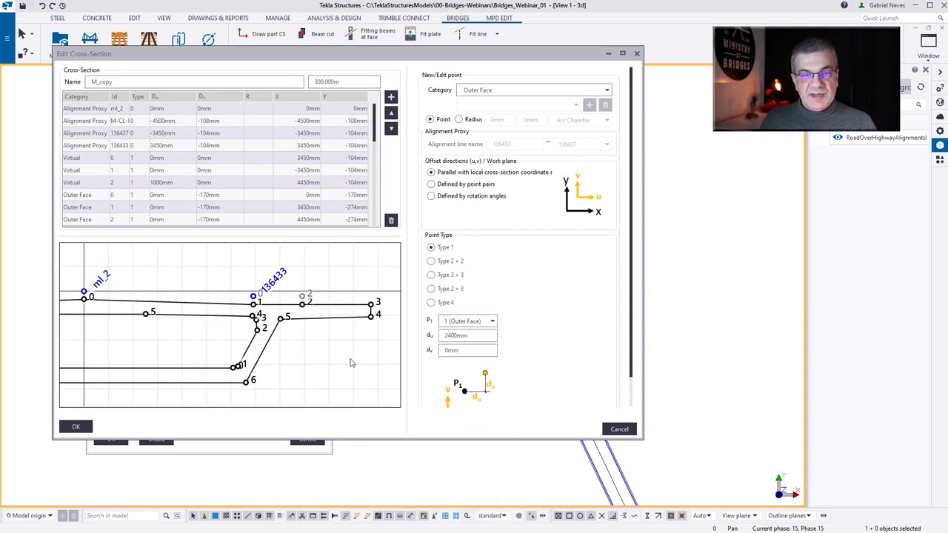
# Step: Delete virtual point 2 and the redundant outer face point 2 from the cross-section
pyautogui.click(355, 182)
pyautogui.click(391, 220)
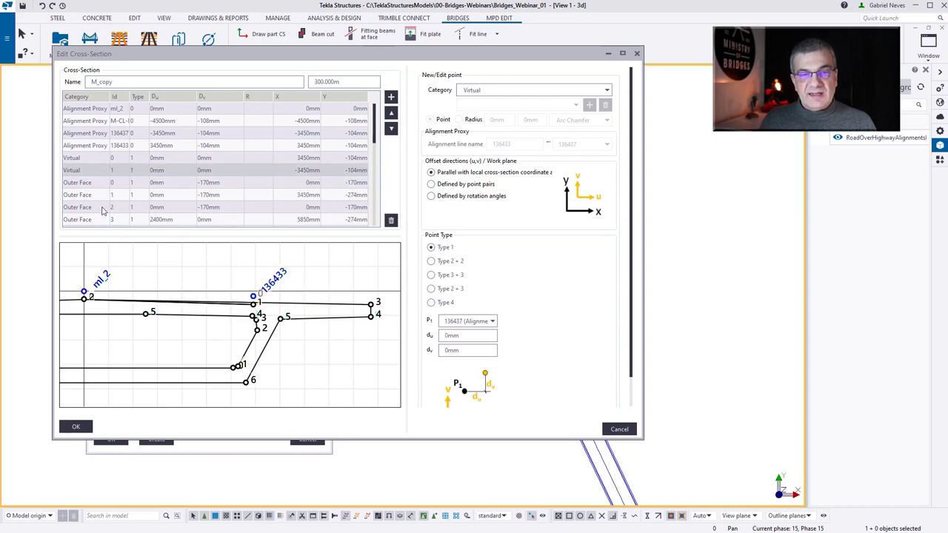
pyautogui.click(104, 208)
pyautogui.click(391, 220)
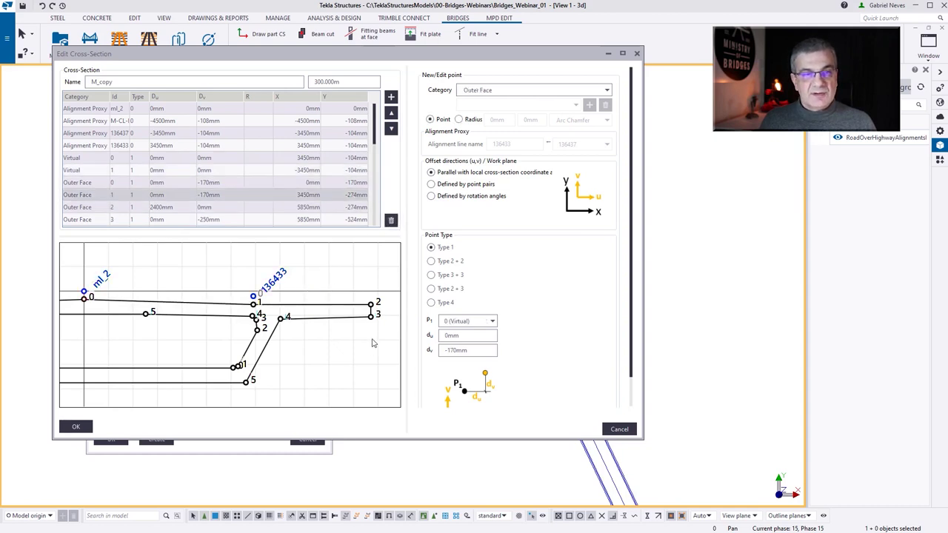
# Step: Reference outer face point 9 to outer face point 11 with a horizontal offset of -2400 mm
pyautogui.scroll(-4, 370, 343)
pyautogui.scroll(3, 122, 323)
pyautogui.scroll(1, 120, 321)
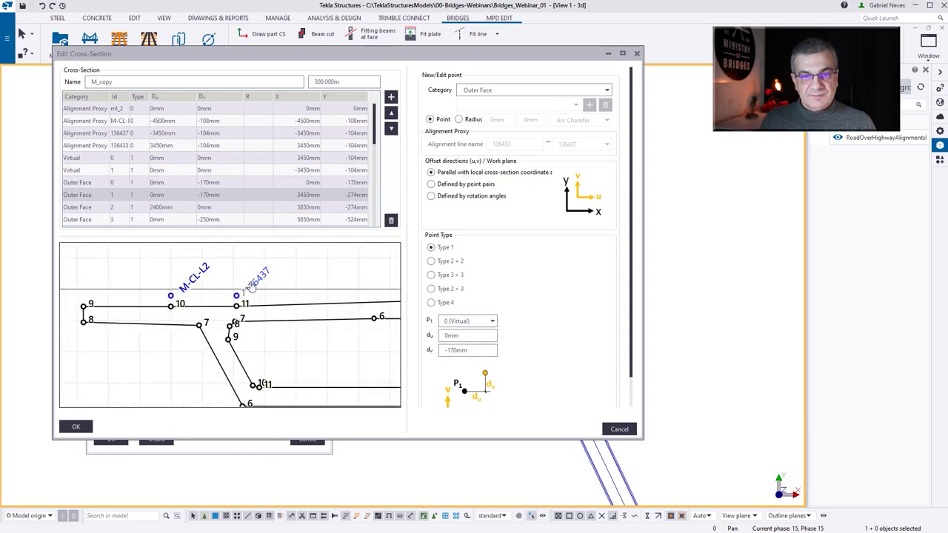
pyautogui.click(84, 306)
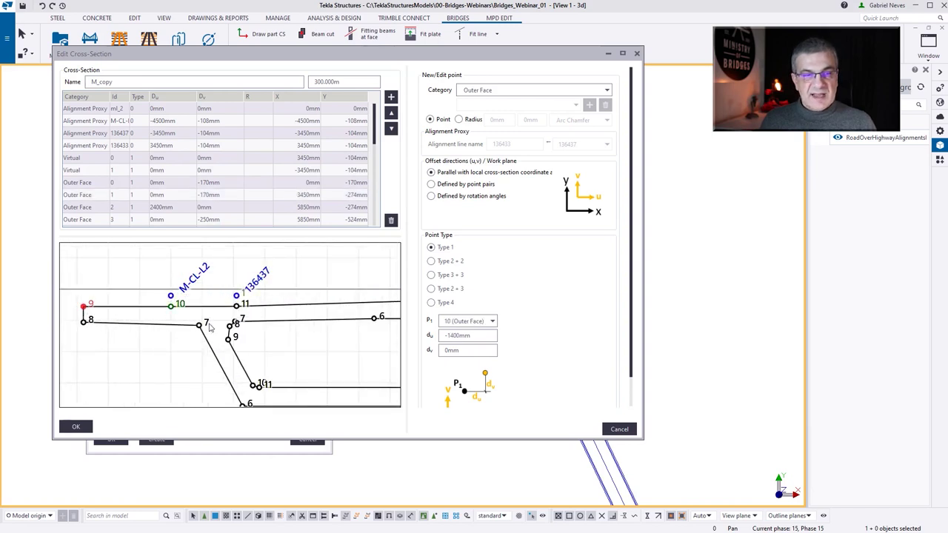
pyautogui.click(454, 326)
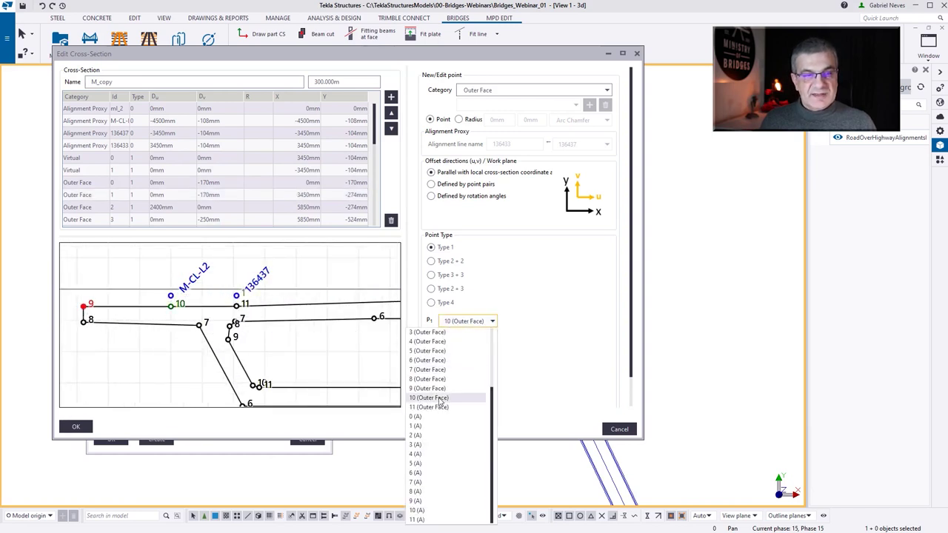
pyautogui.click(437, 408)
pyautogui.click(448, 336)
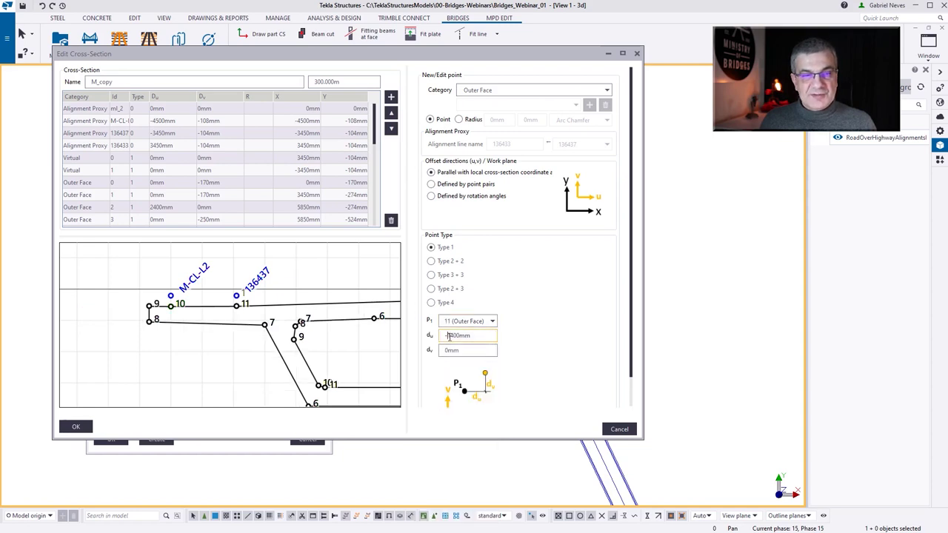
pyautogui.write('-2')
pyautogui.click(254, 362)
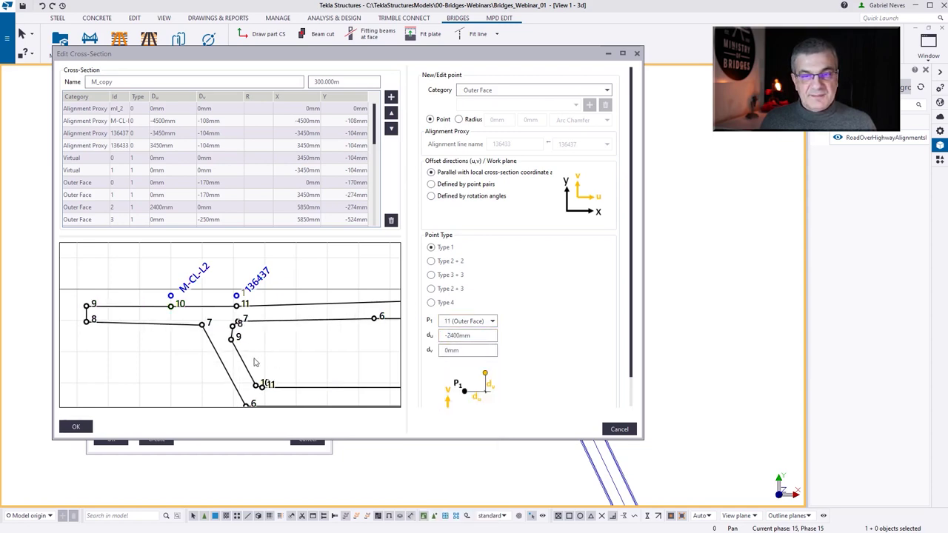
# Step: Delete the redundant outer face point 10 and the M-CL-L2 alignment proxy
pyautogui.click(182, 307)
pyautogui.click(391, 222)
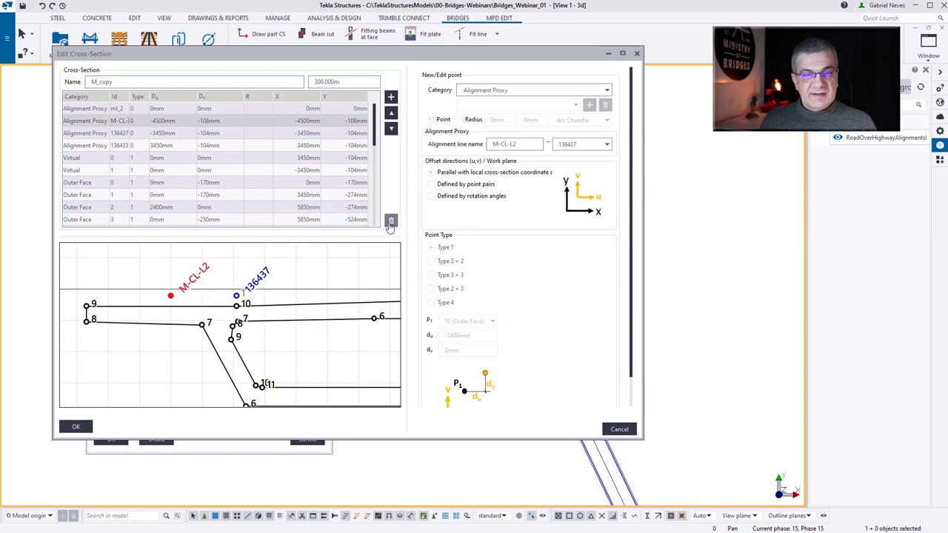
pyautogui.click(390, 222)
# Step: Define the offset directions of outer face point 2 by rotation angles, with Rotation 1 set to 1.43°
pyautogui.scroll(-3, 171, 299)
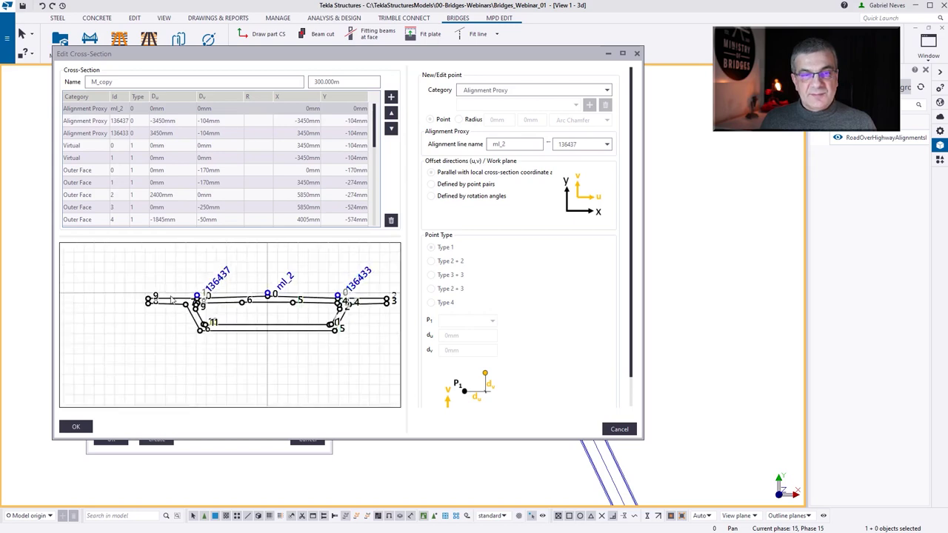
pyautogui.scroll(3, 374, 303)
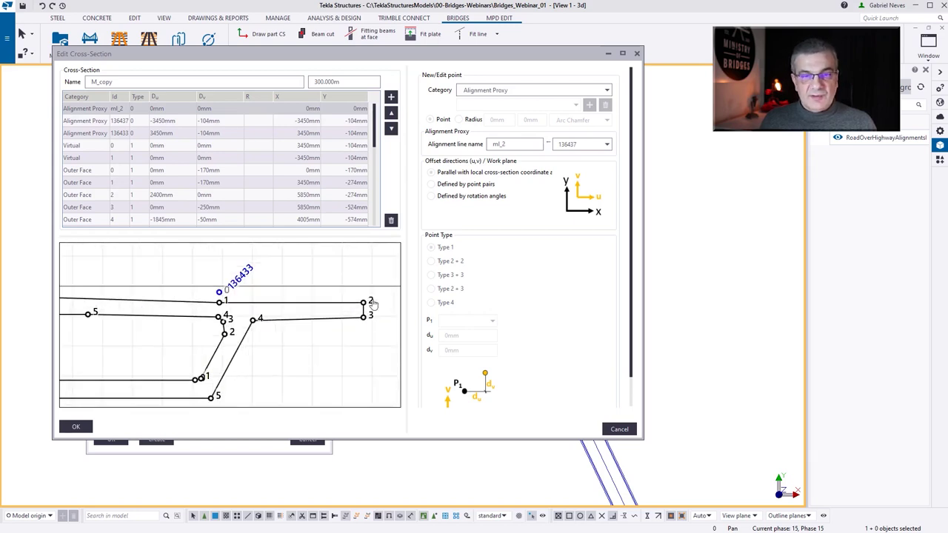
pyautogui.click(371, 302)
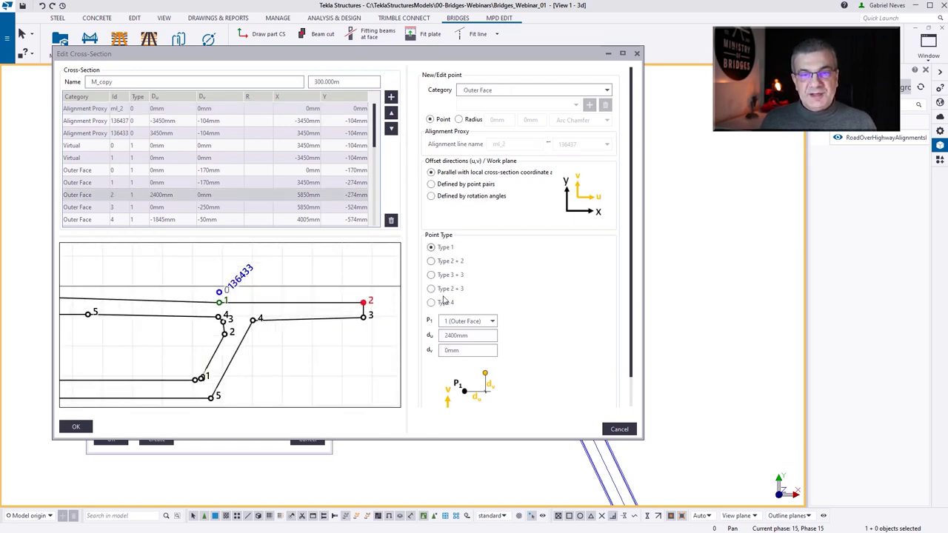
pyautogui.click(431, 196)
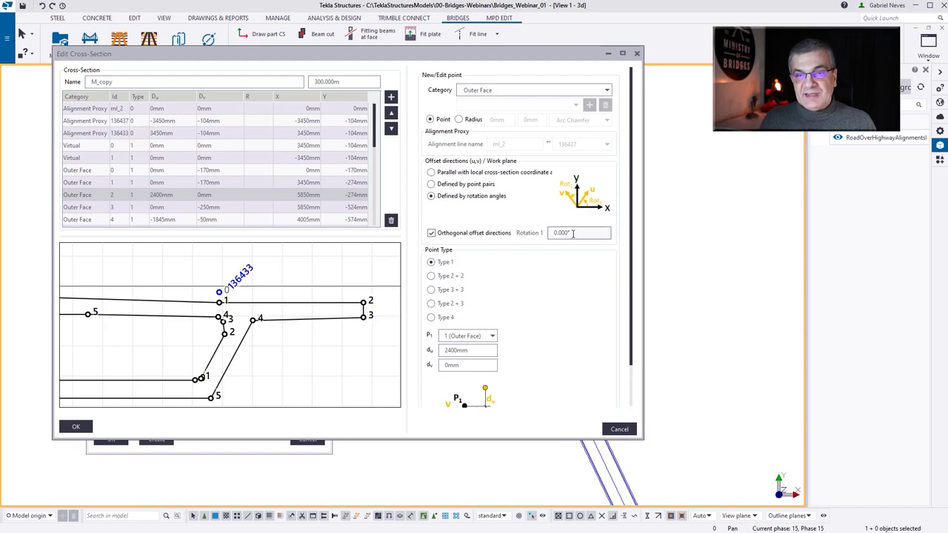
pyautogui.write('1.43')
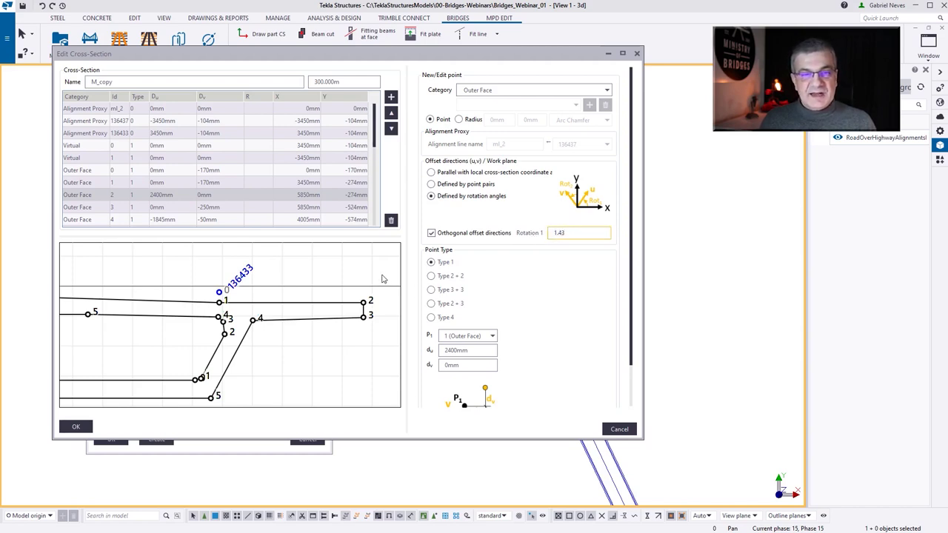
pyautogui.press('Return')
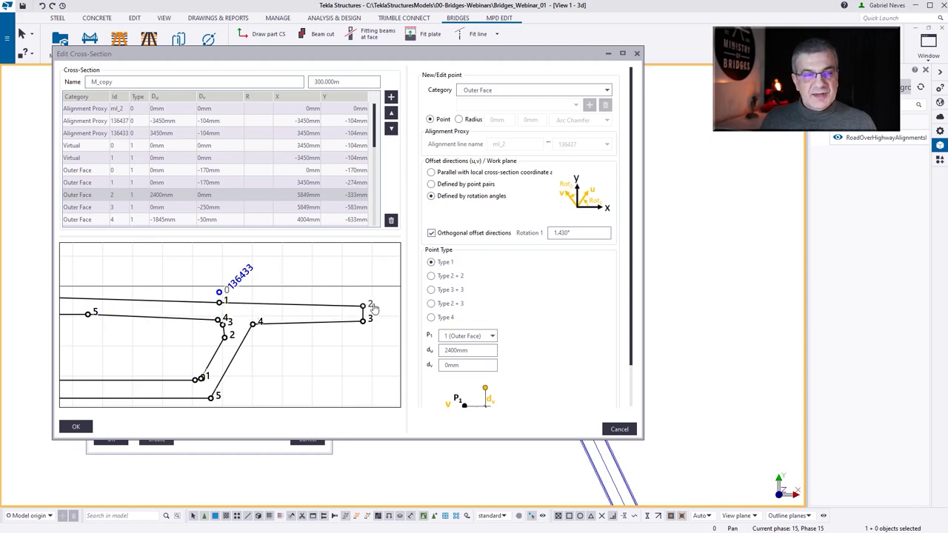
# Step: Set the offset directions of outer face point 2 parallel with the local cross-section coordinates
pyautogui.scroll(-1, 374, 307)
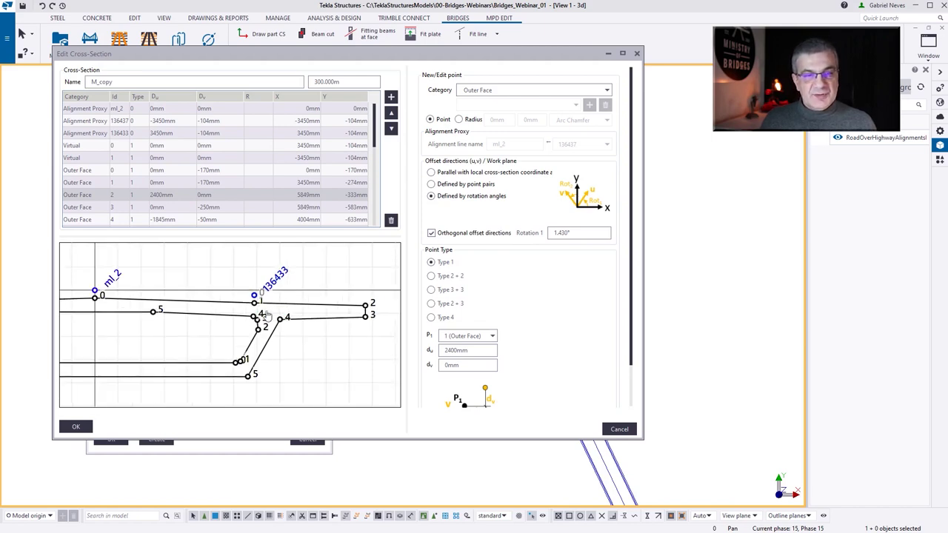
pyautogui.click(432, 171)
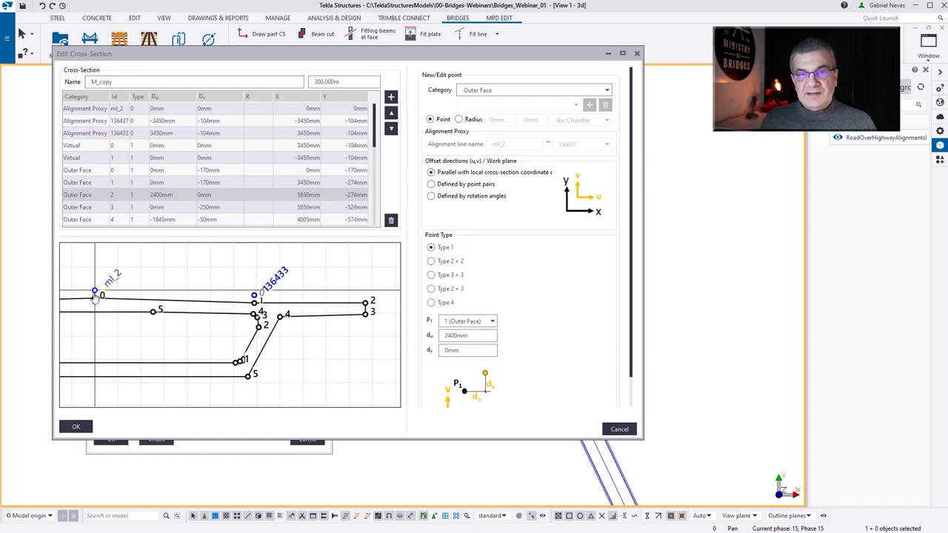
# Step: Try defining outer face point 2's offset directions by outer face points 0 and 1, and return them to parallel with the cross-section
pyautogui.click(431, 183)
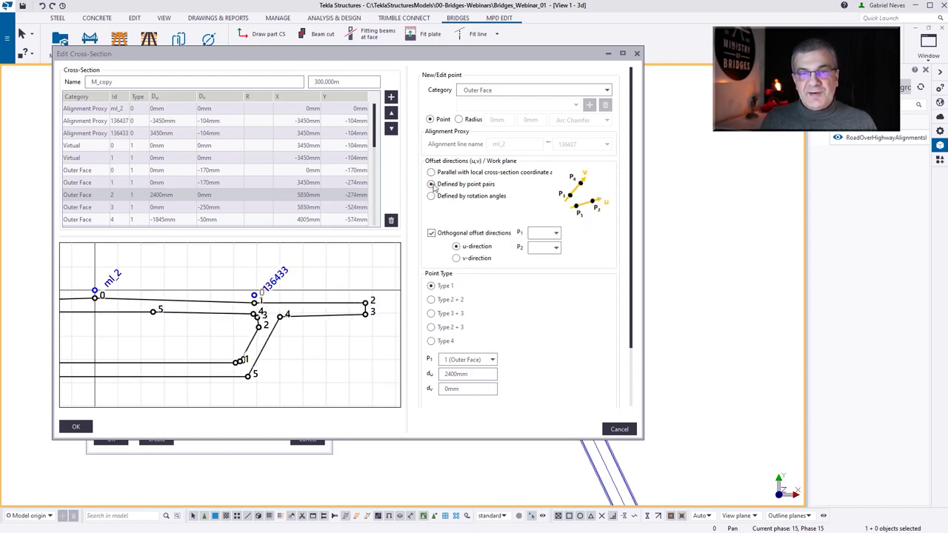
pyautogui.click(538, 236)
pyautogui.click(504, 293)
pyautogui.click(546, 249)
pyautogui.click(506, 315)
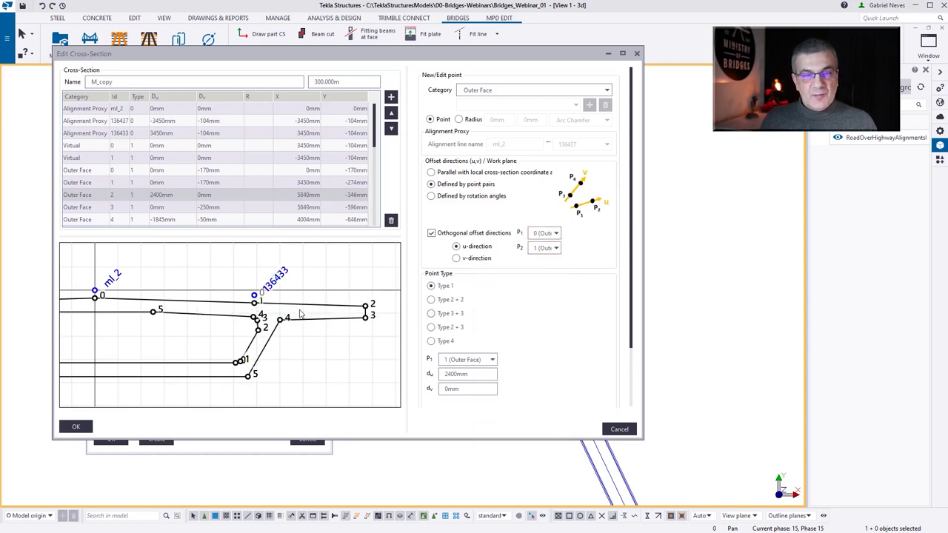
pyautogui.click(431, 172)
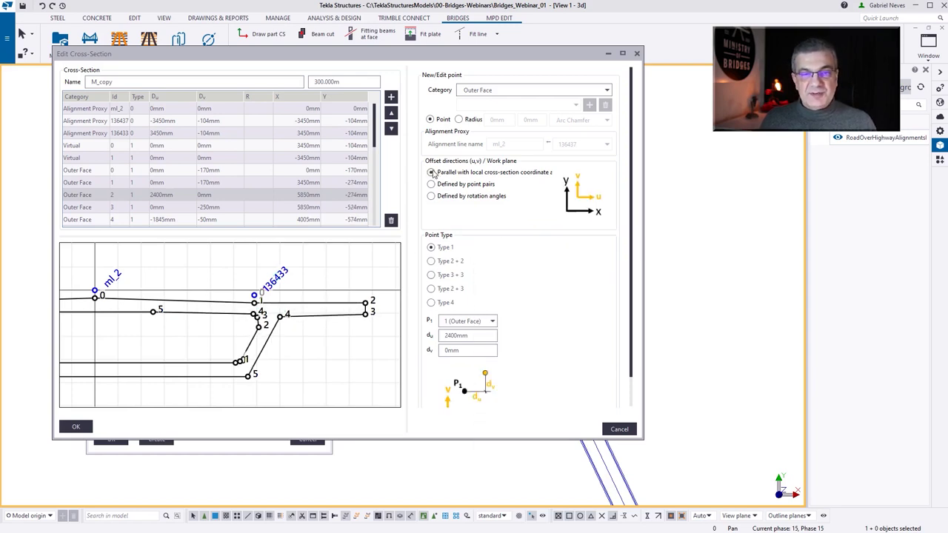
# Step: Turn off the orthogonal offset directions for inner face point 1
pyautogui.scroll(2, 246, 381)
pyautogui.click(240, 351)
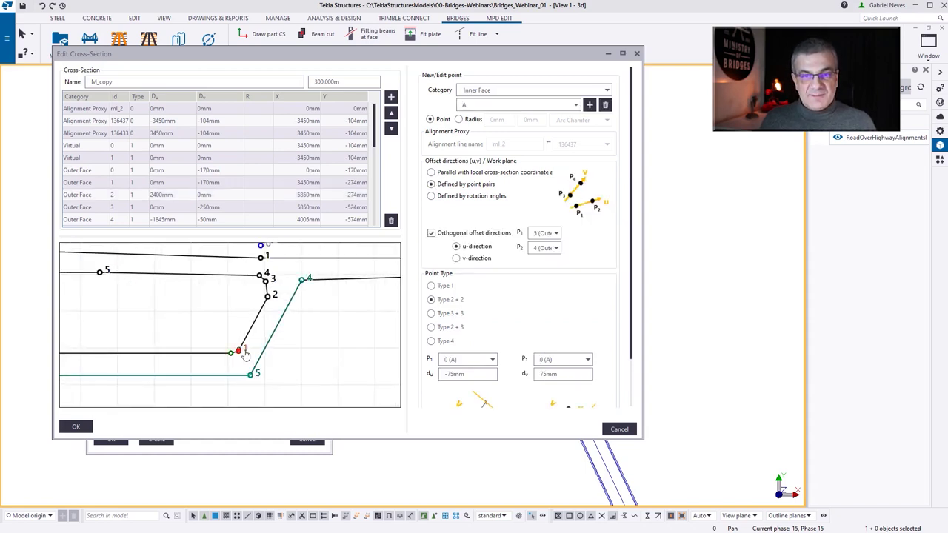
pyautogui.click(431, 233)
pyautogui.click(250, 374)
pyautogui.click(259, 349)
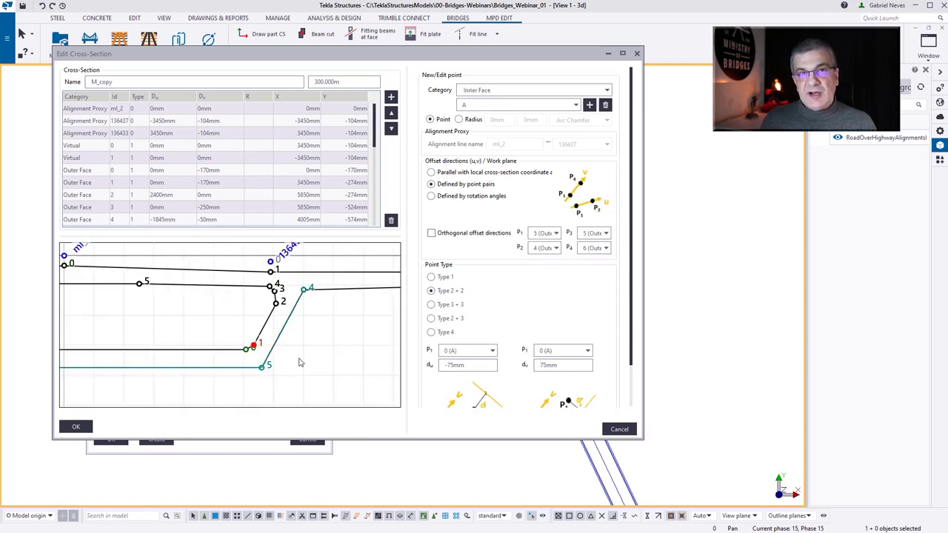
pyautogui.scroll(-2, 298, 360)
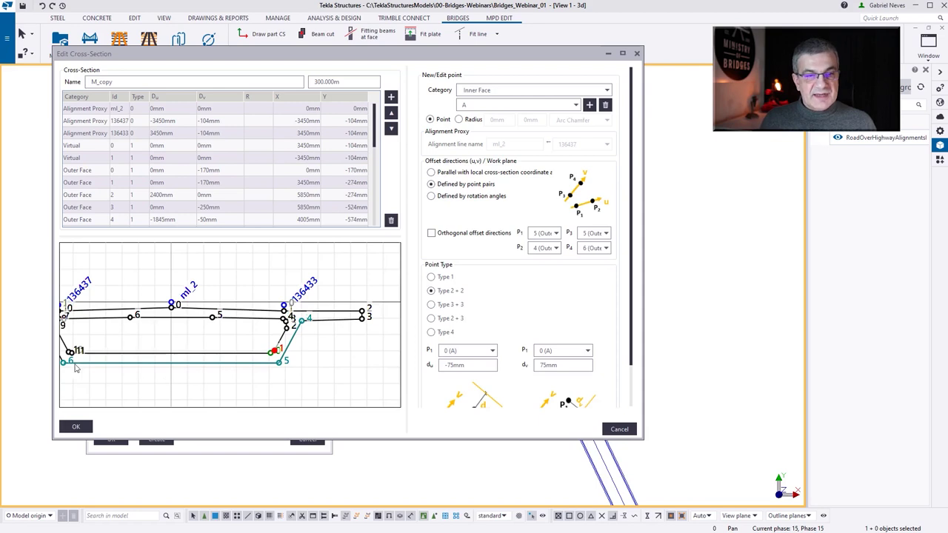
pyautogui.scroll(2, 268, 373)
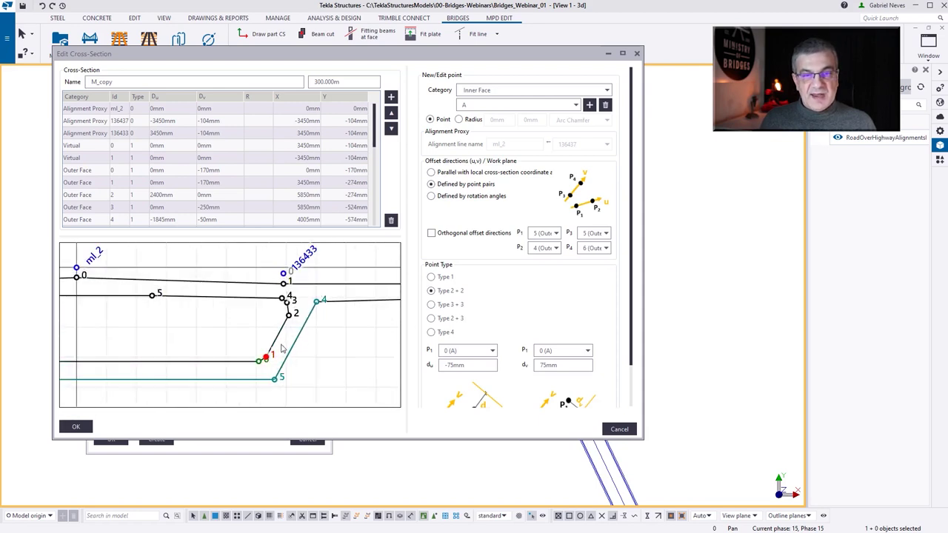
# Step: Examine the reference definition of inner face point 2 and the list of inner face A points
pyautogui.click(297, 316)
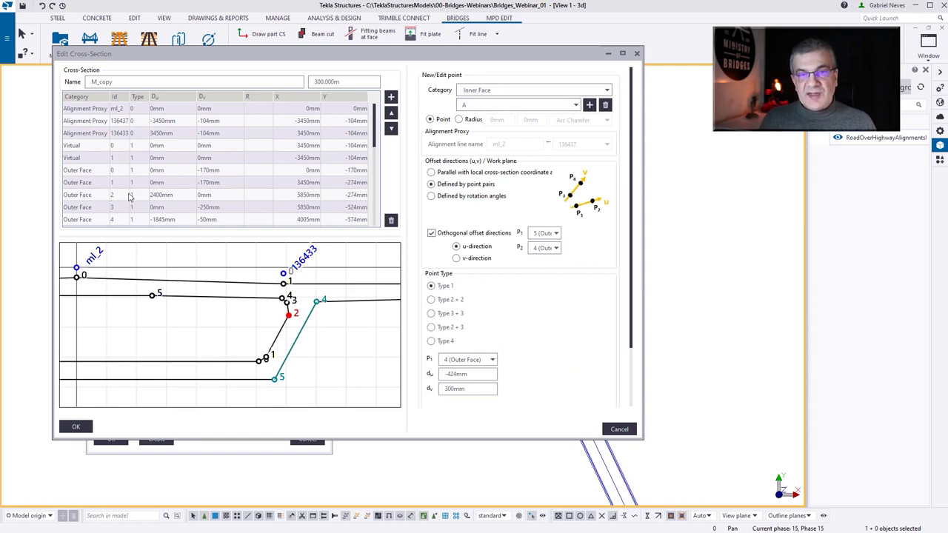
pyautogui.scroll(-3, 115, 186)
pyautogui.scroll(-2, 114, 186)
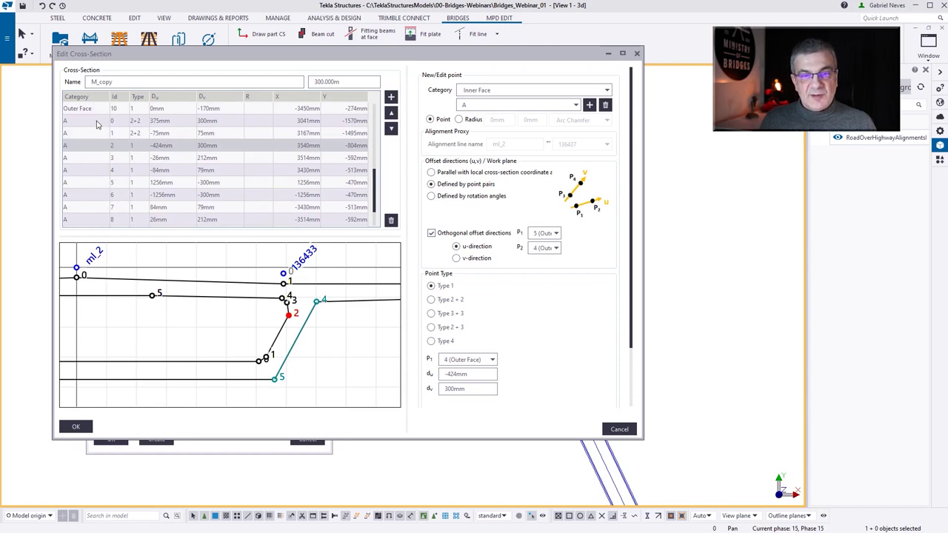
pyautogui.scroll(-1, 101, 183)
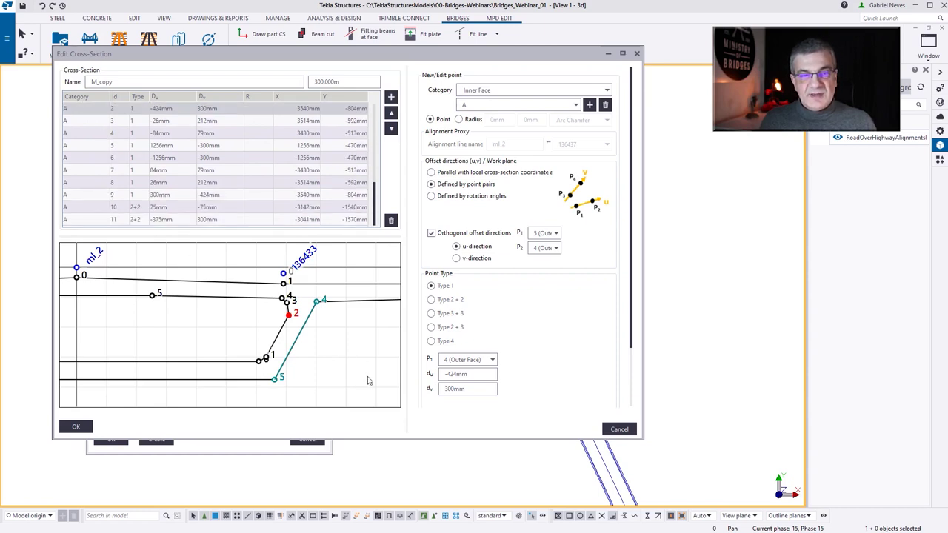
pyautogui.scroll(-2, 266, 340)
# Step: Try a horizontal offset of -250 mm for virtual point 0 from alignment 136433, and reset the offset to 0
pyautogui.scroll(3, 286, 326)
pyautogui.scroll(2, 285, 326)
pyautogui.click(316, 337)
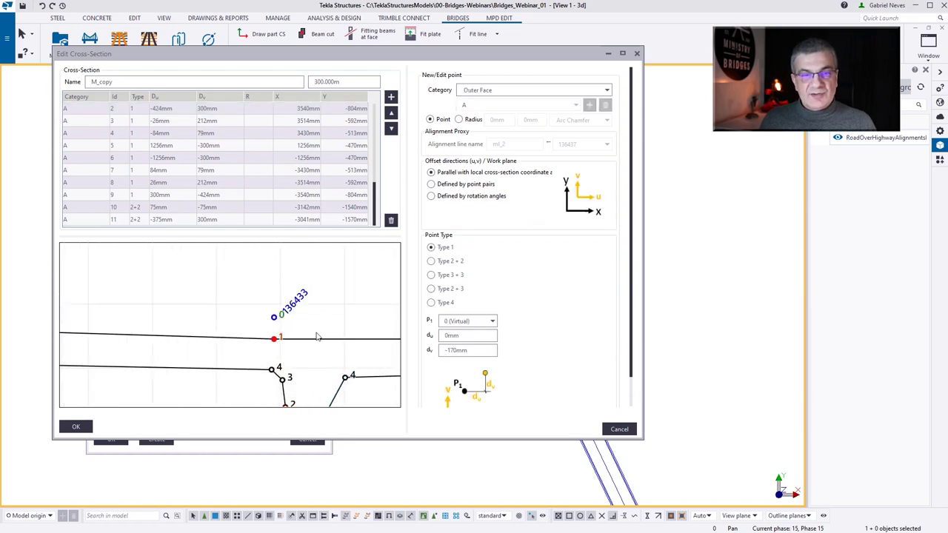
pyautogui.scroll(1, 281, 318)
pyautogui.click(277, 311)
pyautogui.press('Tab')
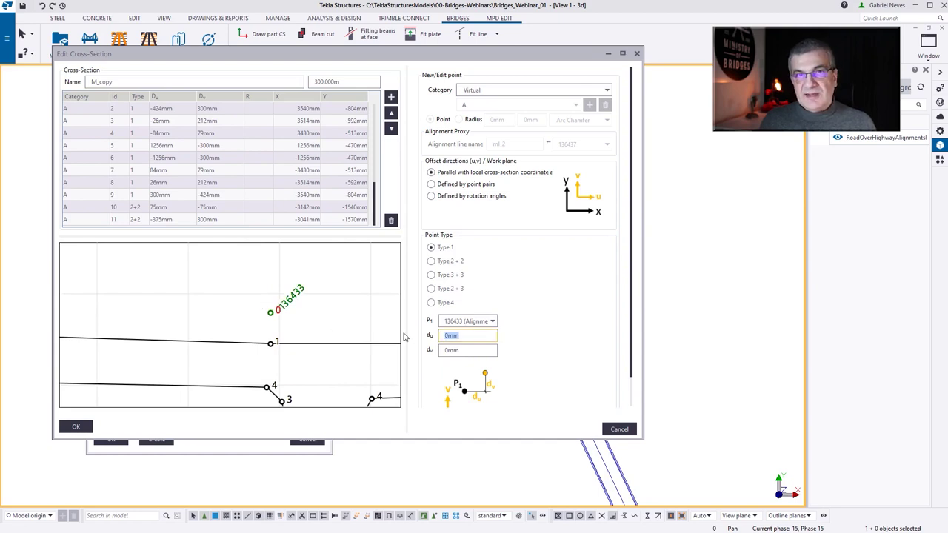
pyautogui.press('Return')
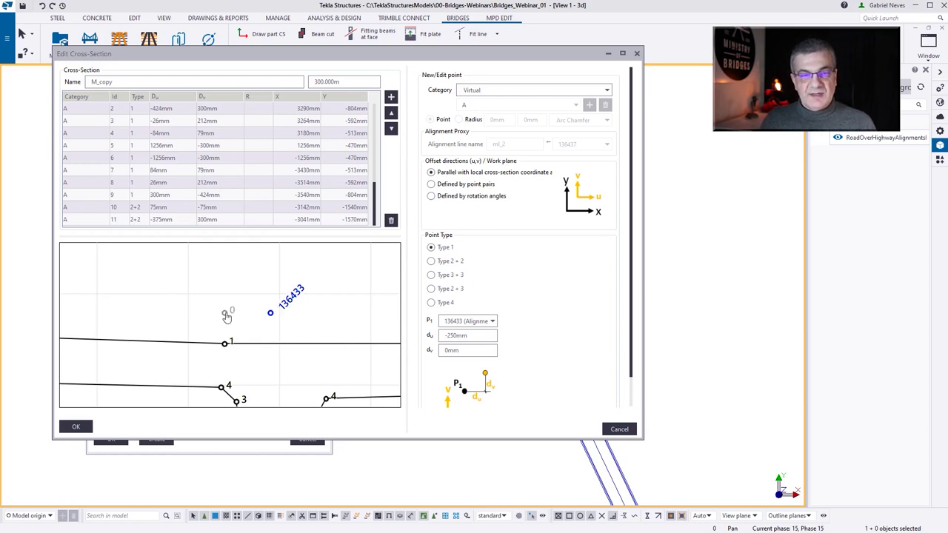
pyautogui.doubleClick(452, 335)
pyautogui.write('0')
pyautogui.press('Return')
pyautogui.scroll(-5, 244, 296)
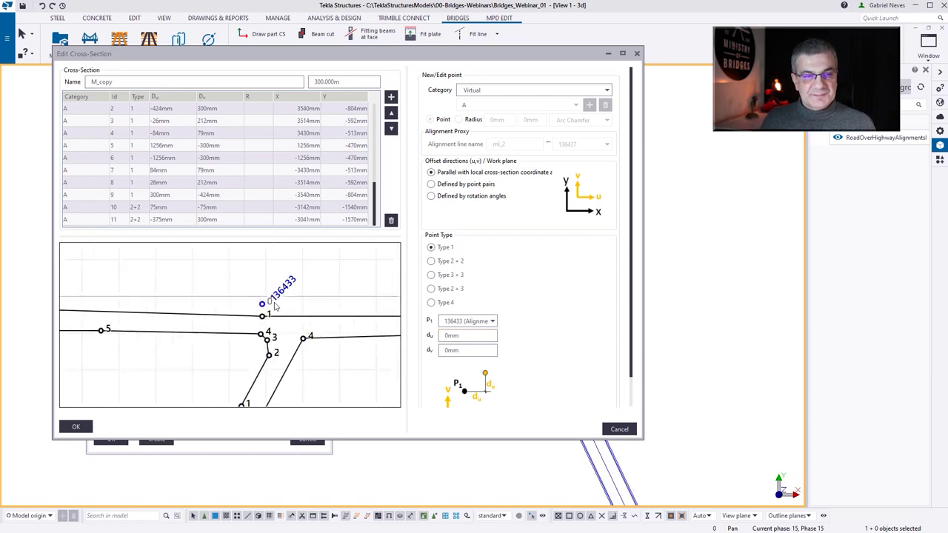
# Step: Accept the edited M_copy cross-section and create the TEST-01 deck from it
pyautogui.click(75, 429)
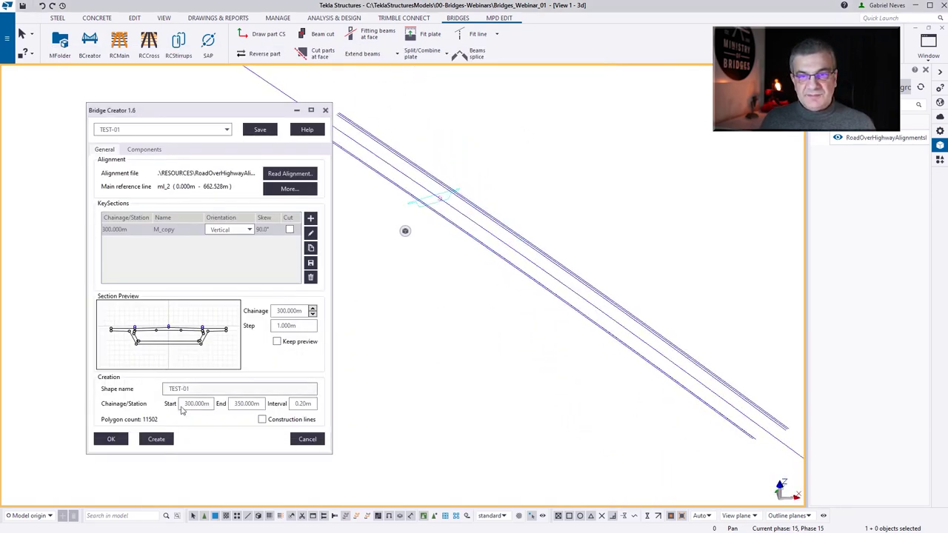
pyautogui.click(156, 439)
pyautogui.keyDown('ctrl'); pyautogui.moveTo(505, 360); pyautogui.dragTo(449, 245, button='middle'); pyautogui.keyUp('ctrl')
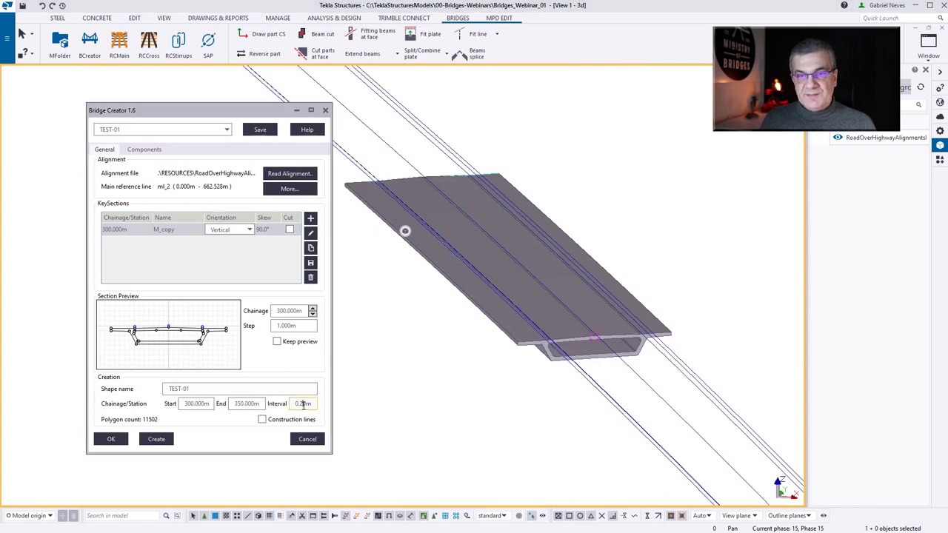
# Step: Enable construction lines and create the TEST-01 deck again with them
pyautogui.click(262, 421)
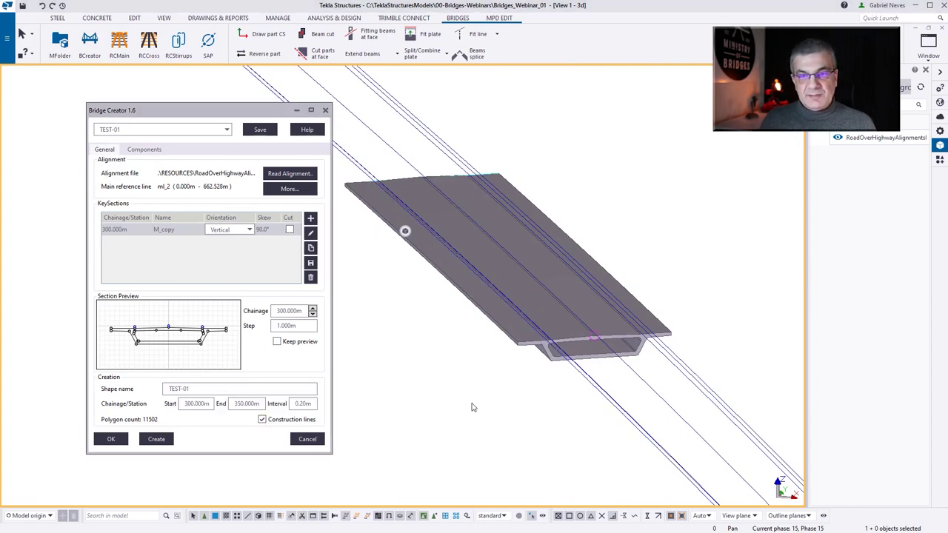
pyautogui.click(502, 268)
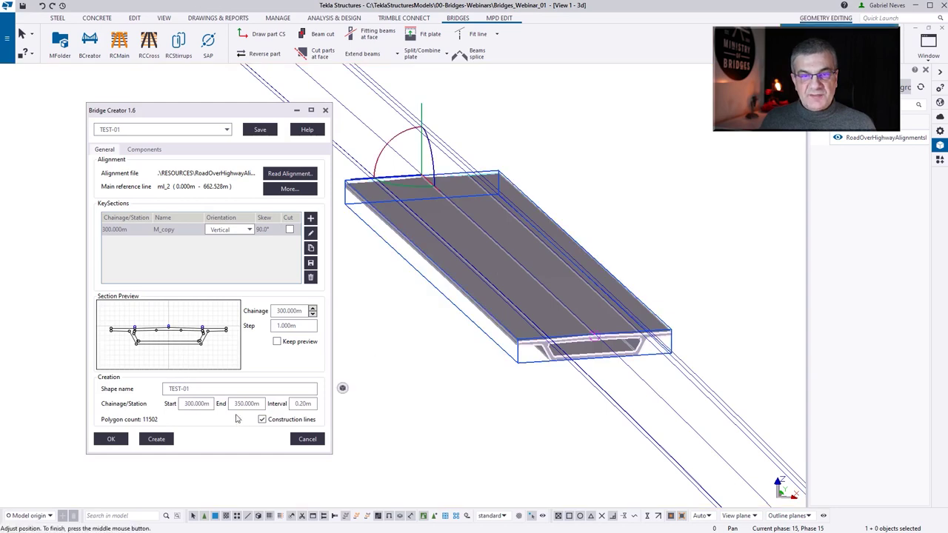
pyautogui.click(156, 439)
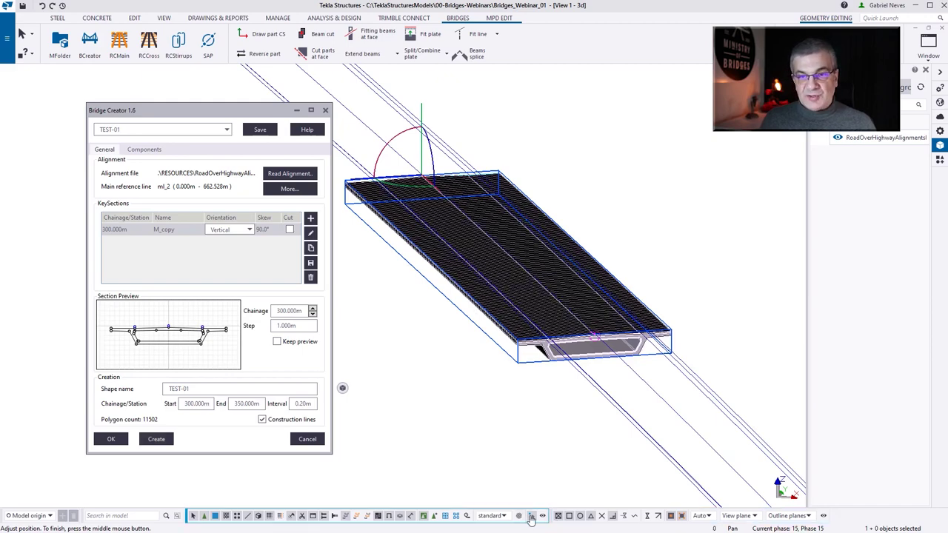
pyautogui.click(491, 453)
pyautogui.scroll(5, 570, 348)
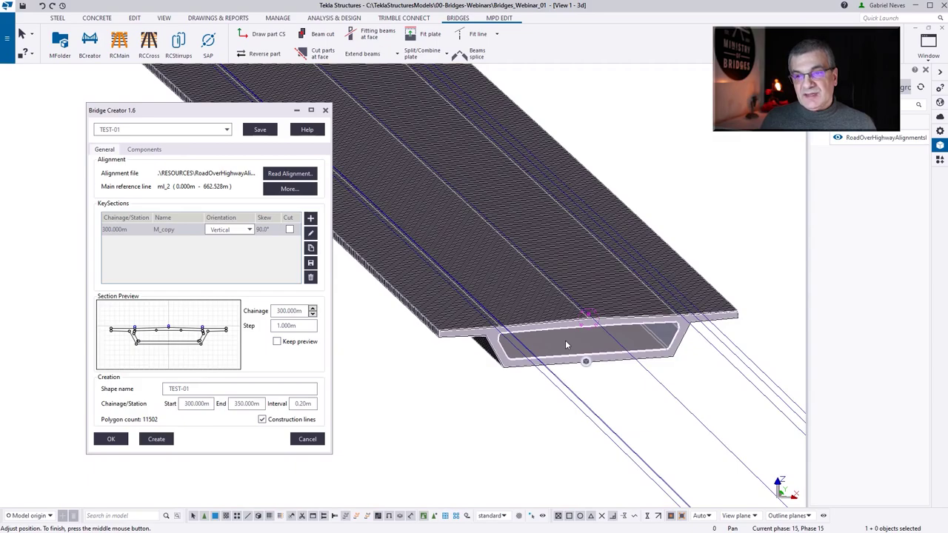
# Step: Hide the solid deck part and inspect the construction lines along the bridge
pyautogui.rightClick(566, 344)
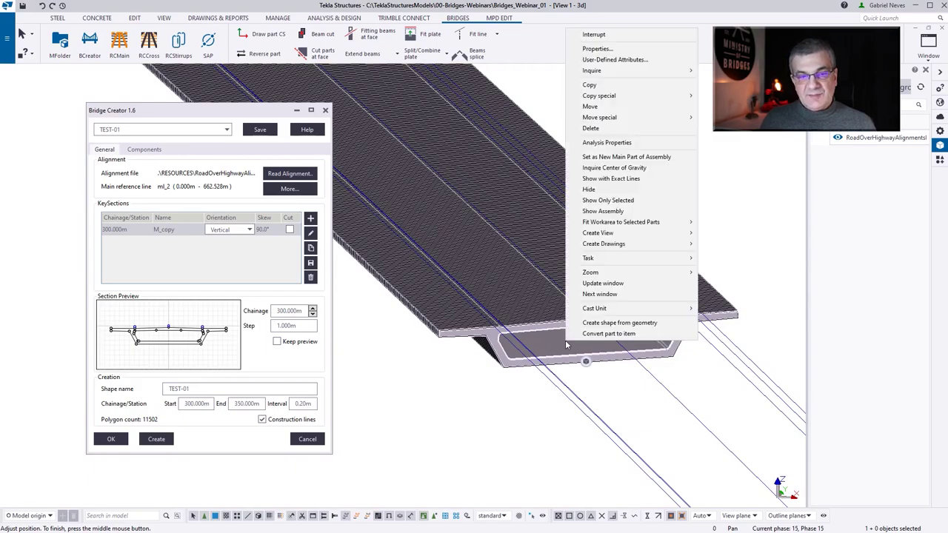
pyautogui.click(601, 191)
pyautogui.scroll(5, 661, 278)
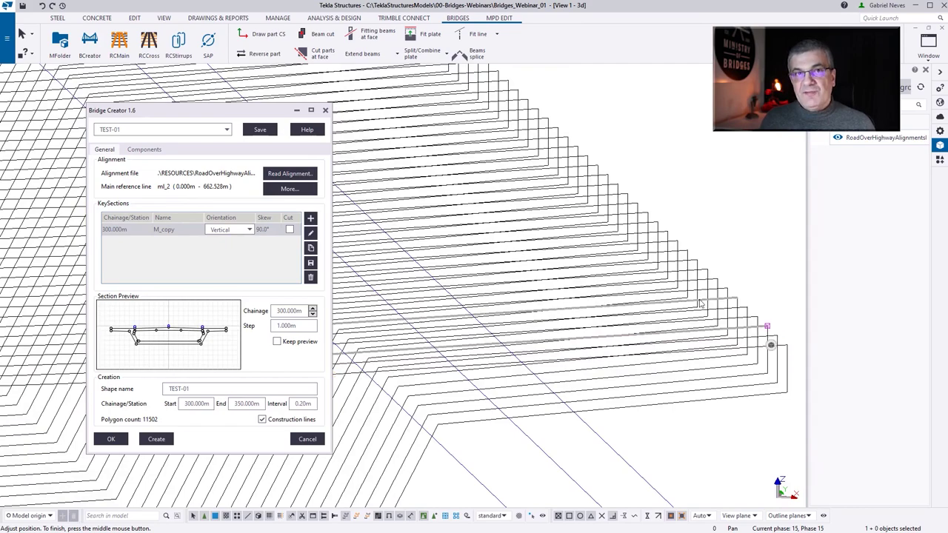
pyautogui.scroll(-2, 779, 353)
pyautogui.scroll(-3, 615, 346)
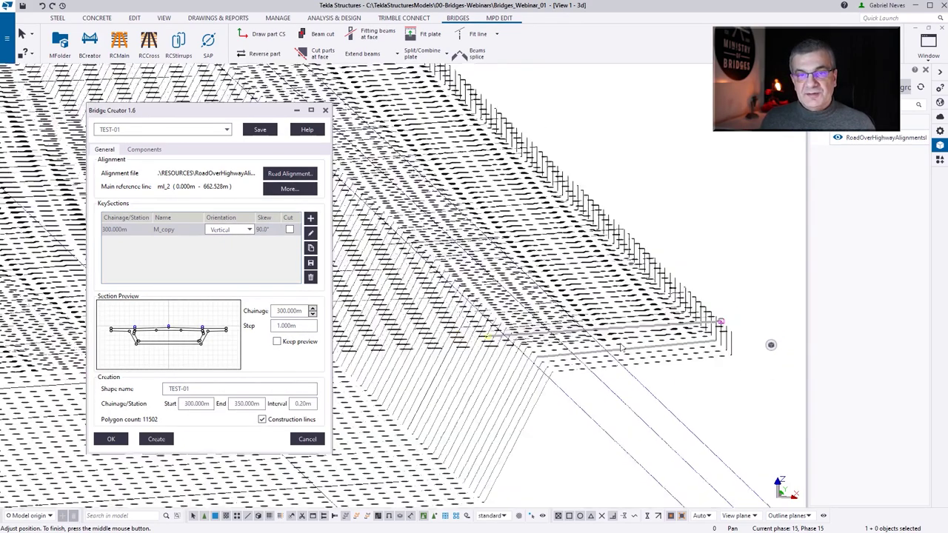
pyautogui.keyDown('ctrl'); pyautogui.moveTo(614, 347); pyautogui.dragTo(590, 391, button='middle'); pyautogui.keyUp('ctrl')
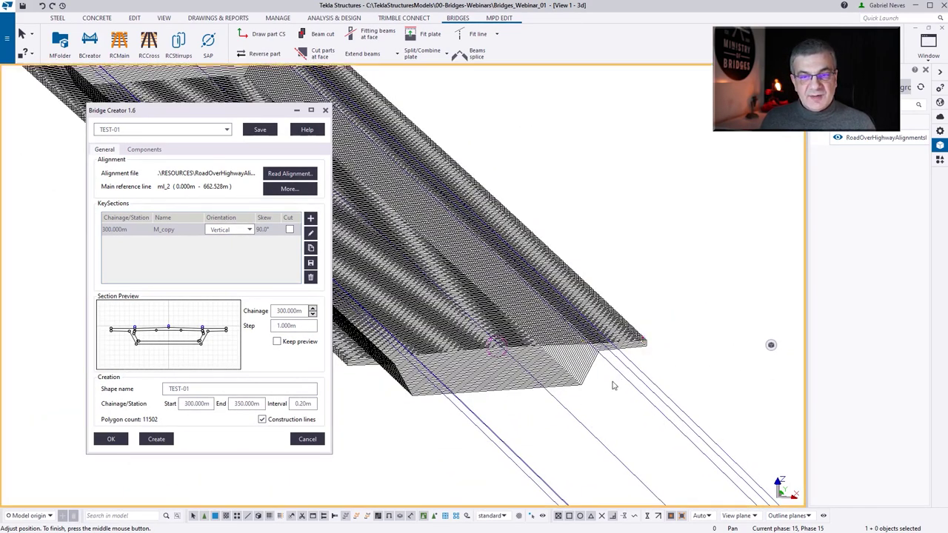
# Step: Delete all the construction lines generated along the deck
pyautogui.scroll(-3, 595, 423)
pyautogui.moveTo(352, 221); pyautogui.dragTo(596, 400)
pyautogui.press('Delete')
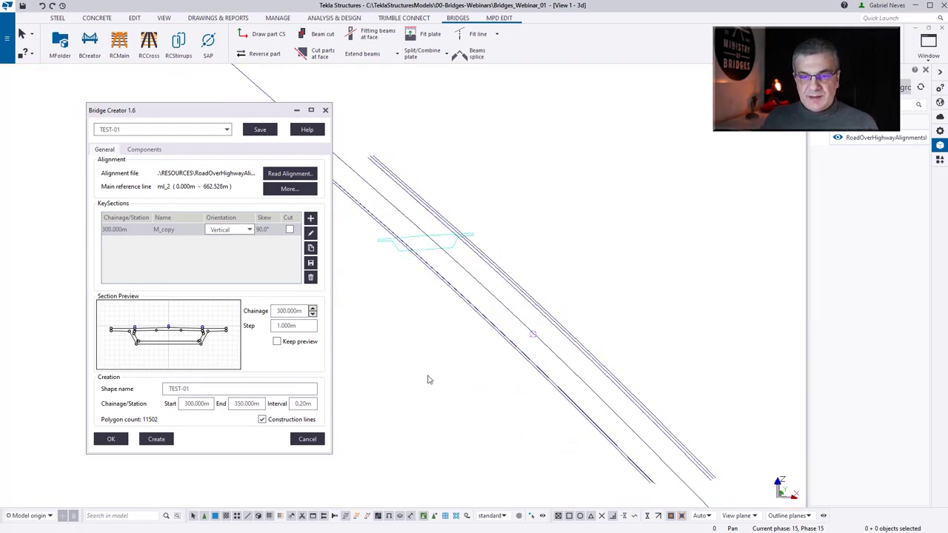
# Step: Redisplay the hidden deck and turn off construction lines for the bridge creation
pyautogui.rightClick(428, 376)
pyautogui.click(445, 432)
pyautogui.click(263, 419)
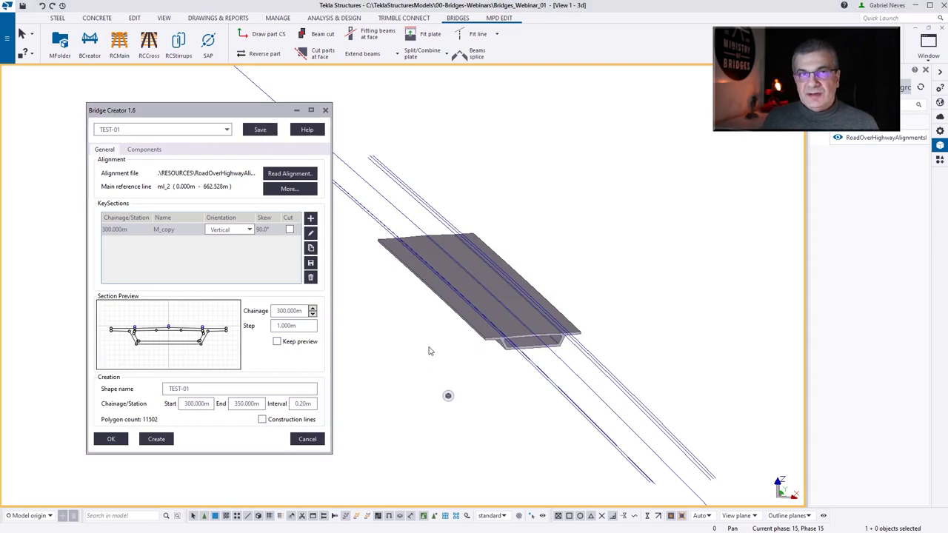
# Step: Sketch a construction polycurve about 433 m long in plan view, made of successive tangent arcs crossing the main alignment
pyautogui.hotkey('ctrl', 'p')
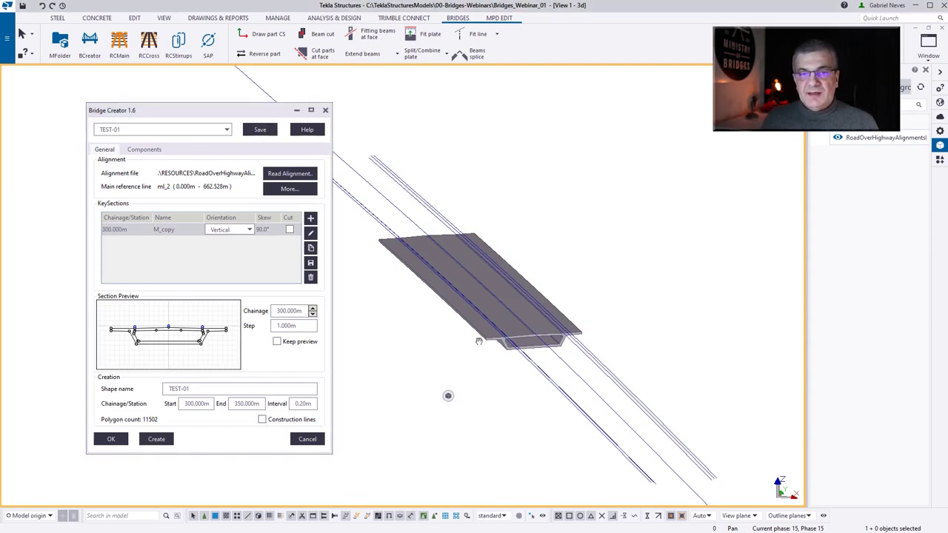
pyautogui.click(135, 19)
pyautogui.click(642, 36)
pyautogui.click(609, 133)
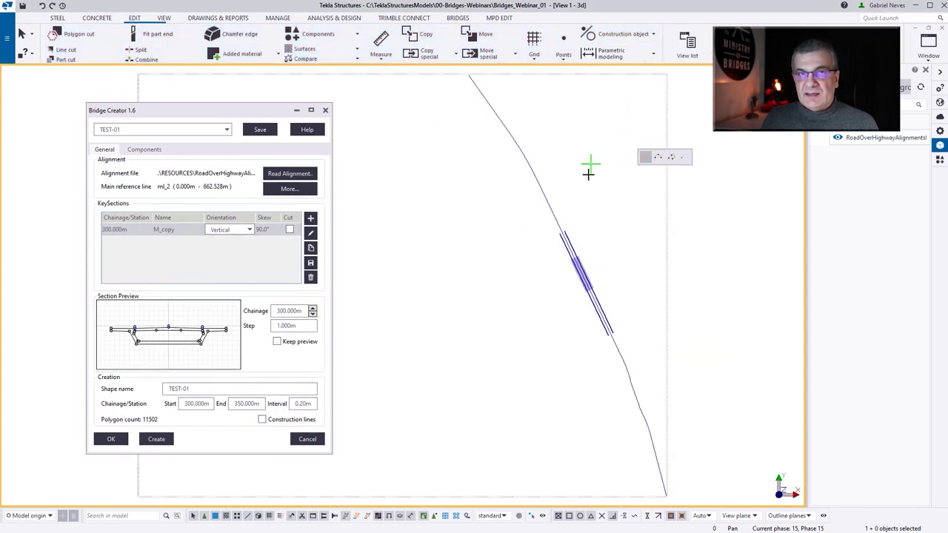
pyautogui.click(401, 335)
pyautogui.click(447, 289)
pyautogui.scroll(2, 448, 289)
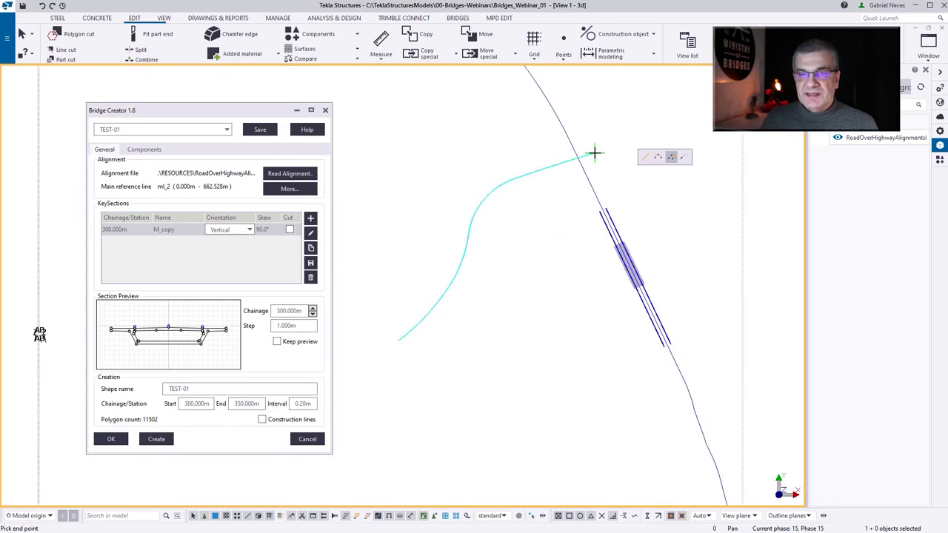
pyautogui.click(601, 85)
pyautogui.scroll(-1, 603, 121)
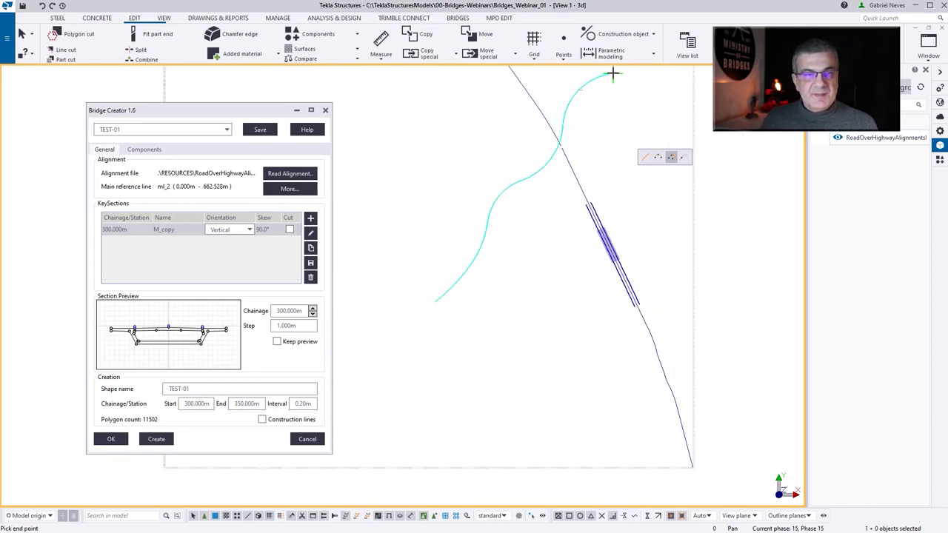
pyautogui.click(634, 84)
pyautogui.scroll(1, 522, 205)
pyautogui.scroll(-2, 504, 244)
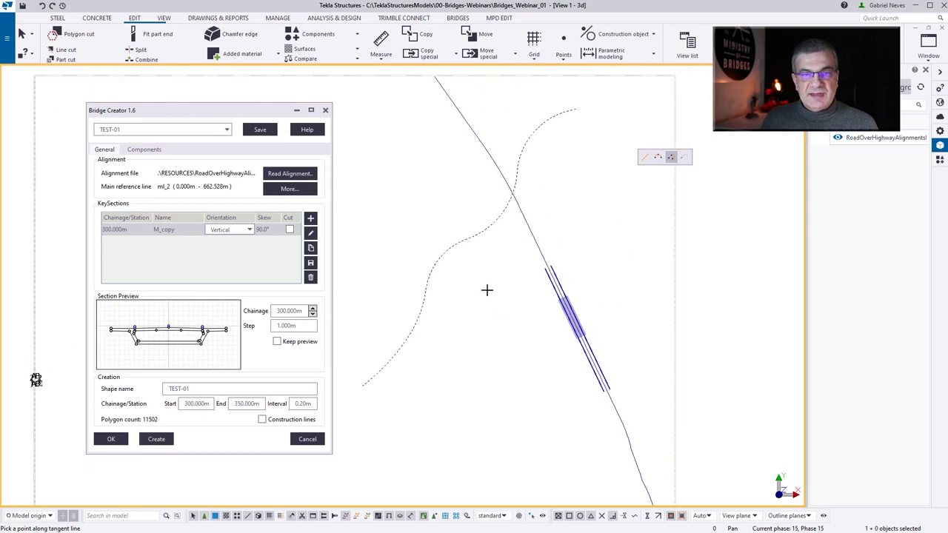
pyautogui.middleClick(487, 290)
# Step: Read the sketched polycurve from the model as the main reference alignment, located by the model origin
pyautogui.click(289, 174)
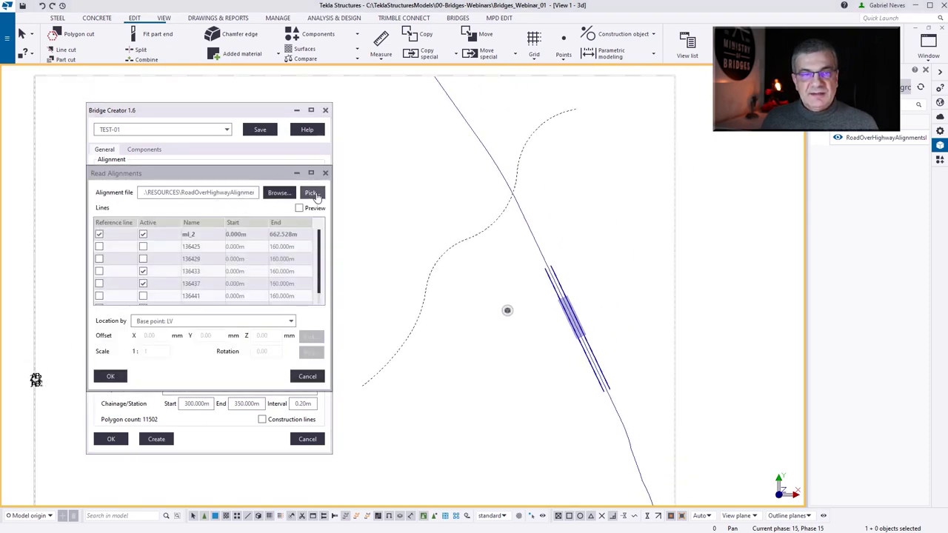
pyautogui.click(312, 193)
pyautogui.click(474, 225)
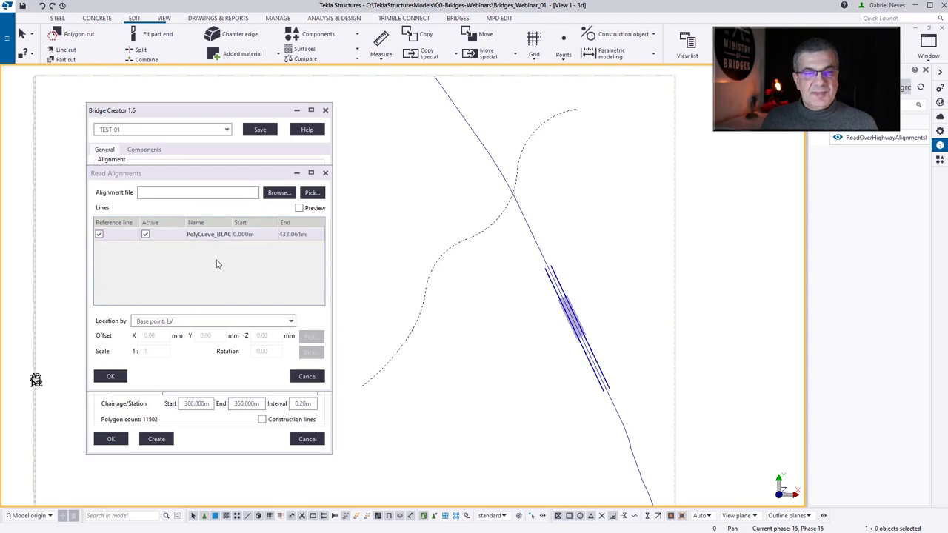
pyautogui.click(163, 321)
pyautogui.click(152, 331)
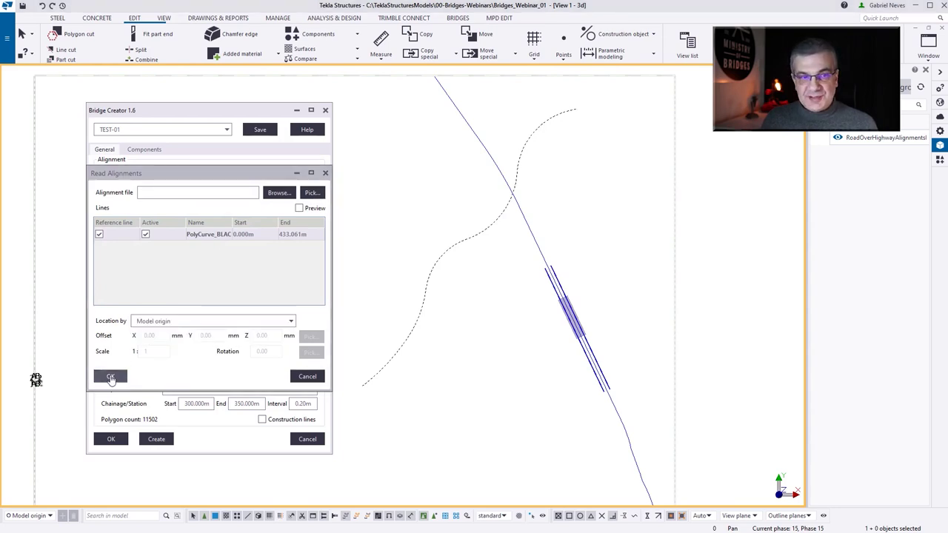
pyautogui.click(109, 377)
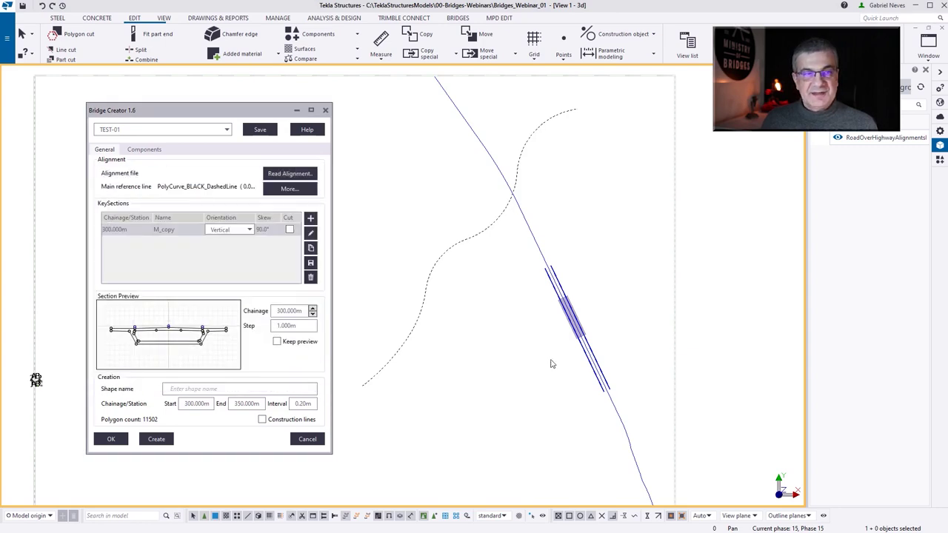
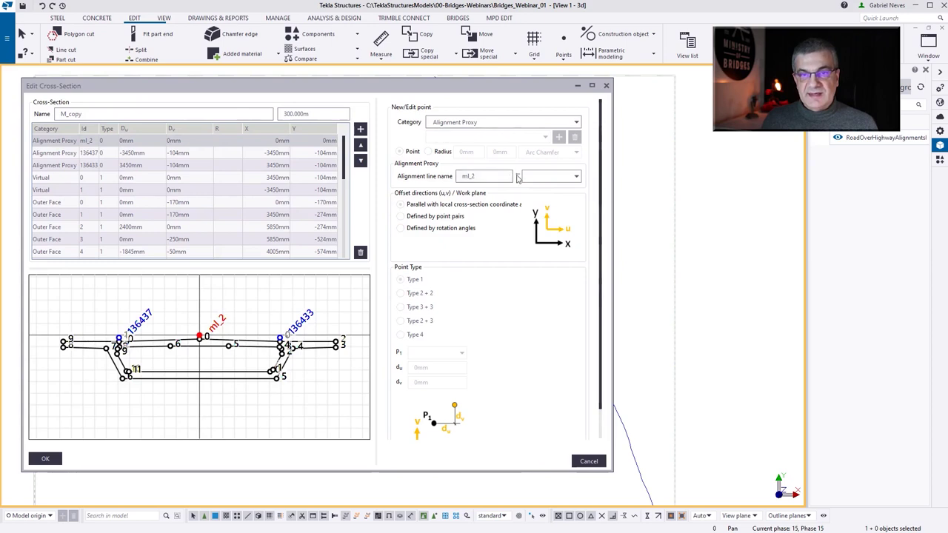
# Step: Reassign the ml_2 alignment proxy of the M_copy section to the PolyCurve_BLACK_DashedLine alignment
pyautogui.click(549, 177)
pyautogui.click(539, 187)
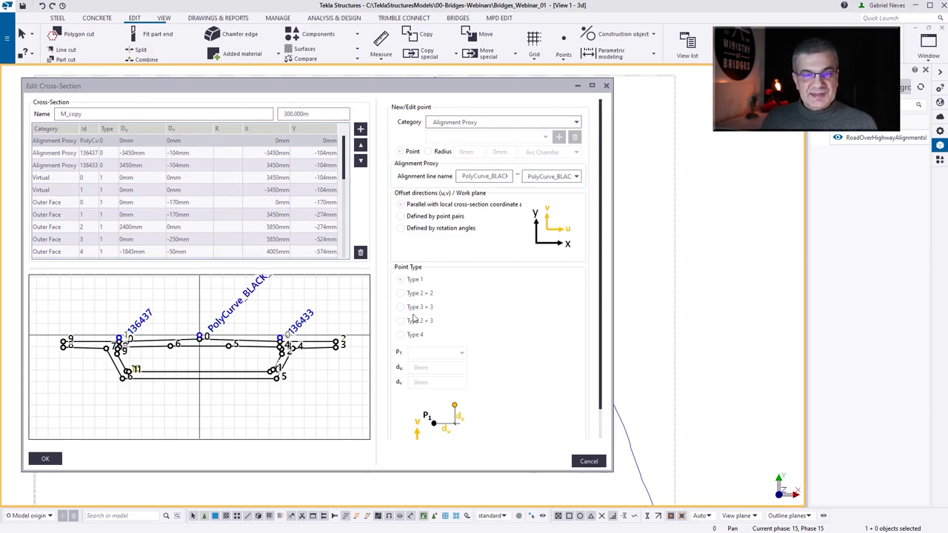
pyautogui.scroll(4, 293, 341)
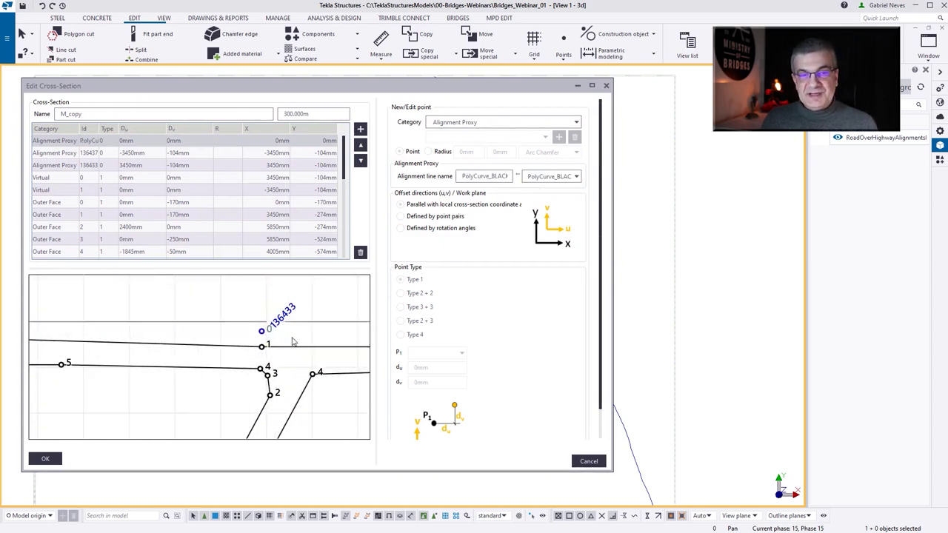
pyautogui.scroll(-3, 276, 337)
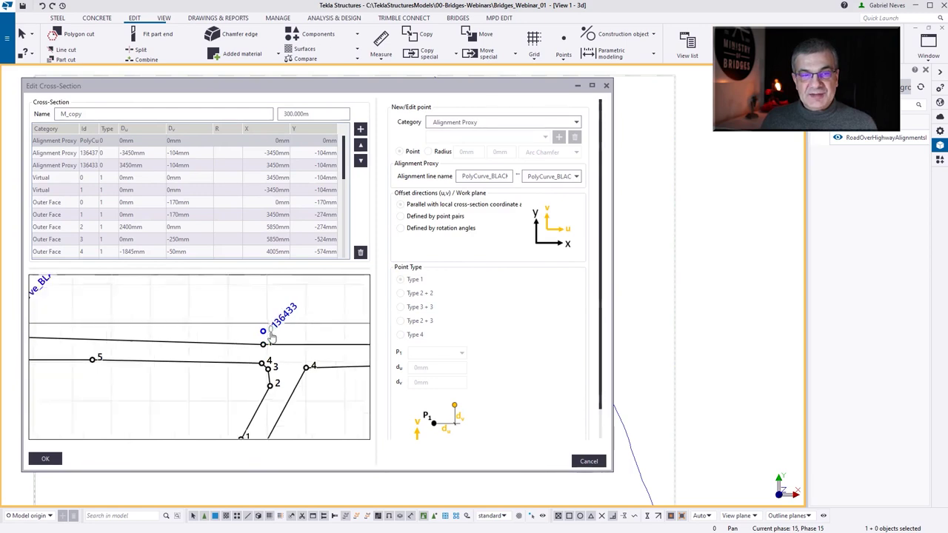
# Step: Reference virtual point 0 to the polycurve proxy with offsets du 4750 mm and dv -200 mm
pyautogui.click(274, 335)
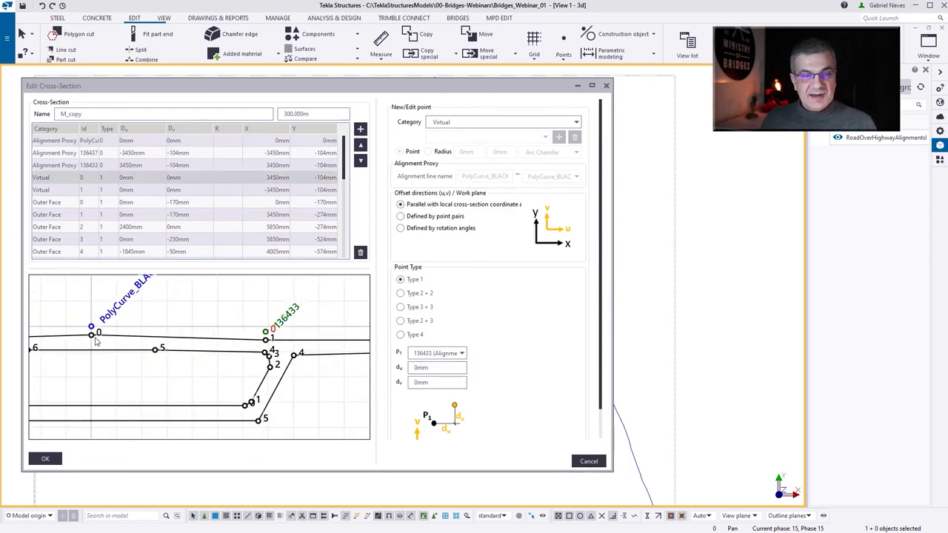
pyautogui.click(452, 354)
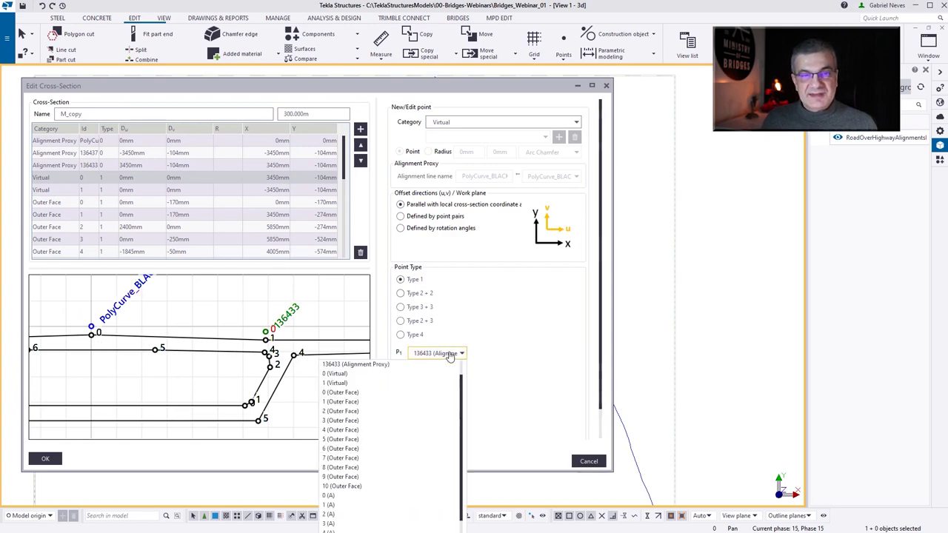
pyautogui.scroll(1, 426, 398)
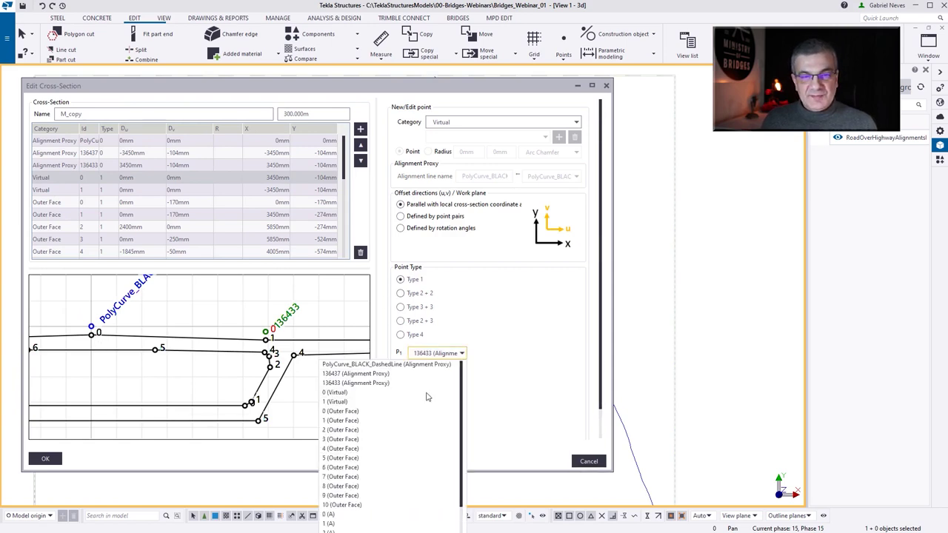
pyautogui.click(401, 365)
pyautogui.press('Tab')
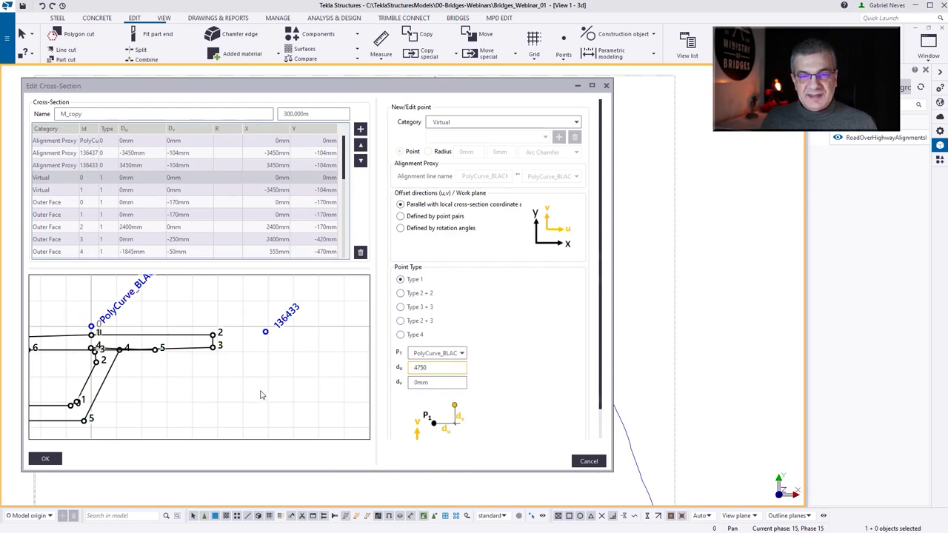
pyautogui.press('Return')
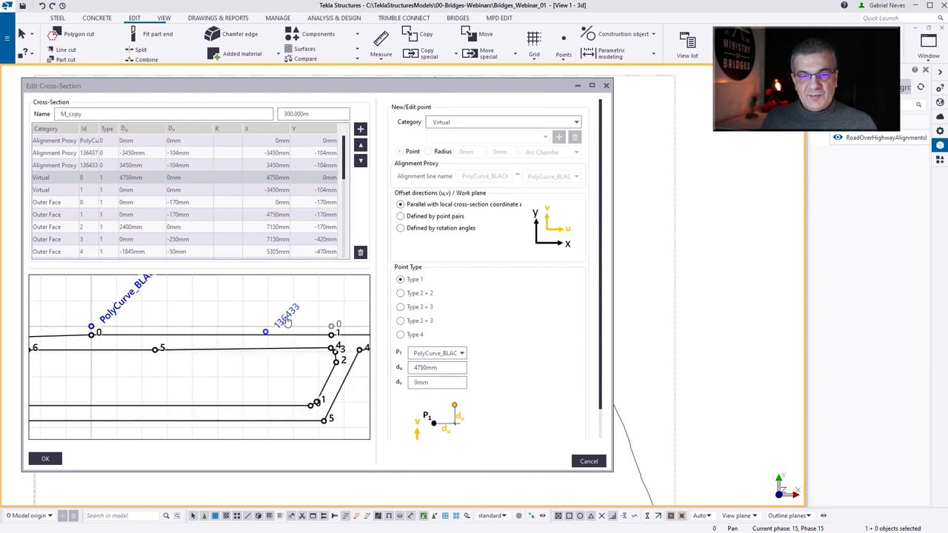
pyautogui.press('Tab')
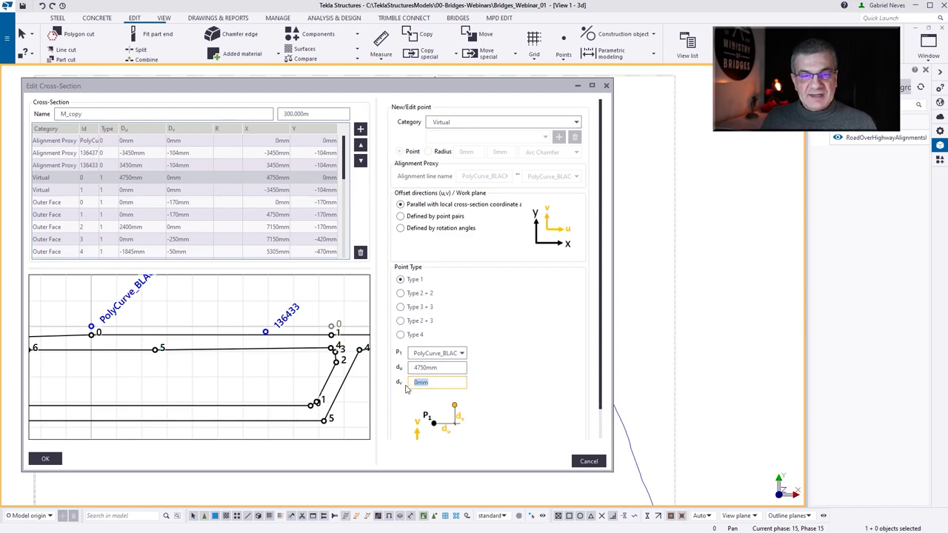
pyautogui.press('Return')
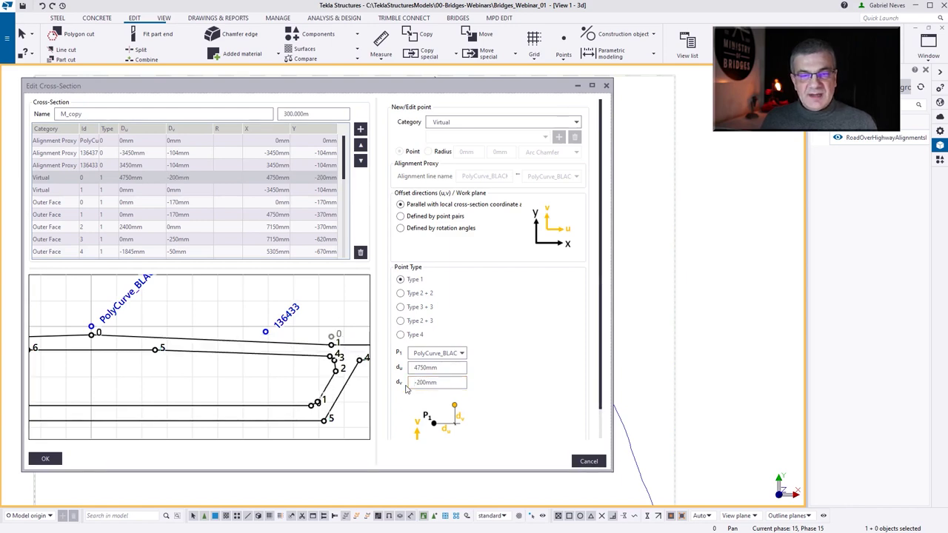
# Step: Delete the alignment proxy 136433 and set the dv offset of virtual point 0 to -100 mm
pyautogui.click(288, 318)
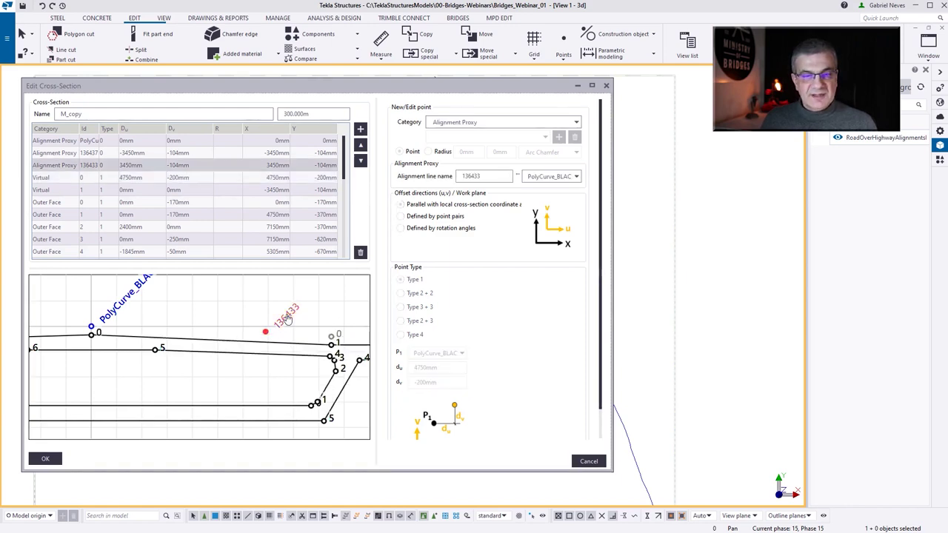
pyautogui.click(360, 252)
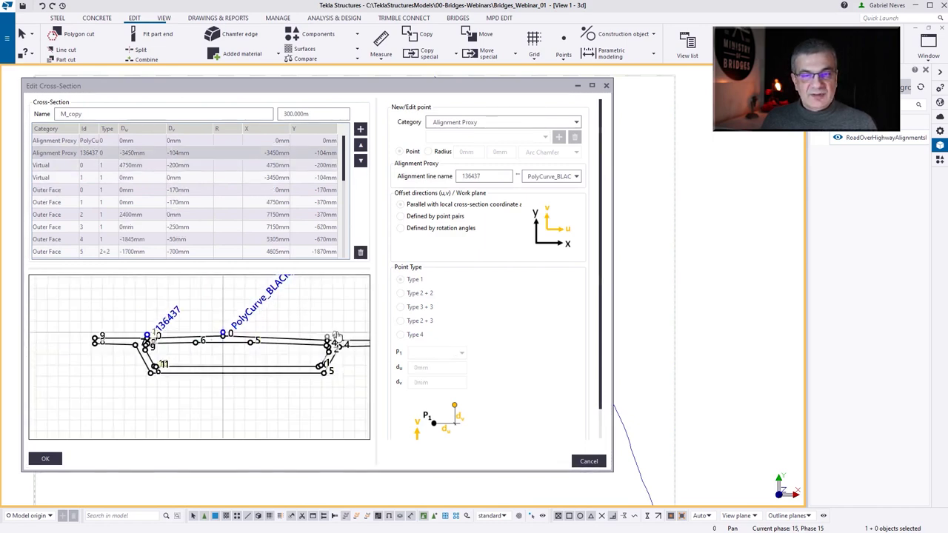
pyautogui.click(334, 336)
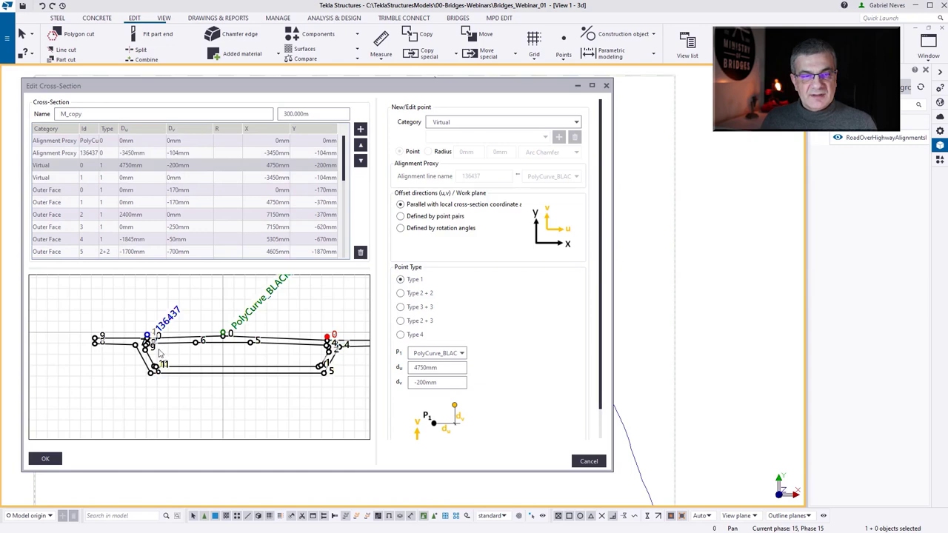
pyautogui.click(417, 383)
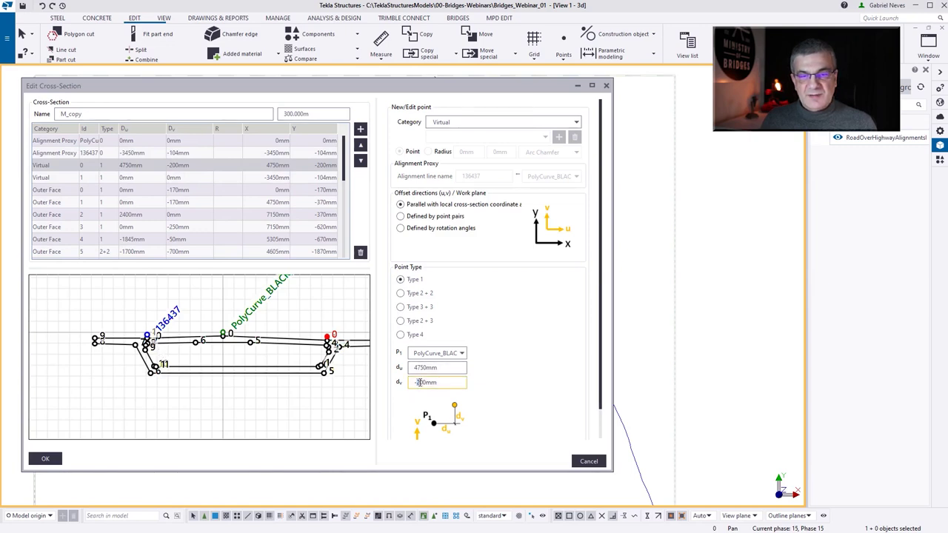
pyautogui.press('Return')
# Step: Reference virtual point 1 to the polycurve proxy with offsets du -4750 mm and dv -200 mm
pyautogui.scroll(3, 152, 345)
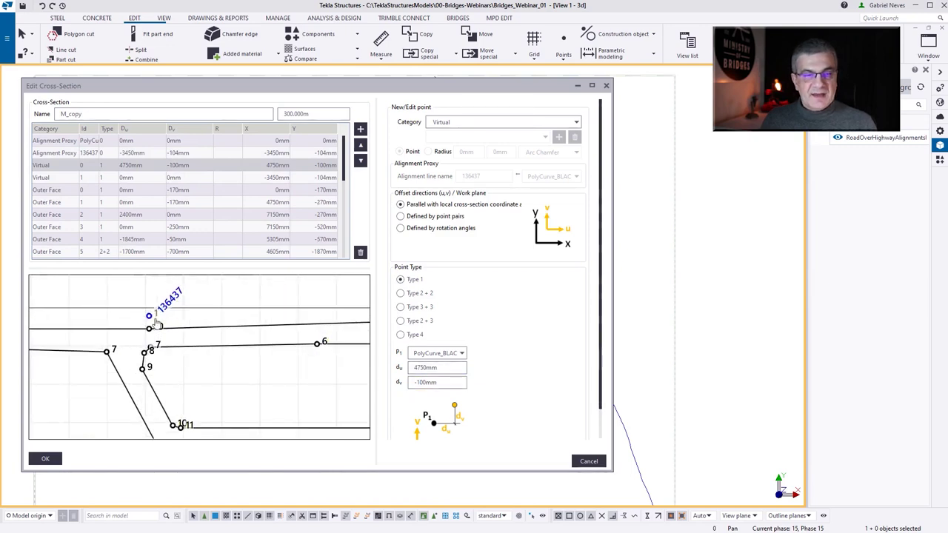
pyautogui.click(157, 317)
pyautogui.click(433, 368)
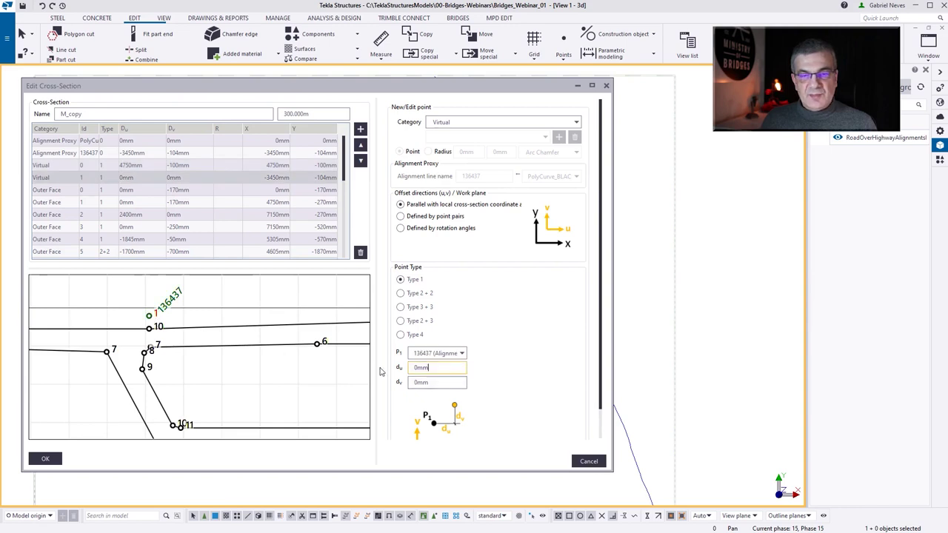
pyautogui.write('-4750')
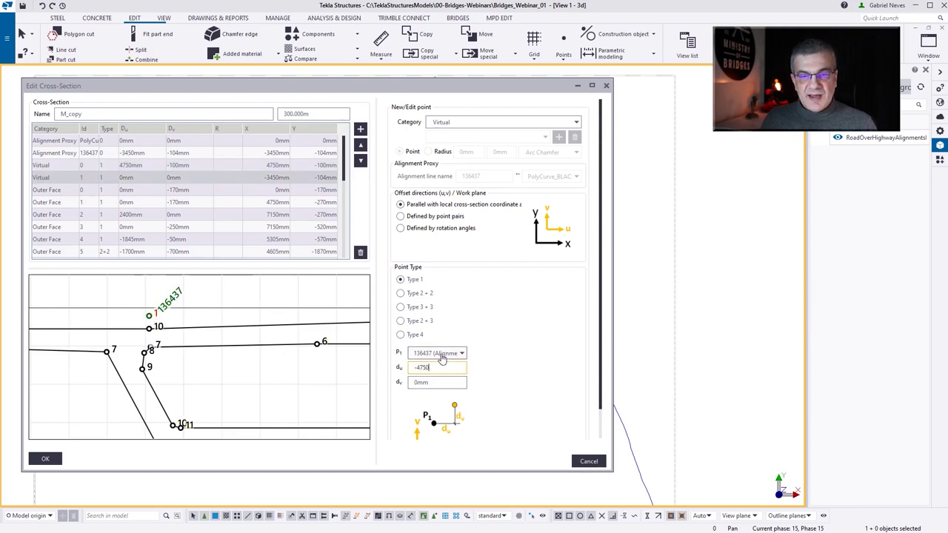
pyautogui.click(442, 356)
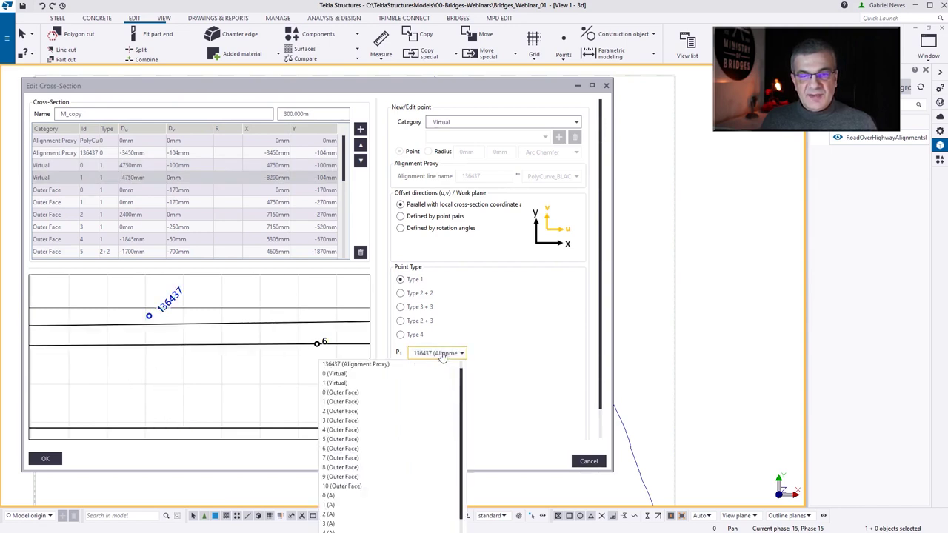
pyautogui.click(381, 365)
pyautogui.scroll(-5, 254, 360)
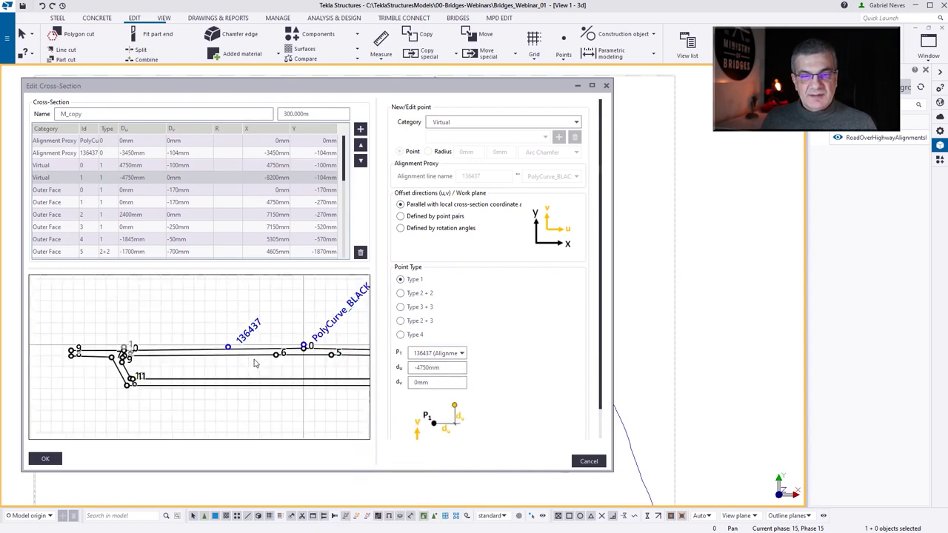
pyautogui.click(445, 353)
pyautogui.scroll(1, 354, 371)
pyautogui.click(354, 364)
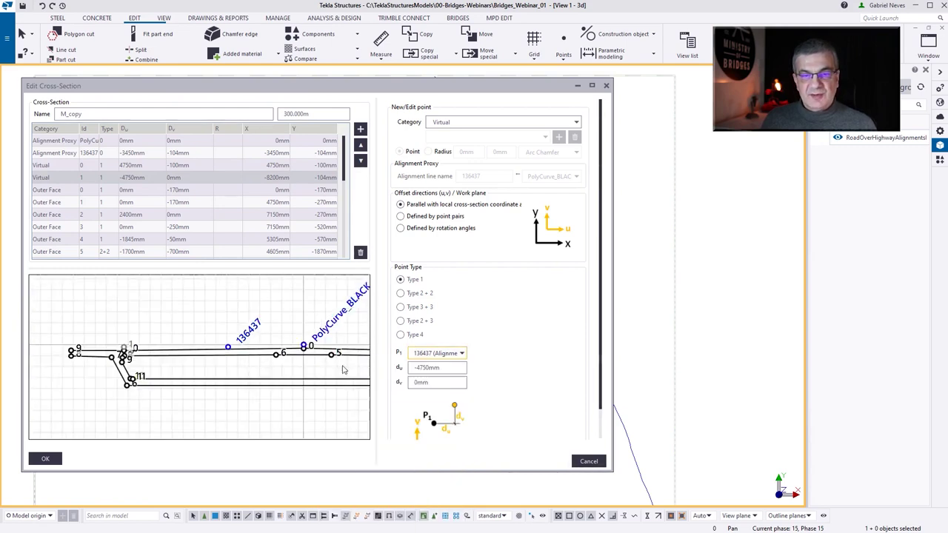
pyautogui.press('Tab')
pyautogui.press('Tab')
pyautogui.write('-200')
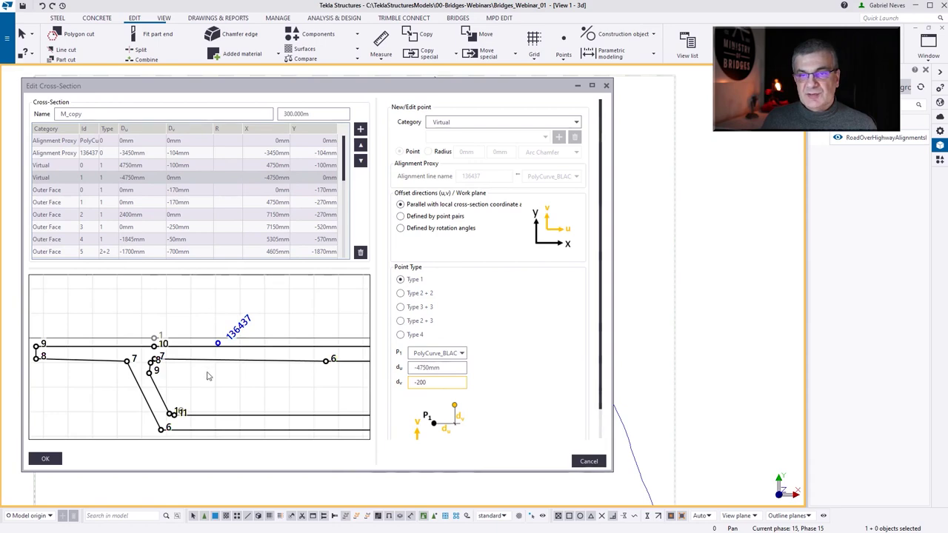
pyautogui.press('Return')
# Step: Delete the alignment proxy 136437 and accept the edited M_copy cross-section
pyautogui.click(56, 152)
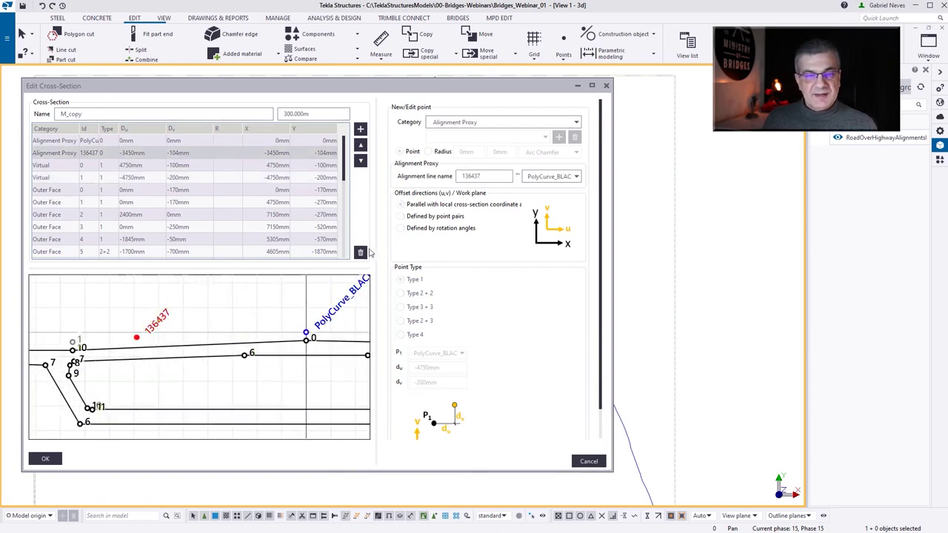
pyautogui.click(360, 252)
pyautogui.click(45, 459)
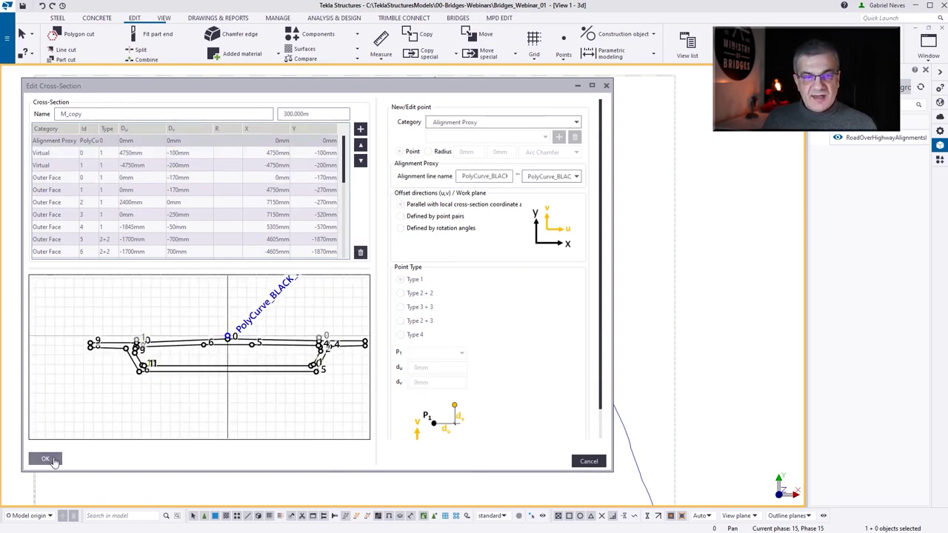
# Step: Set the start chainage to 250 m, save the bridge settings as TEST-02 and create the deck along the polycurve
pyautogui.scroll(2, 508, 197)
pyautogui.scroll(-2, 508, 196)
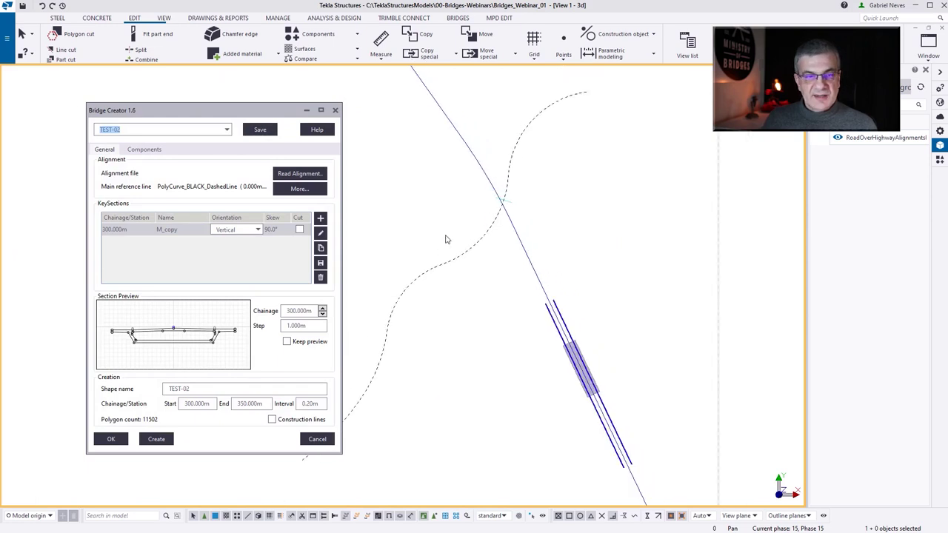
pyautogui.moveTo(184, 404); pyautogui.dragTo(192, 404)
pyautogui.write('25')
pyautogui.click(244, 404)
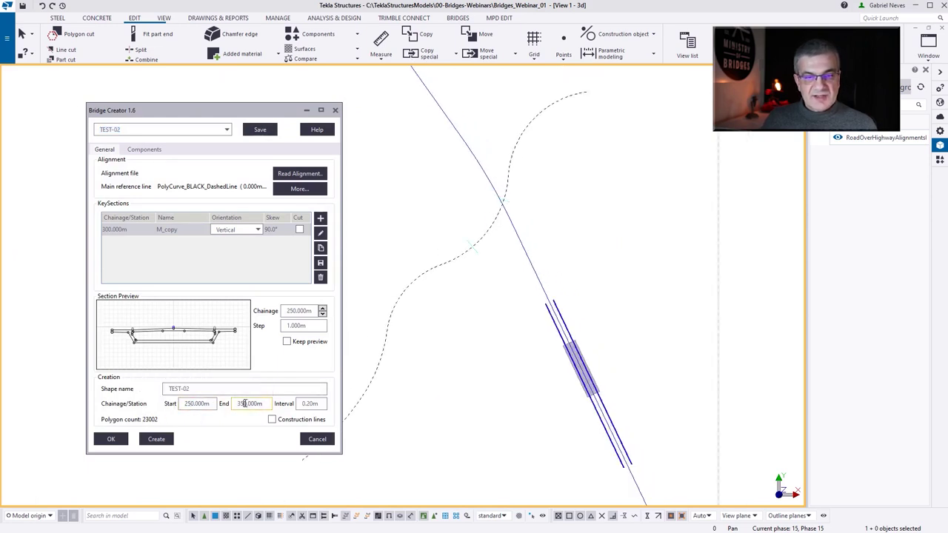
pyautogui.click(260, 129)
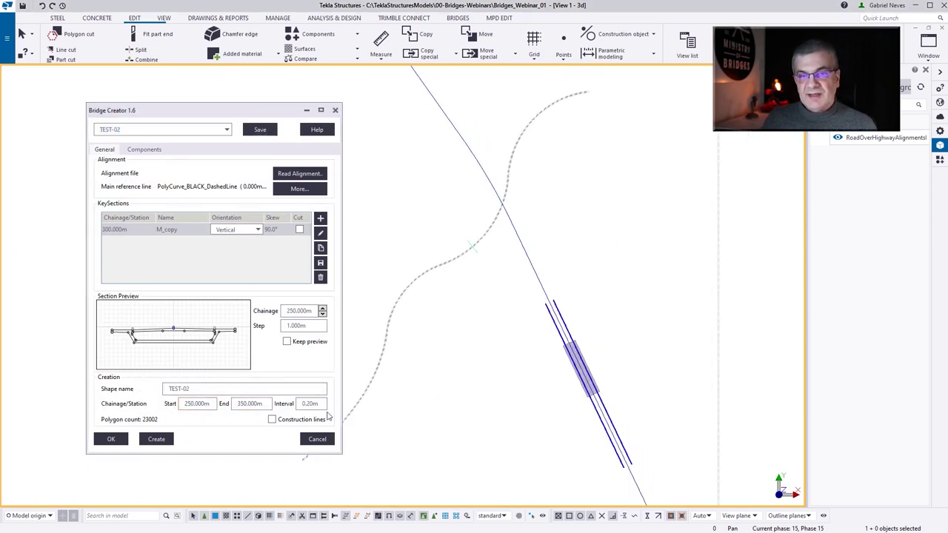
pyautogui.click(158, 439)
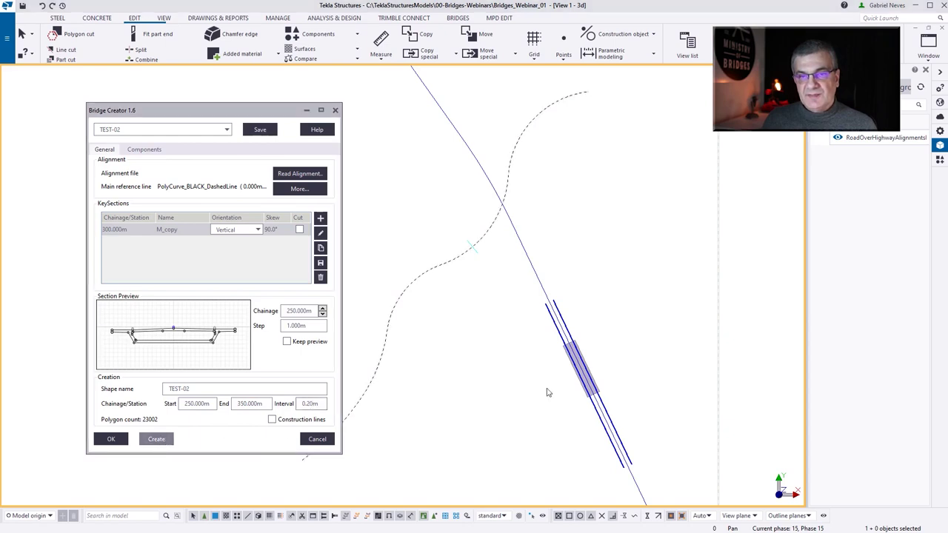
# Step: Inspect the curved deck along the polycurve in 3D and close the Bridge Creator
pyautogui.scroll(3, 519, 311)
pyautogui.scroll(2, 482, 252)
pyautogui.scroll(-3, 482, 252)
pyautogui.keyDown('ctrl'); pyautogui.moveTo(538, 144); pyautogui.dragTo(537, 86, button='middle'); pyautogui.keyUp('ctrl')
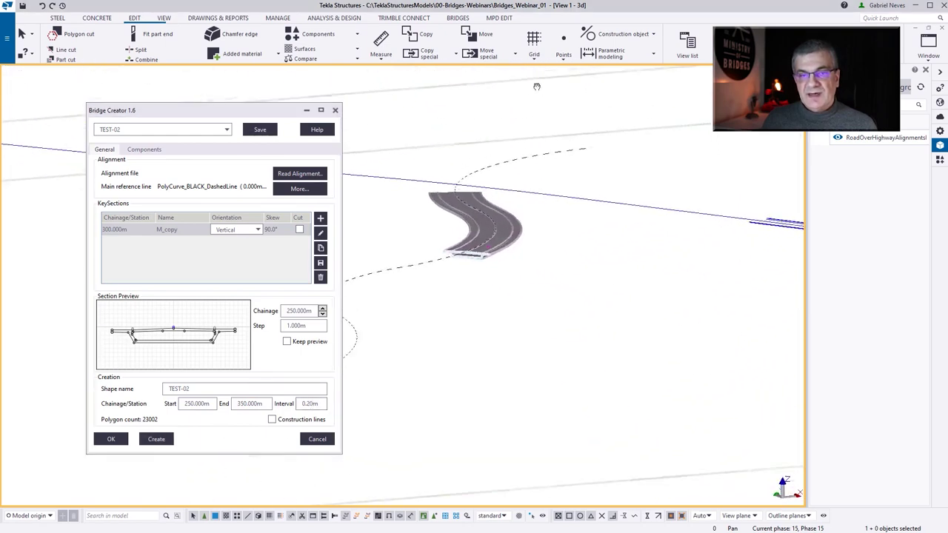
pyautogui.scroll(5, 489, 274)
pyautogui.keyDown('ctrl'); pyautogui.moveTo(492, 274); pyautogui.dragTo(458, 319, button='middle'); pyautogui.keyUp('ctrl')
pyautogui.scroll(-3, 441, 359)
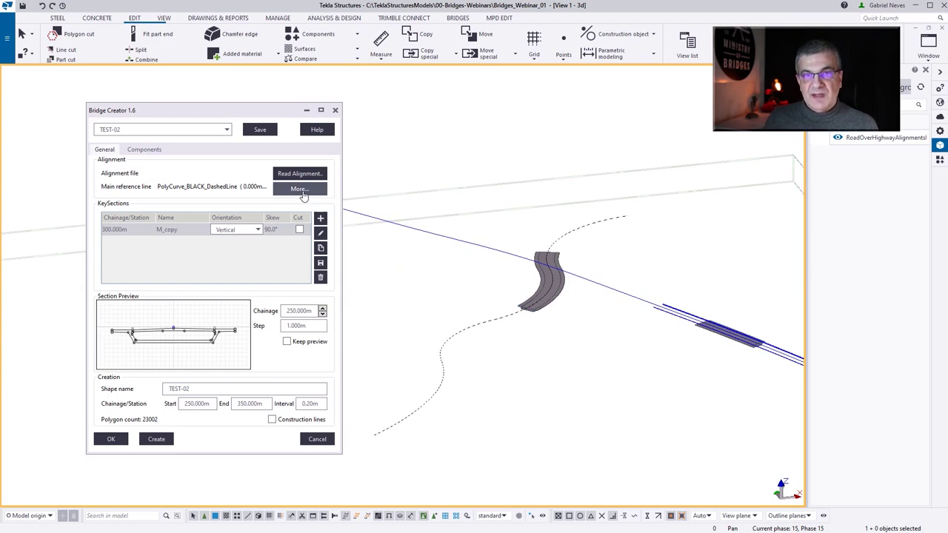
pyautogui.click(352, 112)
pyautogui.click(335, 109)
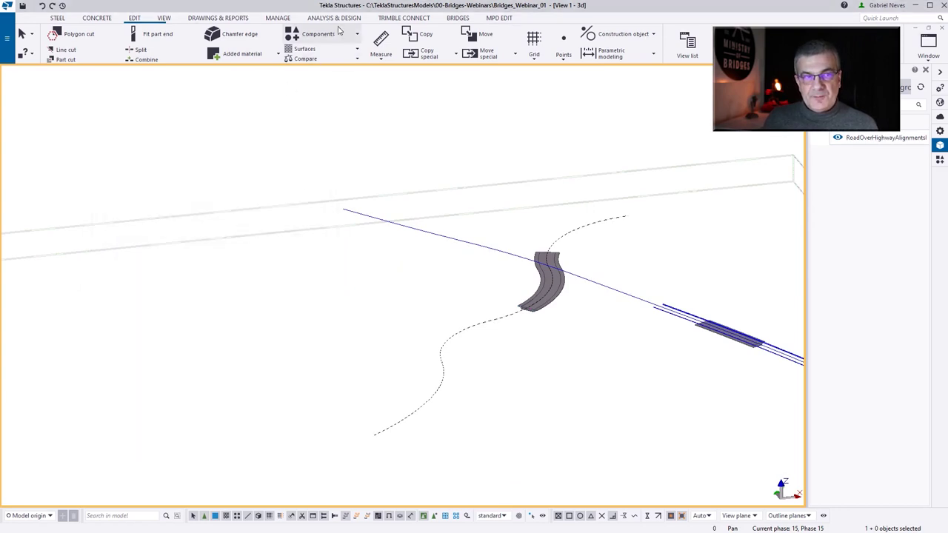
# Step: Open the Bridge Creator's alignment management and pick the sketched polycurve as the alignment to import
pyautogui.click(458, 18)
pyautogui.click(89, 44)
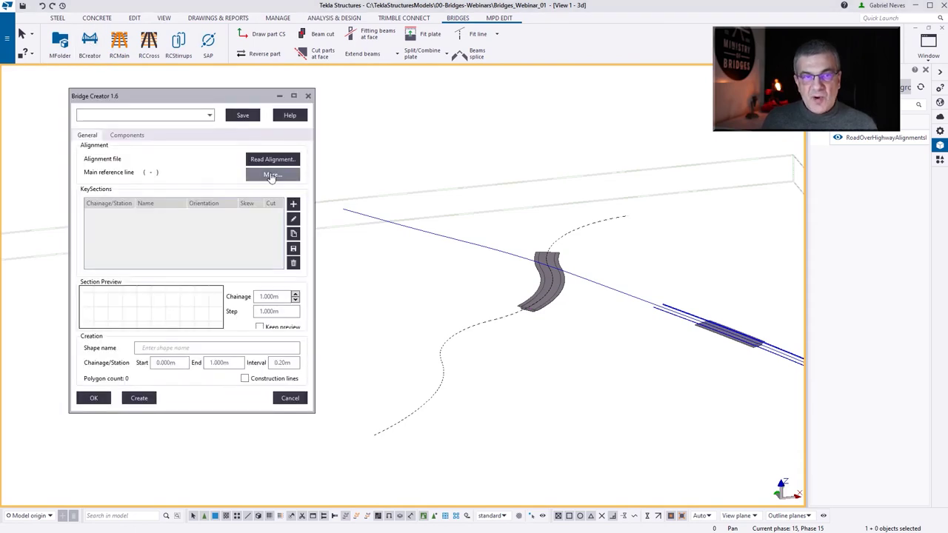
pyautogui.click(271, 175)
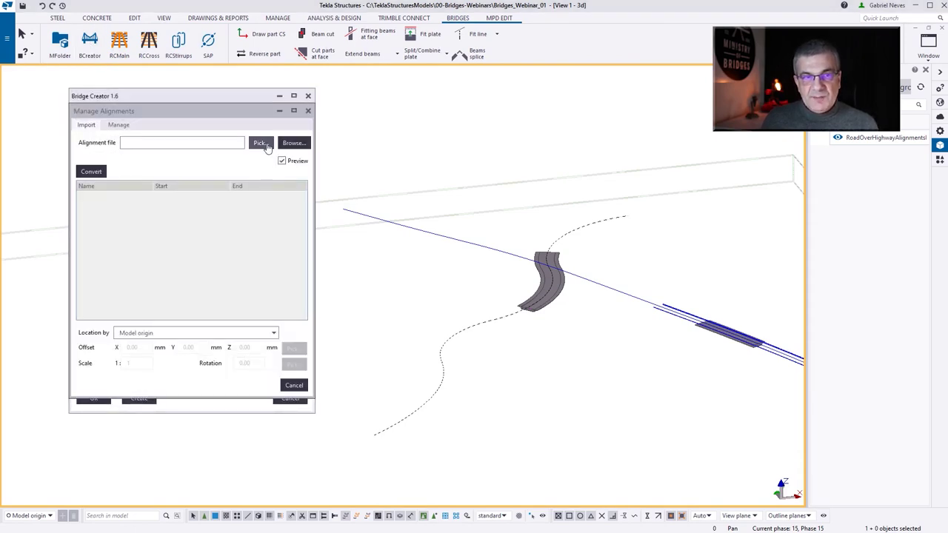
pyautogui.click(260, 143)
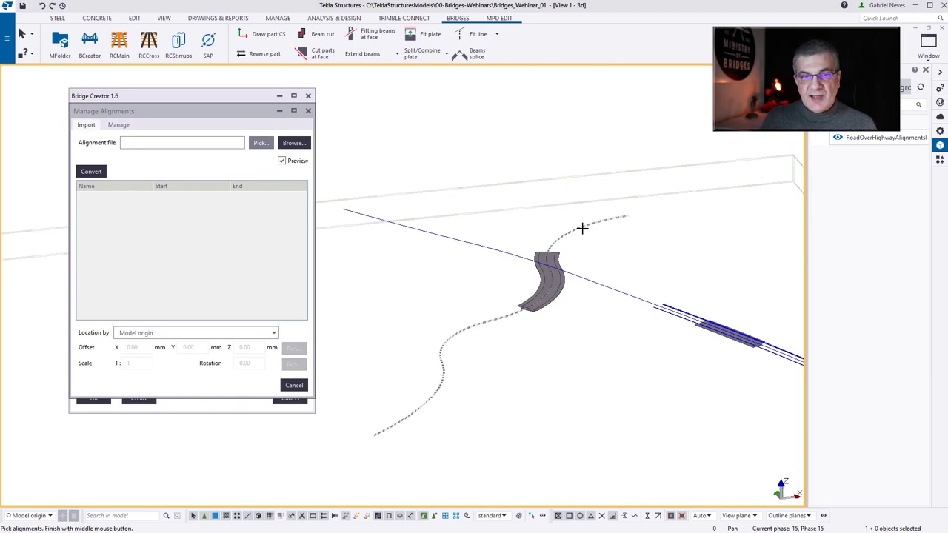
pyautogui.middleClick(497, 227)
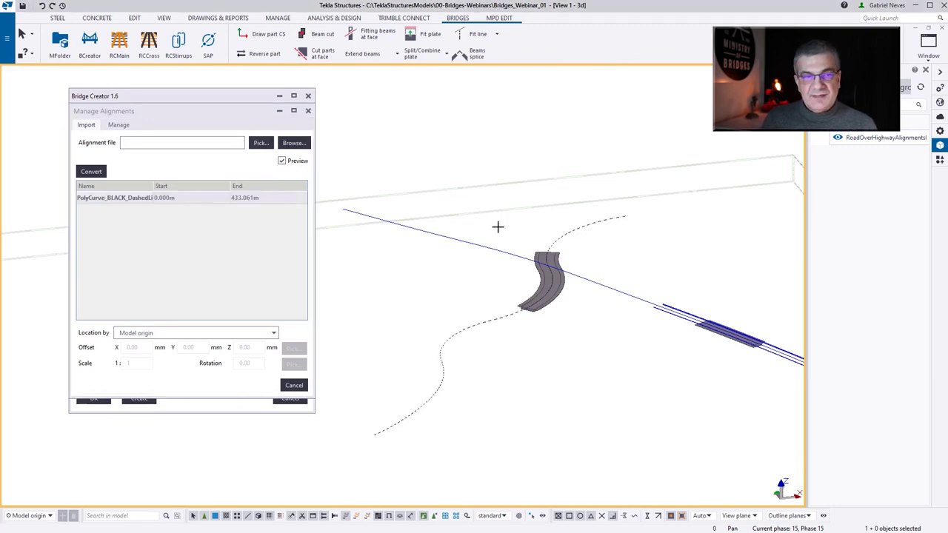
# Step: Rename the picked polycurve alignment as CL-TEST2 and convert it to a model alignment
pyautogui.click(141, 197)
pyautogui.doubleClick(145, 198)
pyautogui.press('End')
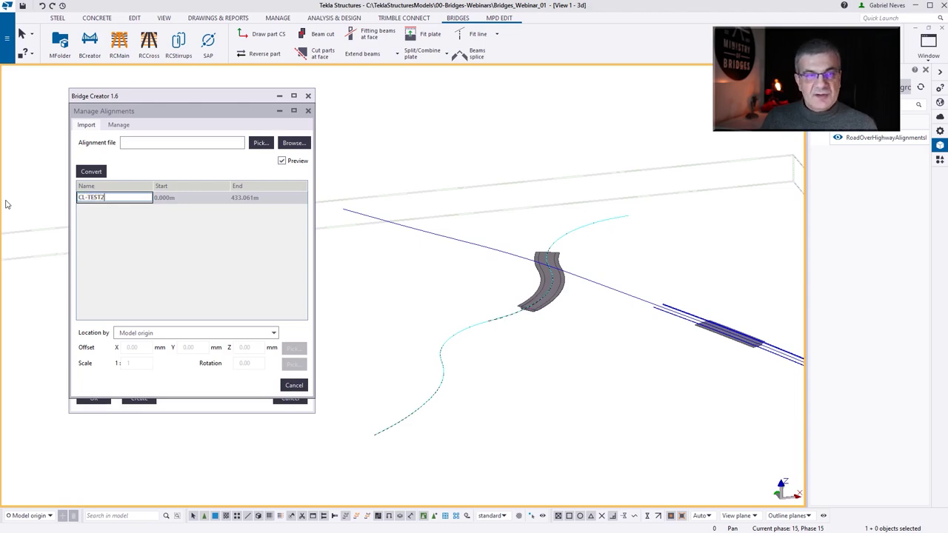
pyautogui.write('CL-TEST2')
pyautogui.press('Return')
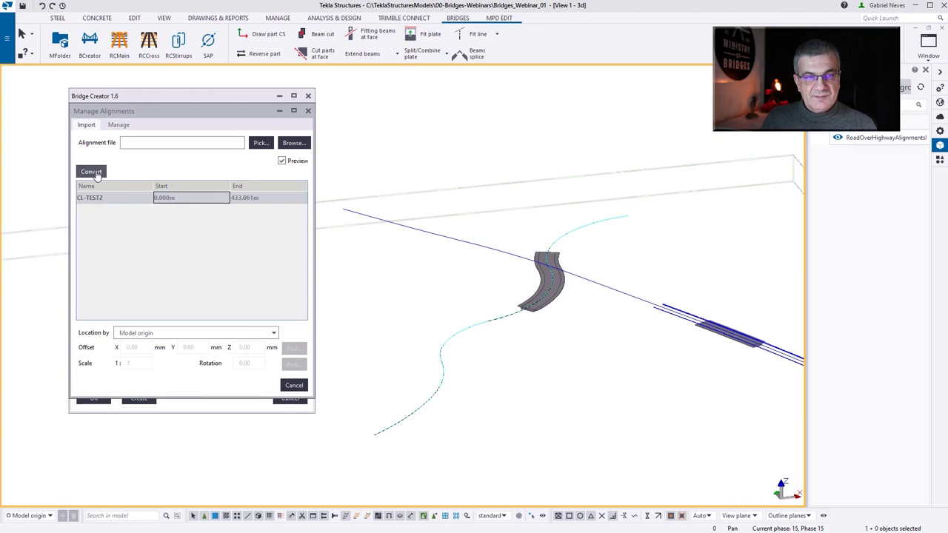
pyautogui.scroll(4, 396, 261)
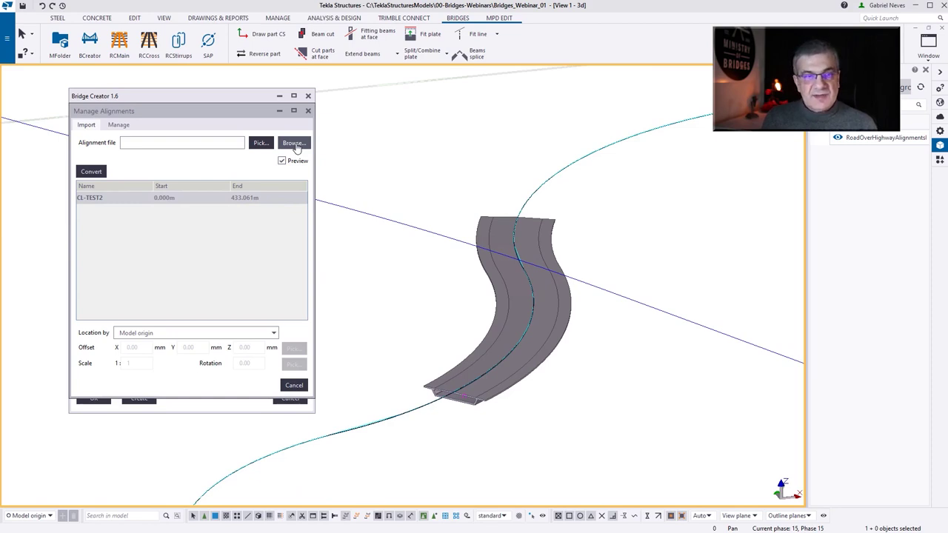
# Step: Load the RoadOverHighwayAlignments file from the RESOURCES folder and convert its ml_2 alignment, located by Base point: LV
pyautogui.click(295, 144)
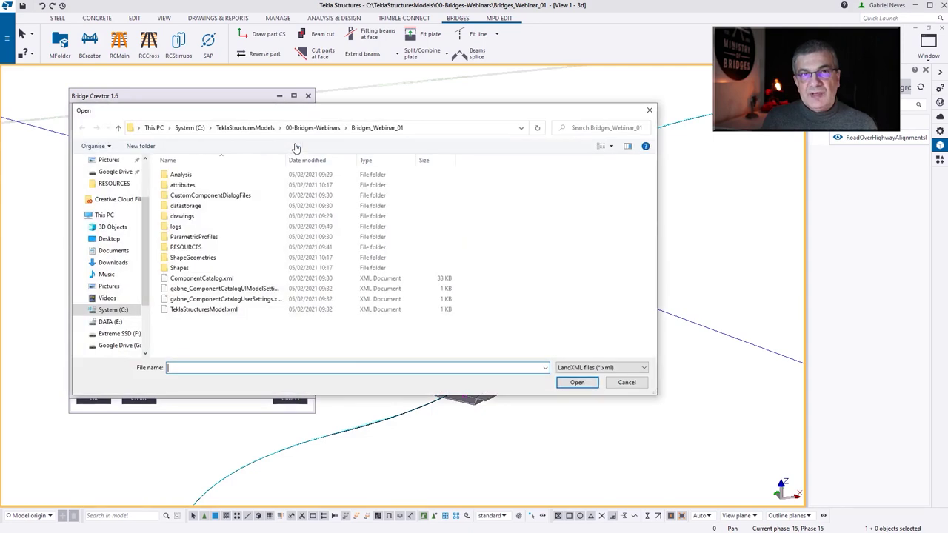
pyautogui.doubleClick(212, 248)
pyautogui.doubleClick(213, 216)
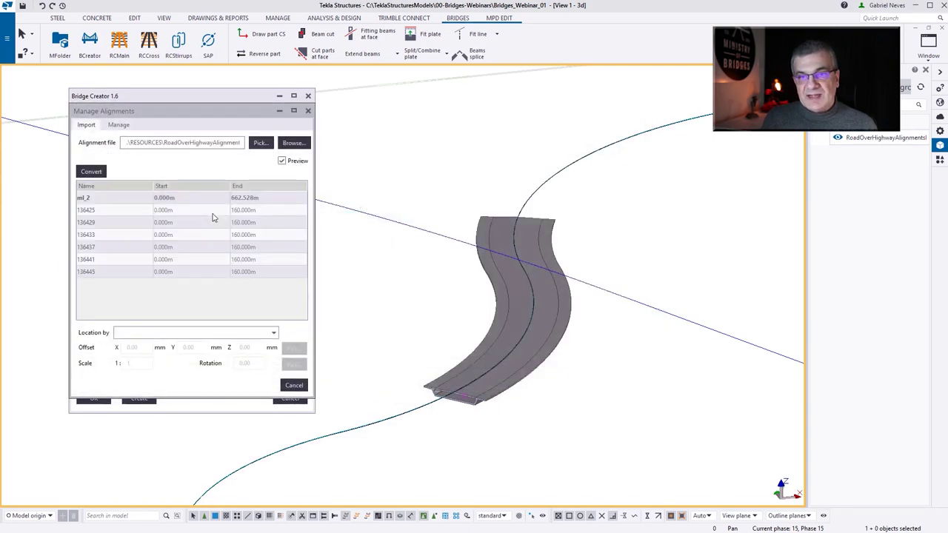
pyautogui.click(112, 198)
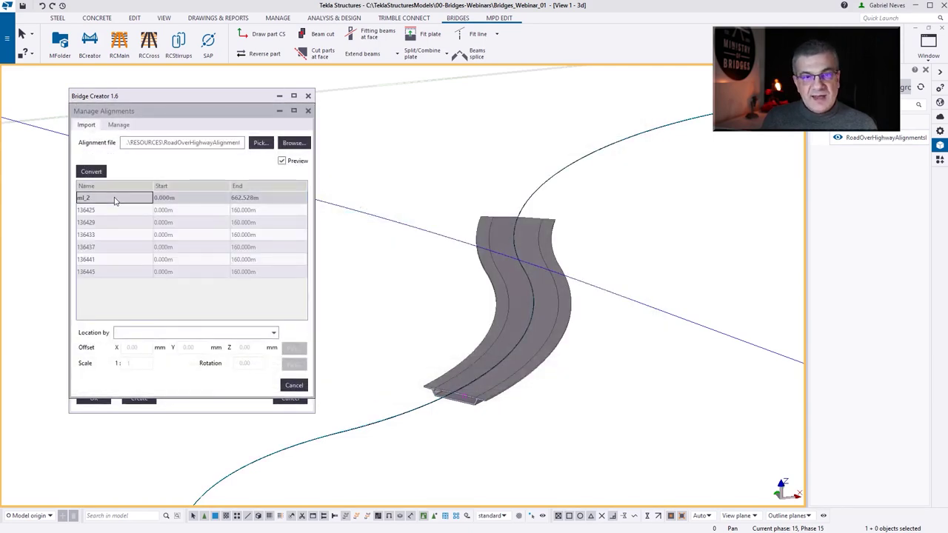
pyautogui.click(157, 335)
pyautogui.click(149, 359)
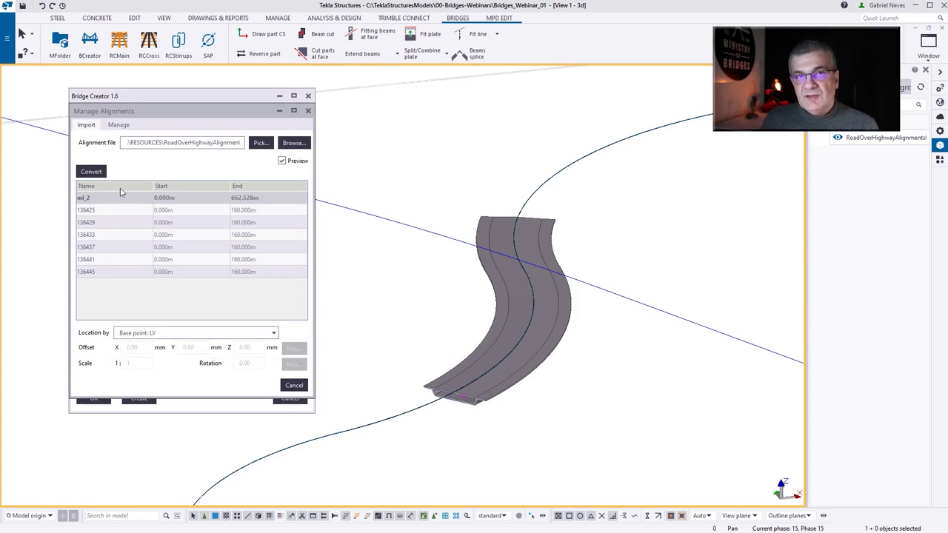
pyautogui.click(90, 172)
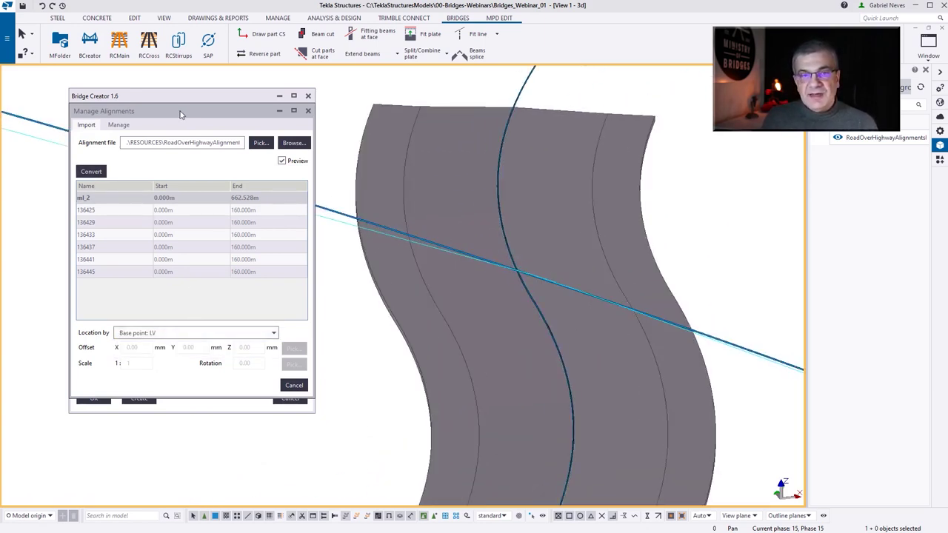
pyautogui.click(296, 387)
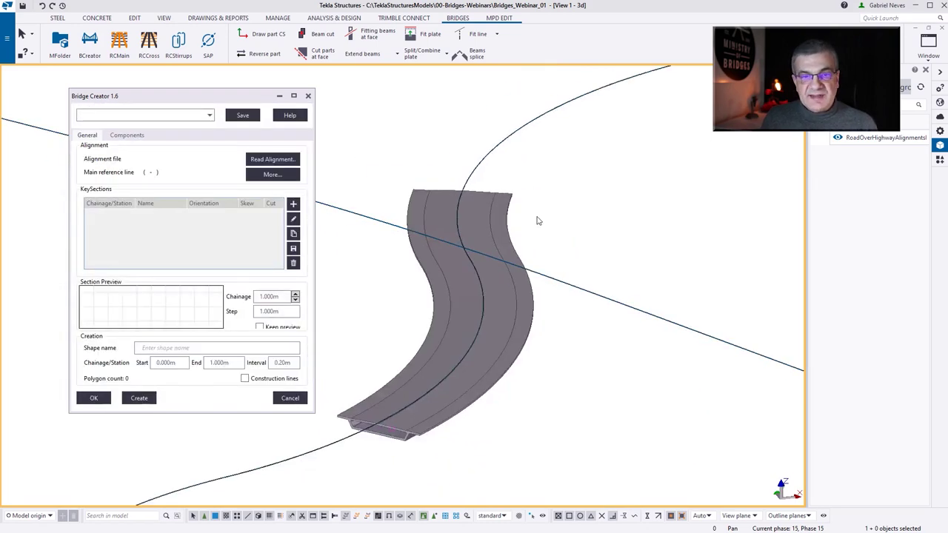
# Step: Assign the converted CL-TEST2 and ml_2 alignments to phase 20, BC Feature Lines, and close the Phase Manager
pyautogui.scroll(-6, 548, 311)
pyautogui.scroll(8, 371, 386)
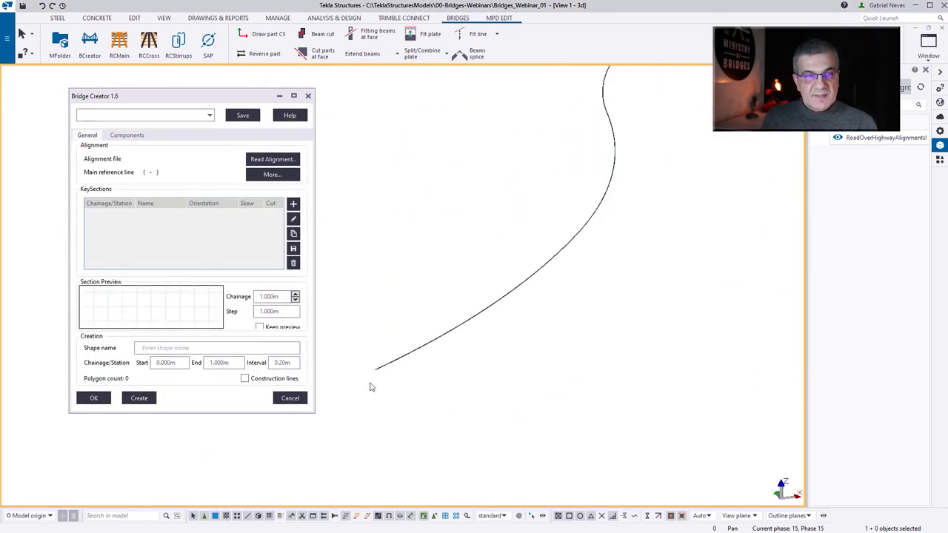
pyautogui.scroll(8, 371, 387)
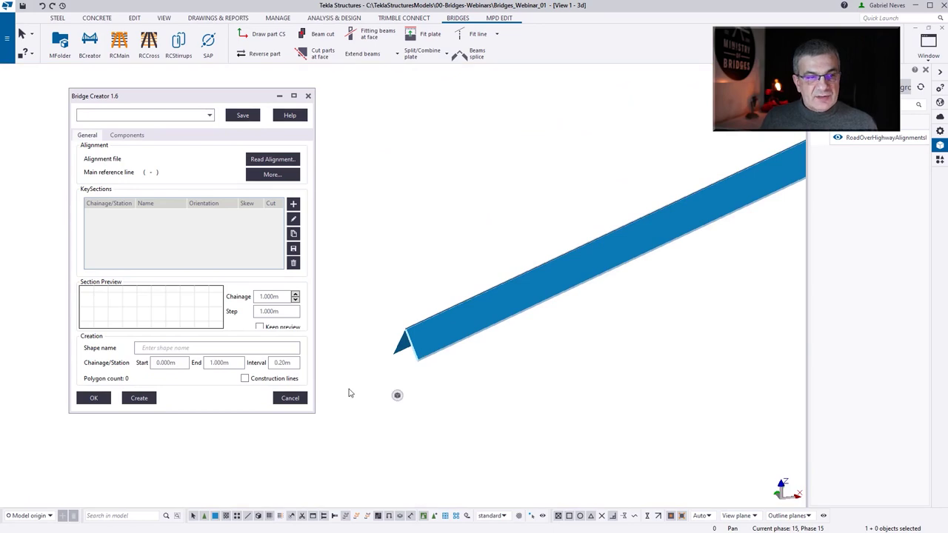
pyautogui.click(376, 294)
pyautogui.hotkey('ctrl', 'h')
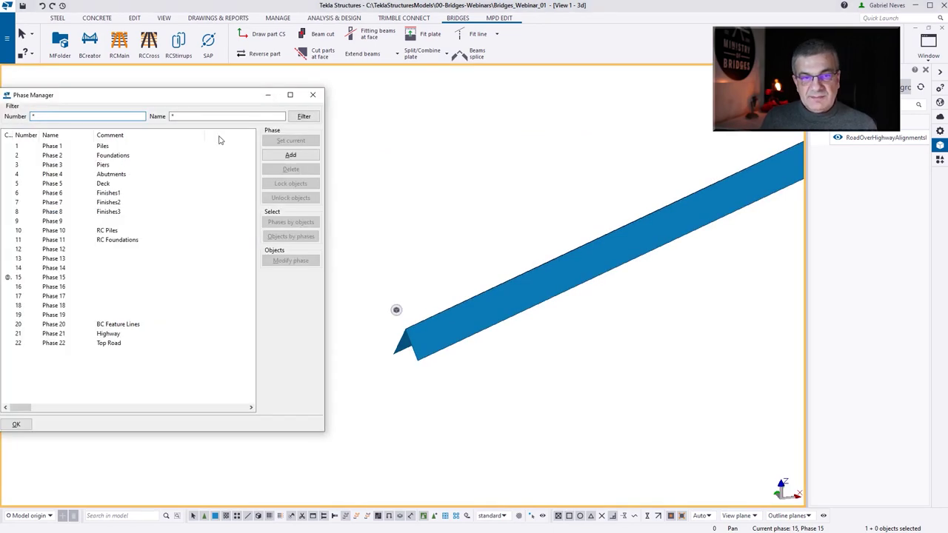
pyautogui.click(124, 324)
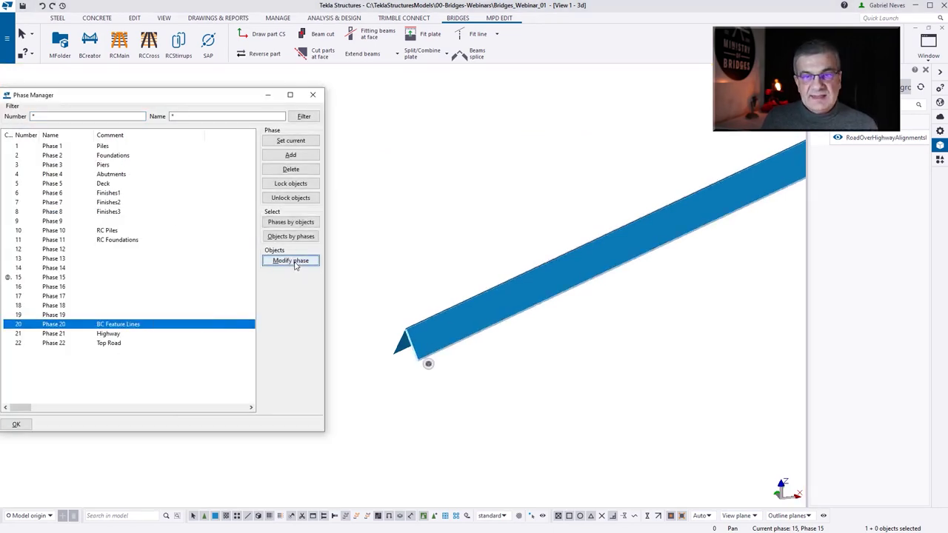
pyautogui.click(295, 263)
pyautogui.scroll(-6, 515, 351)
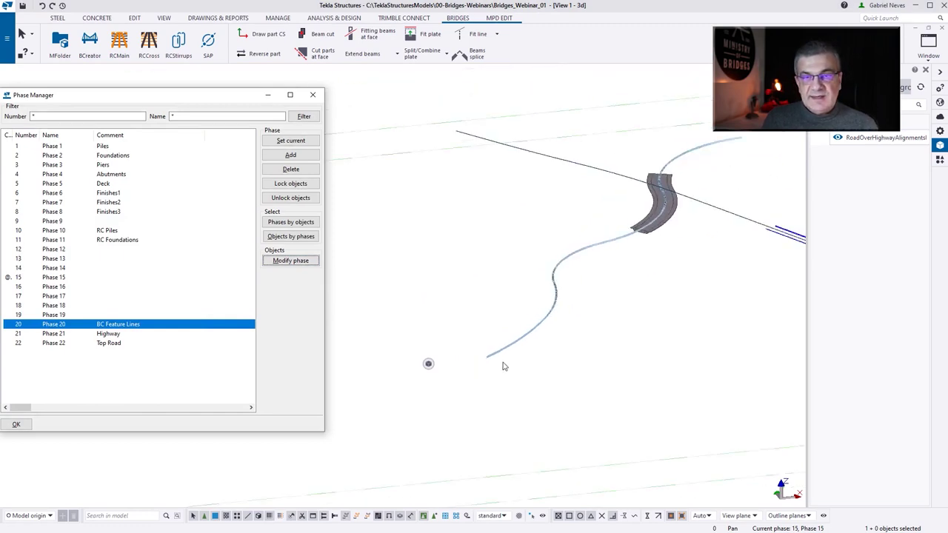
pyautogui.scroll(10, 663, 256)
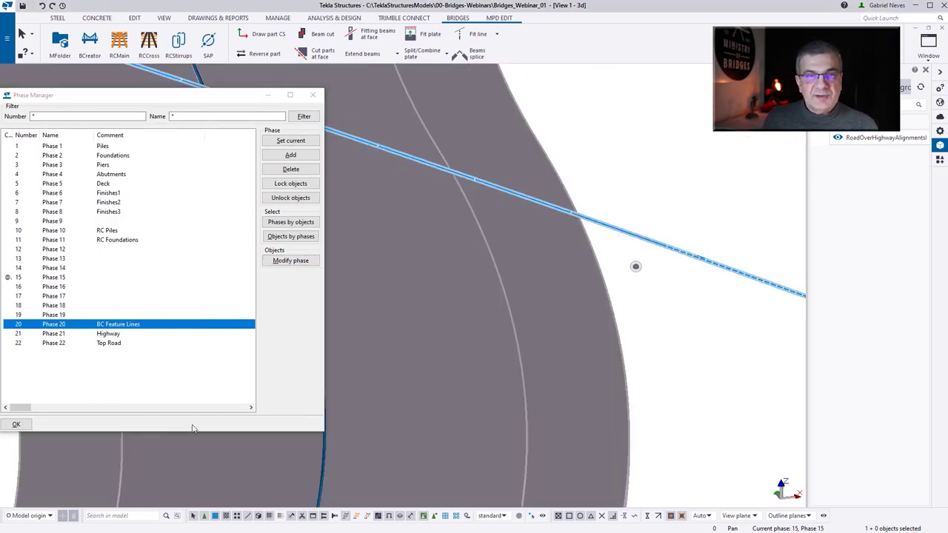
pyautogui.click(686, 334)
pyautogui.scroll(3, 693, 300)
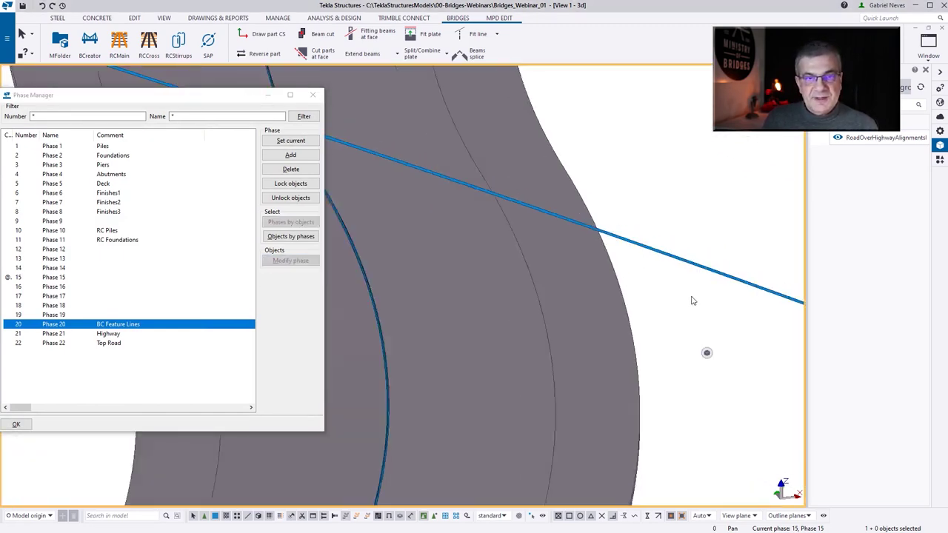
pyautogui.scroll(-4, 692, 301)
pyautogui.click(313, 96)
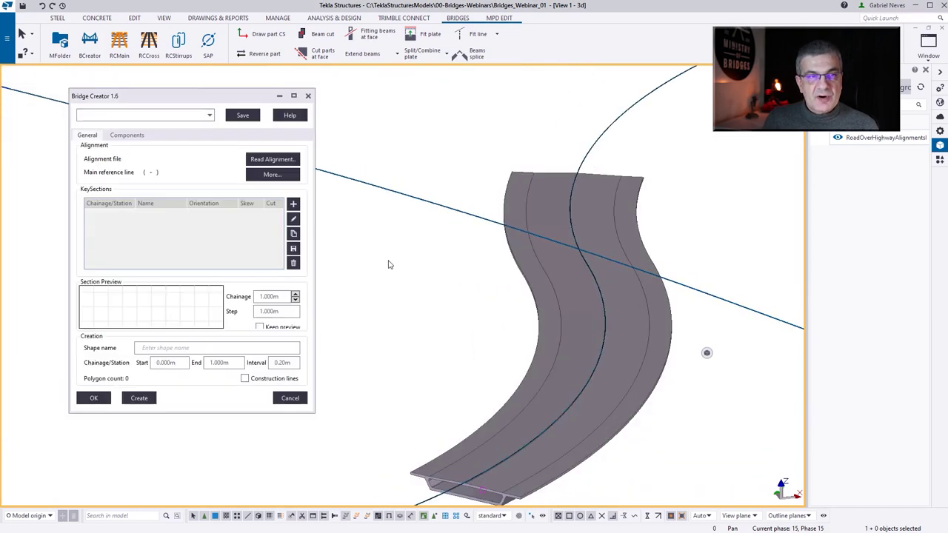
# Step: Draw the chainage marks on the curved CL-TEST2 alignment with the alignment management tools
pyautogui.click(272, 174)
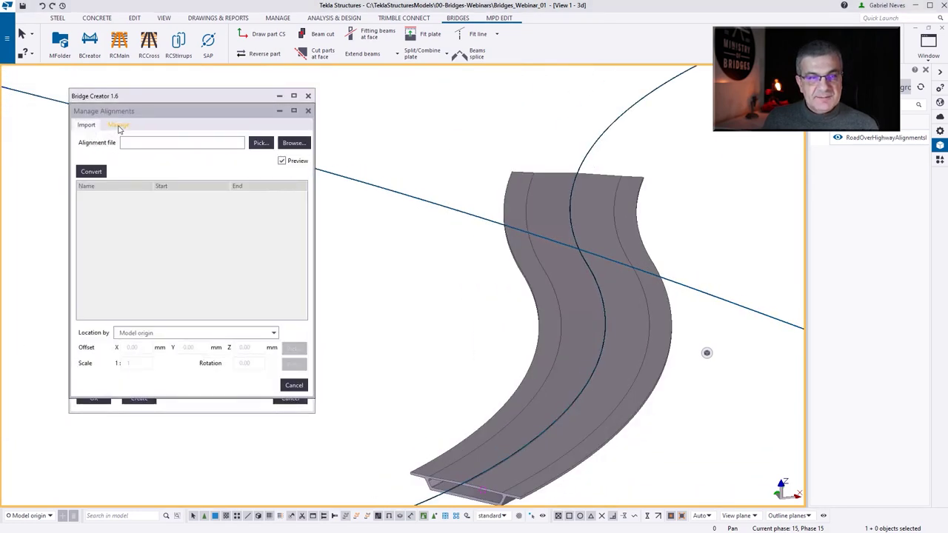
pyautogui.click(118, 125)
pyautogui.click(142, 292)
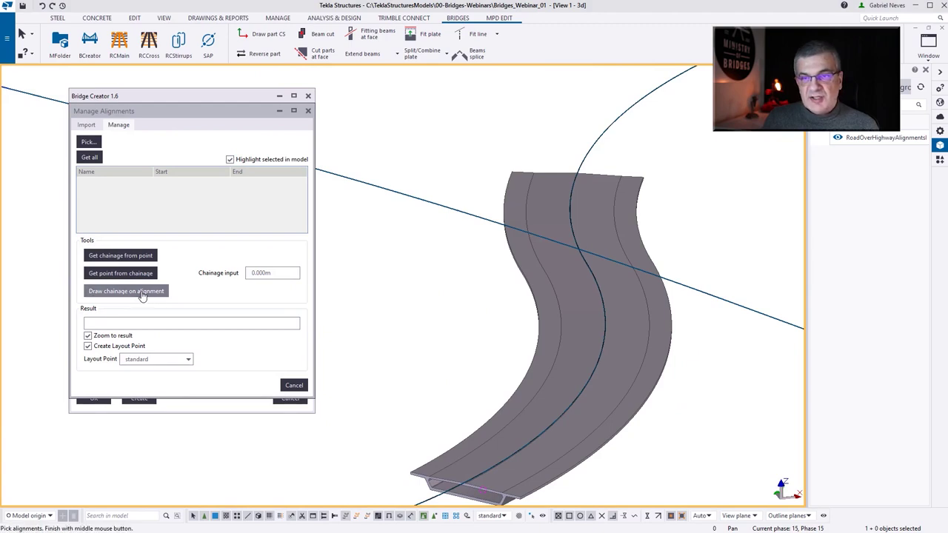
pyautogui.scroll(2, 683, 306)
pyautogui.scroll(4, 536, 259)
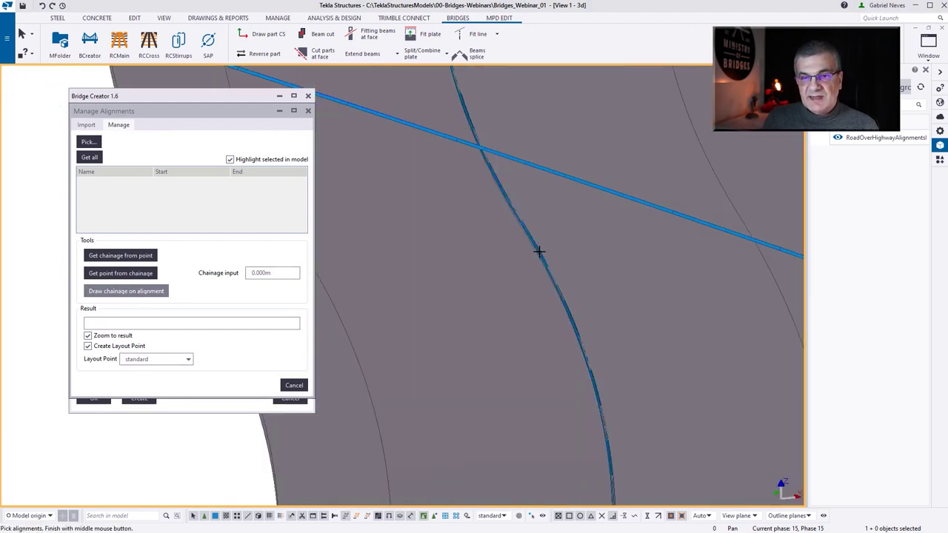
pyautogui.click(541, 250)
pyautogui.scroll(-3, 553, 241)
pyautogui.scroll(-3, 455, 269)
pyautogui.middleClick(455, 269)
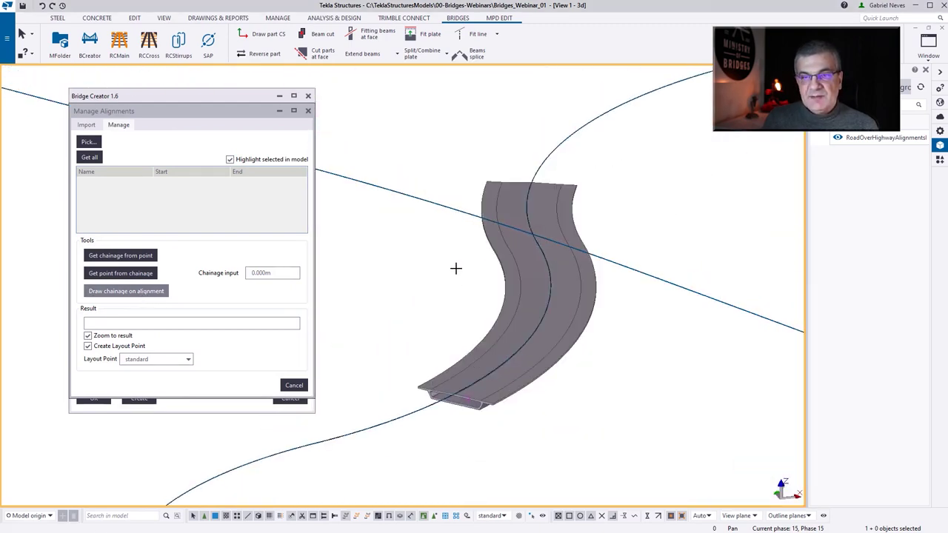
# Step: Draw the chainage marks on the ml_2 road alignment crossing the curved deck
pyautogui.scroll(3, 500, 411)
pyautogui.scroll(5, 500, 411)
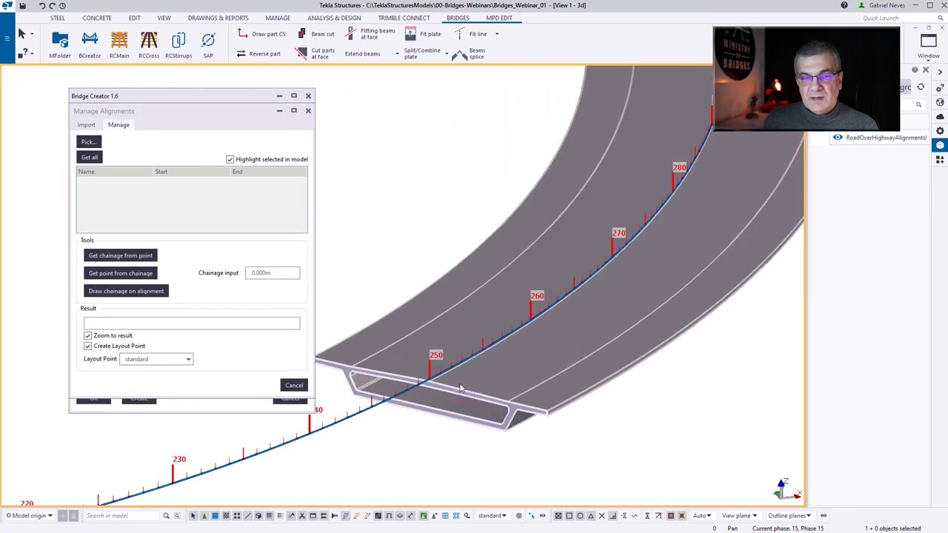
pyautogui.scroll(-3, 480, 354)
pyautogui.keyDown('ctrl'); pyautogui.moveTo(481, 355); pyautogui.dragTo(499, 269, button='middle'); pyautogui.keyUp('ctrl')
pyautogui.scroll(3, 506, 244)
pyautogui.scroll(-2, 463, 257)
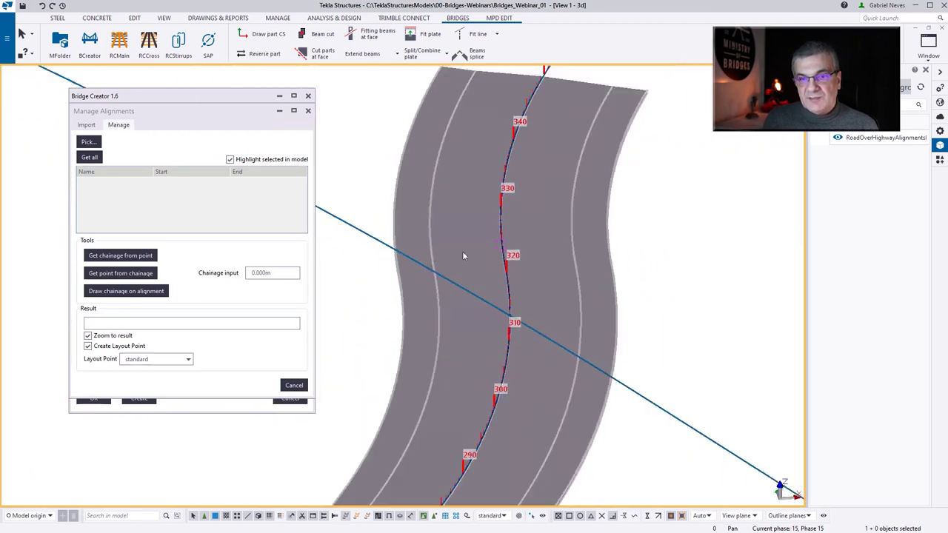
pyautogui.click(126, 291)
pyautogui.scroll(4, 382, 250)
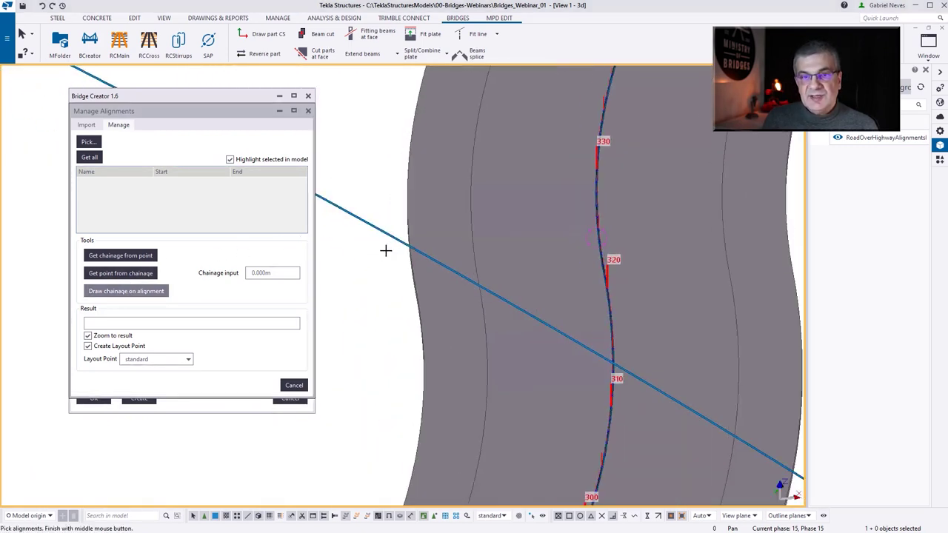
pyautogui.click(396, 228)
pyautogui.middleClick(381, 265)
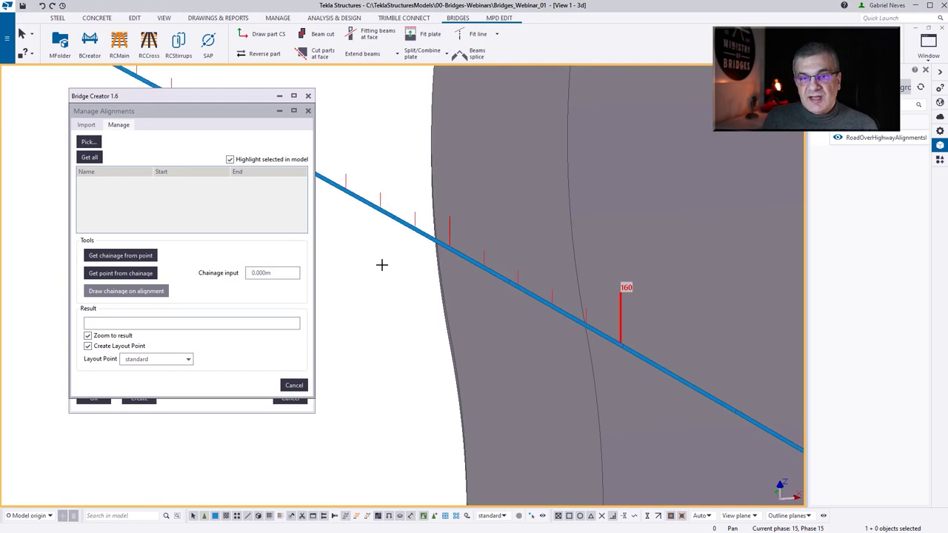
# Step: Get the ml_2 alignment's chainage at its intersection with CL-TEST2, creating a standard layout point there
pyautogui.scroll(-6, 383, 267)
pyautogui.scroll(2, 716, 270)
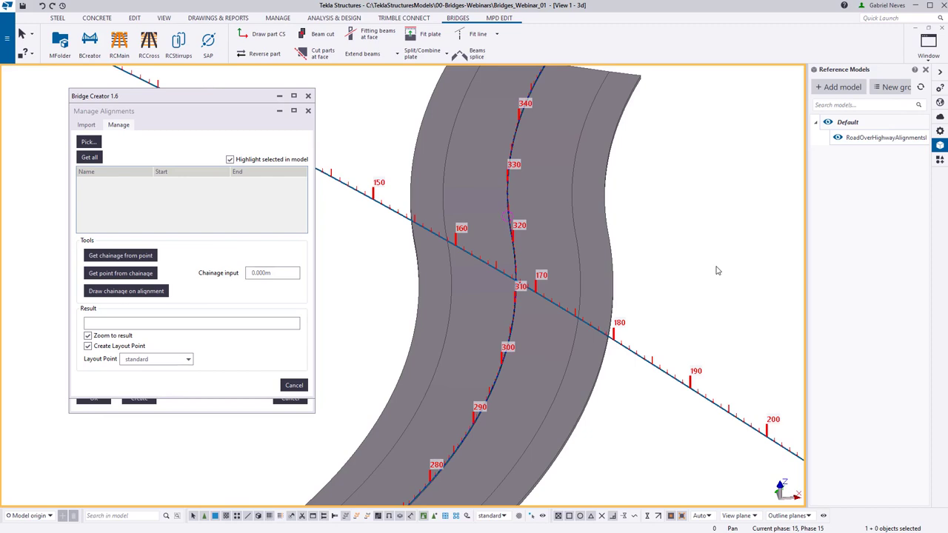
pyautogui.scroll(-5, 716, 270)
pyautogui.scroll(10, 515, 258)
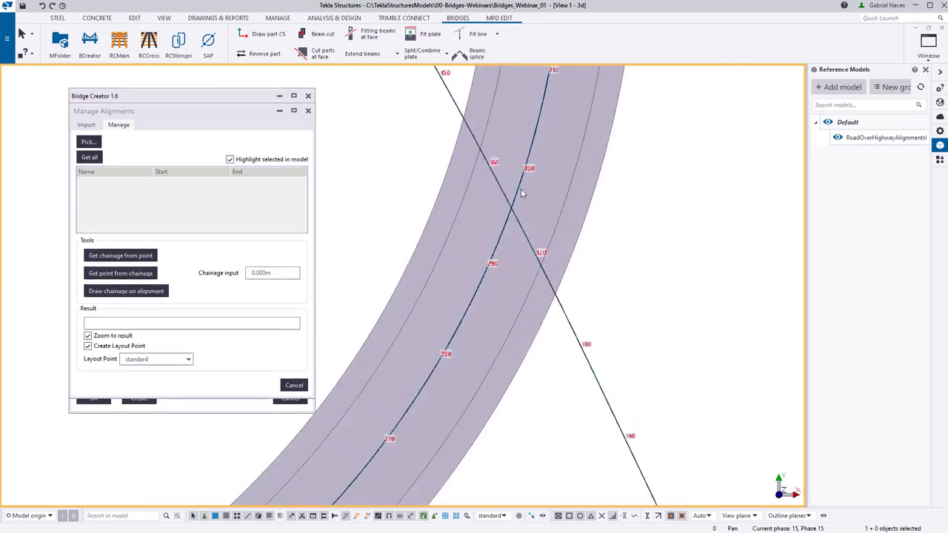
pyautogui.click(132, 256)
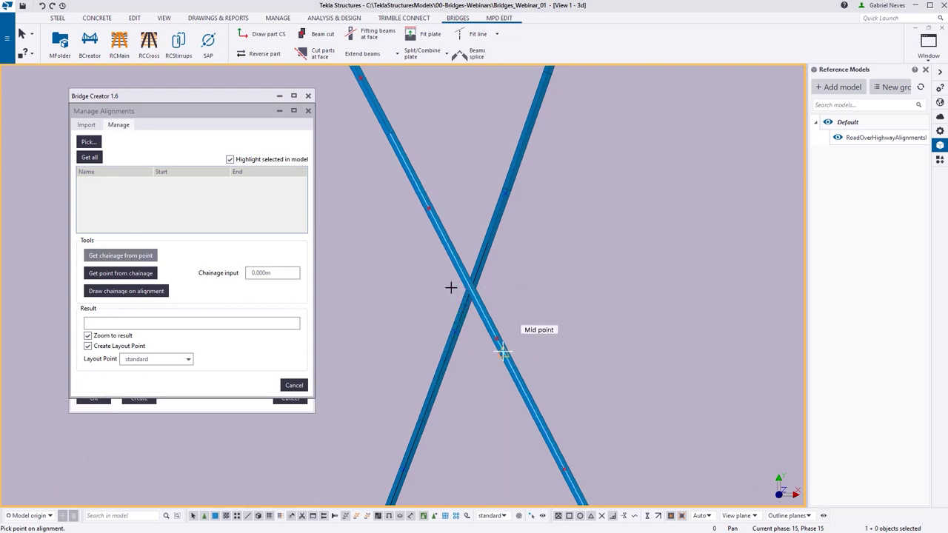
pyautogui.rightClick(451, 288)
pyautogui.click(485, 366)
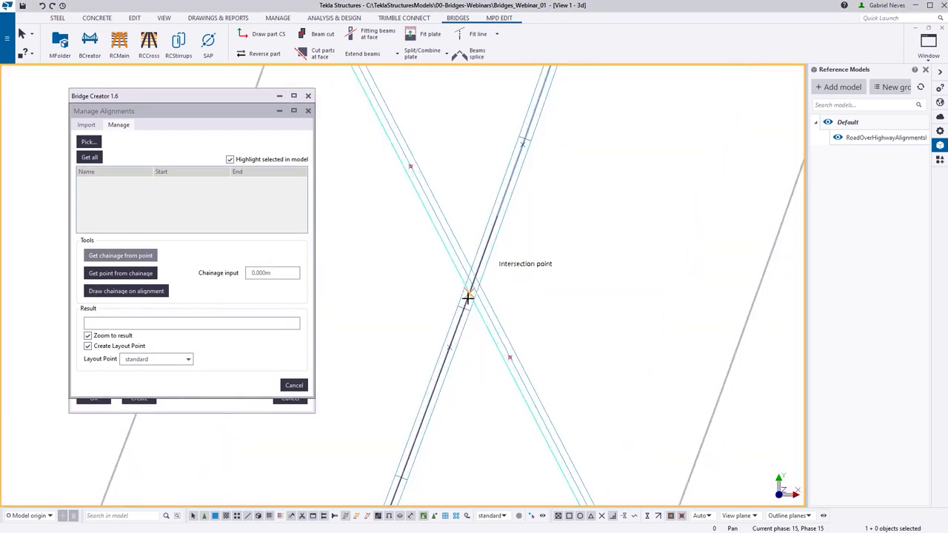
pyautogui.click(474, 278)
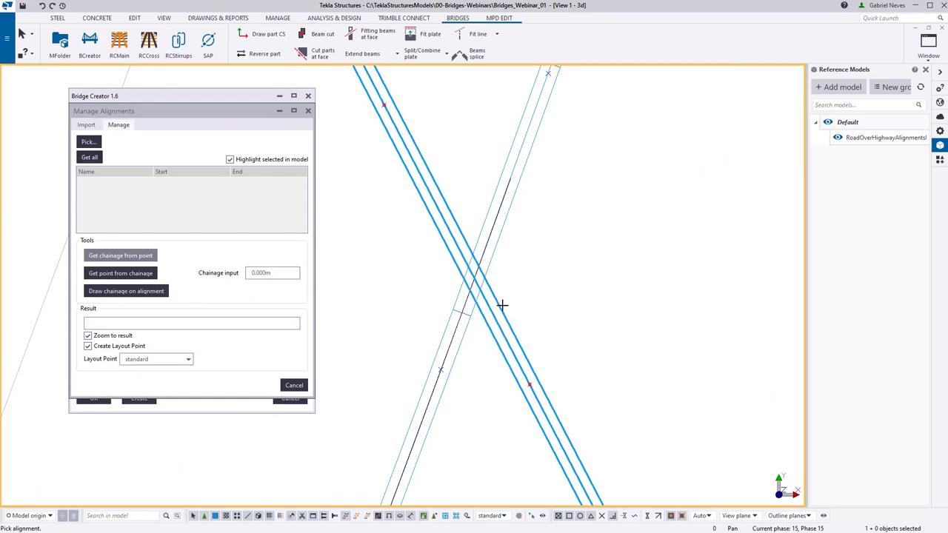
pyautogui.click(502, 305)
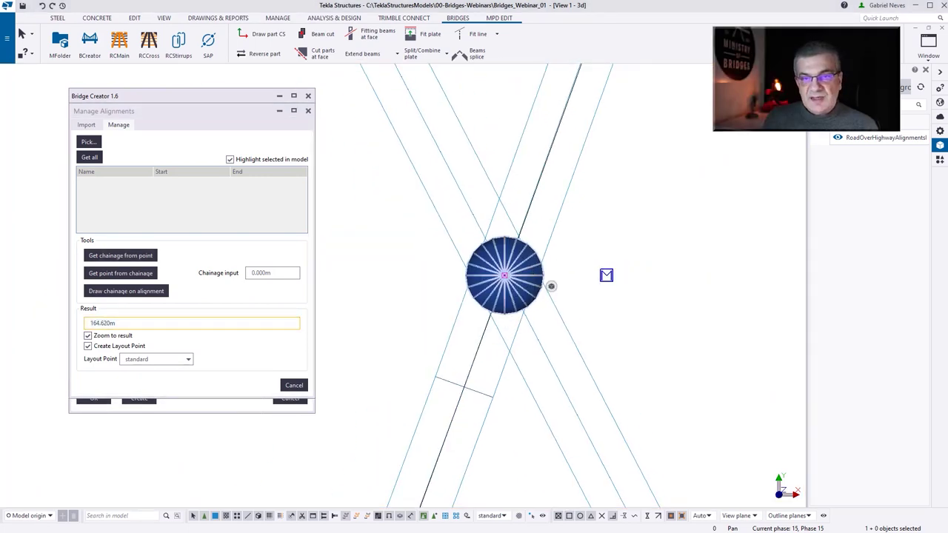
# Step: Review the description in the properties of the layout point at the alignments' intersection, leaving the properties unchanged
pyautogui.doubleClick(503, 275)
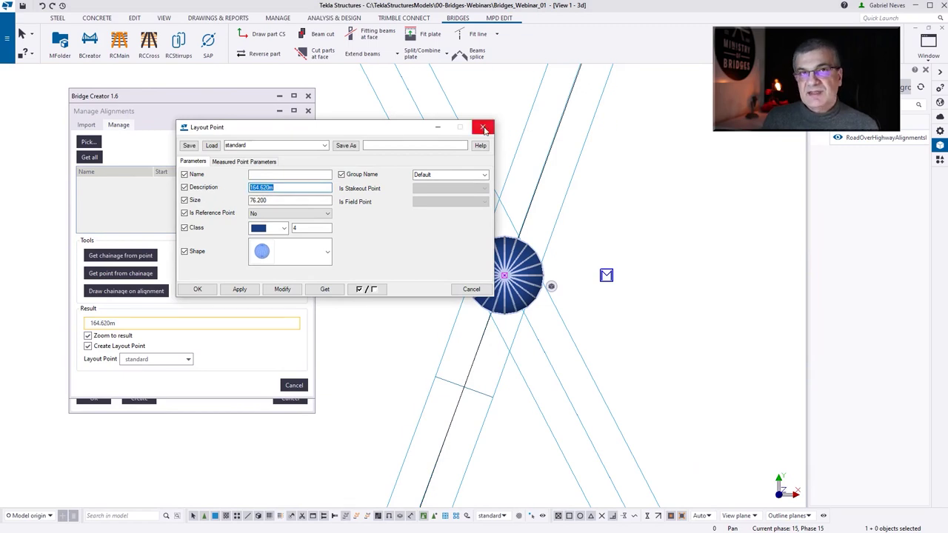
pyautogui.click(484, 129)
pyautogui.scroll(-2, 399, 230)
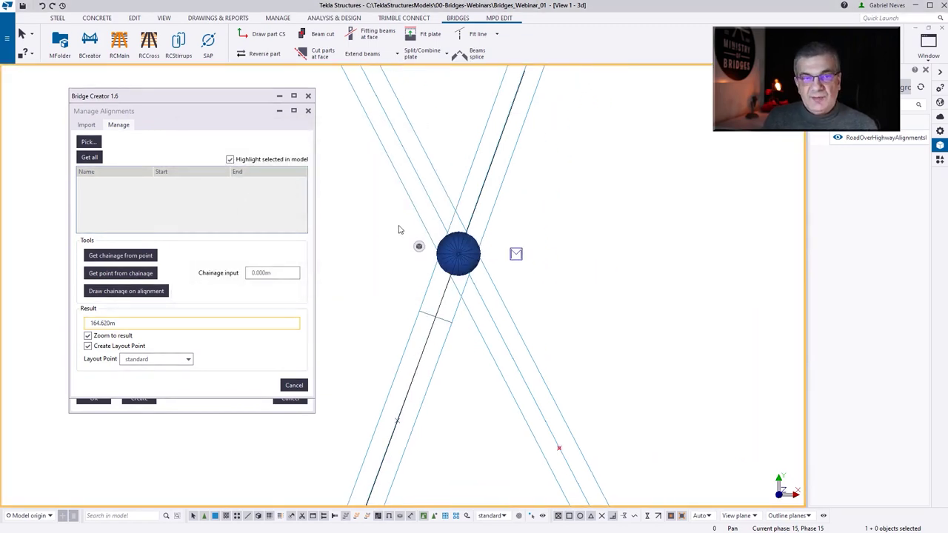
pyautogui.click(128, 256)
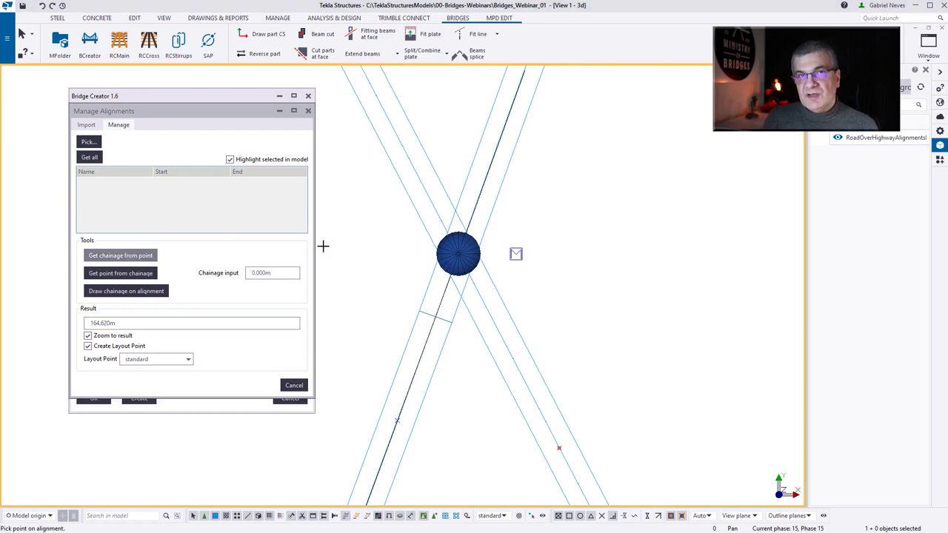
pyautogui.moveTo(322, 245); pyautogui.dragTo(366, 246, button='middle')
pyautogui.click(504, 254)
pyautogui.click(504, 253)
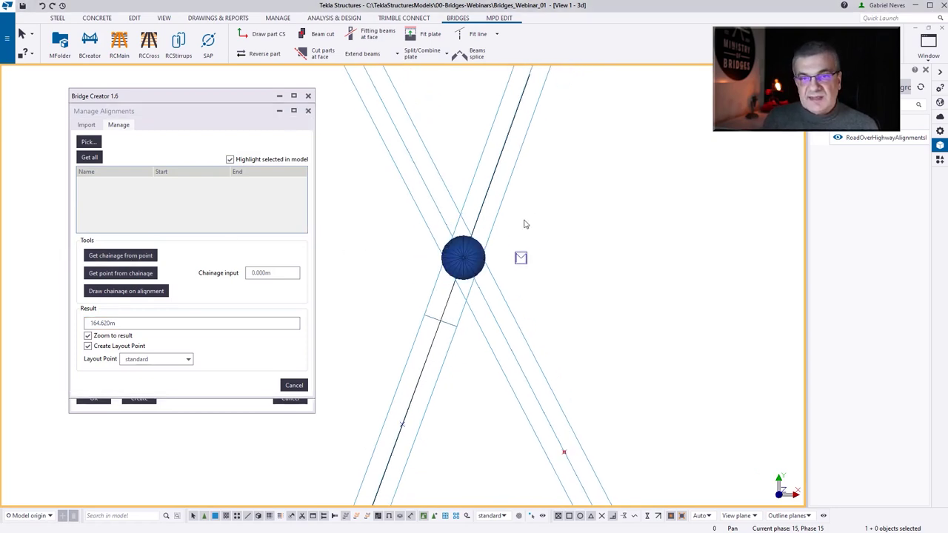
# Step: Hide the layout point and the ml_2 alignment, and get CL-TEST2's chainage at the intersection with a standard layout point
pyautogui.rightClick(561, 212)
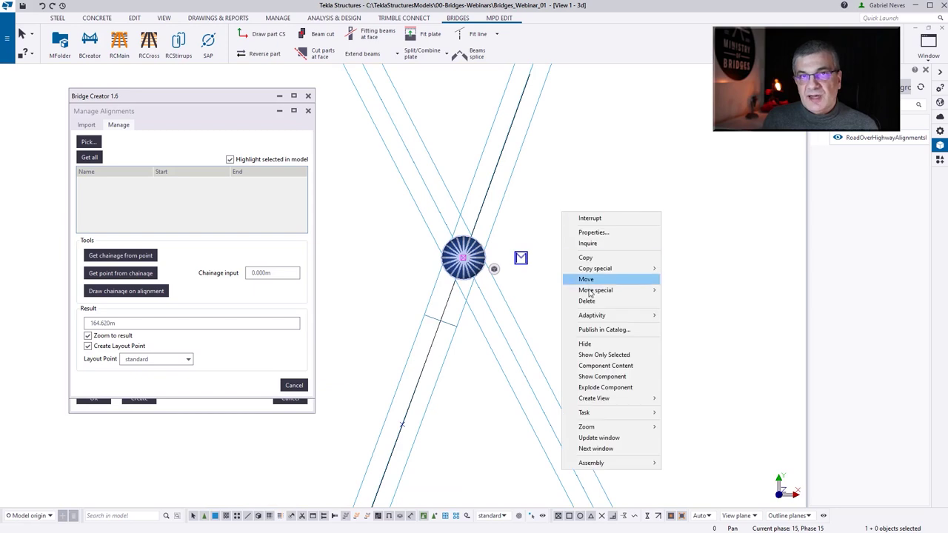
pyautogui.click(613, 344)
pyautogui.click(123, 256)
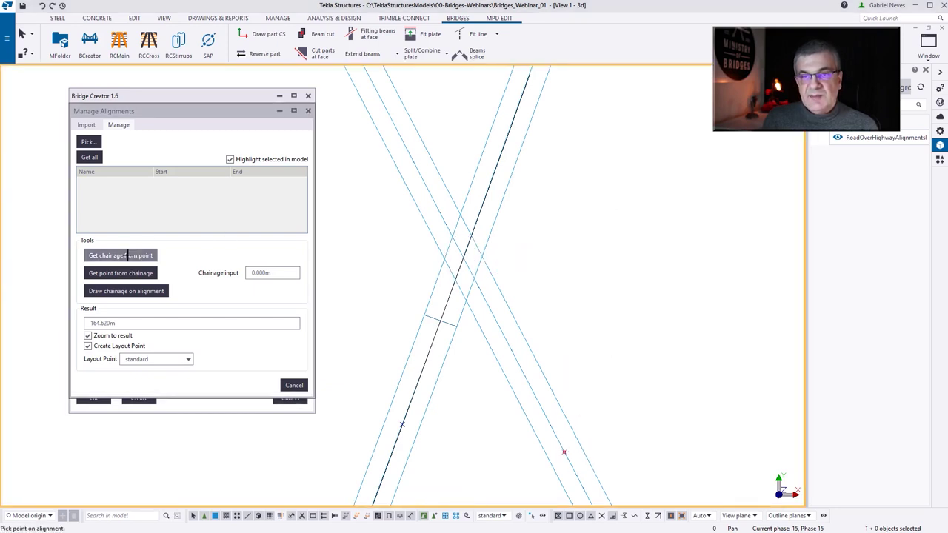
pyautogui.scroll(2, 433, 262)
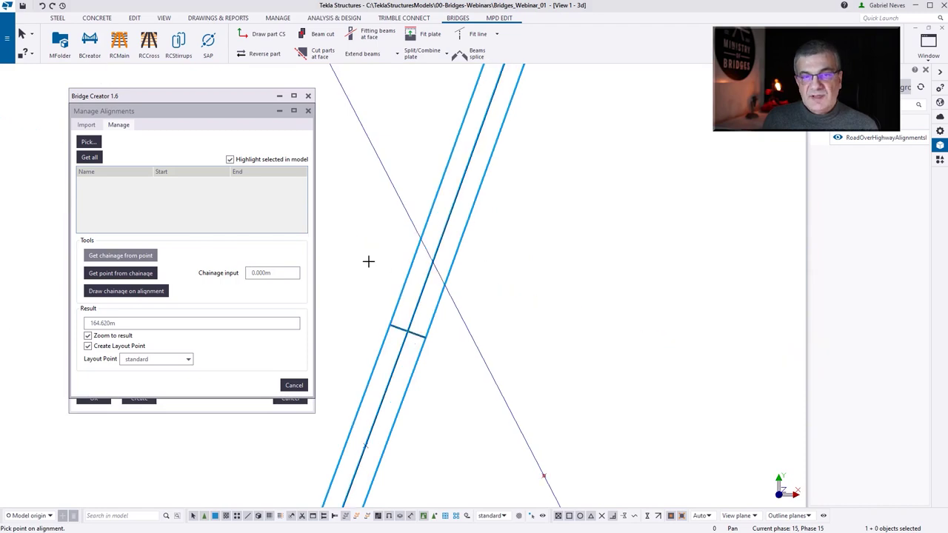
pyautogui.rightClick(368, 262)
pyautogui.click(415, 335)
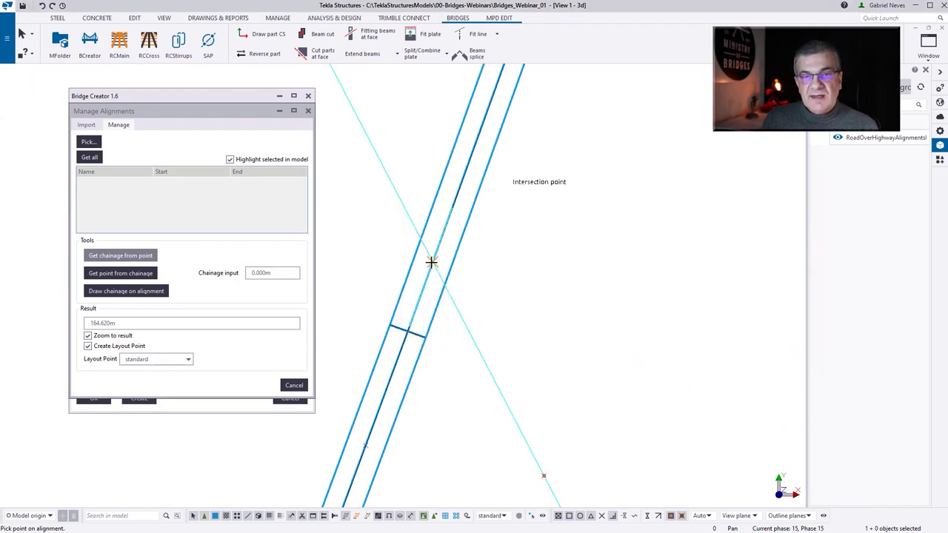
pyautogui.click(433, 262)
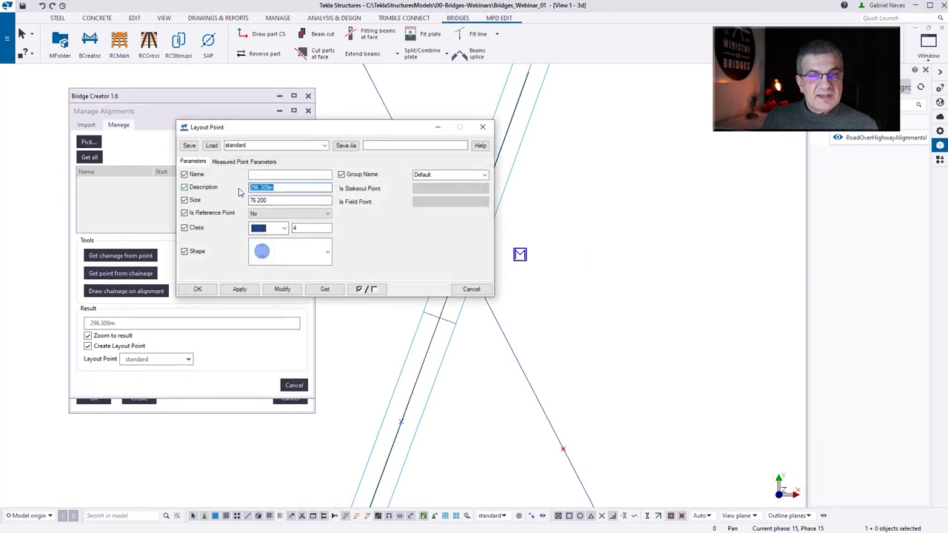
# Step: Redraw the view to restore the hidden objects, and draw the chainage marks on the ml_2 alignment again
pyautogui.rightClick(601, 210)
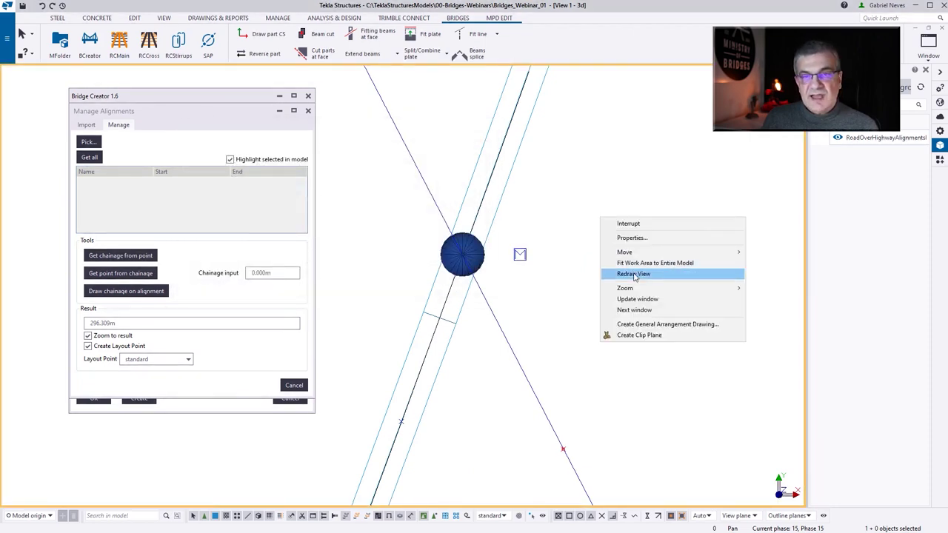
pyautogui.click(615, 273)
pyautogui.moveTo(620, 237)
pyautogui.mouseDown()
pyautogui.moveTo(498, 242)
pyautogui.moveTo(455, 220)
pyautogui.moveTo(466, 236)
pyautogui.moveTo(480, 217)
pyautogui.moveTo(483, 252)
pyautogui.moveTo(475, 234)
pyautogui.moveTo(487, 223)
pyautogui.mouseUp()
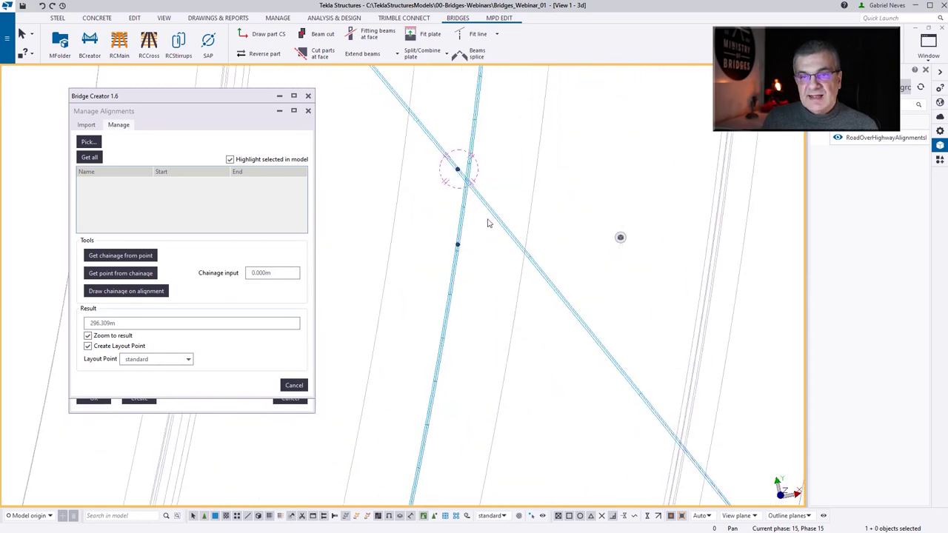
pyautogui.click(146, 291)
pyautogui.click(500, 271)
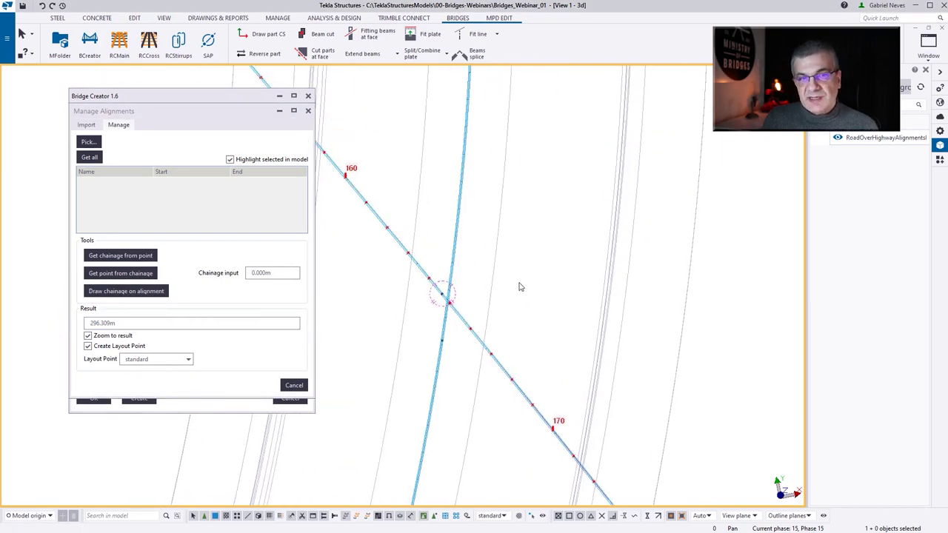
pyautogui.scroll(-3, 519, 286)
pyautogui.scroll(5, 533, 274)
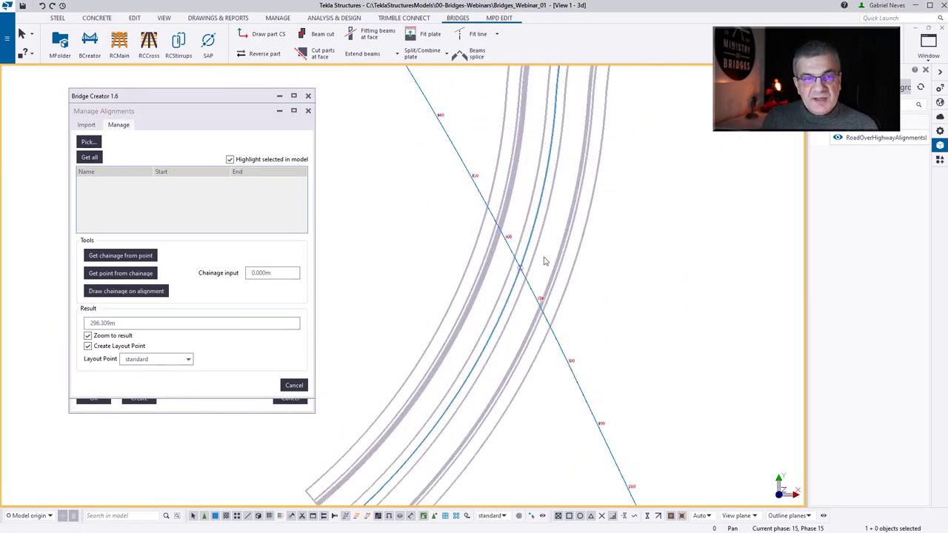
# Step: Create a standard layout point on ml_2 at chainage 142.15 m with zooming to the result off, and close the alignment management
pyautogui.click(227, 275)
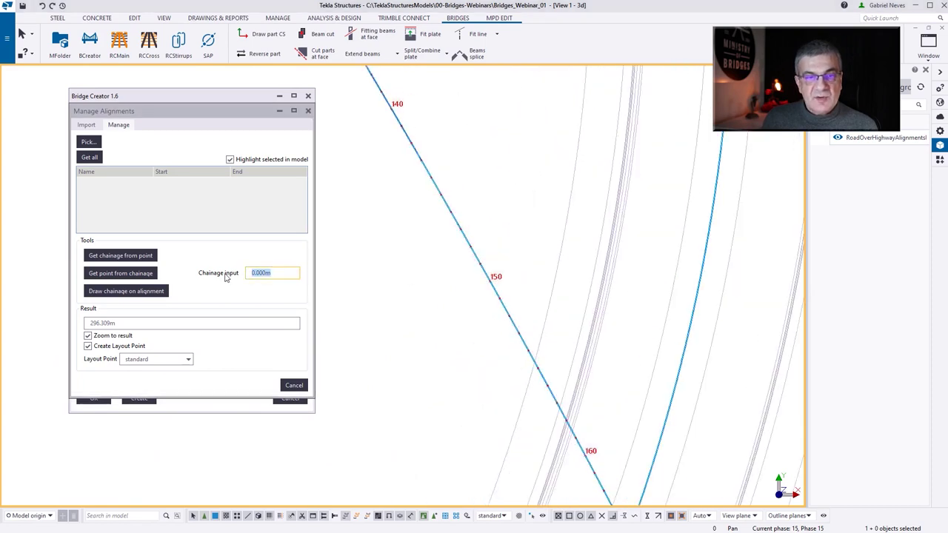
pyautogui.write('142.15')
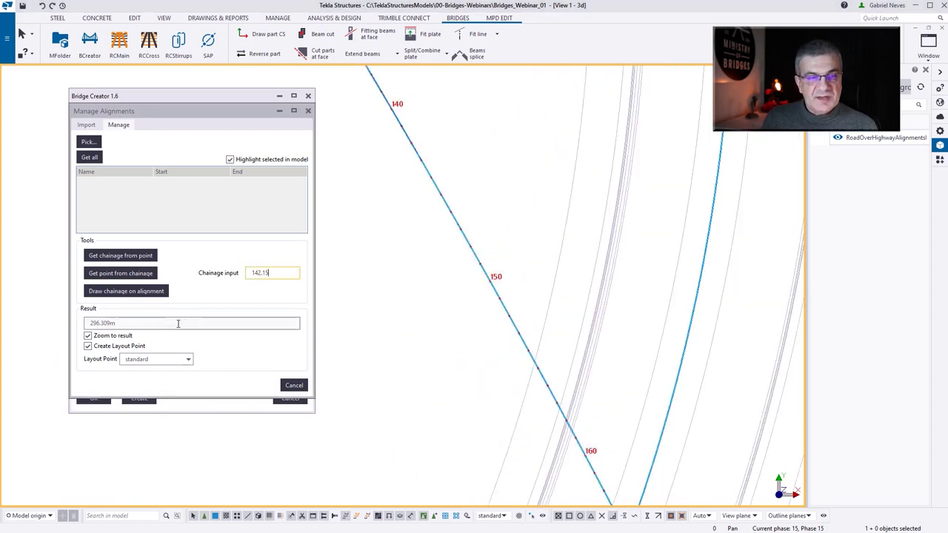
pyautogui.click(88, 336)
pyautogui.click(144, 274)
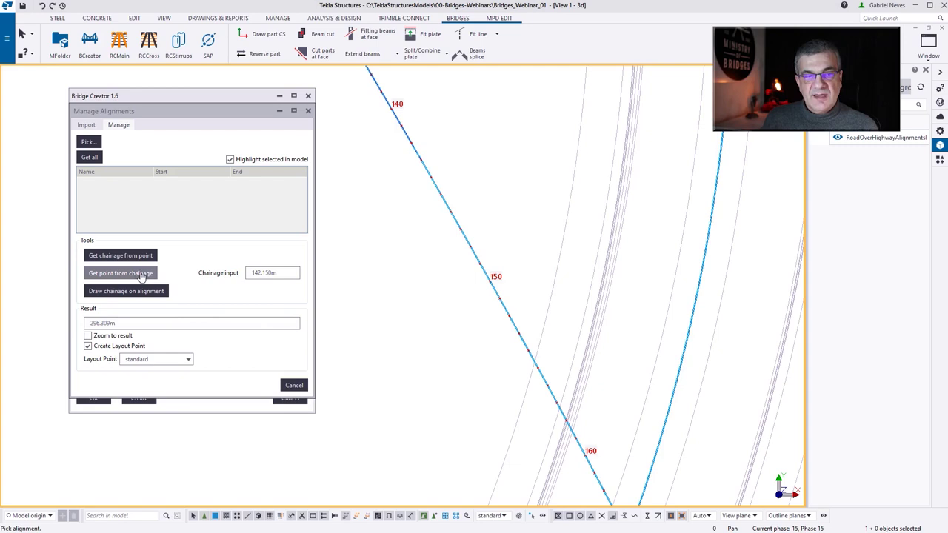
pyautogui.click(462, 244)
pyautogui.scroll(3, 419, 147)
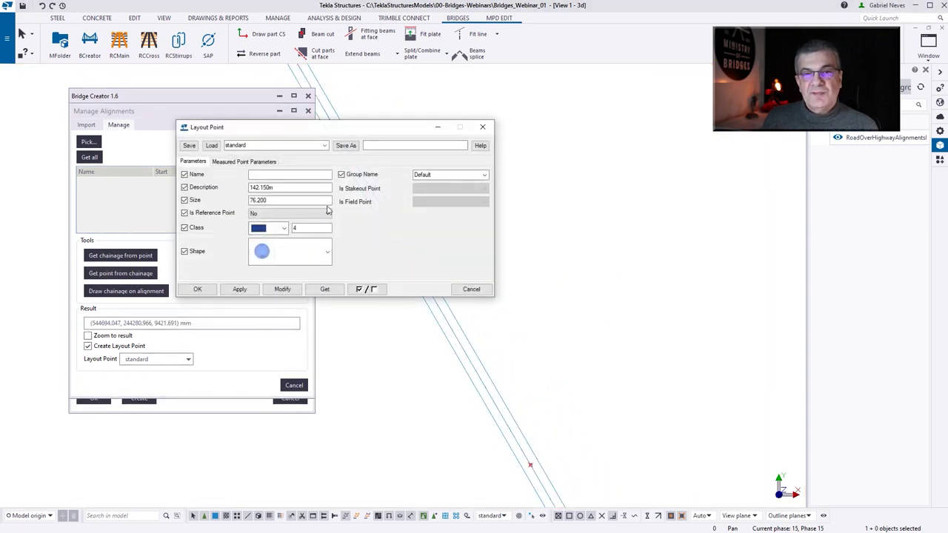
pyautogui.click(471, 288)
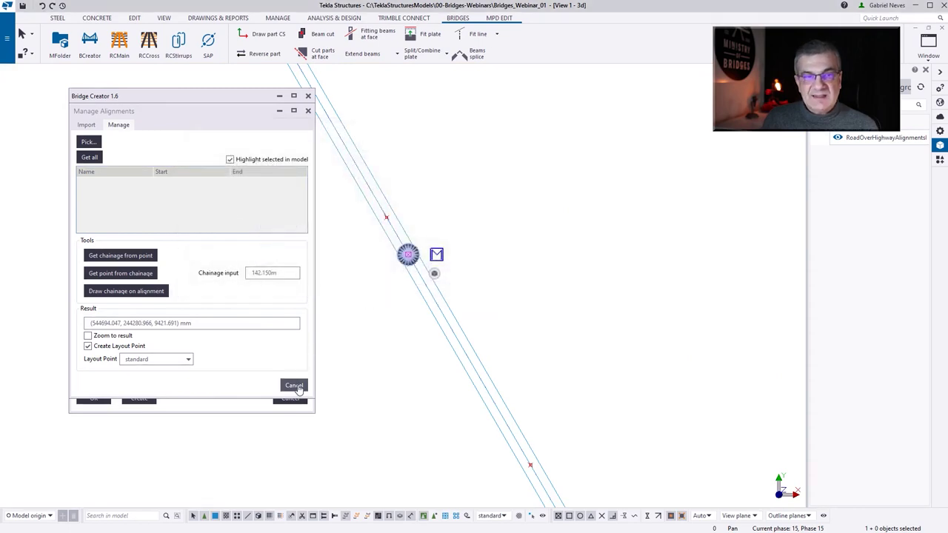
pyautogui.click(295, 386)
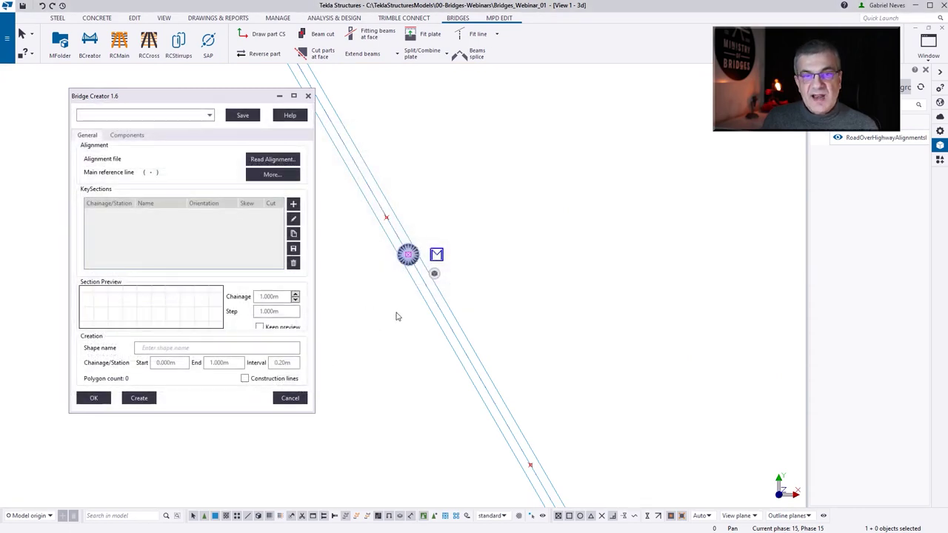
# Step: Open the shape catalog beside the model and examine the shapes CL-TEST2, TEST-01, TEST-02 and ml_2
pyautogui.keyDown('ctrl'); pyautogui.moveTo(556, 263); pyautogui.dragTo(448, 275, button='middle'); pyautogui.keyUp('ctrl')
pyautogui.scroll(-5, 445, 267)
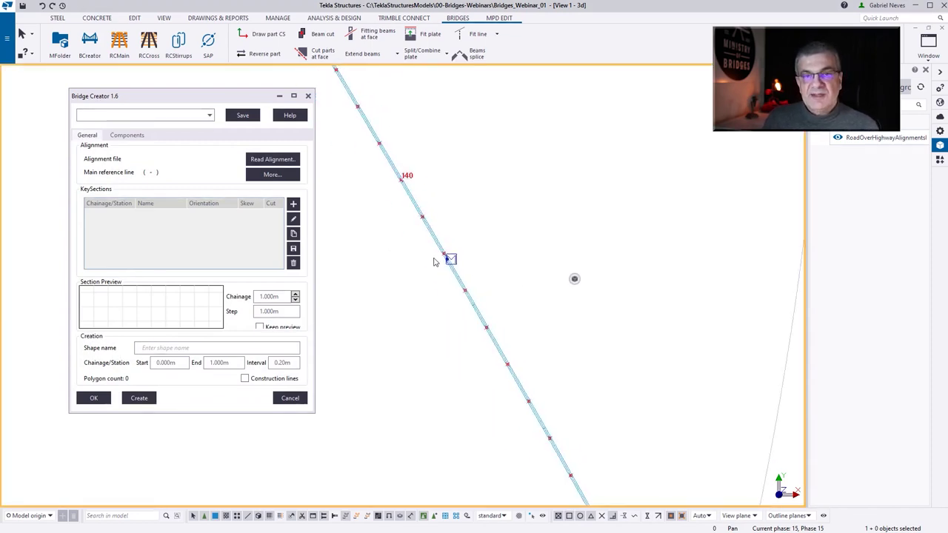
pyautogui.scroll(-5, 430, 256)
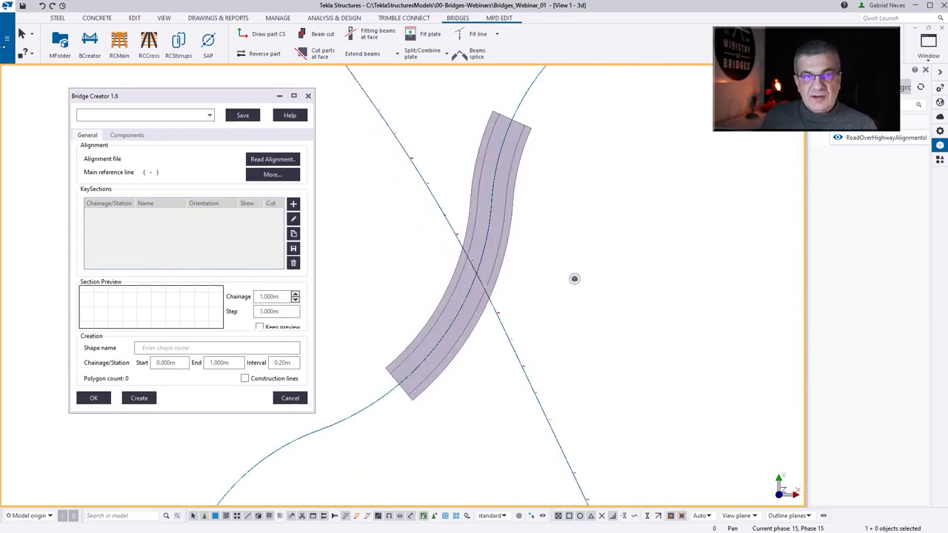
pyautogui.click(8, 37)
pyautogui.moveTo(53, 259)
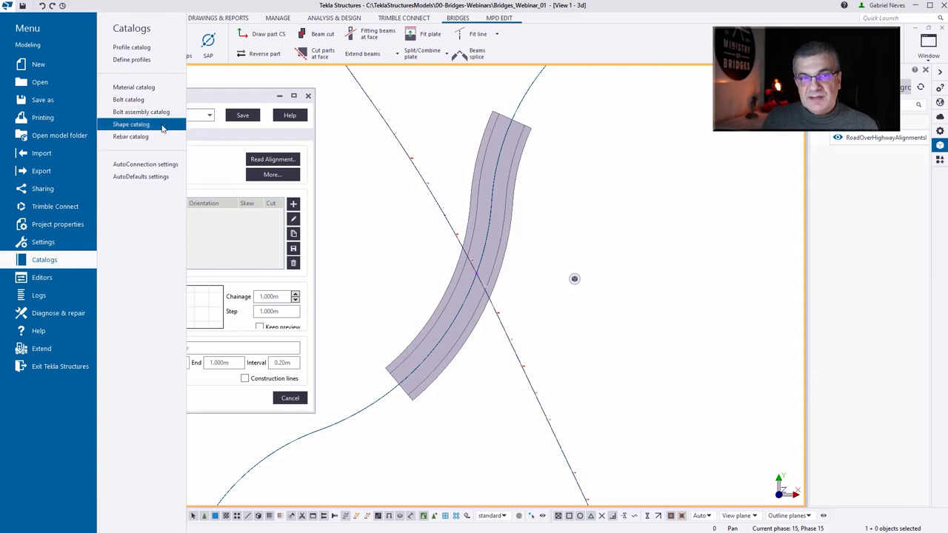
pyautogui.click(149, 125)
pyautogui.click(263, 161)
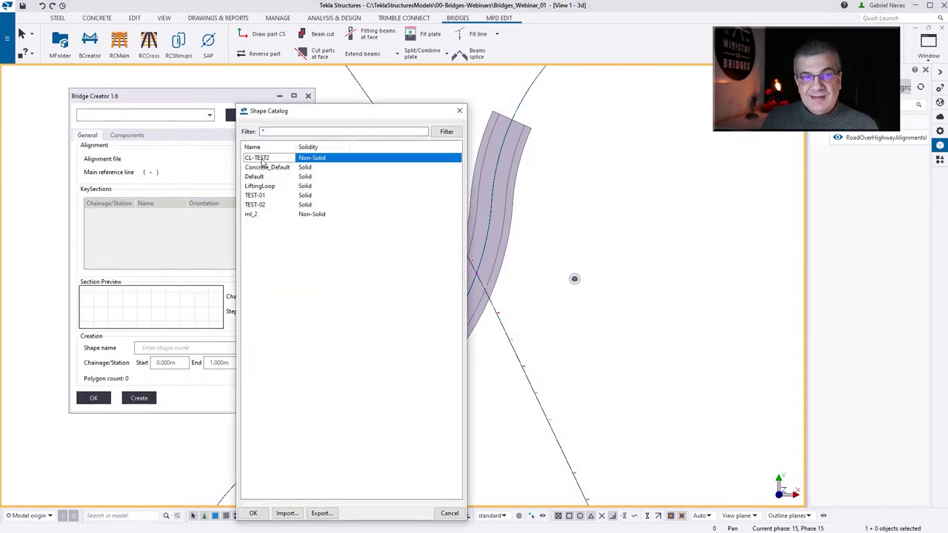
pyautogui.click(276, 195)
pyautogui.click(274, 205)
pyautogui.click(326, 215)
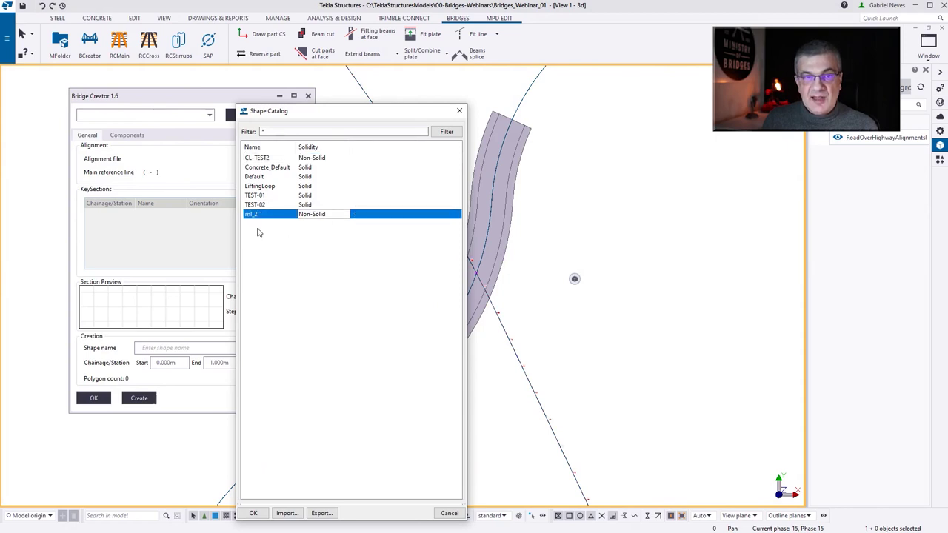
pyautogui.moveTo(387, 116); pyautogui.dragTo(218, 100)
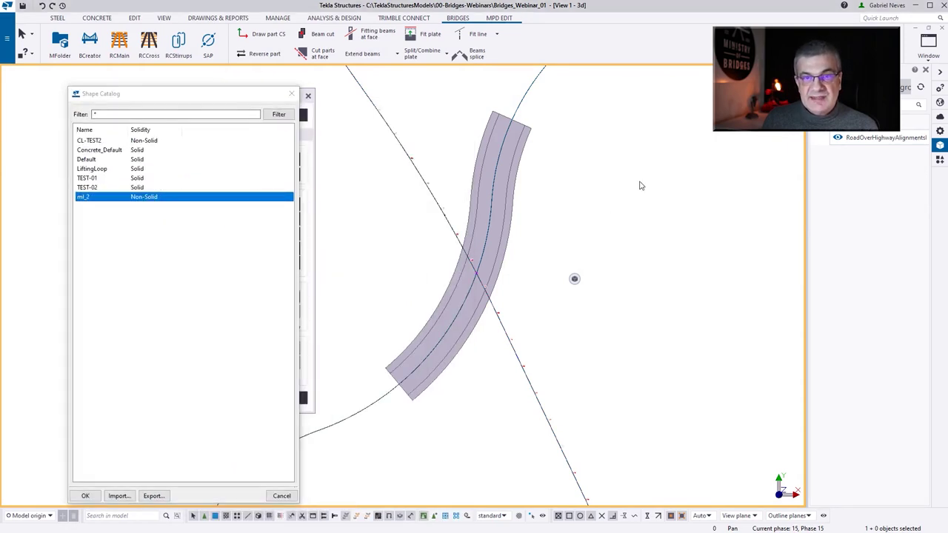
# Step: With the road alignment reference model hidden, delete all decks, alignments and layout points, and save the model
pyautogui.scroll(-4, 496, 215)
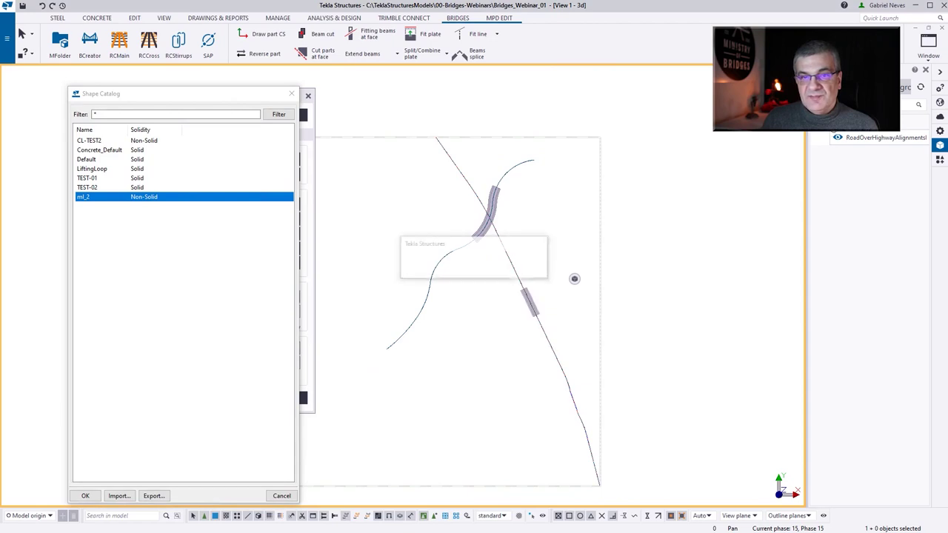
pyautogui.scroll(-2, 555, 242)
pyautogui.moveTo(407, 156); pyautogui.dragTo(602, 423)
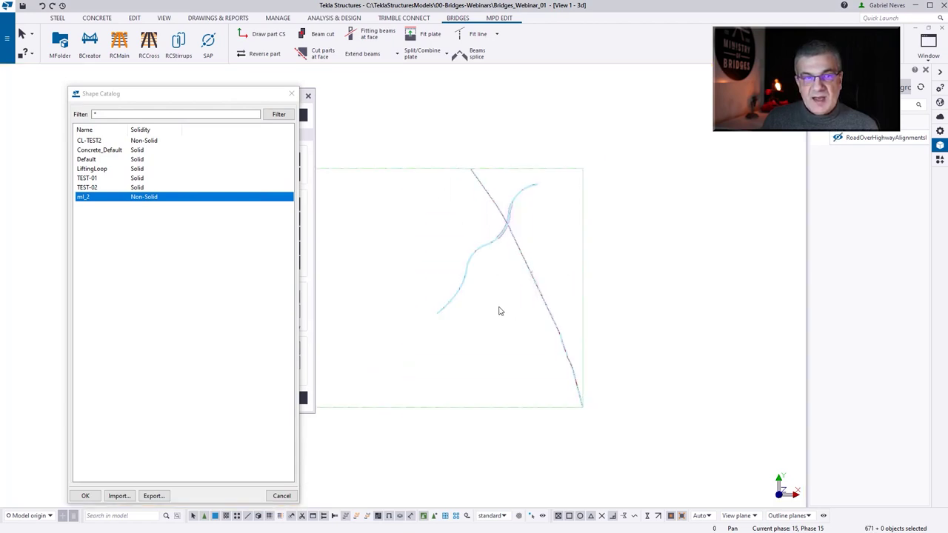
pyautogui.press('Delete')
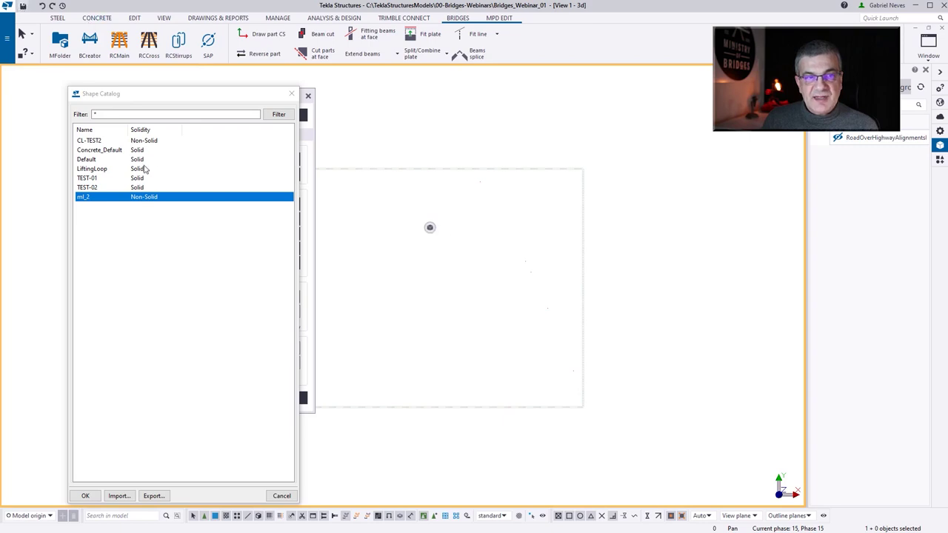
pyautogui.hotkey('ctrl', 's')
# Step: Delete the shapes TEST-01, TEST-02, ml_2 and CL-TEST2 from the shape catalog and close it
pyautogui.click(104, 180)
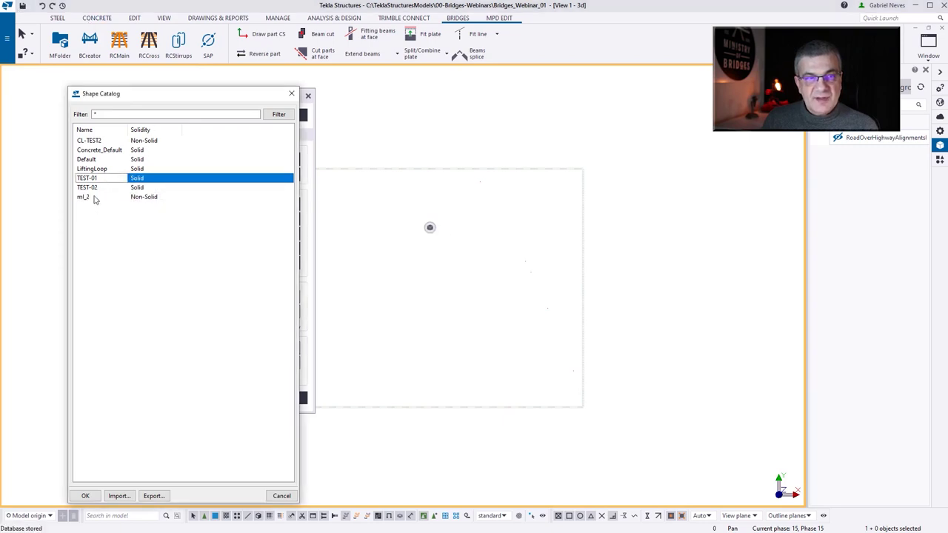
pyautogui.keyDown('shift'); pyautogui.click(94, 199); pyautogui.keyUp('shift')
pyautogui.press('Delete')
pyautogui.press('Return')
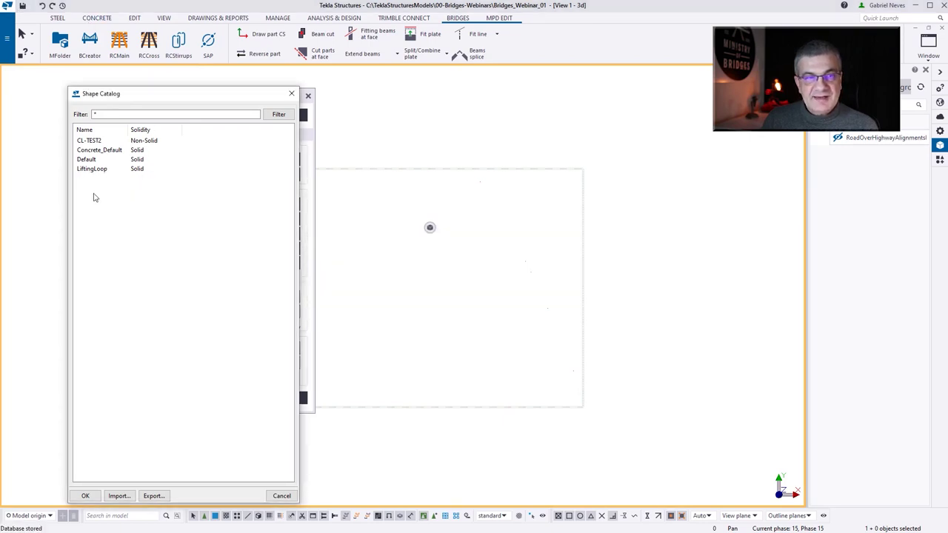
pyautogui.click(92, 141)
pyautogui.press('Delete')
pyautogui.press('Return')
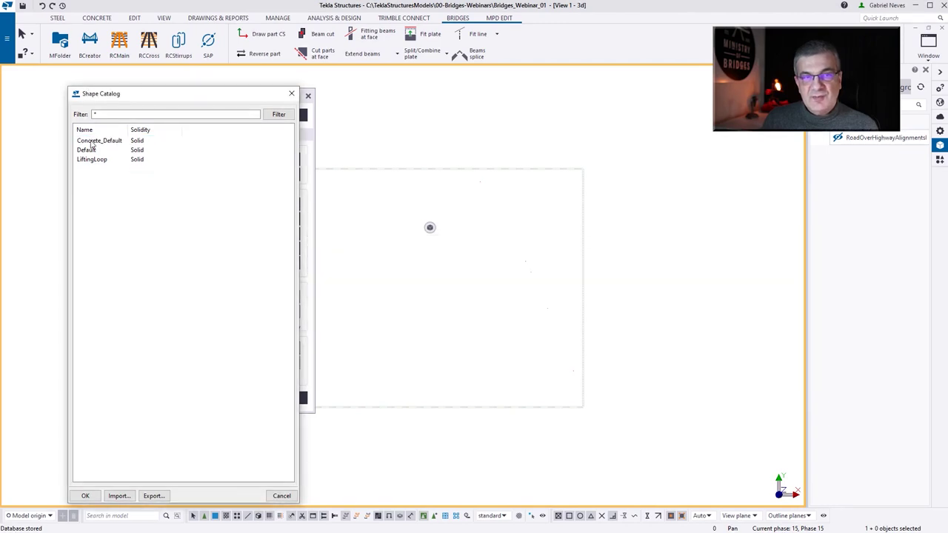
pyautogui.click(291, 93)
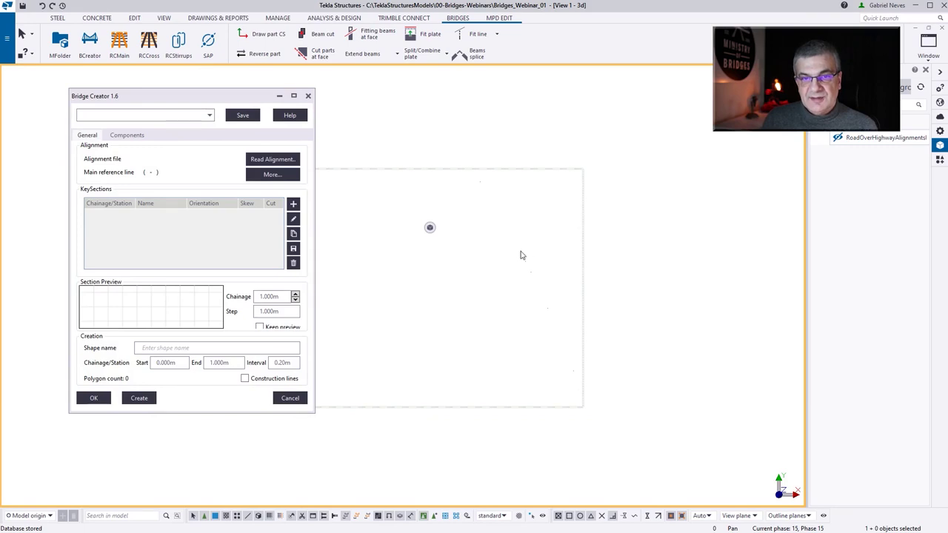
# Step: Show the RoadOverHighwayAlignments reference model again and close Bridge Creator
pyautogui.click(838, 137)
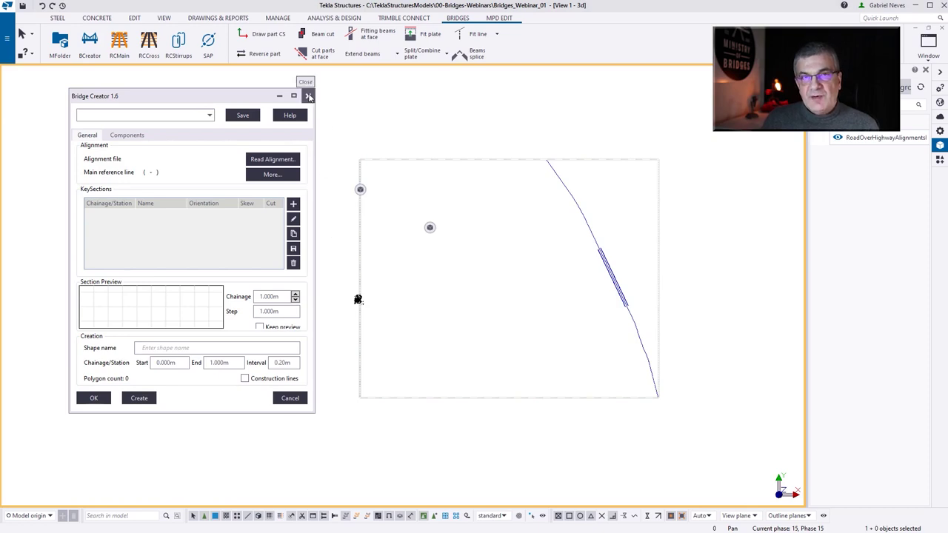
pyautogui.click(309, 96)
pyautogui.scroll(3, 766, 240)
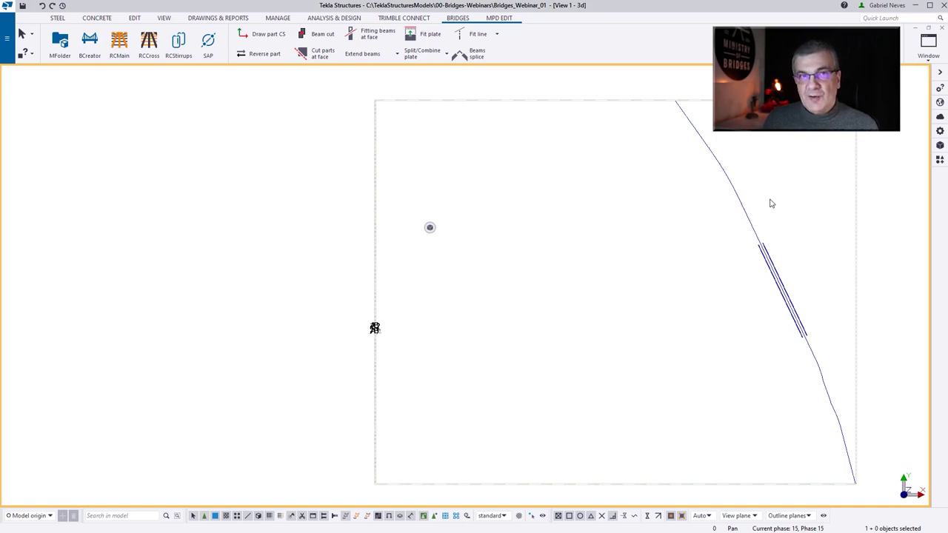
# Step: Switch to Rhino, launch Grasshopper and show its Tekla components
pyautogui.hotkey('alt', 'Tab')
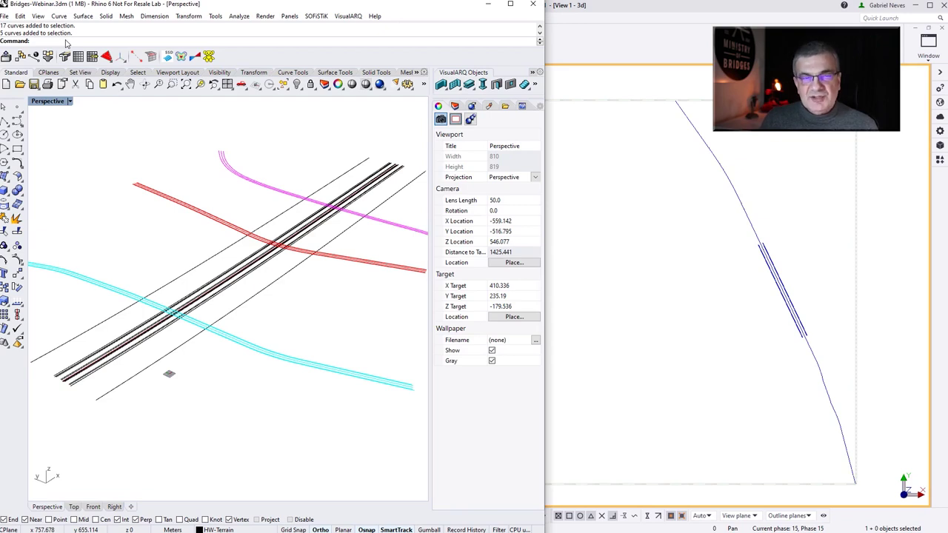
pyautogui.write('rasshopper')
pyautogui.press('Return')
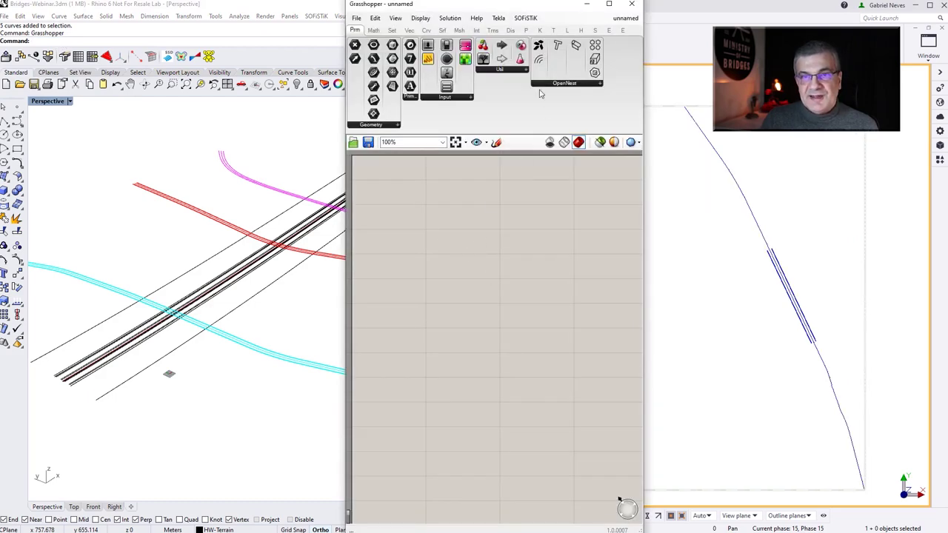
pyautogui.click(553, 30)
# Step: Place a Curve parameter on the canvas and copy it to get four Curve parameters arranged in a column
pyautogui.doubleClick(441, 239)
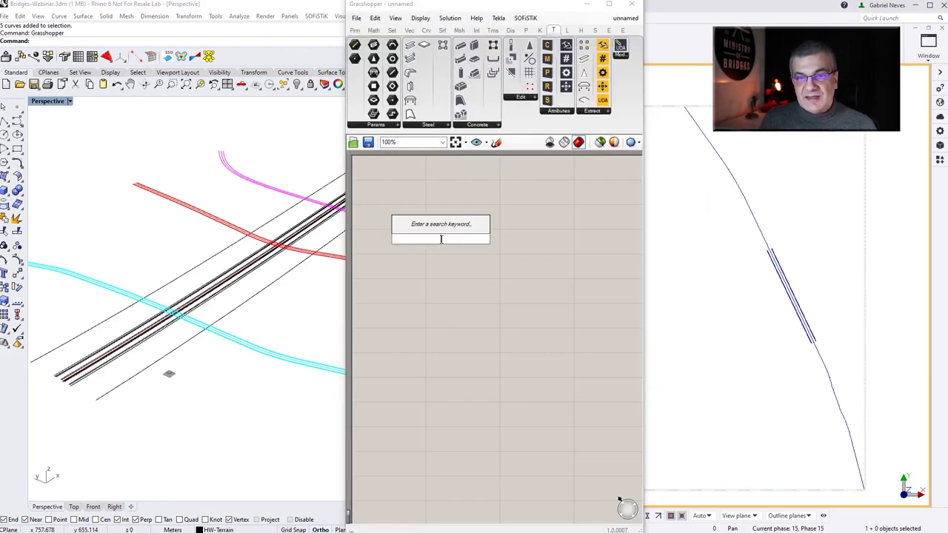
pyautogui.write('cur')
pyautogui.click(418, 201)
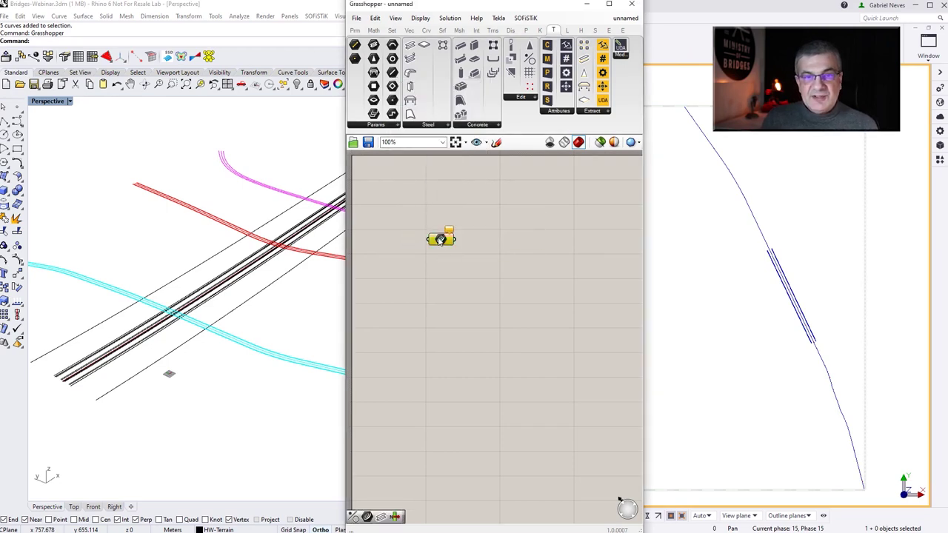
pyautogui.moveTo(443, 236); pyautogui.dragTo(420, 288)
pyautogui.hotkey('ctrl', 'c')
pyautogui.hotkey('ctrl', 'v')
pyautogui.hotkey('ctrl', 'v')
pyautogui.moveTo(418, 215)
pyautogui.mouseDown()
pyautogui.moveTo(419, 249)
pyautogui.moveTo(414, 231)
pyautogui.mouseUp()
# Step: Assign the black highway lines to the first Curve parameter and the cyan road curves to the second as multiple curves
pyautogui.moveTo(122, 410); pyautogui.dragTo(44, 337)
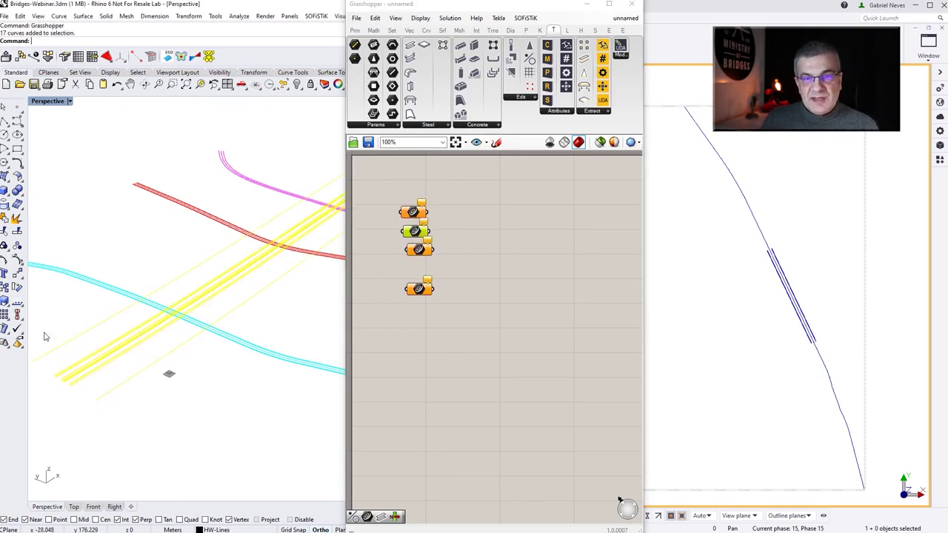
pyautogui.rightClick(415, 213)
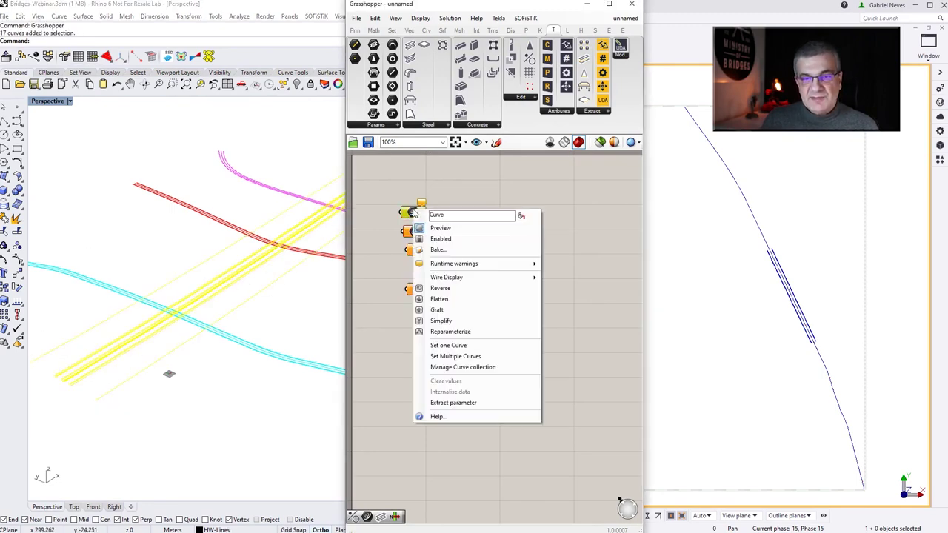
pyautogui.click(460, 357)
pyautogui.moveTo(121, 251); pyautogui.dragTo(114, 275)
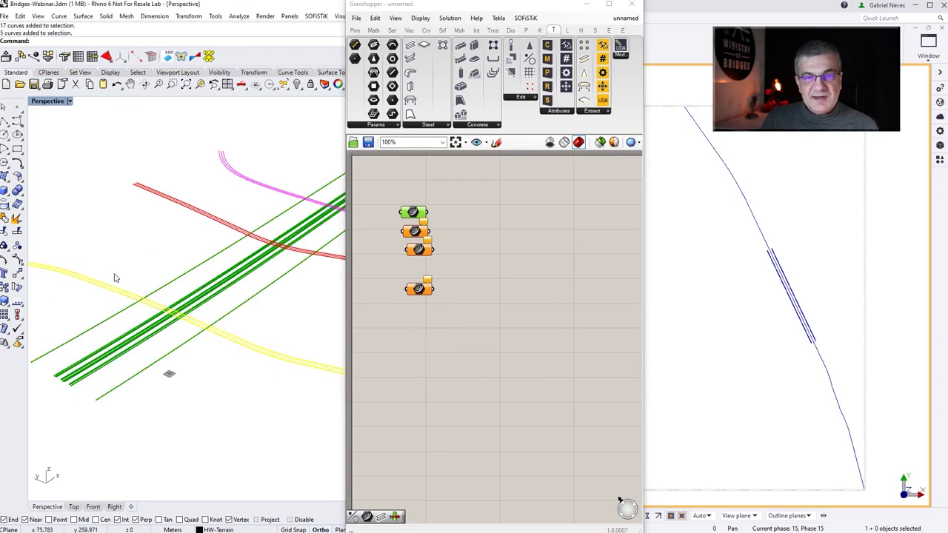
pyautogui.rightClick(413, 231)
pyautogui.click(461, 378)
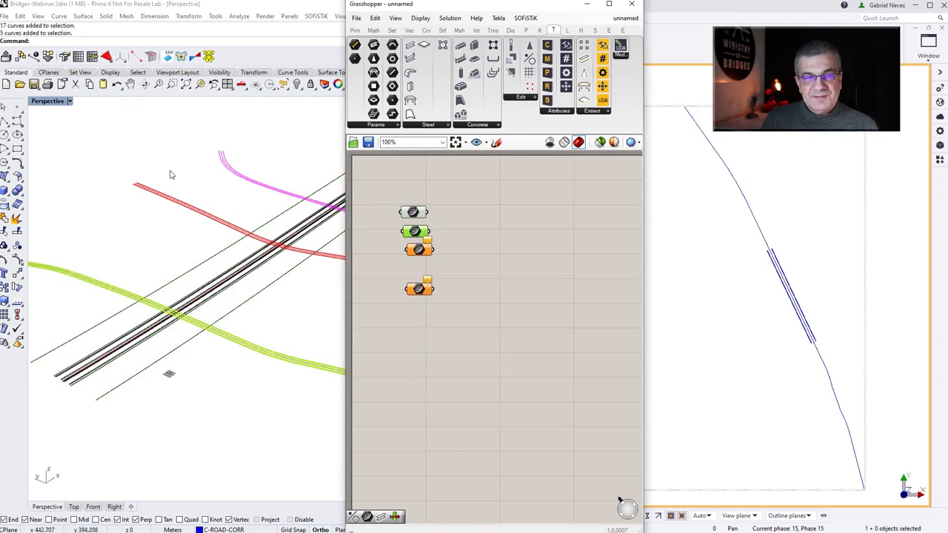
# Step: Assign the red road curves to the third Curve parameter and the magenta road curves to the fourth as multiple curves
pyautogui.rightClick(419, 252)
pyautogui.click(461, 399)
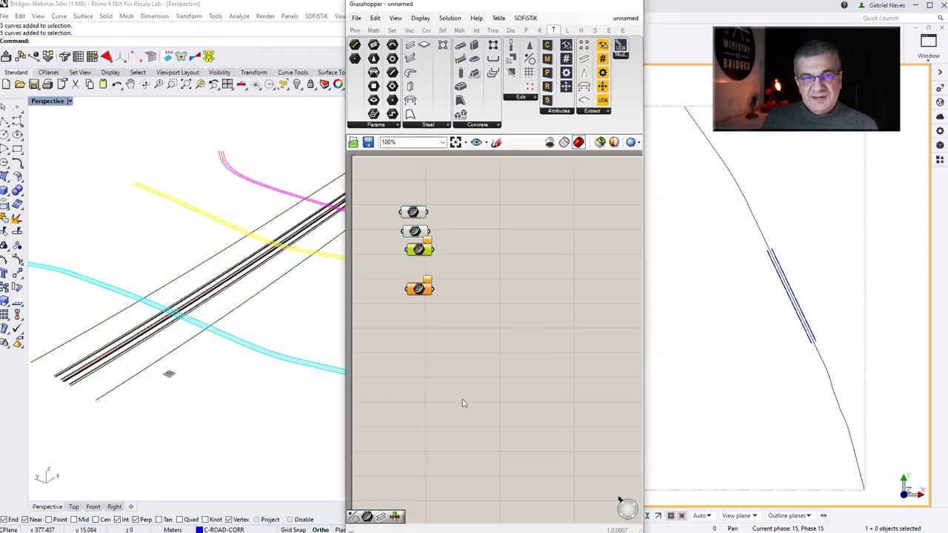
pyautogui.moveTo(255, 180); pyautogui.dragTo(203, 148)
pyautogui.press('Return')
pyautogui.rightClick(420, 291)
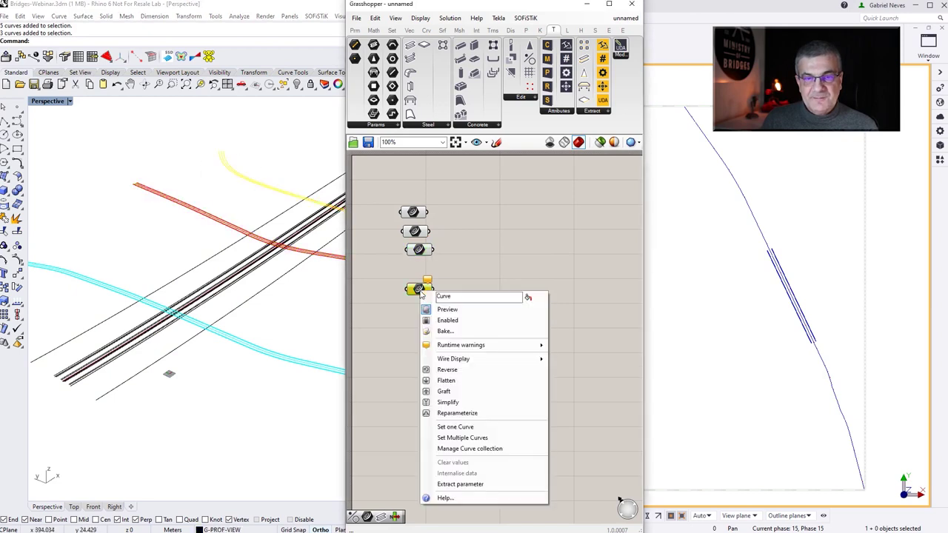
pyautogui.click(474, 438)
pyautogui.click(489, 280)
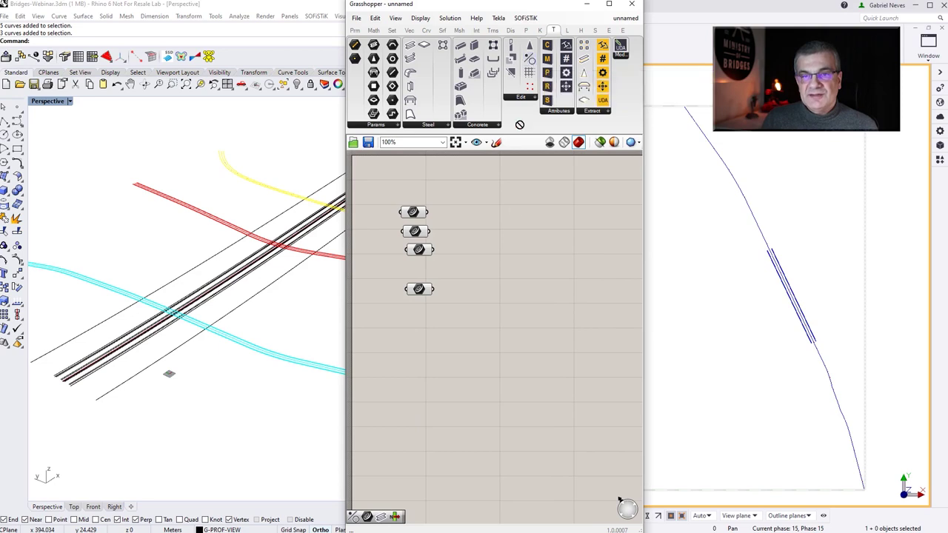
# Step: Add a Tekla Construction Object component and a number slider with the range 1<10 to the canvas
pyautogui.moveTo(518, 72); pyautogui.dragTo(555, 214)
pyautogui.click(520, 218)
pyautogui.doubleClick(507, 279)
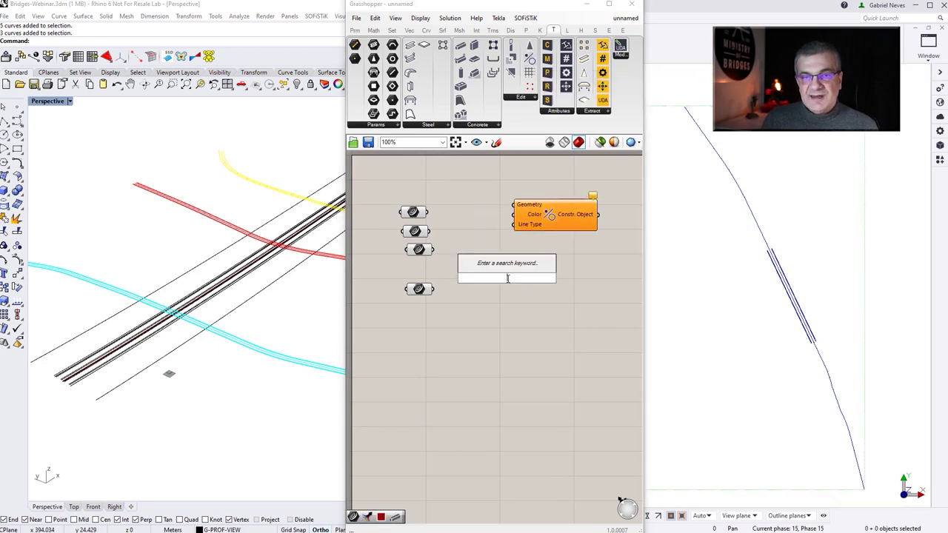
pyautogui.write('1')
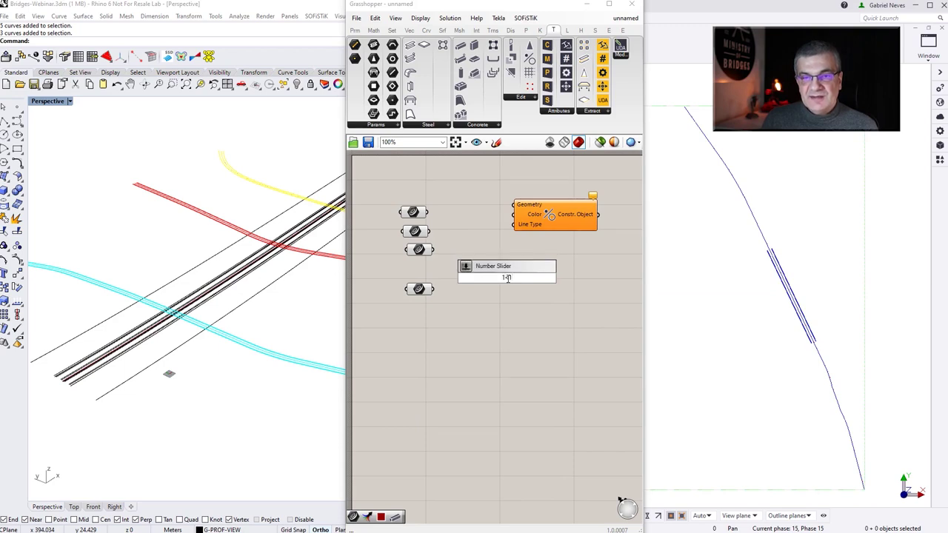
pyautogui.write('<10')
pyautogui.press('Return')
# Step: Connect the number slider to the Color input of the Construction Object component and line the slider up beside it
pyautogui.scroll(-3, 517, 247)
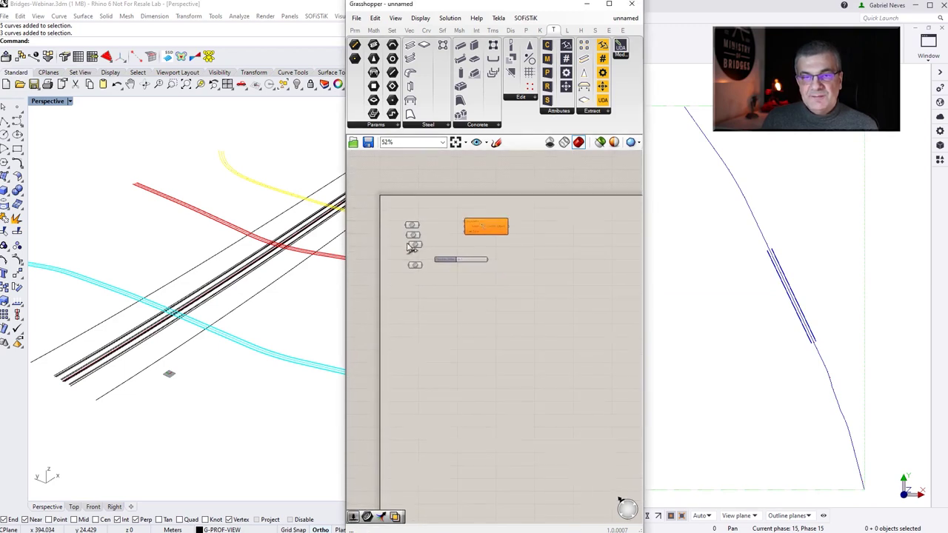
pyautogui.scroll(3, 517, 246)
pyautogui.moveTo(517, 247); pyautogui.dragTo(548, 257)
pyautogui.moveTo(470, 266); pyautogui.dragTo(503, 255)
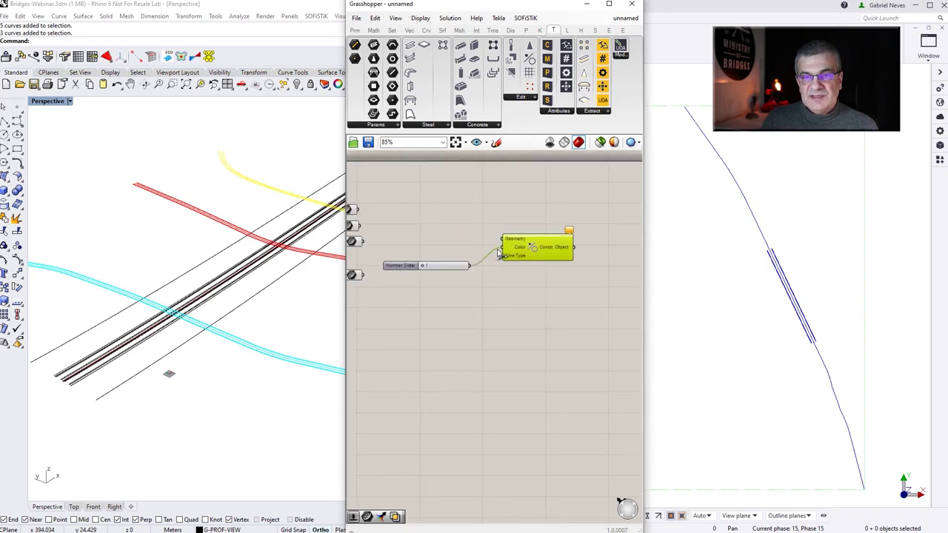
pyautogui.moveTo(405, 269); pyautogui.dragTo(420, 252)
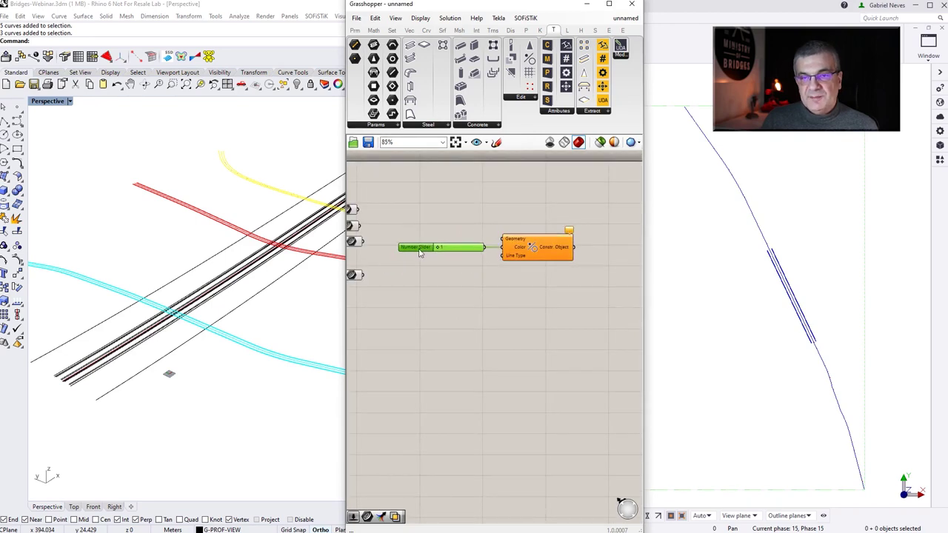
pyautogui.rightClick(520, 258)
pyautogui.click(541, 318)
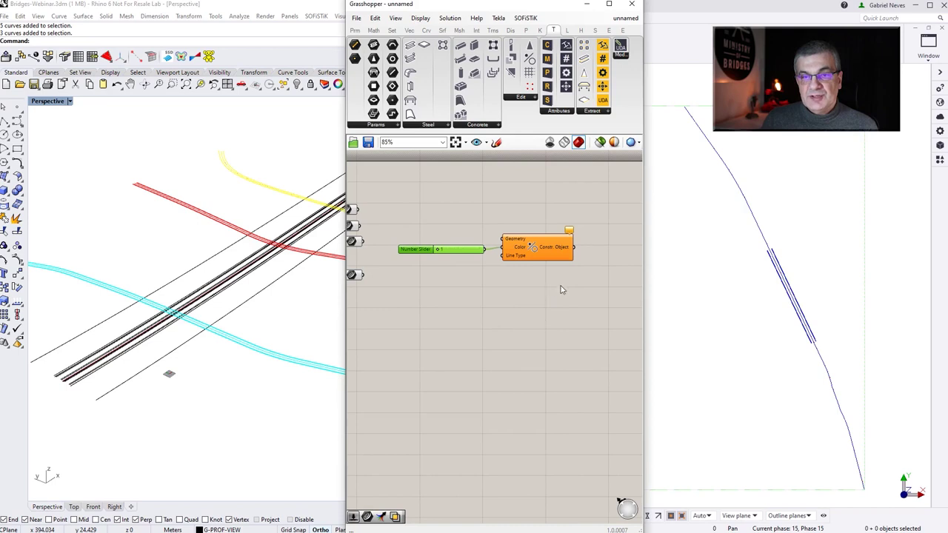
# Step: Duplicate the slider and Construction Object pair until there are four pairs stacked in a column
pyautogui.scroll(-1, 561, 290)
pyautogui.hotkey('ctrl', 'a')
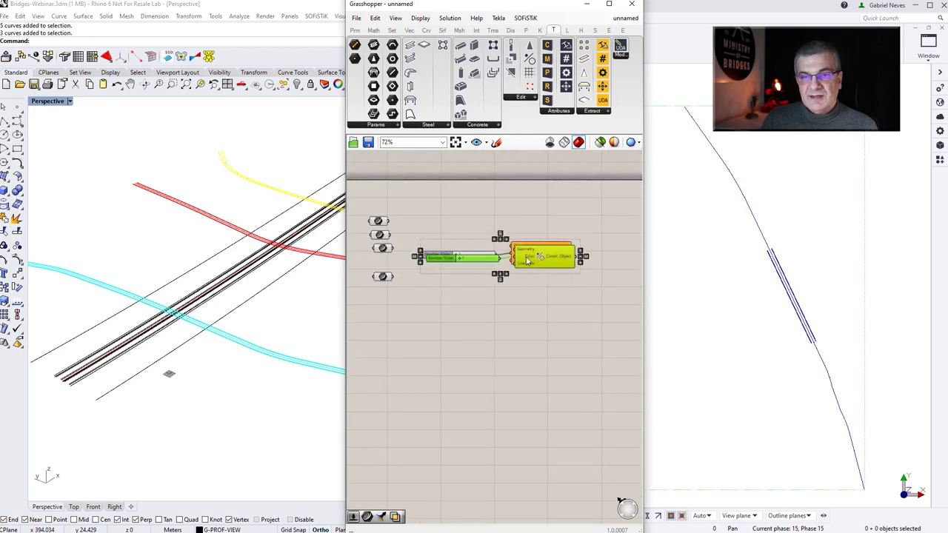
pyautogui.keyDown('alt'); pyautogui.moveTo(523, 260); pyautogui.dragTo(548, 354); pyautogui.keyUp('alt')
pyautogui.moveTo(578, 216); pyautogui.dragTo(489, 399)
pyautogui.moveTo(557, 260); pyautogui.dragTo(557, 221)
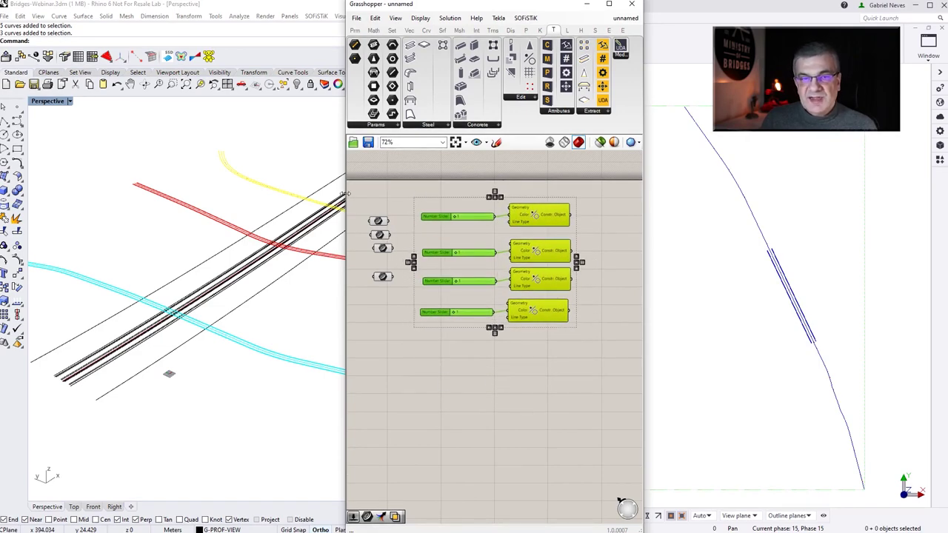
# Step: Widen the Grasshopper window and connect the first Curve parameter to the Geometry input of the topmost Construction Object component
pyautogui.moveTo(345, 193); pyautogui.dragTo(222, 192)
pyautogui.scroll(2, 264, 213)
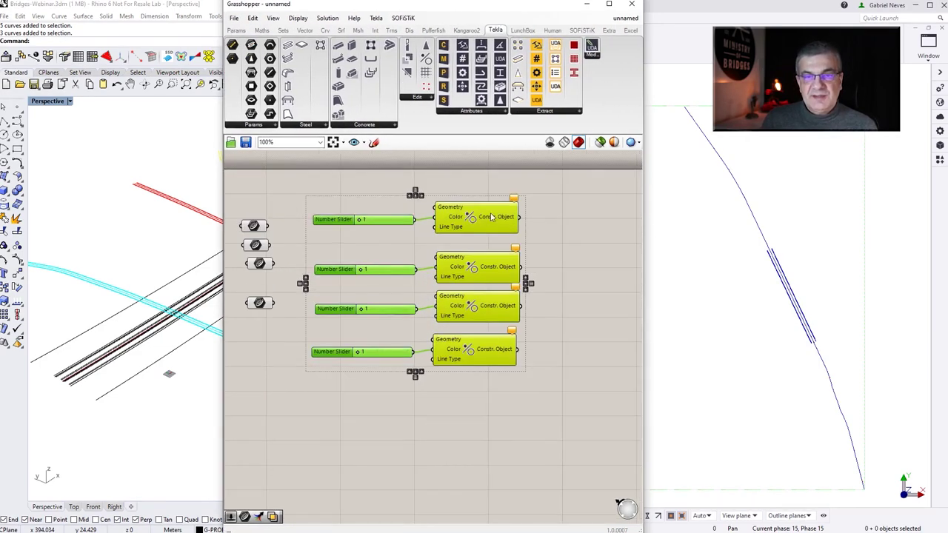
pyautogui.click(795, 258)
pyautogui.scroll(-2, 829, 257)
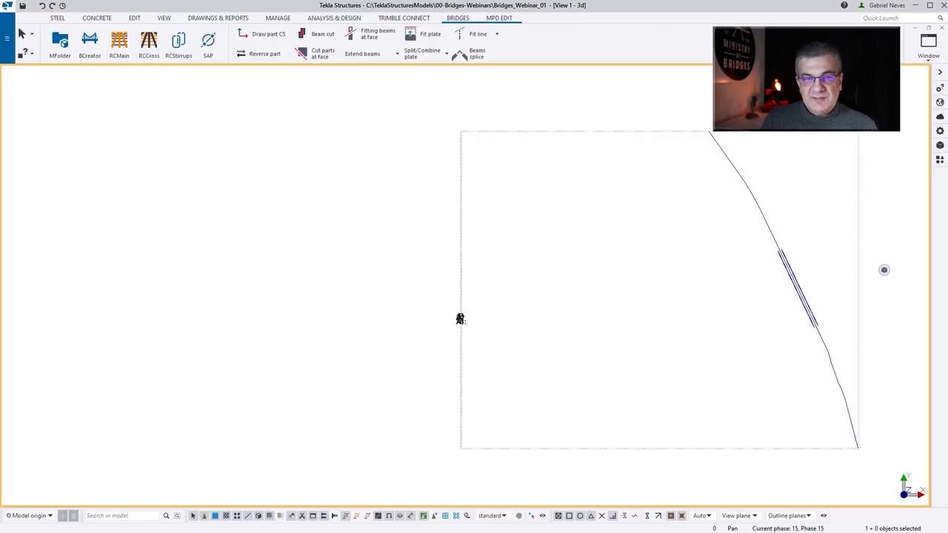
pyautogui.hotkey('alt', 'Tab')
pyautogui.scroll(-5, 775, 271)
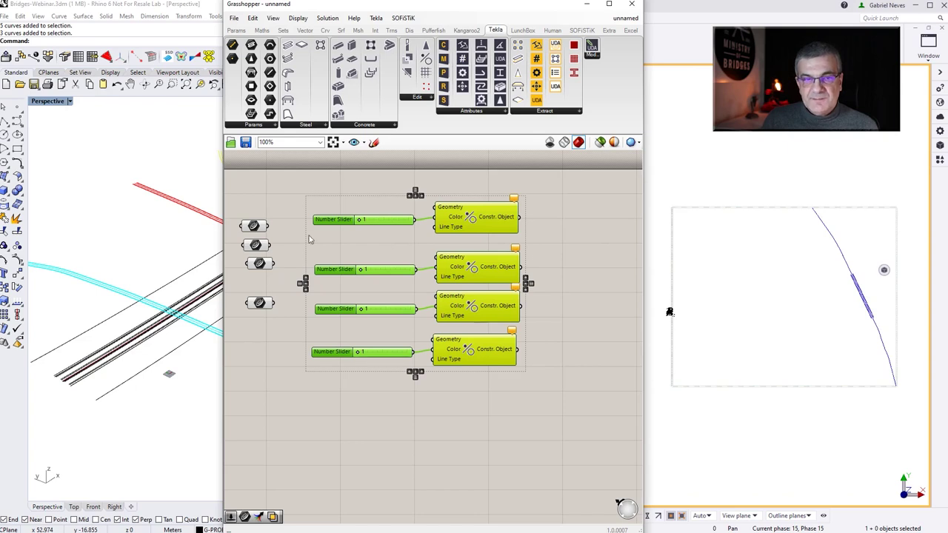
pyautogui.click(268, 226)
pyautogui.click(259, 228)
pyautogui.moveTo(268, 226); pyautogui.dragTo(435, 206)
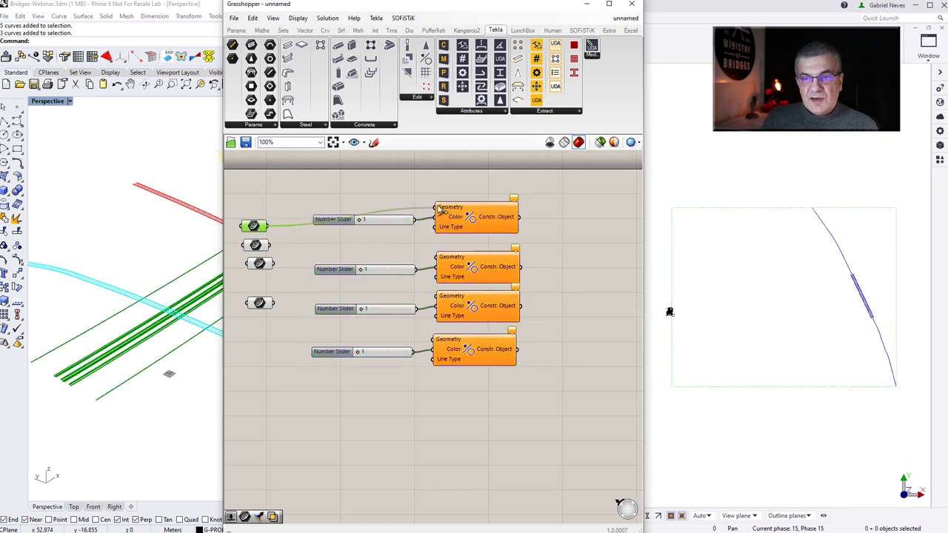
pyautogui.click(504, 217)
# Step: Connect the second Curve parameter to the second component's Geometry with color 2, and set the first component's color to 9
pyautogui.moveTo(360, 269); pyautogui.dragTo(368, 270)
pyautogui.moveTo(271, 246); pyautogui.dragTo(437, 258)
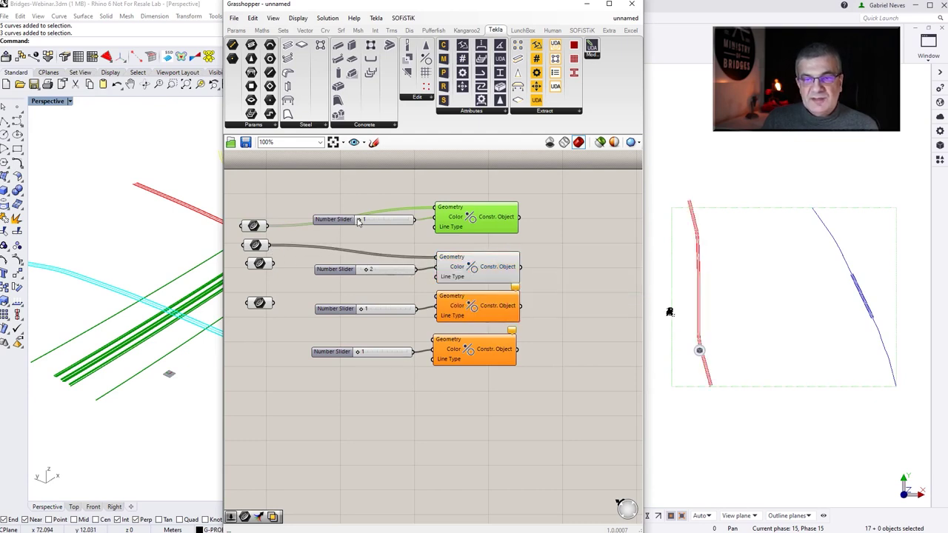
pyautogui.moveTo(358, 221); pyautogui.dragTo(400, 228)
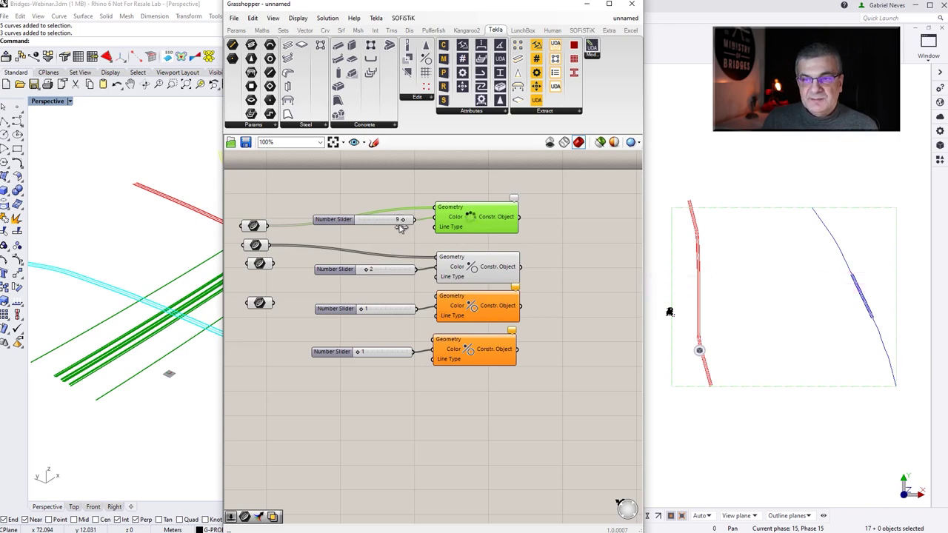
pyautogui.click(397, 238)
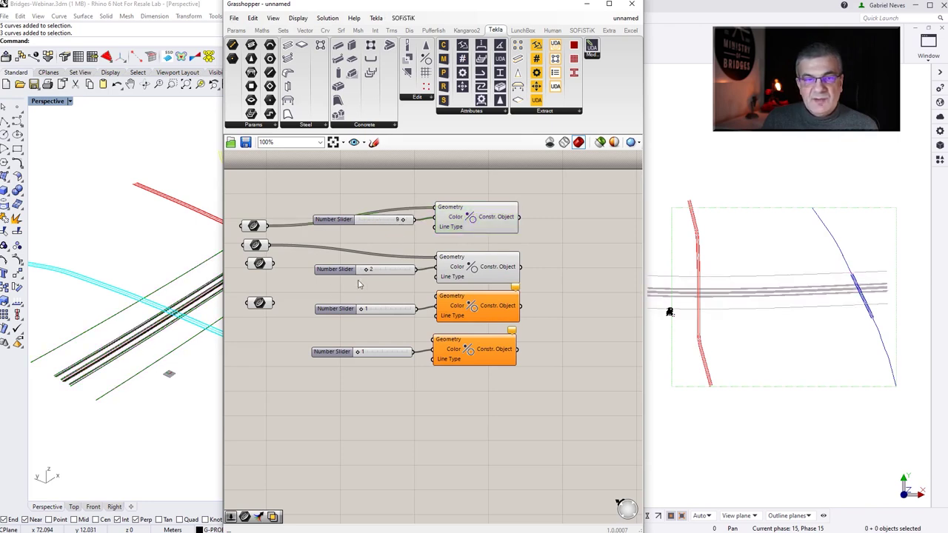
# Step: Connect the third and fourth Curve parameters to the Geometry inputs of the remaining components, using colors 4 and 7 respectively
pyautogui.moveTo(342, 291); pyautogui.dragTo(435, 296)
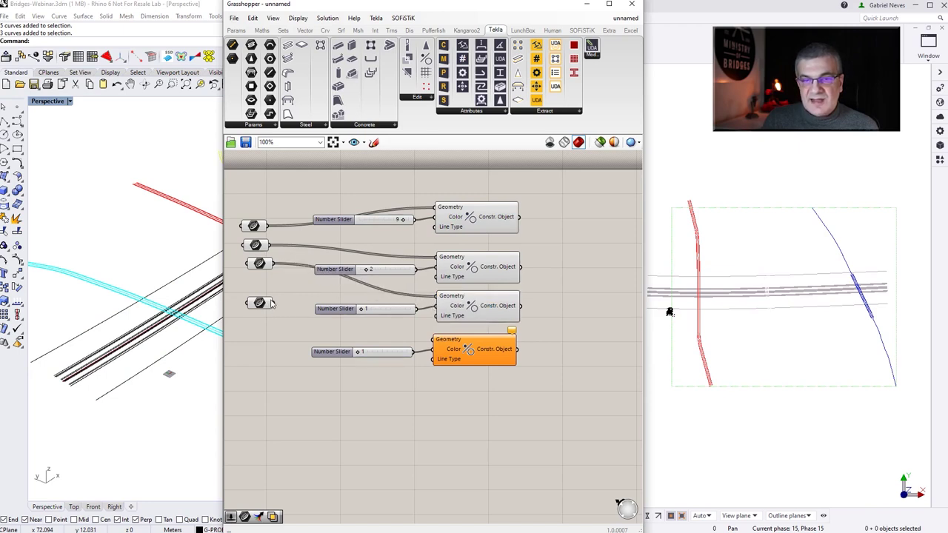
pyautogui.moveTo(272, 303); pyautogui.dragTo(433, 339)
pyautogui.moveTo(363, 311); pyautogui.dragTo(379, 312)
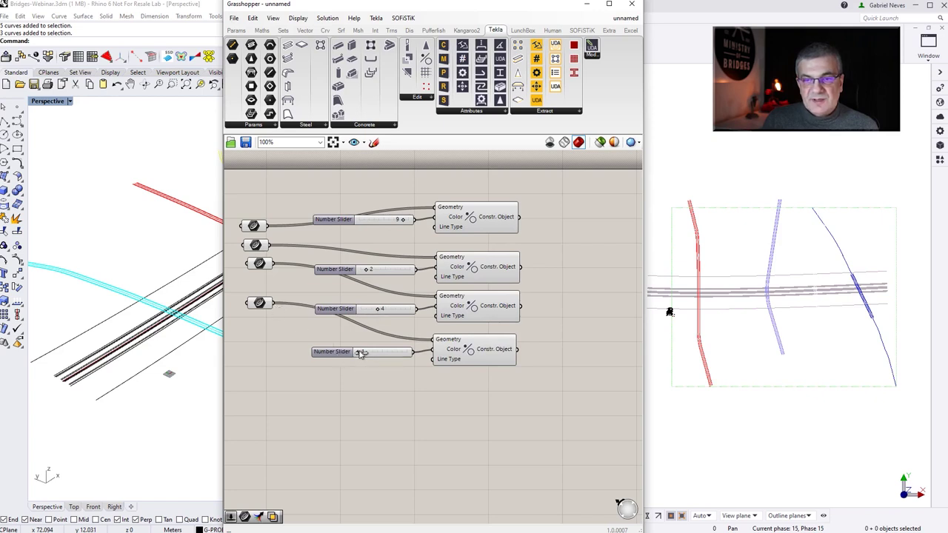
pyautogui.moveTo(361, 354); pyautogui.dragTo(393, 353)
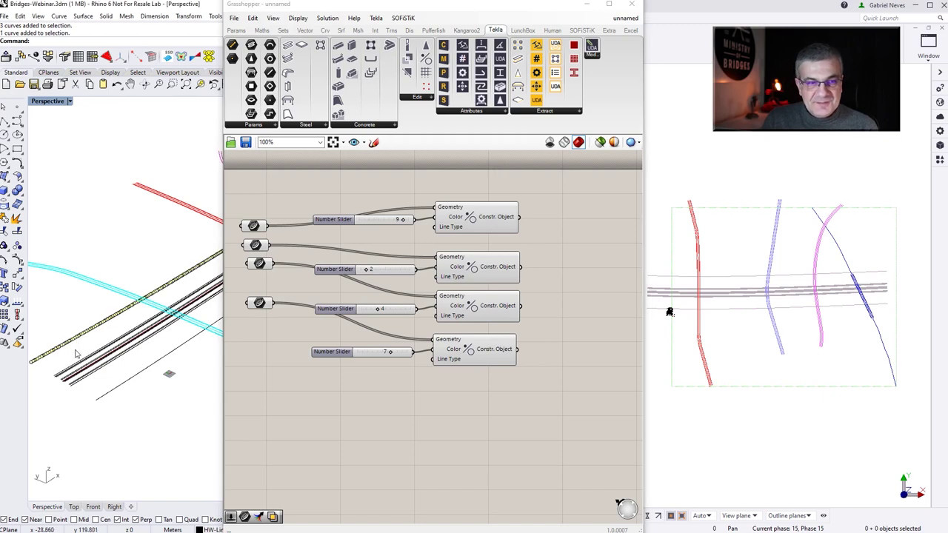
pyautogui.scroll(2, 52, 368)
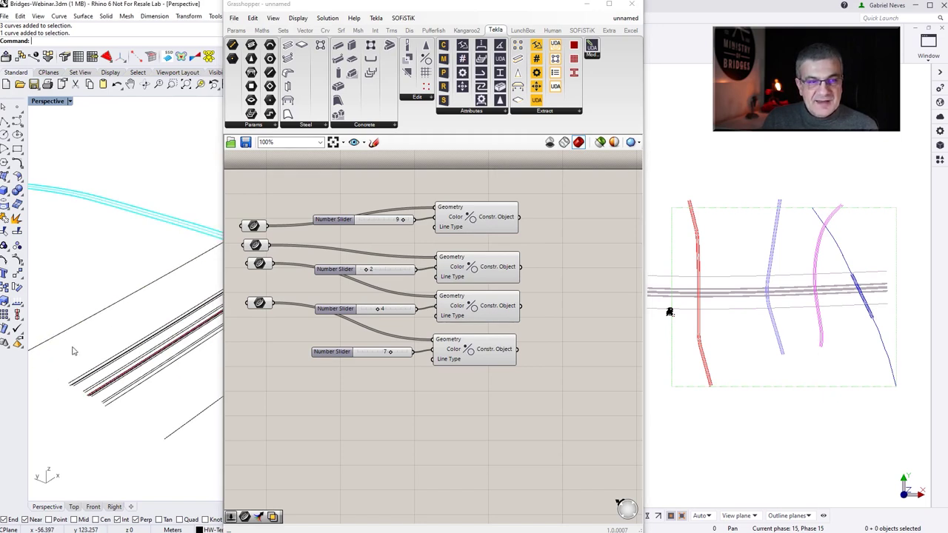
# Step: Loft a Normal-style surface between the far outer line and the nearest line of the parallel bundle, rebuilt with 30 control points
pyautogui.write('t')
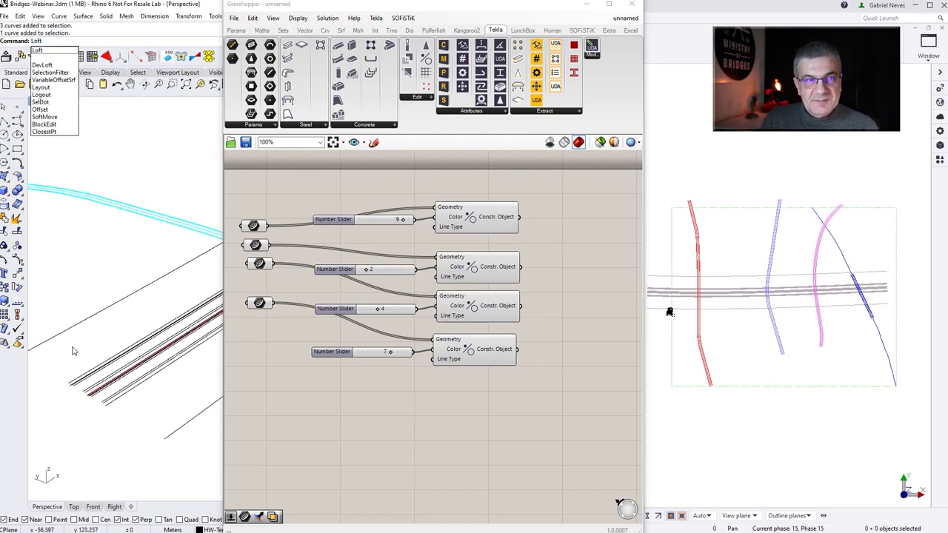
pyautogui.press('Return')
pyautogui.click(67, 329)
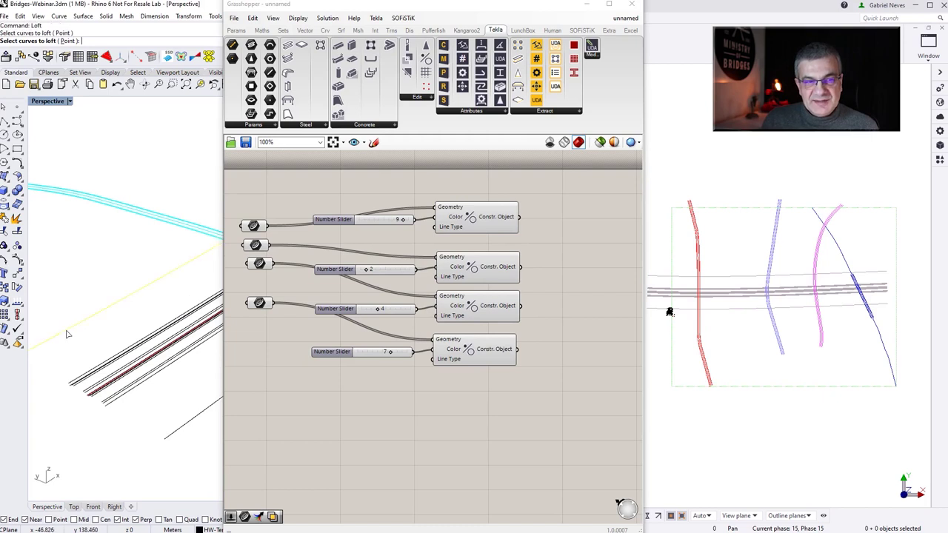
pyautogui.click(95, 355)
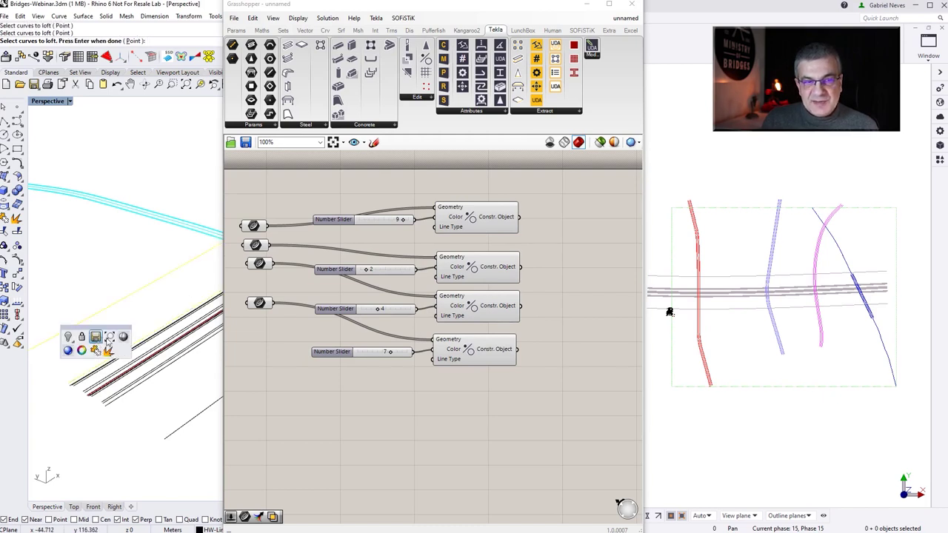
pyautogui.rightClick(152, 314)
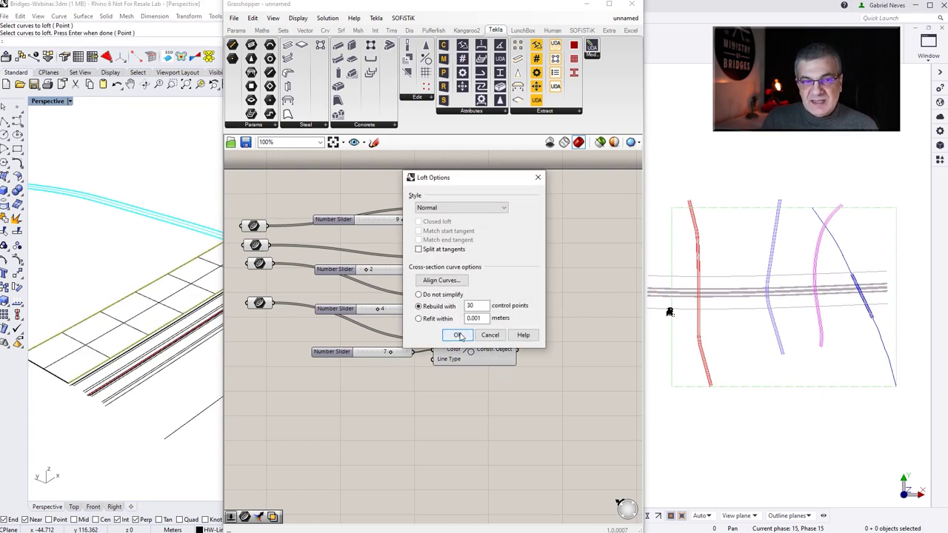
pyautogui.click(459, 335)
# Step: Add a Geometry parameter to the Grasshopper canvas and assign the lofted surface to it
pyautogui.doubleClick(326, 417)
pyautogui.write('geo')
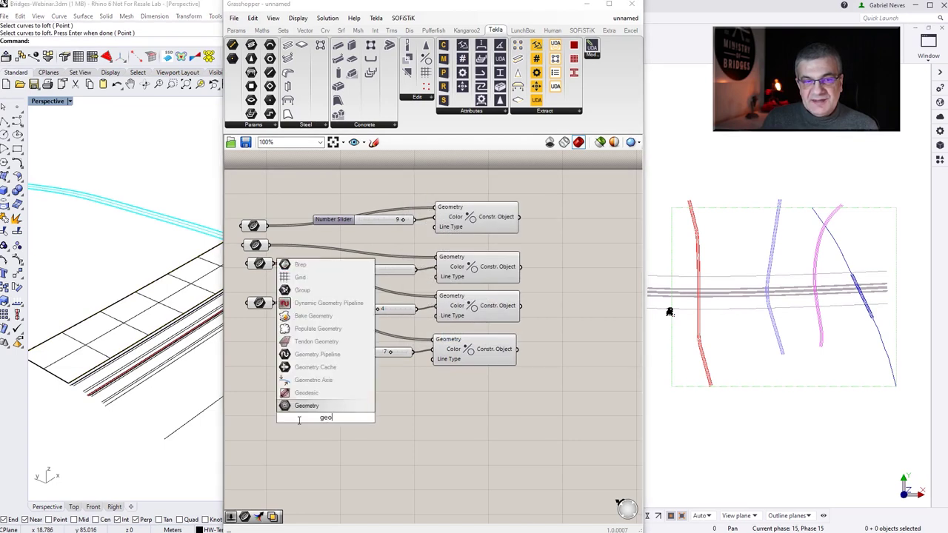
pyautogui.press('Return')
pyautogui.click(103, 341)
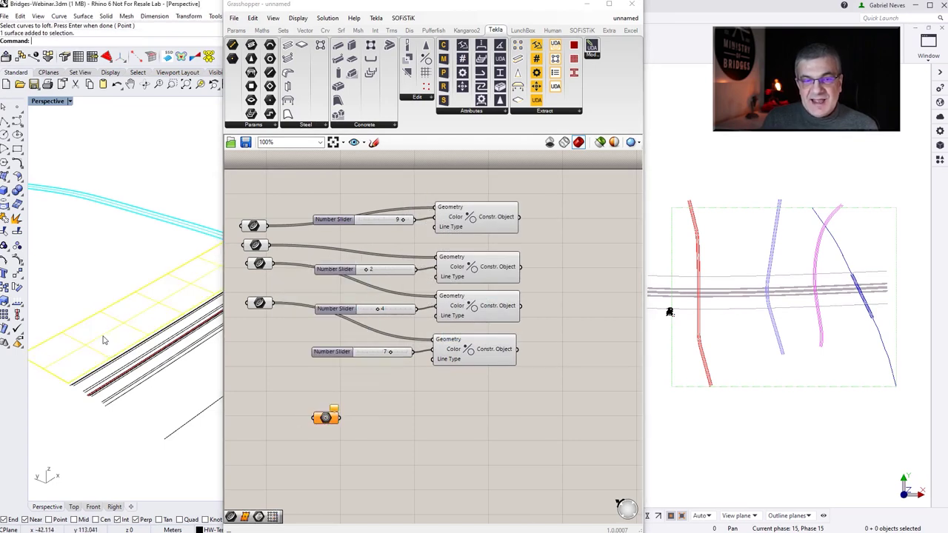
pyautogui.rightClick(326, 418)
pyautogui.click(362, 471)
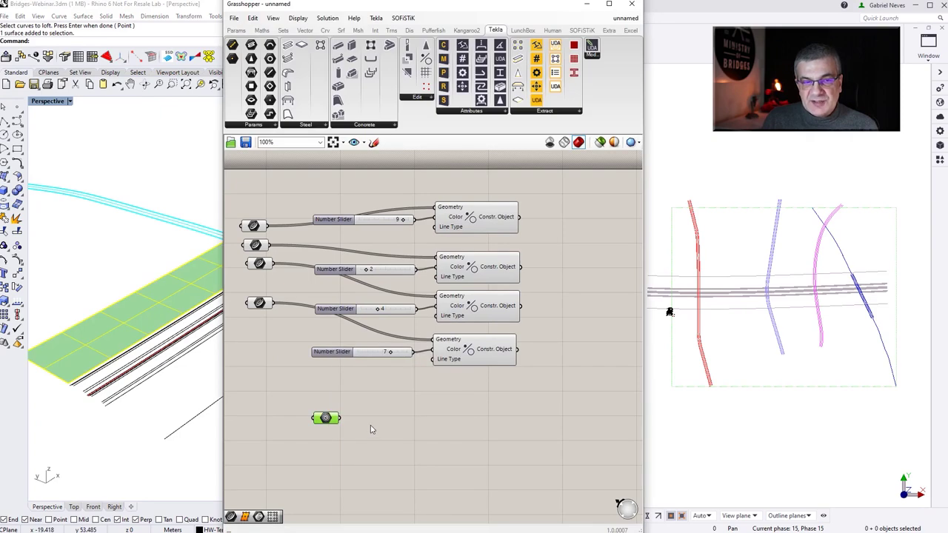
# Step: Feed the Geometry parameter into a new Item component to create the surface in Tekla, and delete both components
pyautogui.doubleClick(422, 419)
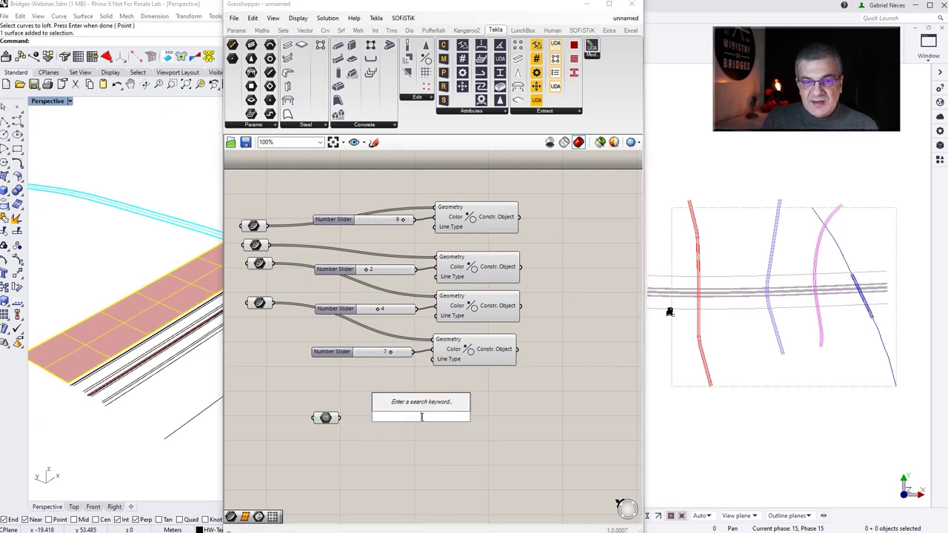
pyautogui.write('item')
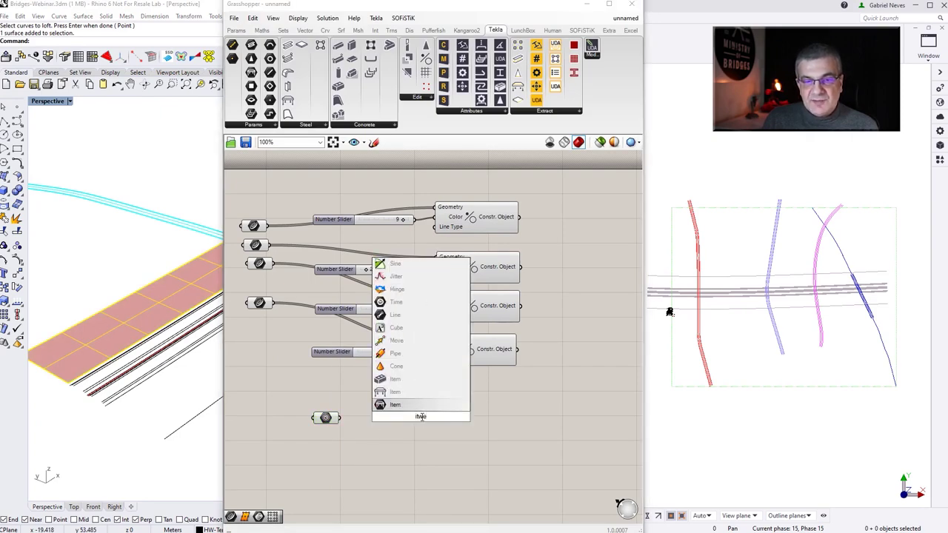
pyautogui.click(389, 406)
pyautogui.moveTo(339, 418); pyautogui.dragTo(388, 388)
pyautogui.moveTo(462, 387); pyautogui.dragTo(338, 443)
pyautogui.press('Delete')
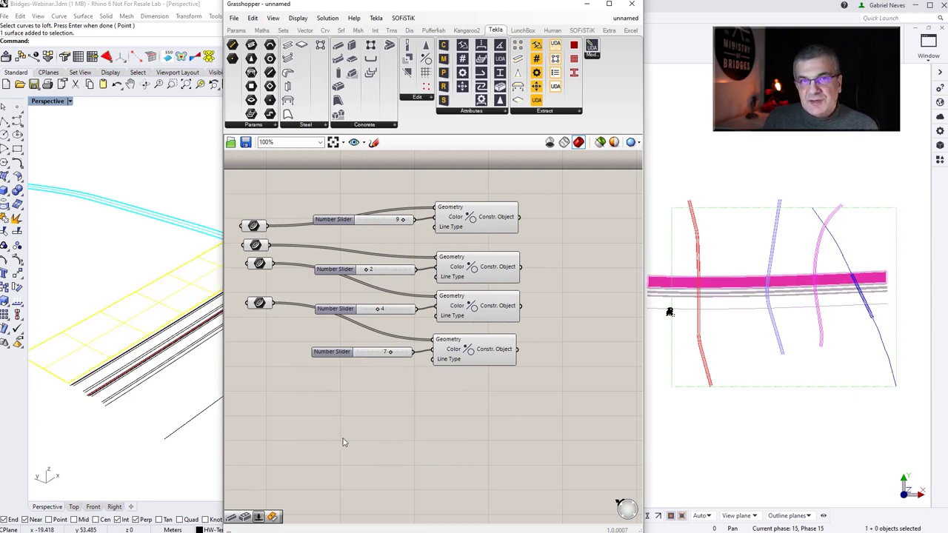
# Step: Switch to Tekla Structures and fit the work area to the entire model
pyautogui.click(682, 285)
pyautogui.rightClick(666, 443)
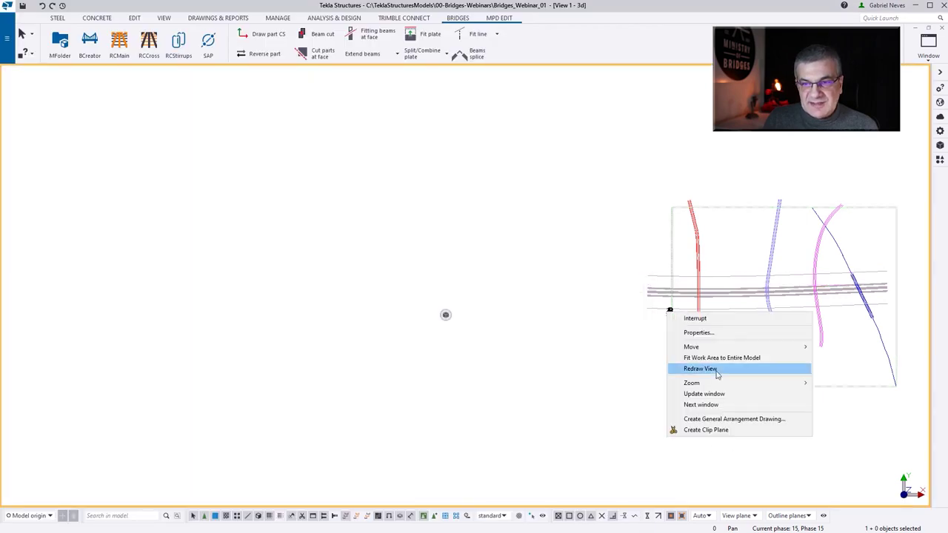
pyautogui.click(718, 363)
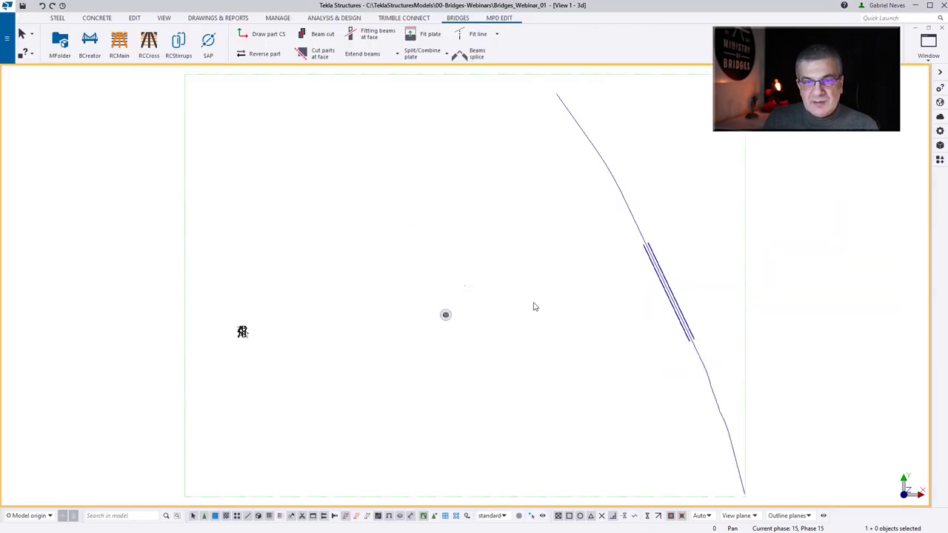
# Step: Turn on in-model visibility of construction lines for the 3d view and close its view properties
pyautogui.doubleClick(511, 215)
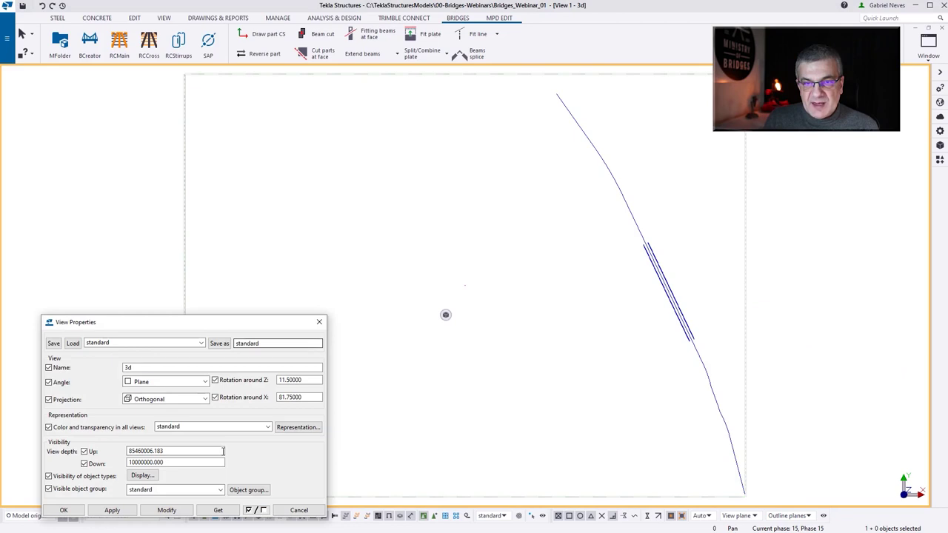
pyautogui.click(142, 475)
pyautogui.click(228, 407)
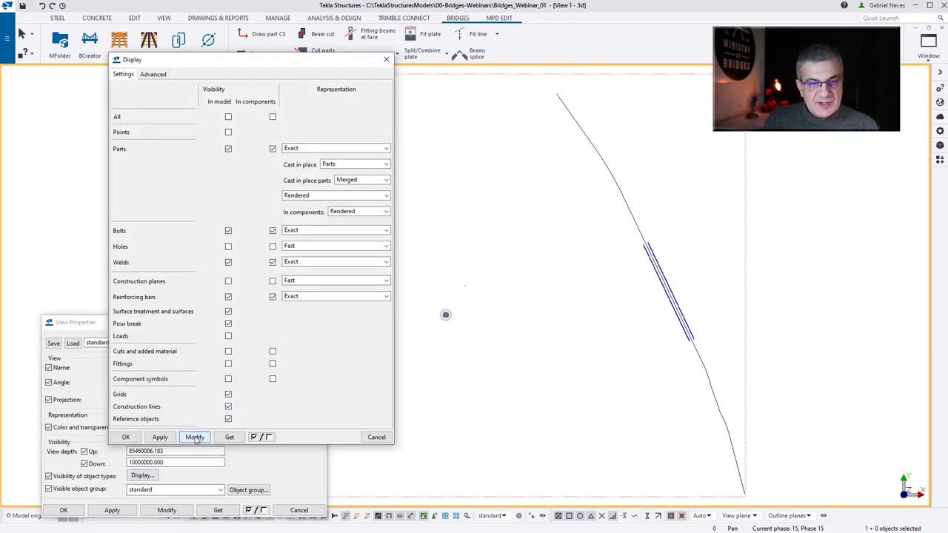
pyautogui.click(195, 437)
pyautogui.click(126, 437)
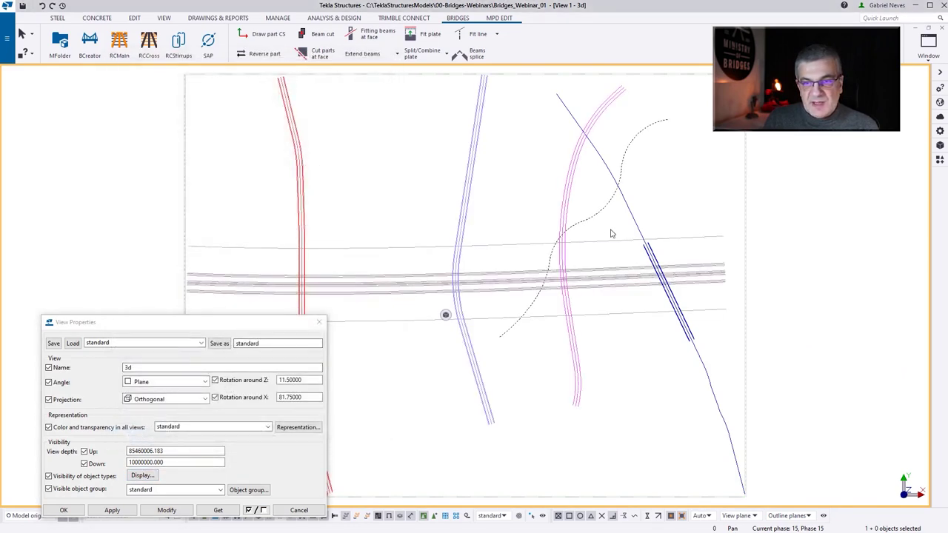
pyautogui.scroll(5, 346, 321)
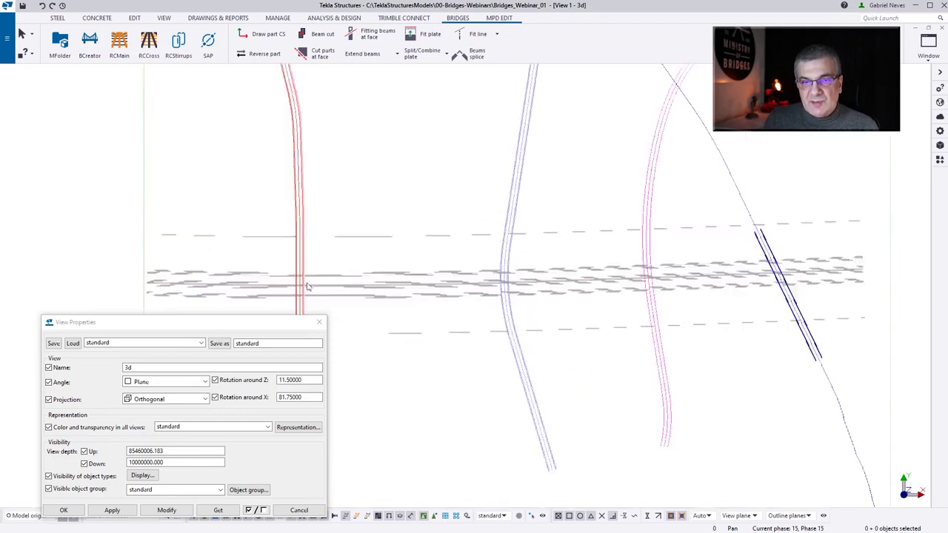
pyautogui.keyDown('ctrl'); pyautogui.moveTo(345, 321); pyautogui.dragTo(563, 269, button='middle'); pyautogui.keyUp('ctrl')
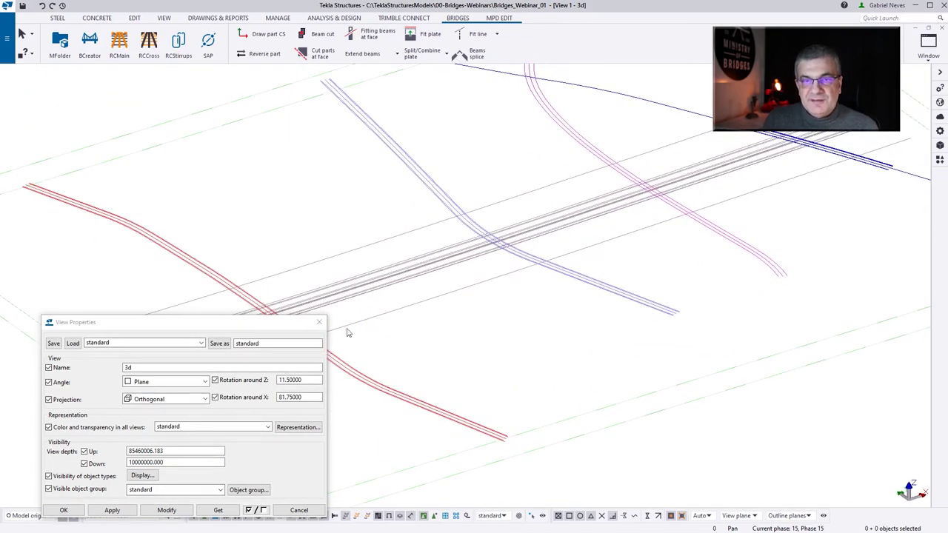
pyautogui.click(319, 326)
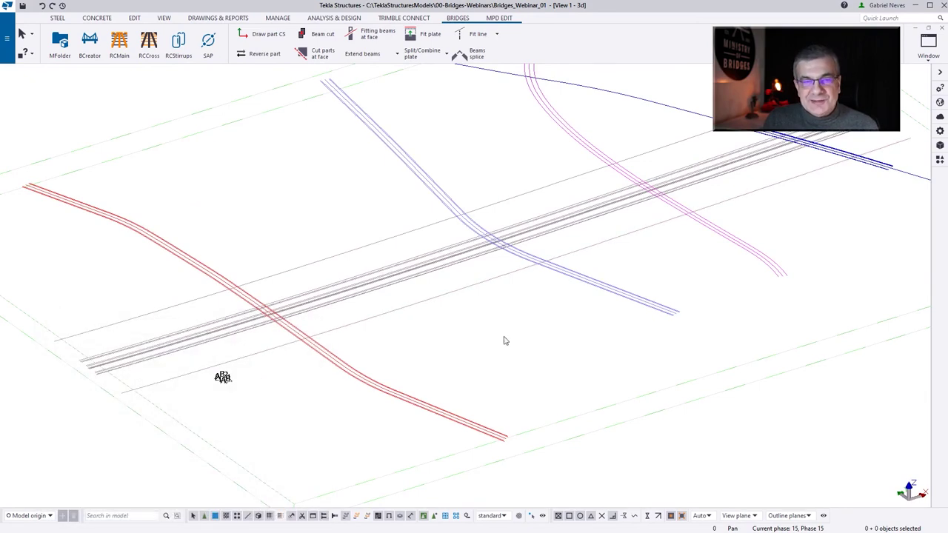
pyautogui.moveTo(503, 338); pyautogui.dragTo(542, 340, button='middle')
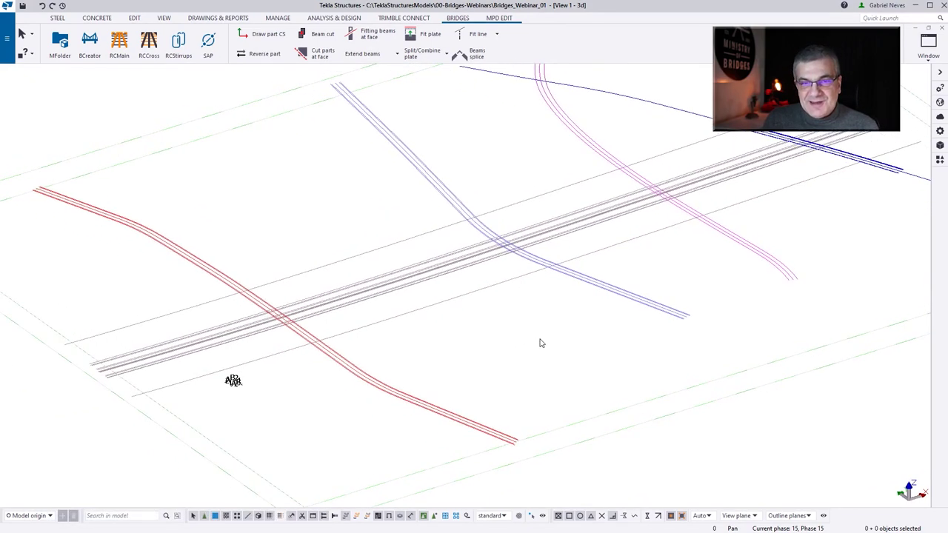
# Step: Open the alignment management of Bridge Creator
pyautogui.click(89, 43)
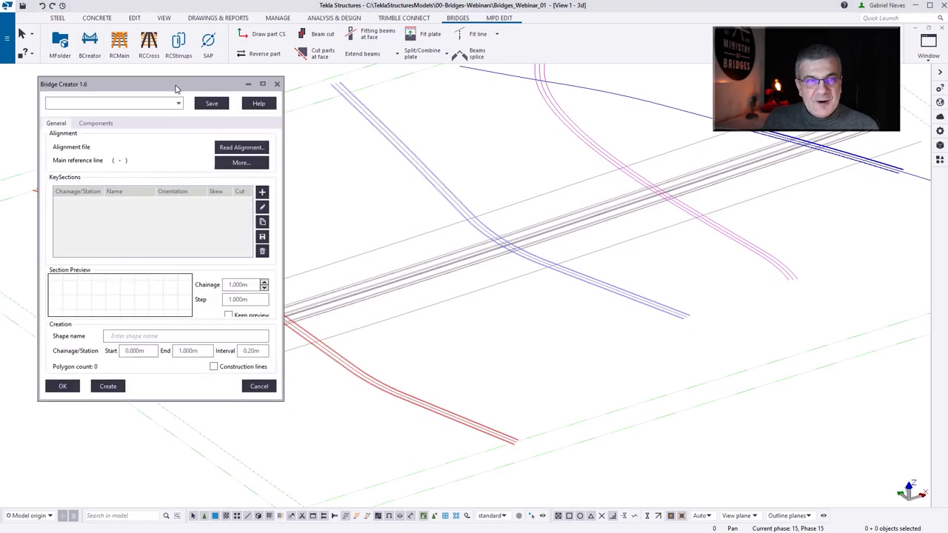
pyautogui.scroll(-5, 456, 361)
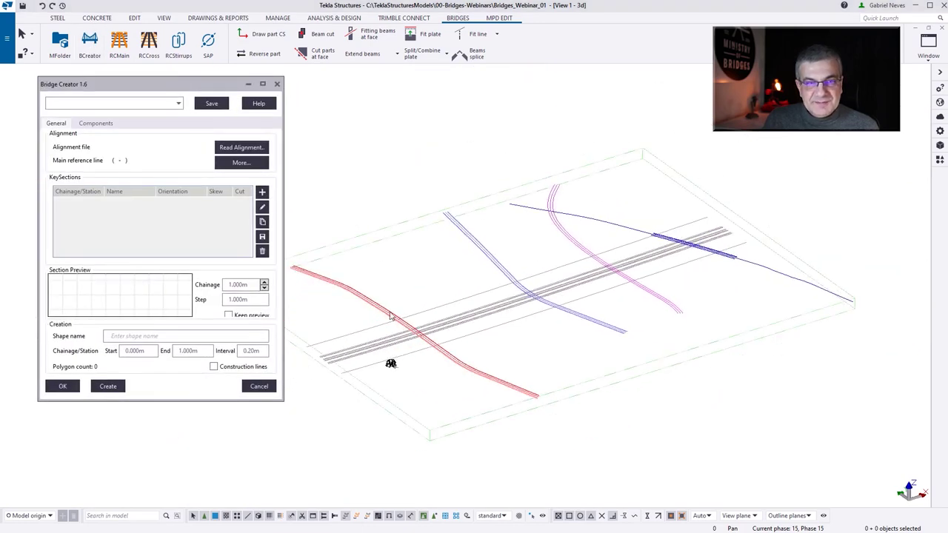
pyautogui.click(236, 164)
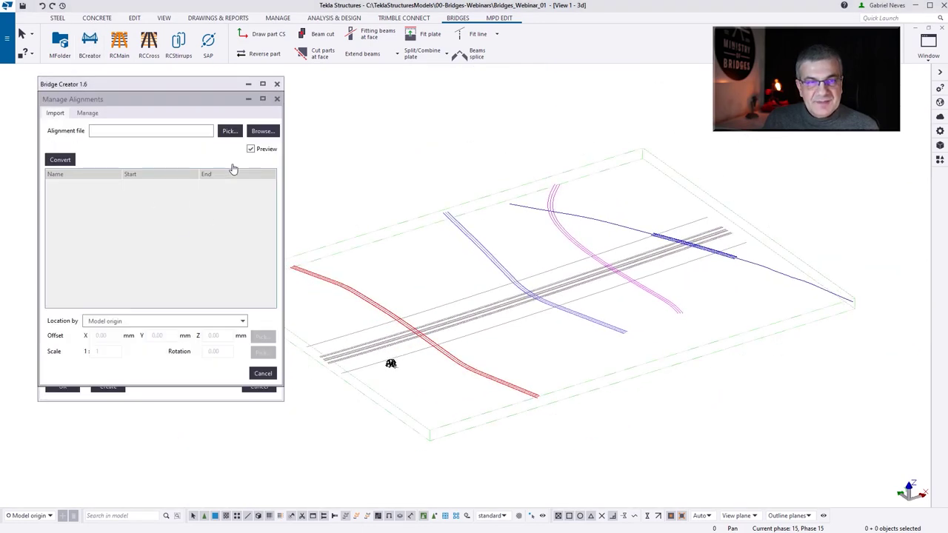
# Step: Pick the five red construction curves from the model as the alignments to import
pyautogui.click(230, 133)
pyautogui.scroll(2, 453, 269)
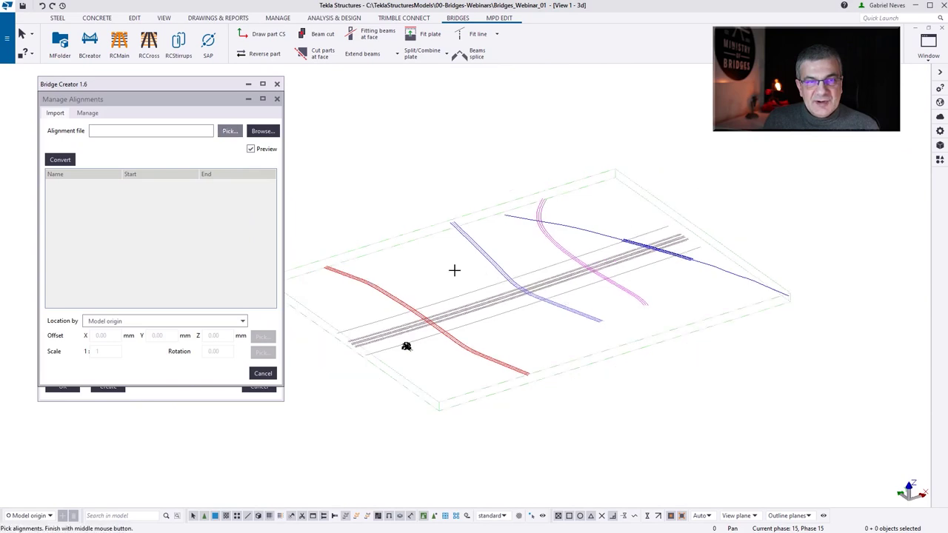
pyautogui.scroll(4, 331, 268)
pyautogui.scroll(2, 326, 267)
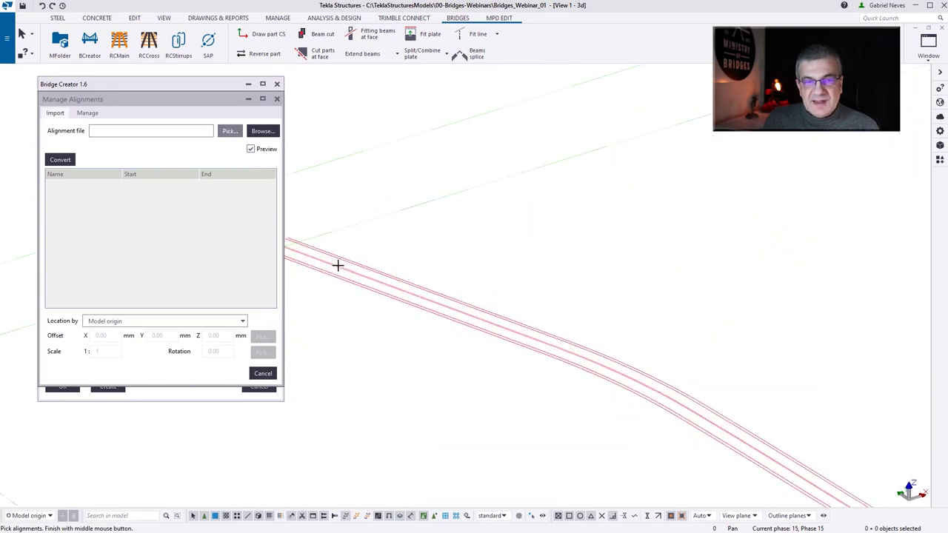
pyautogui.moveTo(562, 277); pyautogui.dragTo(423, 353)
pyautogui.middleClick(423, 353)
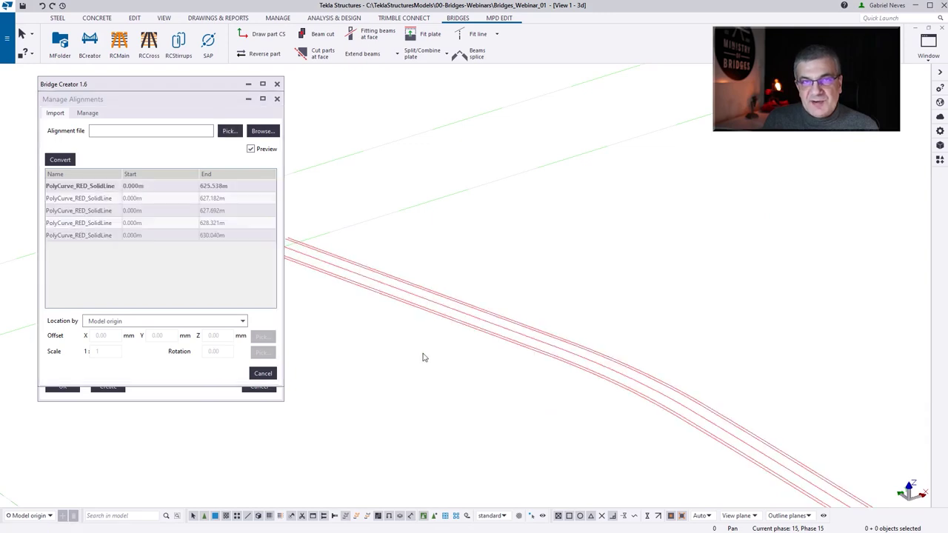
# Step: Rename the first picked alignment as A-CL-L2
pyautogui.click(122, 190)
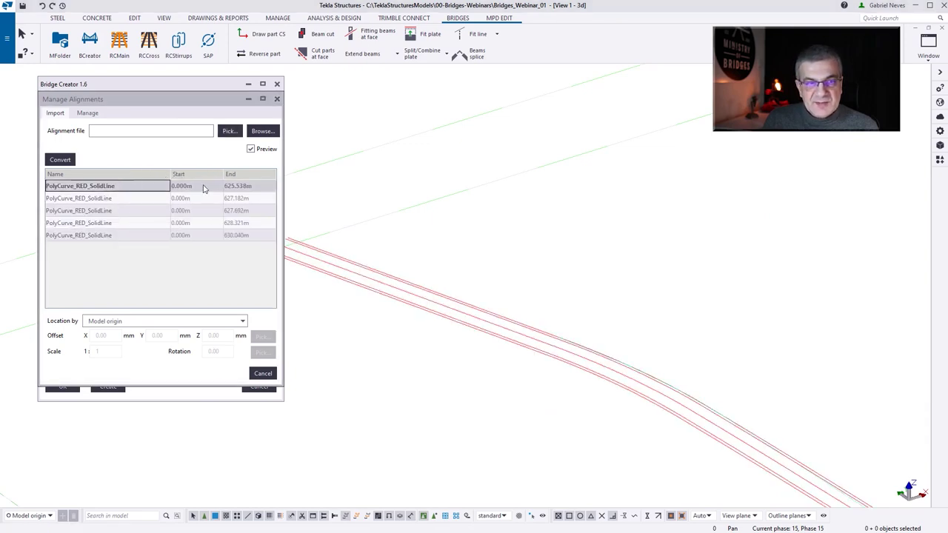
pyautogui.click(519, 277)
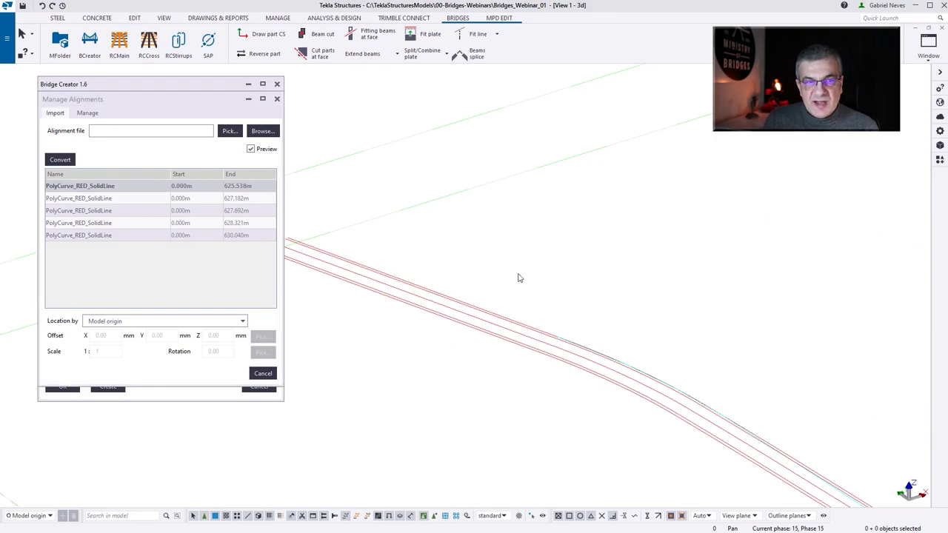
pyautogui.click(102, 190)
pyautogui.moveTo(117, 186); pyautogui.dragTo(35, 186)
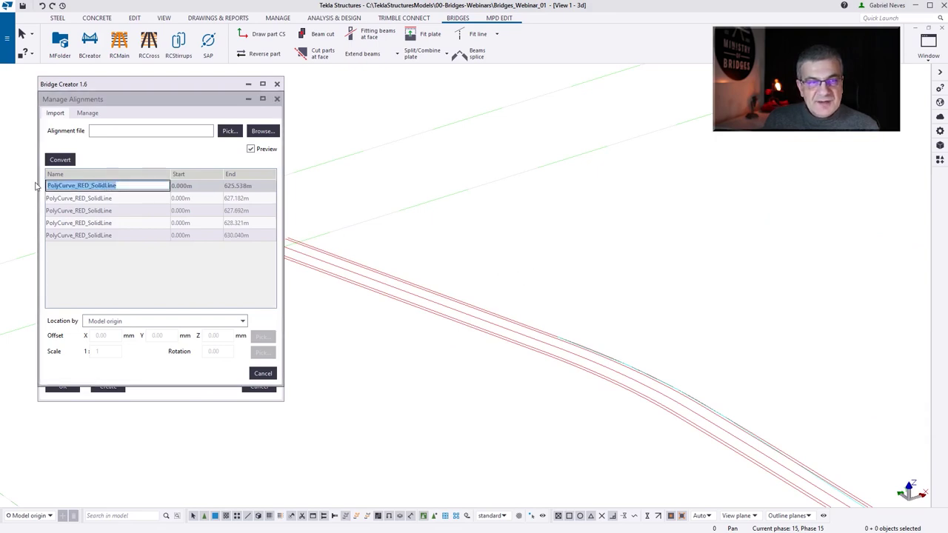
pyautogui.write('A-CL-L2')
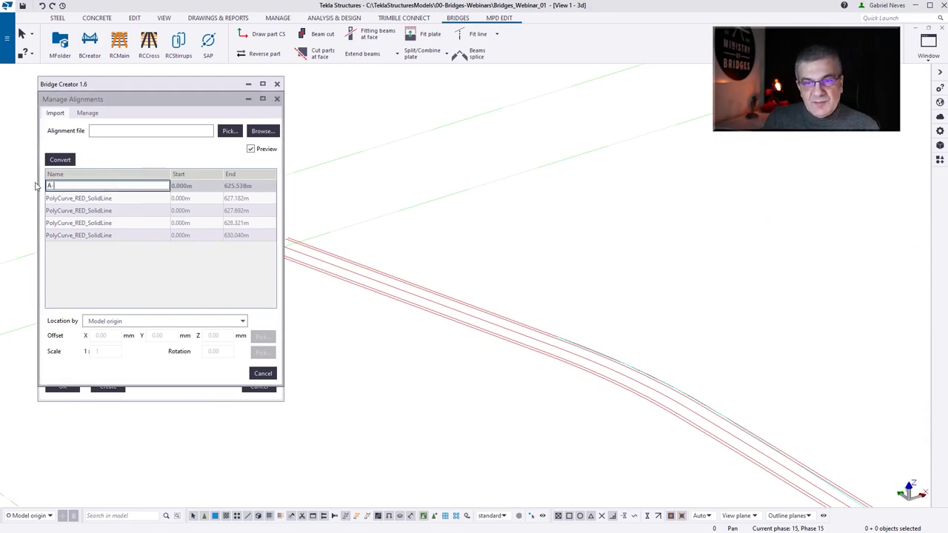
# Step: Rename the second alignment as A-CL-L1 and the third as A-CL
pyautogui.click(100, 200)
pyautogui.click(121, 200)
pyautogui.write('A')
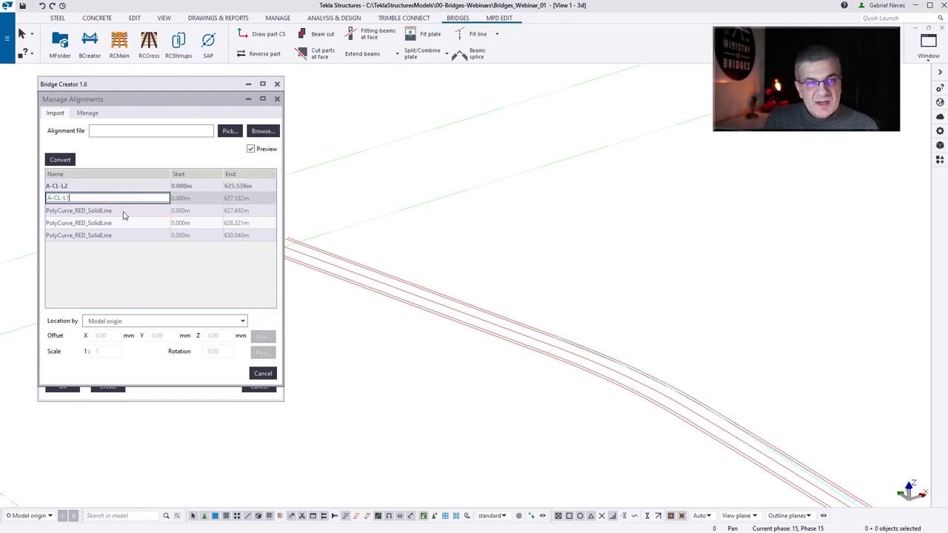
pyautogui.write('-CL-L1')
pyautogui.click(124, 212)
pyautogui.click(123, 211)
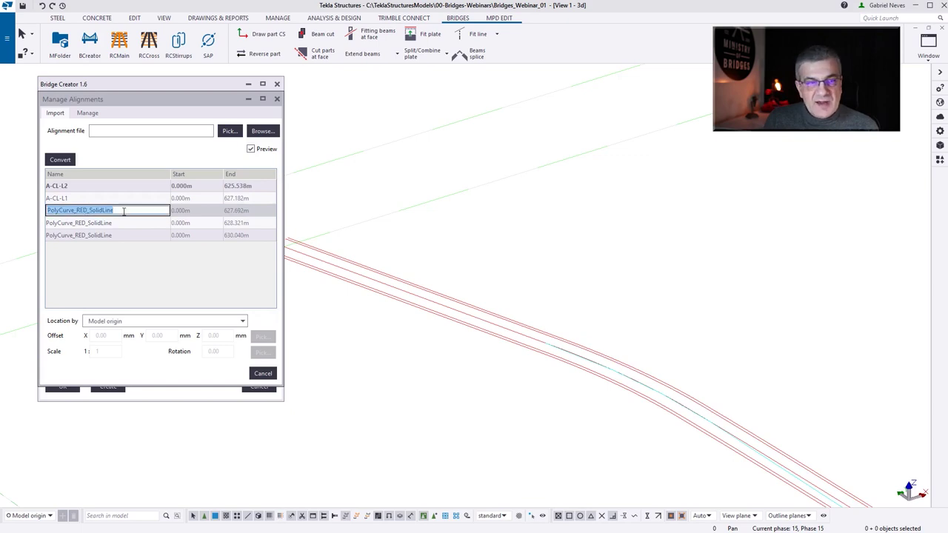
pyautogui.write('A-CL')
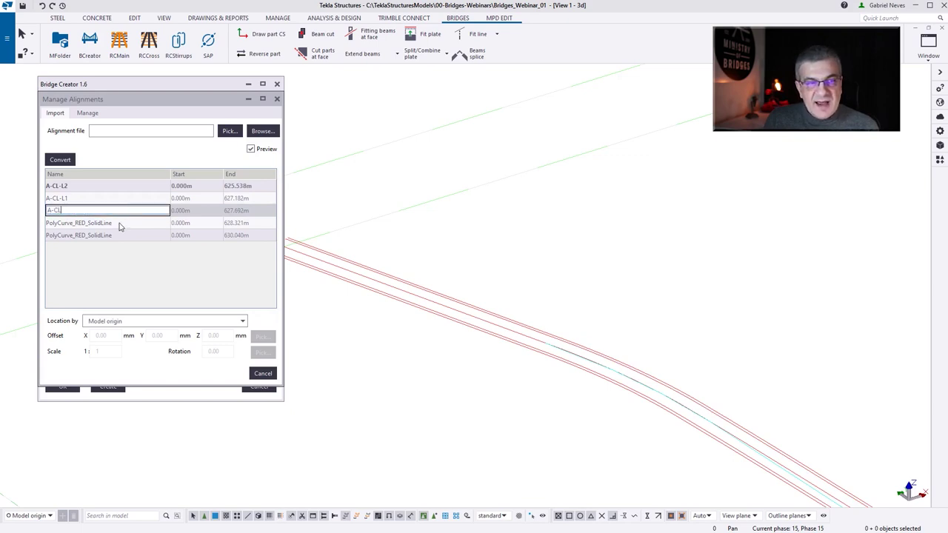
# Step: Rename the fourth alignment as A-CL-R1 and the fifth as A-CL-R2
pyautogui.click(121, 224)
pyautogui.click(129, 223)
pyautogui.write('A')
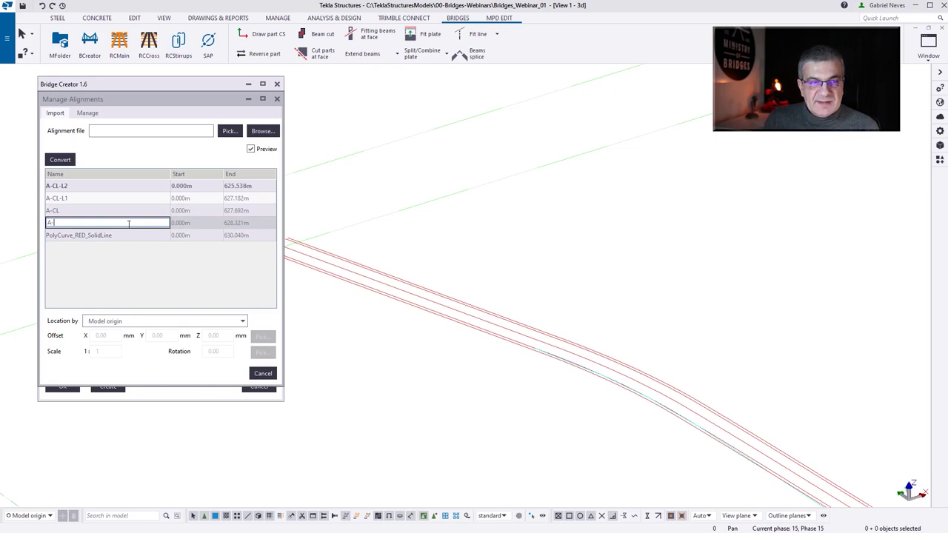
pyautogui.write('-CL-R1')
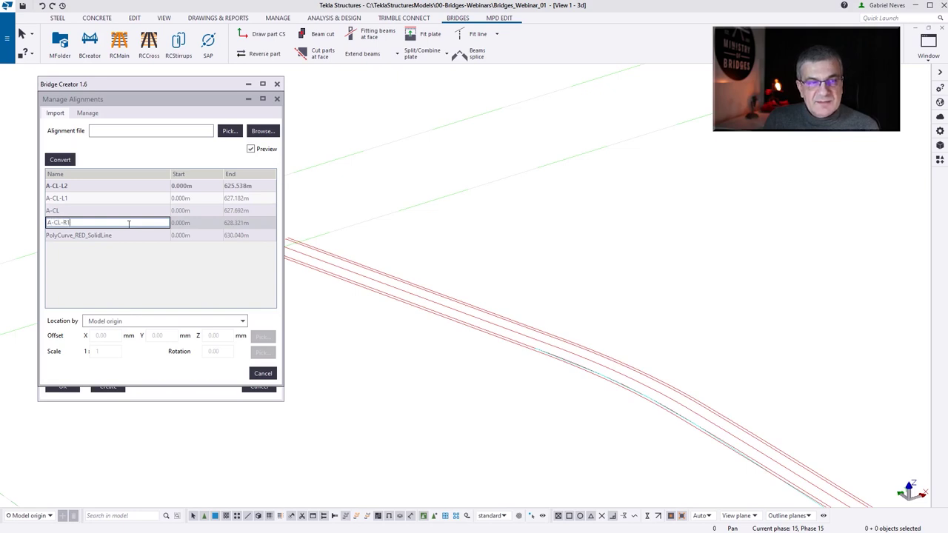
pyautogui.click(135, 235)
pyautogui.click(135, 237)
pyautogui.write('A-CL-R2')
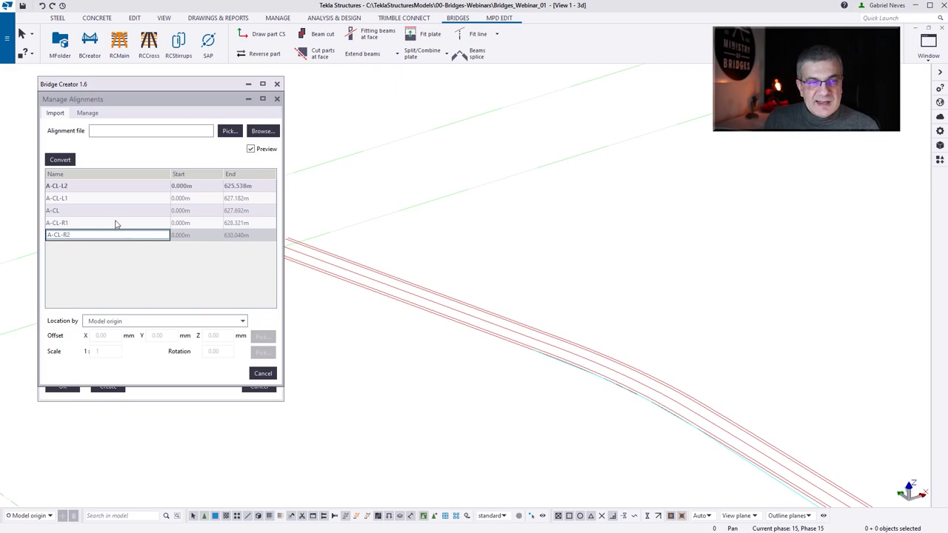
# Step: Set phase 20 (BC Feature Lines) as the current phase and convert all five A-CL alignments
pyautogui.press('Return')
pyautogui.click(93, 185)
pyautogui.keyDown('shift'); pyautogui.click(96, 236); pyautogui.keyUp('shift')
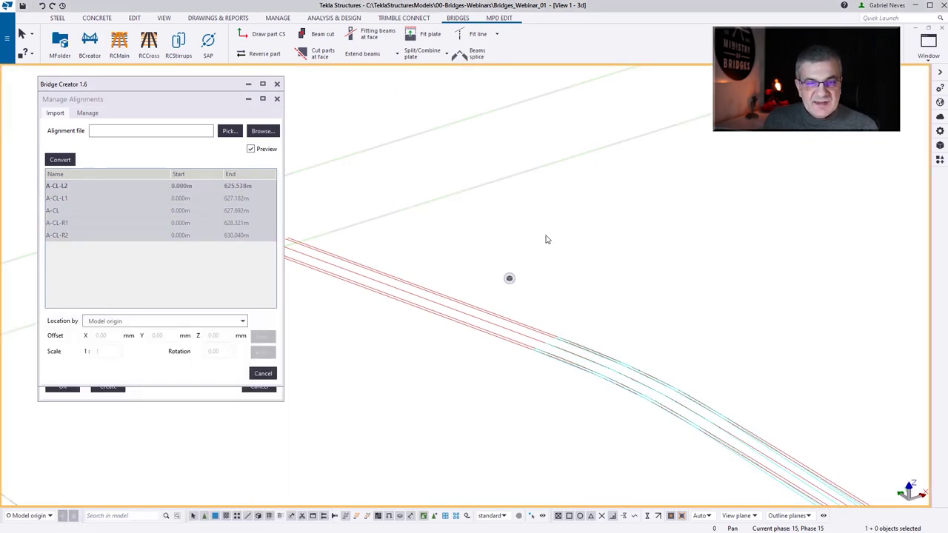
pyautogui.hotkey('ctrl', 'h')
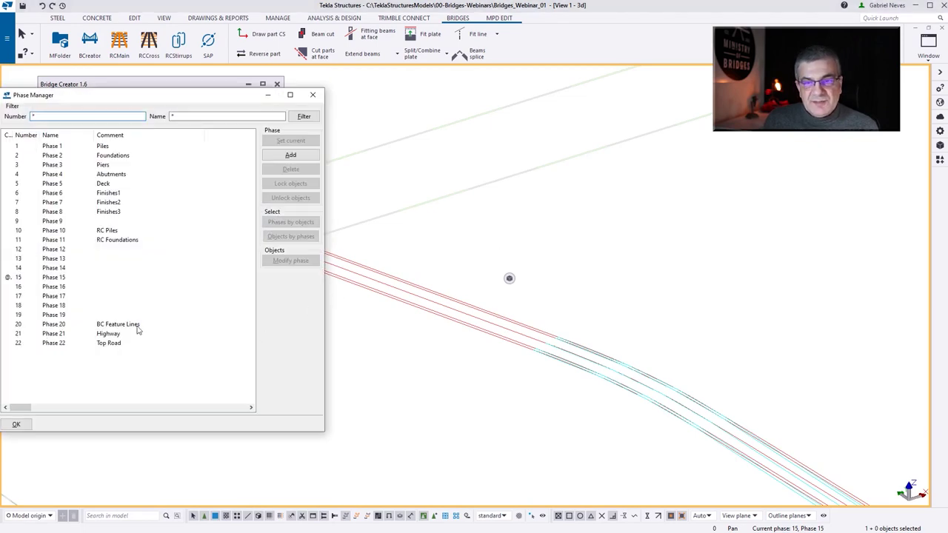
pyautogui.click(137, 326)
pyautogui.click(280, 137)
pyautogui.click(313, 94)
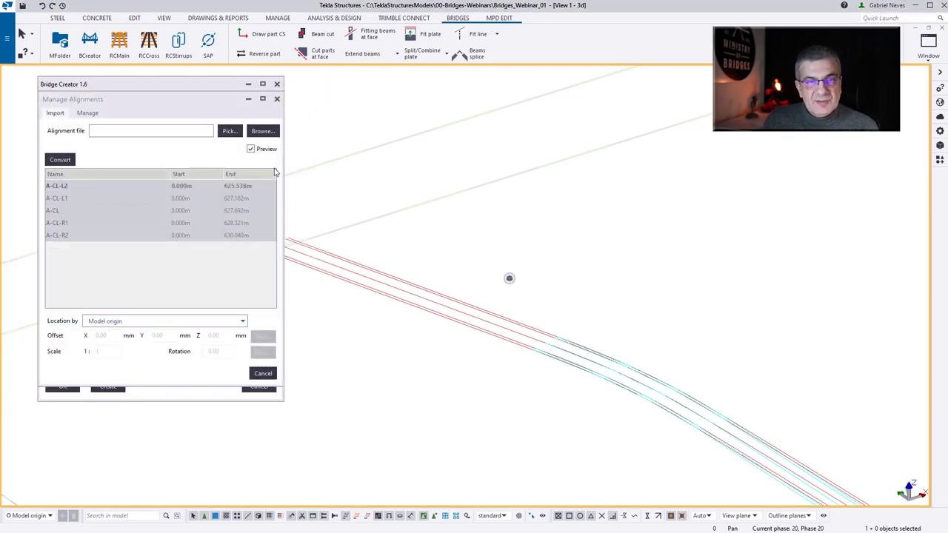
pyautogui.click(61, 160)
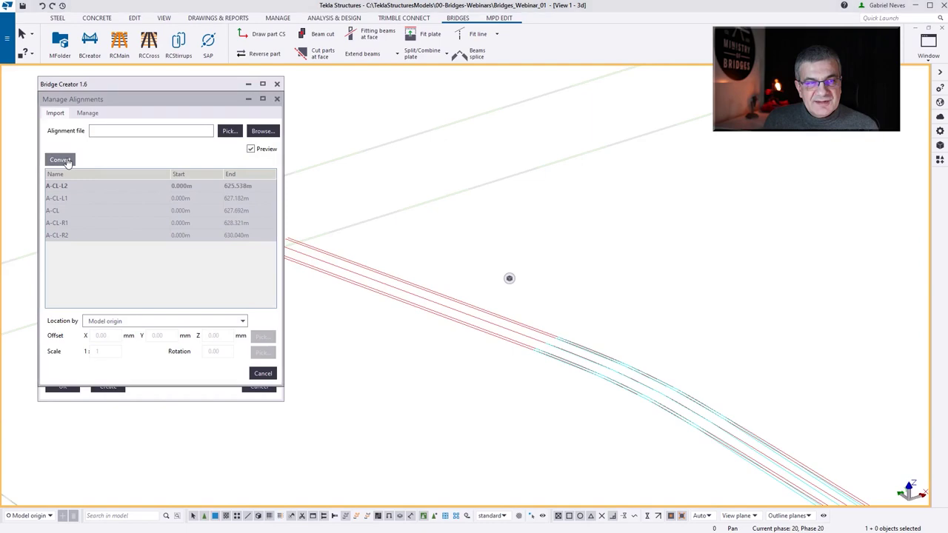
# Step: Pick the five blue polycurves from the model as the alignments to import
pyautogui.scroll(-6, 351, 379)
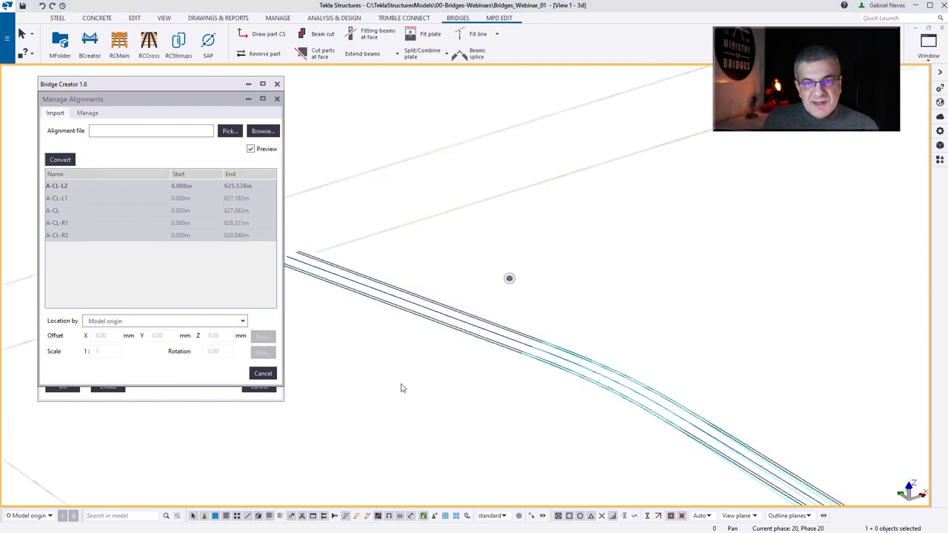
pyautogui.scroll(5, 611, 361)
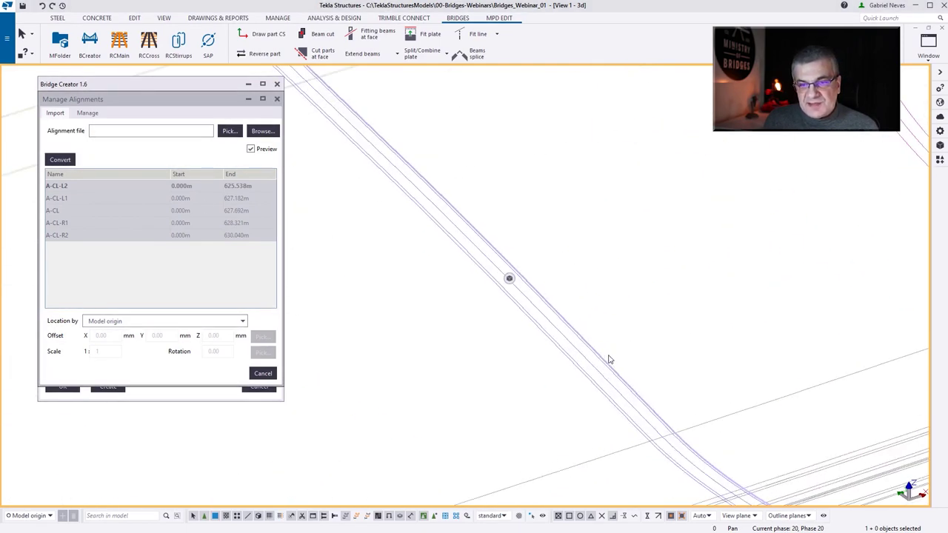
pyautogui.click(230, 131)
pyautogui.click(435, 210)
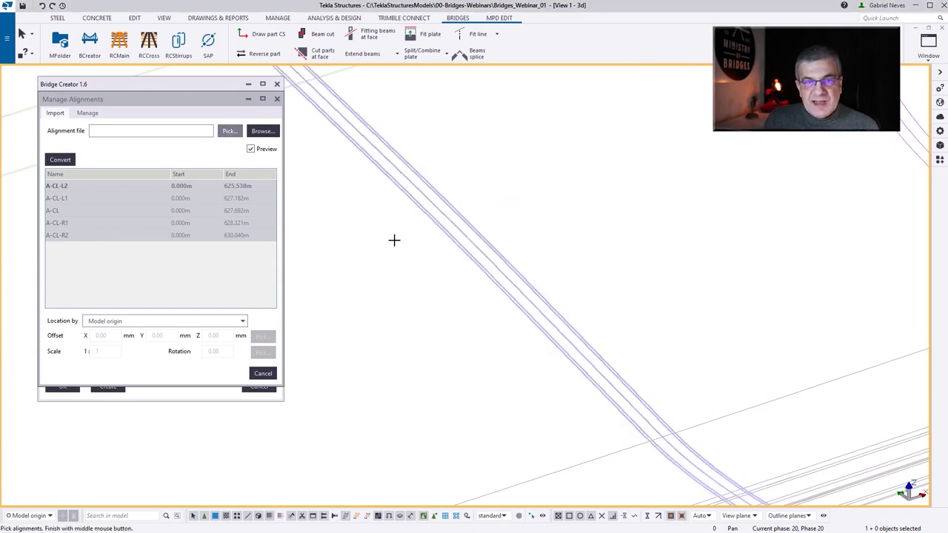
pyautogui.middleClick(394, 239)
pyautogui.click(119, 187)
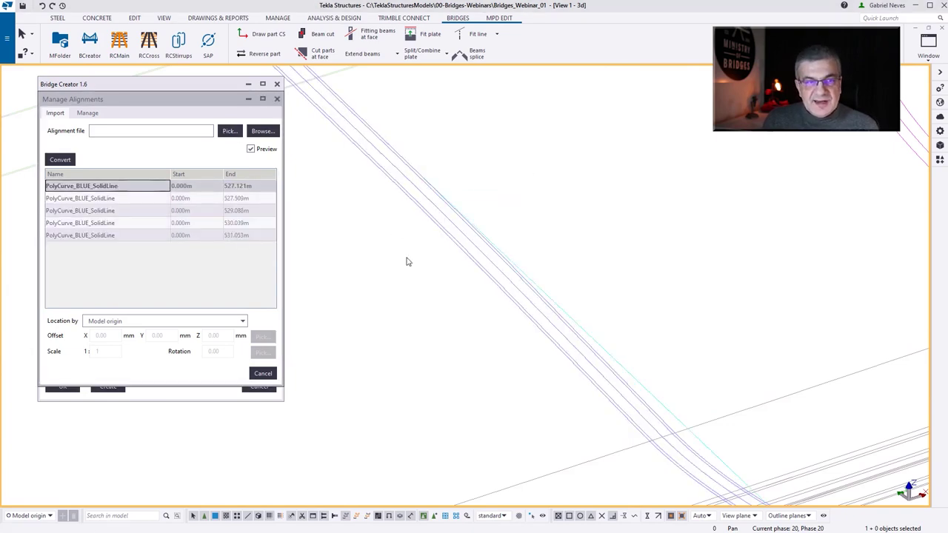
pyautogui.doubleClick(121, 210)
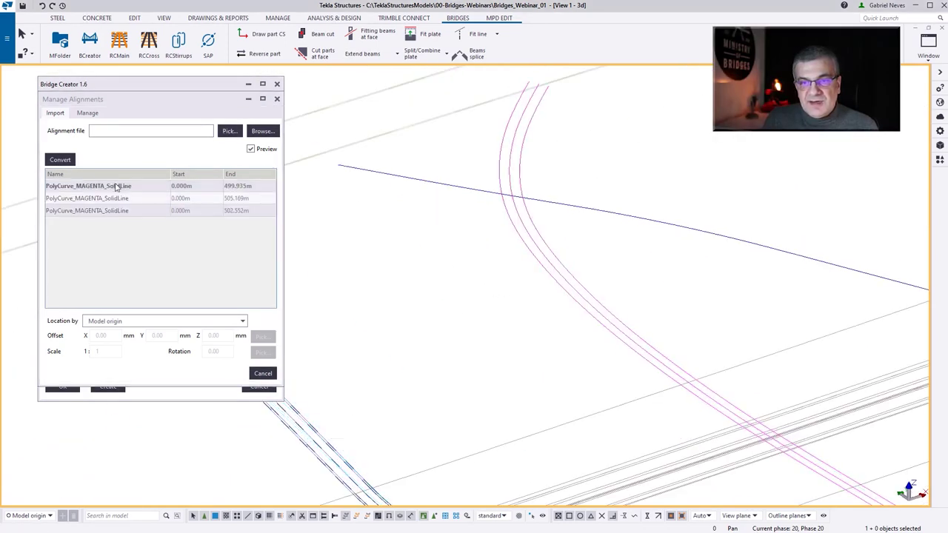
# Step: Rename the three magenta alignments as X-CL-E, X-CL and X-CL-W in list order, and convert them
pyautogui.write('X-CL-E')
pyautogui.press('Return')
pyautogui.write('X-CL')
pyautogui.press('Return')
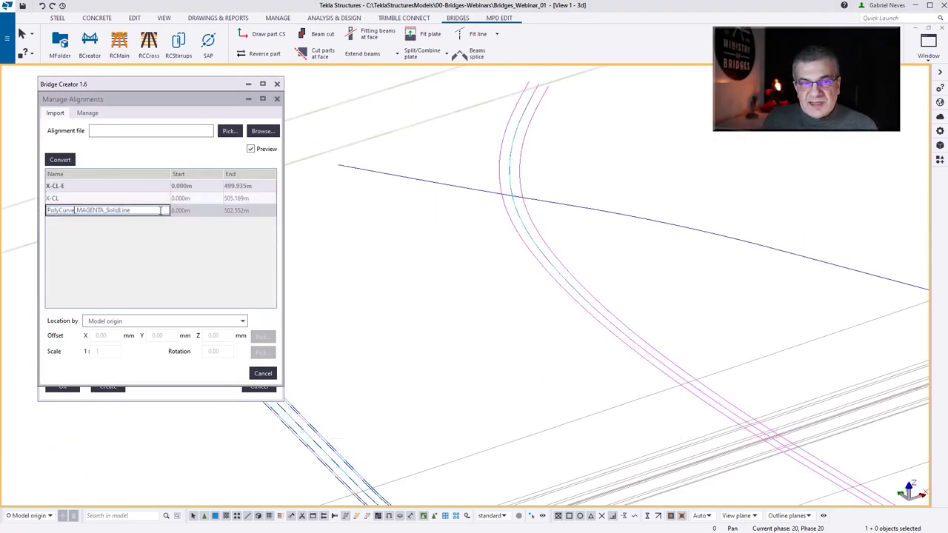
pyautogui.write('X-CL-W')
pyautogui.click(60, 160)
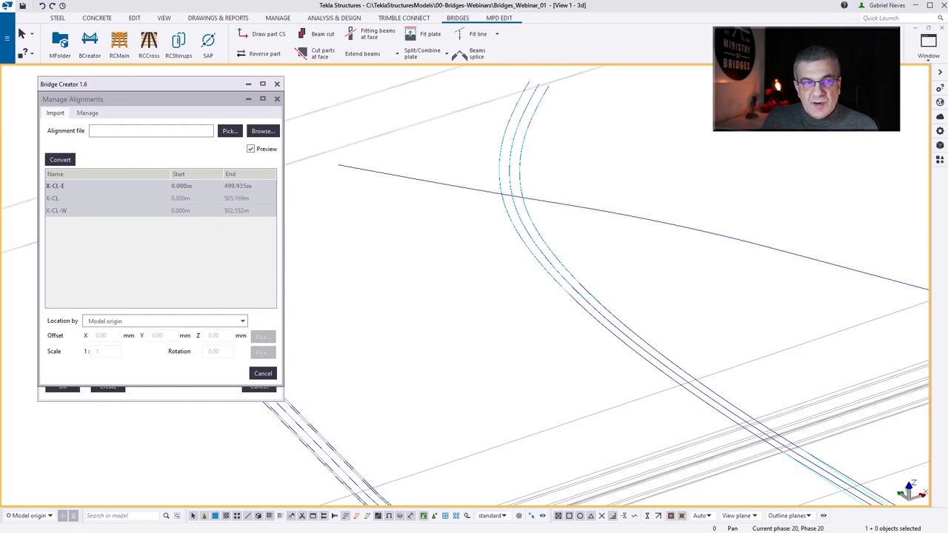
# Step: Load RoadOverHighwayAlignmentsForBridgeCreator.xml located by Base point: LV, and convert its ml_2 alignment
pyautogui.click(263, 130)
pyautogui.doubleClick(165, 208)
pyautogui.click(165, 208)
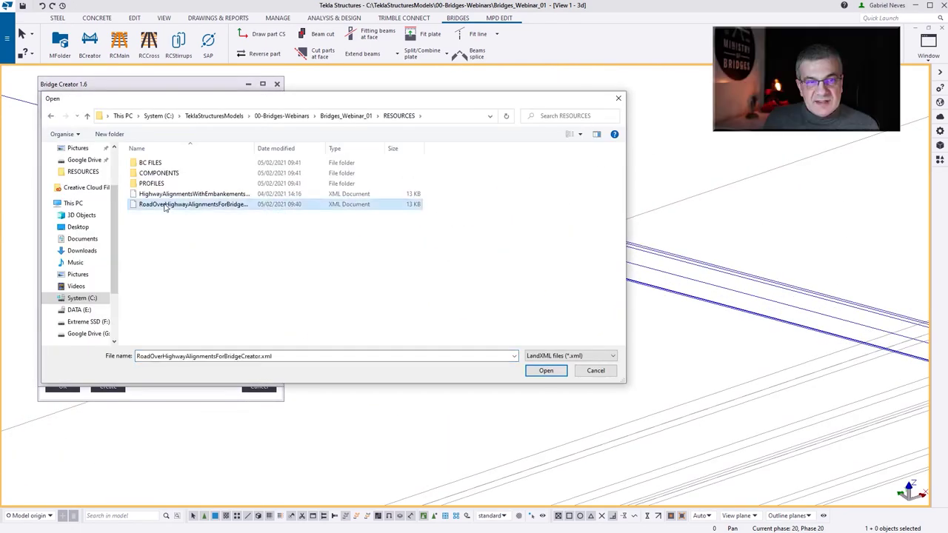
pyautogui.doubleClick(166, 207)
pyautogui.click(148, 321)
pyautogui.click(119, 342)
pyautogui.click(98, 187)
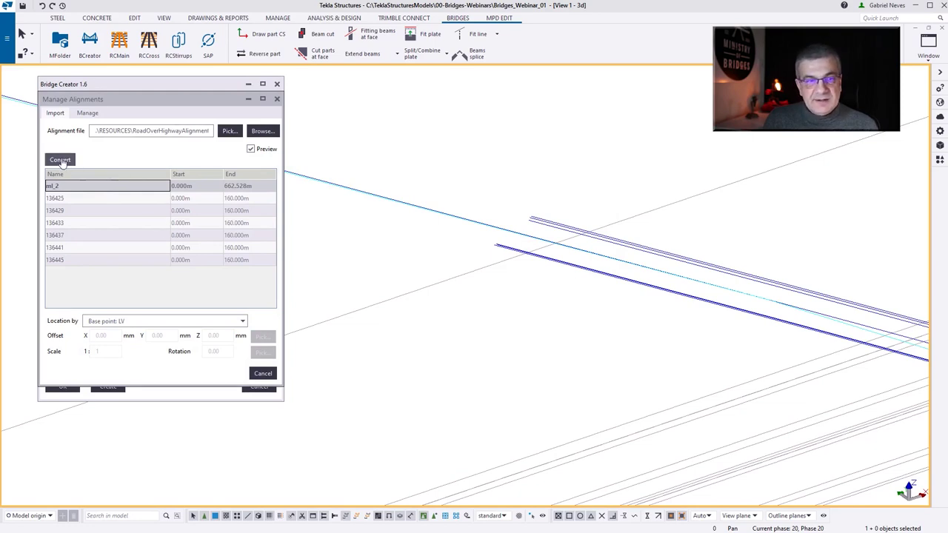
pyautogui.click(60, 160)
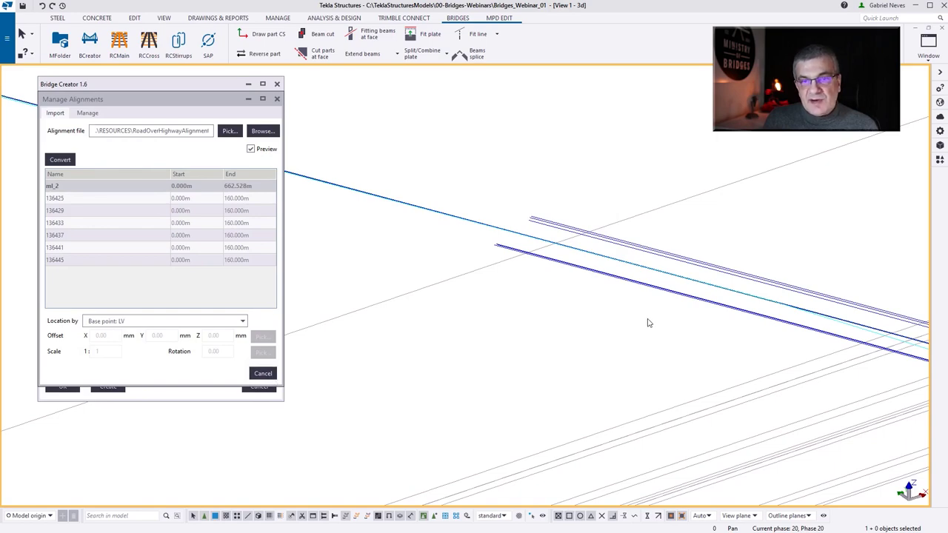
# Step: Draw the chainage on the X-CL alignment, the middle curve of the magenta road, and examine the chainage labels at the highway crossing
pyautogui.click(87, 112)
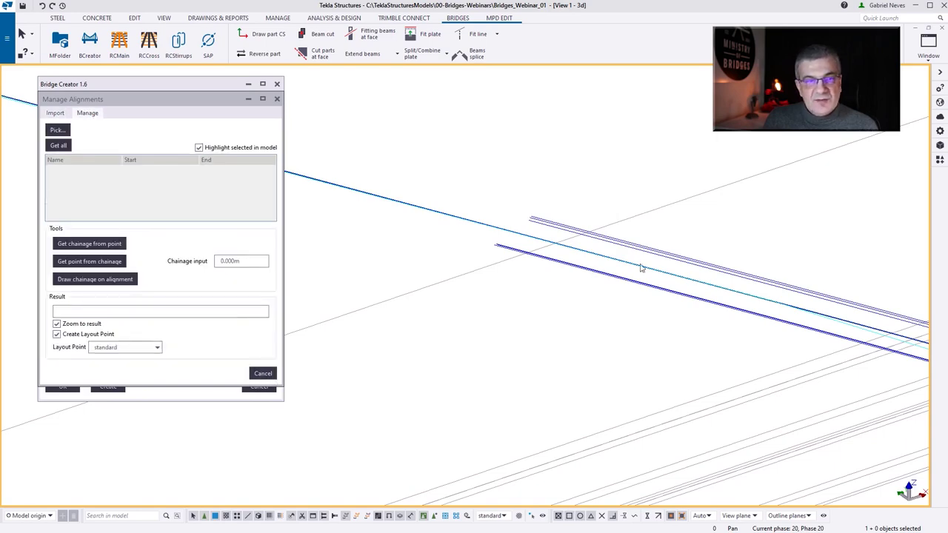
pyautogui.moveTo(641, 269); pyautogui.dragTo(739, 259, button='middle')
pyautogui.scroll(-3, 544, 158)
pyautogui.scroll(8, 518, 280)
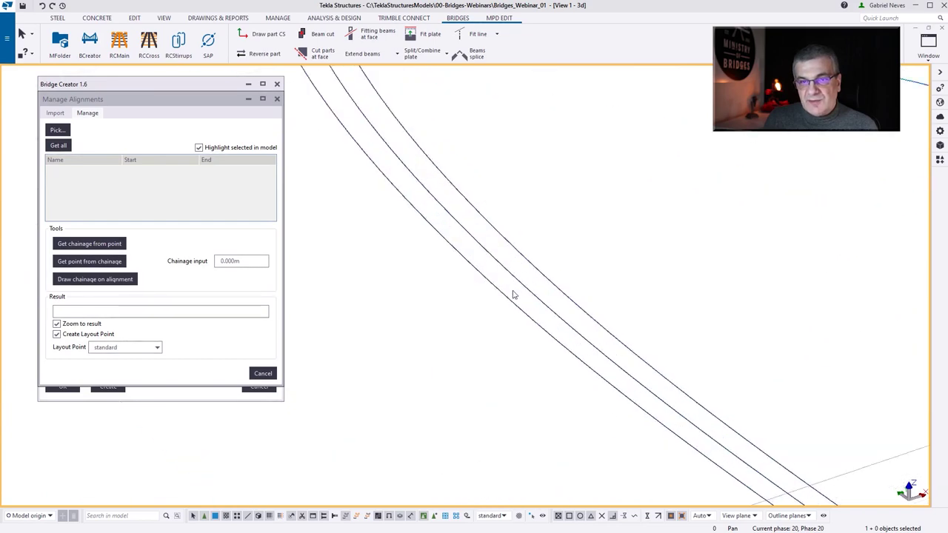
pyautogui.click(106, 285)
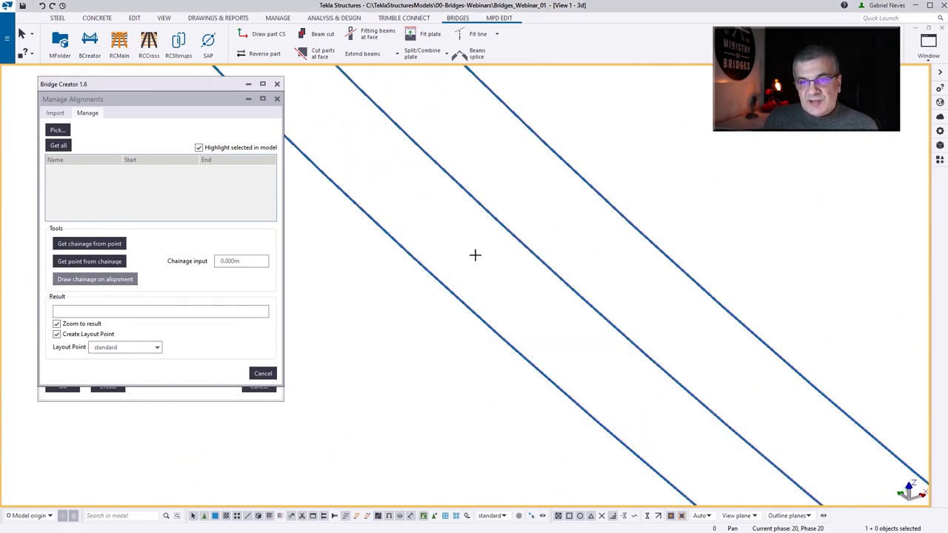
pyautogui.scroll(-5, 474, 255)
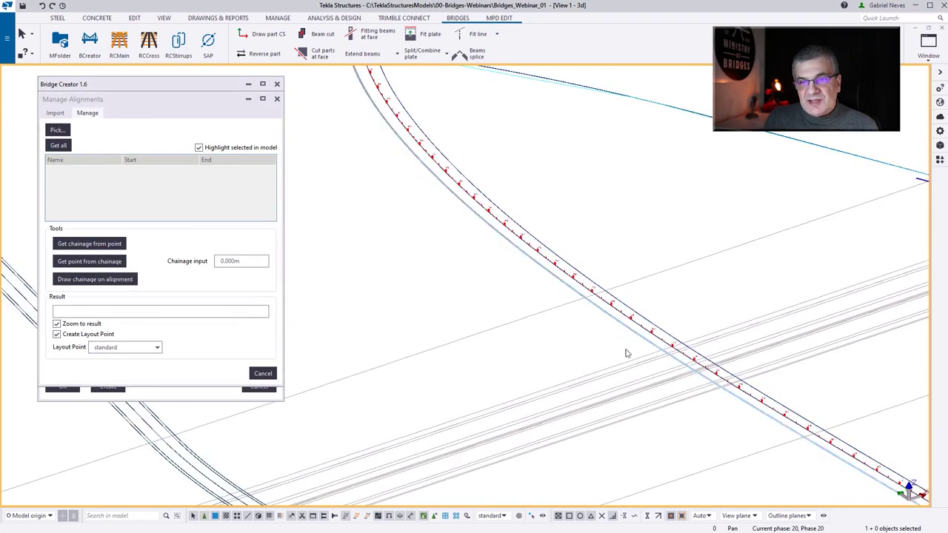
pyautogui.scroll(-3, 706, 302)
pyautogui.scroll(10, 706, 303)
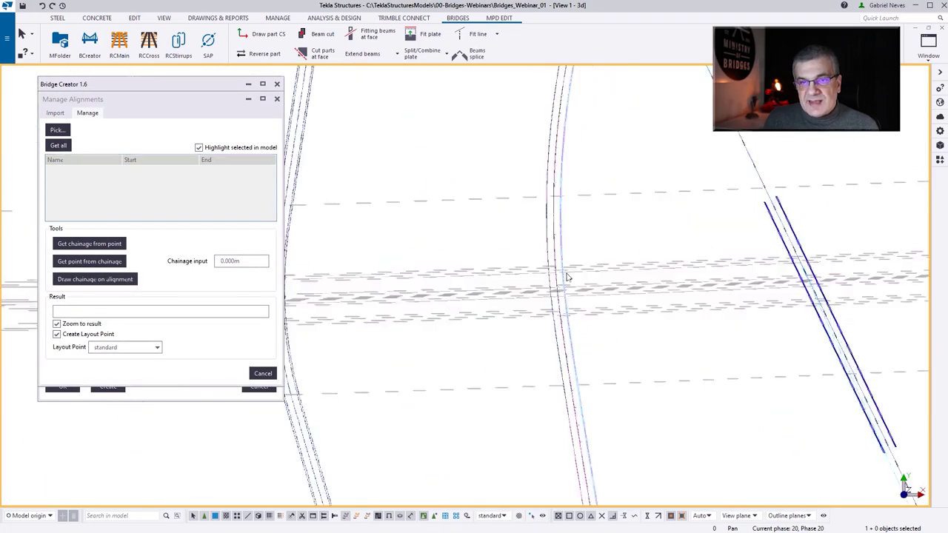
pyautogui.scroll(-4, 538, 276)
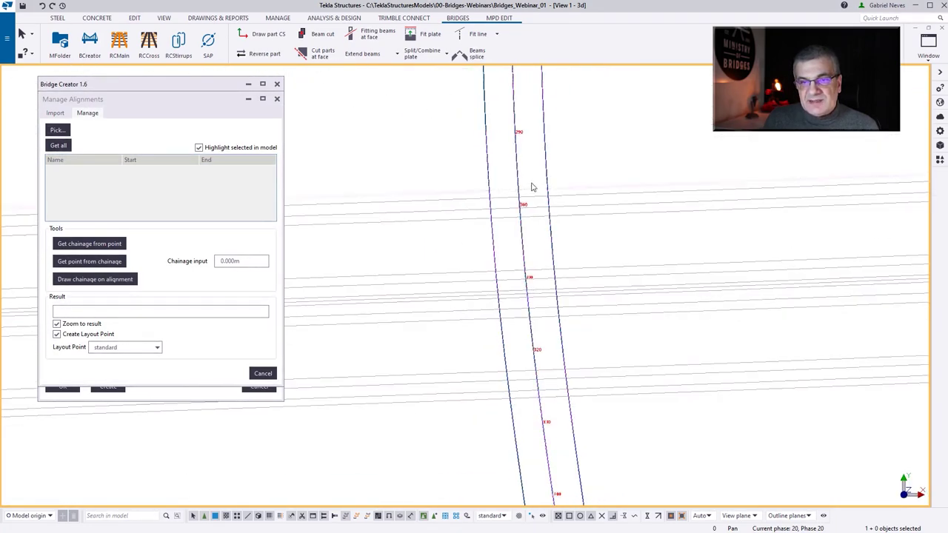
pyautogui.scroll(1, 584, 386)
pyautogui.scroll(-5, 656, 346)
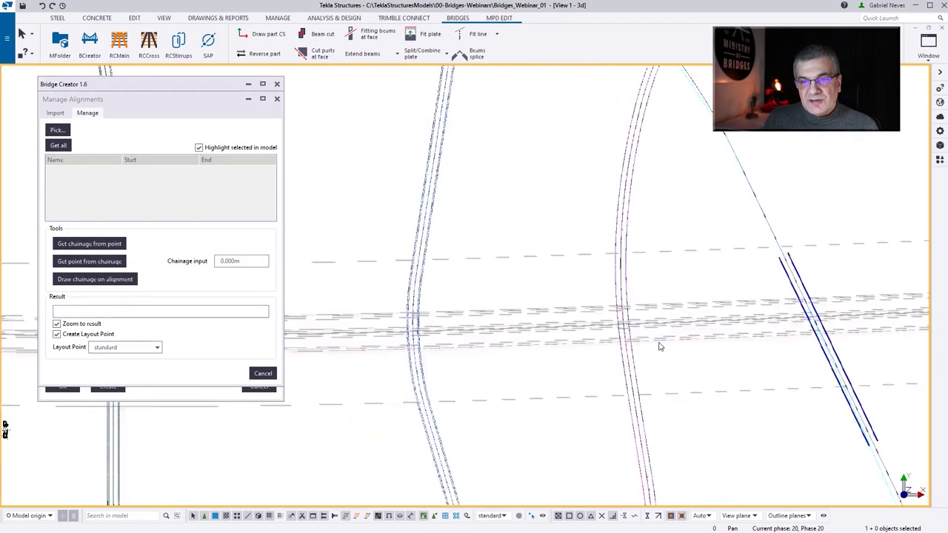
# Step: Close the alignment manager and Bridge Creator, and fit the work area to the entire model
pyautogui.click(263, 374)
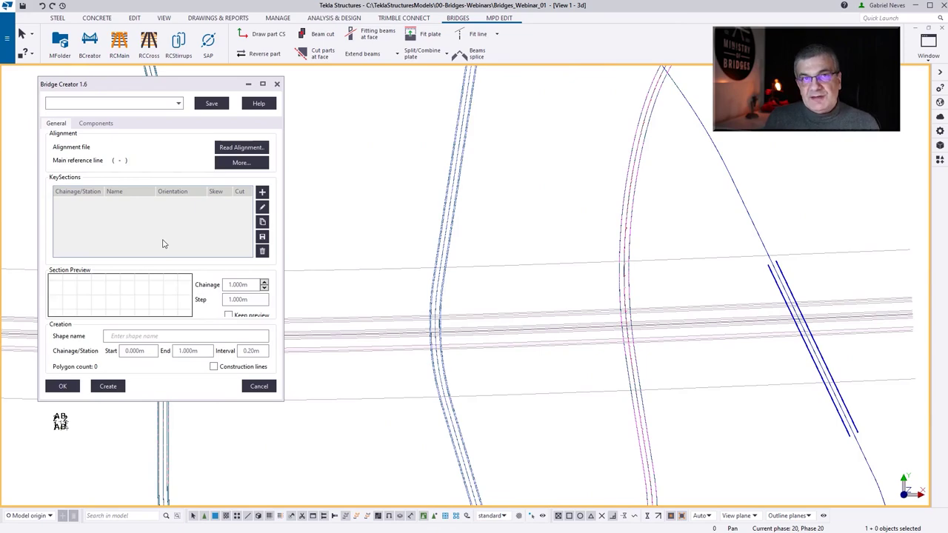
pyautogui.click(258, 386)
pyautogui.rightClick(301, 191)
pyautogui.click(352, 236)
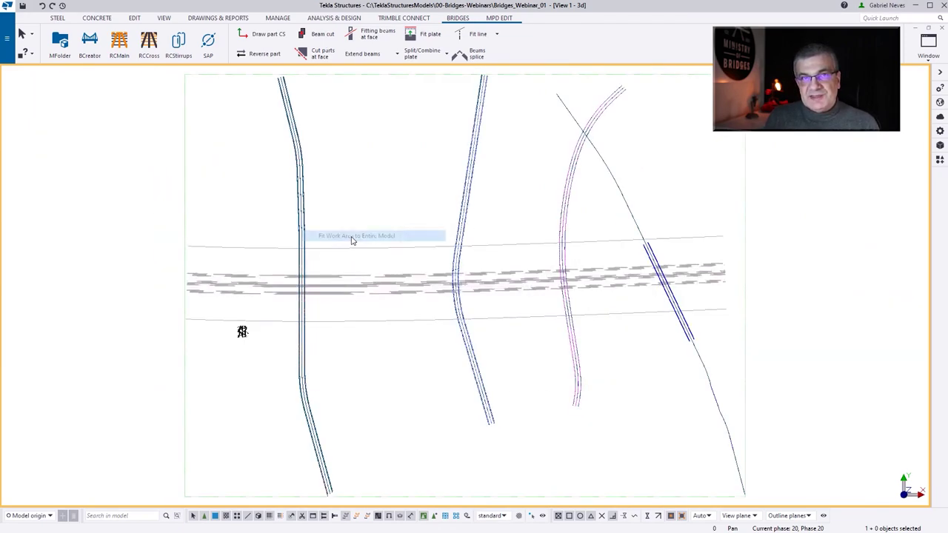
# Step: Open the model folder in File Explorer and examine the component files in RESOURCES\COMPONENTS
pyautogui.click(63, 46)
pyautogui.doubleClick(65, 152)
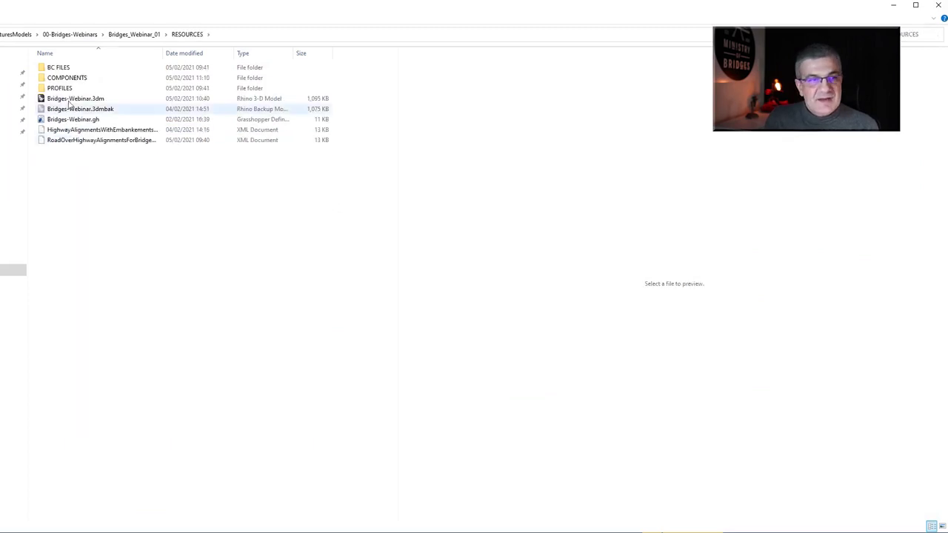
pyautogui.doubleClick(66, 78)
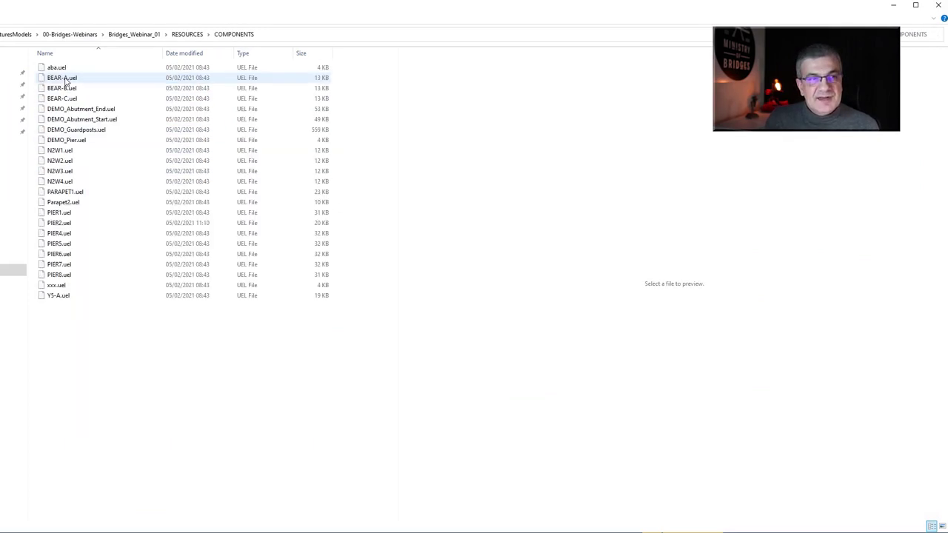
pyautogui.click(45, 225)
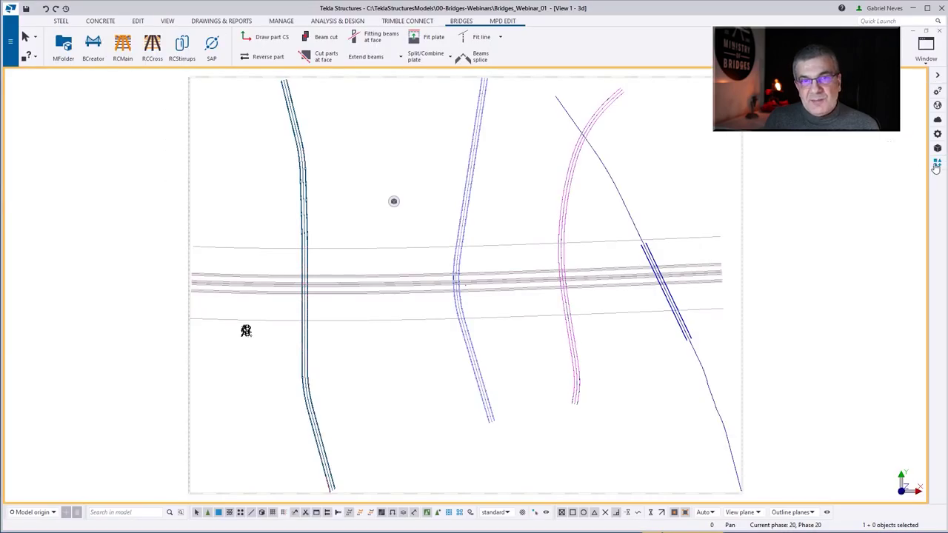
# Step: Browse the UEL files in RESOURCES\COMPONENTS through the custom component import, without importing any of them
pyautogui.click(937, 165)
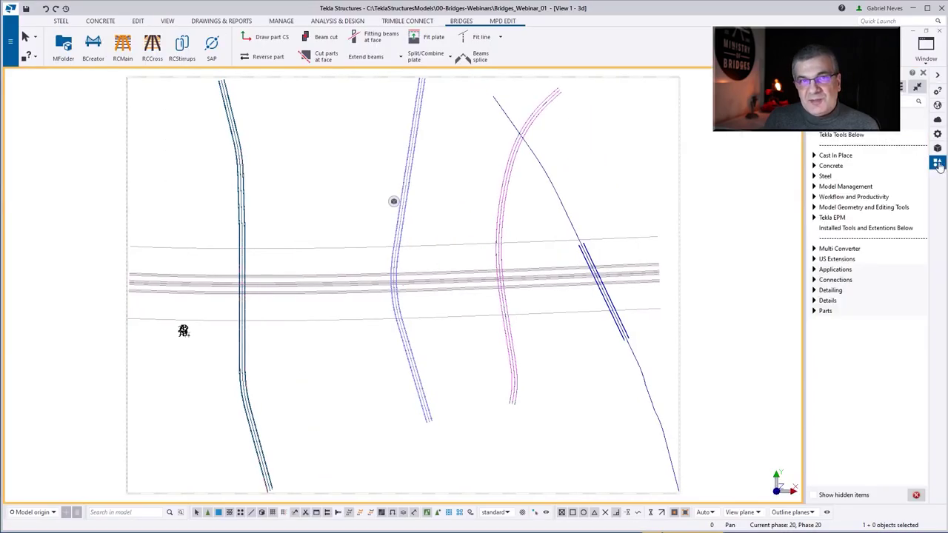
pyautogui.click(902, 87)
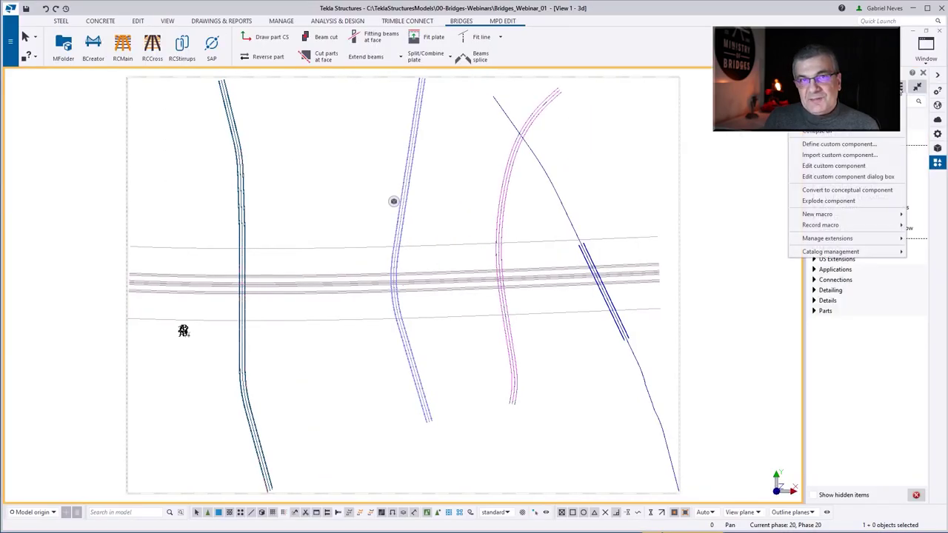
pyautogui.click(840, 155)
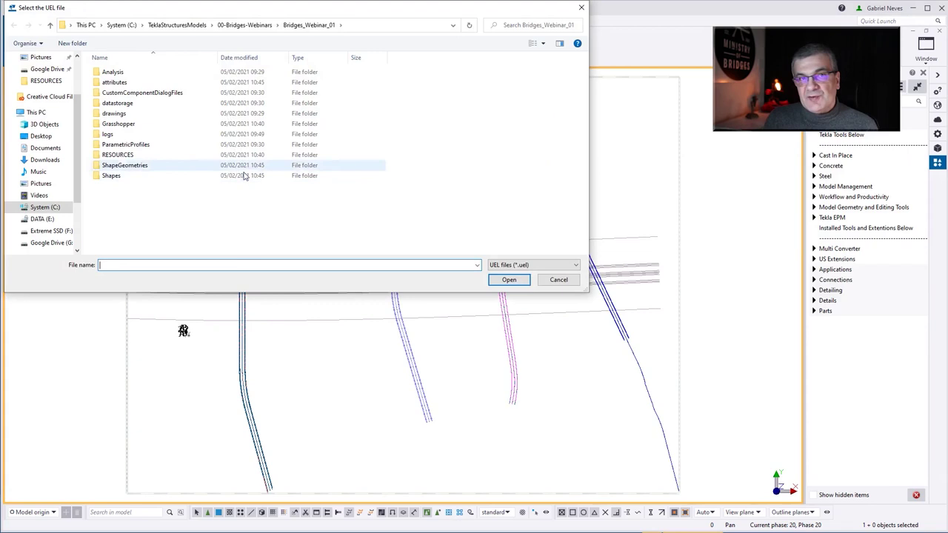
pyautogui.doubleClick(118, 155)
pyautogui.doubleClick(121, 83)
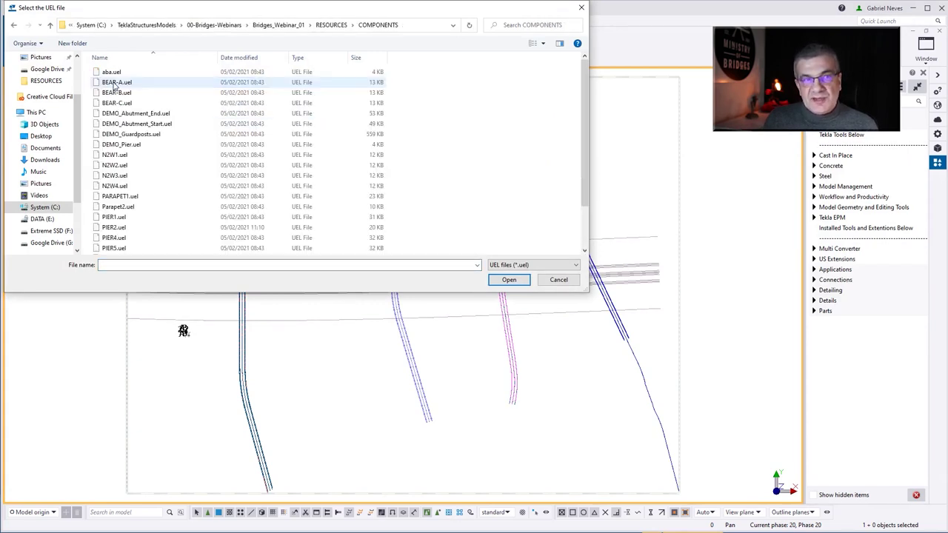
pyautogui.click(115, 156)
pyautogui.click(131, 198)
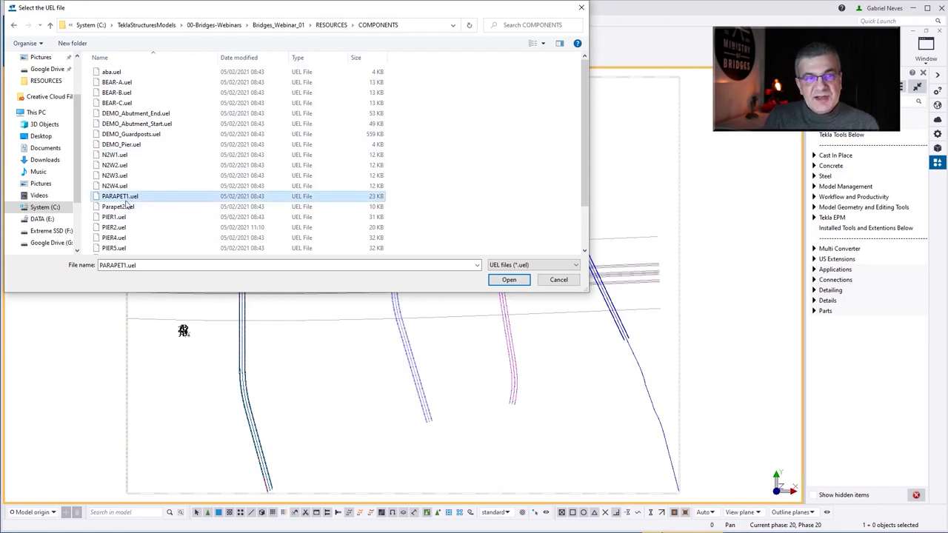
pyautogui.click(125, 208)
pyautogui.scroll(-1, 151, 211)
pyautogui.click(145, 200)
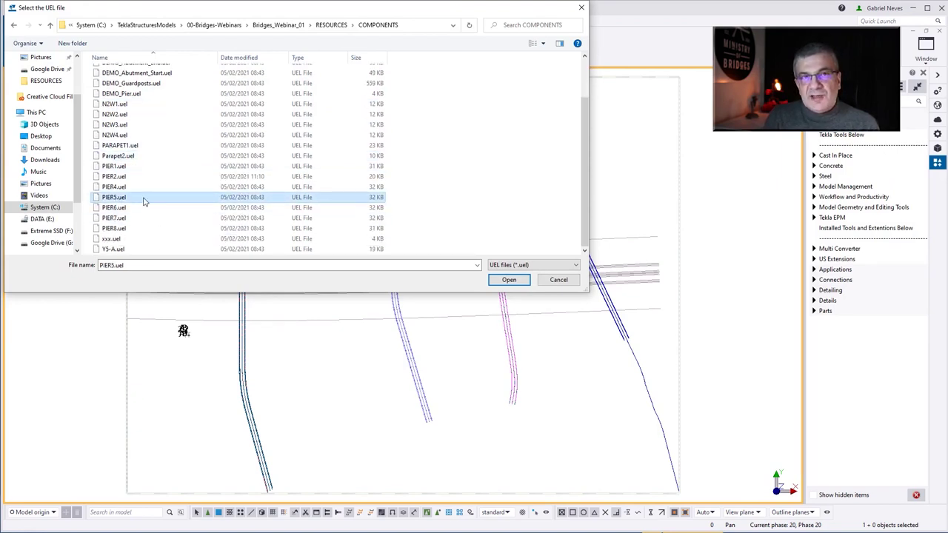
pyautogui.scroll(1, 144, 200)
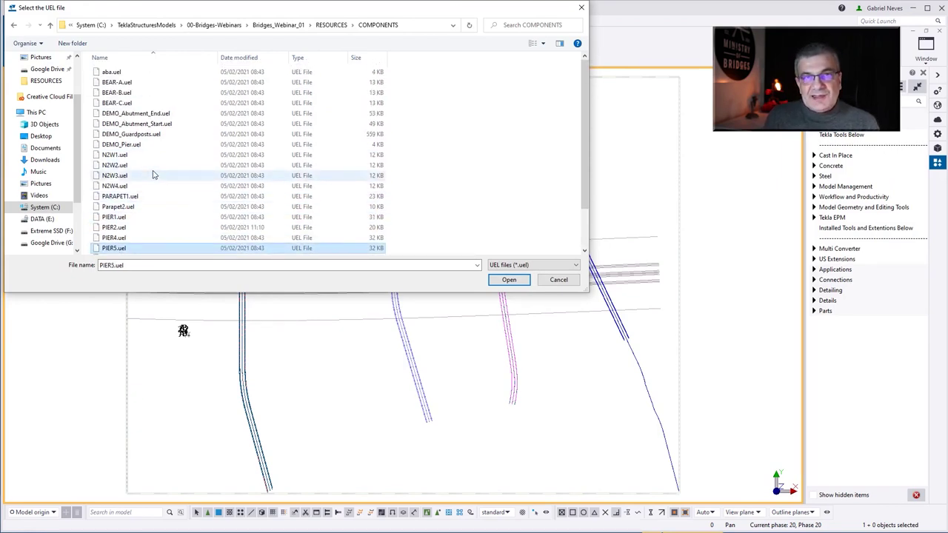
pyautogui.click(561, 282)
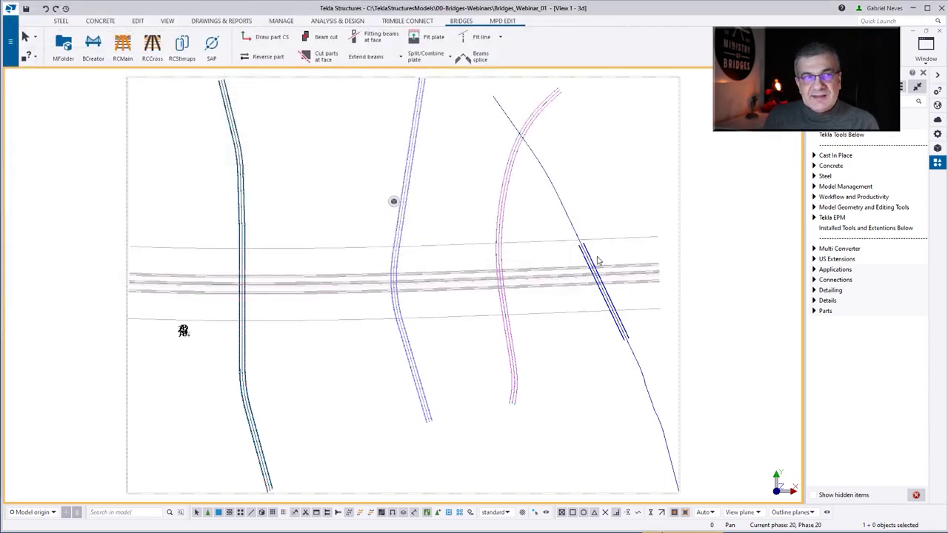
# Step: Open the profile catalog and load Others.profiles.uel from the RESOURCES\PROFILES folder for import
pyautogui.click(10, 21)
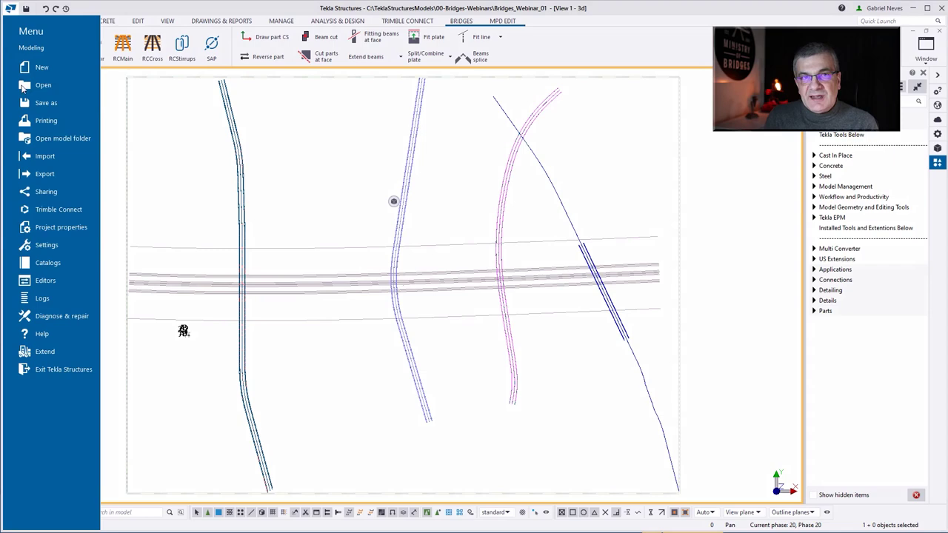
pyautogui.click(66, 262)
pyautogui.click(135, 50)
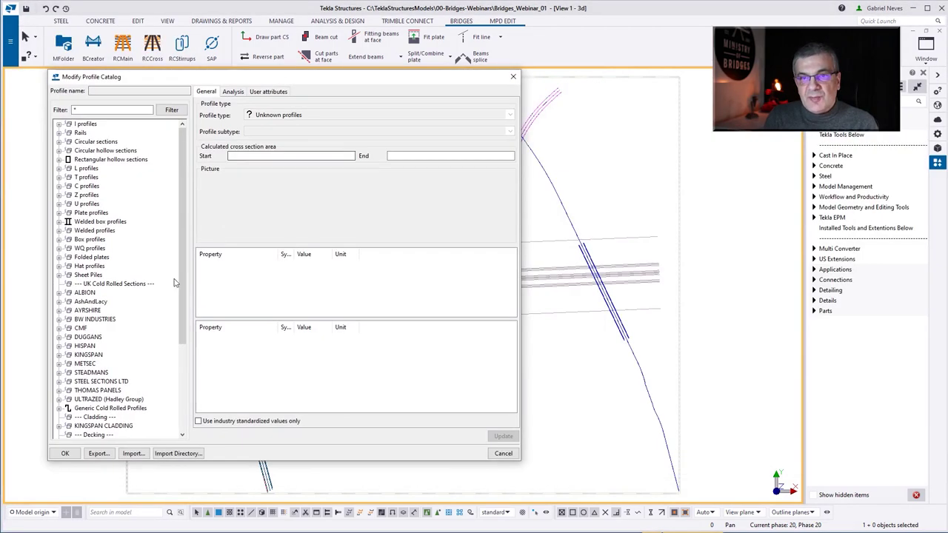
pyautogui.click(133, 453)
pyautogui.doubleClick(445, 284)
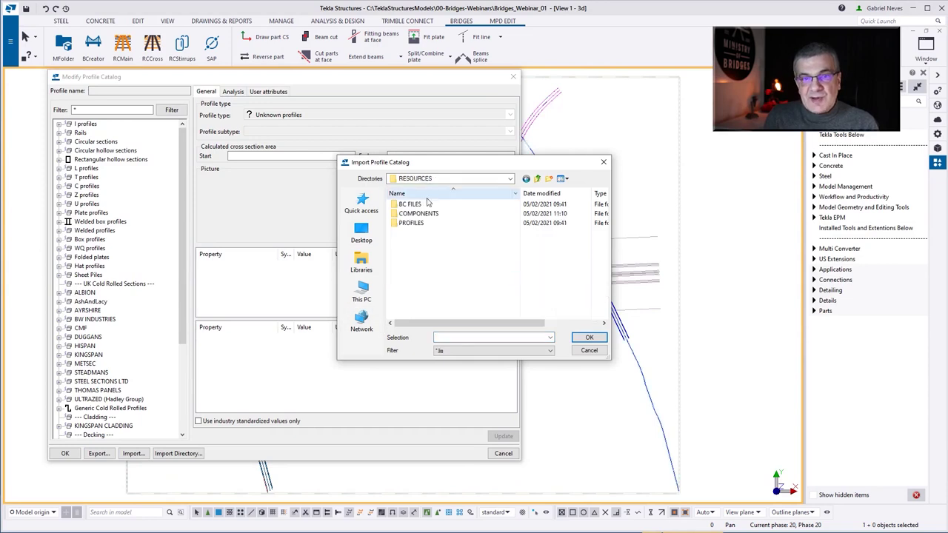
pyautogui.doubleClick(424, 223)
pyautogui.click(550, 351)
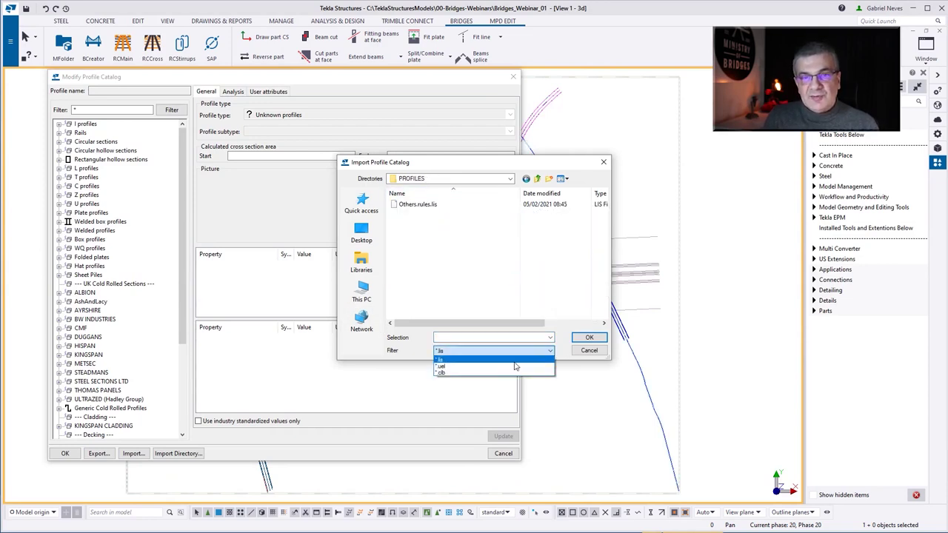
pyautogui.click(514, 372)
pyautogui.click(397, 209)
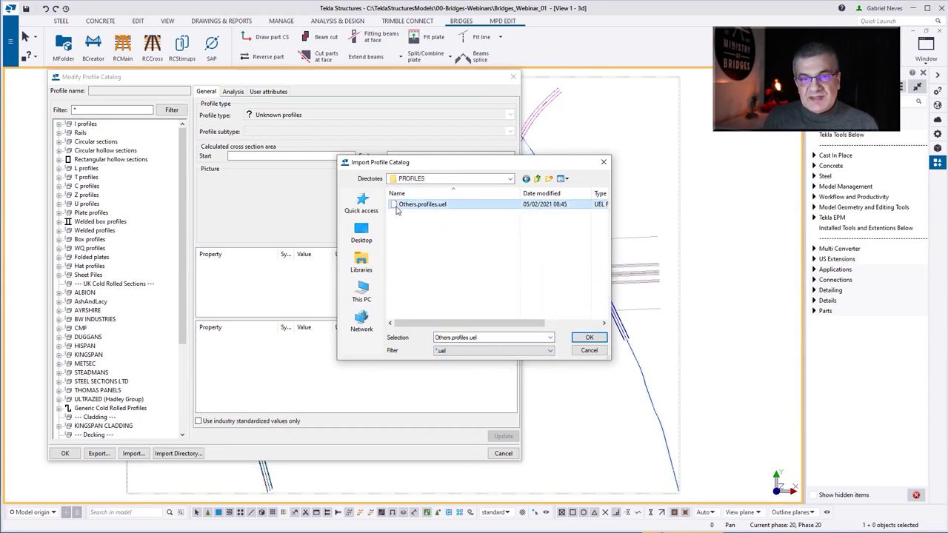
pyautogui.click(589, 338)
# Step: Set the import action of all sketched and variable CS profiles to Replace and complete the import
pyautogui.click(600, 187)
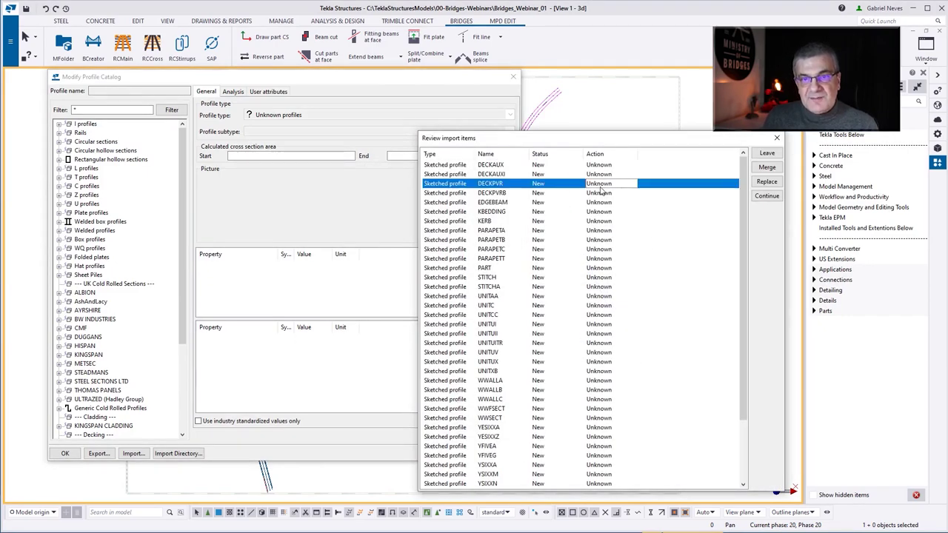
pyautogui.click(502, 167)
pyautogui.scroll(-3, 570, 297)
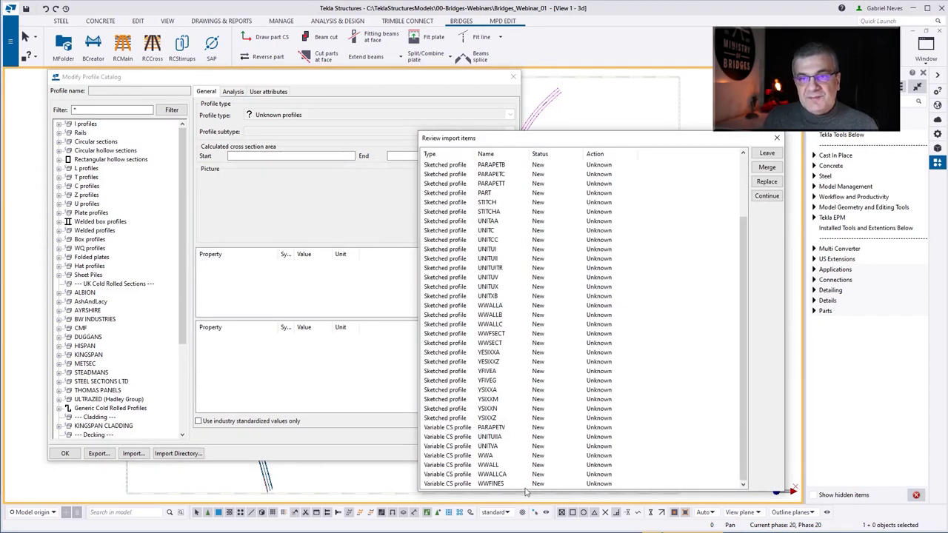
pyautogui.keyDown('shift'); pyautogui.click(508, 485); pyautogui.keyUp('shift')
pyautogui.scroll(3, 599, 436)
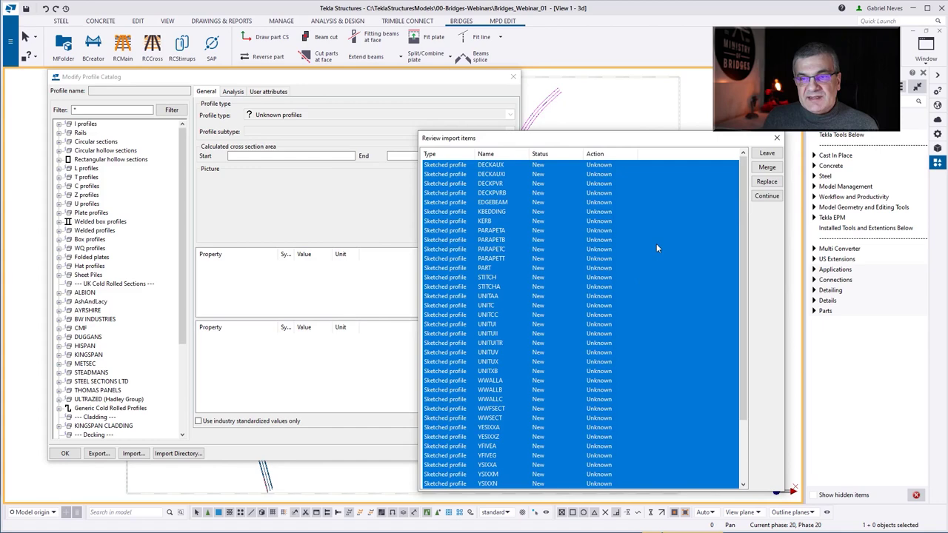
pyautogui.click(766, 182)
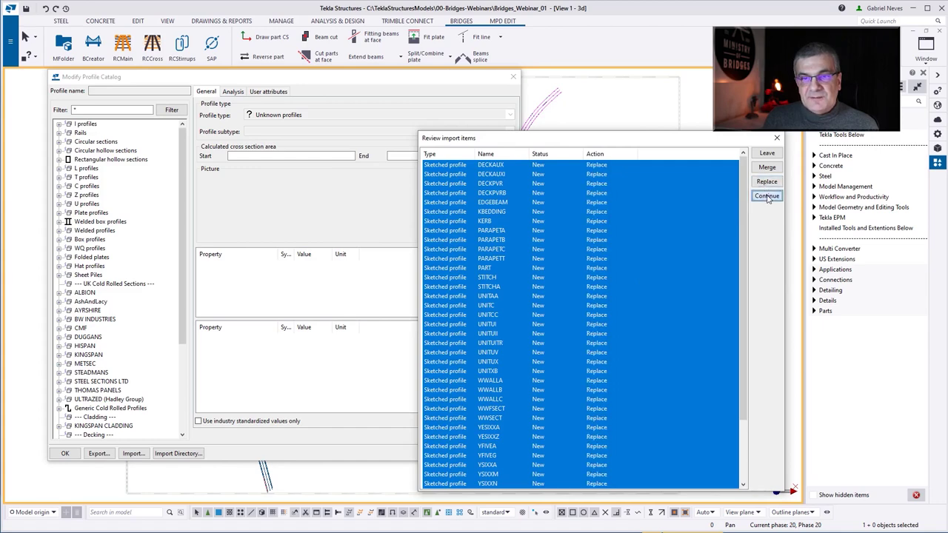
pyautogui.click(767, 196)
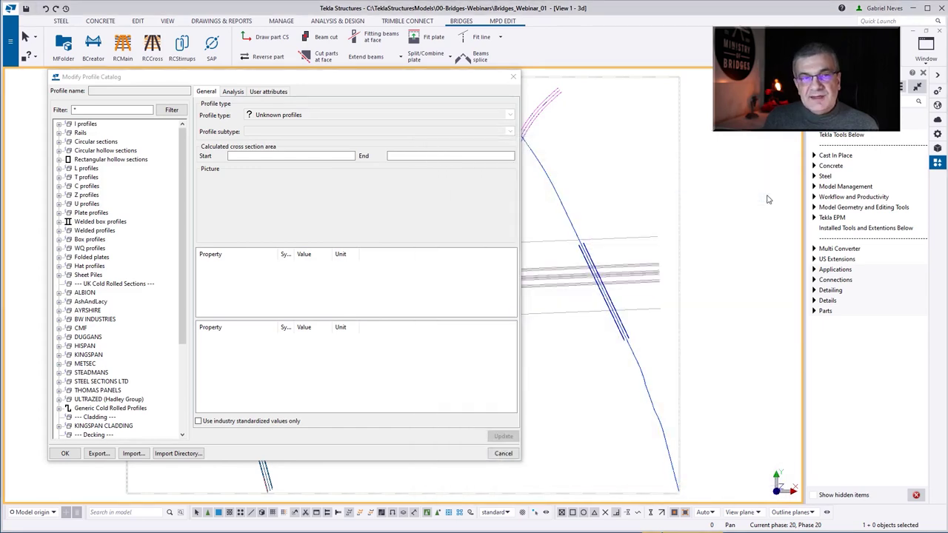
# Step: Load the parametric profile file Others.profiles.clb from RESOURCES\PROFILES for import into the profile catalog
pyautogui.click(134, 453)
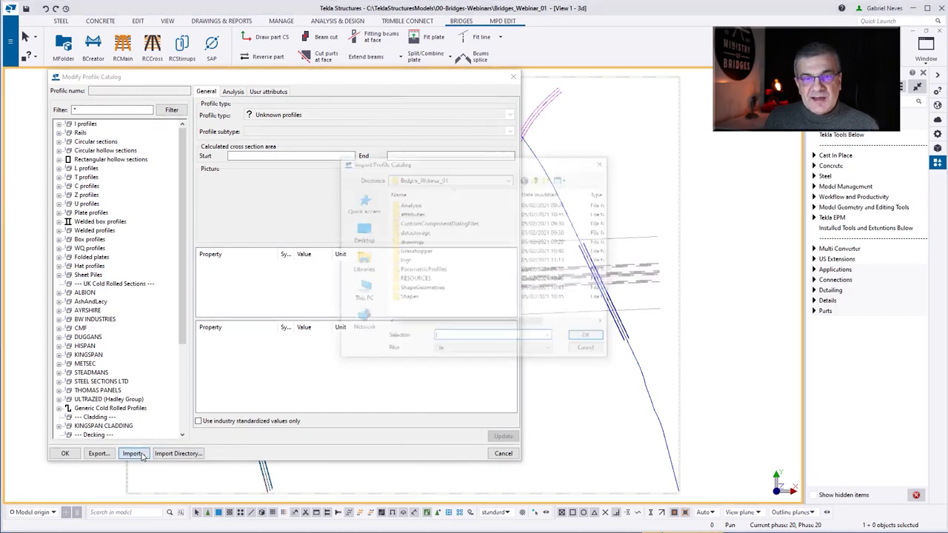
pyautogui.click(474, 350)
pyautogui.click(448, 373)
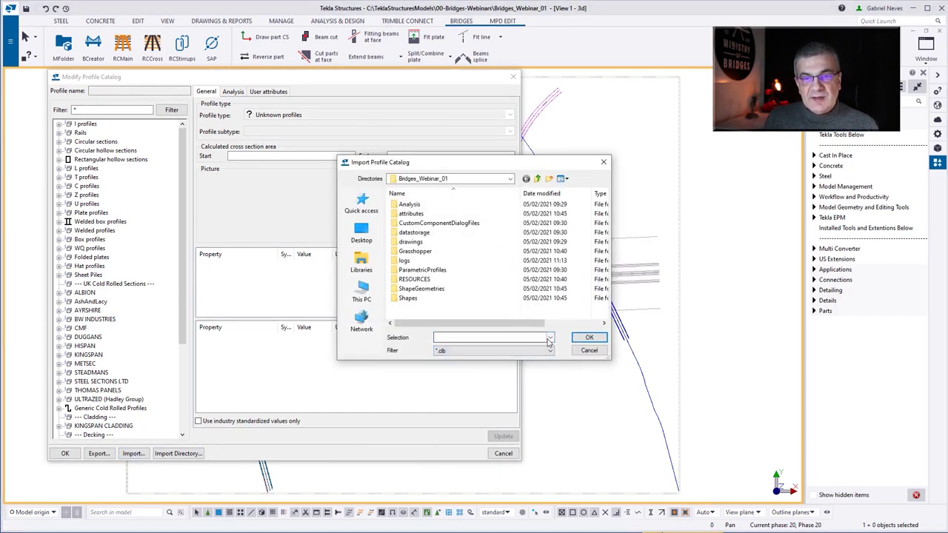
pyautogui.doubleClick(414, 279)
pyautogui.doubleClick(412, 223)
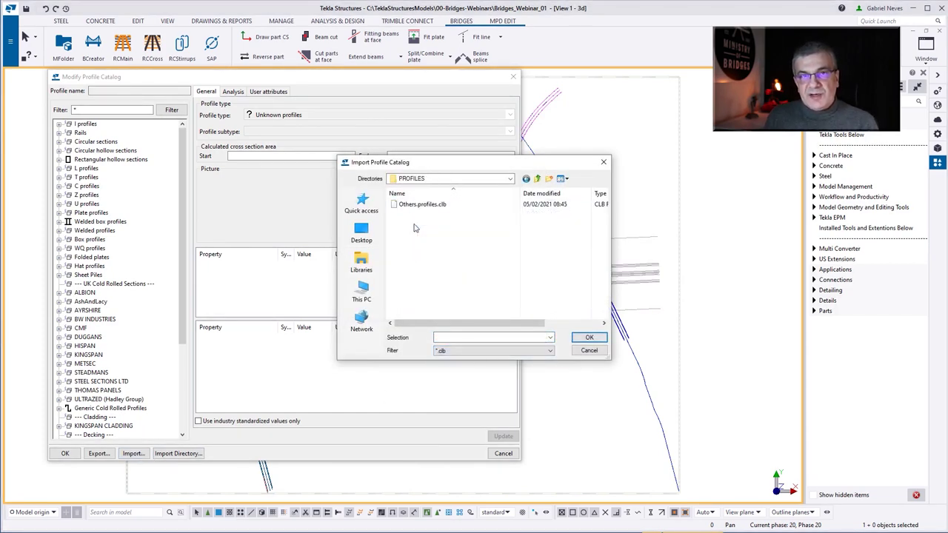
pyautogui.click(420, 205)
pyautogui.click(590, 337)
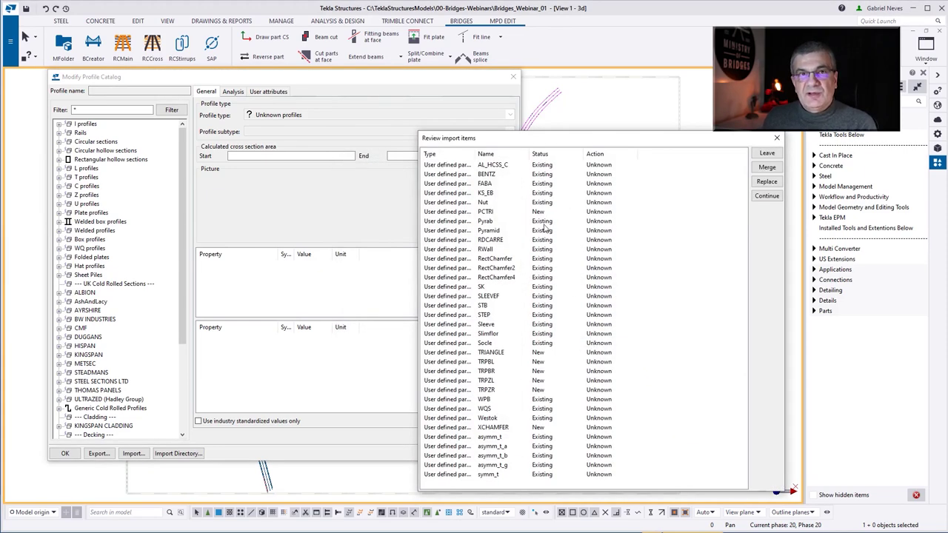
# Step: Import all the listed user-defined parametric profiles with the Replace action and save the profile catalog changes to the model folder
pyautogui.click(499, 166)
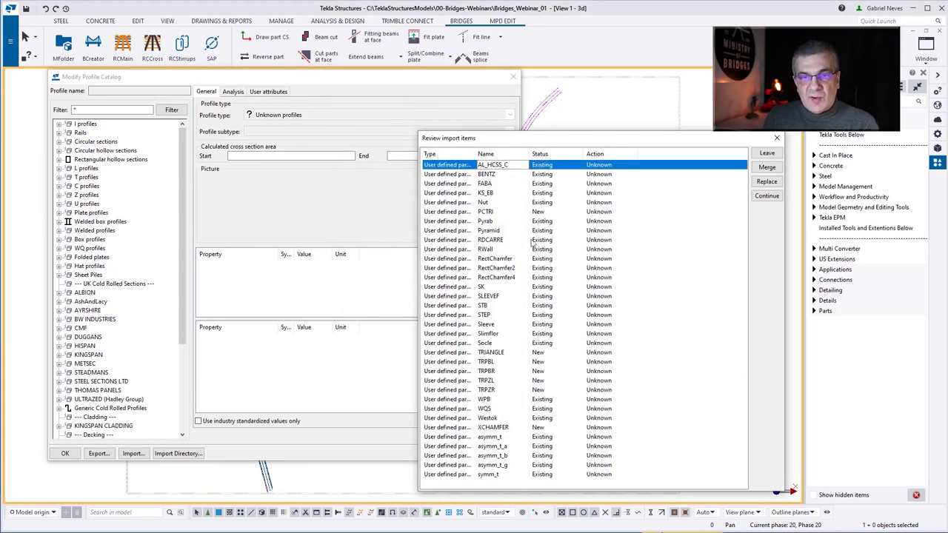
pyautogui.keyDown('shift'); pyautogui.click(488, 475); pyautogui.keyUp('shift')
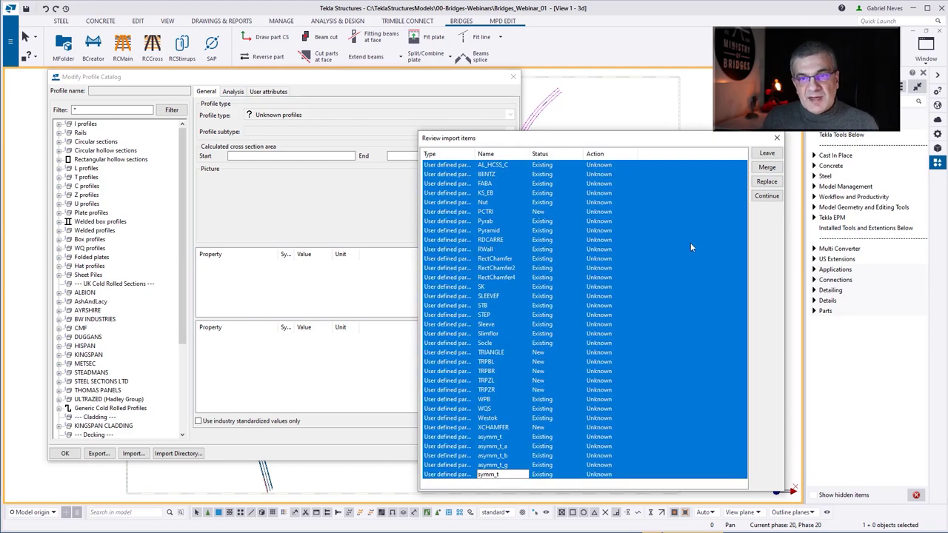
pyautogui.click(767, 183)
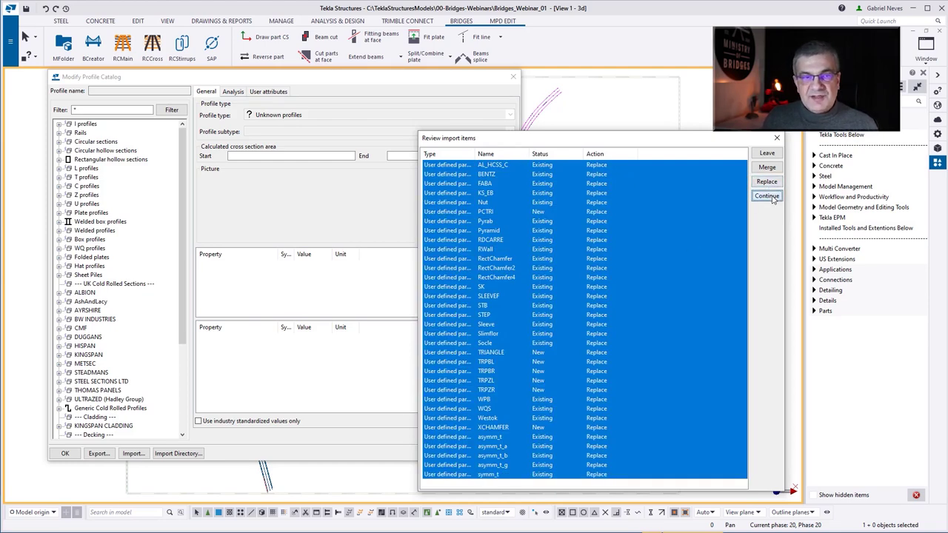
pyautogui.click(767, 196)
pyautogui.click(64, 454)
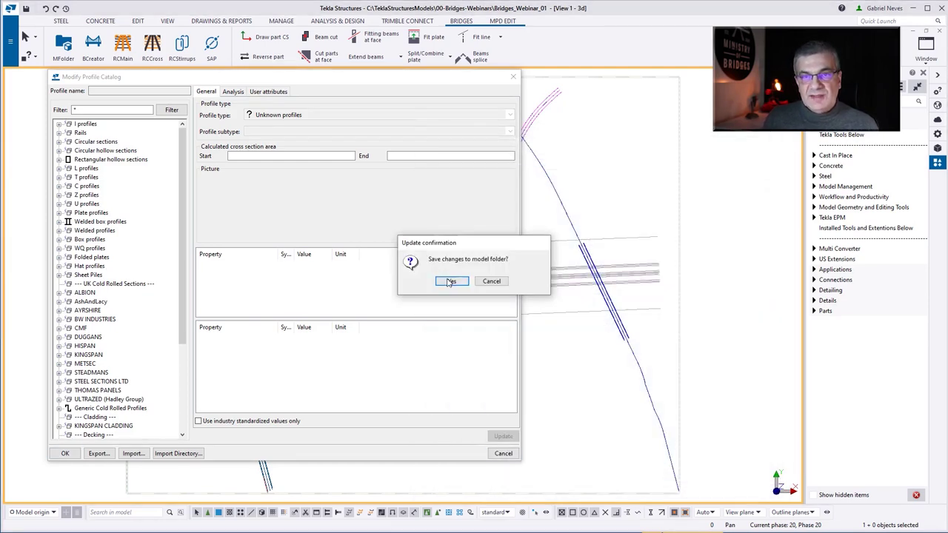
pyautogui.click(451, 280)
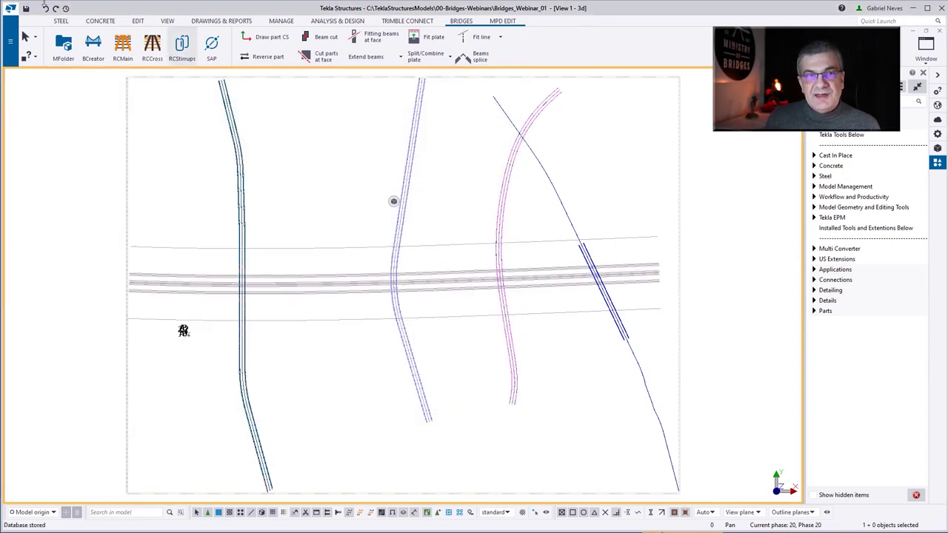
# Step: Reopen the profile catalog, examine the imported profiles under Others, such as DECKPVR, PARAPETT and YFIVEG, and close it without changes
pyautogui.click(11, 41)
pyautogui.click(63, 263)
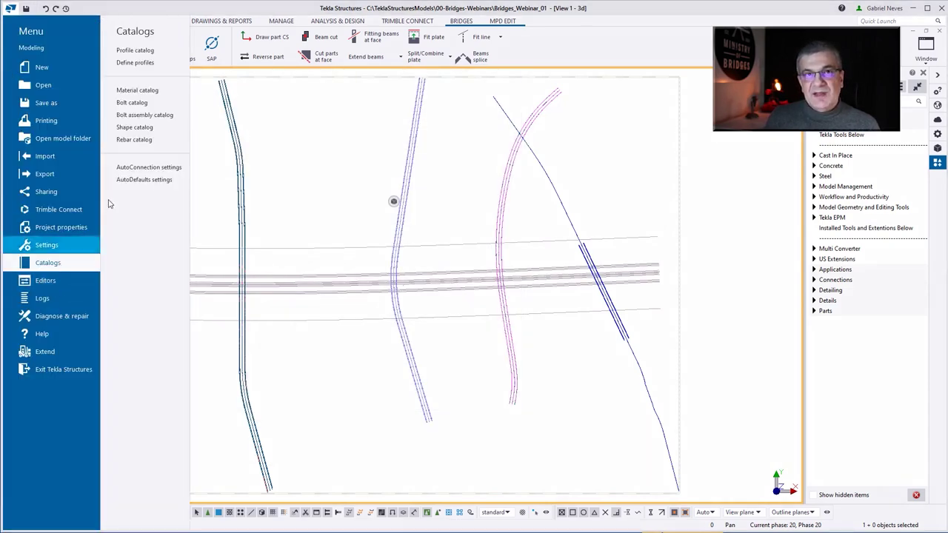
pyautogui.click(140, 46)
pyautogui.scroll(-5, 103, 376)
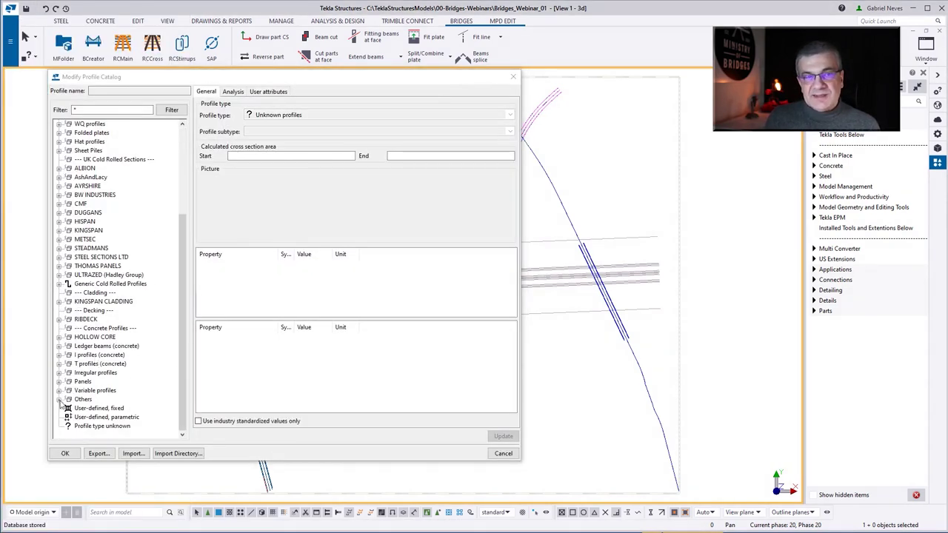
pyautogui.click(59, 400)
pyautogui.click(95, 212)
pyautogui.click(96, 222)
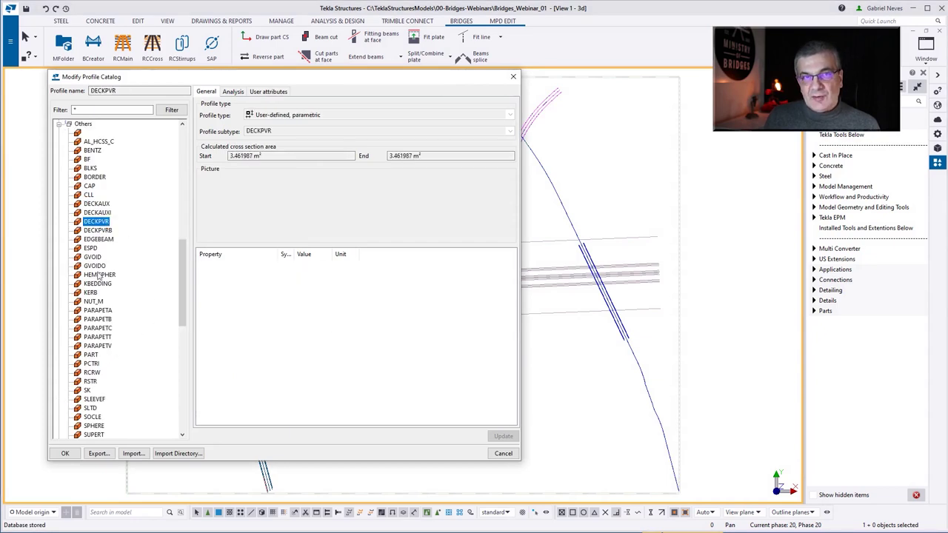
pyautogui.click(94, 178)
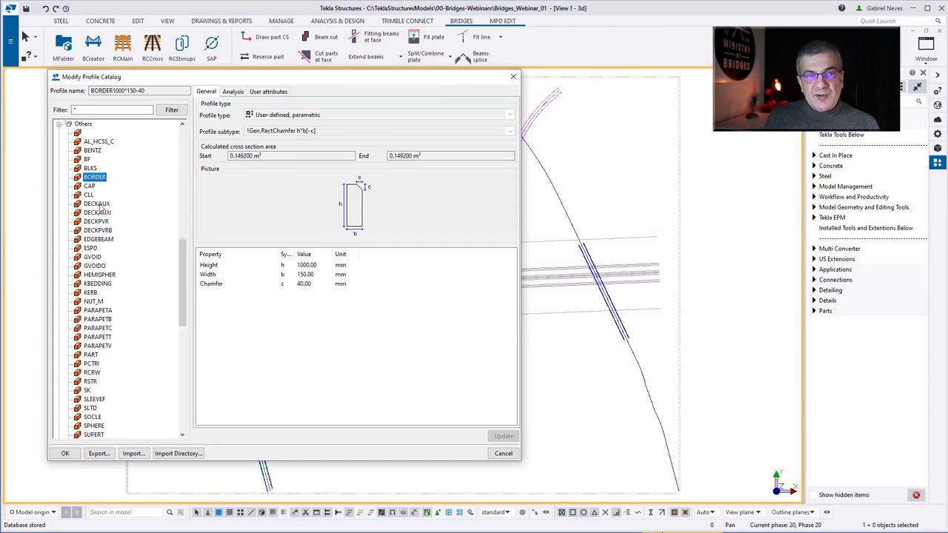
pyautogui.scroll(-3, 109, 247)
pyautogui.click(96, 257)
pyautogui.scroll(-11, 108, 274)
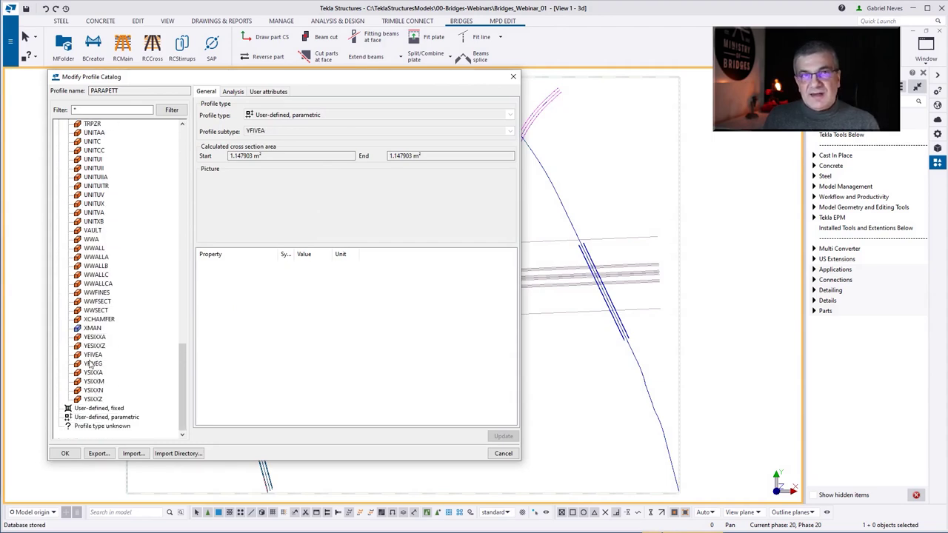
pyautogui.click(92, 364)
pyautogui.click(505, 454)
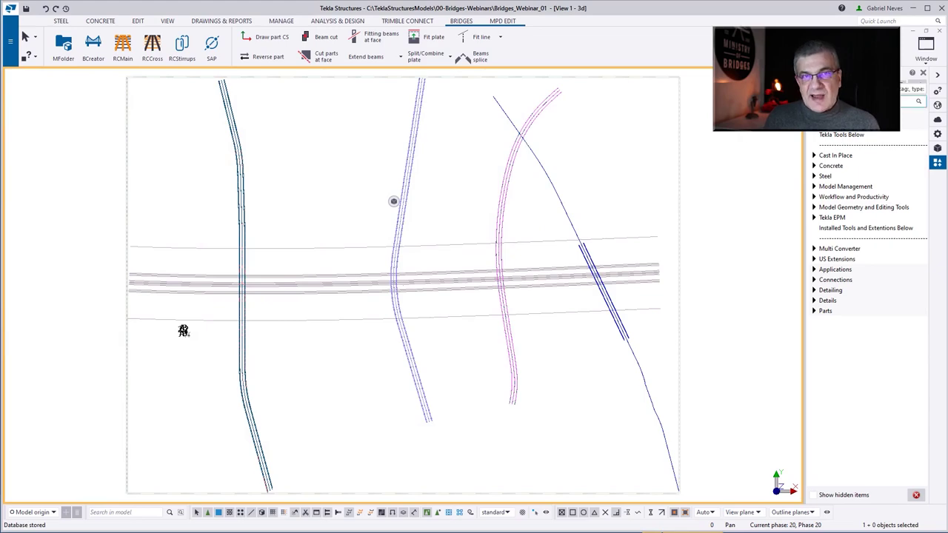
# Step: Find the N2W1 custom component in the component catalog, insert it at grid intersection A-2 and inspect it in 3D
pyautogui.click(836, 269)
pyautogui.scroll(-10, 849, 292)
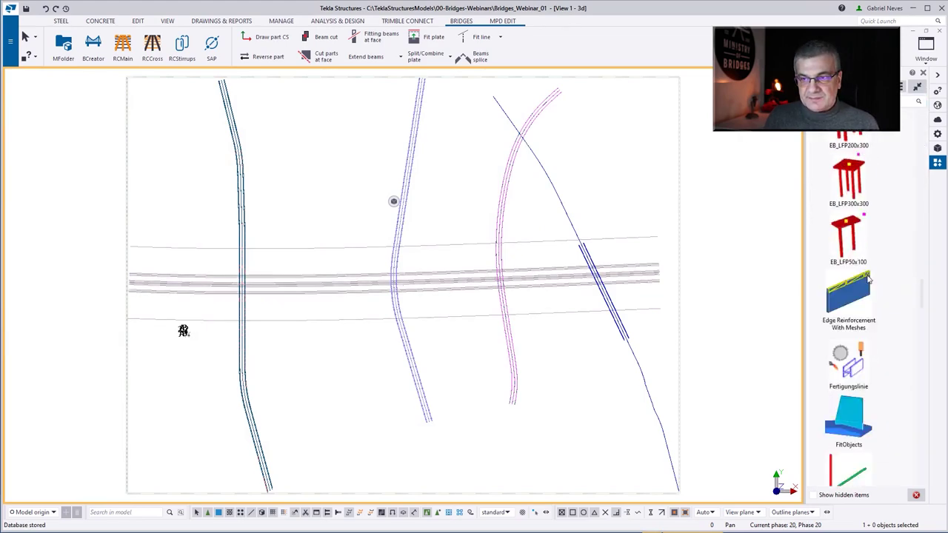
pyautogui.click(849, 291)
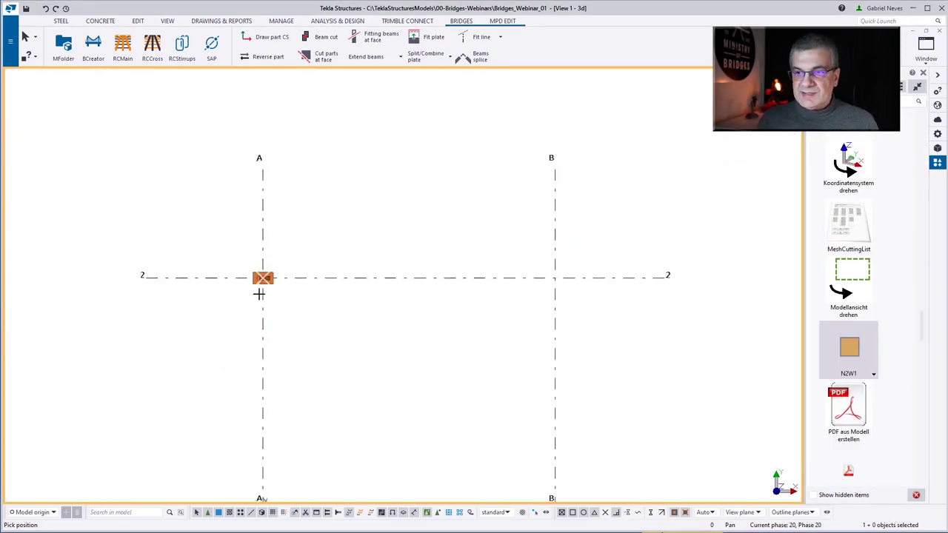
pyautogui.keyDown('ctrl'); pyautogui.moveTo(271, 286); pyautogui.dragTo(355, 278, button='middle'); pyautogui.keyUp('ctrl')
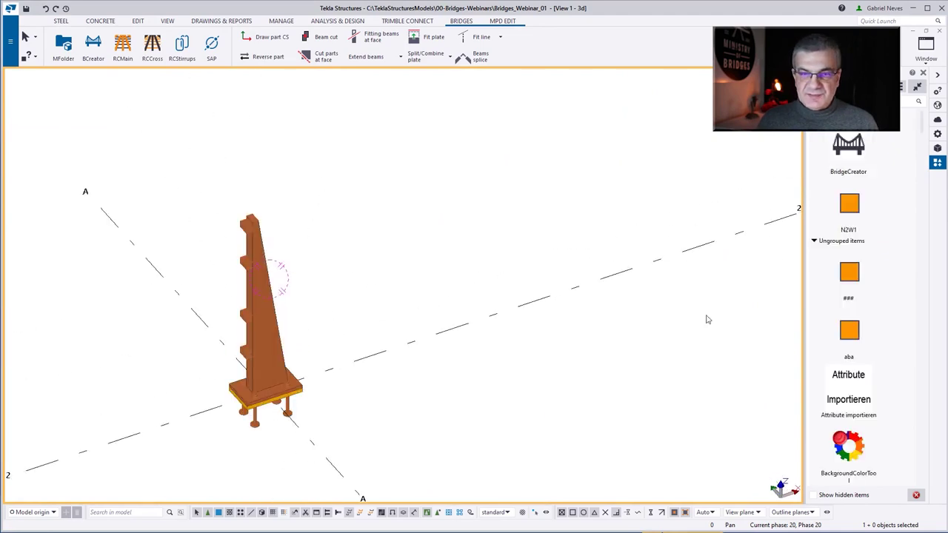
# Step: Insert the PARAPET1 custom component near grid intersection A-1 and inspect its geometry
pyautogui.scroll(-15, 849, 299)
pyautogui.scroll(15, 851, 298)
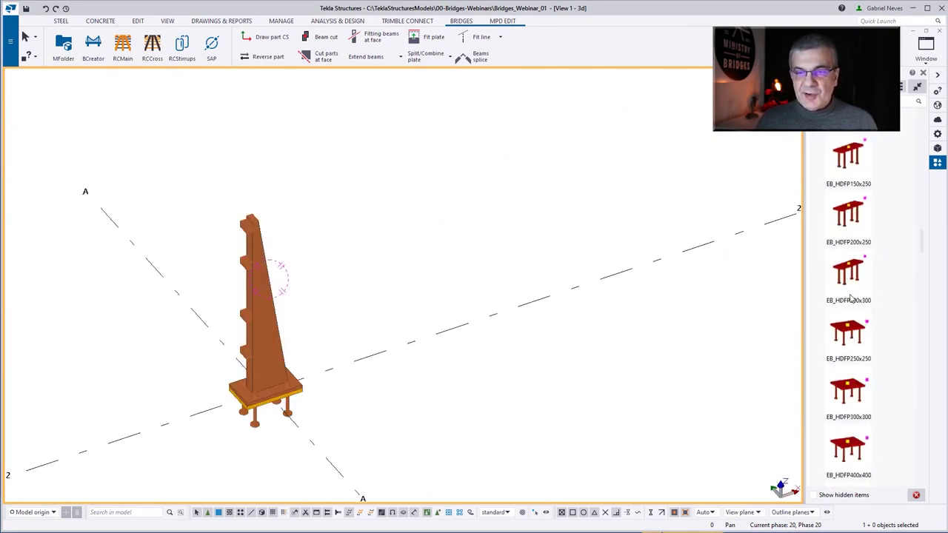
pyautogui.doubleClick(849, 339)
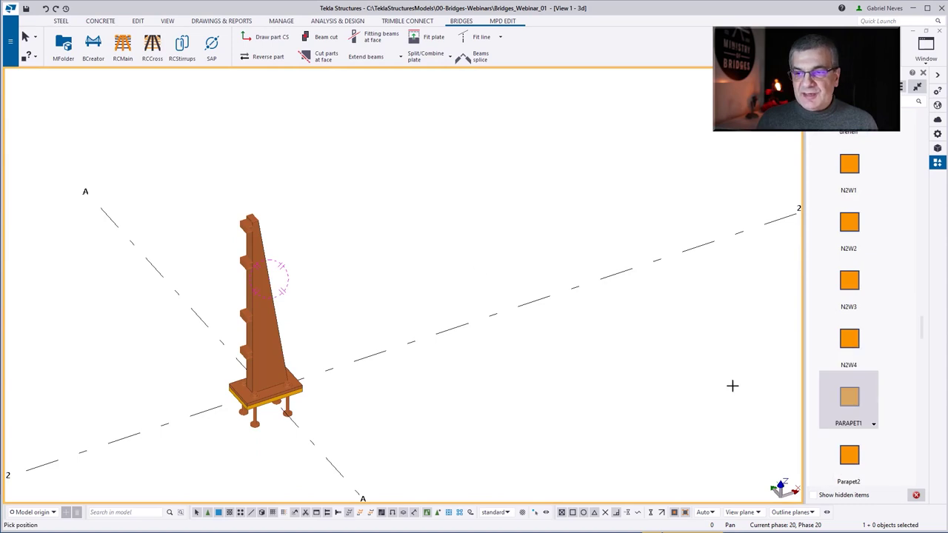
pyautogui.scroll(-3, 534, 385)
pyautogui.scroll(5, 546, 436)
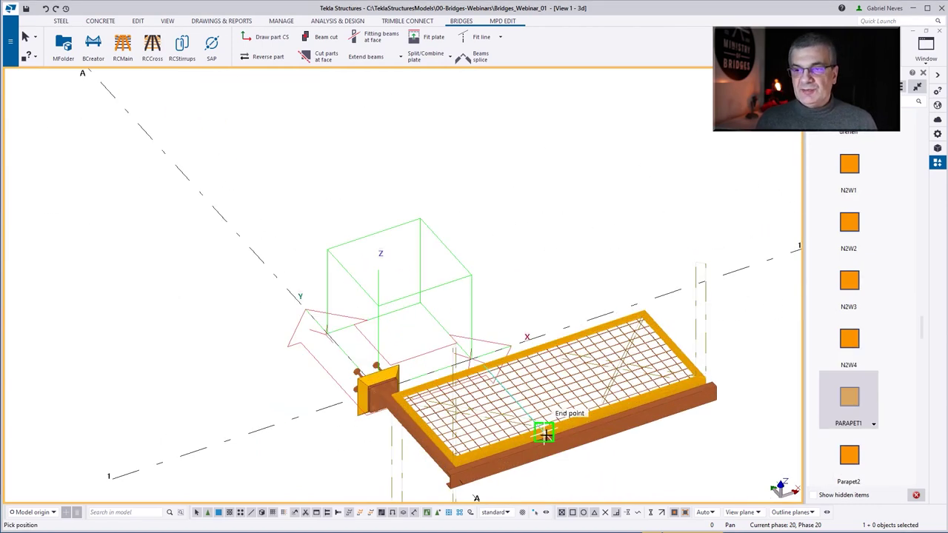
pyautogui.scroll(-5, 872, 356)
# Step: Insert the PIER2 custom component at grid intersection B-2, inspect it, and delete all the inserted trial components
pyautogui.doubleClick(853, 339)
pyautogui.scroll(-5, 489, 322)
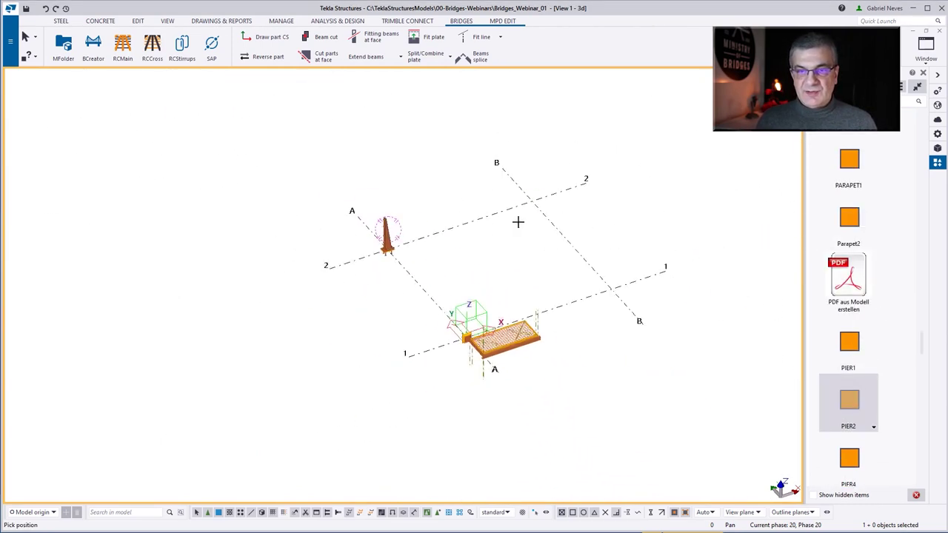
pyautogui.click(532, 201)
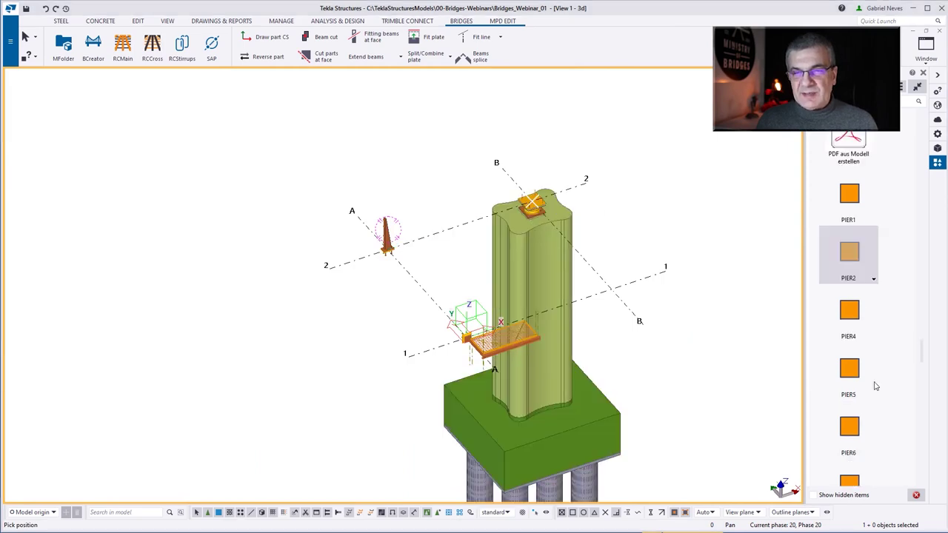
pyautogui.scroll(-3, 427, 178)
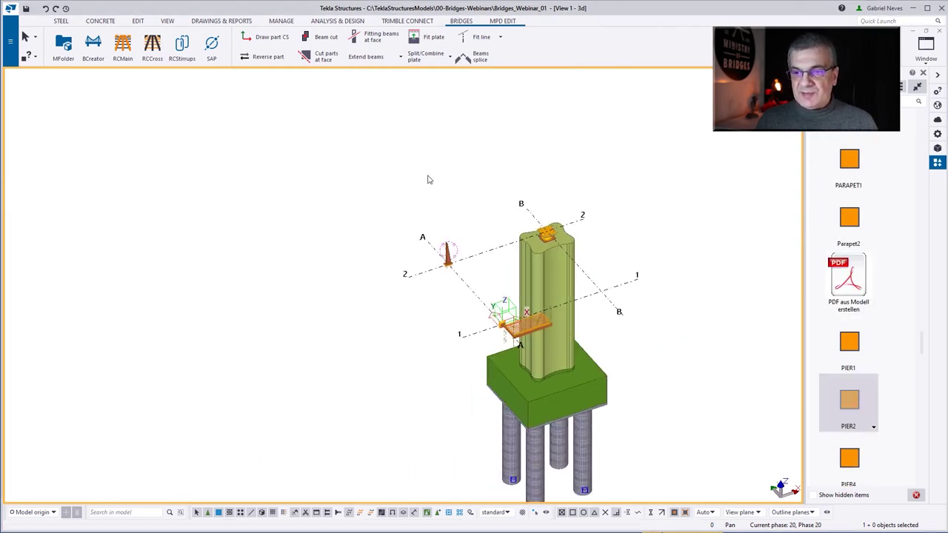
pyautogui.moveTo(427, 178); pyautogui.dragTo(650, 411)
pyautogui.press('Delete')
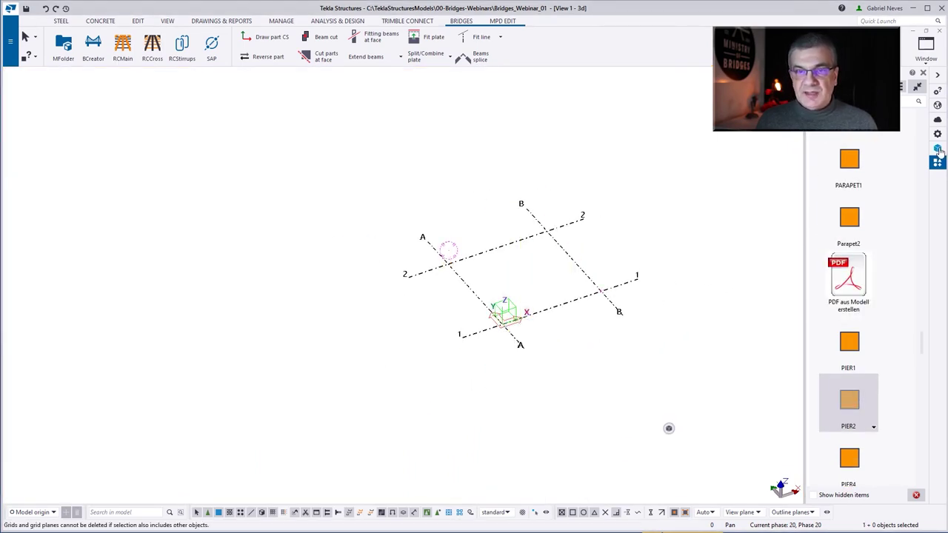
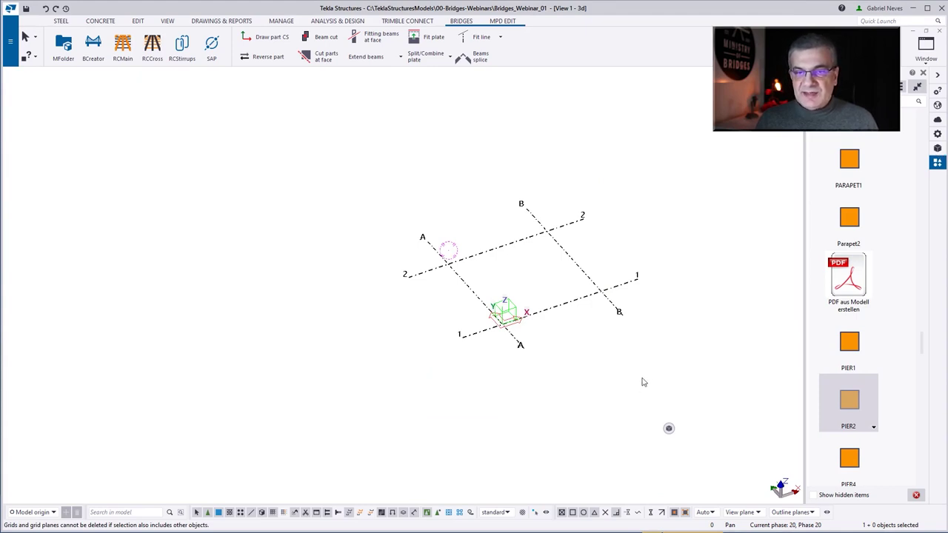
# Step: Copy the objects of phases 1, 2 and 3 from the Bridges-Webinar-001 model into the current model
pyautogui.click(937, 149)
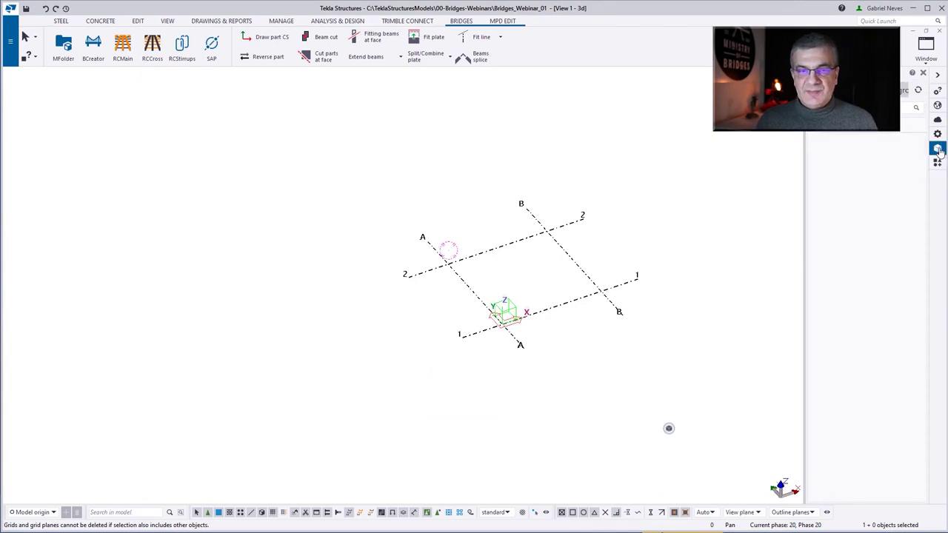
pyautogui.rightClick(302, 276)
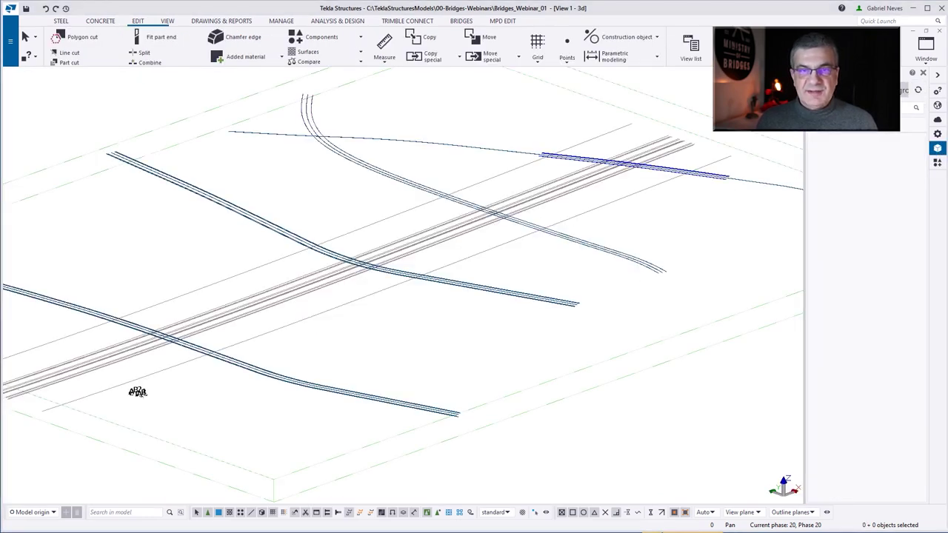
pyautogui.click(433, 57)
pyautogui.click(427, 206)
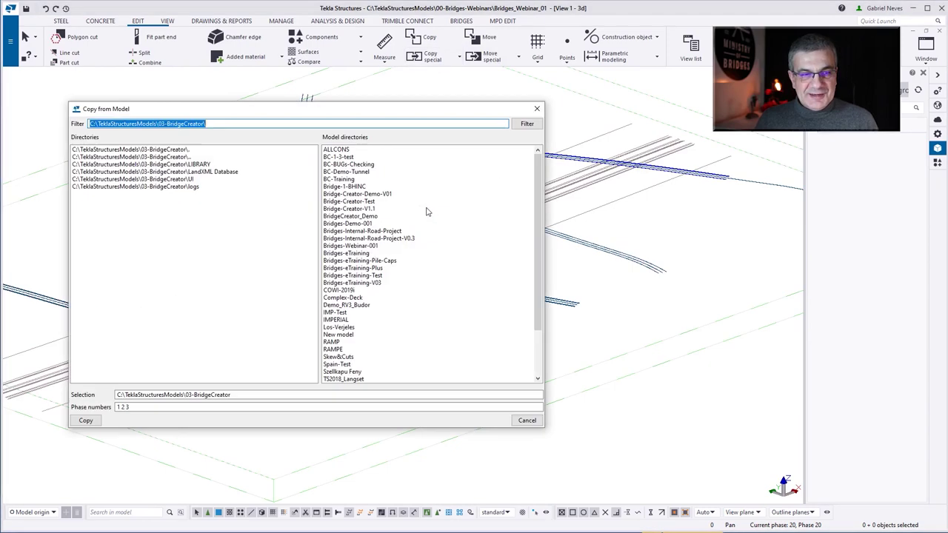
pyautogui.click(375, 247)
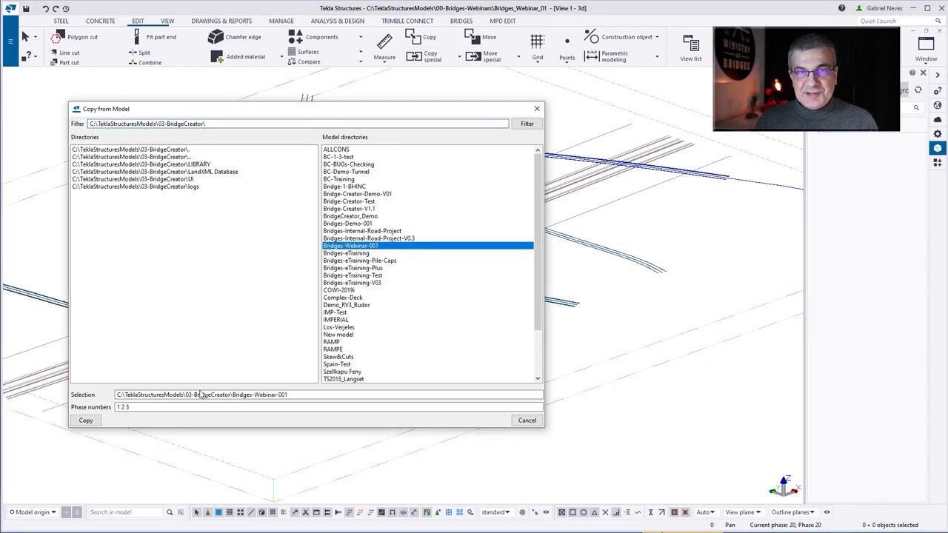
pyautogui.click(86, 420)
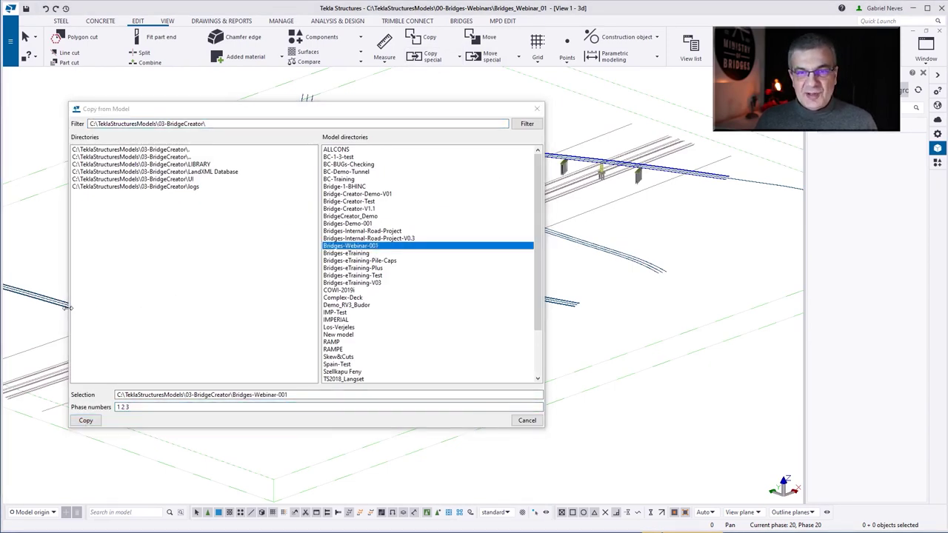
pyautogui.click(527, 420)
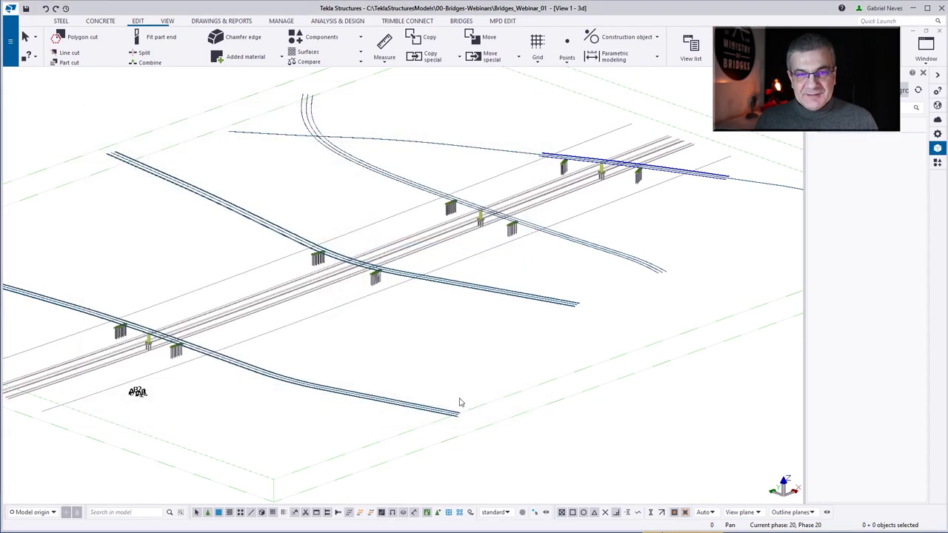
# Step: Examine the copied pile caps, piles and piers where each bridge alignment crosses the main road
pyautogui.scroll(8, 111, 341)
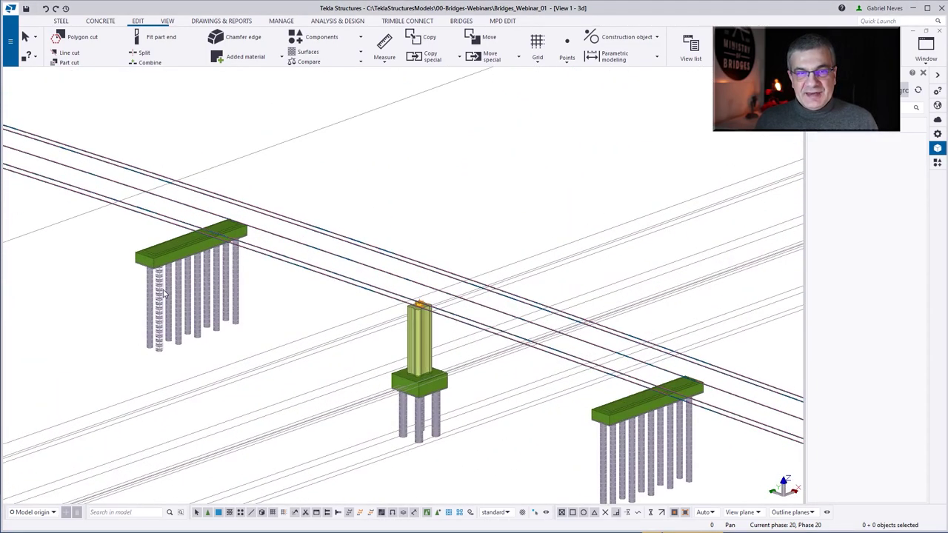
pyautogui.keyDown('ctrl'); pyautogui.moveTo(166, 265); pyautogui.dragTo(146, 259, button='middle'); pyautogui.keyUp('ctrl')
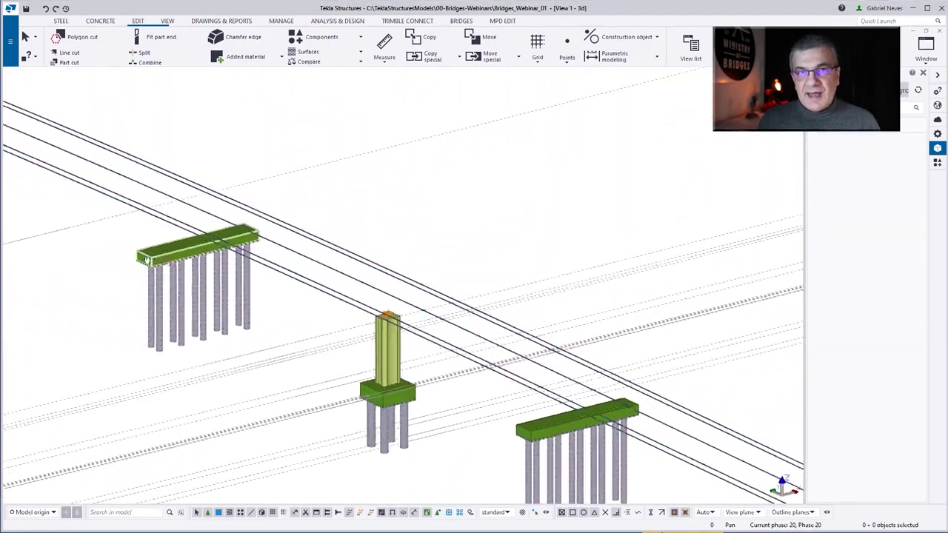
pyautogui.scroll(-10, 137, 260)
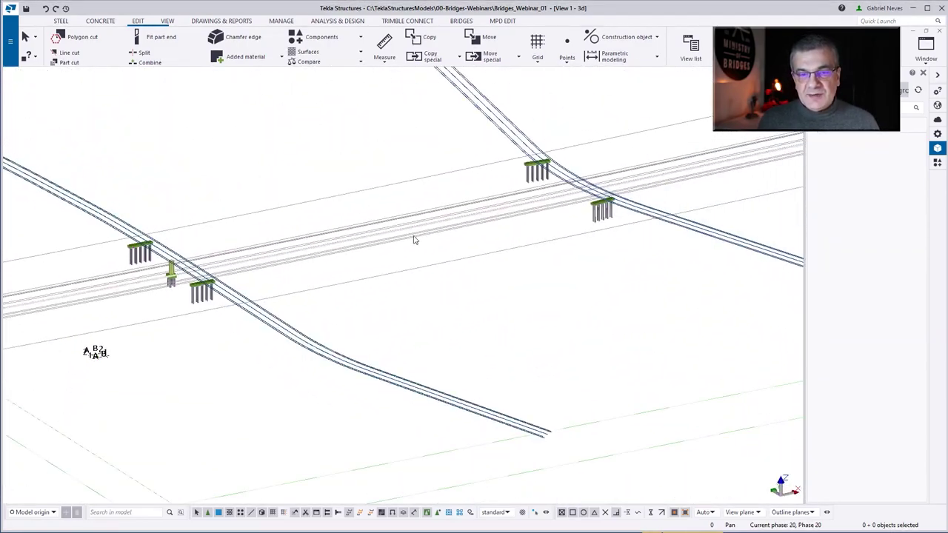
pyautogui.keyDown('ctrl'); pyautogui.moveTo(414, 239); pyautogui.dragTo(448, 204, button='middle'); pyautogui.keyUp('ctrl')
pyautogui.scroll(3, 631, 198)
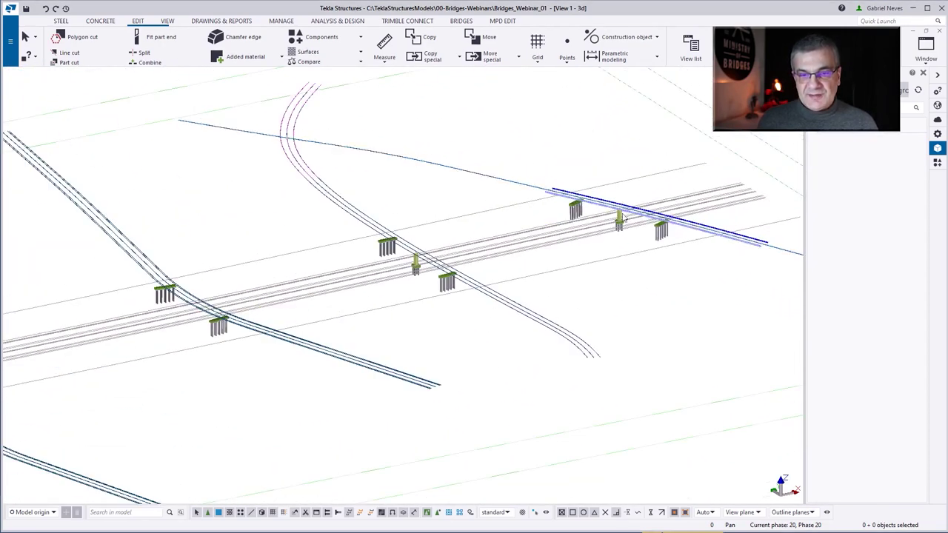
pyautogui.click(448, 204)
pyautogui.rightClick(436, 194)
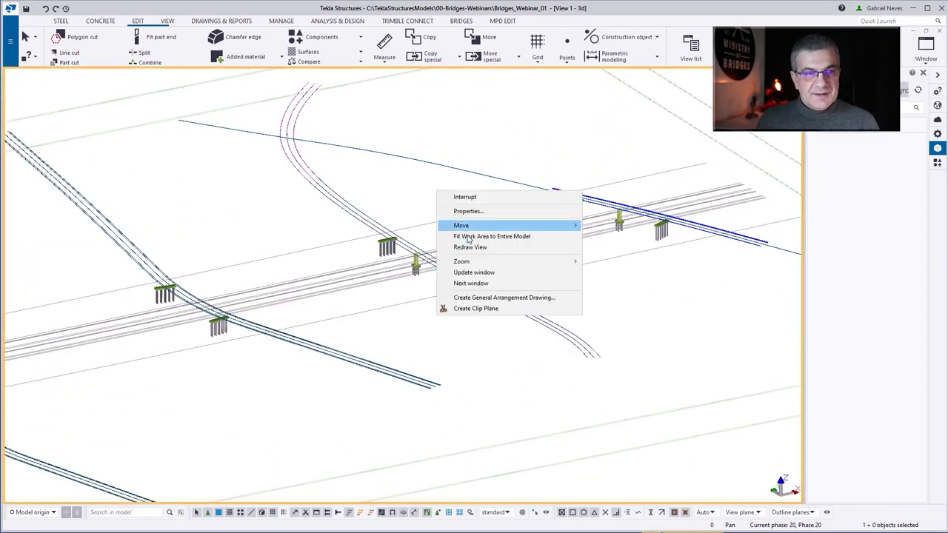
pyautogui.click(465, 222)
# Step: Create a lofted plate between the outer boundary line and the nearest edge line of the main road
pyautogui.scroll(10, 211, 346)
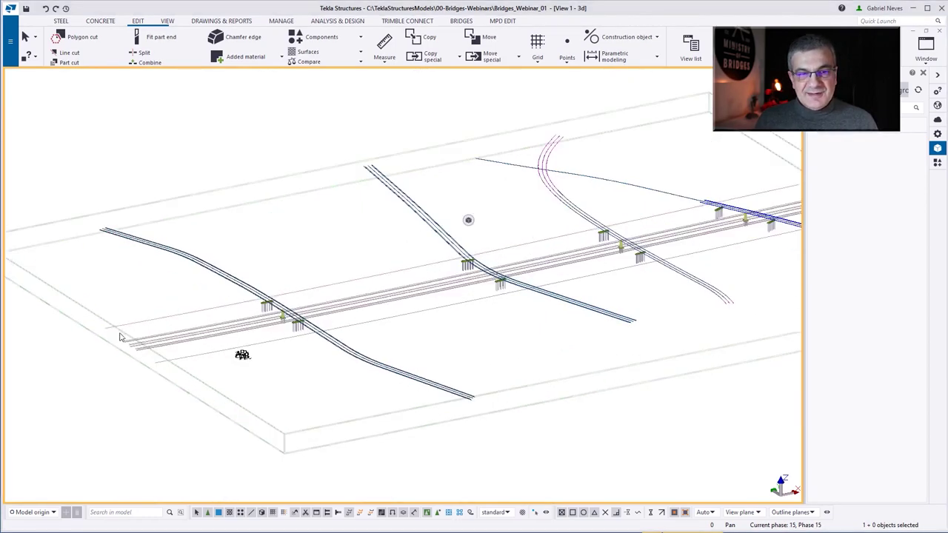
pyautogui.scroll(5, 318, 321)
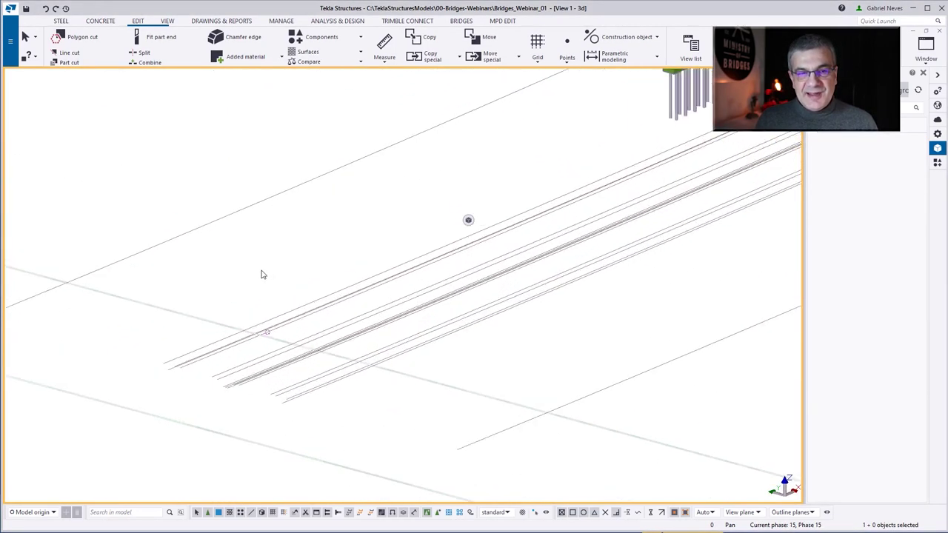
pyautogui.click(60, 21)
pyautogui.click(124, 52)
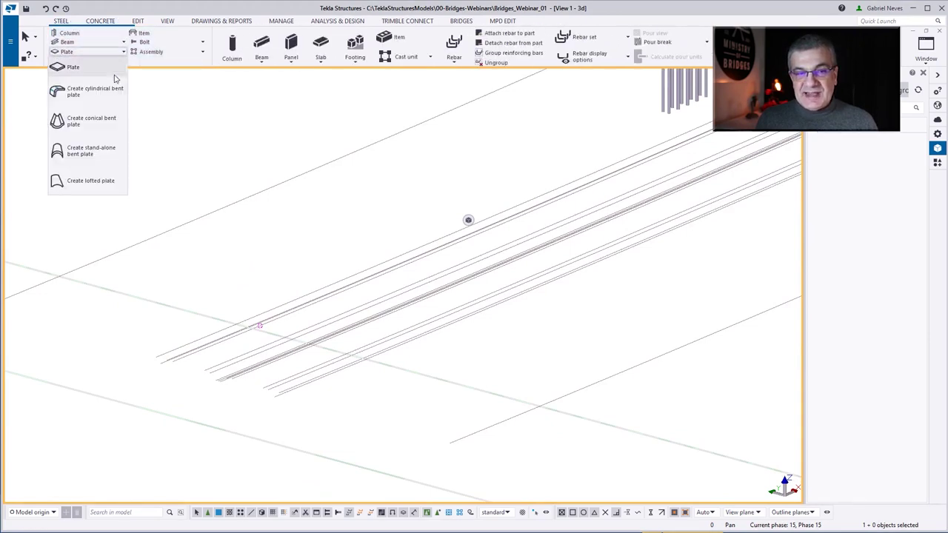
pyautogui.click(88, 181)
pyautogui.click(170, 228)
pyautogui.click(267, 309)
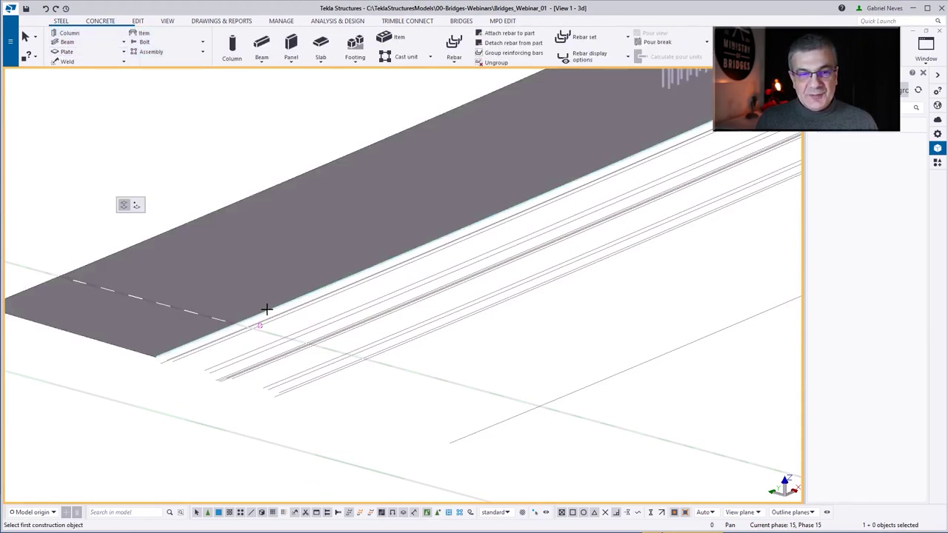
# Step: Add lofted plates between the adjacent construction lines to form the slopes of the first roadside ditch
pyautogui.scroll(2, 269, 309)
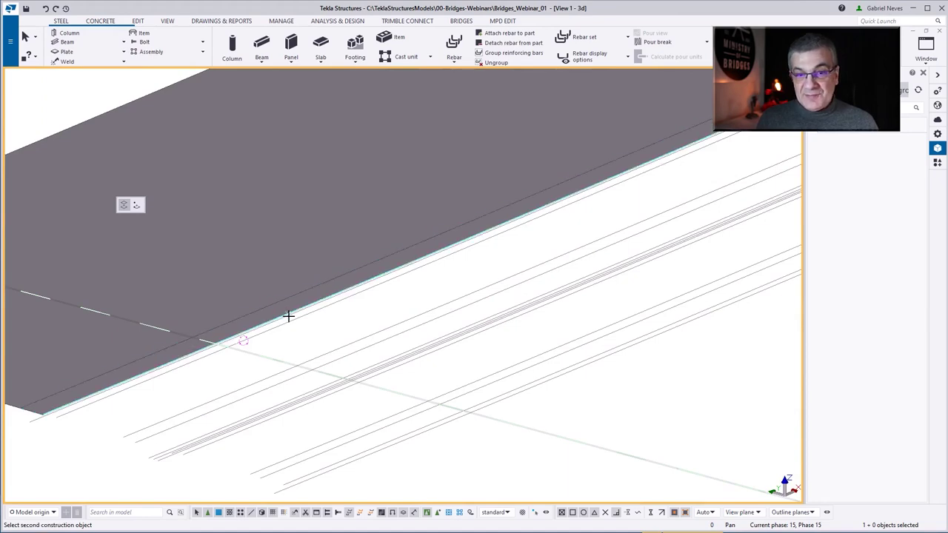
pyautogui.scroll(5, 288, 317)
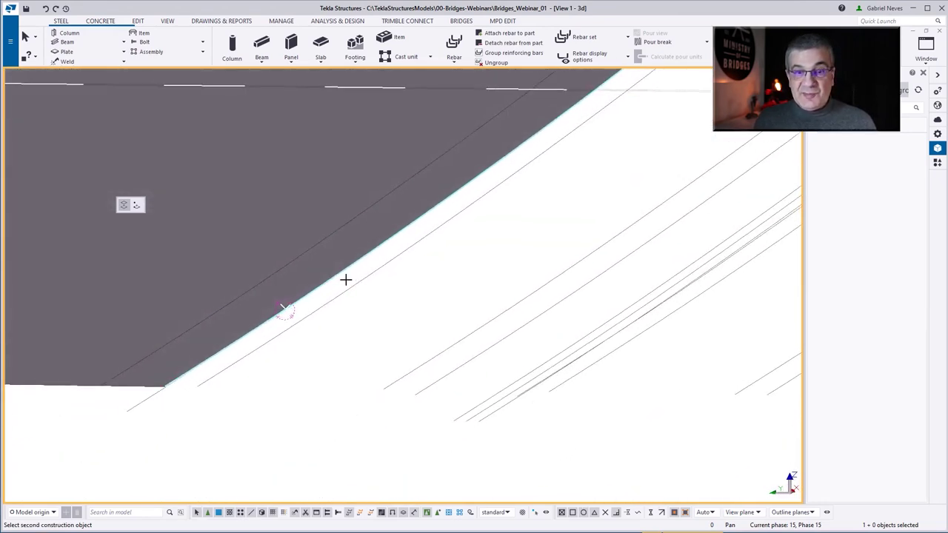
pyautogui.scroll(-2, 311, 328)
pyautogui.press('Escape')
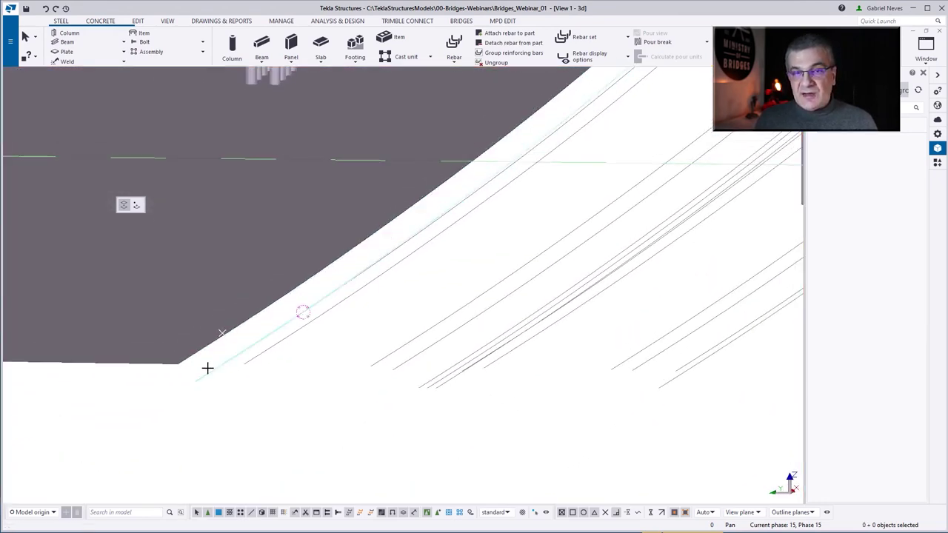
pyautogui.press('Return')
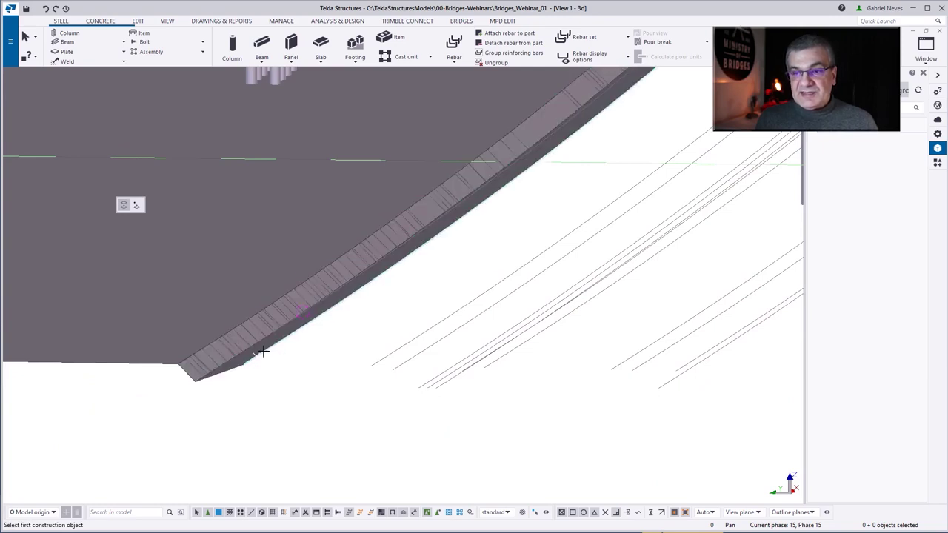
# Step: Continue creating lofted plates across the carriageways, central ditch and second roadside ditch up to the opposite outer boundary line
pyautogui.click(407, 365)
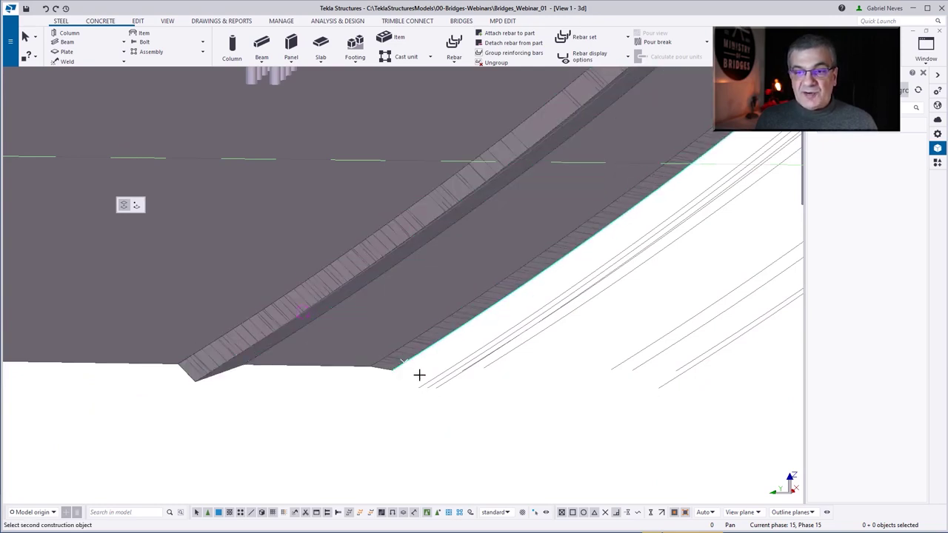
pyautogui.click(480, 369)
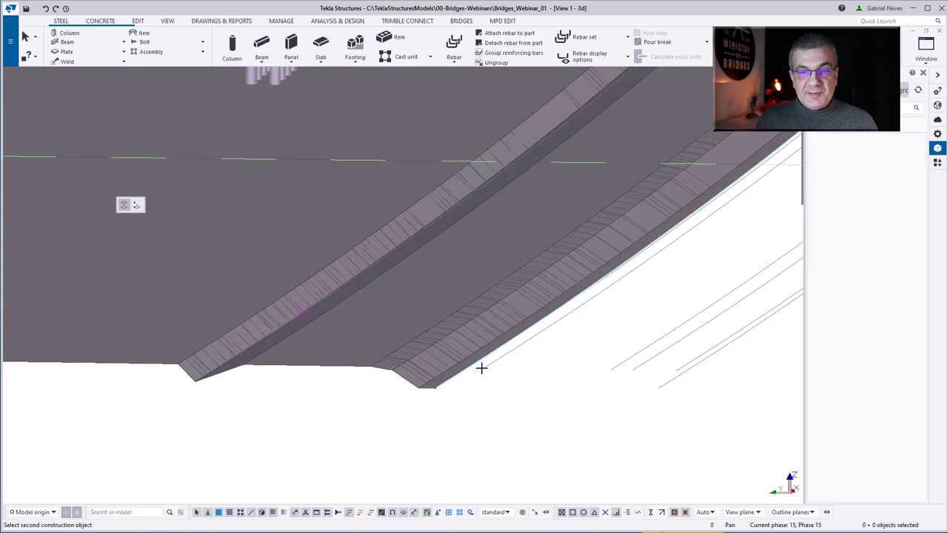
pyautogui.click(483, 368)
pyautogui.click(629, 356)
pyautogui.click(650, 356)
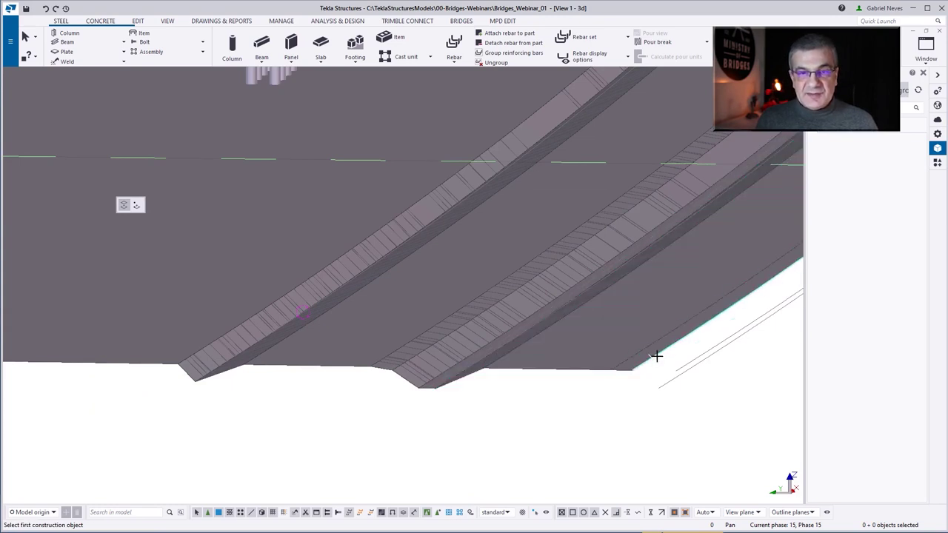
pyautogui.keyDown('ctrl'); pyautogui.moveTo(689, 360); pyautogui.dragTo(279, 317, button='middle'); pyautogui.keyUp('ctrl')
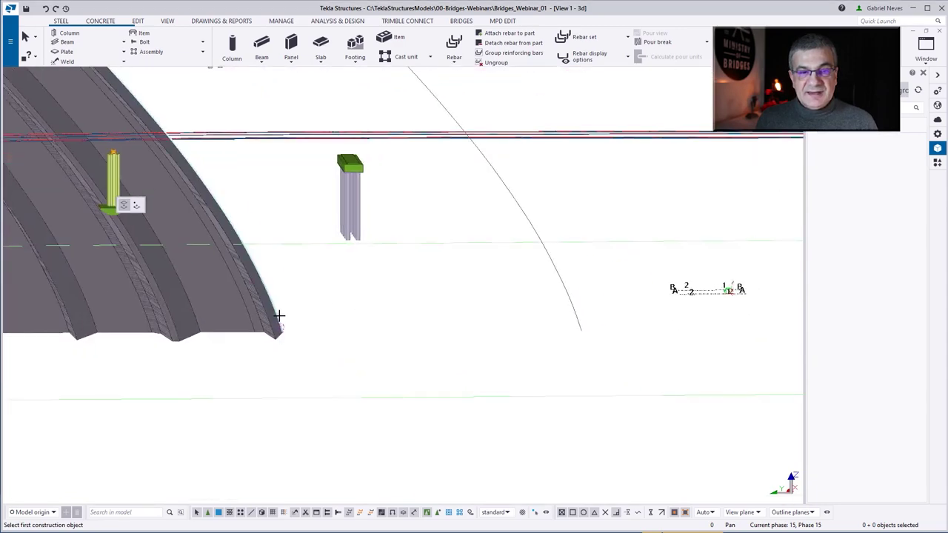
pyautogui.keyDown('ctrl'); pyautogui.moveTo(571, 303); pyautogui.dragTo(257, 177, button='middle'); pyautogui.keyUp('ctrl')
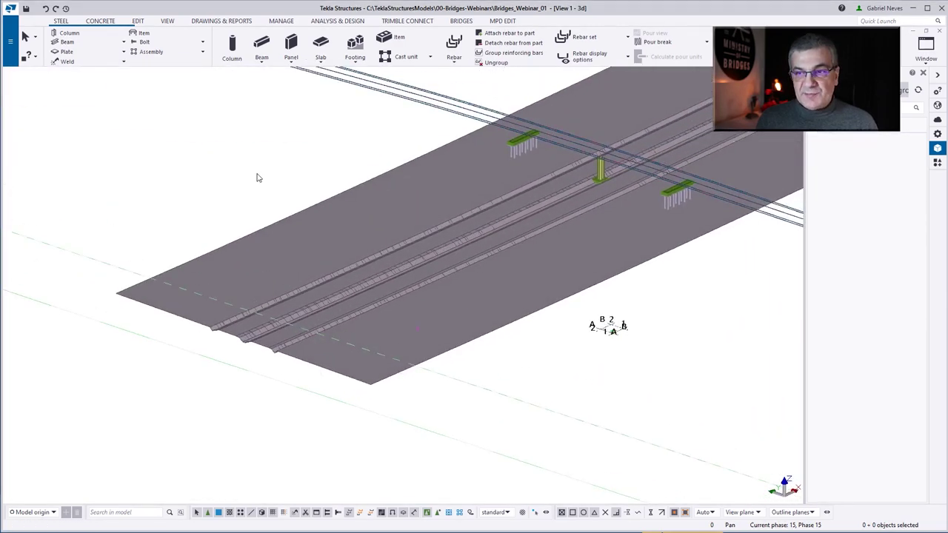
# Step: Set the two wide outer terrain plates to class 10 and material Plywood
pyautogui.click(265, 251)
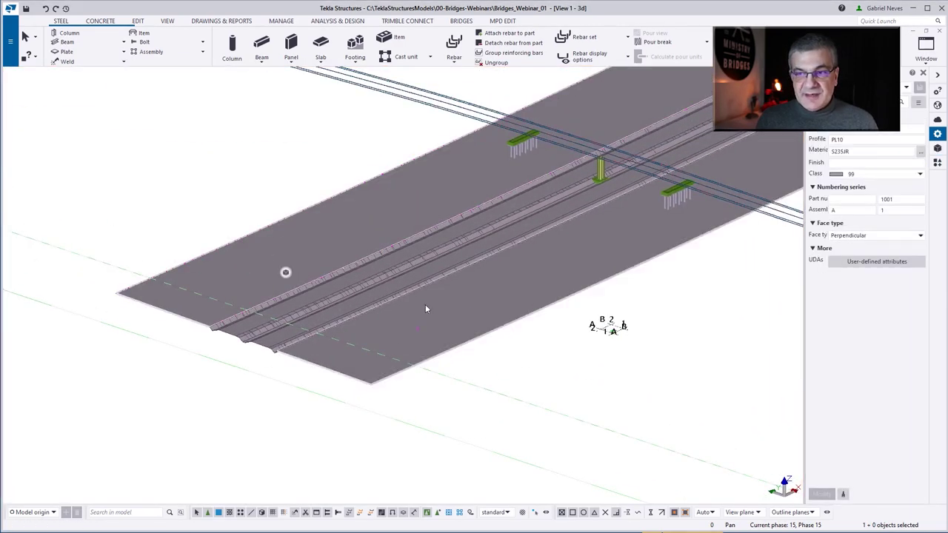
pyautogui.keyDown('ctrl'); pyautogui.moveTo(226, 364); pyautogui.dragTo(213, 341, button='middle'); pyautogui.keyUp('ctrl')
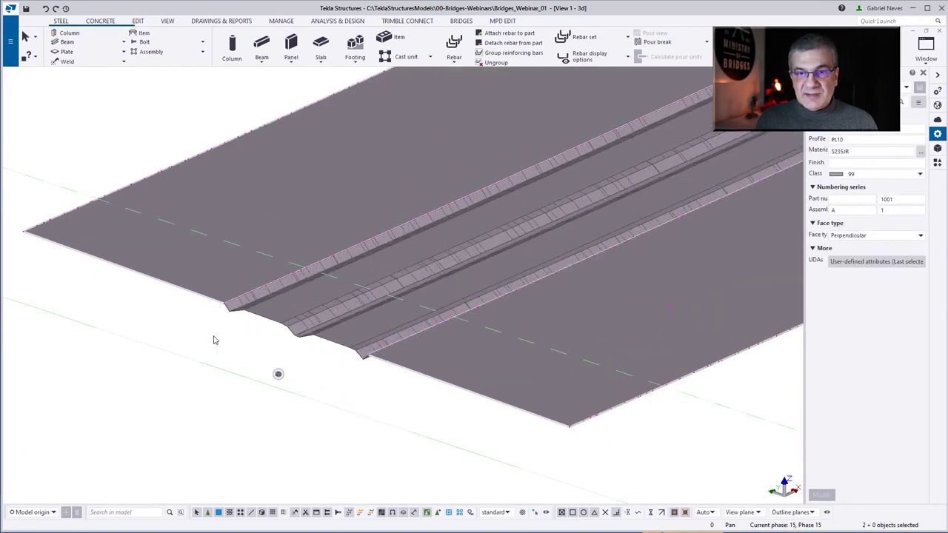
pyautogui.click(921, 174)
pyautogui.click(876, 243)
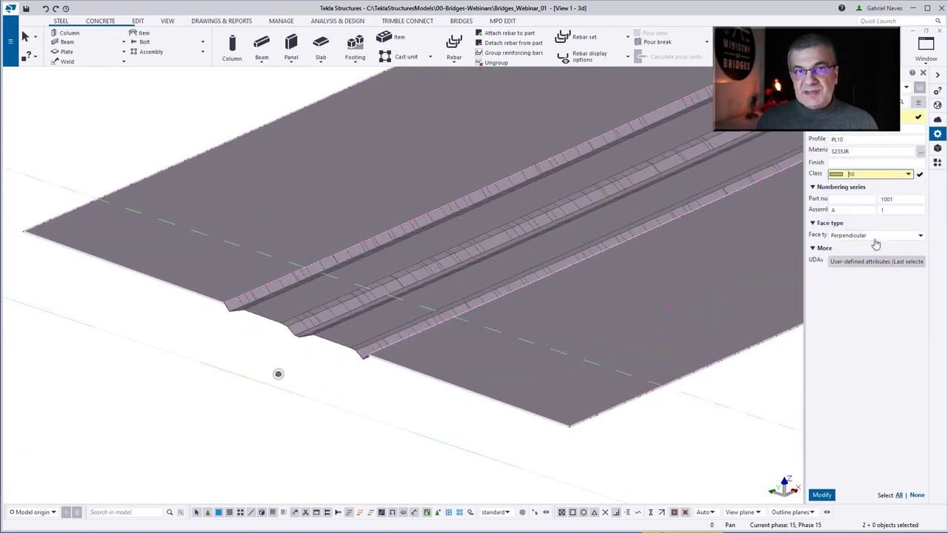
pyautogui.click(920, 152)
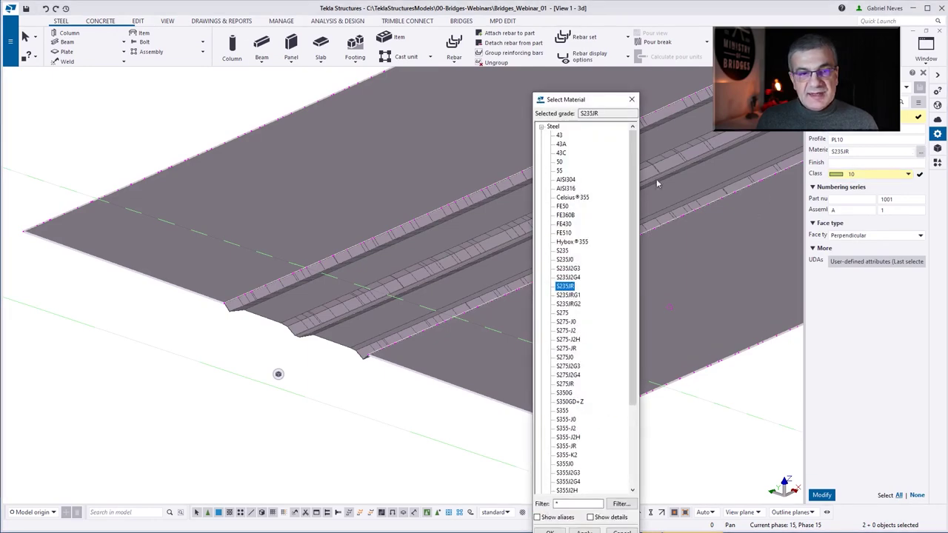
pyautogui.click(541, 127)
pyautogui.click(542, 154)
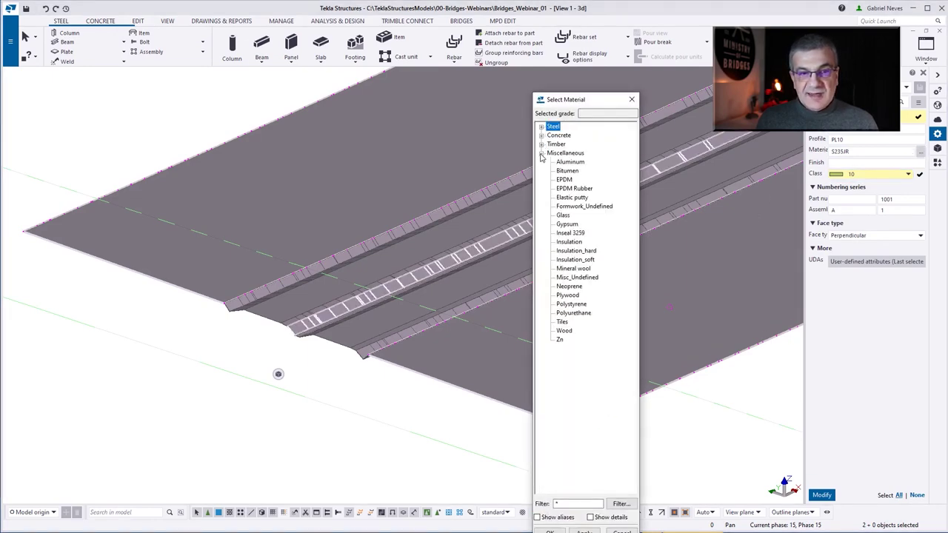
pyautogui.doubleClick(569, 296)
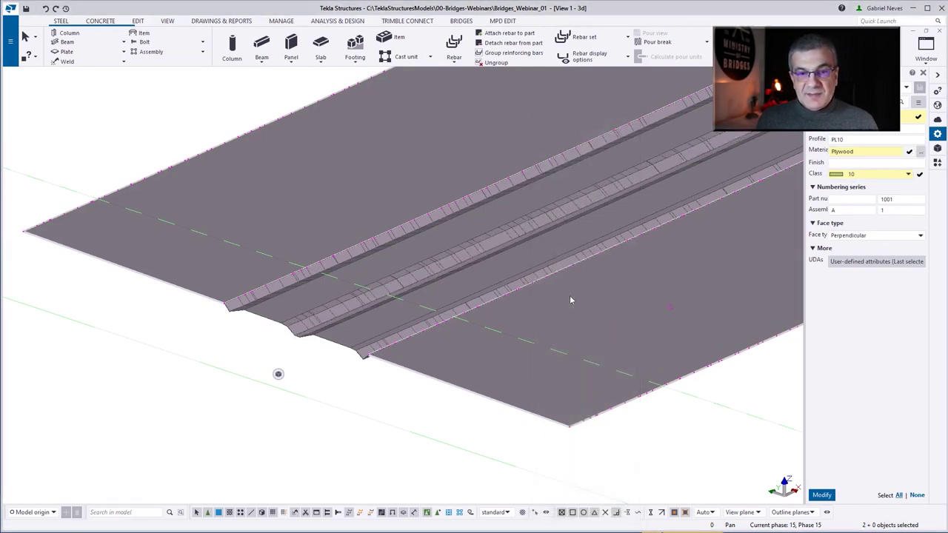
pyautogui.click(823, 496)
# Step: Set all the sloping plates of the two roadside ditches and the central ditch to class 8
pyautogui.scroll(2, 231, 307)
pyautogui.click(231, 306)
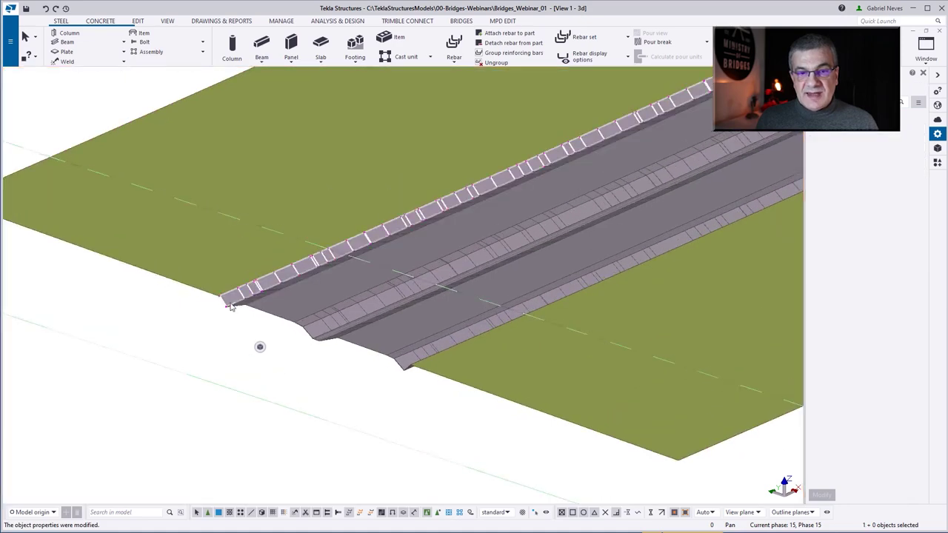
pyautogui.keyDown('alt'); pyautogui.click(259, 324); pyautogui.keyUp('alt')
pyautogui.scroll(3, 357, 364)
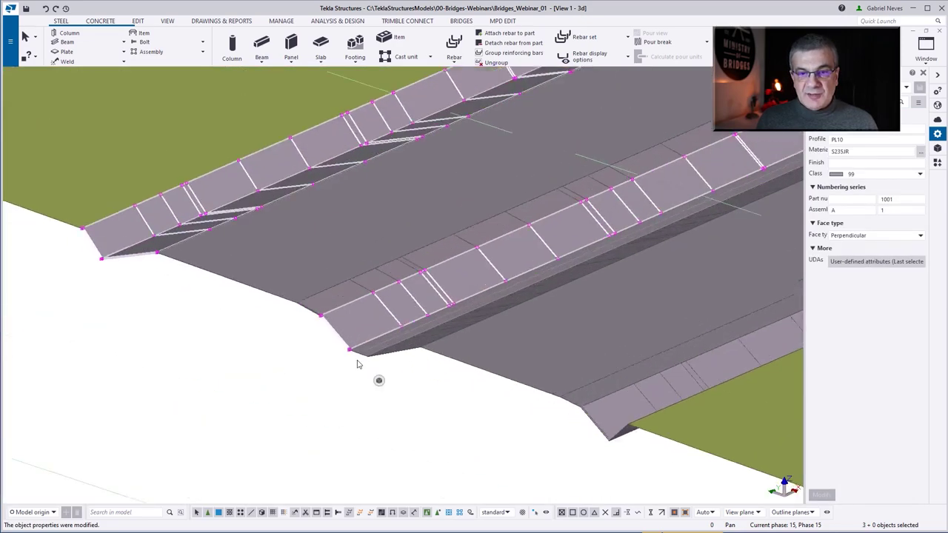
pyautogui.scroll(2, 363, 357)
pyautogui.keyDown('shift'); pyautogui.click(391, 358); pyautogui.keyUp('shift')
pyautogui.scroll(-2, 445, 374)
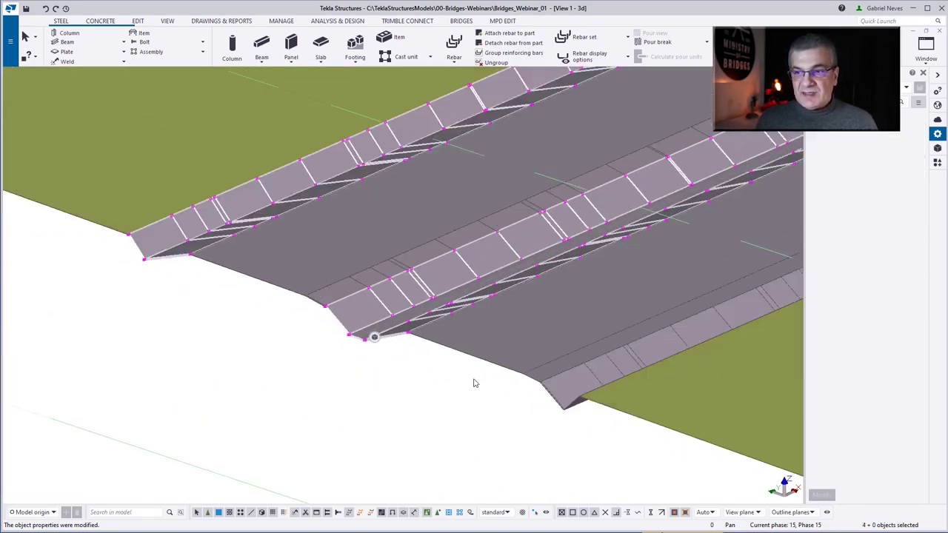
pyautogui.scroll(2, 375, 334)
pyautogui.keyDown('shift'); pyautogui.click(497, 393); pyautogui.keyUp('shift')
pyautogui.scroll(-1, 518, 385)
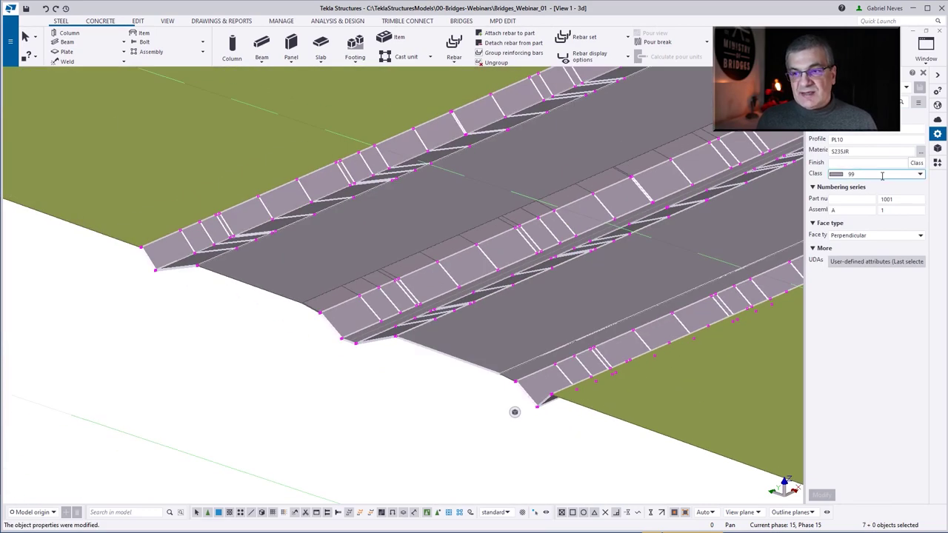
pyautogui.click(881, 176)
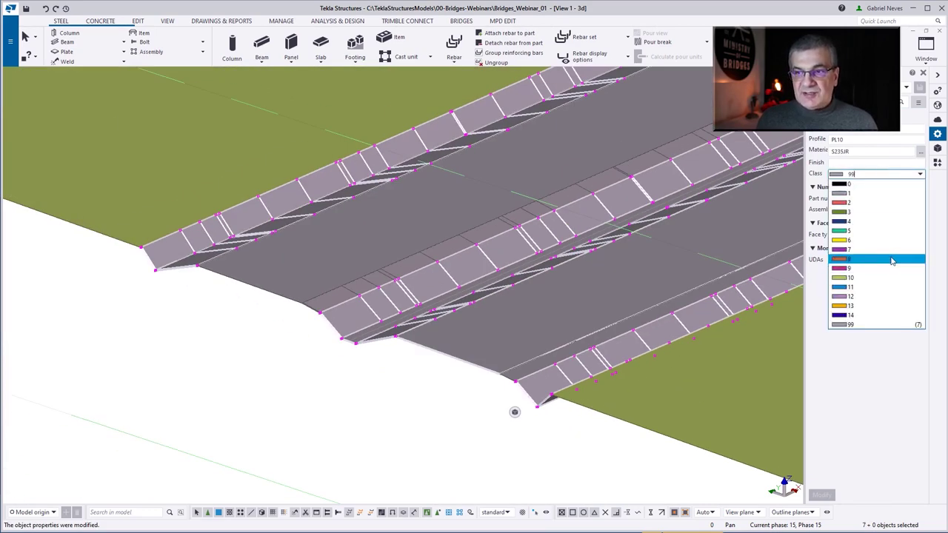
pyautogui.click(893, 259)
pyautogui.click(821, 494)
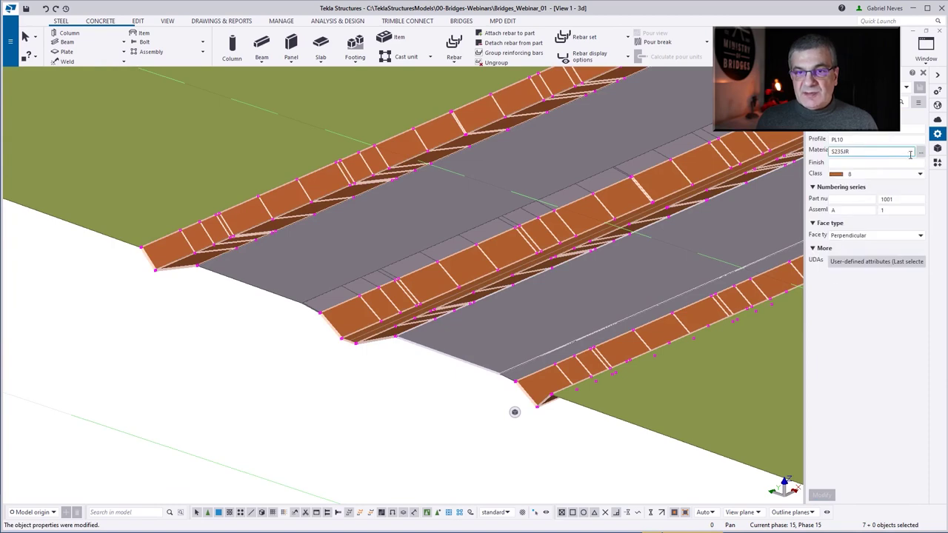
# Step: Assign a material from the Miscellaneous group of the material catalog to the selected ditch slope plates
pyautogui.click(920, 151)
pyautogui.click(542, 127)
pyautogui.click(542, 153)
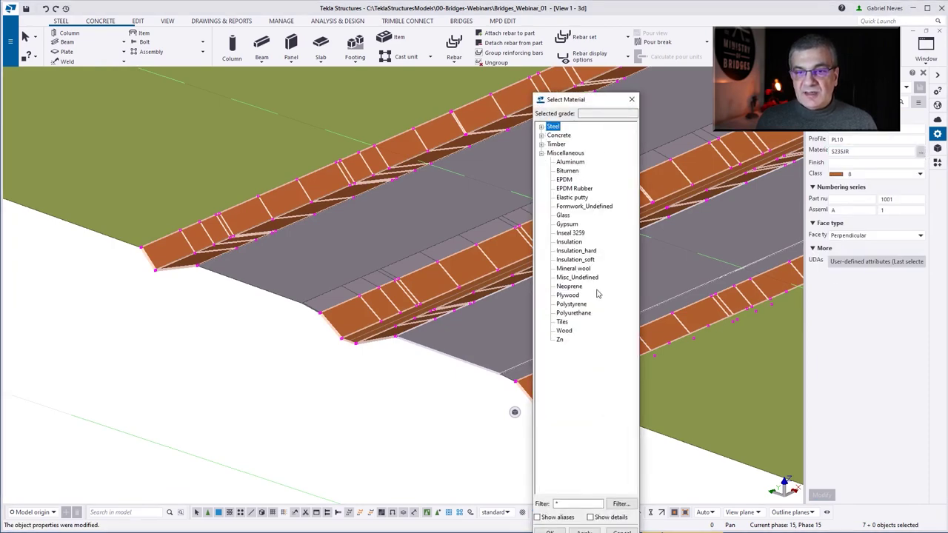
pyautogui.click(550, 530)
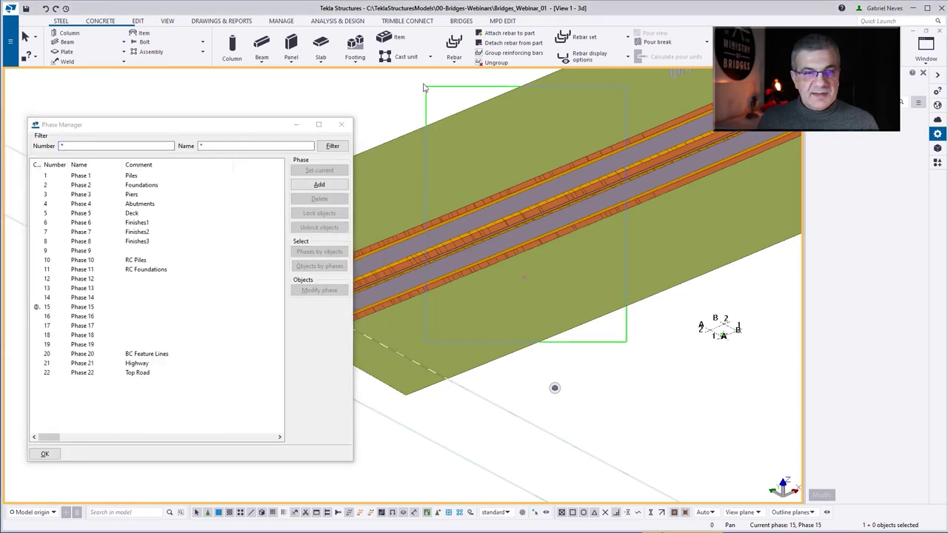
# Step: Move all the highway and terrain surface plates to phase 21, Highway
pyautogui.moveTo(424, 88); pyautogui.dragTo(421, 88)
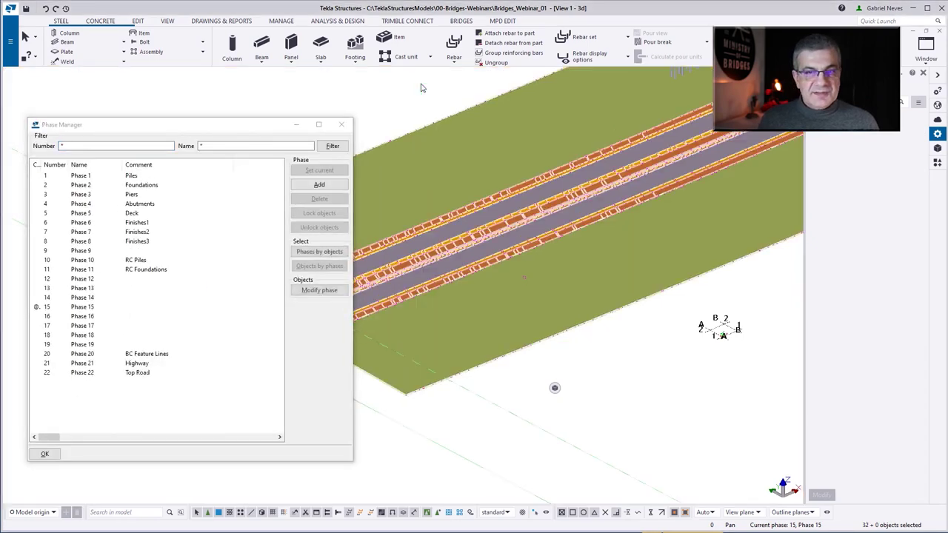
pyautogui.click(157, 364)
pyautogui.click(322, 293)
pyautogui.click(341, 124)
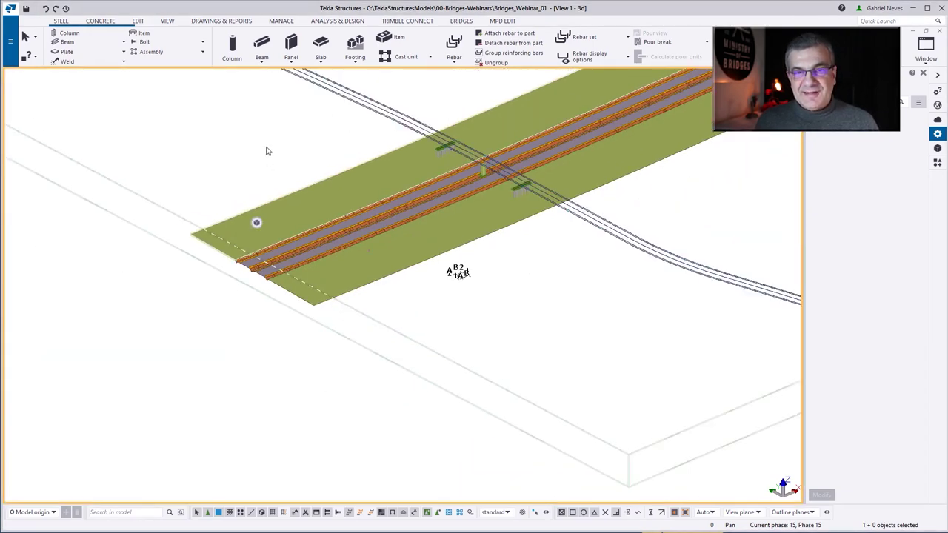
# Step: Filter the 3D view so that only parts whose Phase does not equal 21 are displayed
pyautogui.scroll(3, 267, 151)
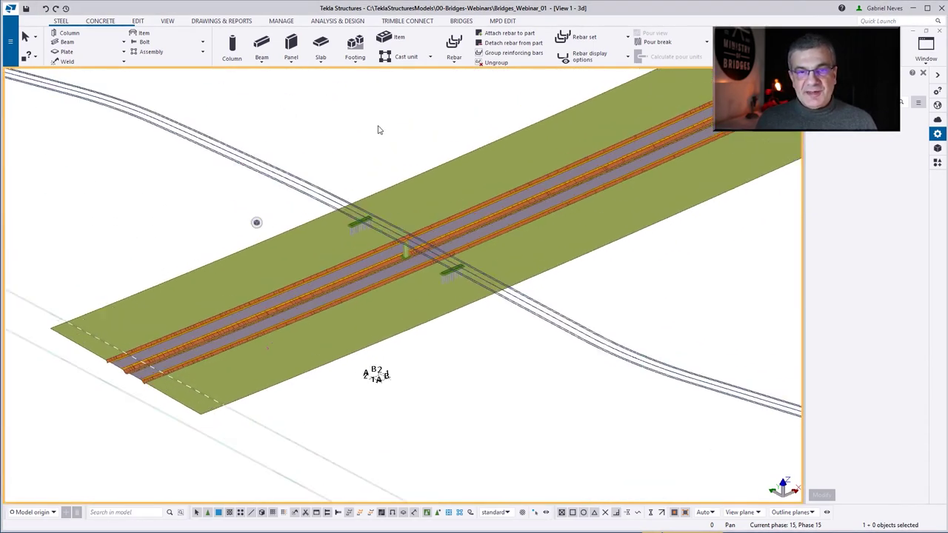
pyautogui.doubleClick(385, 123)
pyautogui.click(345, 322)
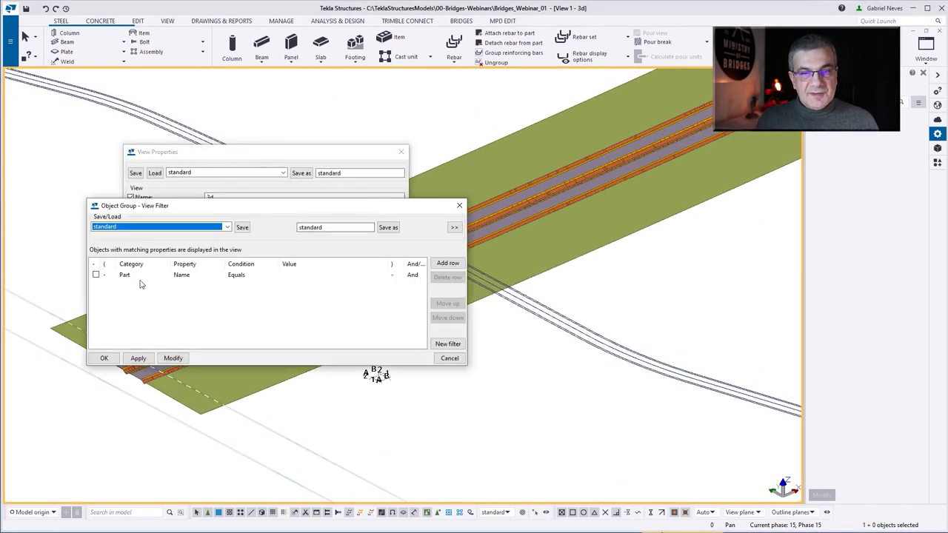
pyautogui.click(195, 275)
pyautogui.click(200, 362)
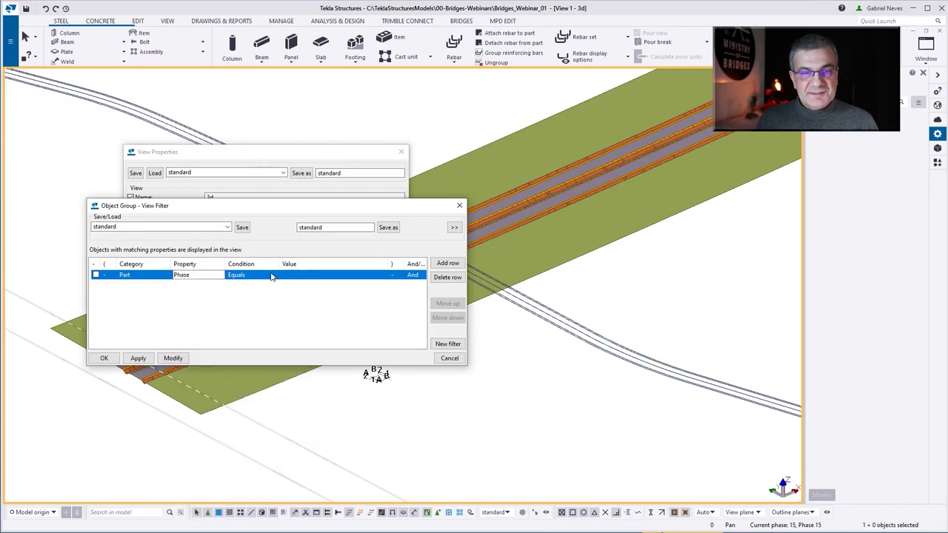
pyautogui.click(271, 275)
pyautogui.click(252, 294)
pyautogui.click(308, 276)
pyautogui.press('Return')
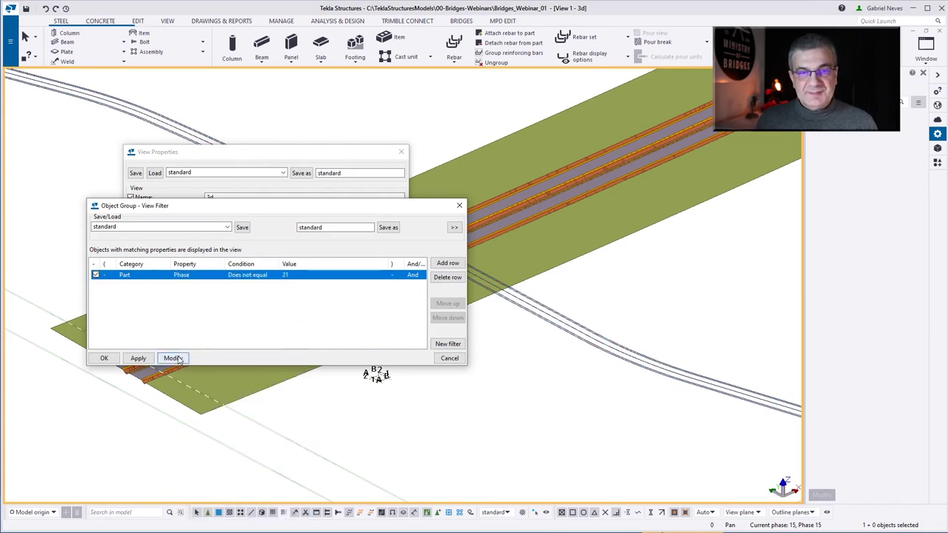
pyautogui.click(173, 358)
pyautogui.click(105, 359)
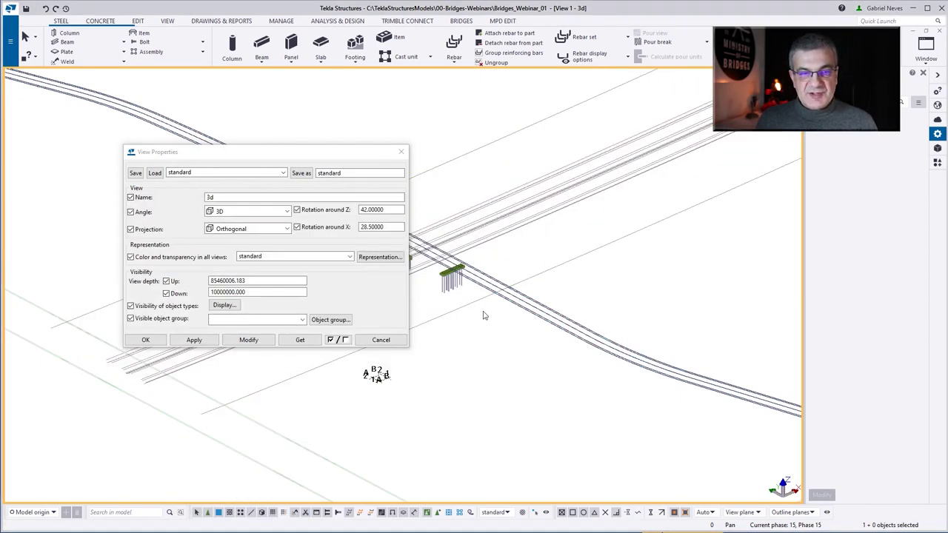
# Step: Hide the construction lines in the 3D view
pyautogui.click(224, 305)
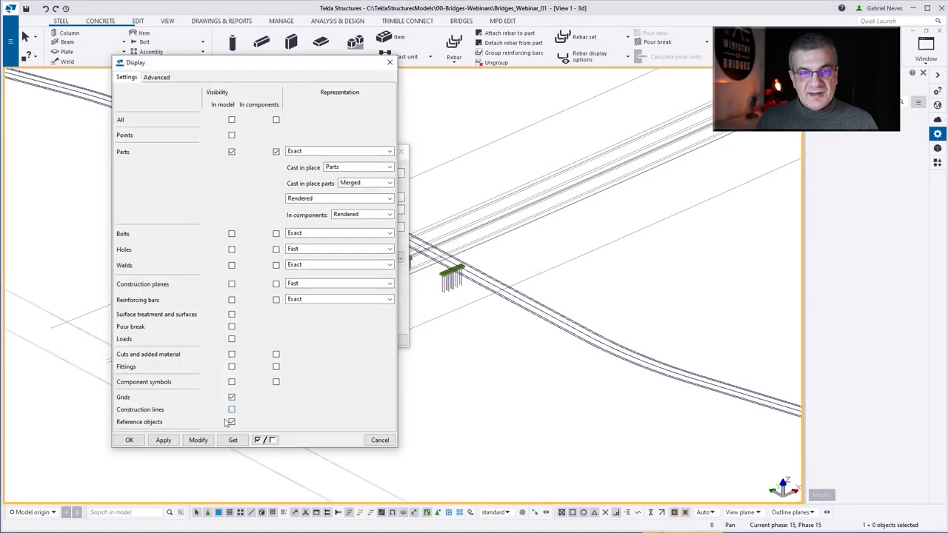
pyautogui.click(198, 440)
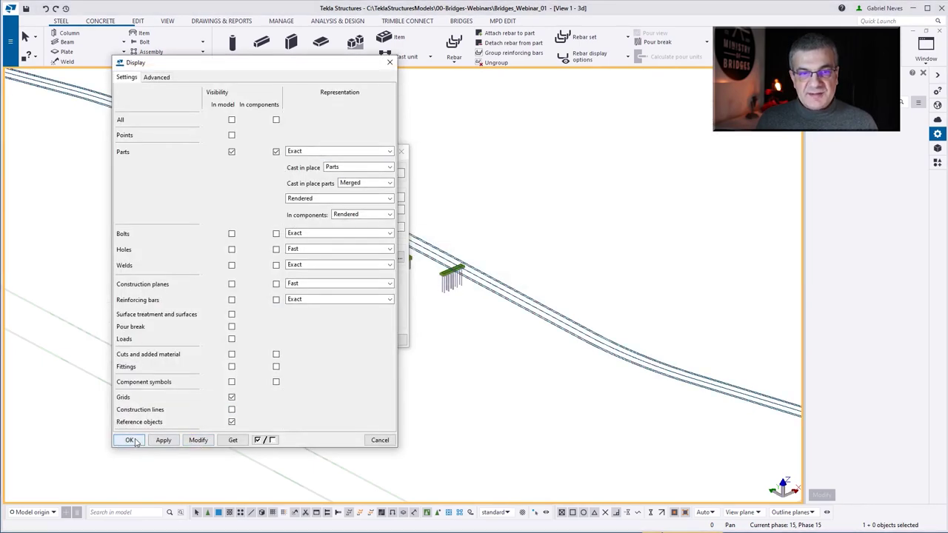
pyautogui.click(133, 442)
pyautogui.click(143, 341)
# Step: Start Bridge Creator for the road bridge and enter L-TOP-ROAD as the settings name
pyautogui.scroll(-5, 345, 267)
pyautogui.moveTo(345, 267); pyautogui.dragTo(364, 305, button='middle')
pyautogui.click(461, 20)
pyautogui.scroll(3, 592, 205)
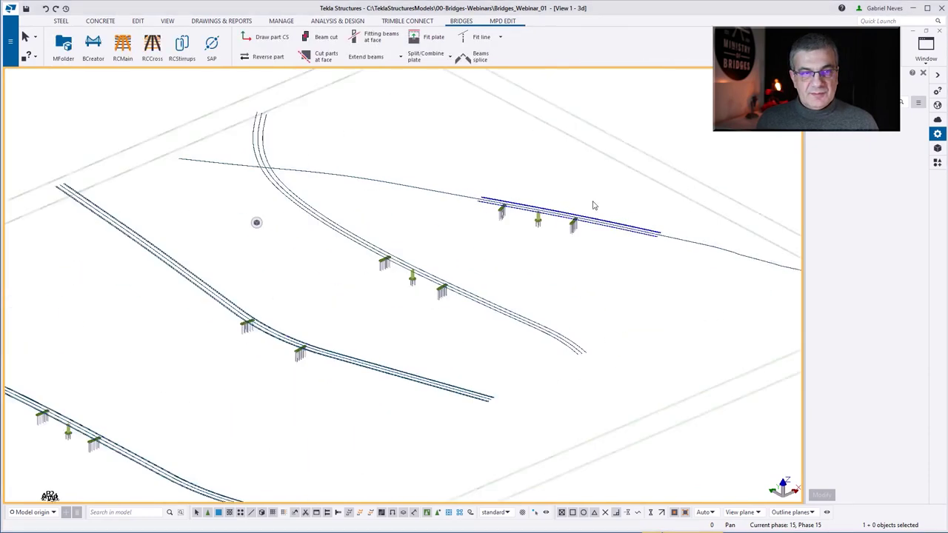
pyautogui.scroll(3, 593, 205)
pyautogui.scroll(-1, 570, 208)
pyautogui.click(93, 46)
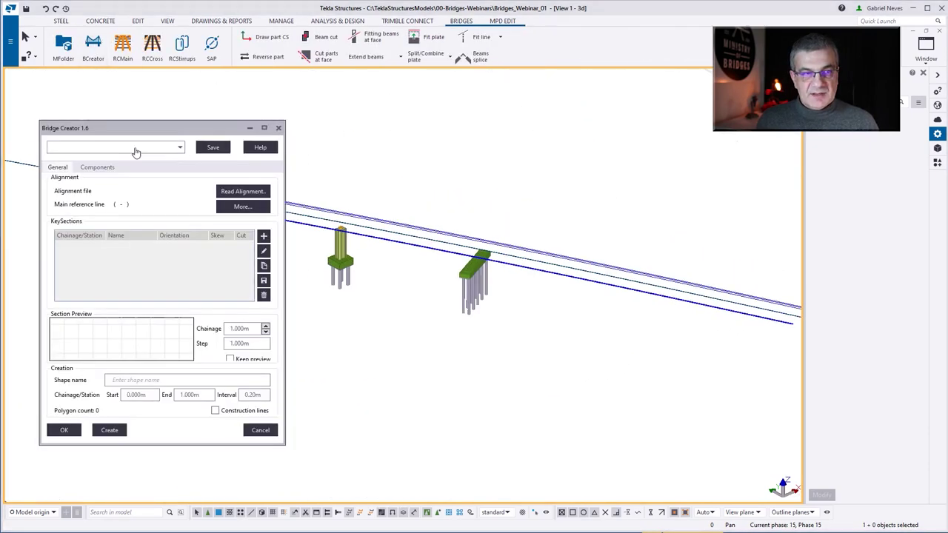
pyautogui.click(122, 150)
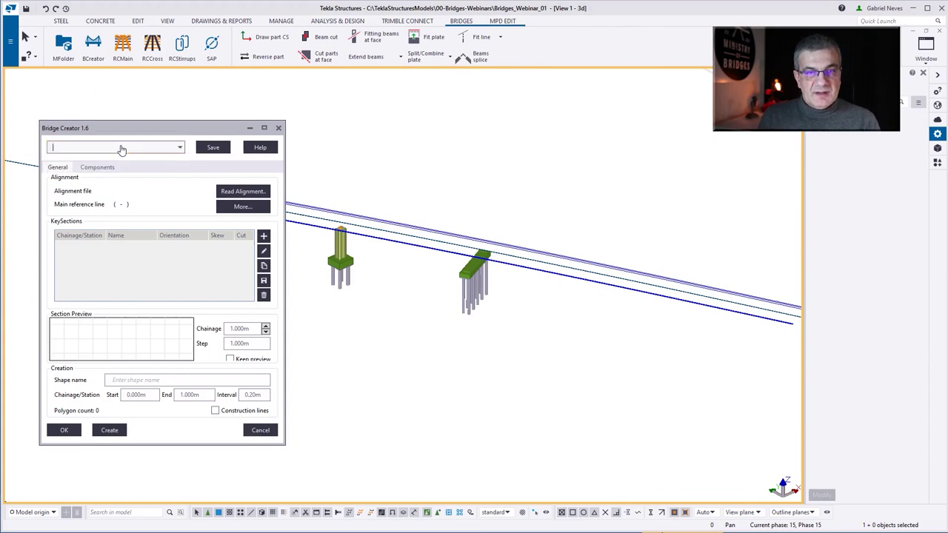
pyautogui.click(57, 148)
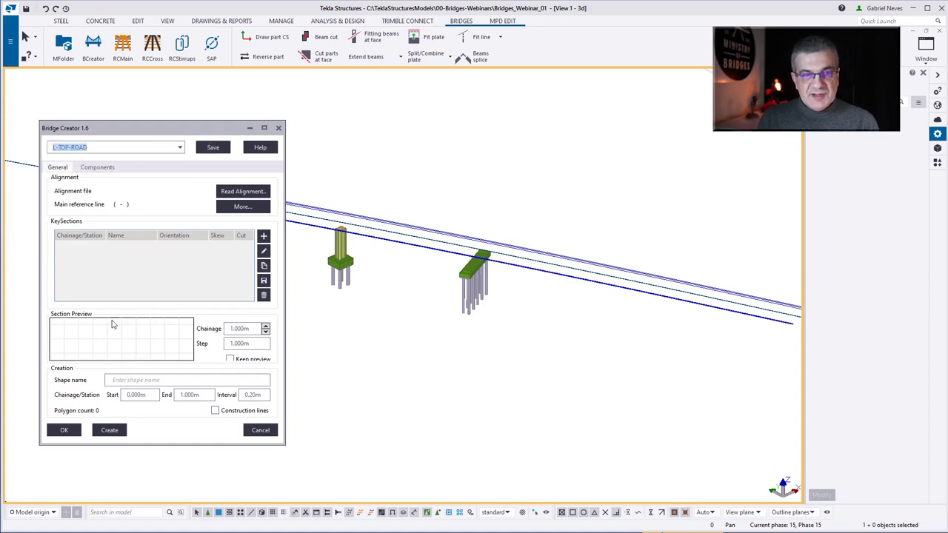
# Step: Read the RoadOverHighway alignment file from the RESOURCES folder, located by Base point: LV, with lines 136433 and 136437 also active
pyautogui.click(230, 194)
pyautogui.click(230, 199)
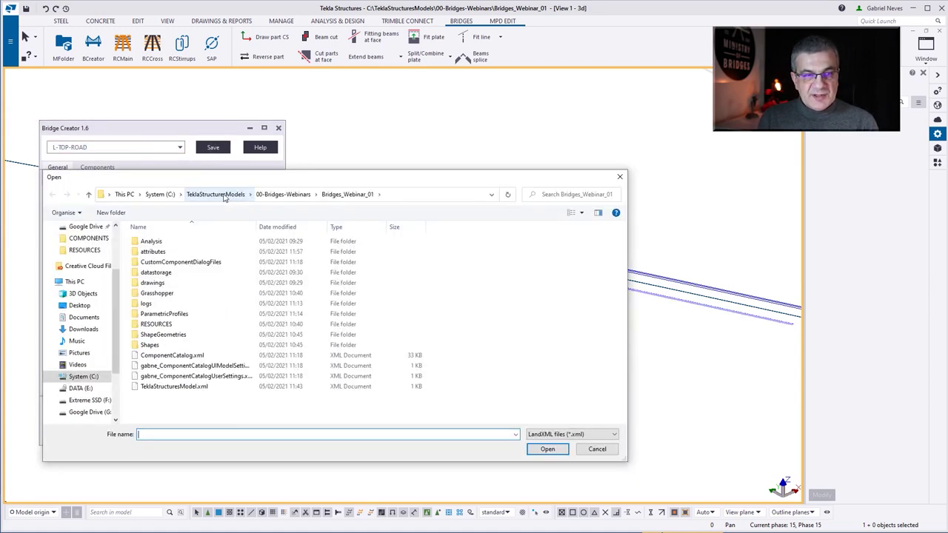
pyautogui.doubleClick(169, 324)
pyautogui.click(142, 328)
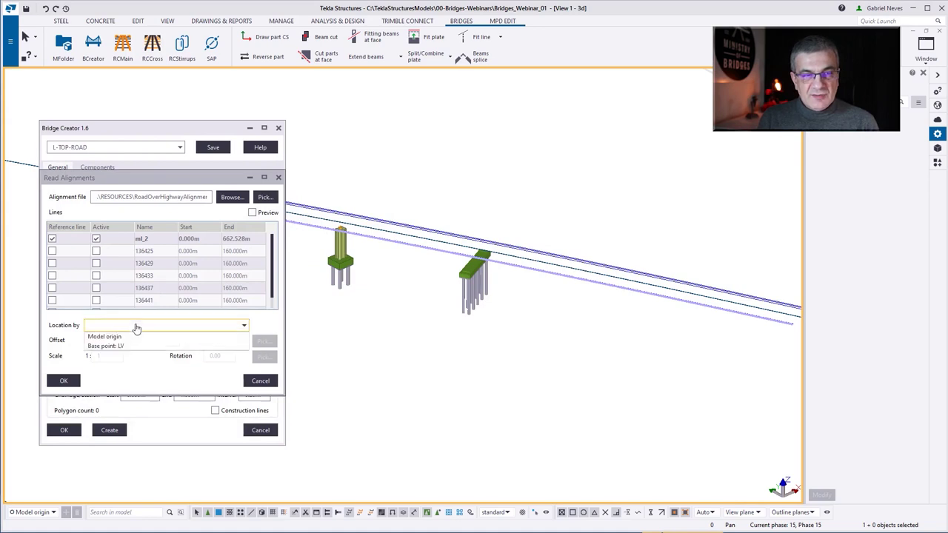
pyautogui.click(122, 344)
pyautogui.click(96, 277)
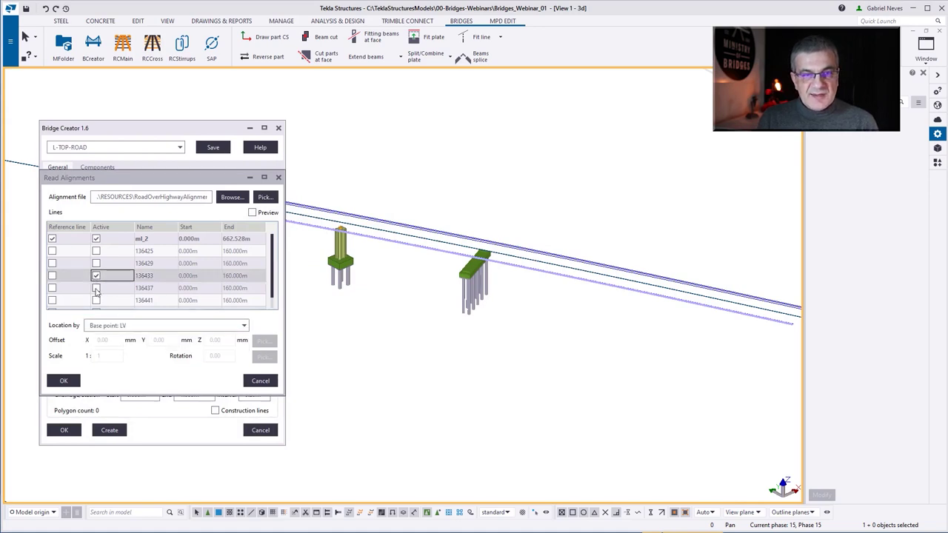
pyautogui.click(96, 289)
pyautogui.click(63, 381)
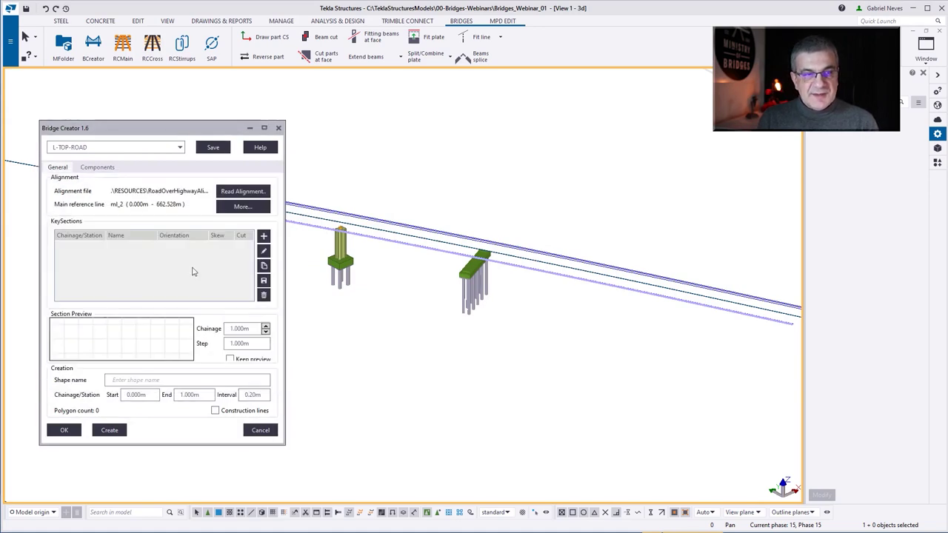
# Step: Add the Empty cross-section from the section library as a key section at chainage 0.000 m
pyautogui.click(264, 237)
pyautogui.click(67, 249)
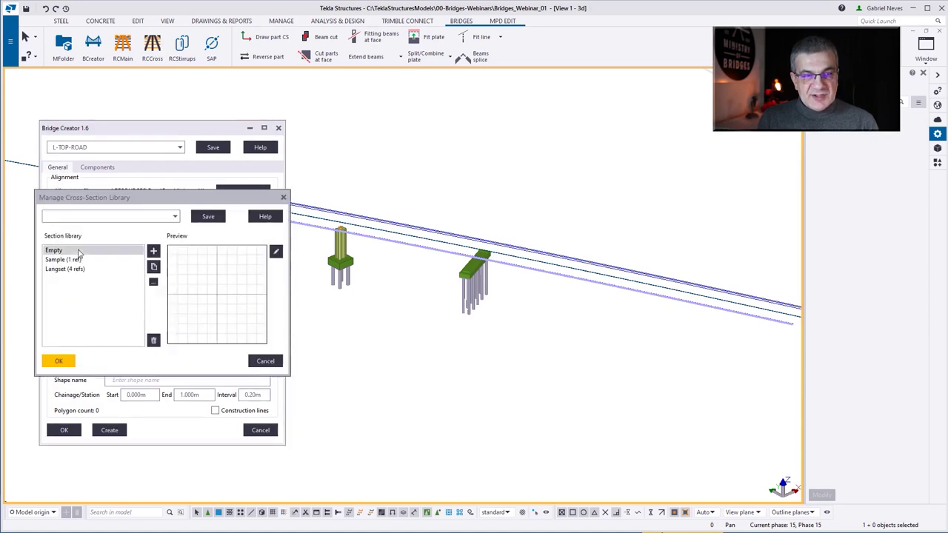
pyautogui.click(60, 361)
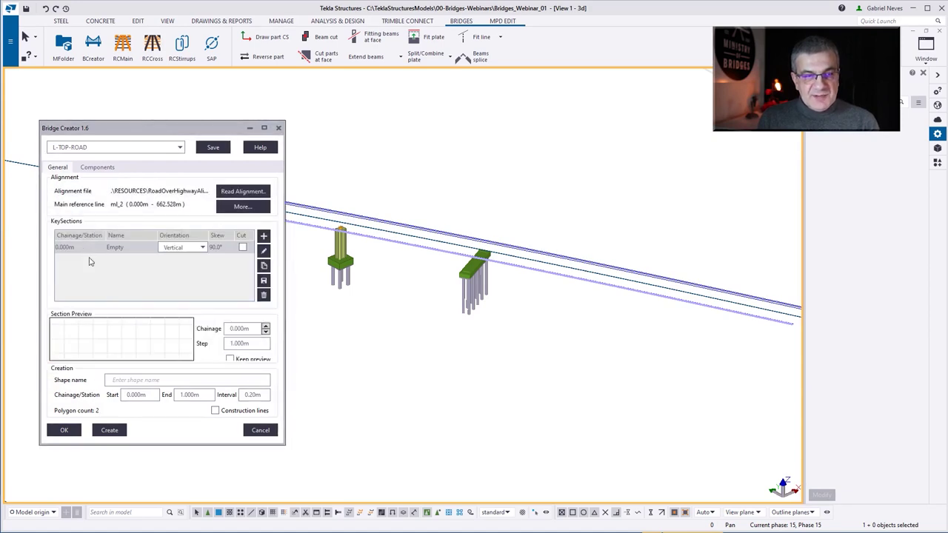
# Step: Set the creation range from 262 m to 365 m with shape name L-TOP-ROAD, and save the settings
pyautogui.click(132, 395)
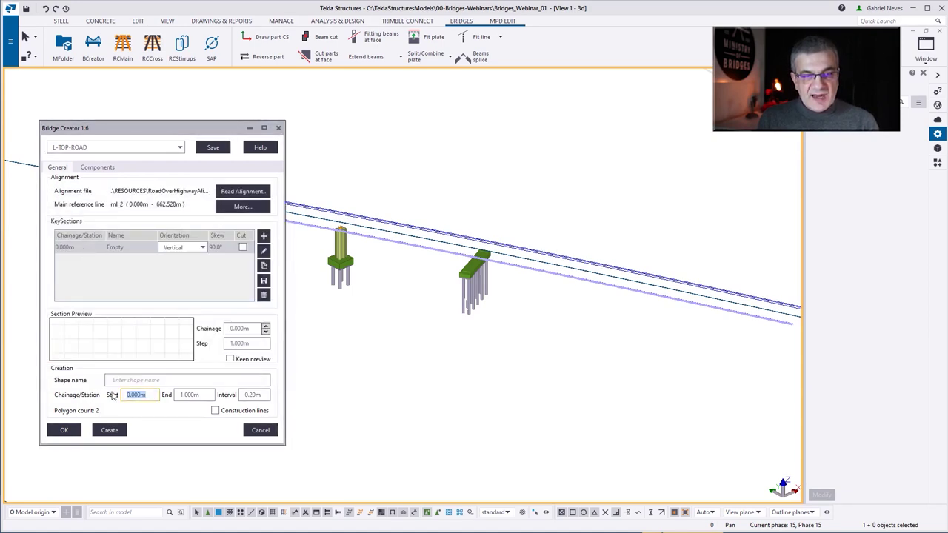
pyautogui.write('262')
pyautogui.click(182, 395)
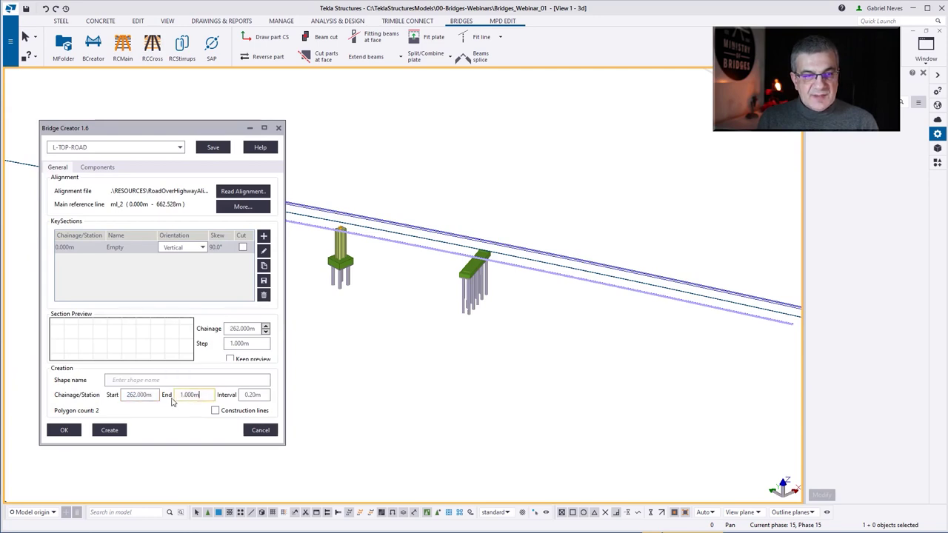
pyautogui.write('365')
pyautogui.click(127, 380)
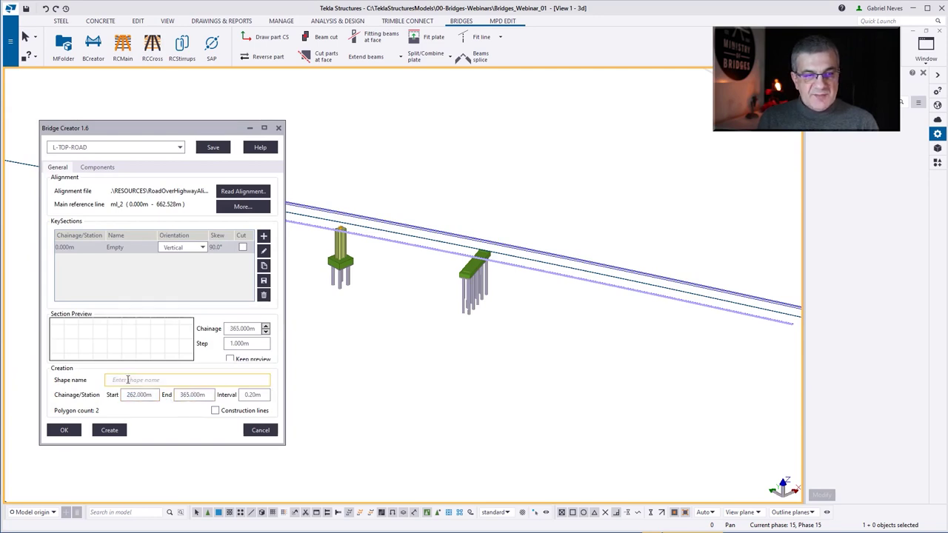
pyautogui.click(213, 148)
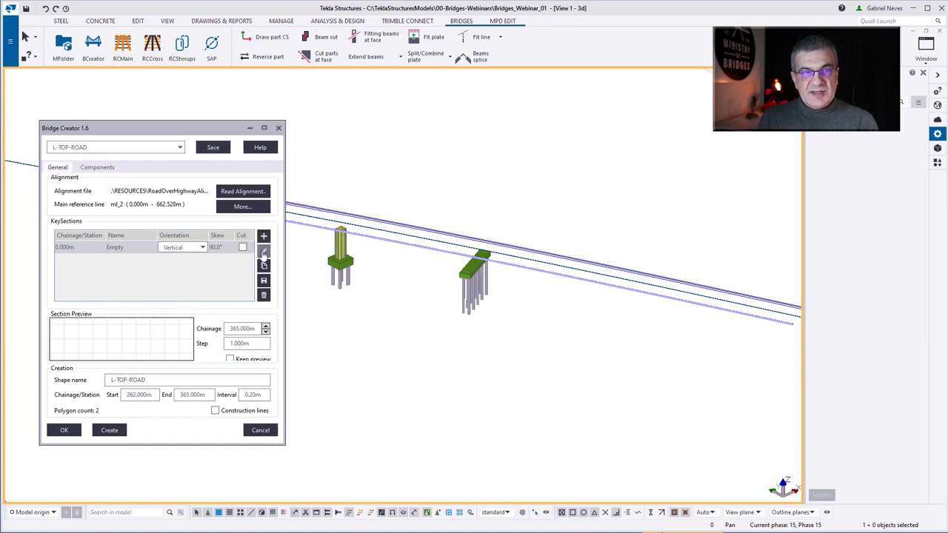
# Step: Link the alignment proxies ml_2, 136433 and 136437 of the Empty key section to their alignment lines
pyautogui.click(264, 251)
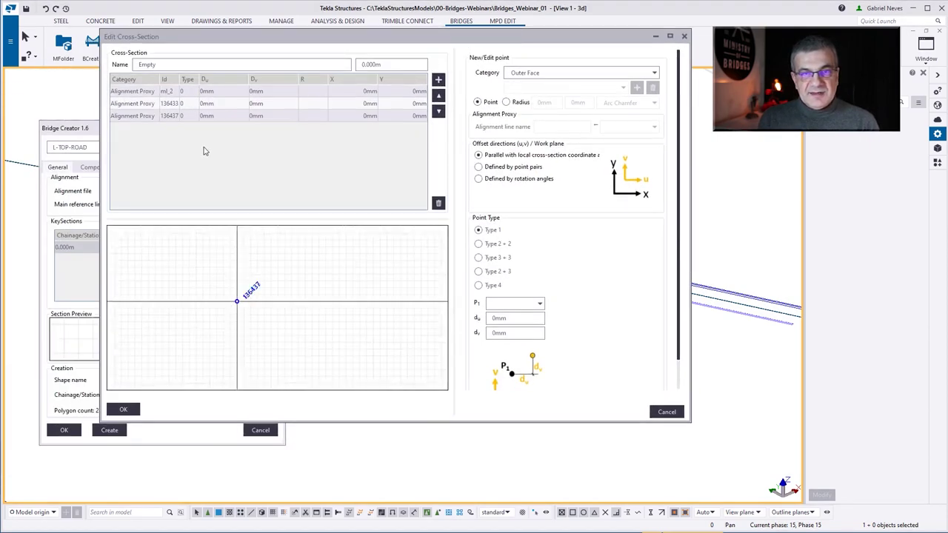
pyautogui.click(144, 91)
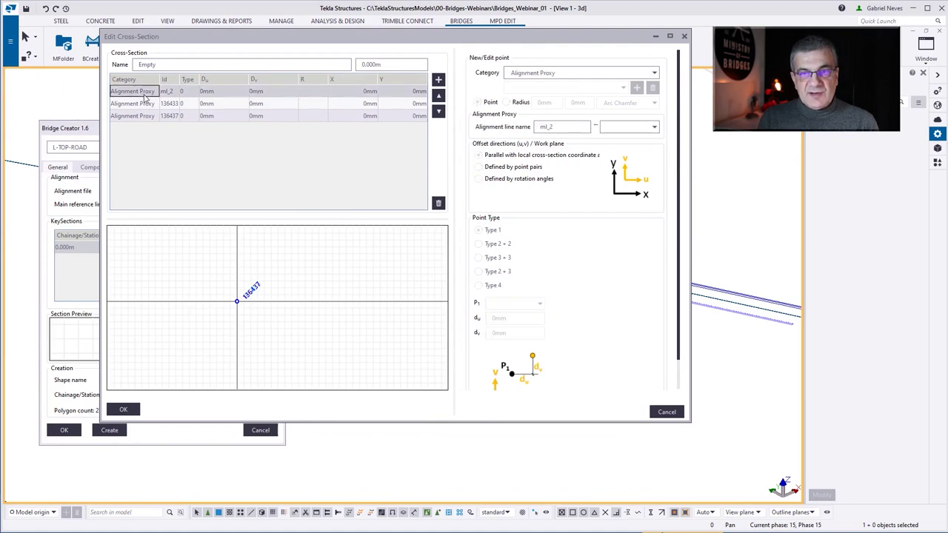
pyautogui.click(627, 129)
pyautogui.click(614, 147)
pyautogui.click(627, 127)
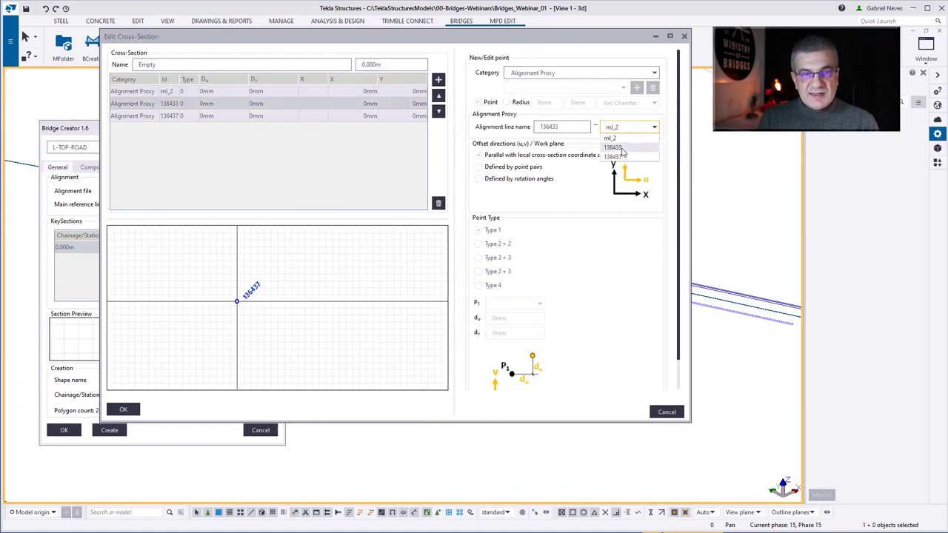
pyautogui.click(613, 157)
pyautogui.click(148, 117)
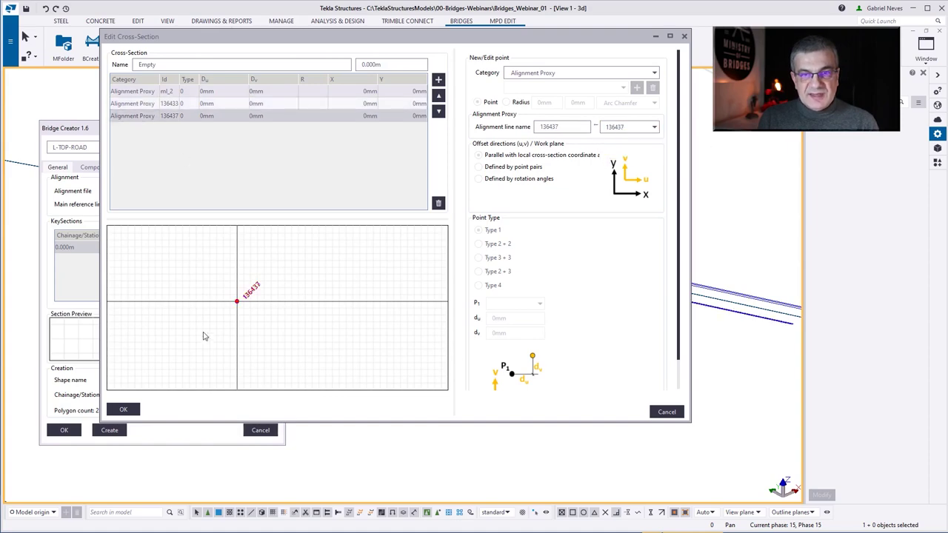
# Step: Set the chainage of the Empty cross-section to 262 m
pyautogui.moveTo(389, 46); pyautogui.dragTo(316, 265)
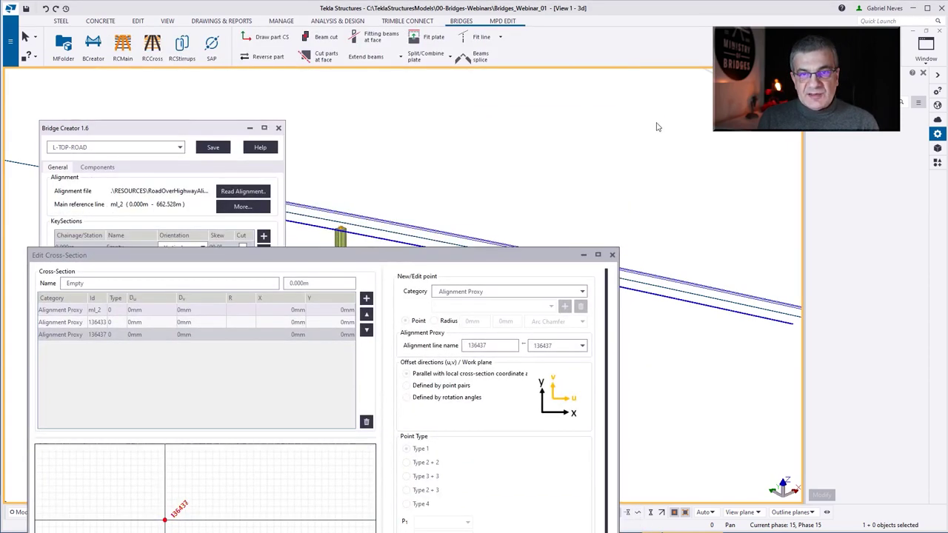
pyautogui.moveTo(316, 265); pyautogui.dragTo(169, 113, button='middle')
pyautogui.scroll(5, 548, 207)
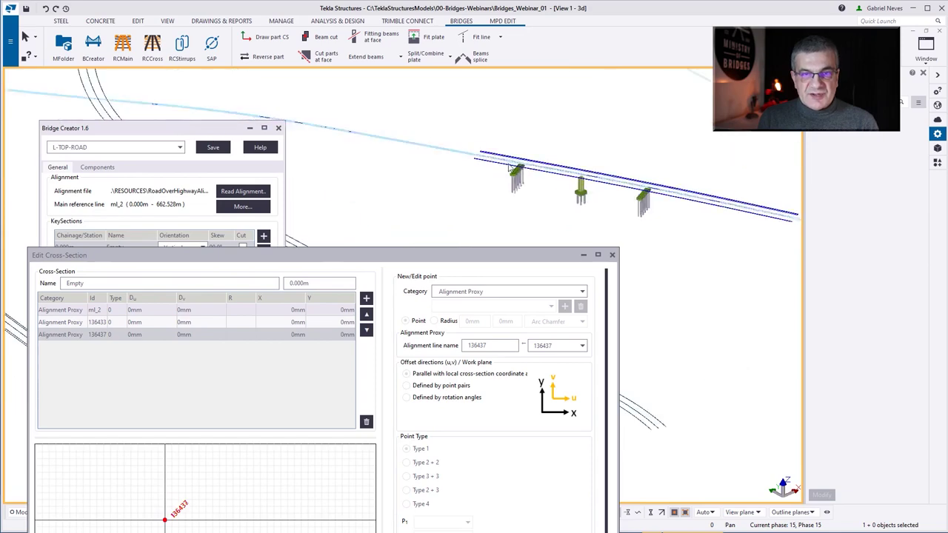
pyautogui.moveTo(421, 260); pyautogui.dragTo(552, 67)
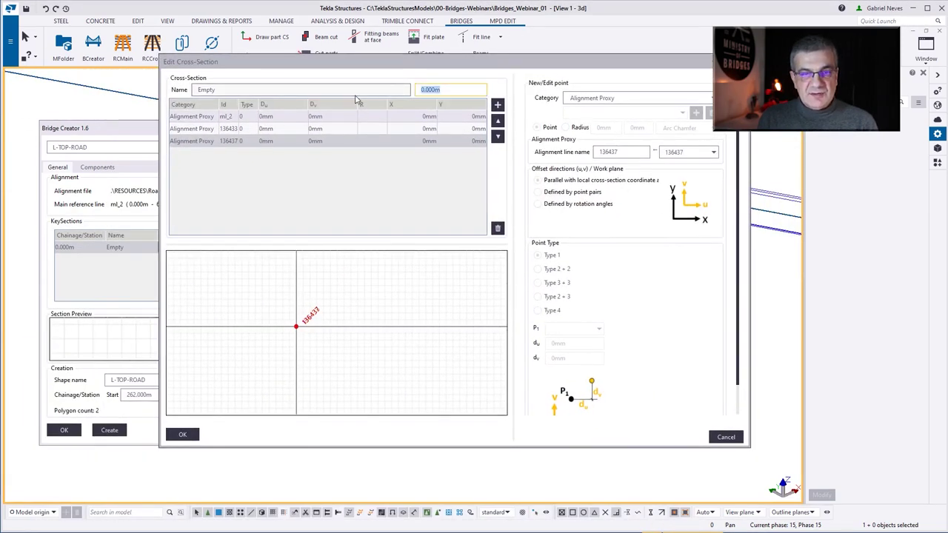
pyautogui.write('262')
pyautogui.press('Return')
pyautogui.scroll(3, 257, 328)
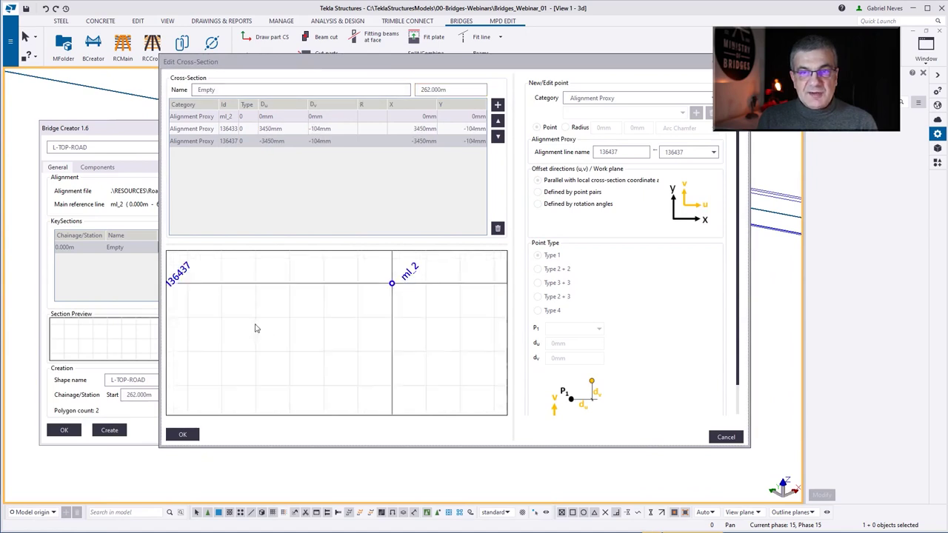
pyautogui.scroll(-1, 344, 323)
pyautogui.scroll(-2, 344, 323)
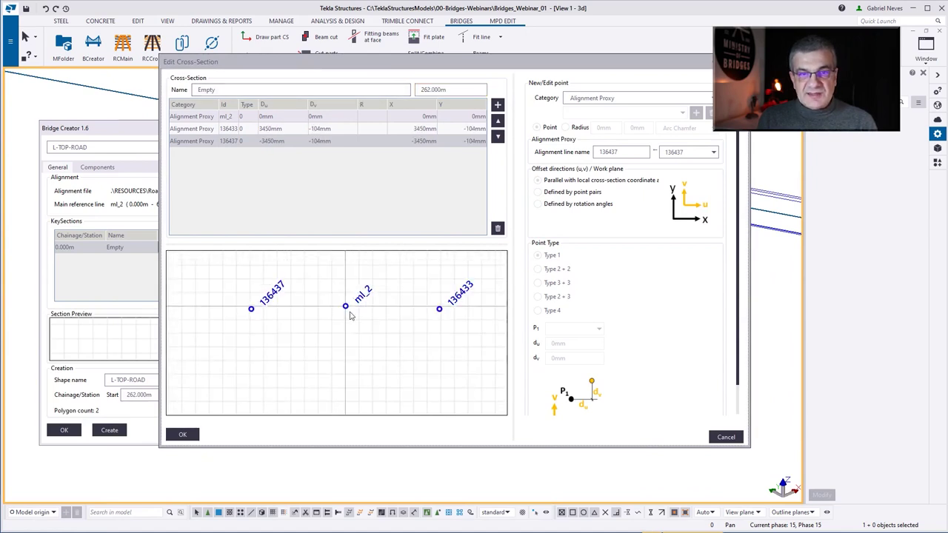
# Step: Add the first Outer Face point referenced to alignment proxy ml_2, with a vertical offset dv of -170 mm
pyautogui.click(599, 98)
pyautogui.click(587, 130)
pyautogui.click(567, 331)
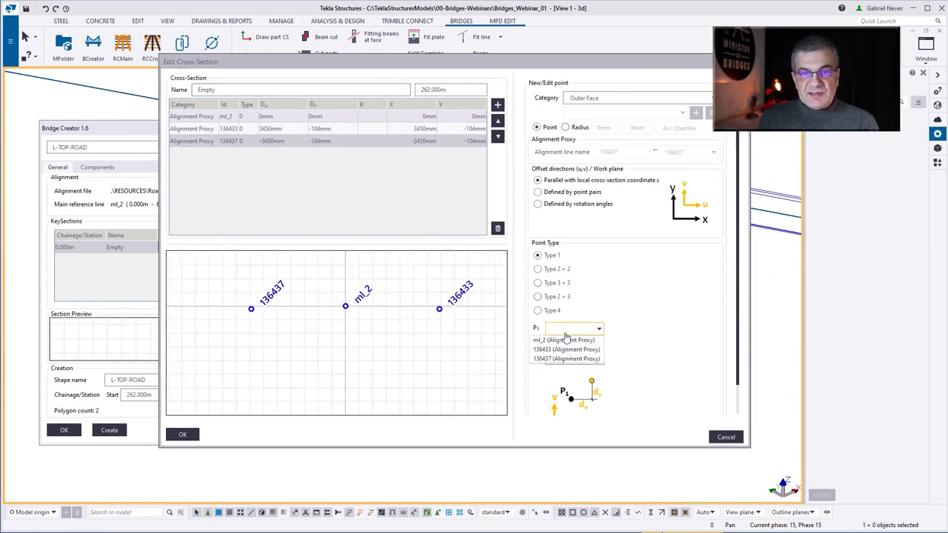
pyautogui.click(559, 343)
pyautogui.click(498, 104)
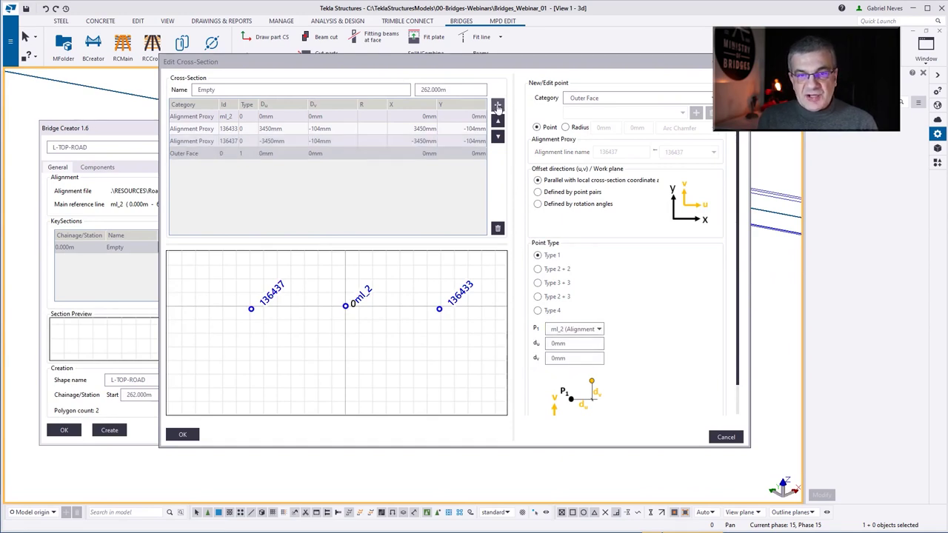
pyautogui.doubleClick(571, 358)
pyautogui.write('-170')
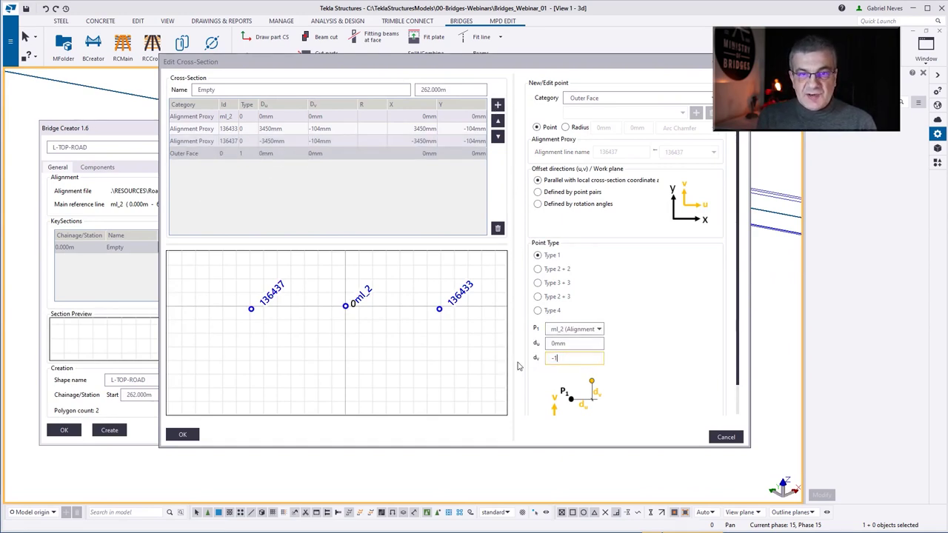
pyautogui.press('Return')
# Step: Add Outer Face point 1 referenced to proxy 136433 and point 2 referenced to point 1, both with dv -170 mm
pyautogui.click(498, 105)
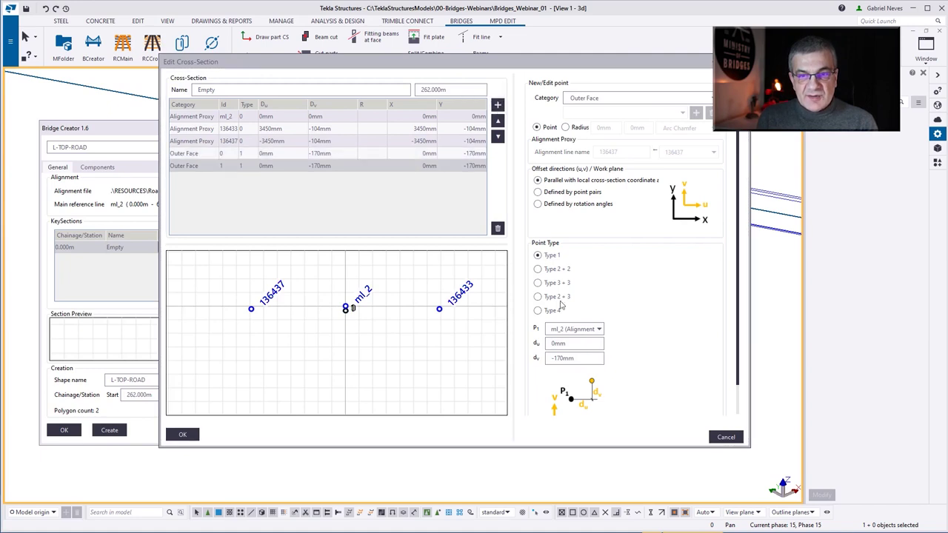
pyautogui.click(578, 333)
pyautogui.click(566, 358)
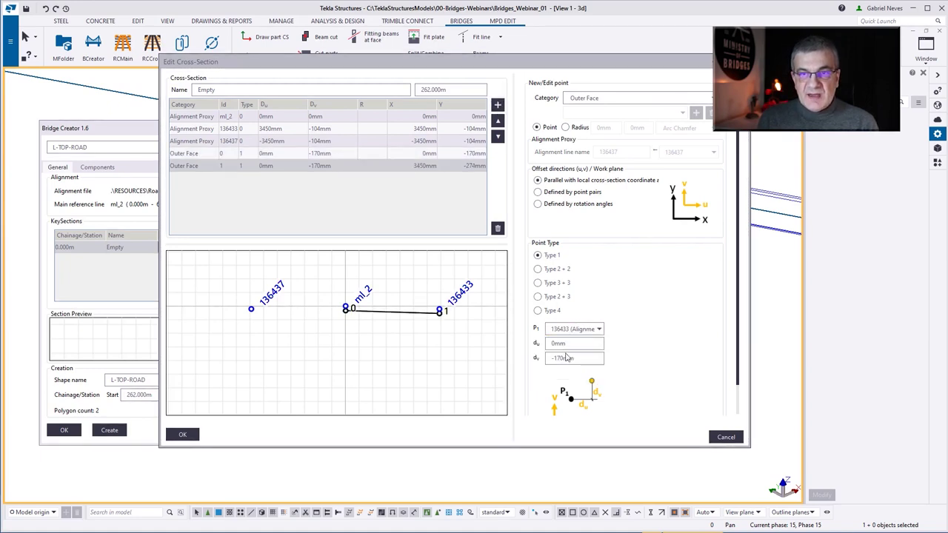
pyautogui.click(498, 105)
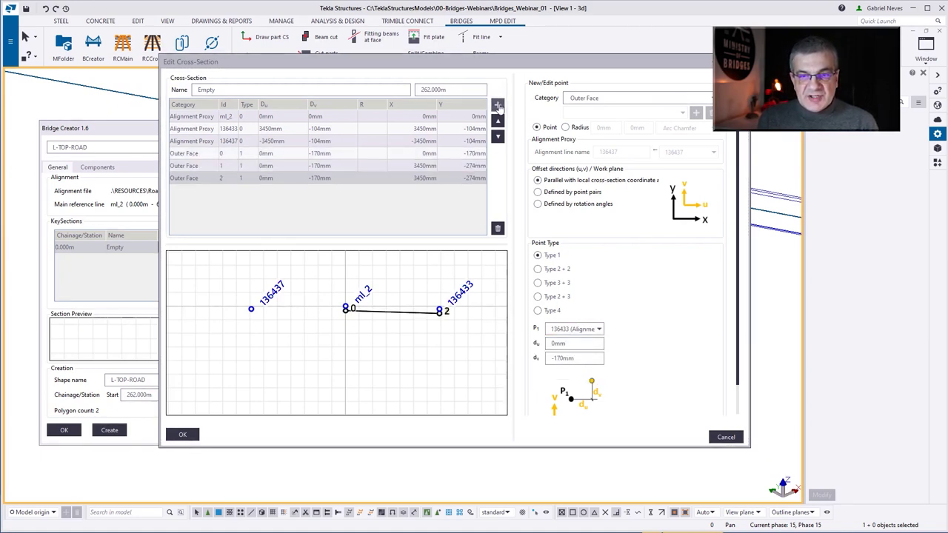
pyautogui.click(577, 332)
pyautogui.click(567, 378)
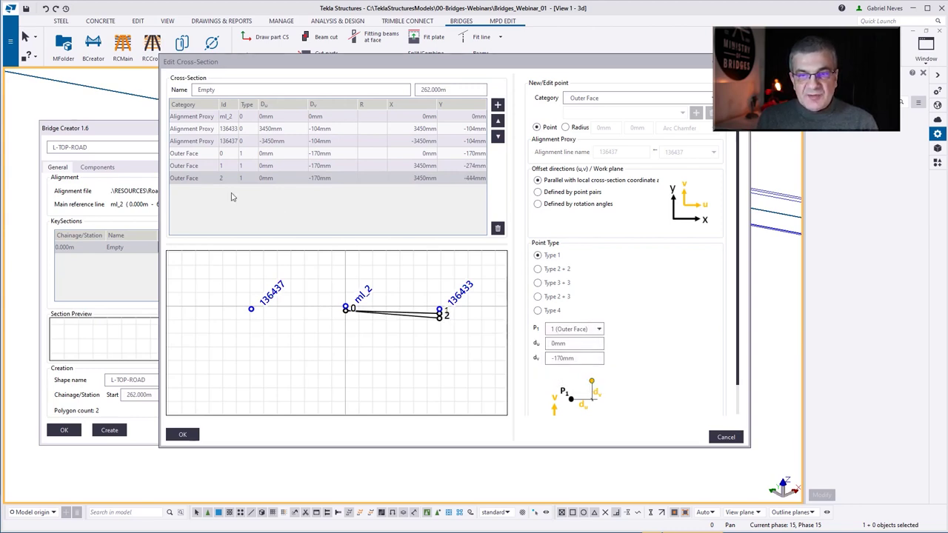
# Step: Set the vertical offset dv of Outer Face points 0 and 1 to 0 mm
pyautogui.click(227, 154)
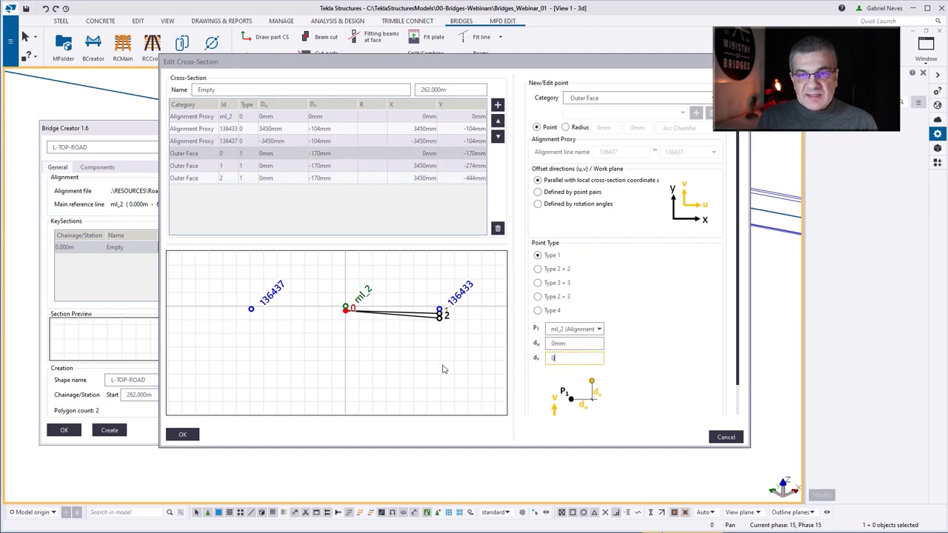
pyautogui.press('Down')
pyautogui.doubleClick(570, 358)
pyautogui.write('0mm')
pyautogui.press('Return')
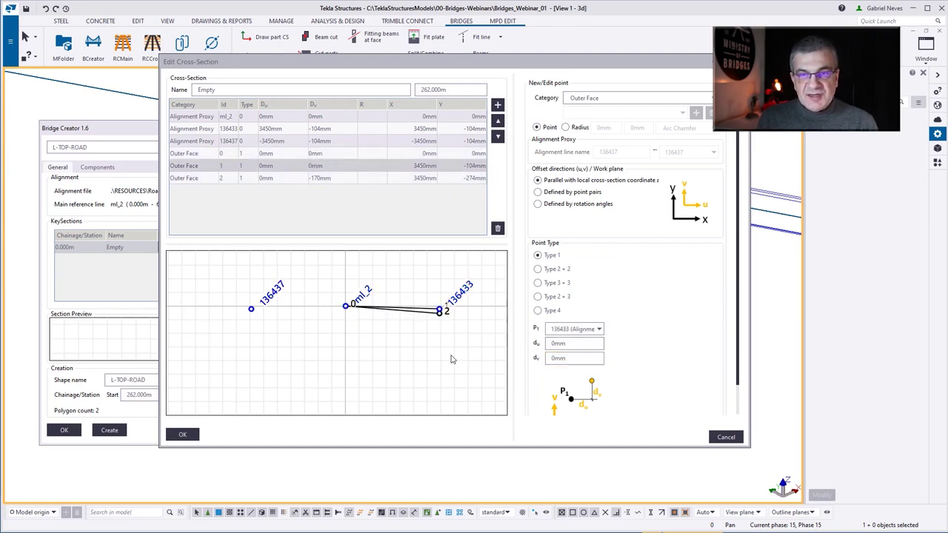
# Step: Add Outer Face point 3 referenced to point 0 with dv -170 mm
pyautogui.click(497, 104)
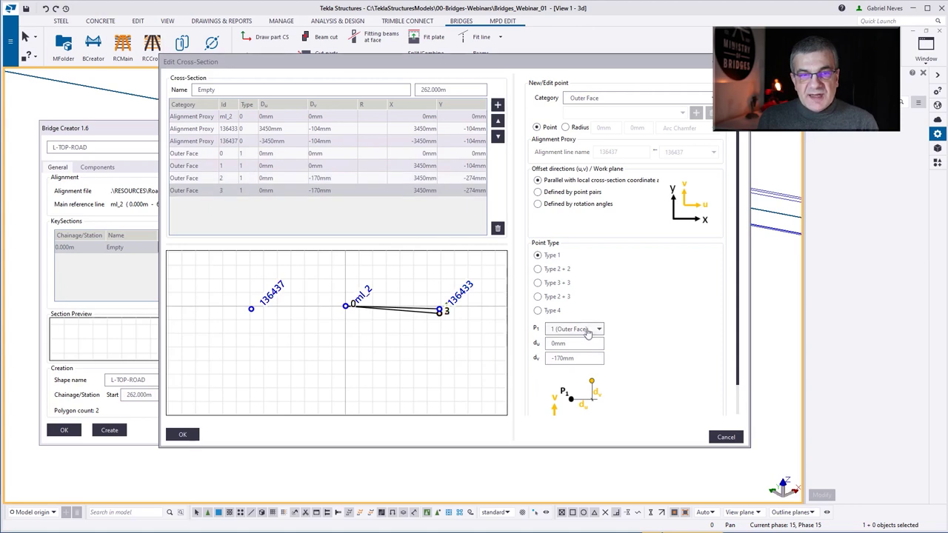
pyautogui.click(574, 329)
pyautogui.click(552, 369)
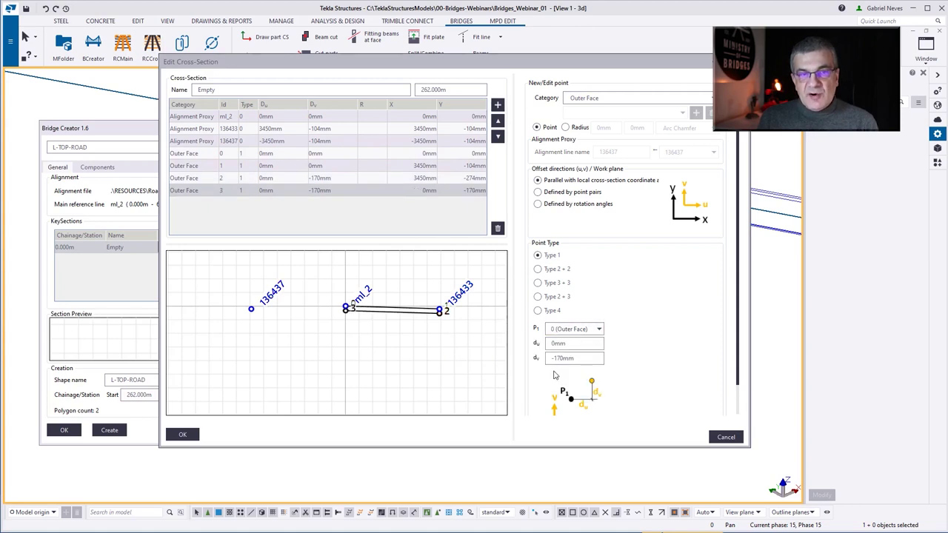
# Step: Add Outer Face points 4 and 5, referencing point 5 to proxy 136437 with dv 0 mm
pyautogui.click(497, 105)
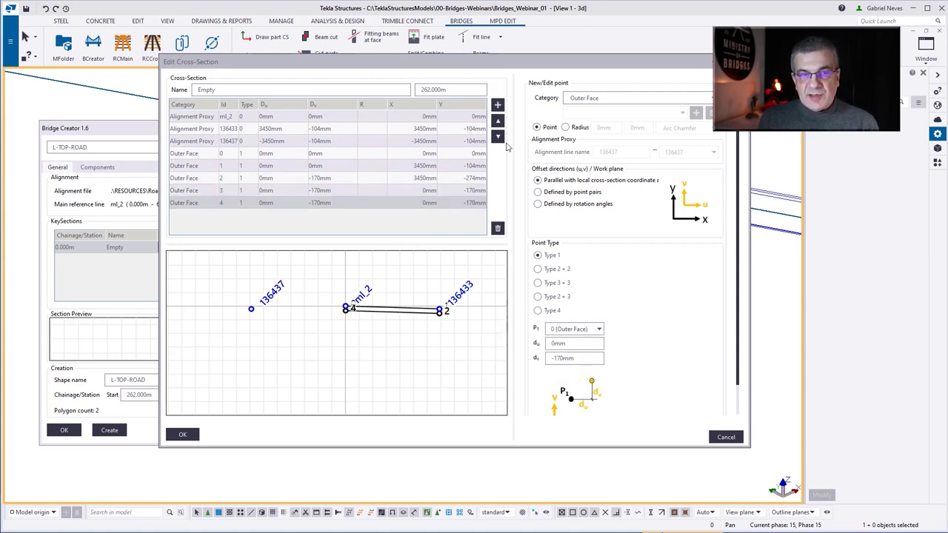
pyautogui.click(497, 105)
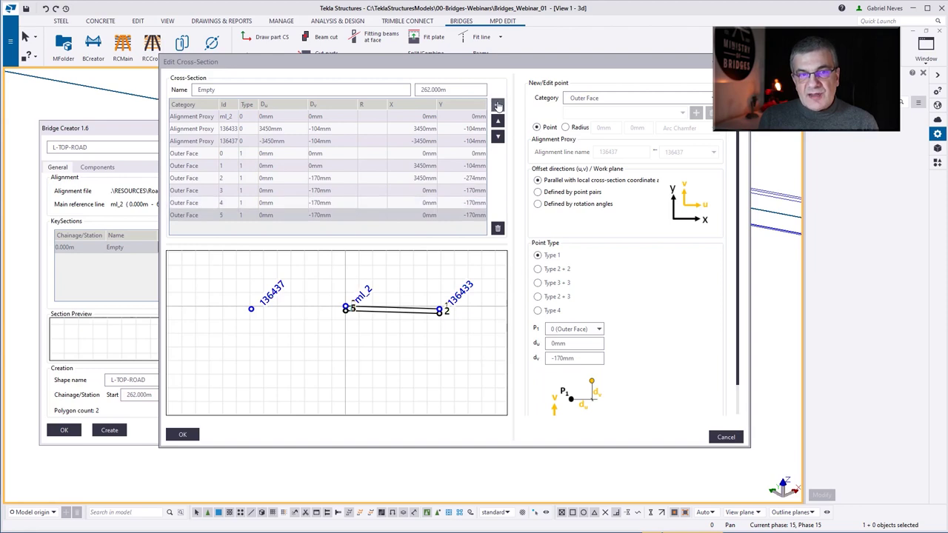
pyautogui.click(582, 330)
pyautogui.click(563, 360)
pyautogui.click(578, 358)
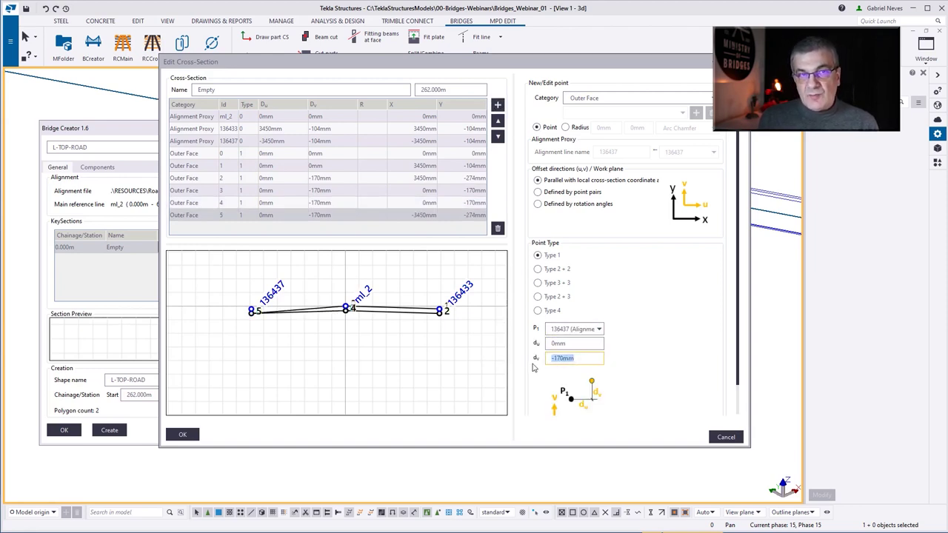
pyautogui.write('0')
pyautogui.press('Return')
# Step: Reference Outer Face point 4 to point 5 and accept the edited cross-section
pyautogui.click(218, 202)
pyautogui.click(574, 329)
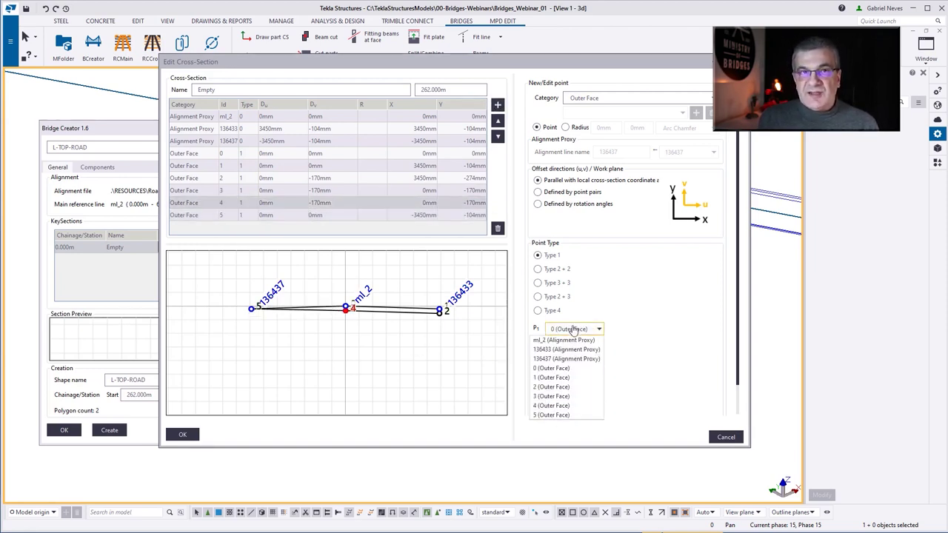
pyautogui.click(551, 415)
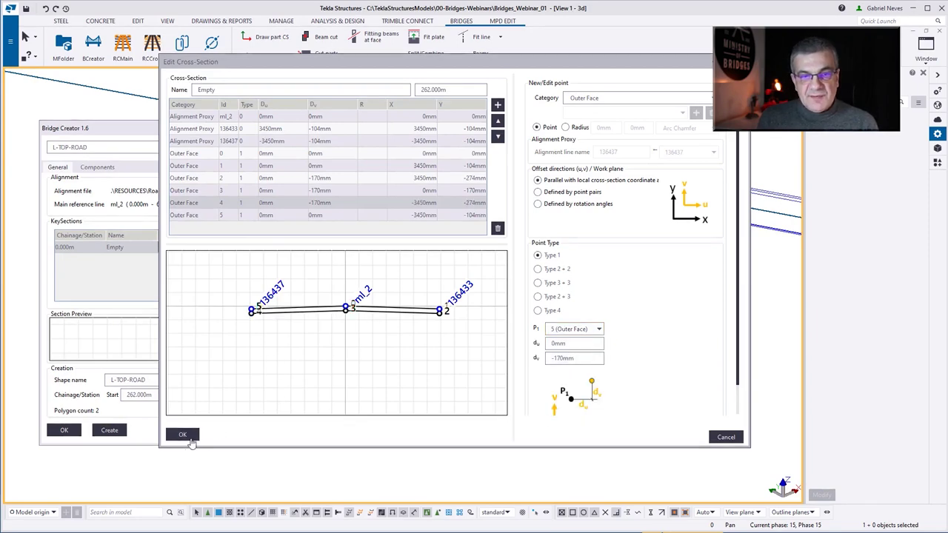
pyautogui.click(186, 437)
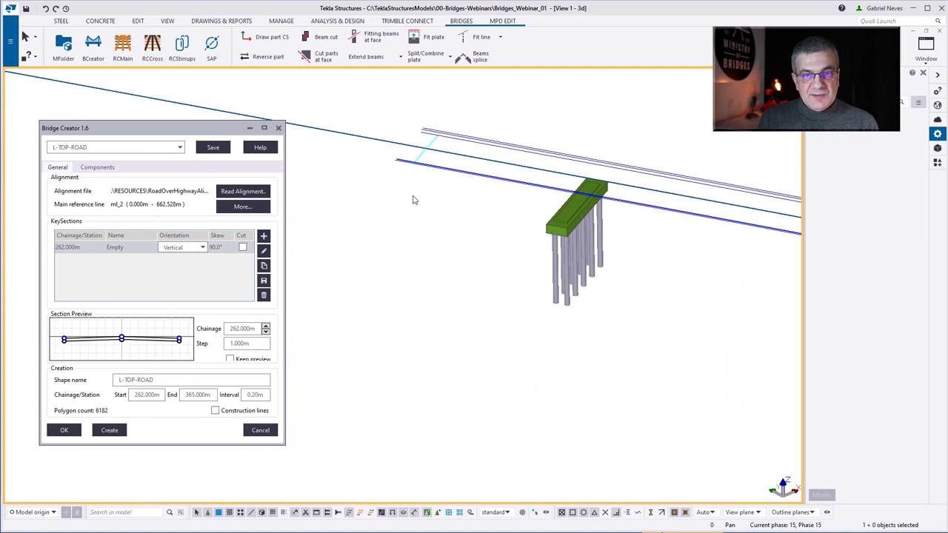
# Step: Make phase 22, Top Road, the current phase and create the L-TOP-ROAD shape from the key section
pyautogui.keyDown('ctrl'); pyautogui.moveTo(414, 200); pyautogui.dragTo(321, 129, button='middle'); pyautogui.keyUp('ctrl')
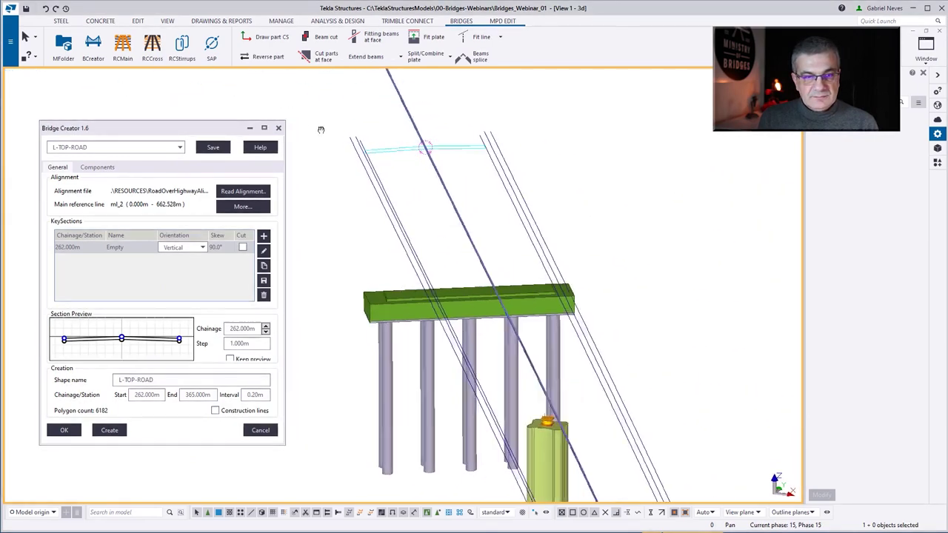
pyautogui.scroll(-10, 320, 130)
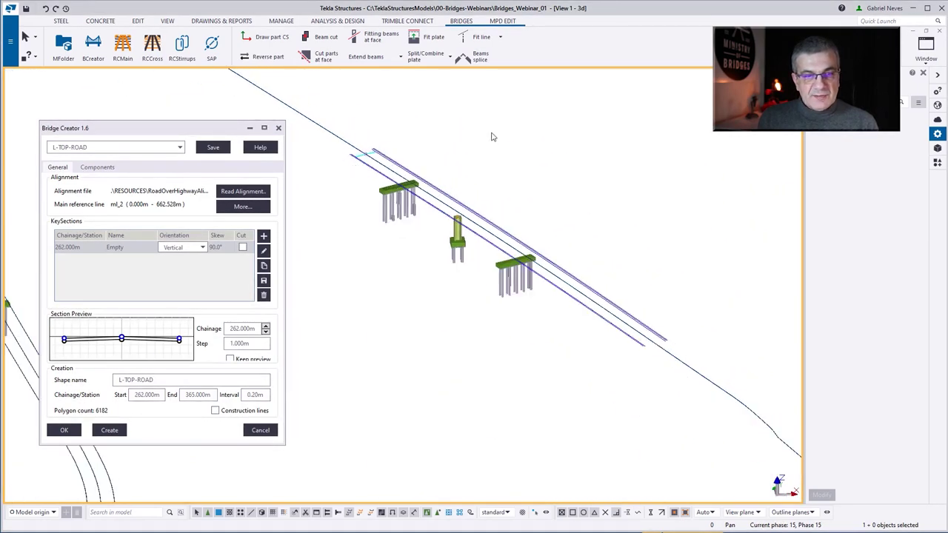
pyautogui.hotkey('ctrl', 'h')
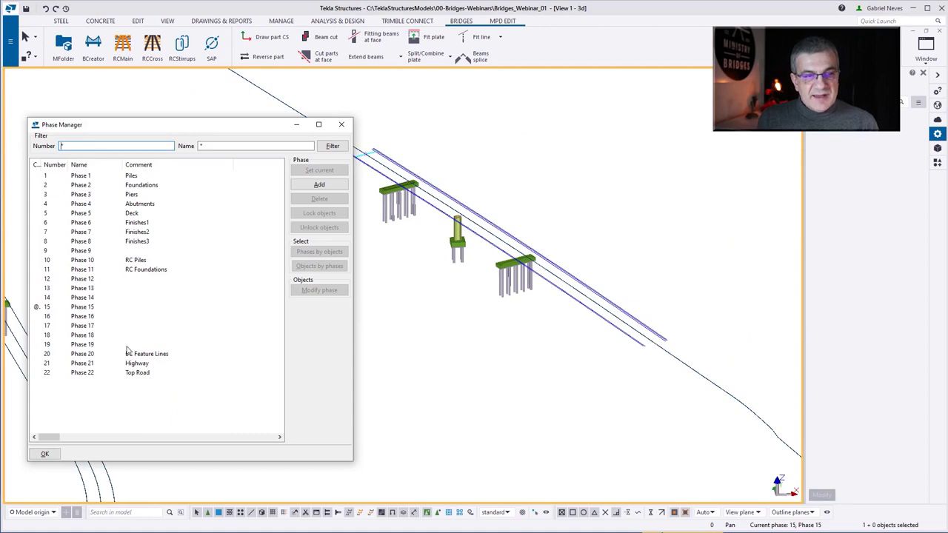
pyautogui.click(140, 373)
pyautogui.click(45, 454)
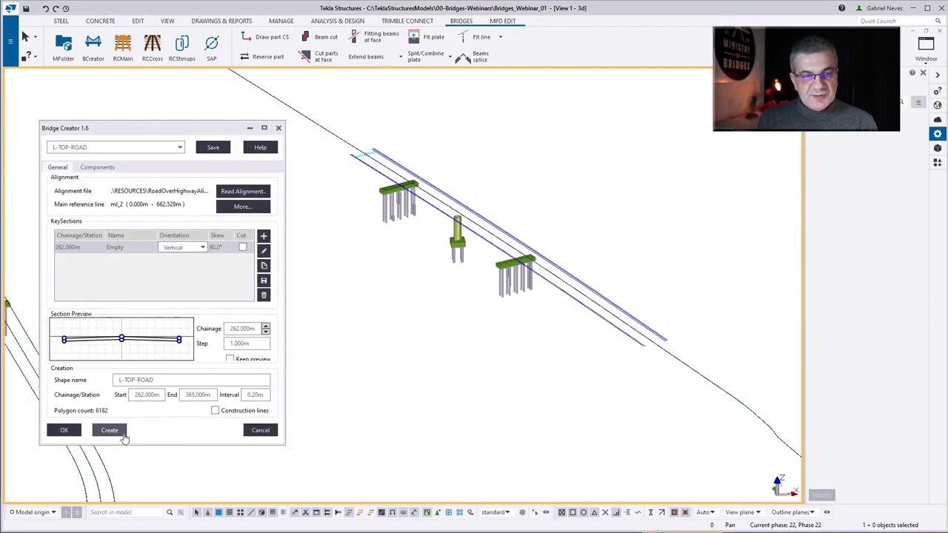
pyautogui.click(115, 431)
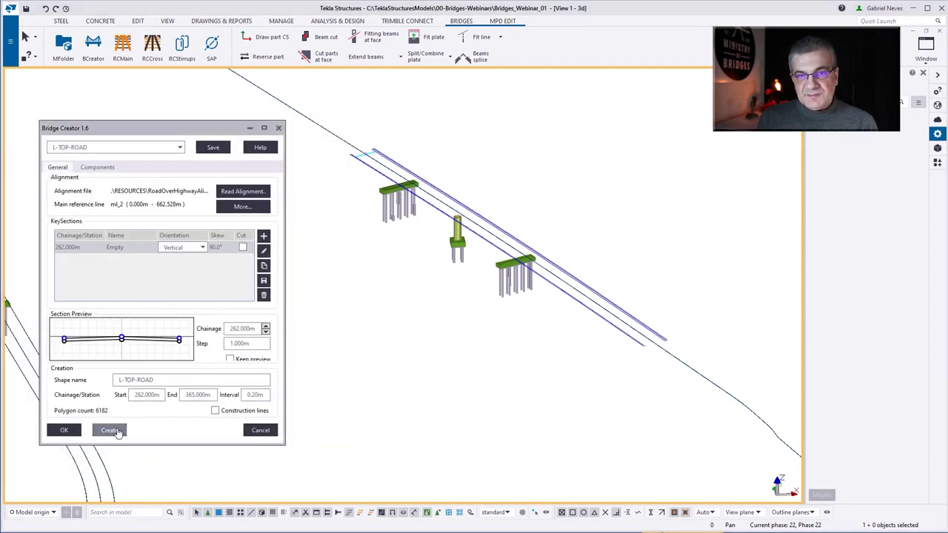
# Step: Load the L-TOP-ROAD settings in Bridge Creator and change the settings name to X-TOP-ROAD
pyautogui.keyDown('ctrl'); pyautogui.moveTo(707, 228); pyautogui.dragTo(728, 230, button='middle'); pyautogui.keyUp('ctrl')
pyautogui.keyDown('ctrl'); pyautogui.moveTo(428, 241); pyautogui.dragTo(417, 275, button='middle'); pyautogui.keyUp('ctrl')
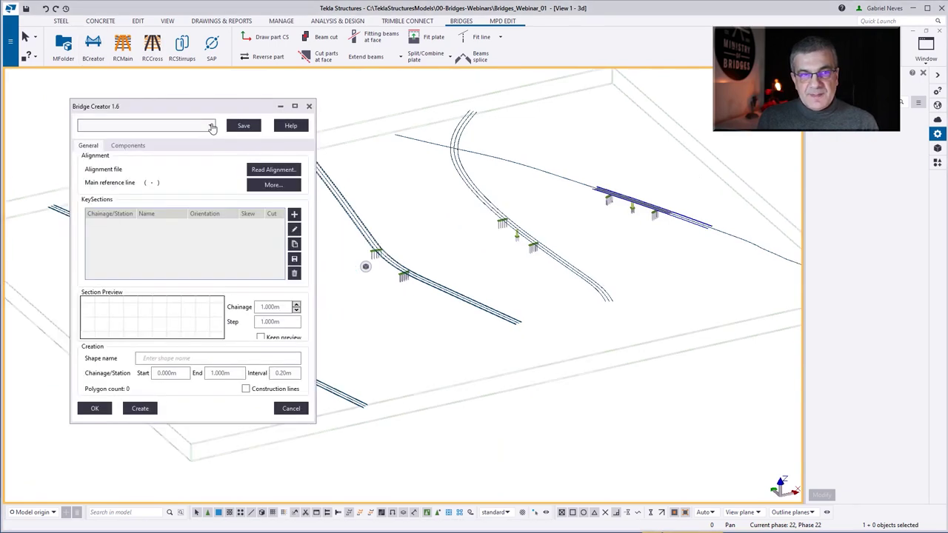
pyautogui.click(211, 126)
pyautogui.click(169, 143)
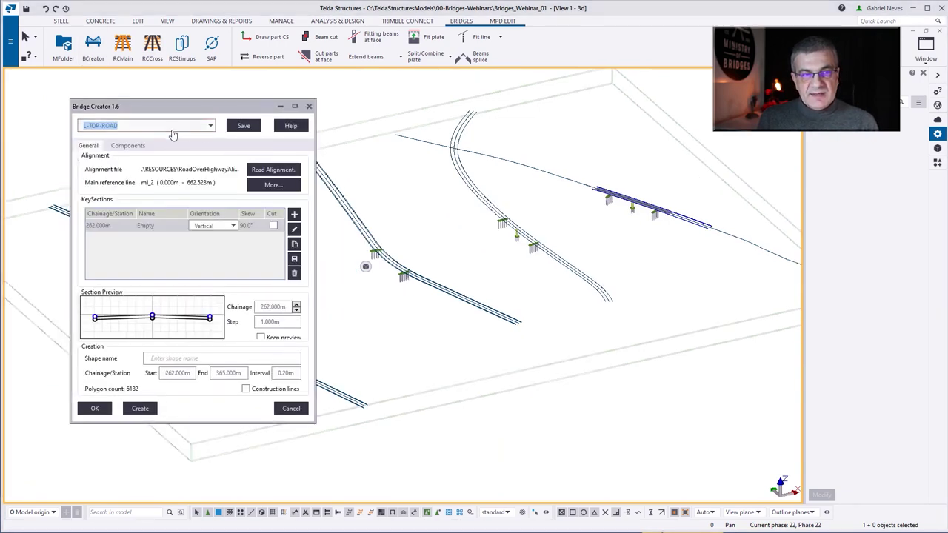
pyautogui.click(172, 129)
pyautogui.write('X')
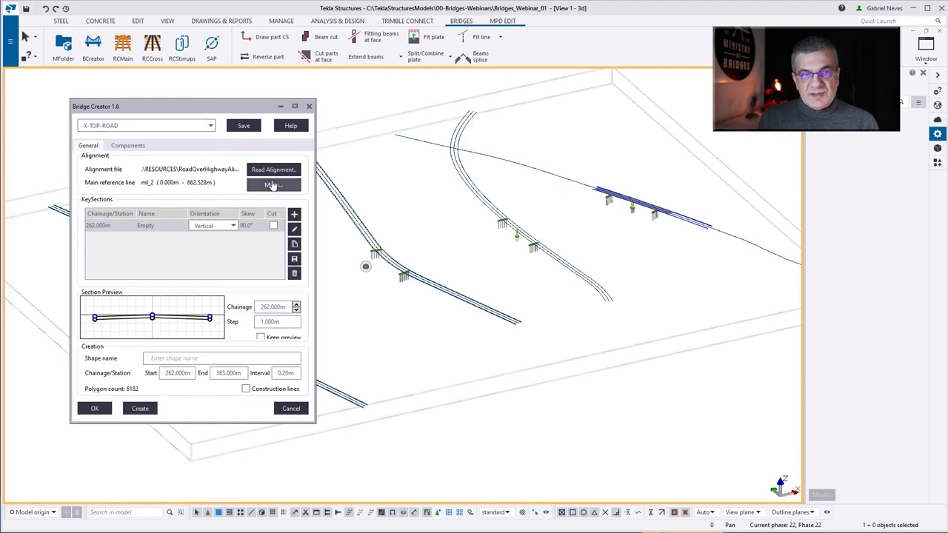
# Step: Pick the three X-bridge alignment lines in the model as the alignment source
pyautogui.click(273, 170)
pyautogui.scroll(5, 445, 207)
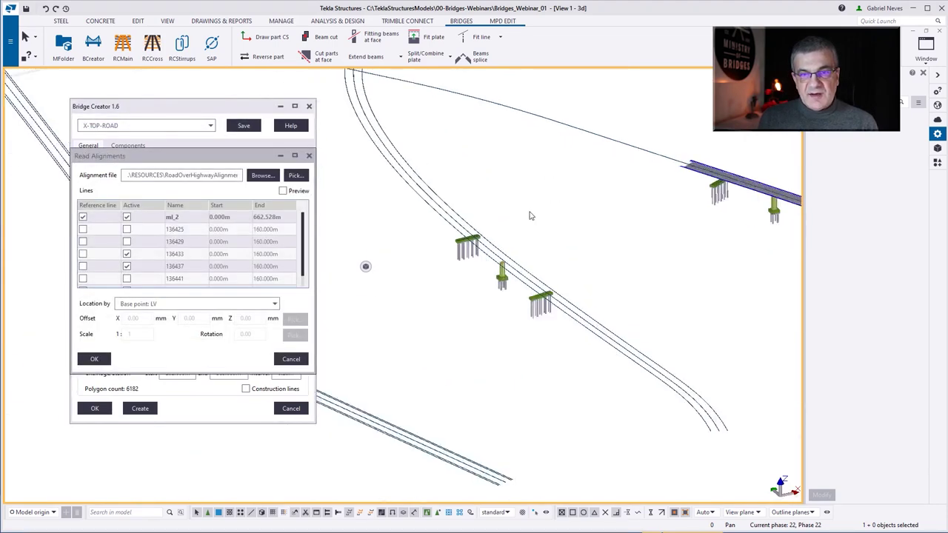
pyautogui.click(296, 176)
pyautogui.moveTo(346, 224); pyautogui.dragTo(345, 222)
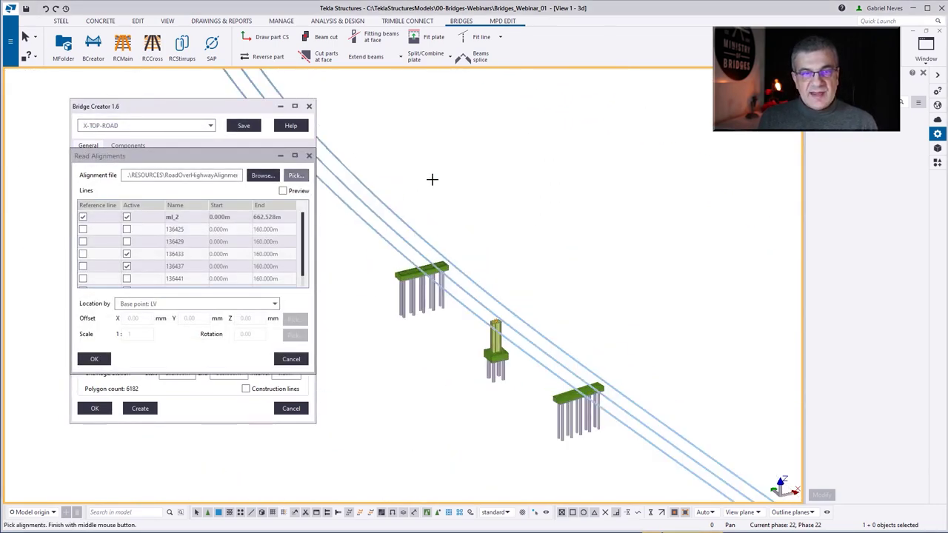
pyautogui.middleClick(432, 180)
# Step: Make X-CL the reference line with X-CL-W and X-CL-E active, located by Model origin, and accept the alignments
pyautogui.click(83, 230)
pyautogui.click(128, 230)
pyautogui.click(129, 242)
pyautogui.click(149, 304)
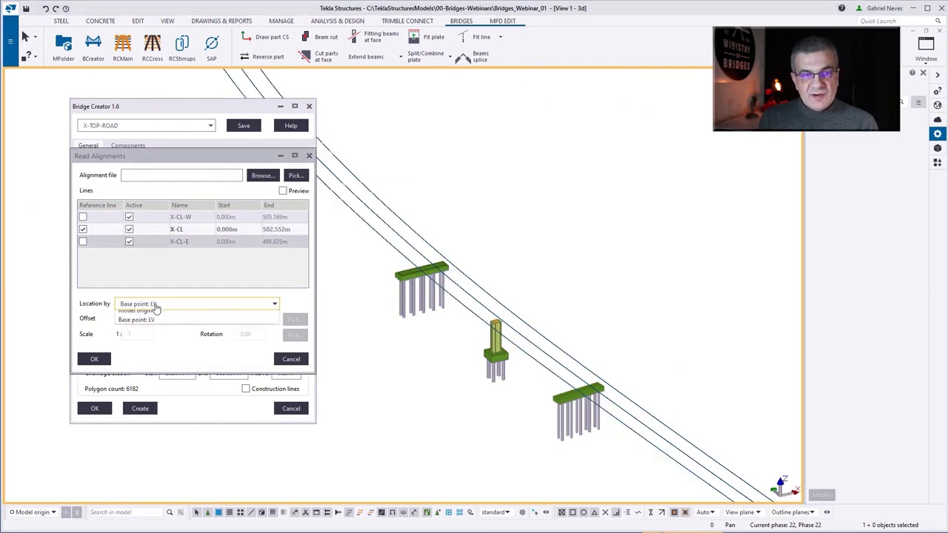
pyautogui.click(141, 311)
pyautogui.click(95, 359)
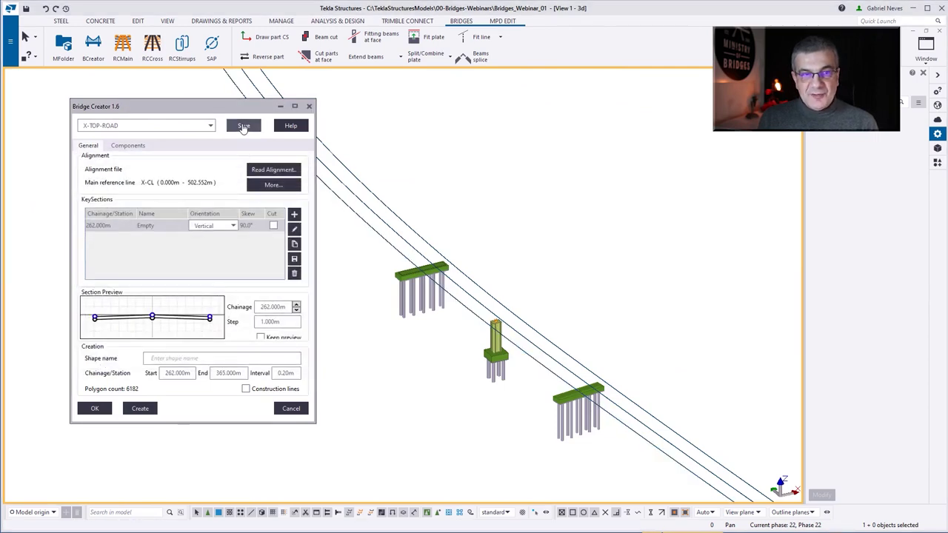
# Step: Copy the settings name X-TOP-ROAD into the shape name
pyautogui.click(152, 127)
pyautogui.hotkey('ctrl', 'c')
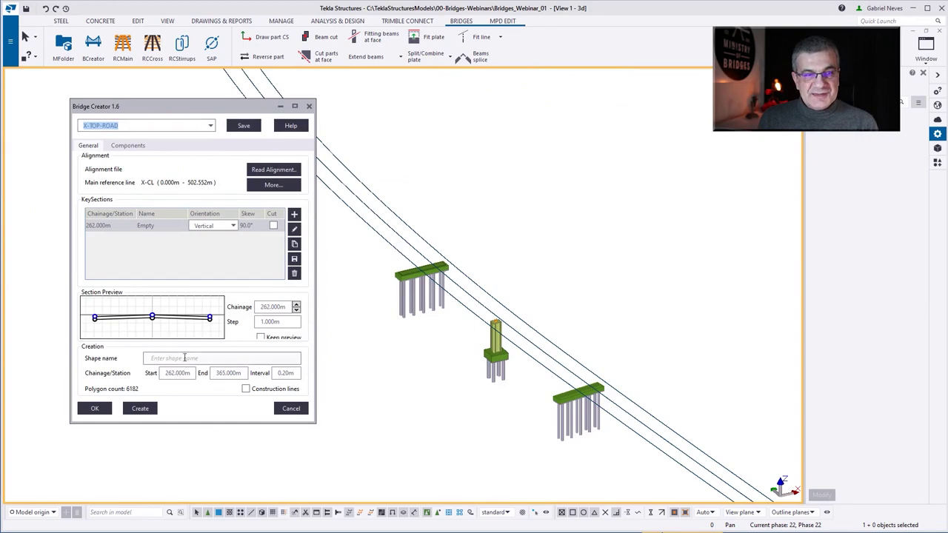
pyautogui.click(181, 361)
pyautogui.hotkey('ctrl', 'v')
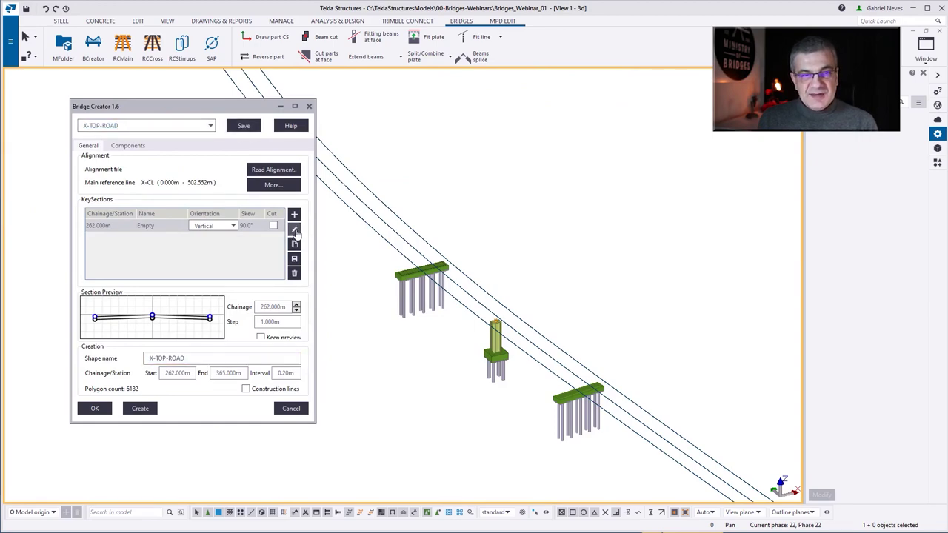
# Step: In the 262.000m key section, link the centre alignment proxy to X-CL and proxy 136433 to X-CL-W
pyautogui.click(295, 232)
pyautogui.moveTo(270, 71); pyautogui.dragTo(404, 90)
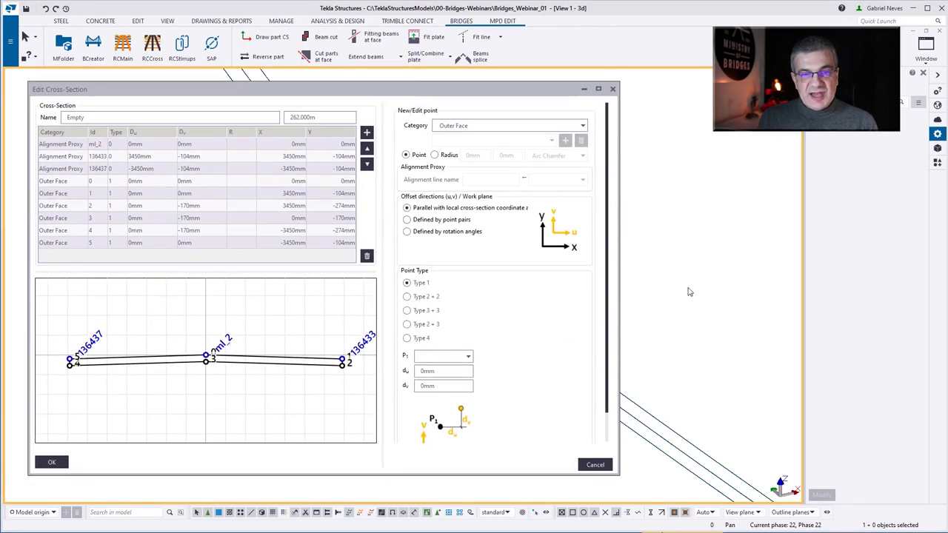
pyautogui.click(144, 146)
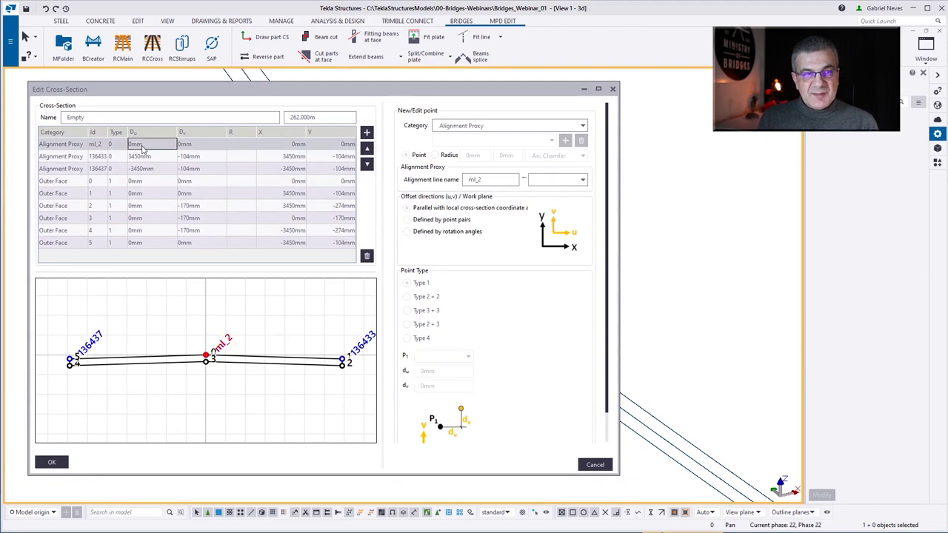
pyautogui.click(583, 179)
pyautogui.click(555, 196)
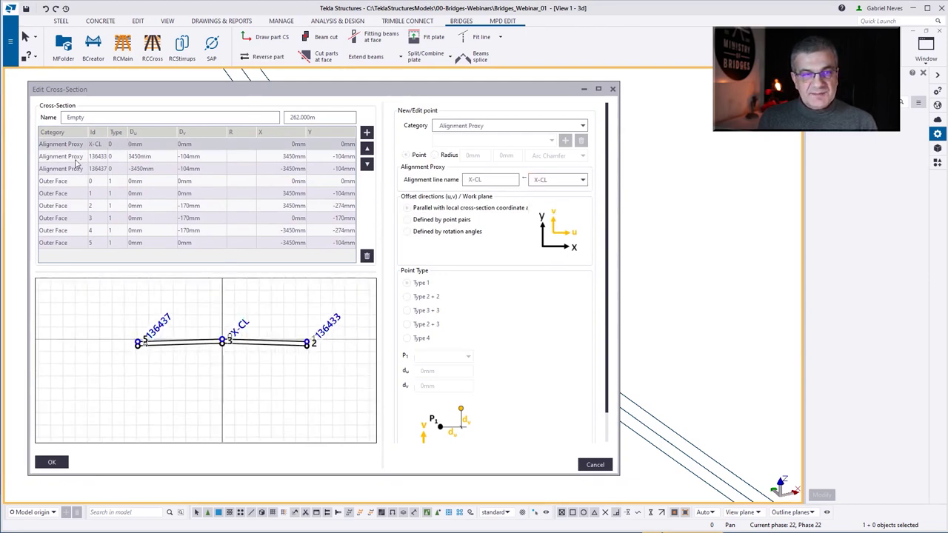
pyautogui.click(76, 164)
pyautogui.click(561, 184)
pyautogui.click(557, 194)
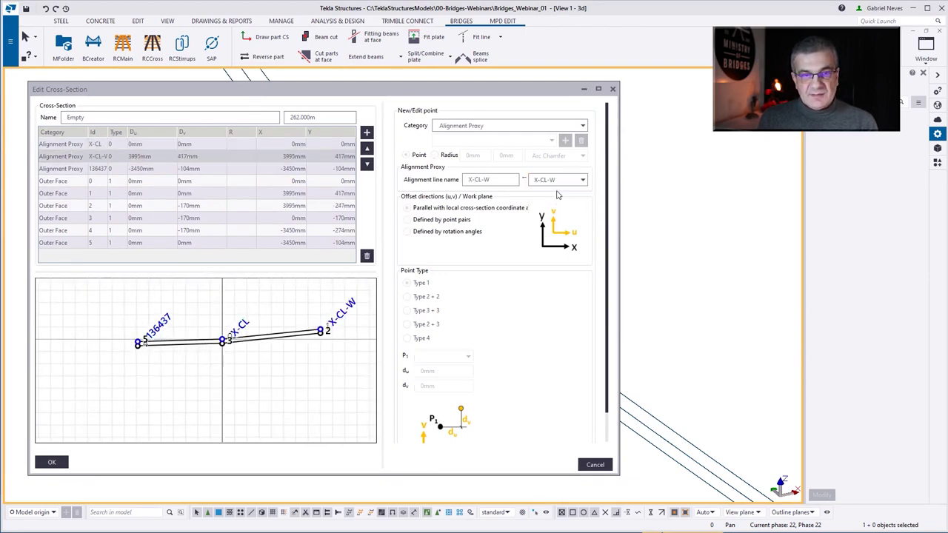
# Step: Link alignment proxy 136437 to X-CL-E, accept the cross-section and create the X-TOP-ROAD shape
pyautogui.click(75, 168)
pyautogui.click(560, 180)
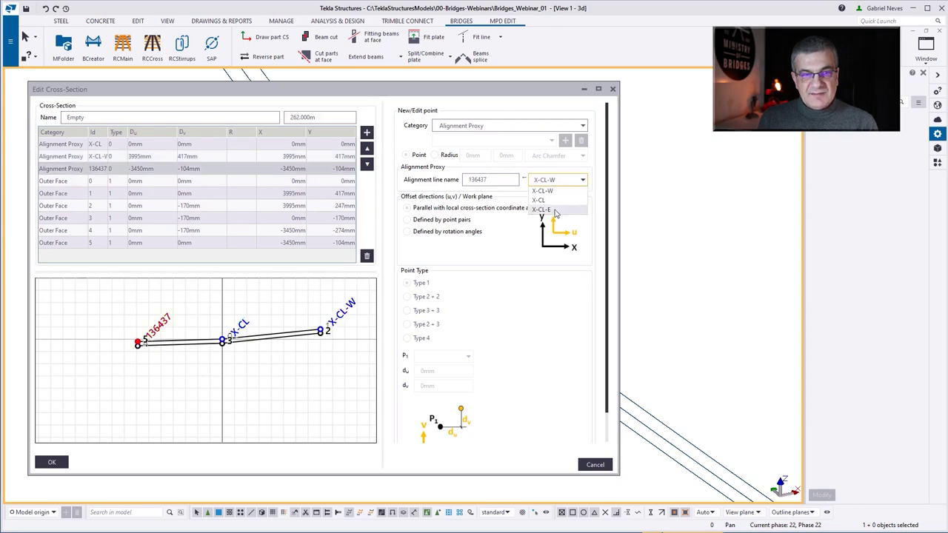
pyautogui.click(557, 213)
pyautogui.click(52, 462)
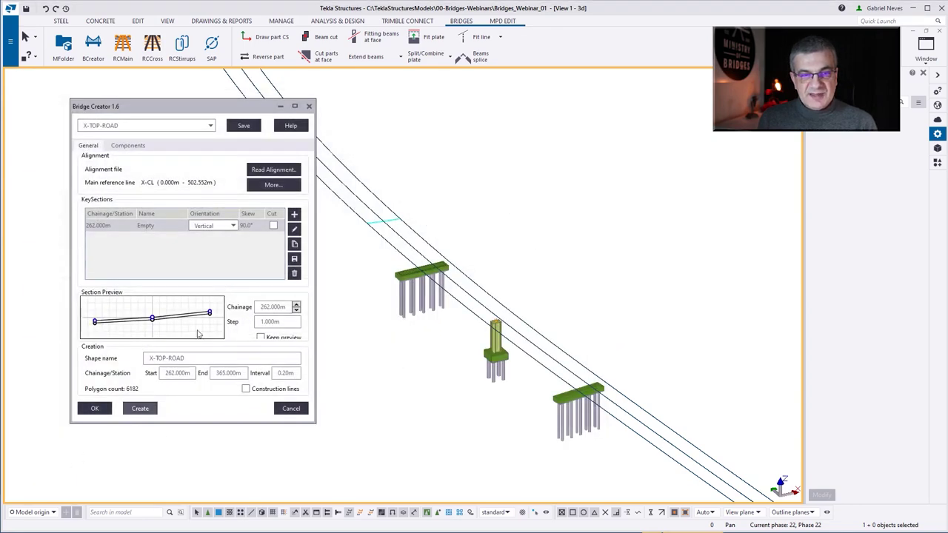
pyautogui.click(140, 410)
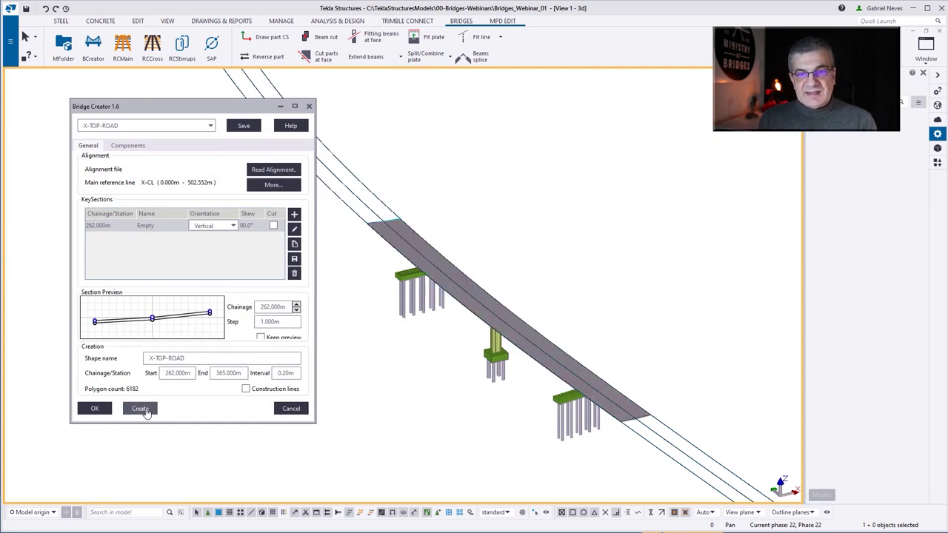
# Step: Change both the Bridge Creator settings name and the shape name to M-TOP-ROAD
pyautogui.scroll(-6, 651, 291)
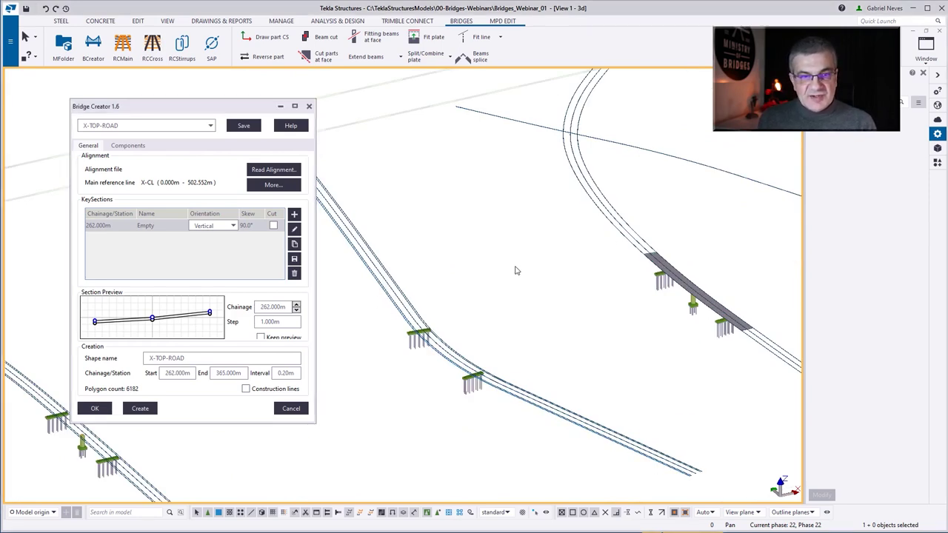
pyautogui.click(126, 123)
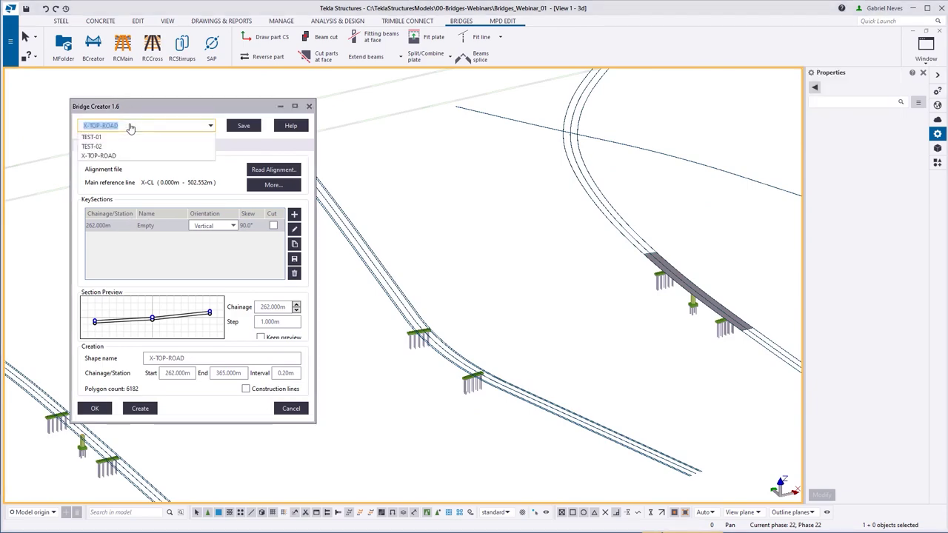
pyautogui.click(129, 128)
pyautogui.write('M')
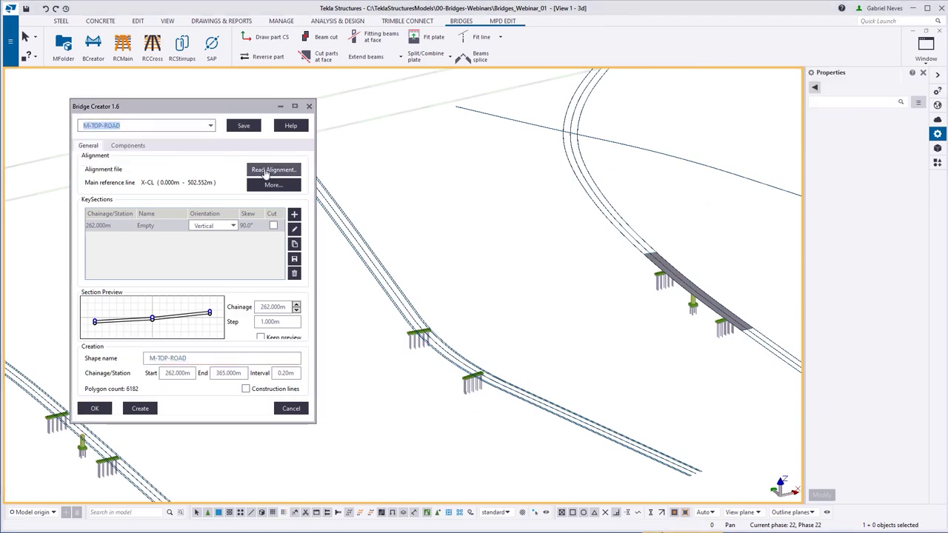
# Step: Read the M-bridge alignment lines from the model, with M-CL as the main reference line
pyautogui.click(274, 169)
pyautogui.scroll(3, 395, 312)
pyautogui.click(94, 359)
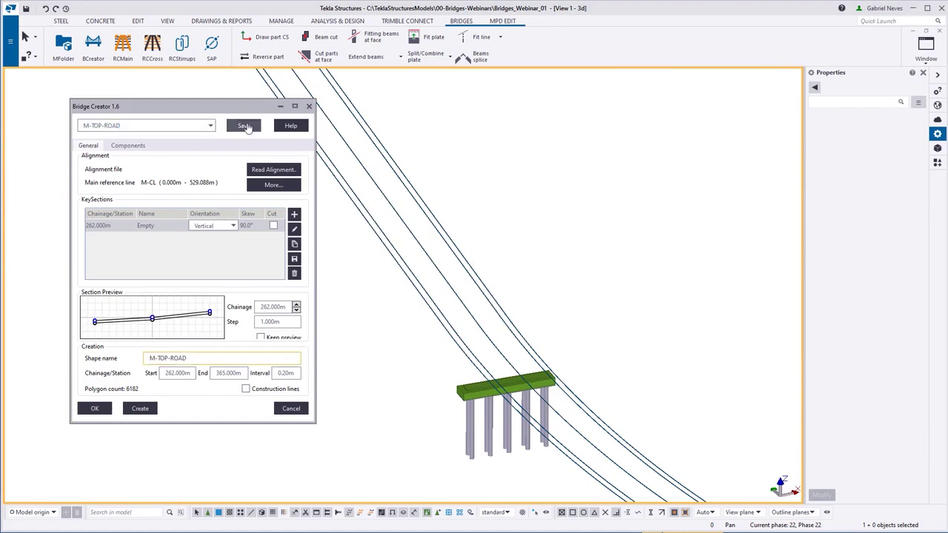
# Step: Edit the M-TOP-ROAD key section and link the X-CL alignment proxy to M-CL
pyautogui.click(294, 230)
pyautogui.moveTo(289, 75); pyautogui.dragTo(419, 87)
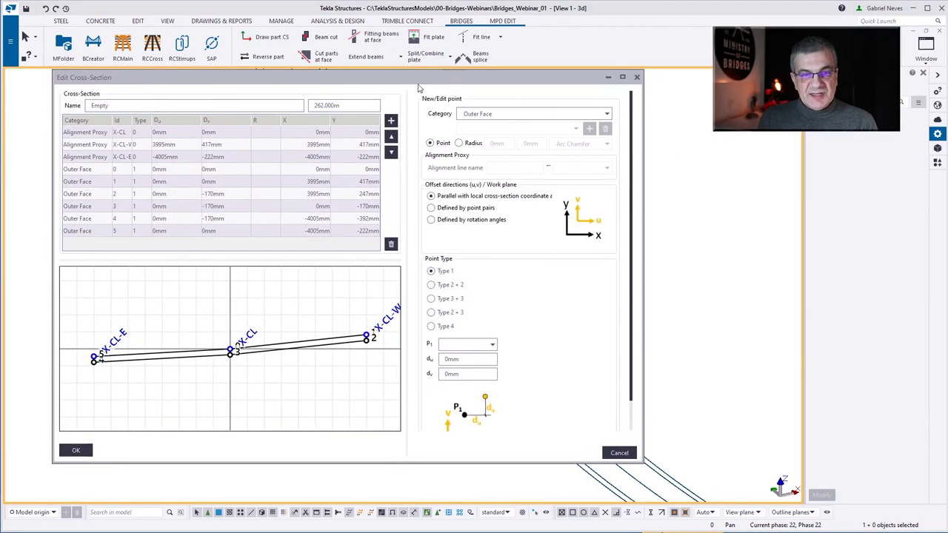
pyautogui.click(257, 340)
pyautogui.click(607, 167)
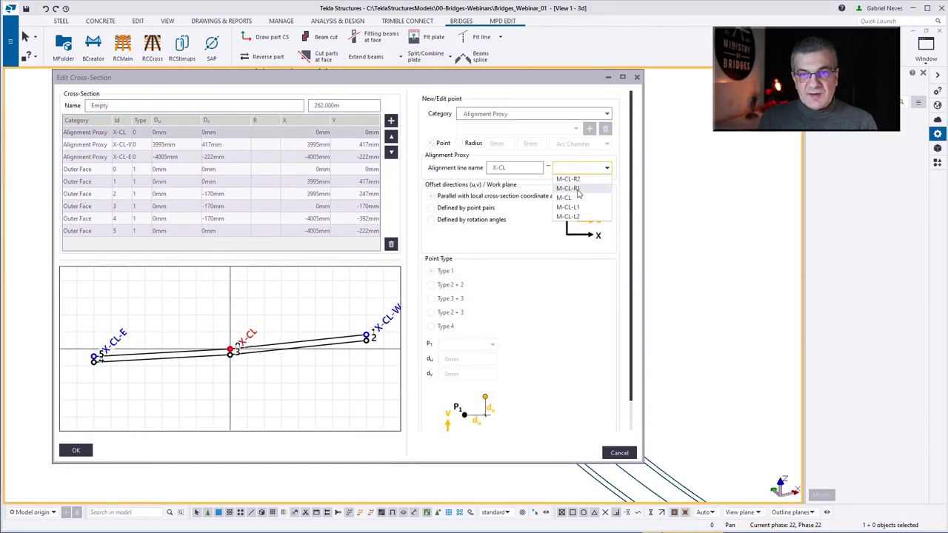
pyautogui.click(582, 200)
pyautogui.scroll(-2, 396, 308)
pyautogui.scroll(2, 271, 309)
pyautogui.scroll(-2, 330, 318)
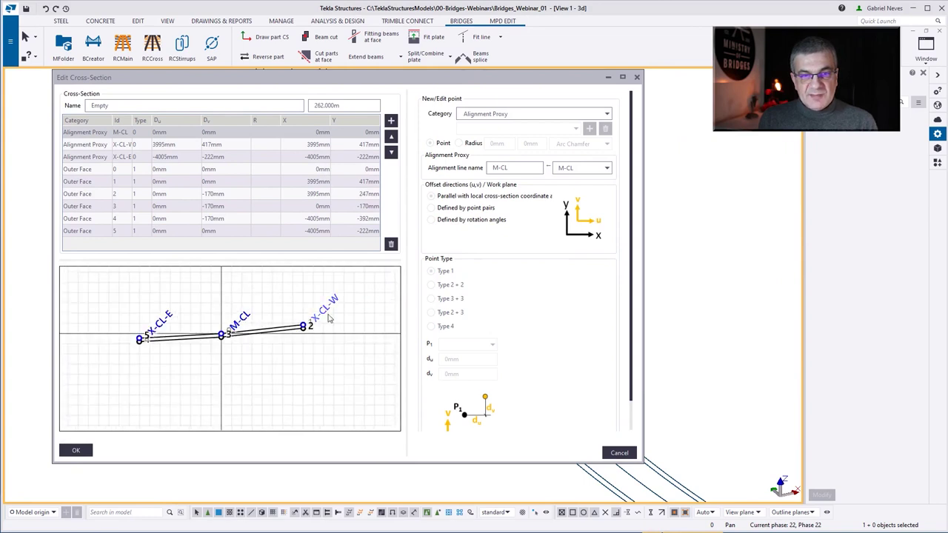
# Step: Link the X-CL-W alignment proxy to M-CL-R1 and the X-CL-E proxy to M-CL-L1
pyautogui.click(330, 311)
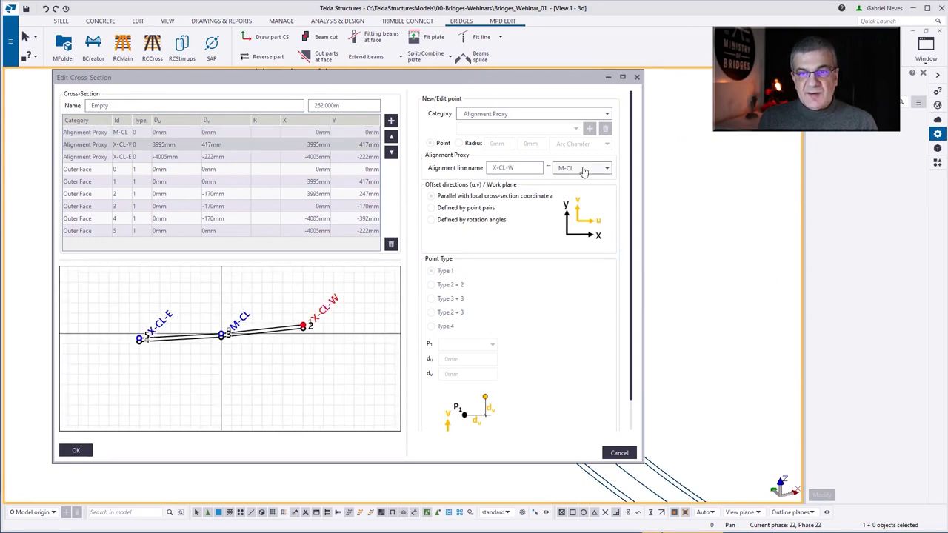
pyautogui.click(103, 144)
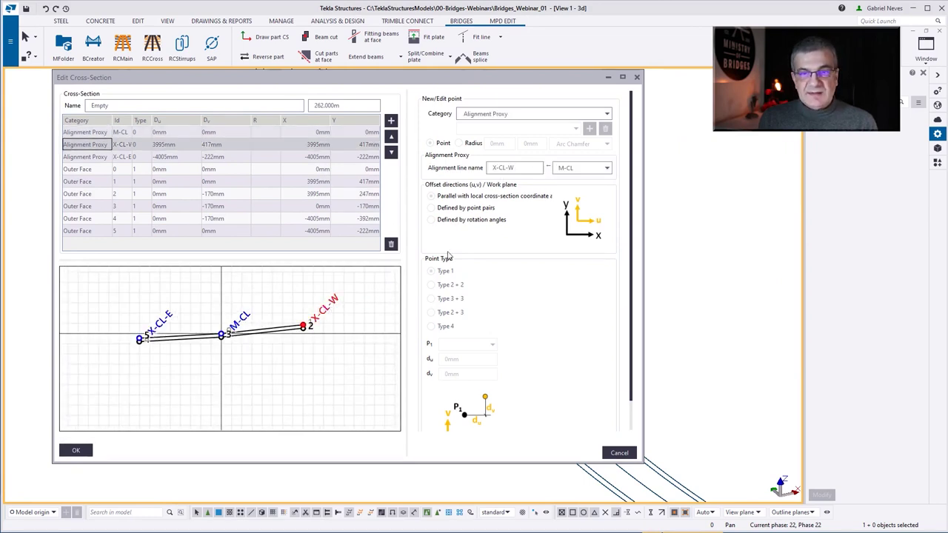
pyautogui.click(607, 169)
pyautogui.click(582, 189)
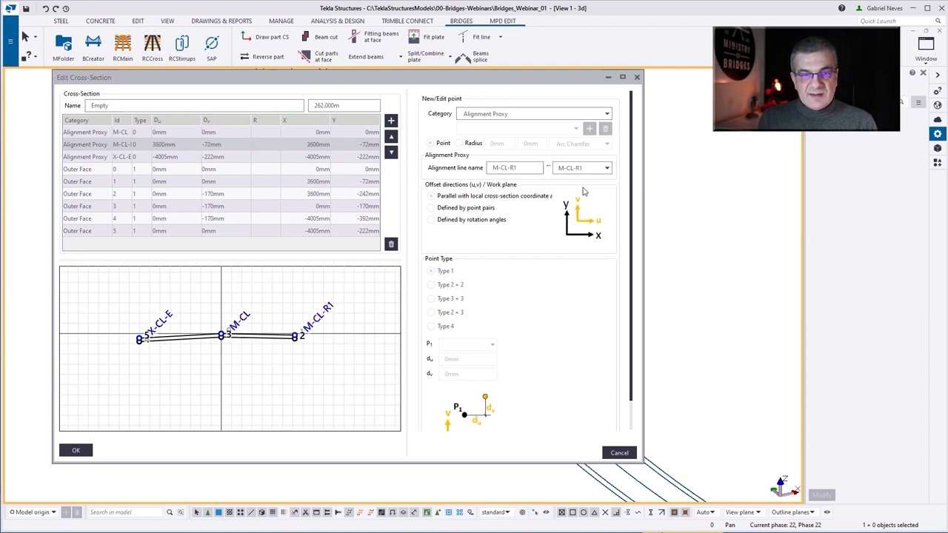
pyautogui.click(98, 160)
pyautogui.click(585, 169)
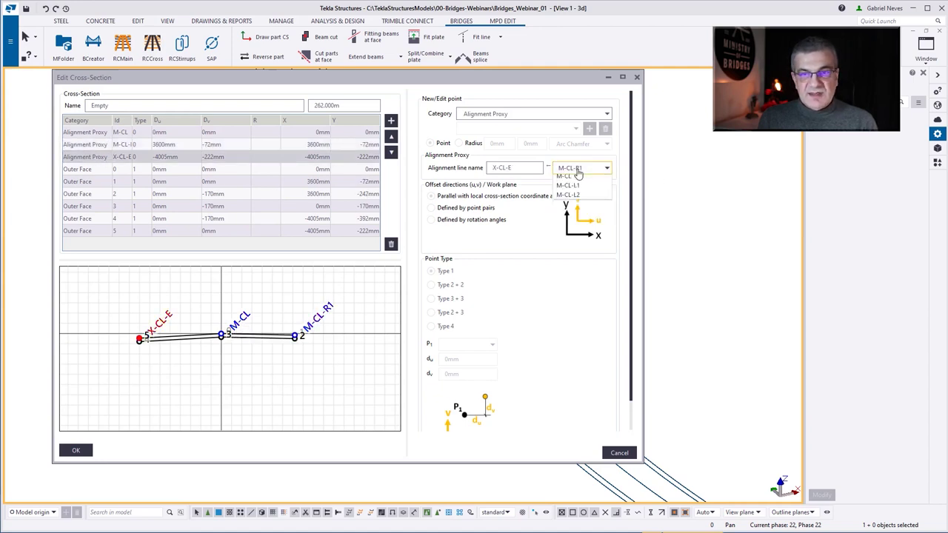
pyautogui.click(584, 208)
# Step: Add two more alignment proxies to the cross-section and link them to M-CL-R2 and M-CL-L2
pyautogui.scroll(3, 351, 347)
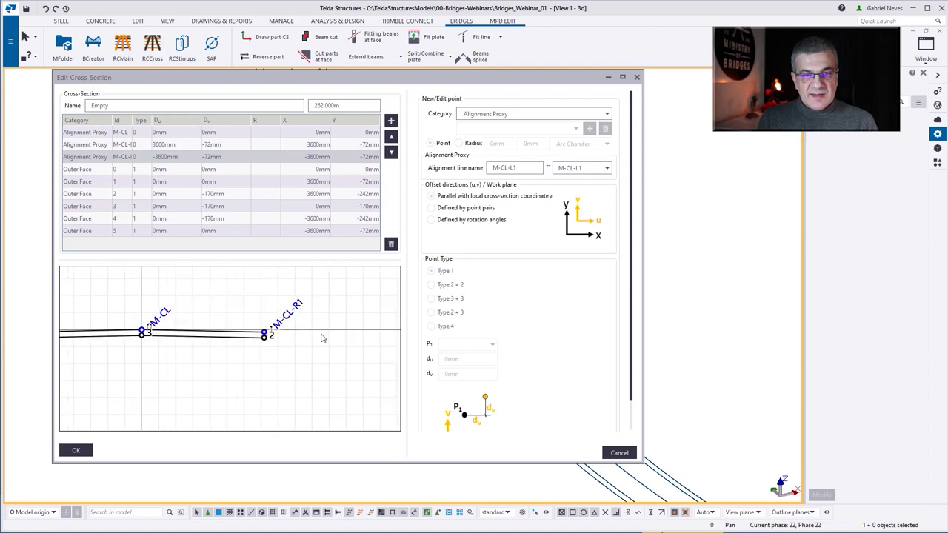
pyautogui.click(98, 151)
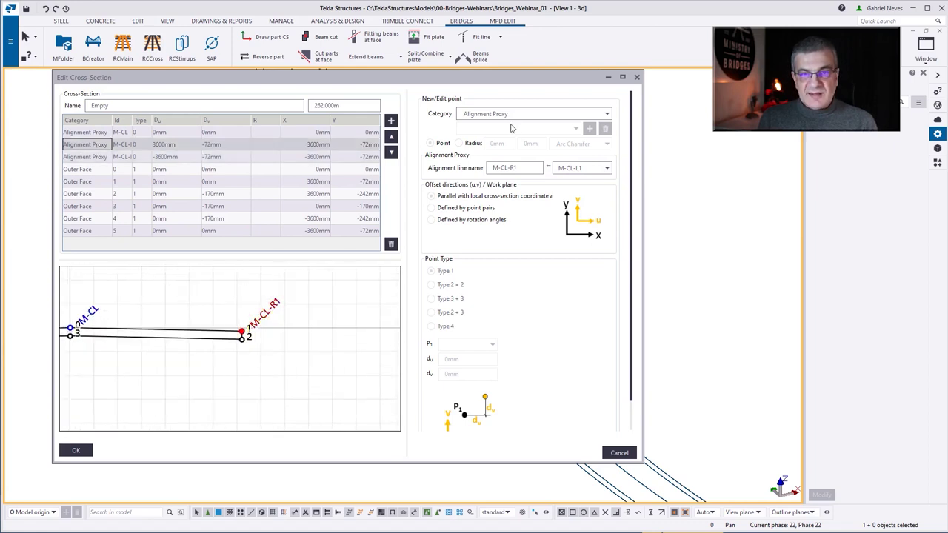
pyautogui.click(391, 120)
pyautogui.click(391, 120)
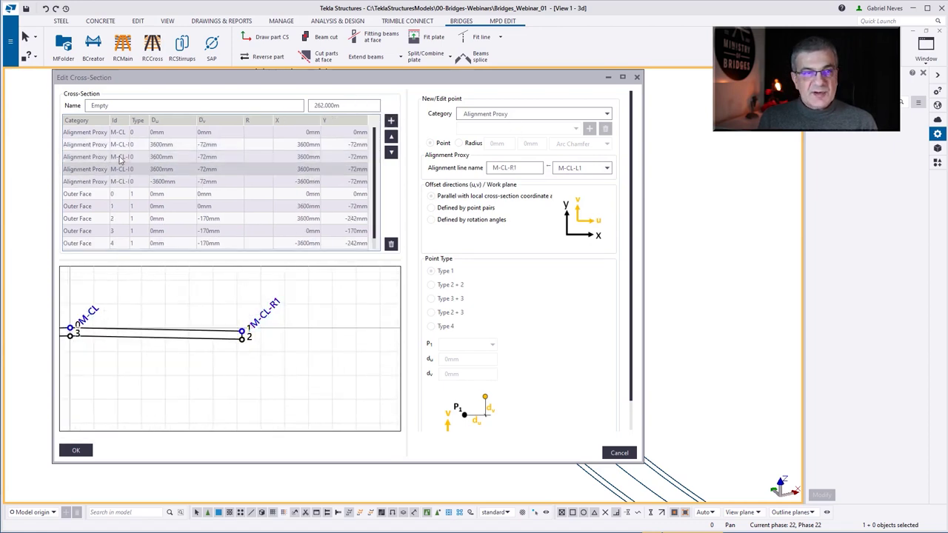
pyautogui.click(120, 157)
pyautogui.click(585, 168)
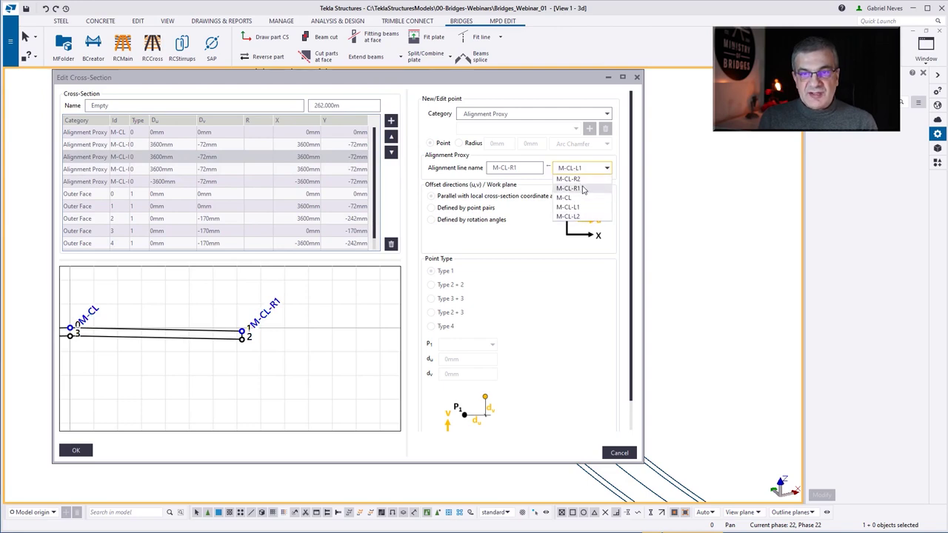
pyautogui.click(575, 179)
pyautogui.click(105, 170)
pyautogui.click(591, 173)
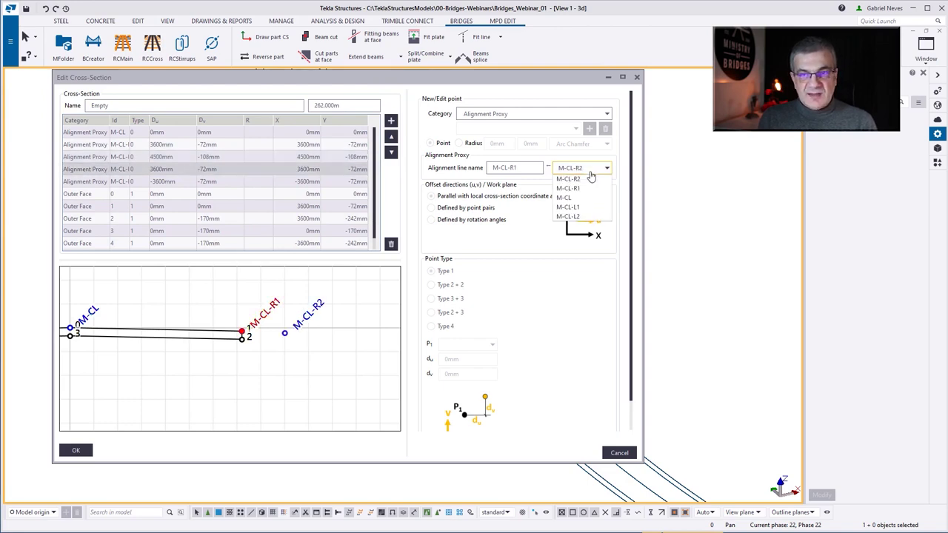
pyautogui.click(578, 216)
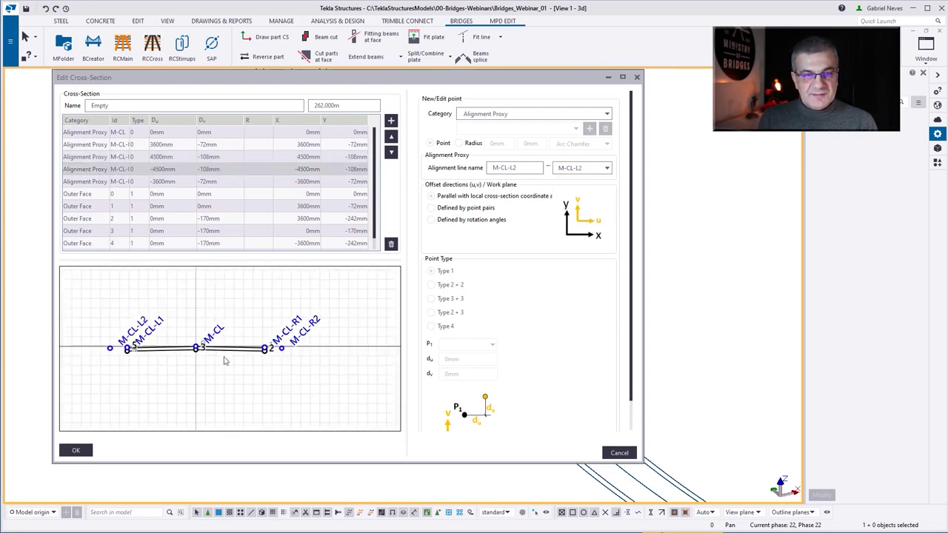
# Step: Insert an outer face point after point 1 and reference it to M-CL-R2 with zero offsets
pyautogui.scroll(4, 225, 361)
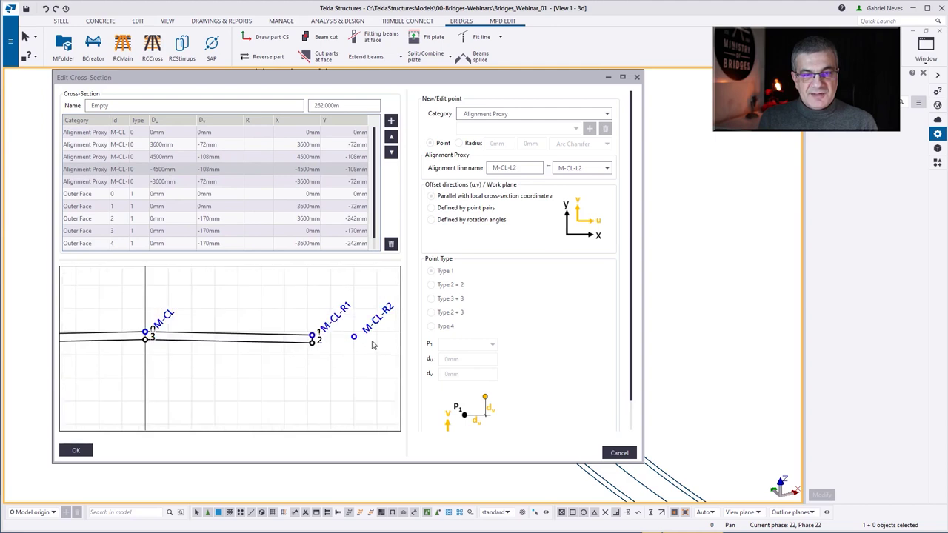
pyautogui.click(300, 336)
pyautogui.click(391, 121)
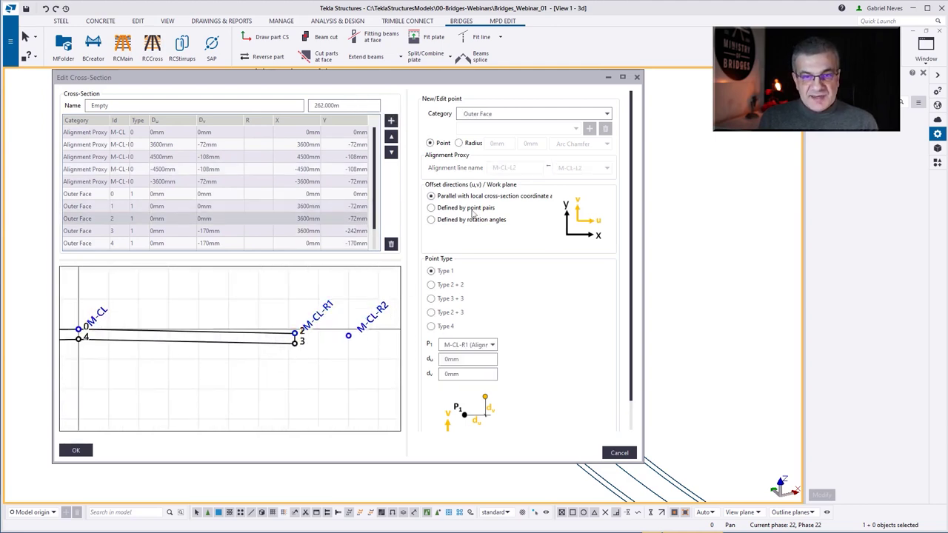
pyautogui.click(481, 345)
pyautogui.click(467, 378)
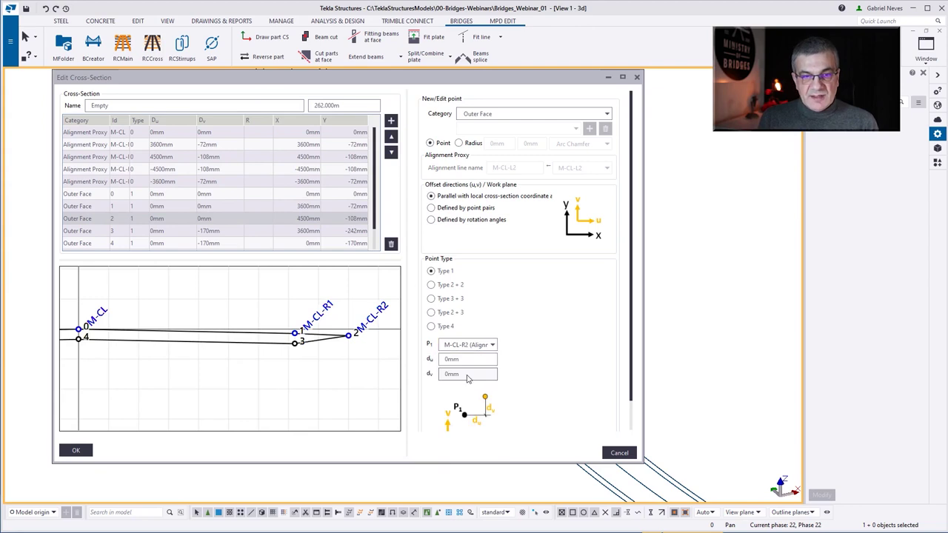
# Step: Insert a lower outer face point referenced to M-CL-R2 with a vertical offset of -170 mm
pyautogui.click(295, 345)
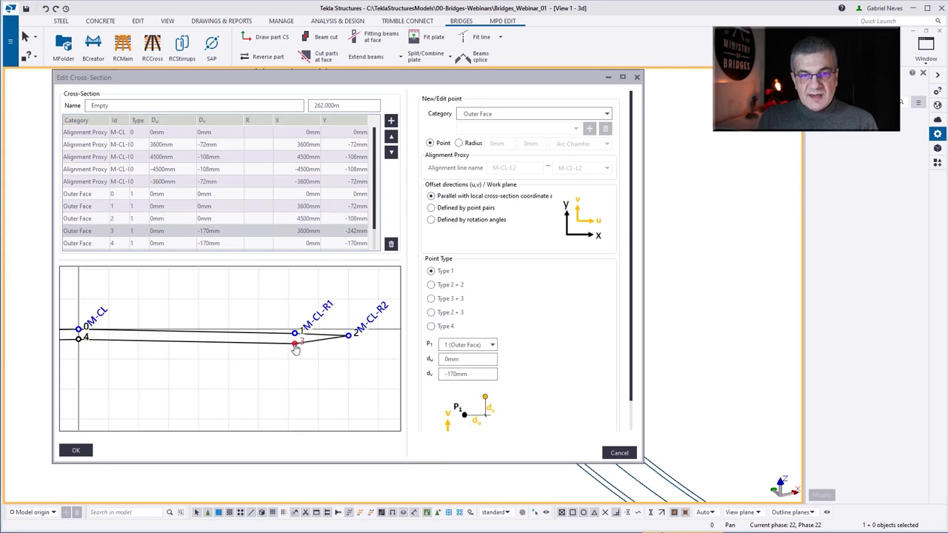
pyautogui.click(391, 121)
pyautogui.click(345, 345)
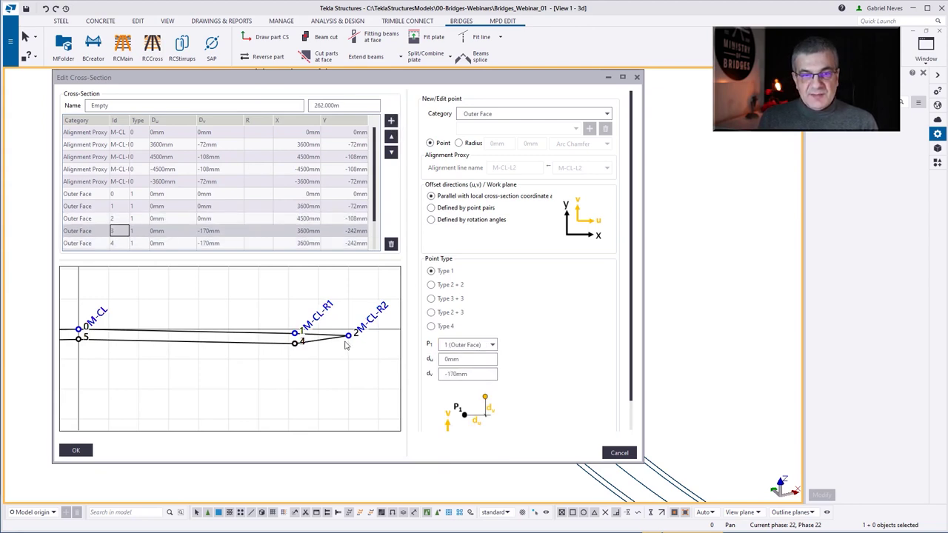
pyautogui.click(472, 346)
pyautogui.click(468, 378)
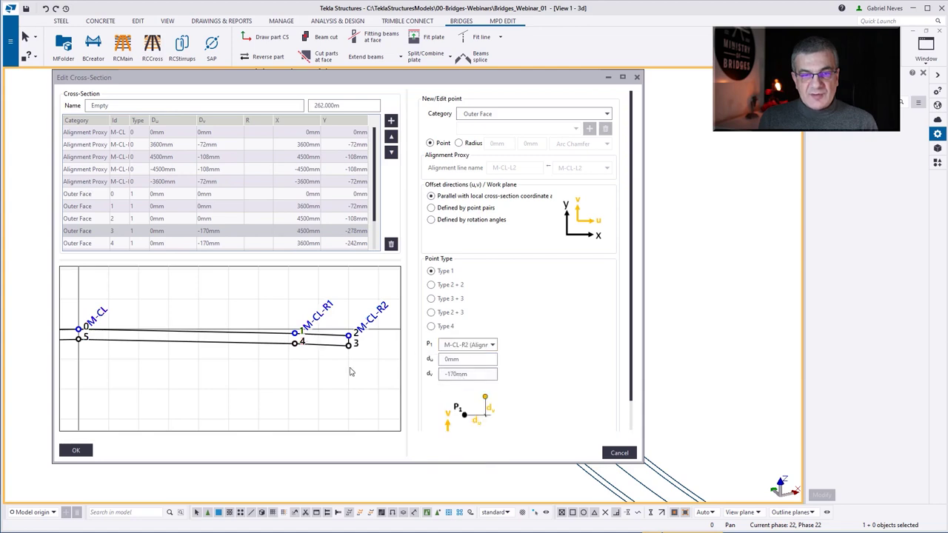
# Step: Insert an outer face point at M-CL-L1 and reference point 7 to M-CL-L2 with zero offsets
pyautogui.scroll(5, 99, 345)
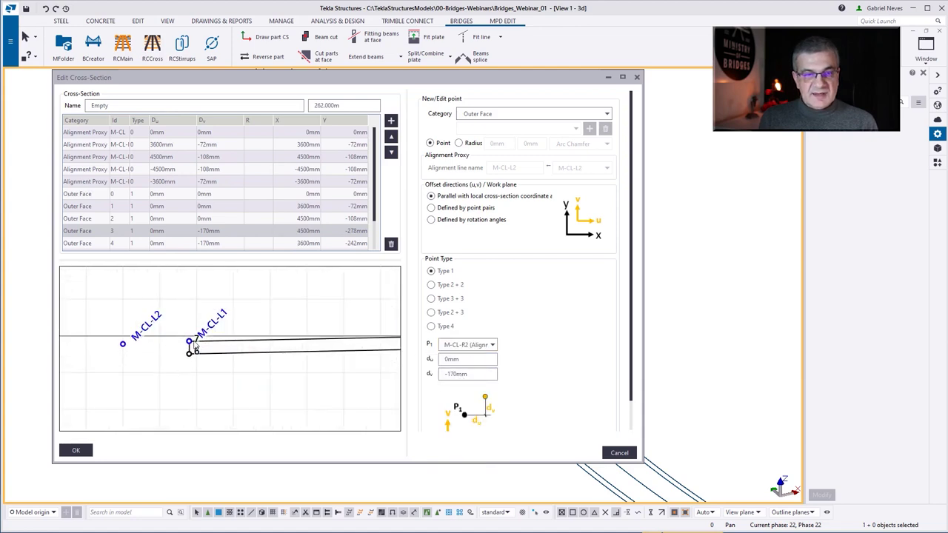
pyautogui.click(197, 349)
pyautogui.click(391, 121)
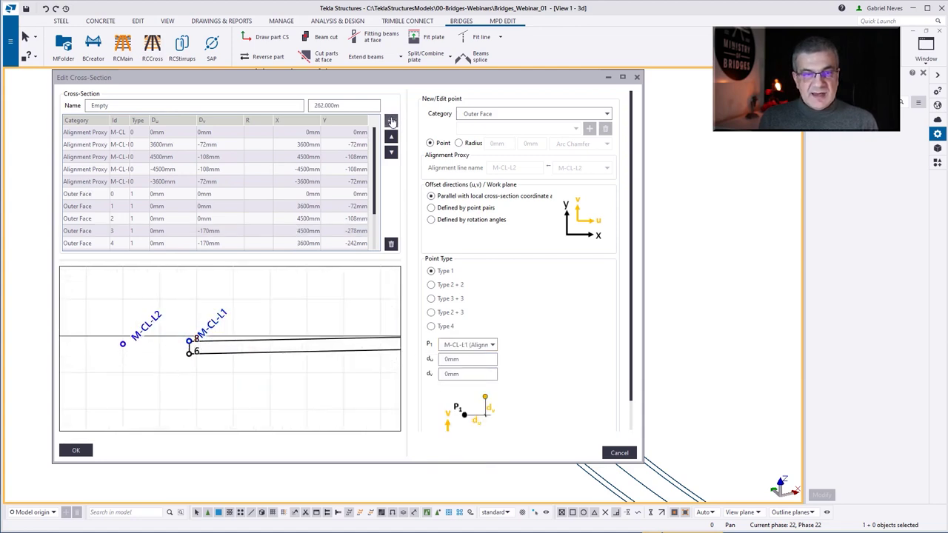
pyautogui.scroll(-2, 136, 224)
pyautogui.click(95, 231)
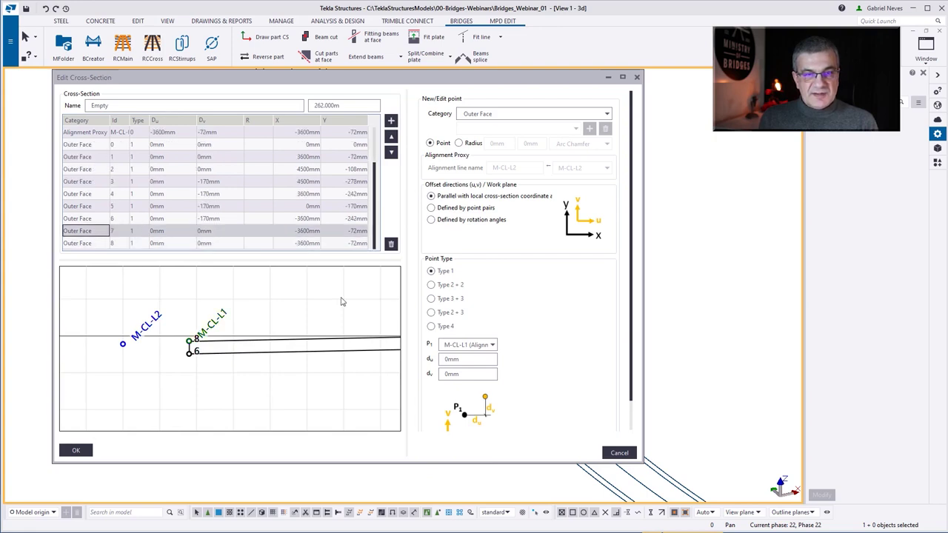
pyautogui.click(478, 345)
pyautogui.click(463, 383)
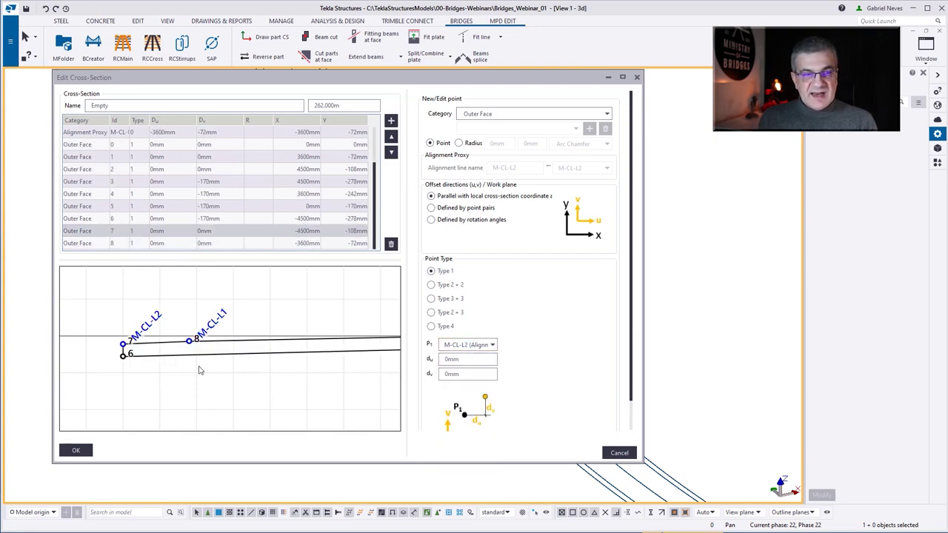
# Step: Insert a lower outer face point beside point 6 and reference it to M-CL-L1 with a vertical offset of -170 mm
pyautogui.click(124, 358)
pyautogui.click(392, 120)
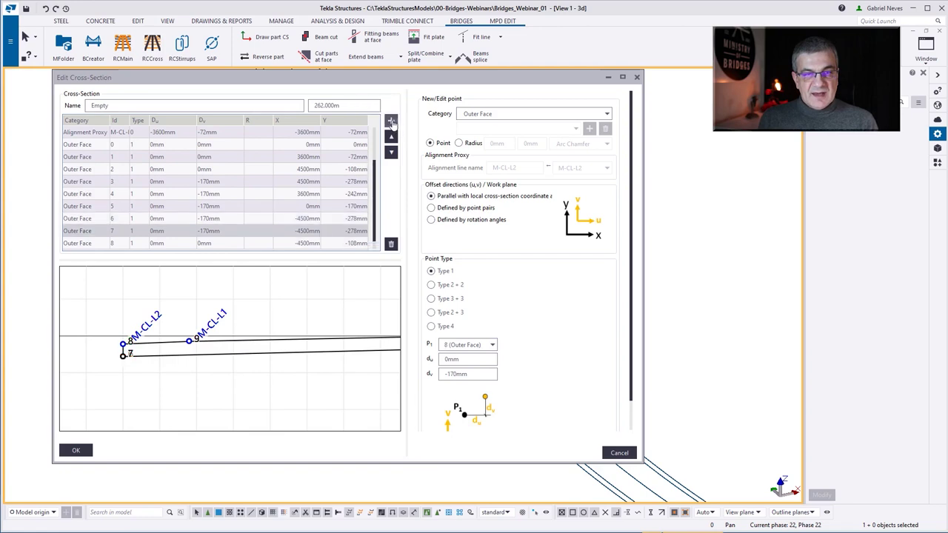
pyautogui.click(86, 219)
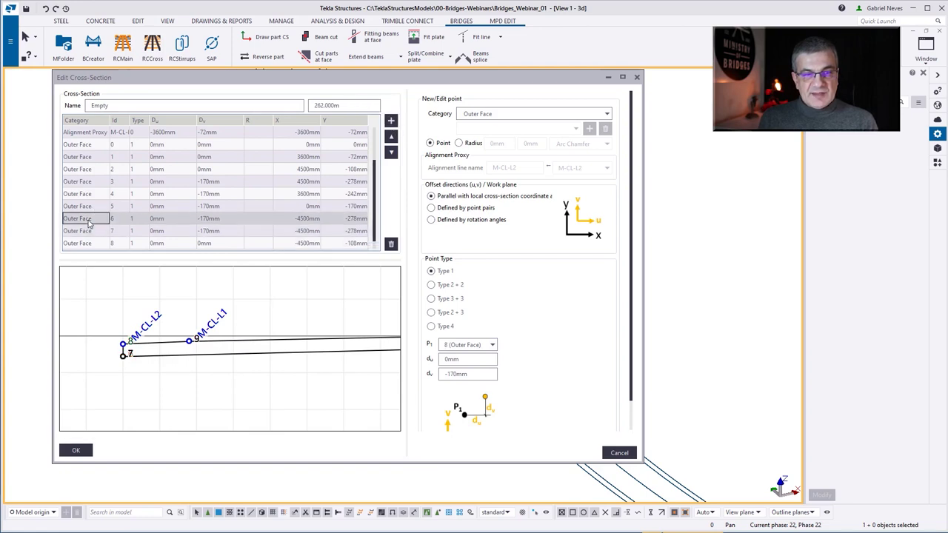
pyautogui.click(482, 345)
pyautogui.click(460, 392)
pyautogui.scroll(-3, 193, 355)
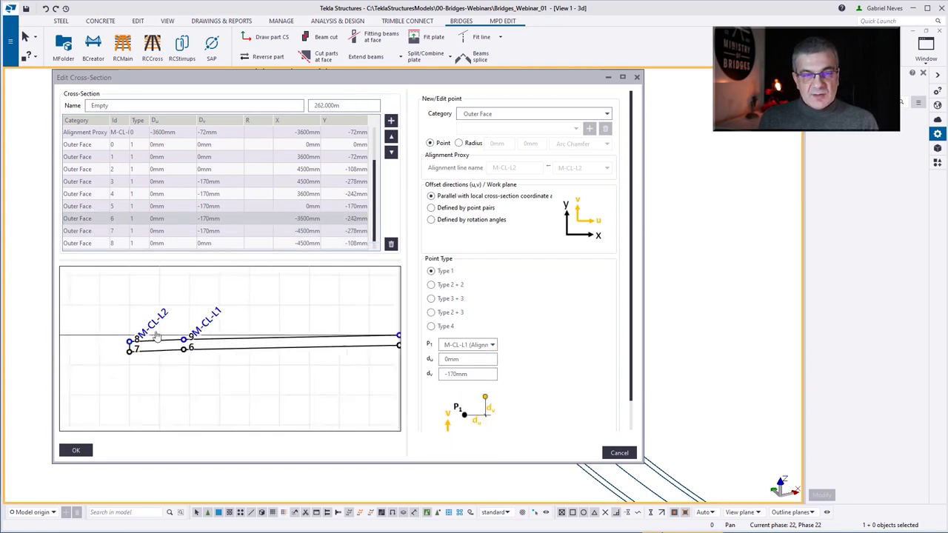
# Step: Accept the cross-section and create the M-TOP-ROAD surface from chainage 262 m to 365 m
pyautogui.scroll(2, 211, 338)
pyautogui.click(75, 450)
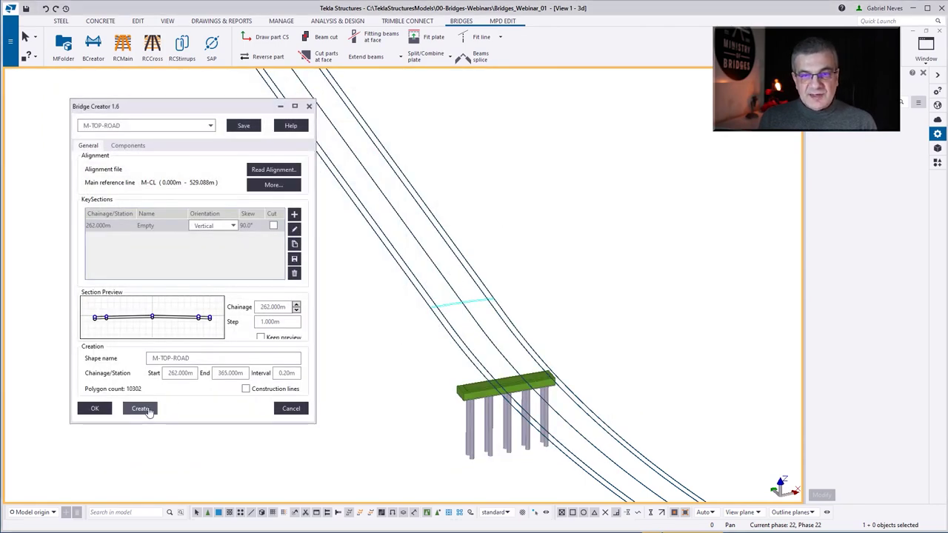
pyautogui.click(141, 409)
pyautogui.scroll(-6, 644, 244)
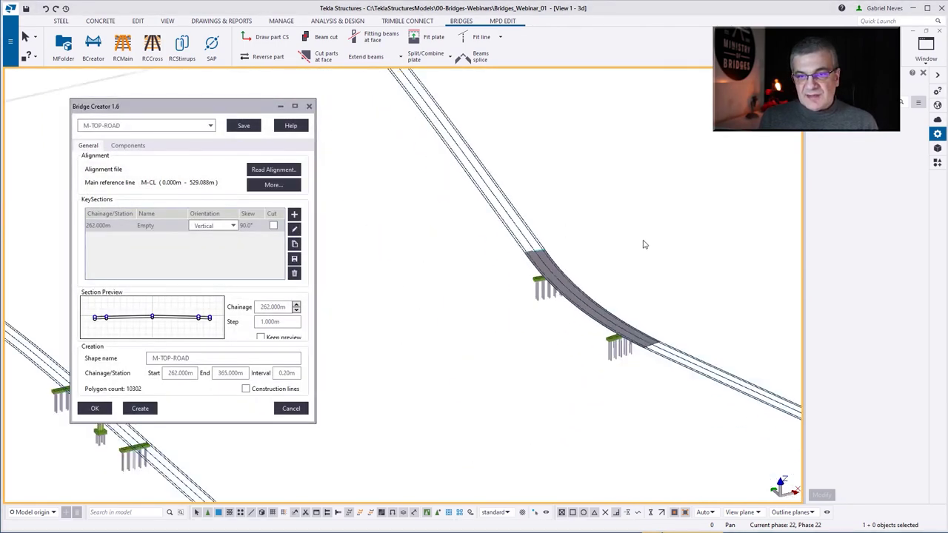
pyautogui.moveTo(348, 383); pyautogui.dragTo(376, 376, button='middle')
pyautogui.scroll(5, 415, 305)
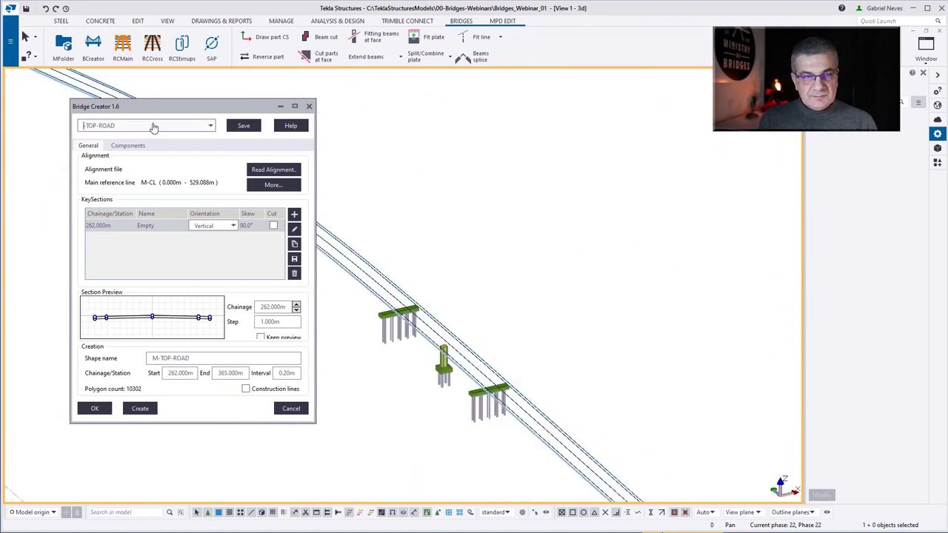
# Step: Save the bridge settings as A-TOP-ROAD, using the five A-CL alignment lines with A-CL as reference and shape name A-TOP-ROAD
pyautogui.write('A')
pyautogui.click(249, 126)
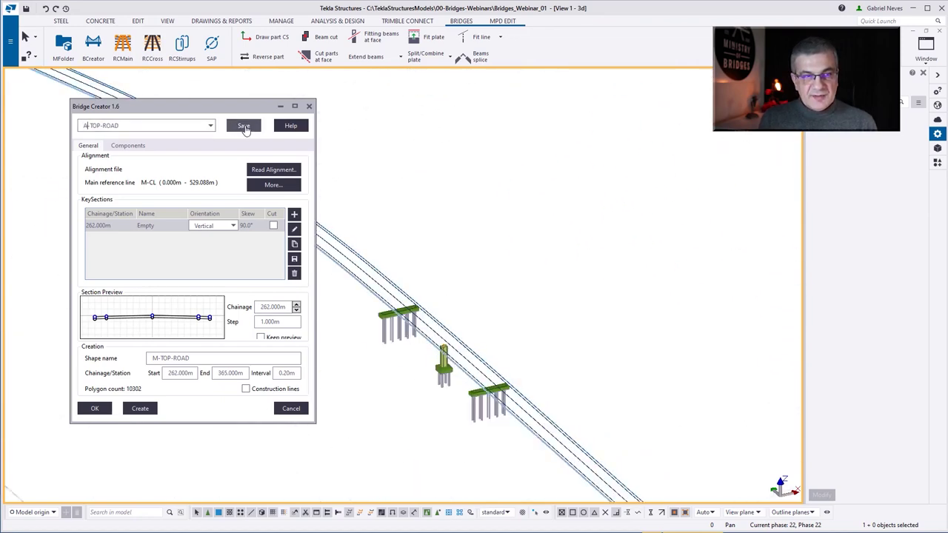
pyautogui.click(273, 170)
pyautogui.click(295, 176)
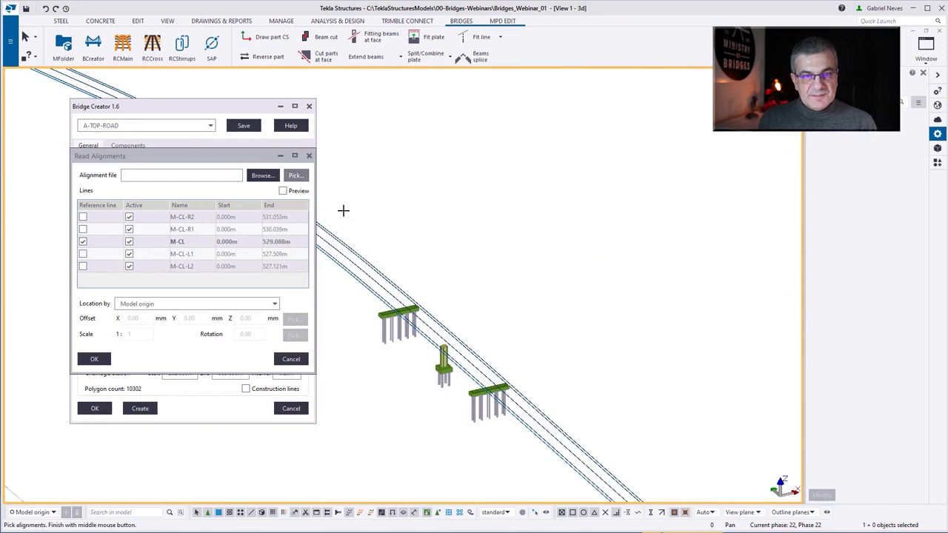
pyautogui.click(343, 211)
pyautogui.middleClick(368, 207)
pyautogui.click(128, 266)
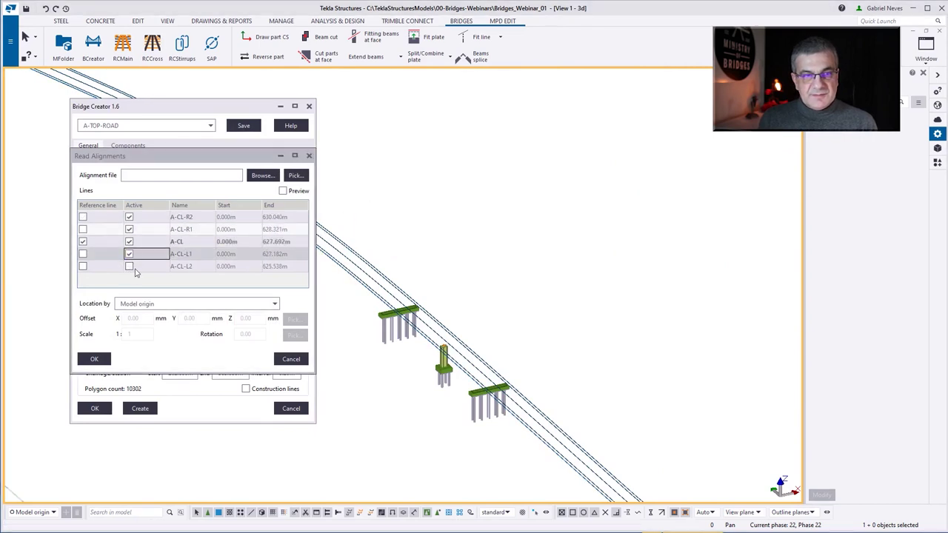
pyautogui.click(94, 359)
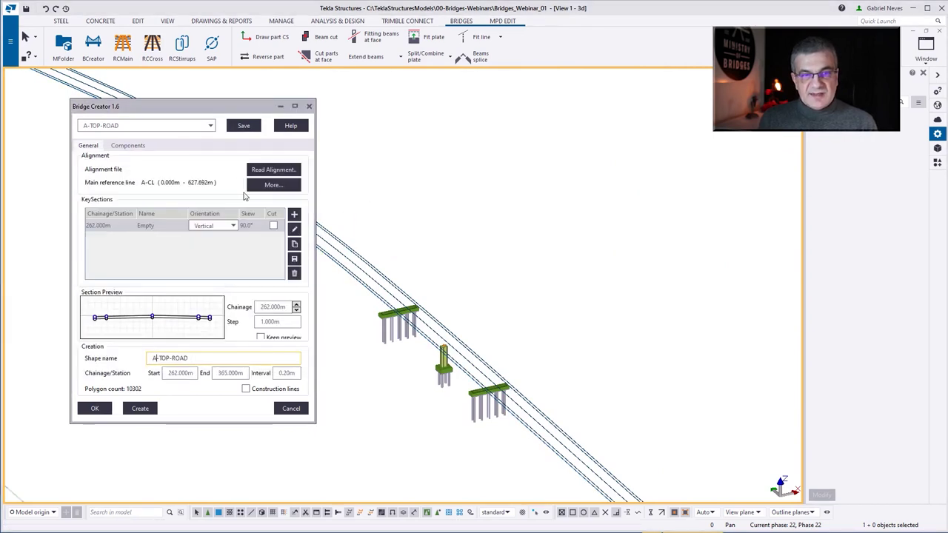
pyautogui.click(244, 125)
# Step: Edit the key section and relink the M-CL-L2 proxy to A-CL-L2 and the M-CL-L1 proxy to A-CL-L1
pyautogui.click(294, 229)
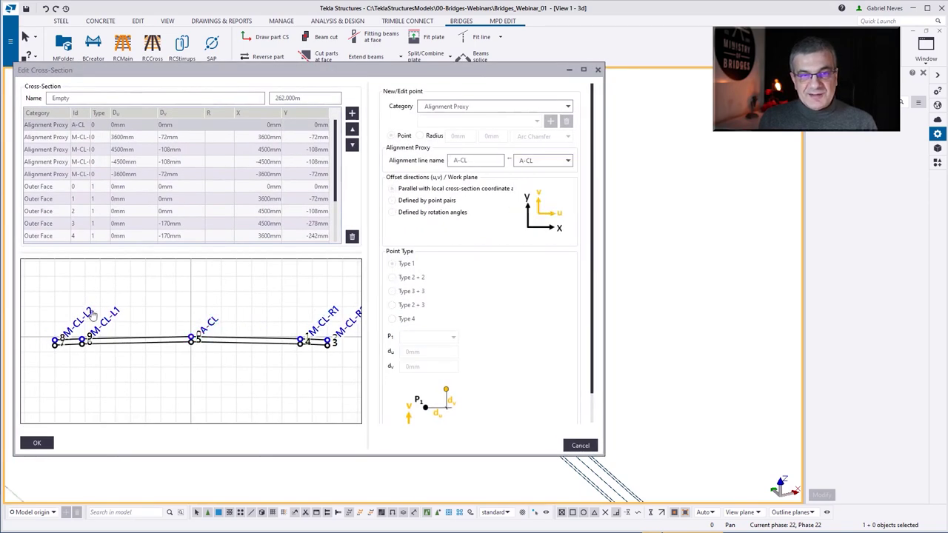
pyautogui.click(46, 162)
pyautogui.click(568, 160)
pyautogui.click(541, 211)
pyautogui.click(46, 174)
pyautogui.click(567, 160)
pyautogui.click(540, 185)
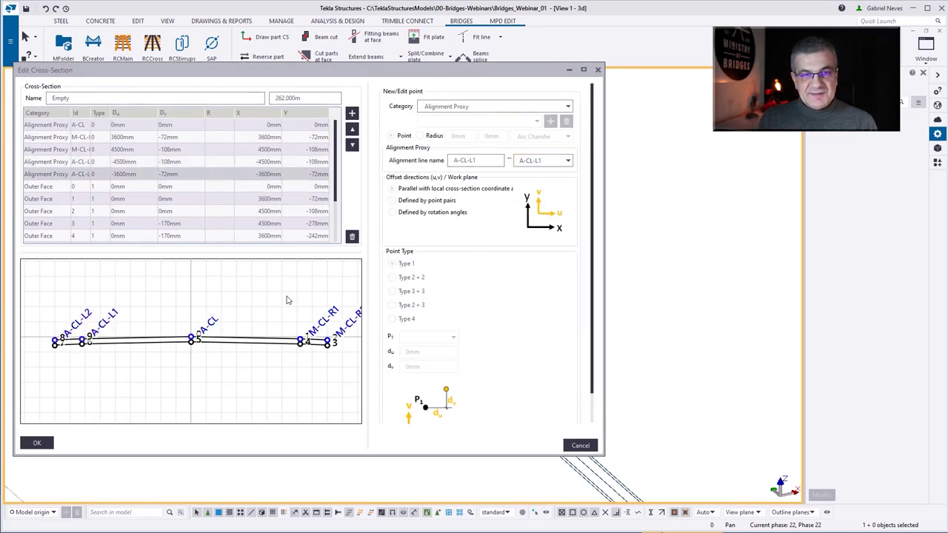
# Step: Relink the M-CL-R1 alignment proxy to A-CL-R1 and the M-CL-R2 proxy to A-CL-R2
pyautogui.click(46, 137)
pyautogui.click(567, 160)
pyautogui.click(541, 198)
pyautogui.click(46, 149)
pyautogui.click(567, 160)
pyautogui.click(534, 212)
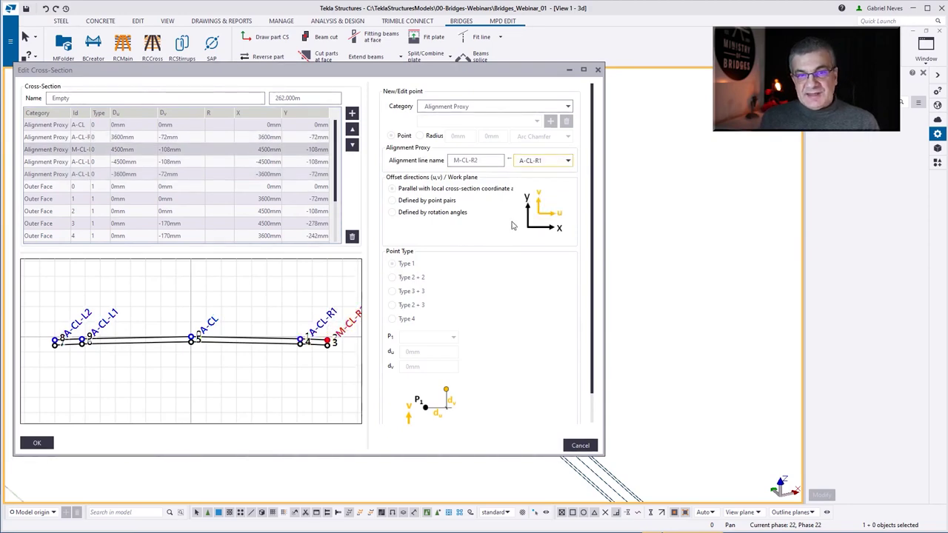
# Step: Create the A-TOP-ROAD surface from the relinked cross-section, then check the phase list and close Bridge Creator
pyautogui.click(37, 443)
pyautogui.click(142, 409)
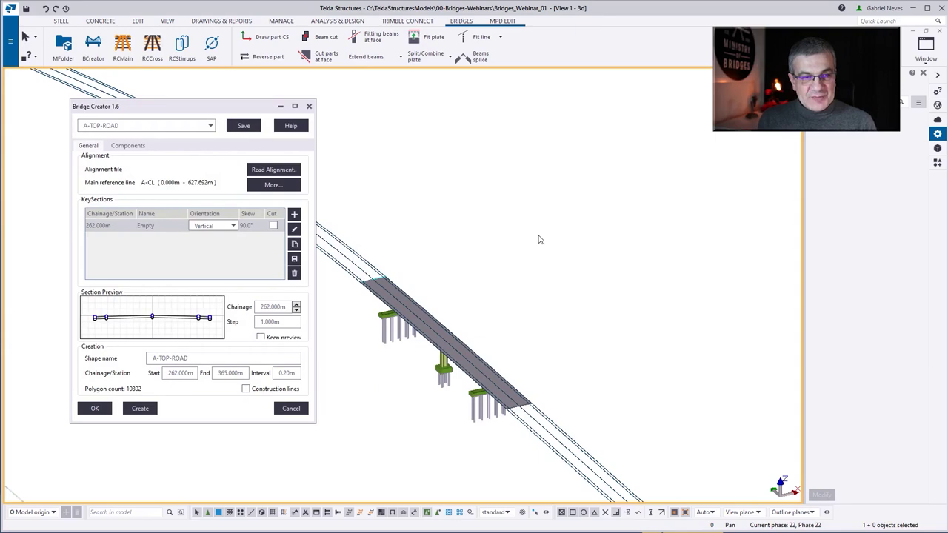
pyautogui.hotkey('ctrl', 'h')
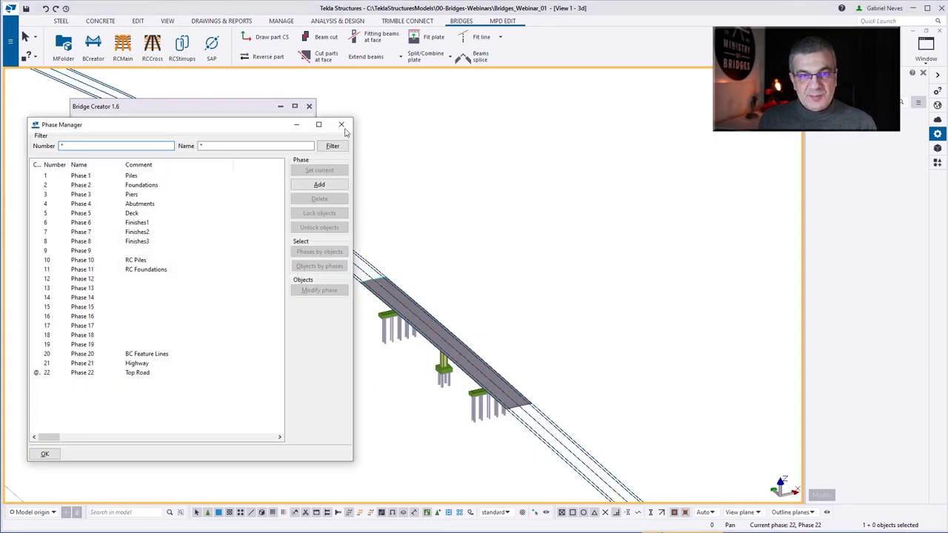
pyautogui.click(44, 453)
pyautogui.click(309, 106)
# Step: Set the 3D view's object group filter to exclude parts in phases 21 and 20
pyautogui.doubleClick(400, 145)
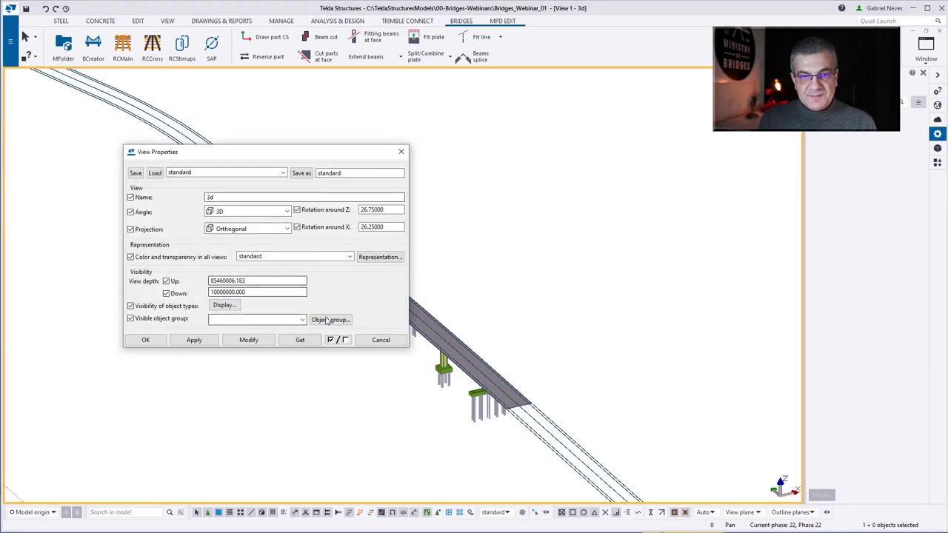
pyautogui.click(334, 319)
pyautogui.click(261, 323)
pyautogui.write('21')
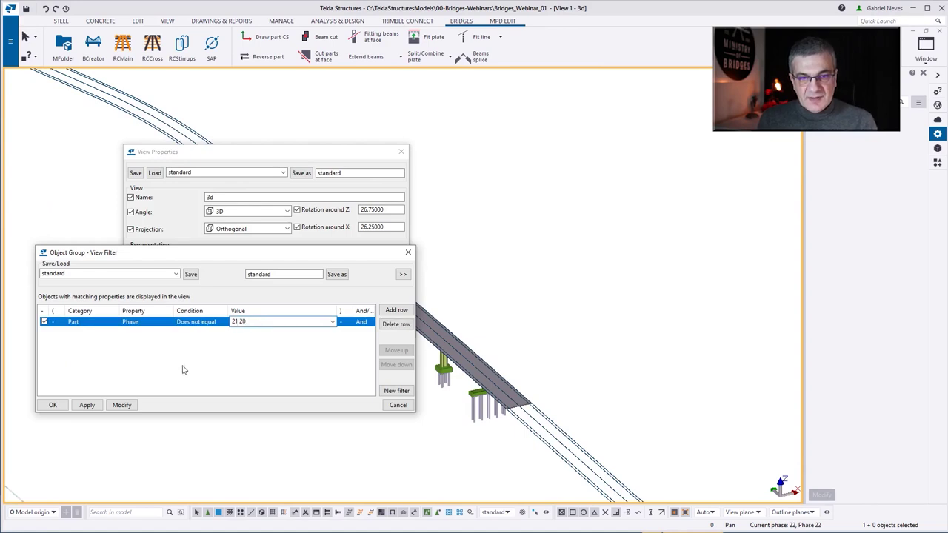
pyautogui.write(' 20')
pyautogui.click(122, 405)
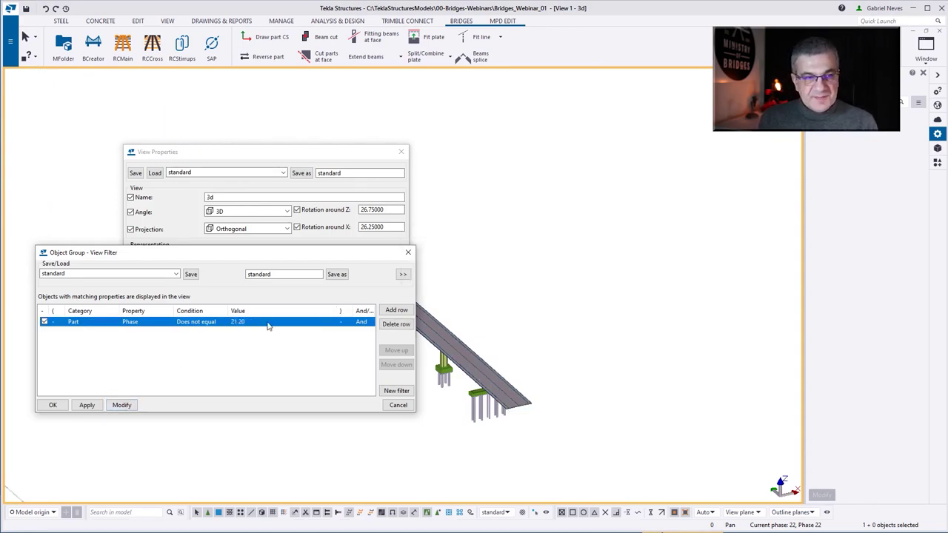
# Step: Check the phase list, then change the view filter to exclude phases 21 and 22 and close the view properties
pyautogui.click(520, 273)
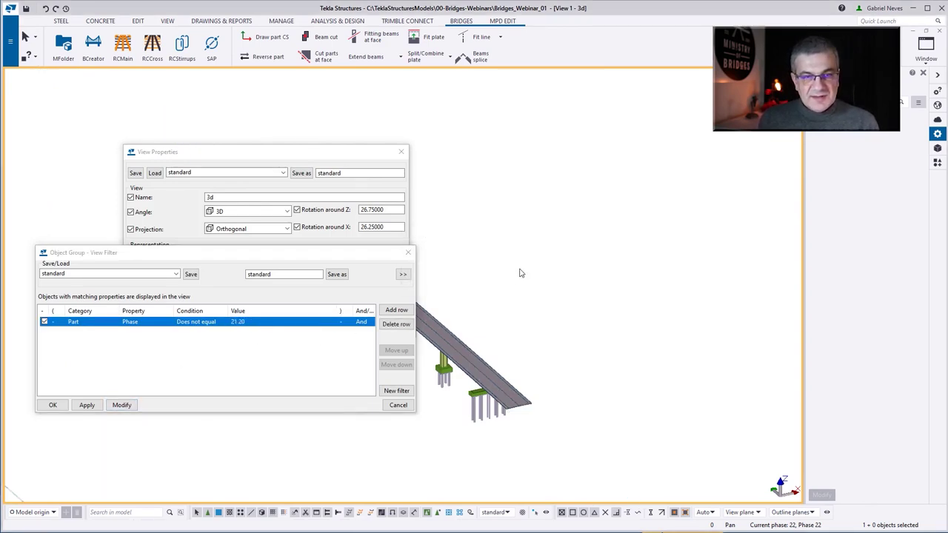
pyautogui.hotkey('ctrl', 'h')
pyautogui.click(341, 124)
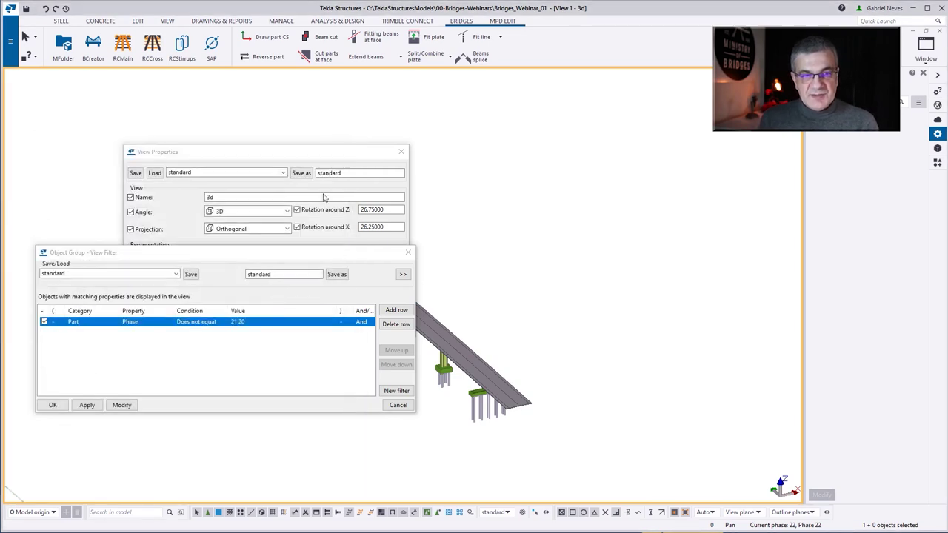
pyautogui.click(255, 323)
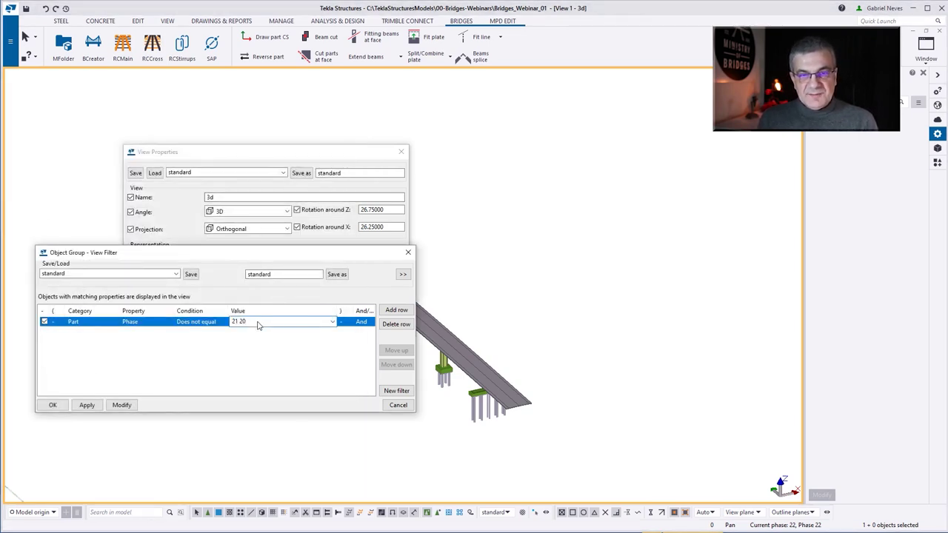
pyautogui.click(122, 405)
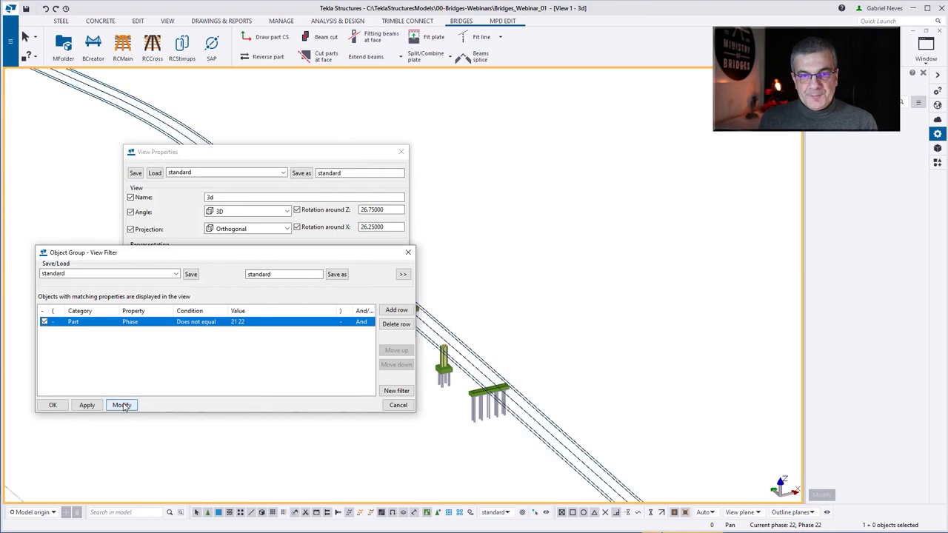
pyautogui.click(53, 406)
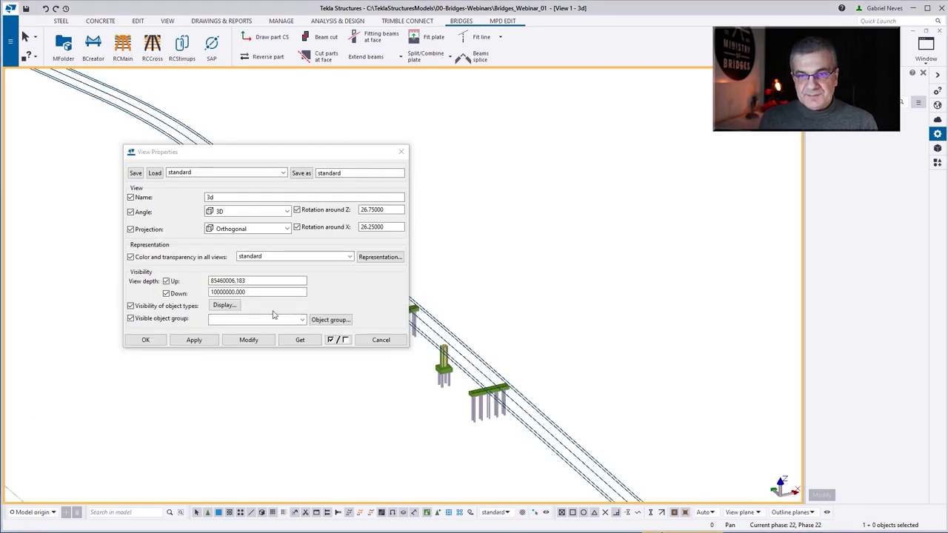
pyautogui.click(381, 338)
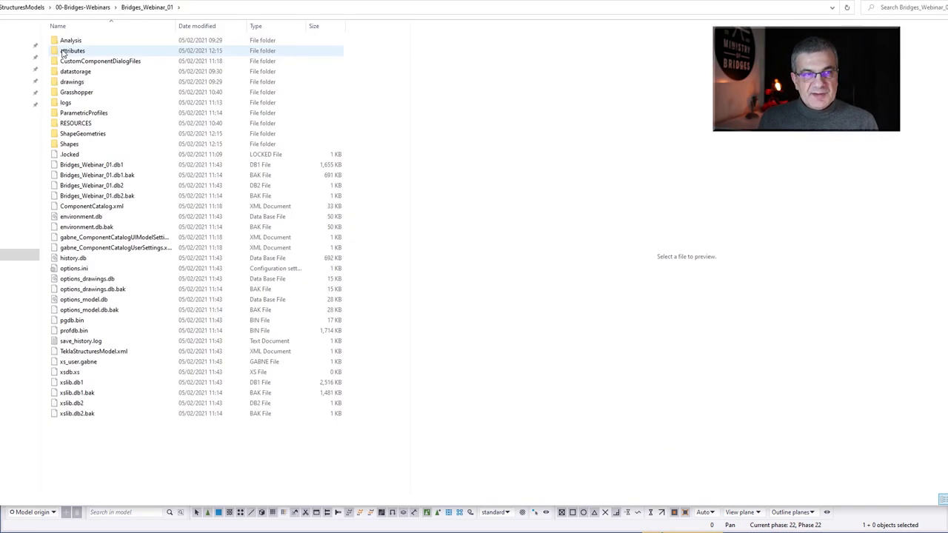
# Step: In File Explorer, copy all the files from the model's RESOURCES\BC FILES folder
pyautogui.doubleClick(74, 123)
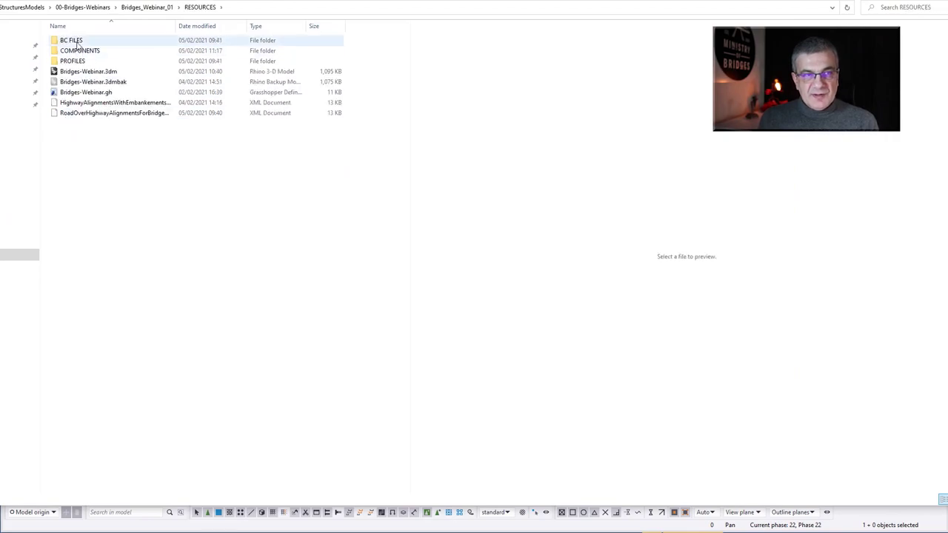
pyautogui.doubleClick(71, 40)
pyautogui.click(77, 45)
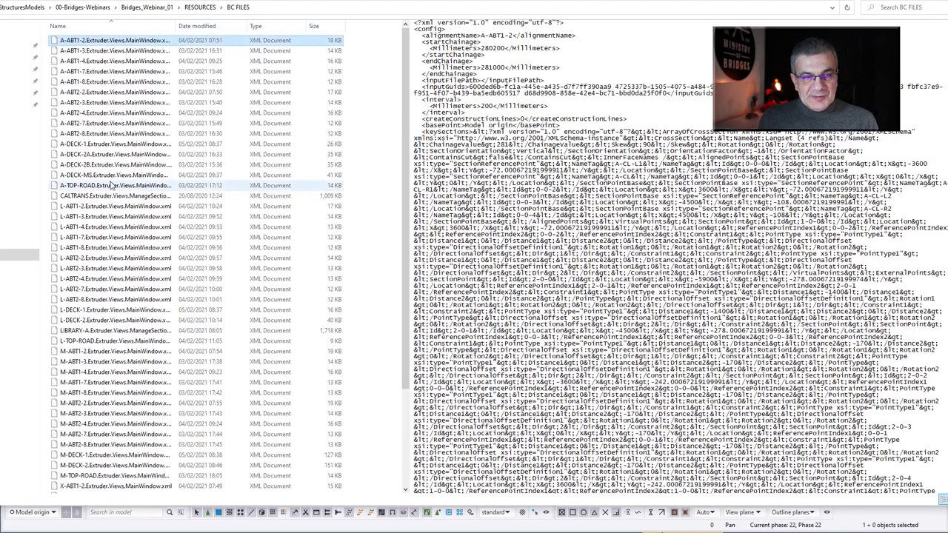
pyautogui.scroll(-4, 111, 181)
pyautogui.keyDown('shift'); pyautogui.click(92, 489); pyautogui.keyUp('shift')
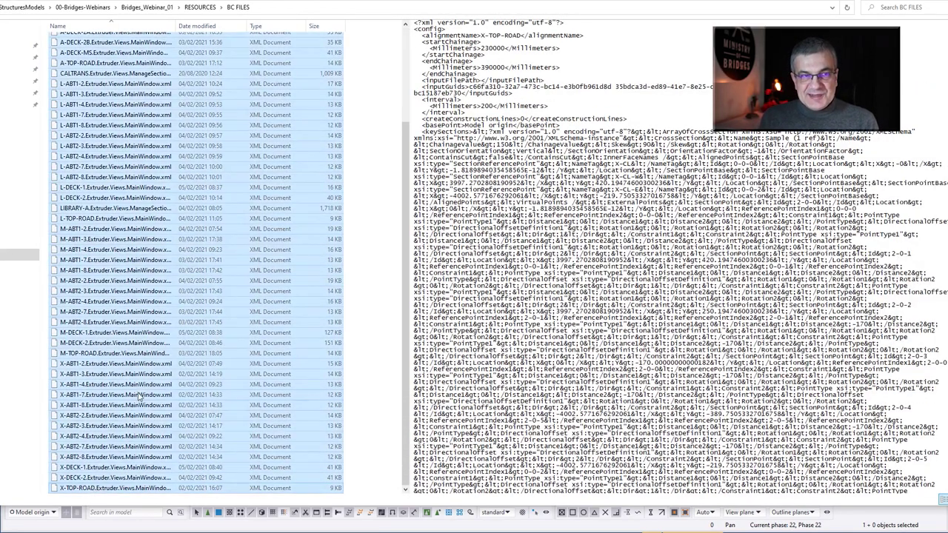
pyautogui.scroll(4, 111, 297)
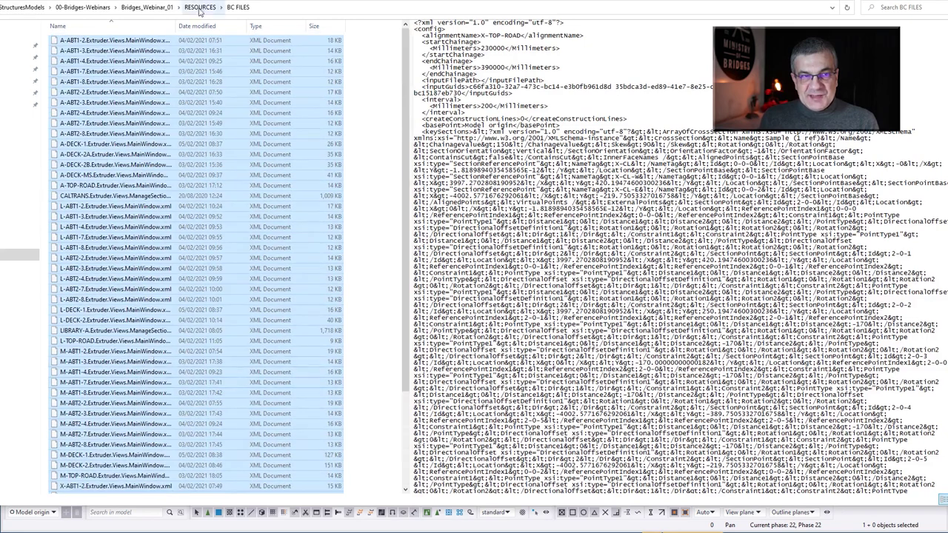
# Step: Paste the copied Bridge Creator files into the model's attributes folder, skipping files that already exist there
pyautogui.click(149, 7)
pyautogui.doubleClick(85, 50)
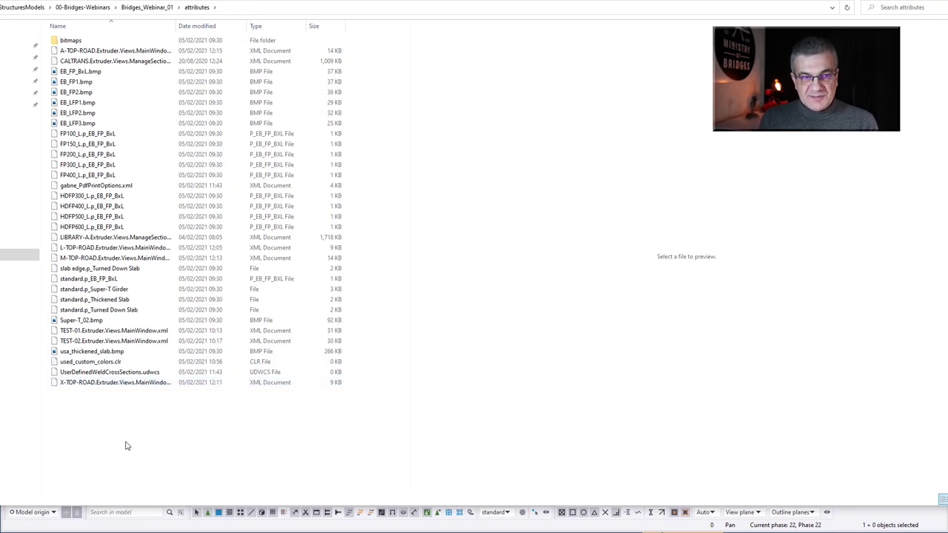
pyautogui.hotkey('ctrl', 'v')
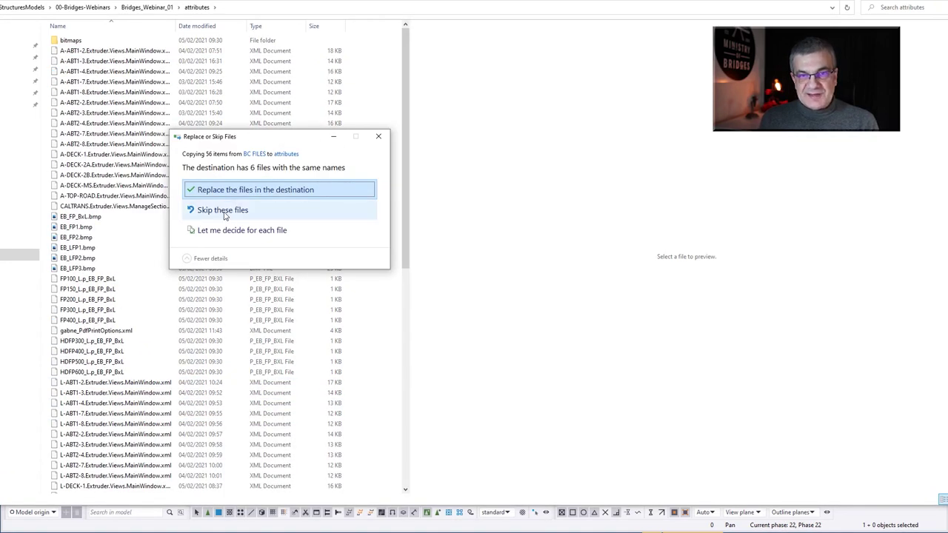
pyautogui.click(222, 211)
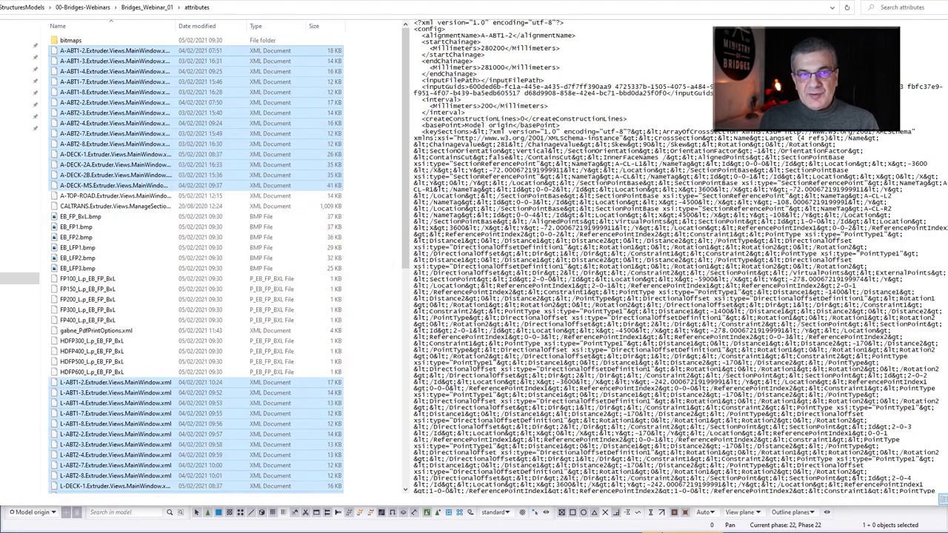
# Step: Switch to Tekla Structures, load the L-DECK-1 settings in Bridge Creator and accept its alignment lines located by base point LV
pyautogui.hotkey('alt', 'Tab')
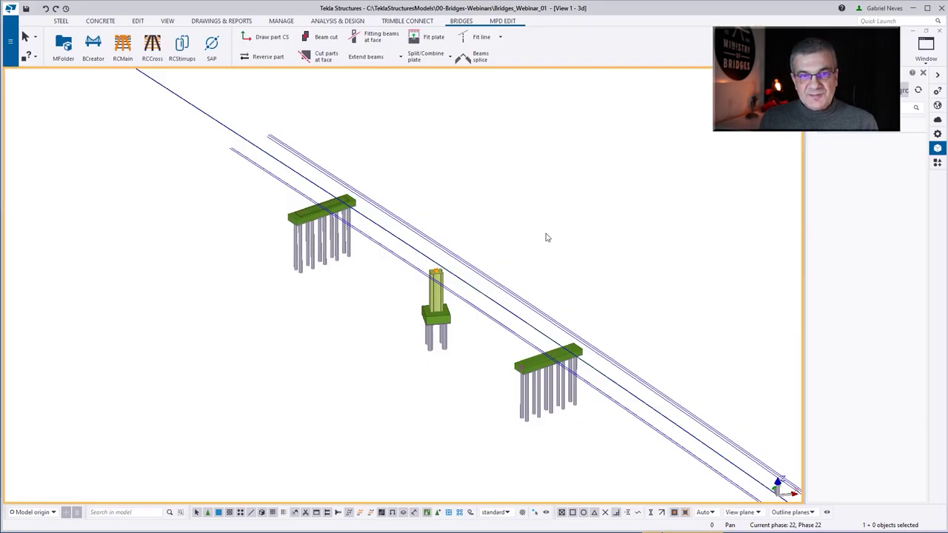
pyautogui.click(93, 46)
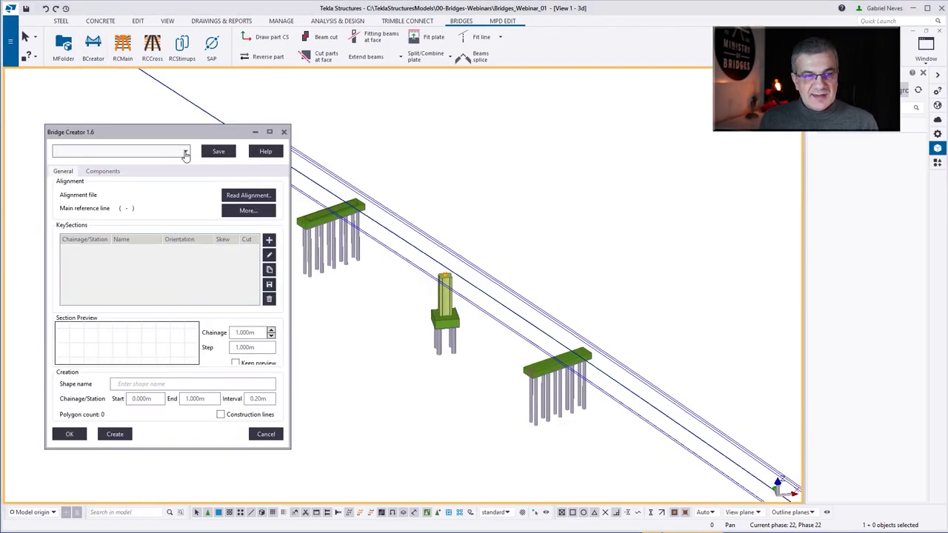
pyautogui.click(186, 151)
pyautogui.scroll(-3, 119, 313)
pyautogui.scroll(-1, 121, 319)
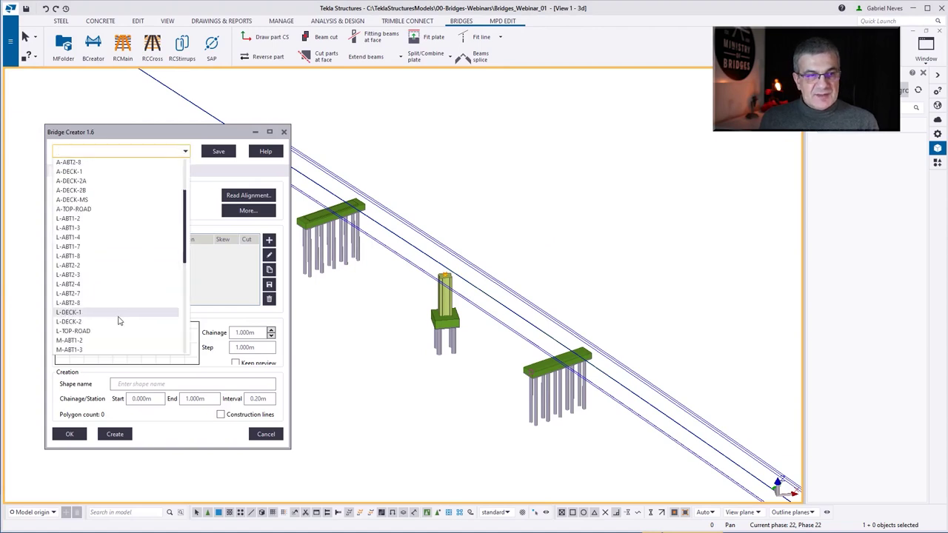
pyautogui.scroll(-1, 115, 311)
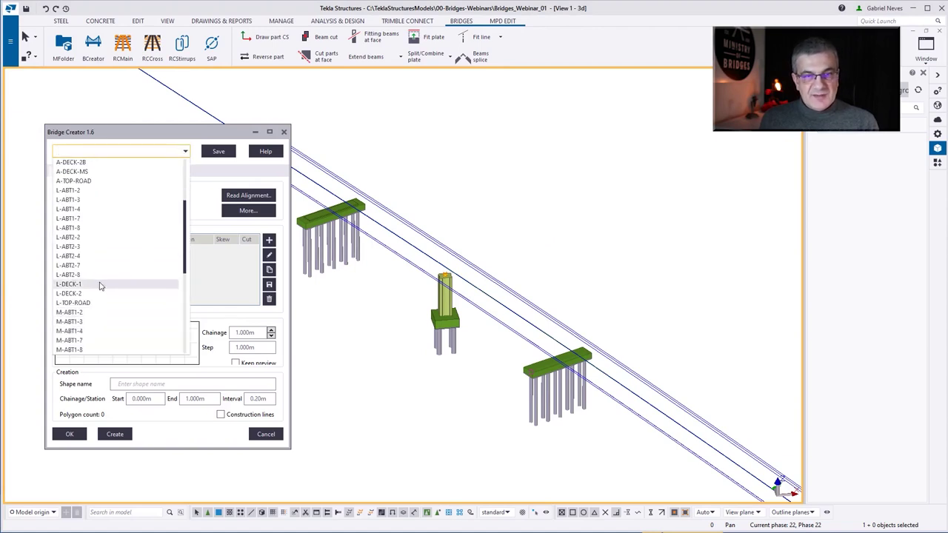
pyautogui.click(100, 285)
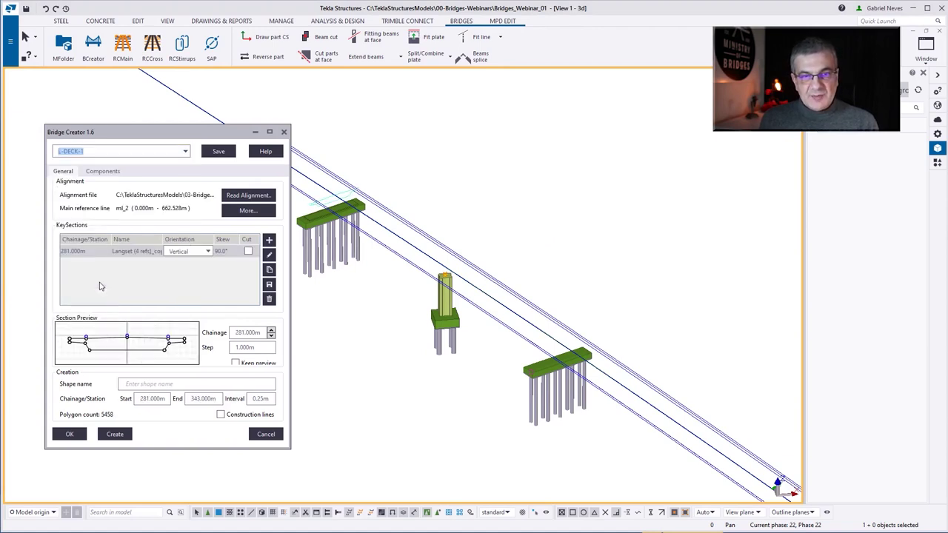
pyautogui.click(248, 196)
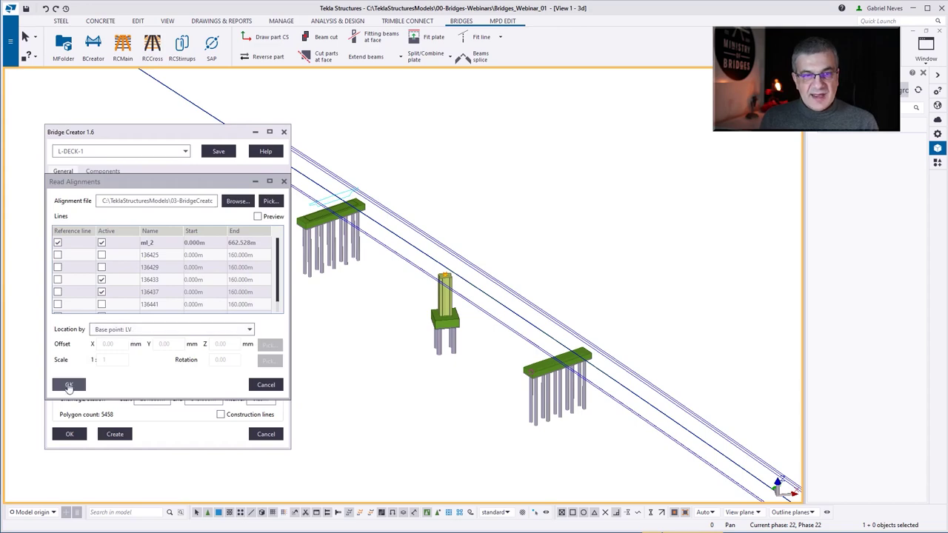
pyautogui.click(69, 386)
# Step: Examine the cross-section of the 281.000m key section, including how outer face points 7 and 8 are defined, and close it
pyautogui.click(269, 256)
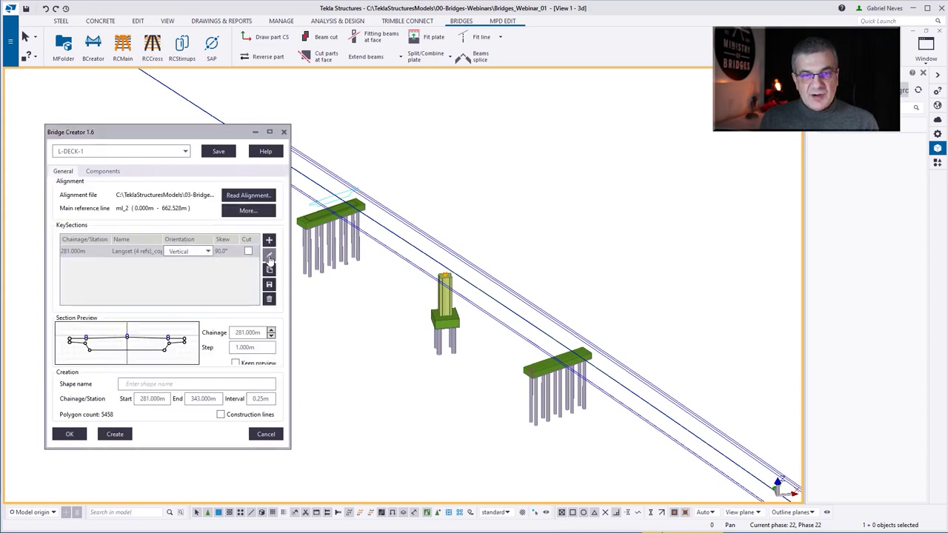
pyautogui.moveTo(200, 101); pyautogui.dragTo(383, 65)
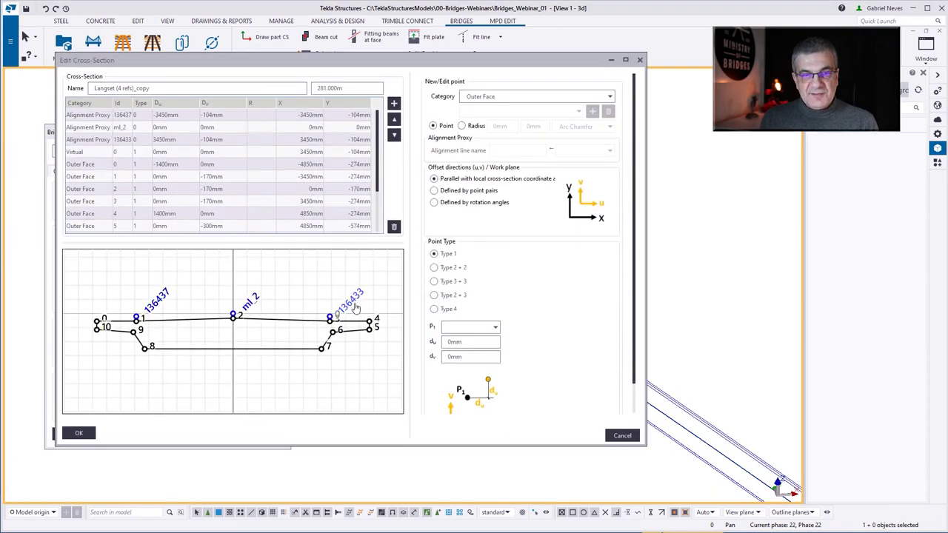
pyautogui.scroll(5, 366, 317)
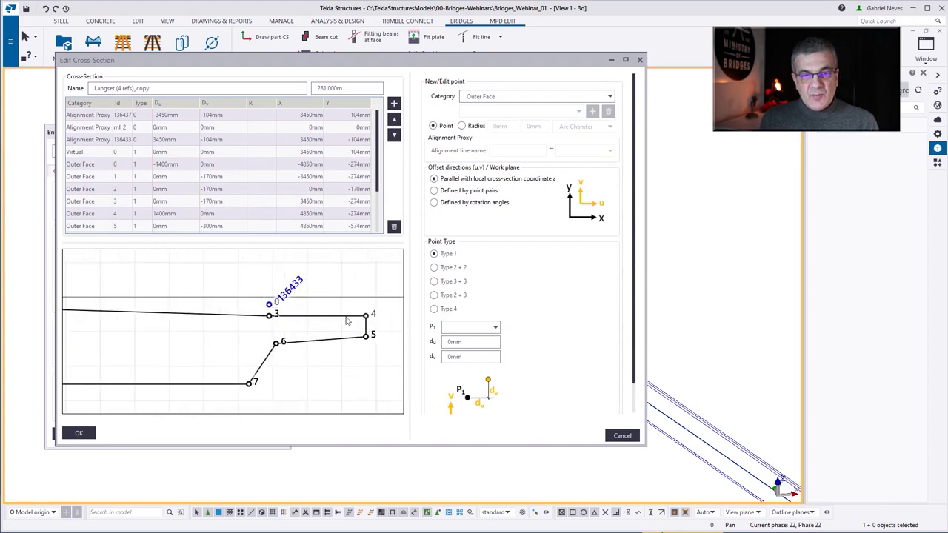
pyautogui.scroll(-5, 374, 332)
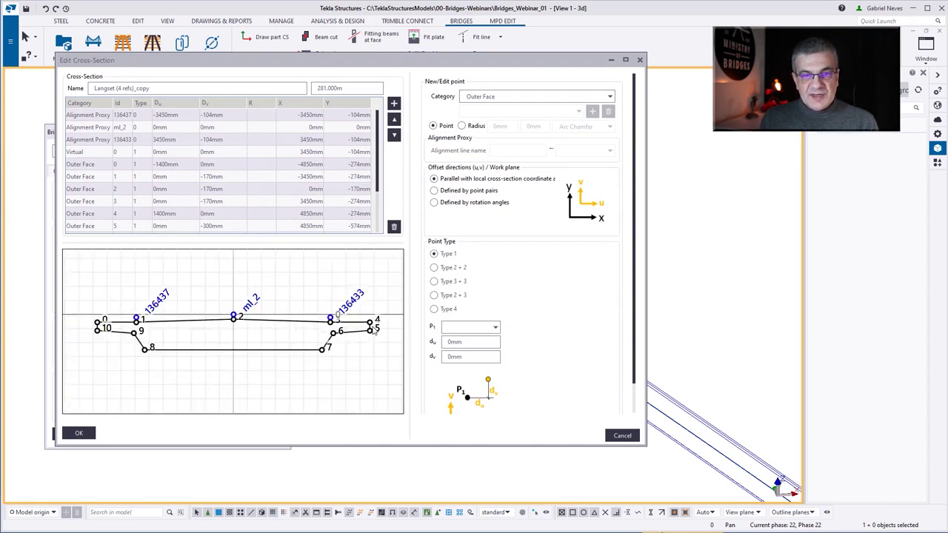
pyautogui.click(322, 351)
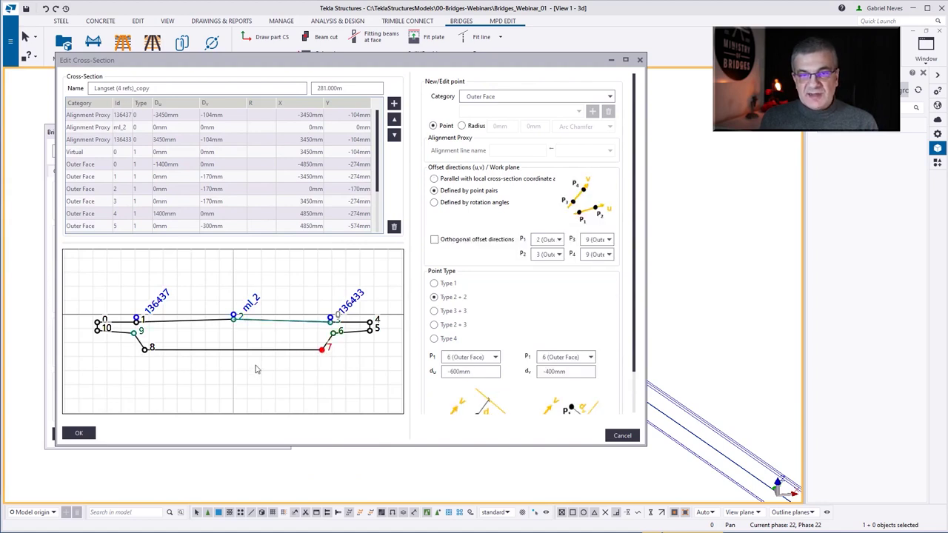
pyautogui.click(146, 351)
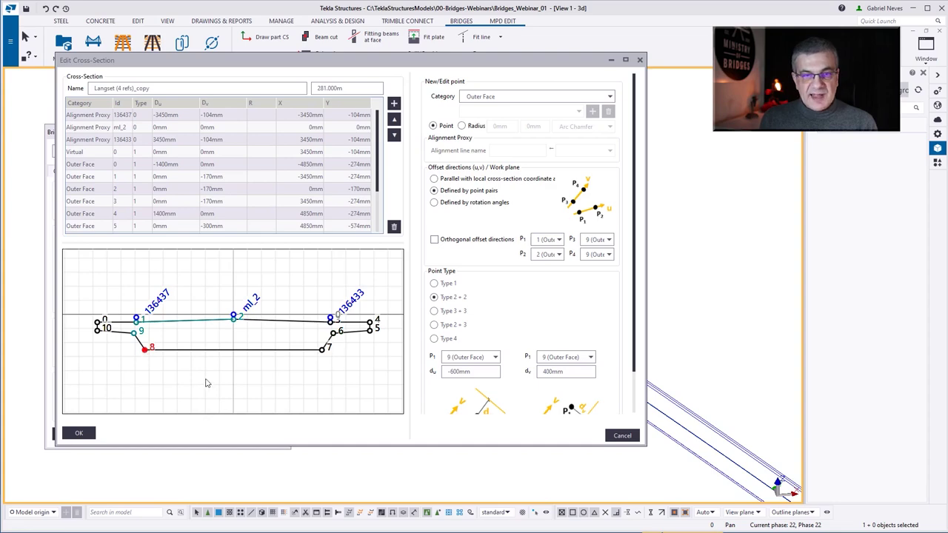
pyautogui.click(79, 434)
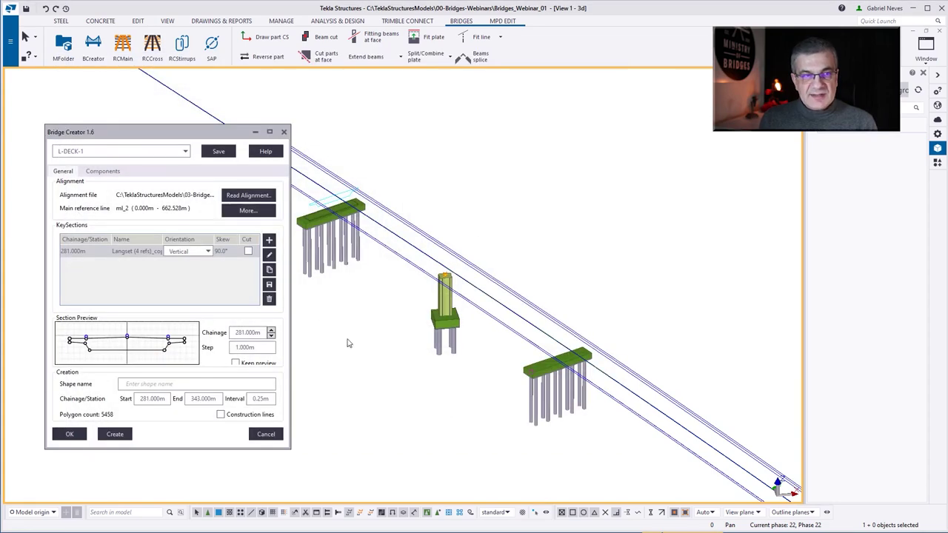
# Step: Name the shape L-DECK-1 and create the deck along the L bridge from the loaded settings
pyautogui.click(92, 151)
pyautogui.hotkey('ctrl', 'c')
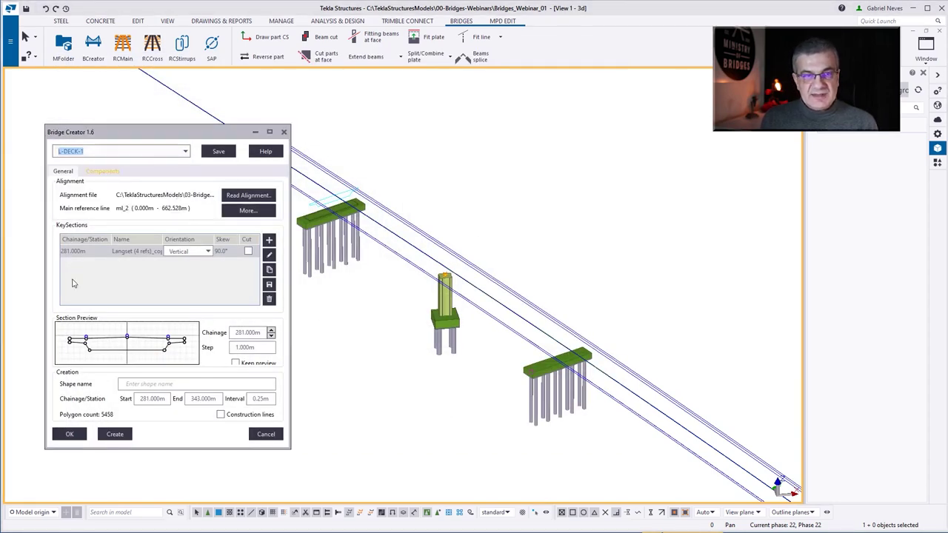
pyautogui.click(138, 382)
pyautogui.hotkey('ctrl', 'v')
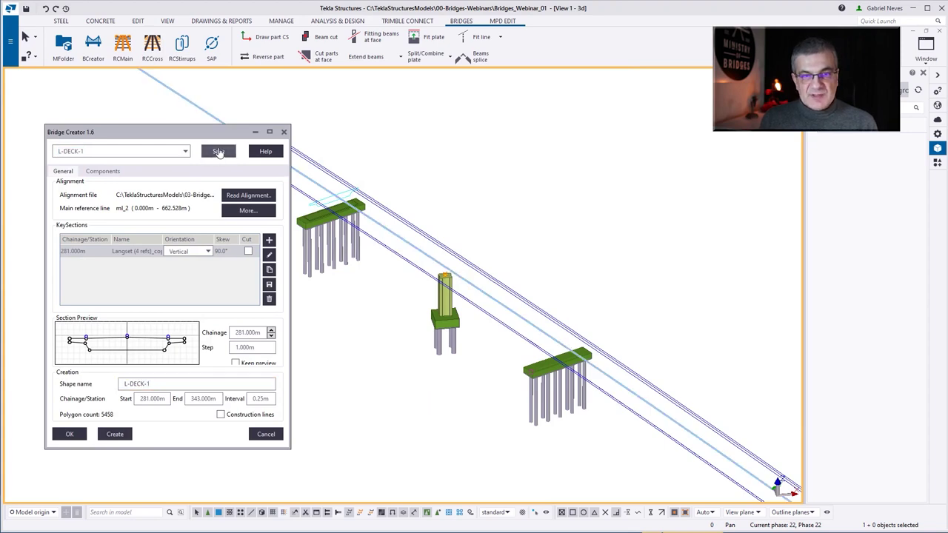
pyautogui.click(116, 435)
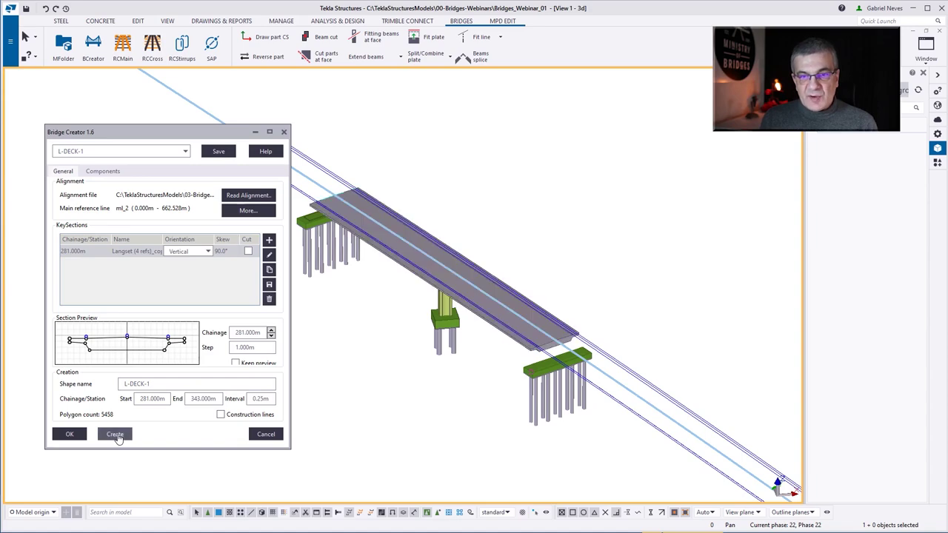
# Step: Load the X-DECK-1 settings in Bridge Creator and create the deck on the X bridge foundations
pyautogui.scroll(-2, 683, 272)
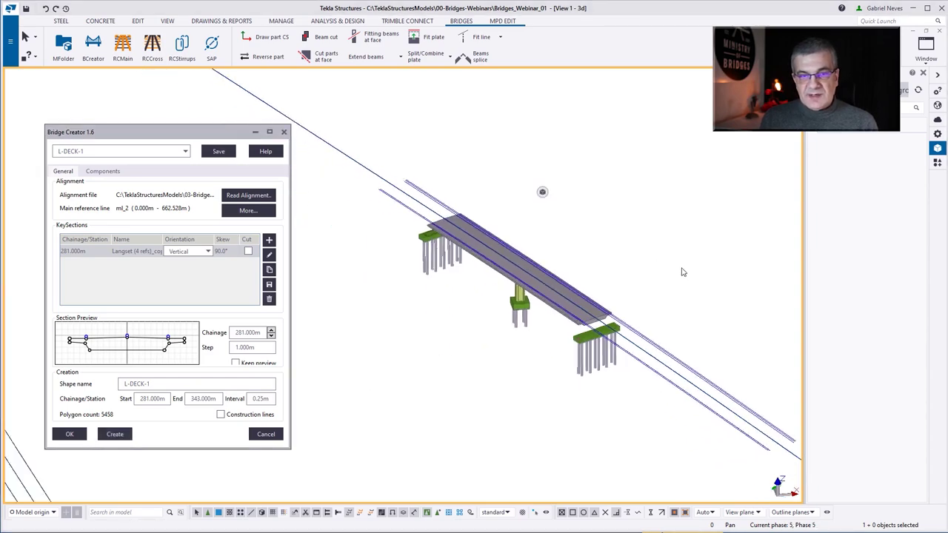
pyautogui.scroll(-2, 683, 272)
pyautogui.scroll(3, 519, 297)
pyautogui.moveTo(518, 296); pyautogui.dragTo(467, 322, button='middle')
pyautogui.click(170, 154)
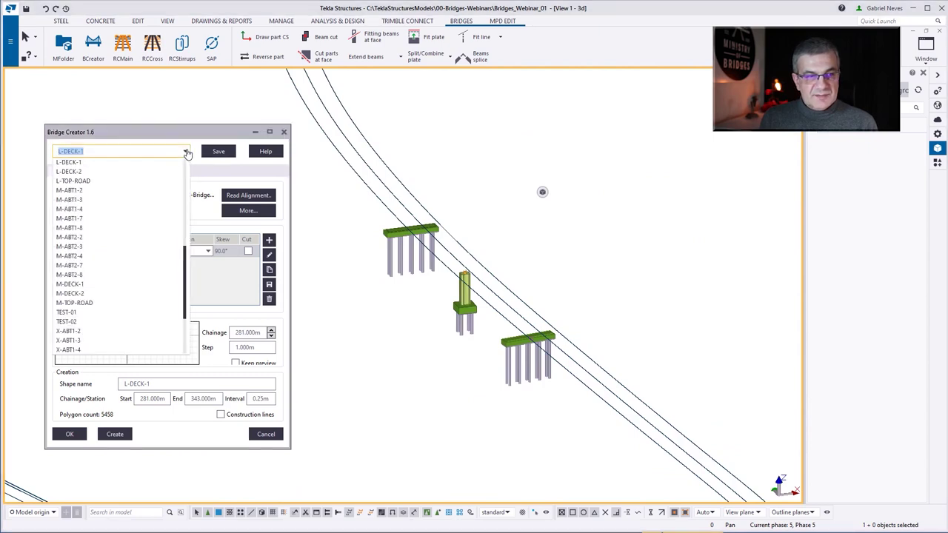
pyautogui.scroll(-3, 143, 335)
pyautogui.scroll(-4, 143, 335)
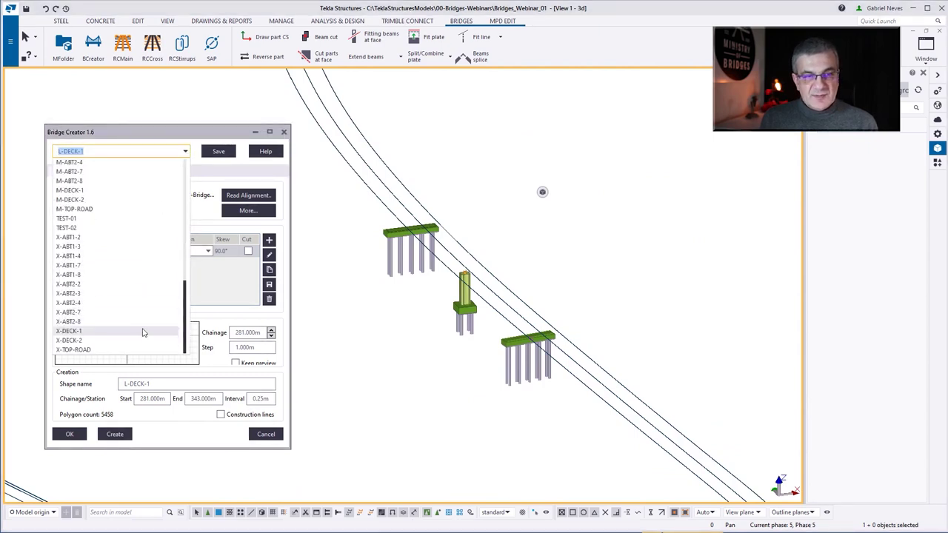
pyautogui.click(143, 335)
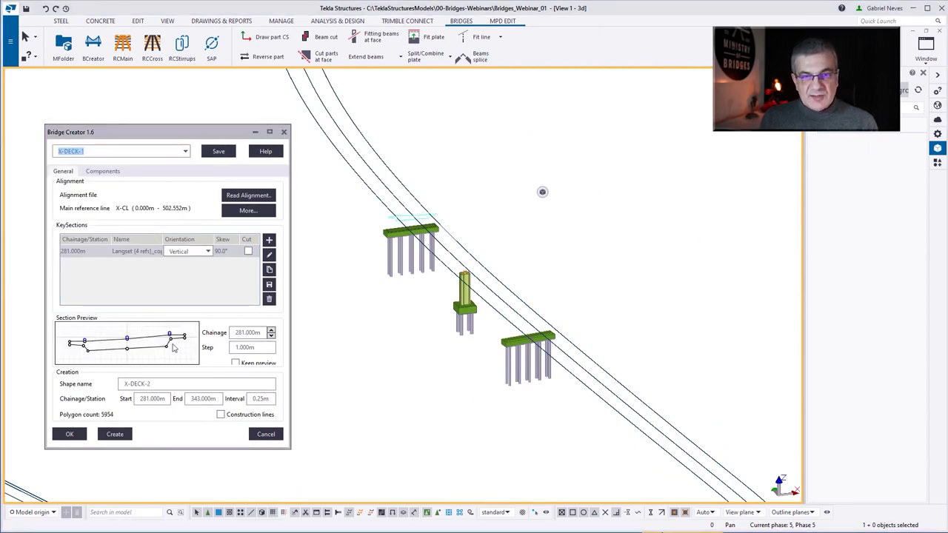
pyautogui.click(118, 435)
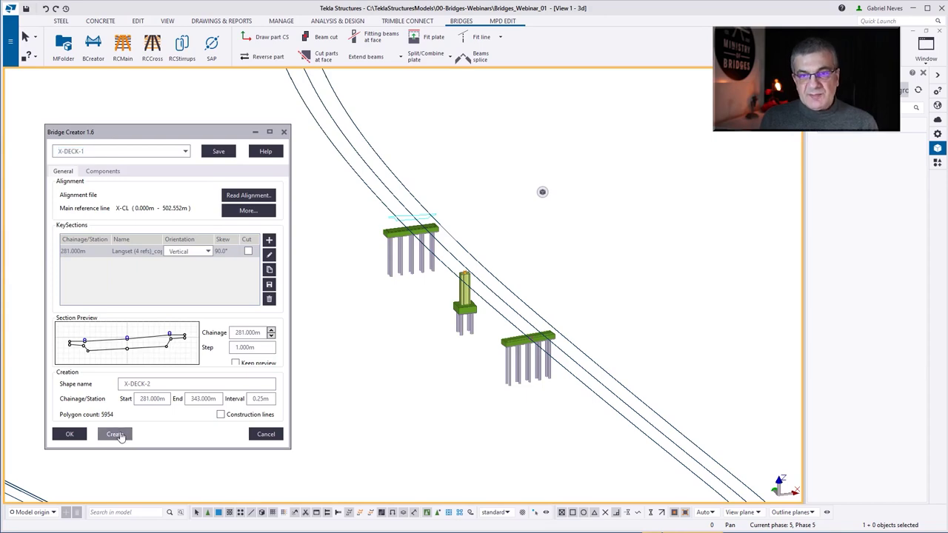
# Step: Load the M-DECK-1 settings in Bridge Creator for the M bridge
pyautogui.scroll(-5, 656, 326)
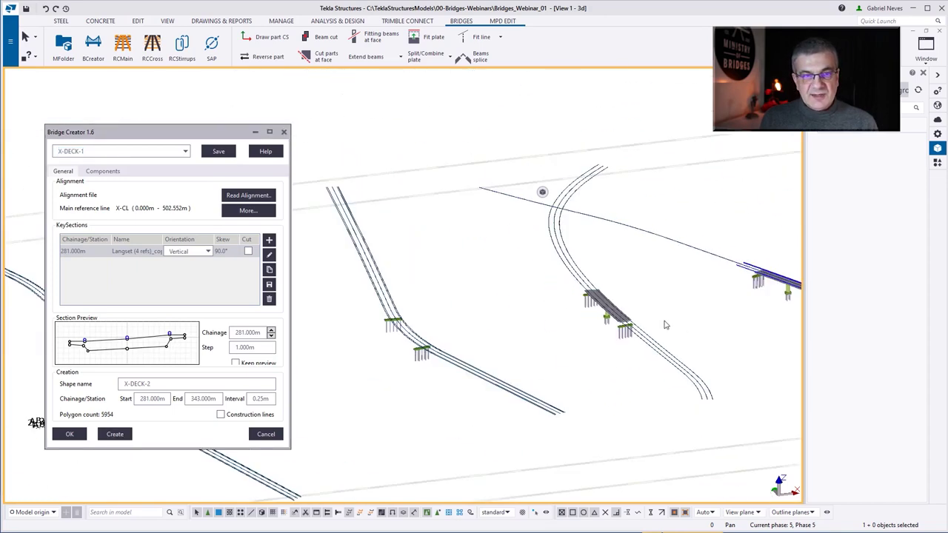
pyautogui.scroll(5, 664, 325)
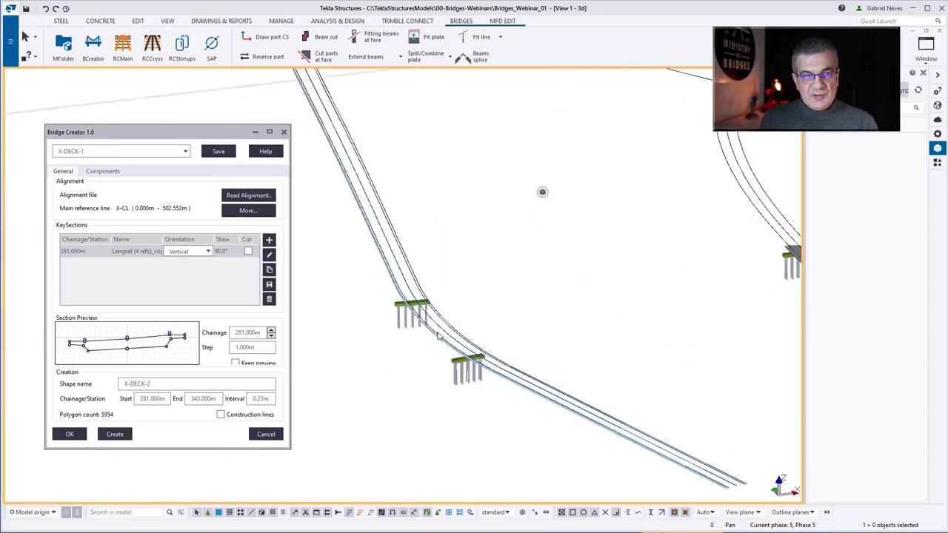
pyautogui.click(160, 154)
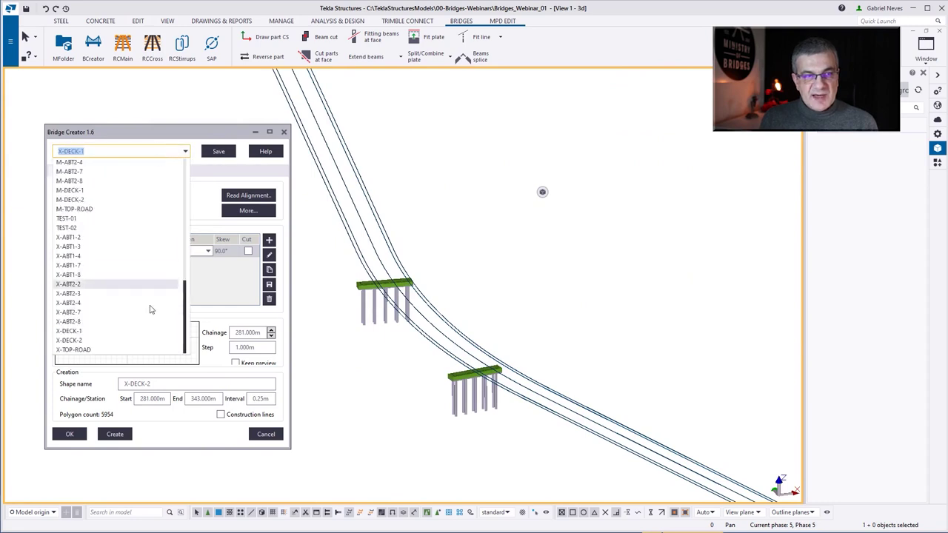
pyautogui.click(126, 191)
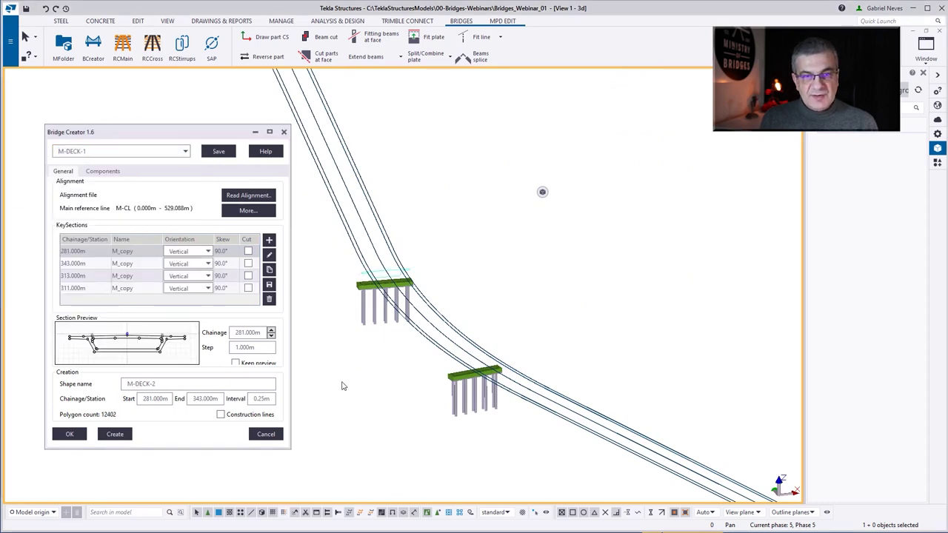
# Step: Sort the M-DECK-1 key sections by chainage while previewing them, and create the hollow M bridge deck
pyautogui.click(87, 253)
pyautogui.click(89, 265)
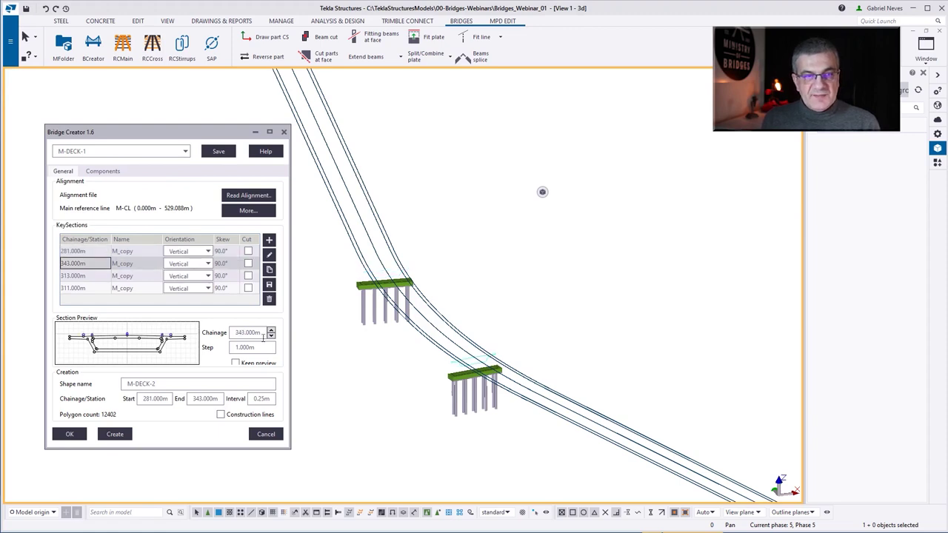
pyautogui.click(87, 242)
pyautogui.click(90, 264)
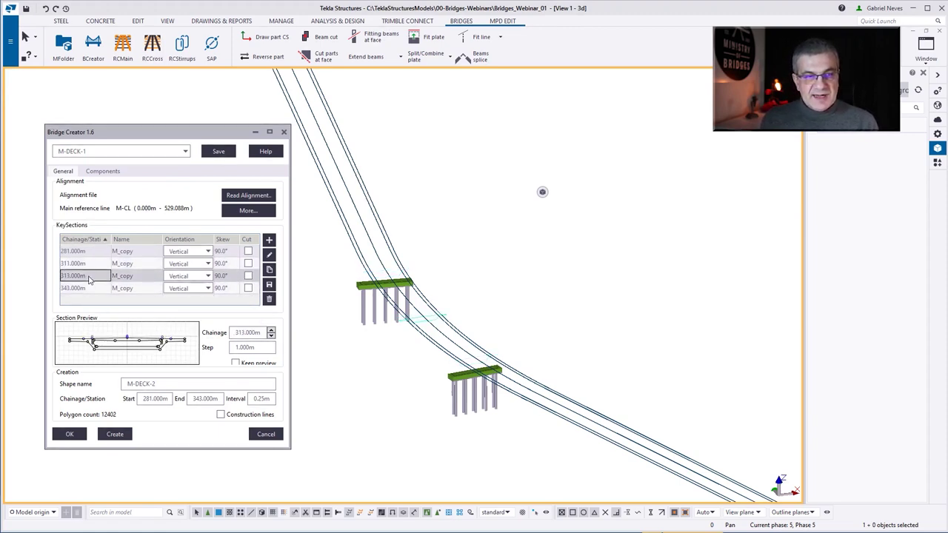
pyautogui.click(89, 288)
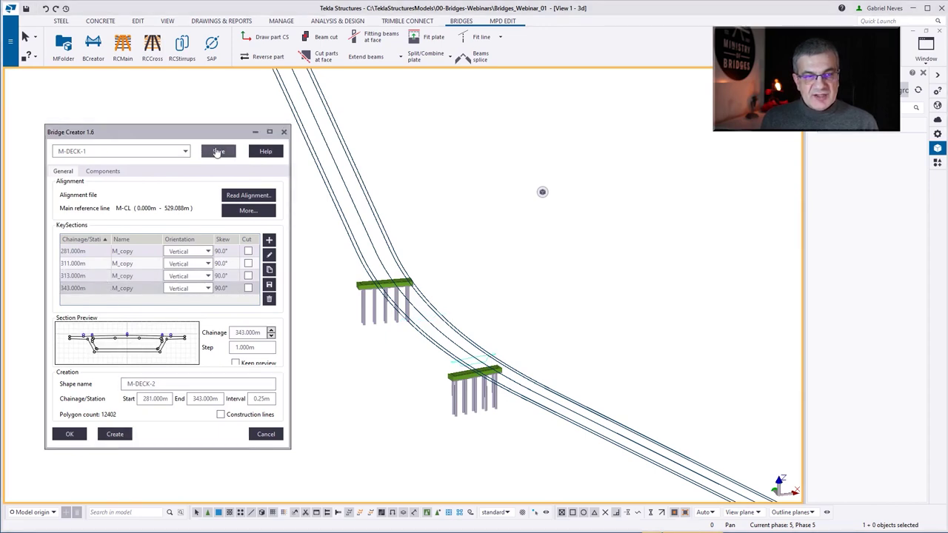
pyautogui.click(117, 437)
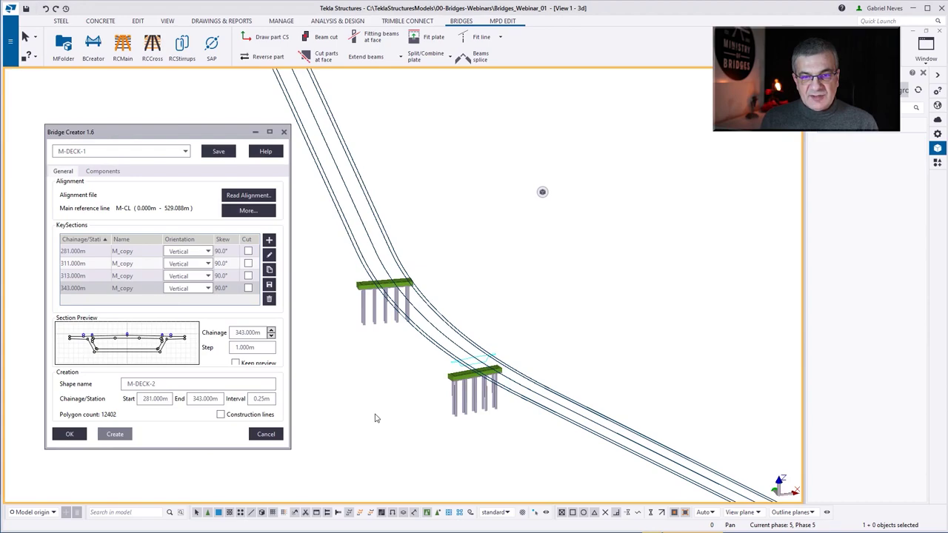
pyautogui.keyDown('ctrl'); pyautogui.moveTo(375, 419); pyautogui.dragTo(335, 360, button='middle'); pyautogui.keyUp('ctrl')
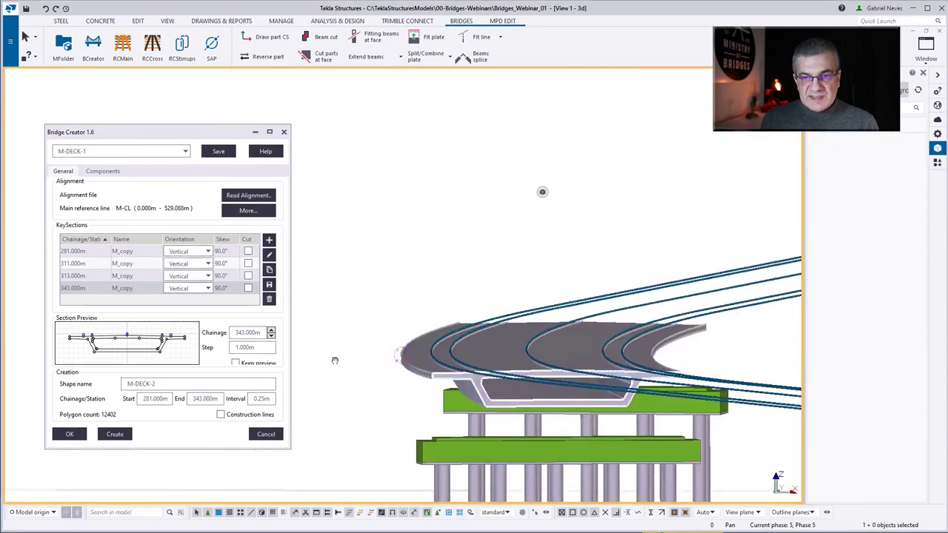
# Step: Load the A-DECK-1 settings in Bridge Creator for the A bridge
pyautogui.scroll(-5, 550, 349)
pyautogui.keyDown('ctrl'); pyautogui.moveTo(549, 349); pyautogui.dragTo(612, 358, button='middle'); pyautogui.keyUp('ctrl')
pyautogui.scroll(-2, 592, 363)
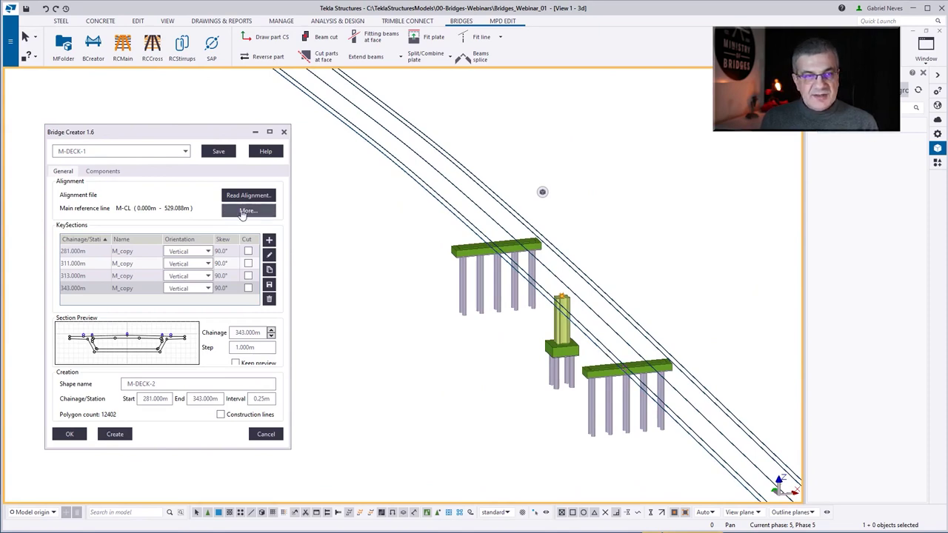
pyautogui.click(186, 151)
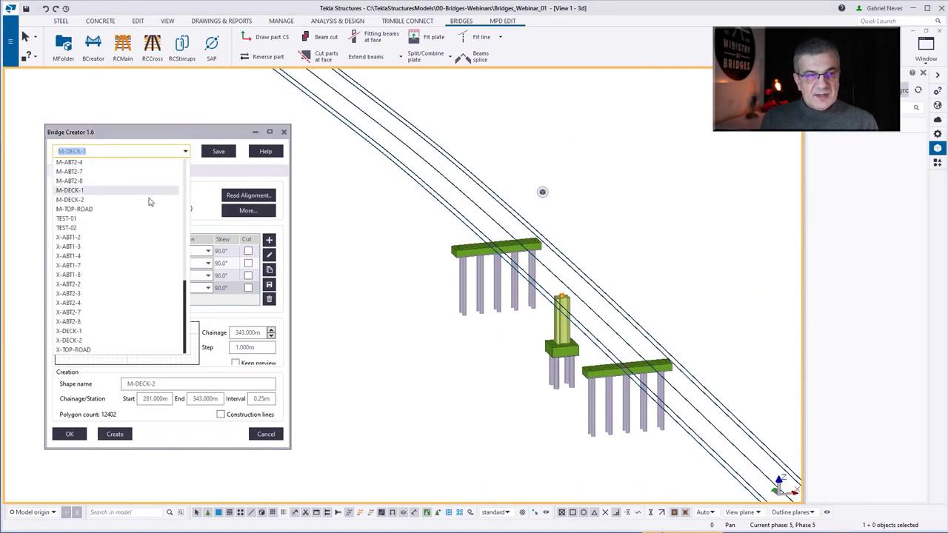
pyautogui.scroll(10, 143, 203)
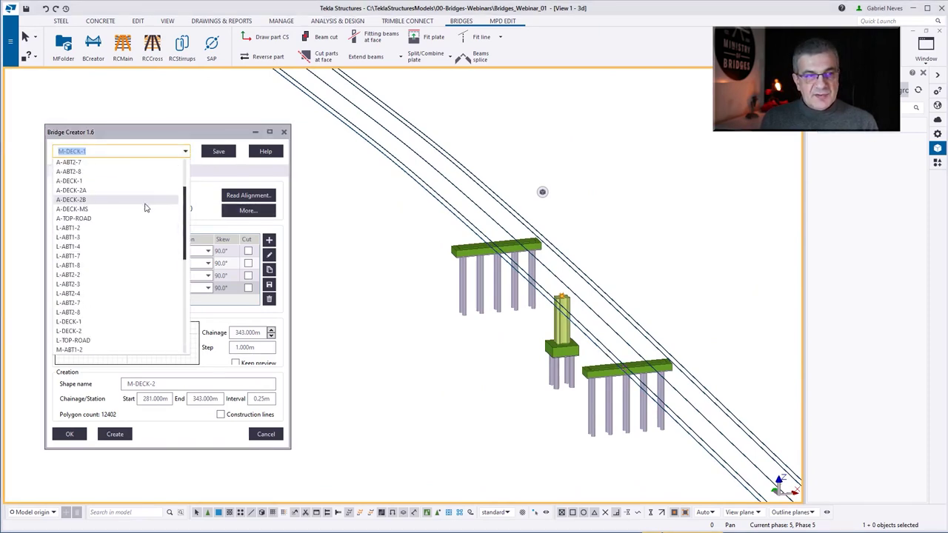
pyautogui.click(108, 182)
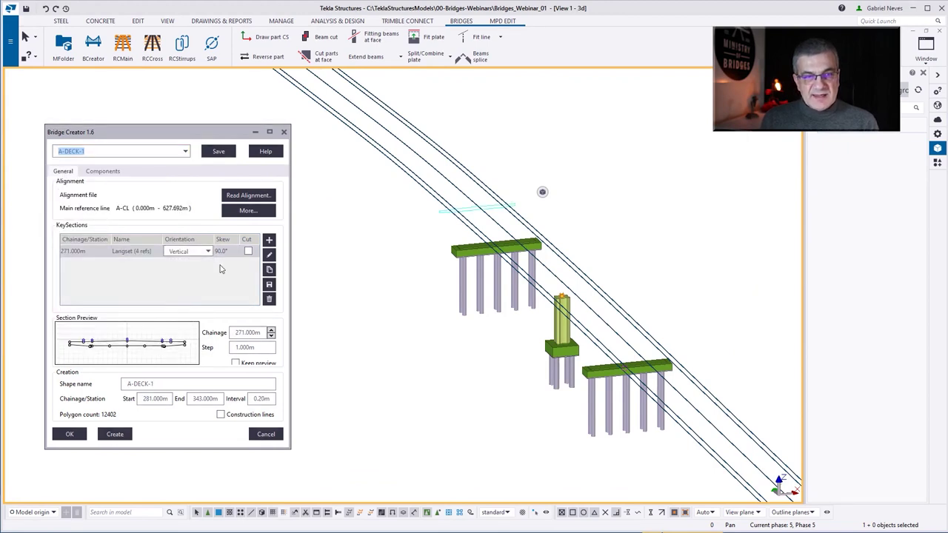
# Step: Examine how the lower Outer Face points of the A-DECK-1 key section are defined relative to other points, leaving the cross-section unedited
pyautogui.click(269, 257)
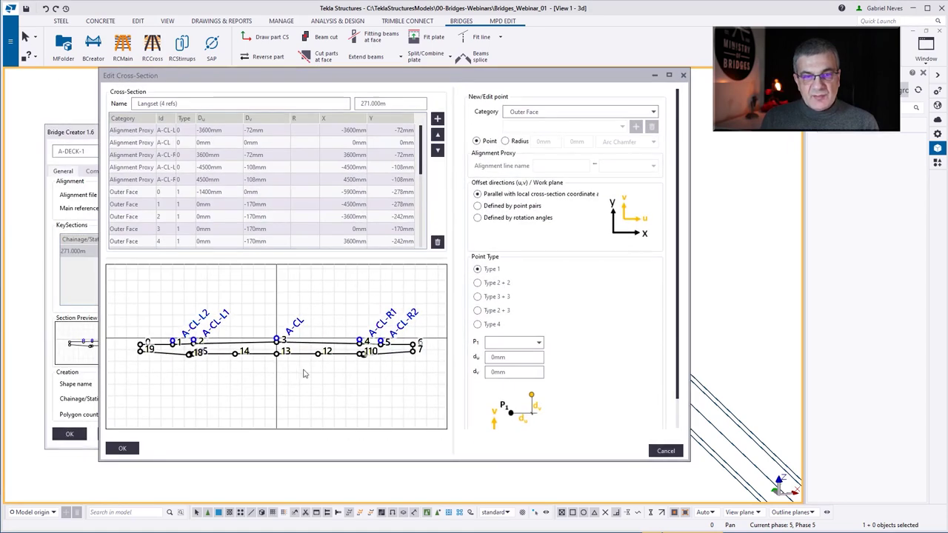
pyautogui.scroll(6, 348, 356)
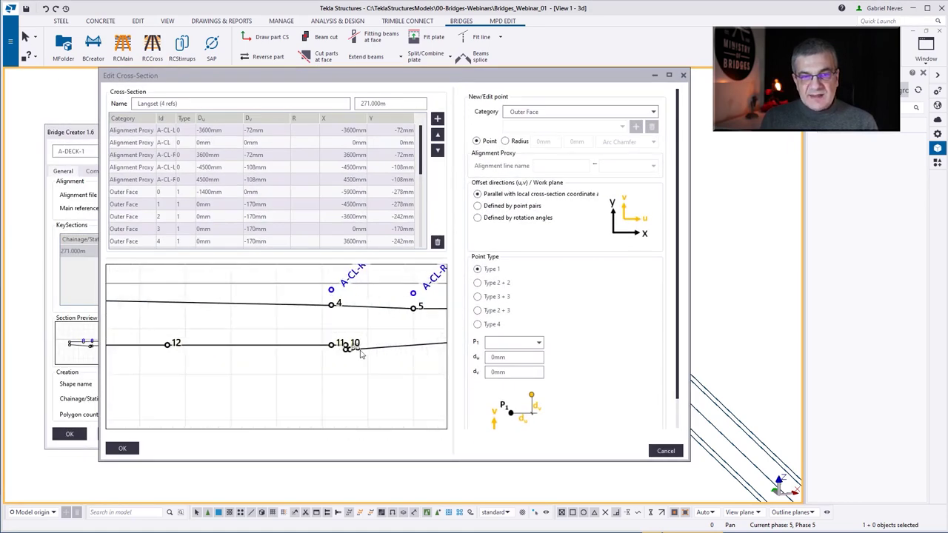
pyautogui.click(288, 334)
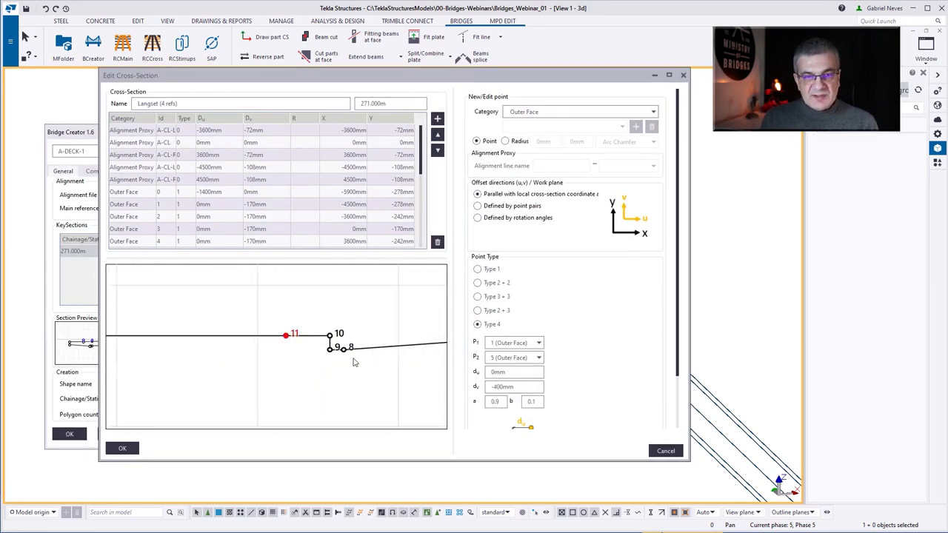
pyautogui.scroll(-3, 176, 351)
pyautogui.scroll(-3, 177, 351)
pyautogui.scroll(2, 326, 356)
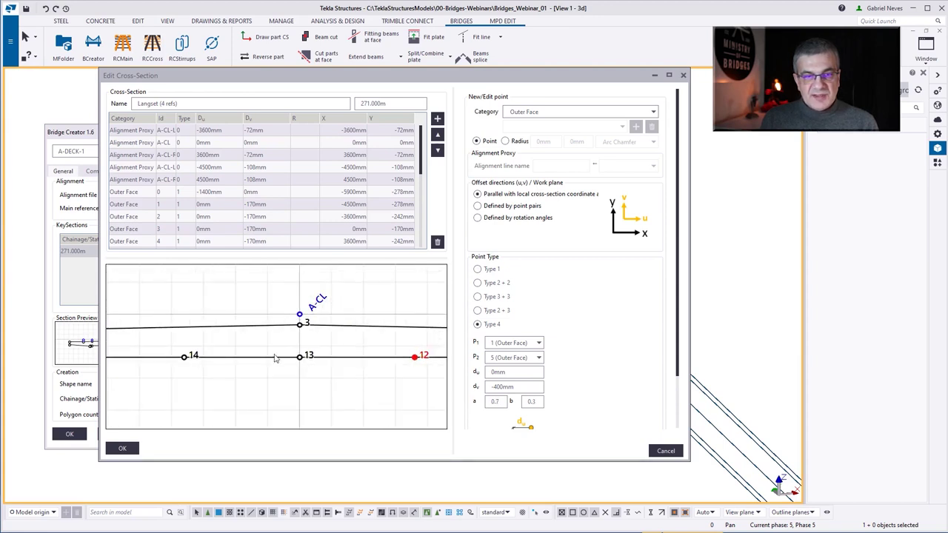
pyautogui.click(304, 355)
pyautogui.scroll(-2, 331, 359)
pyautogui.click(194, 356)
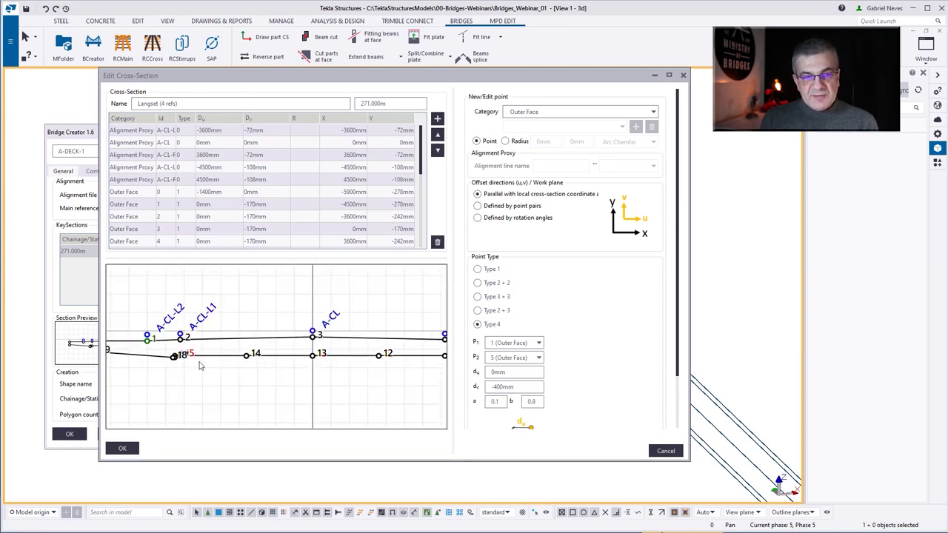
pyautogui.scroll(-2, 200, 363)
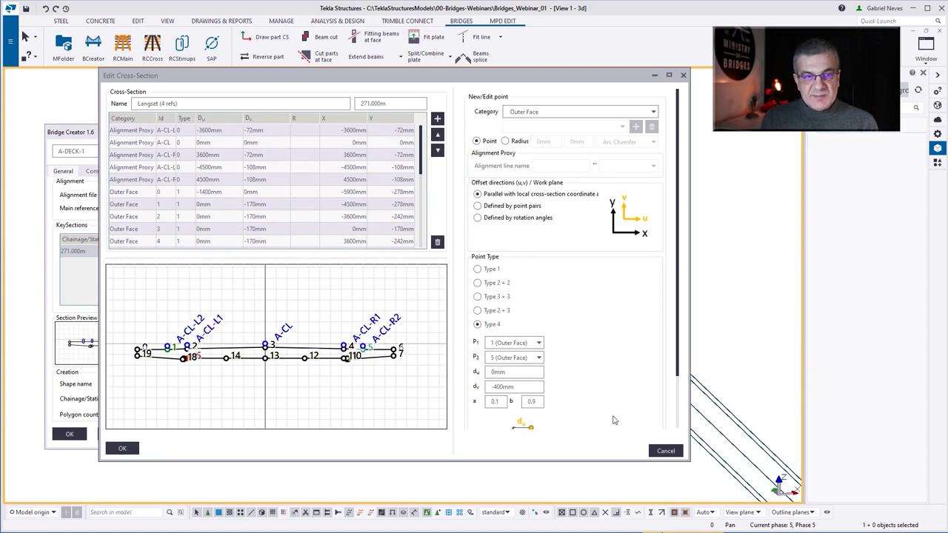
pyautogui.click(666, 451)
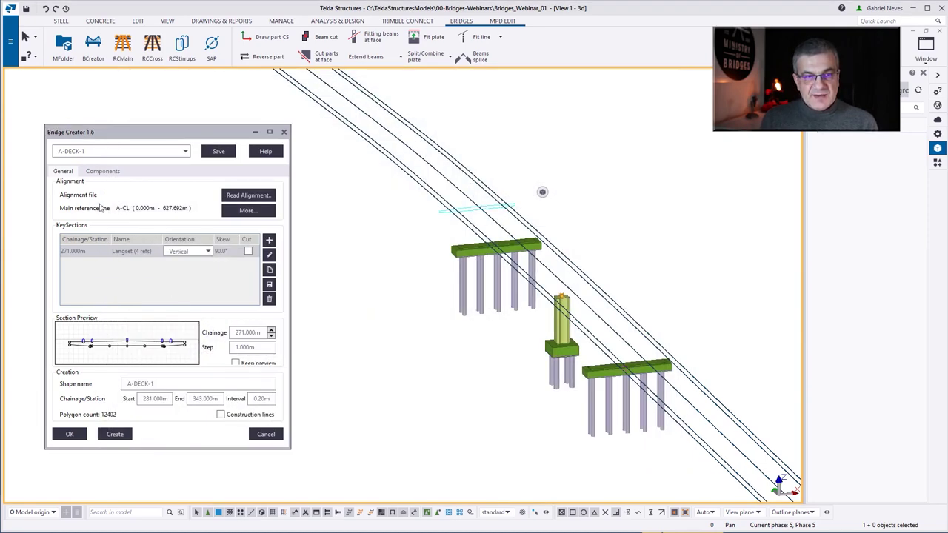
# Step: Create the A-DECK-1 deck over the A bridge foundations and inspect its end face
pyautogui.click(91, 171)
pyautogui.click(73, 171)
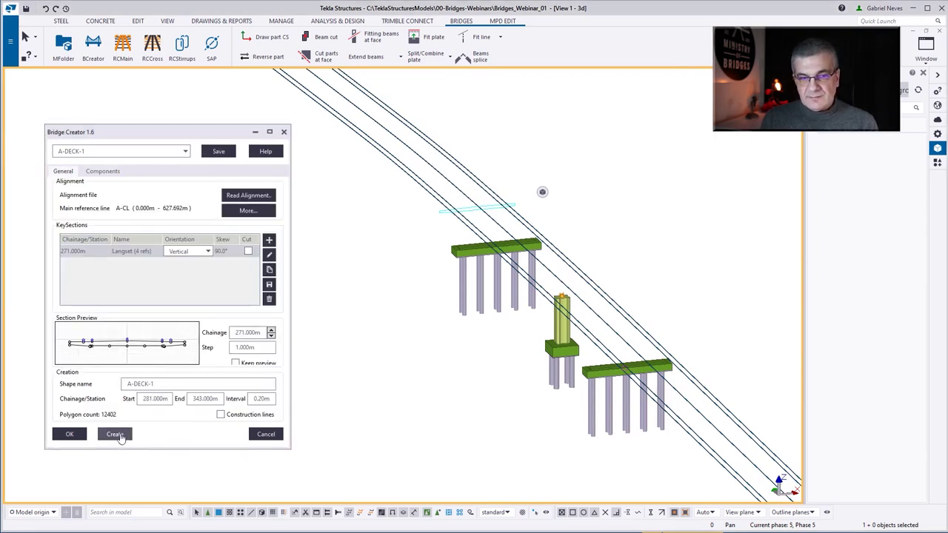
pyautogui.click(117, 435)
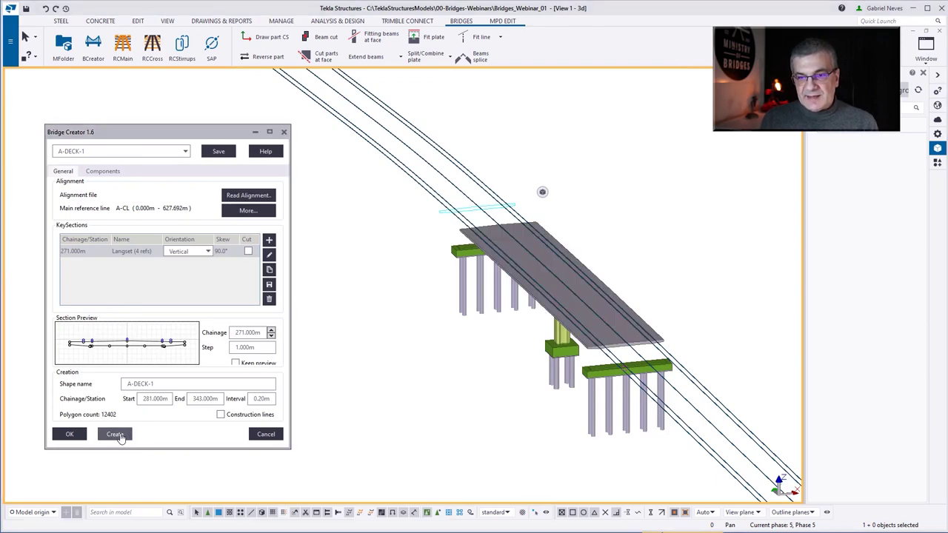
pyautogui.scroll(5, 645, 340)
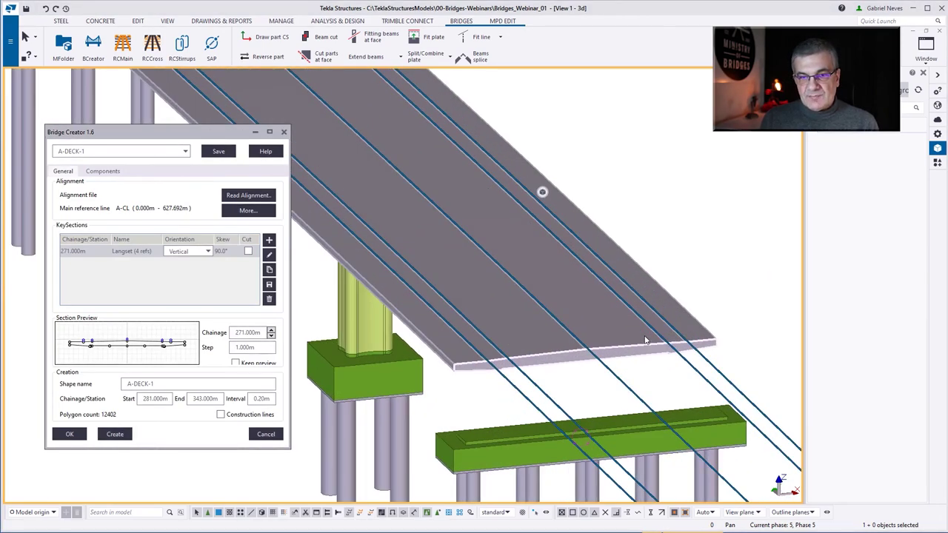
pyautogui.keyDown('ctrl'); pyautogui.moveTo(645, 340); pyautogui.dragTo(650, 396, button='middle'); pyautogui.keyUp('ctrl')
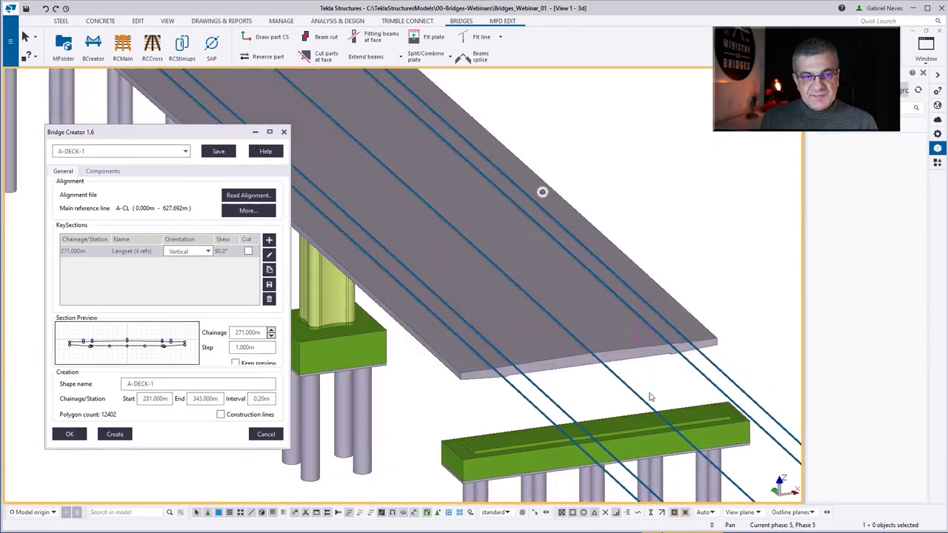
pyautogui.scroll(-3, 575, 334)
pyautogui.moveTo(575, 334); pyautogui.dragTo(550, 365, button='middle')
# Step: Load the A-DECK-2A settings and delete the A-DECK-1 deck from the A bridge
pyautogui.click(105, 152)
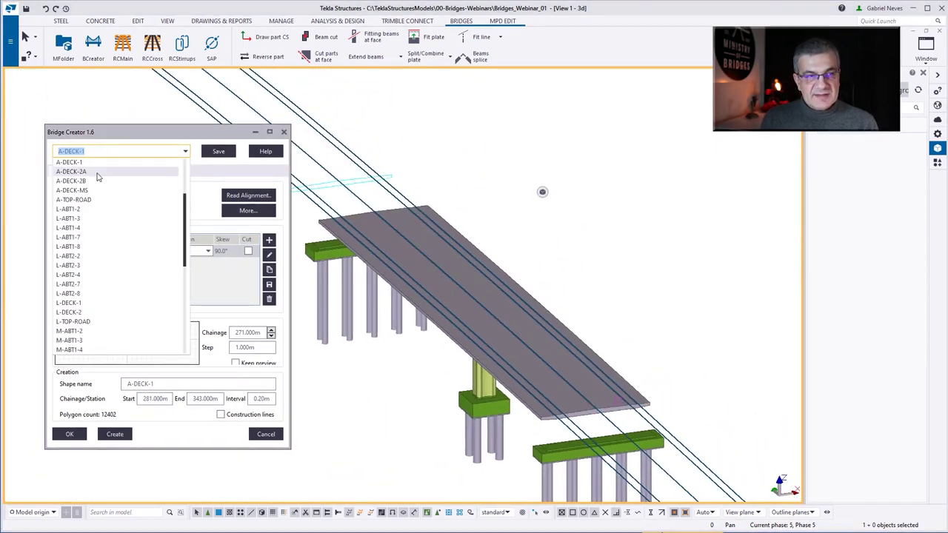
pyautogui.click(97, 173)
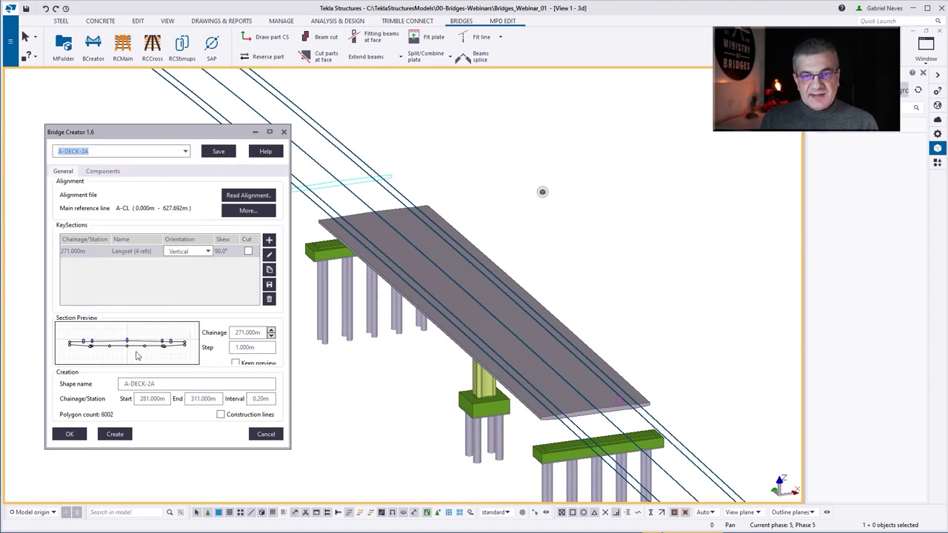
pyautogui.middleClick(604, 400)
pyautogui.press('Delete')
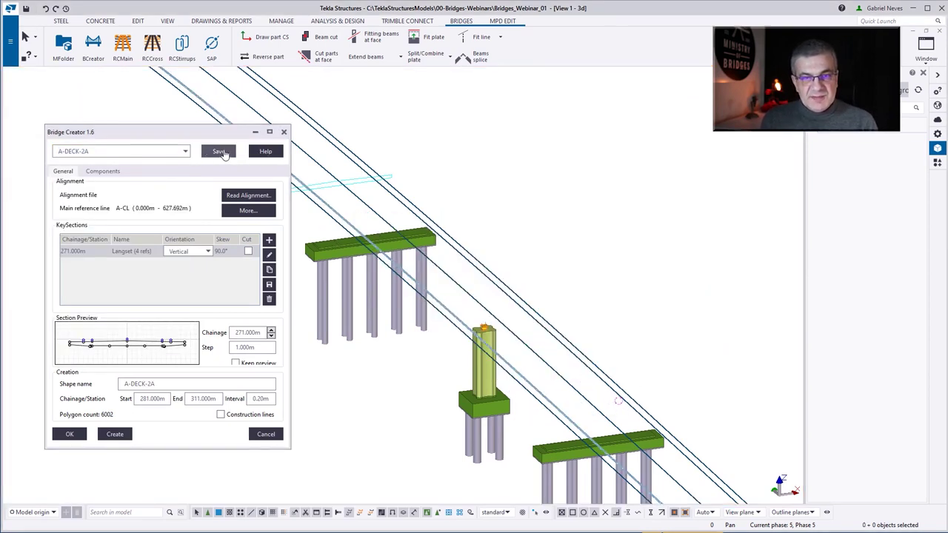
# Step: Add a beam component to A-DECK-2A using the YFIVEA profile from the Others profile group
pyautogui.click(105, 172)
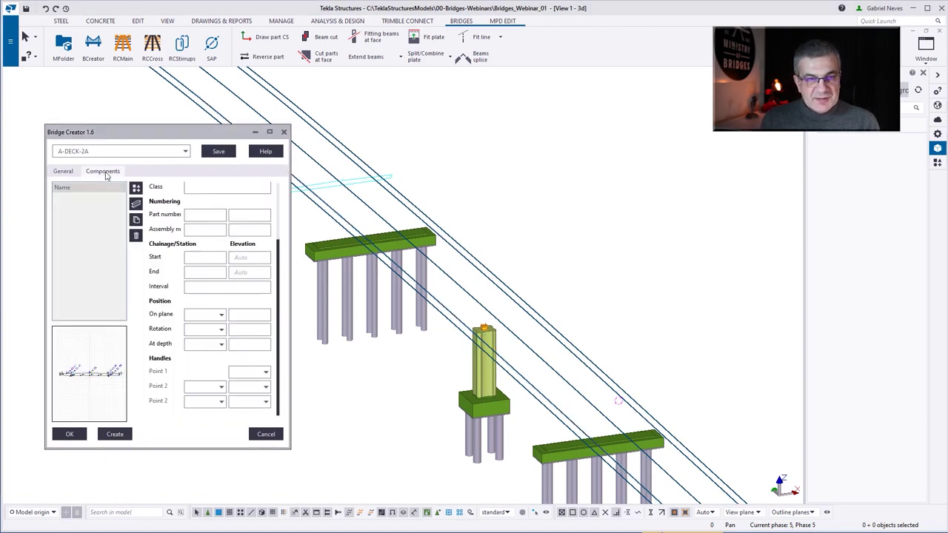
pyautogui.click(136, 205)
pyautogui.scroll(-2, 117, 270)
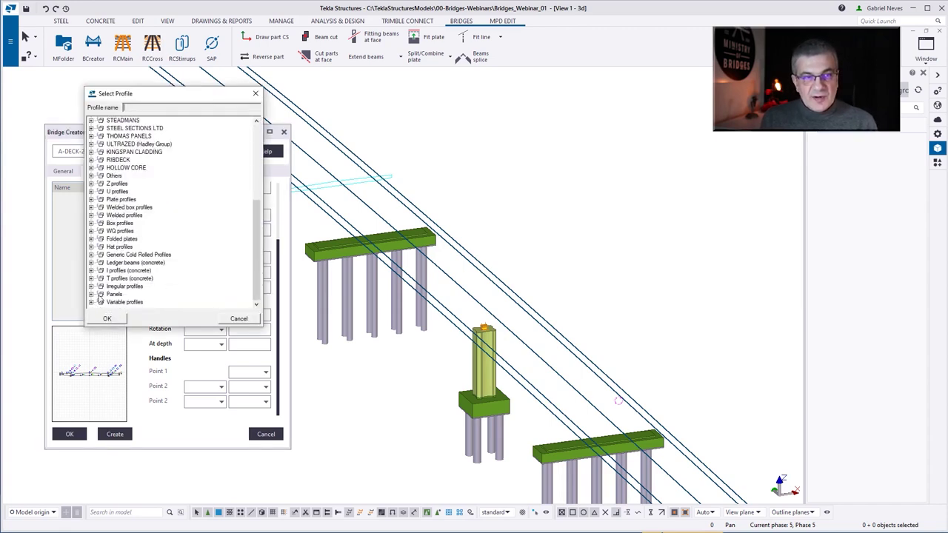
pyautogui.click(91, 176)
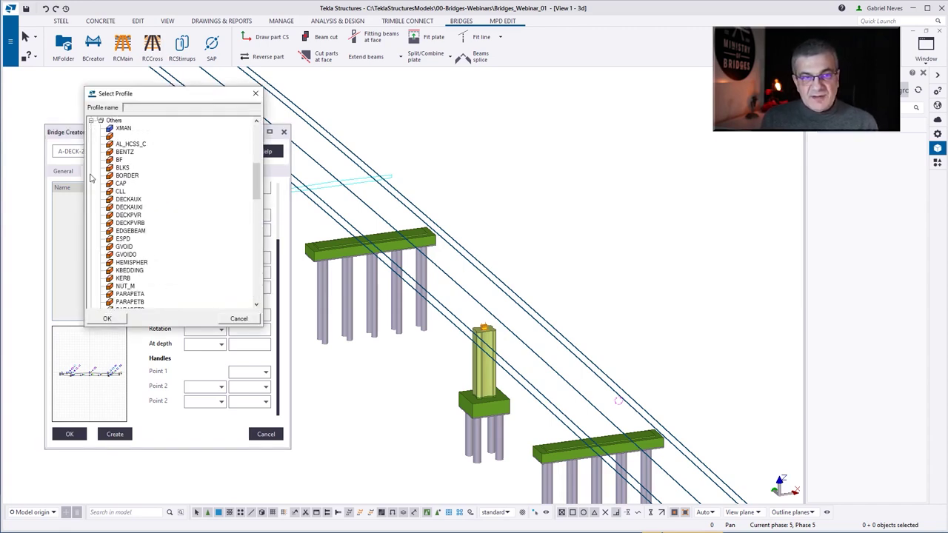
pyautogui.scroll(-15, 162, 217)
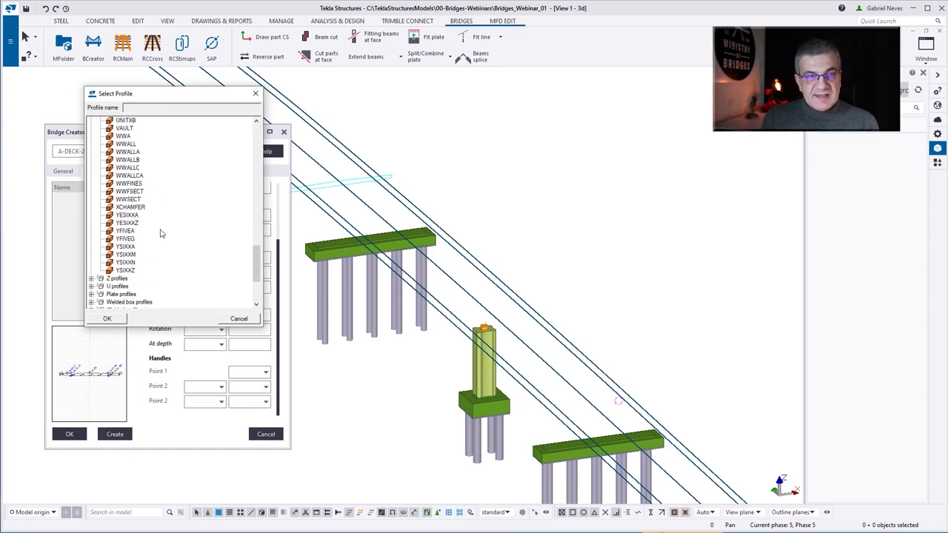
pyautogui.click(124, 231)
pyautogui.click(107, 318)
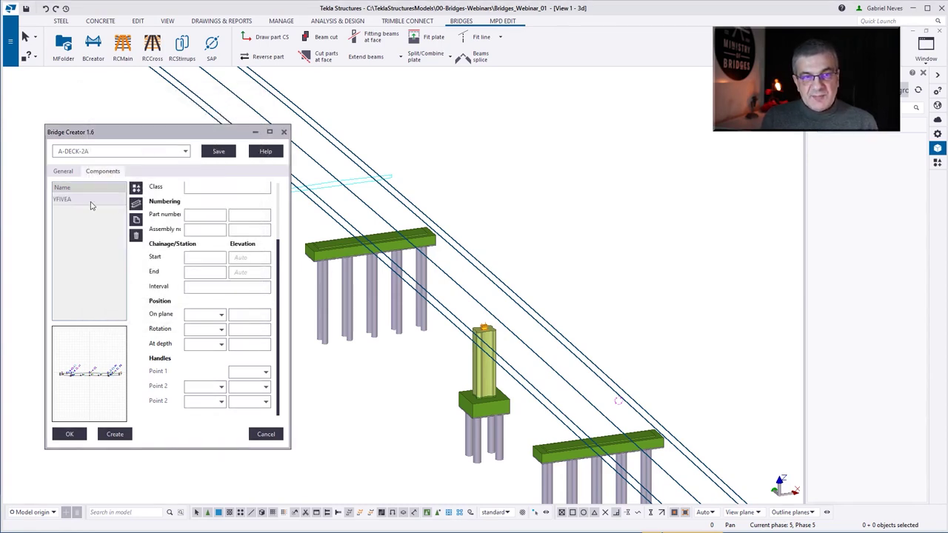
# Step: Rename the YFIVEA beam component as YFIVEA-1A
pyautogui.click(91, 200)
pyautogui.scroll(3, 215, 259)
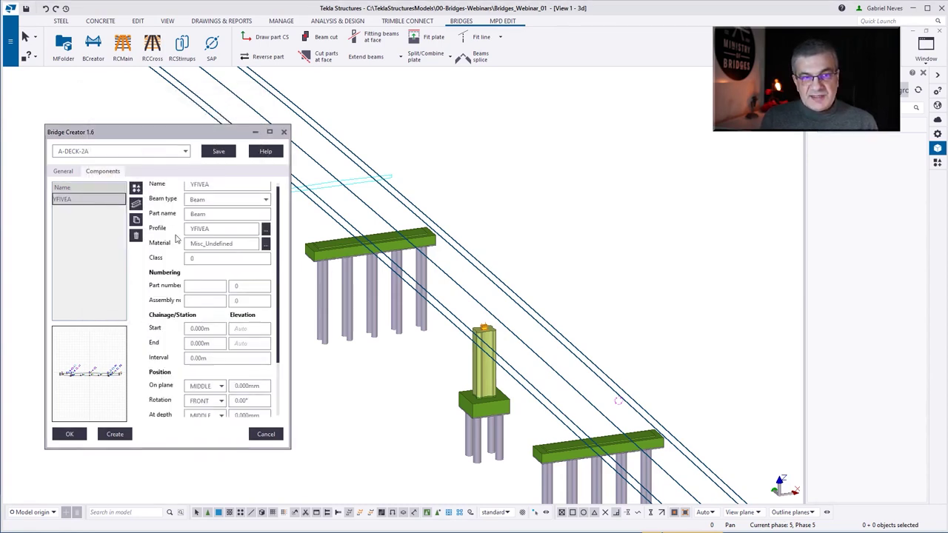
pyautogui.click(214, 188)
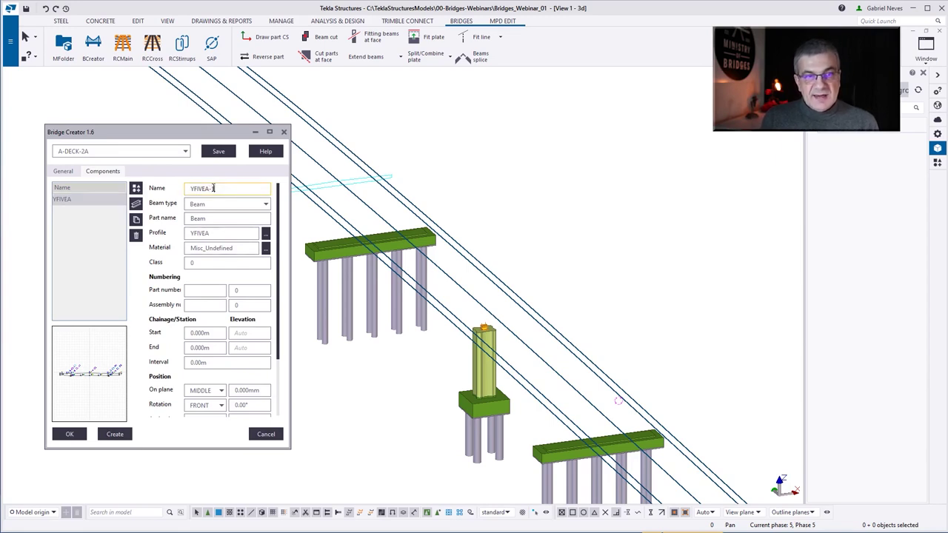
pyautogui.write('-1A')
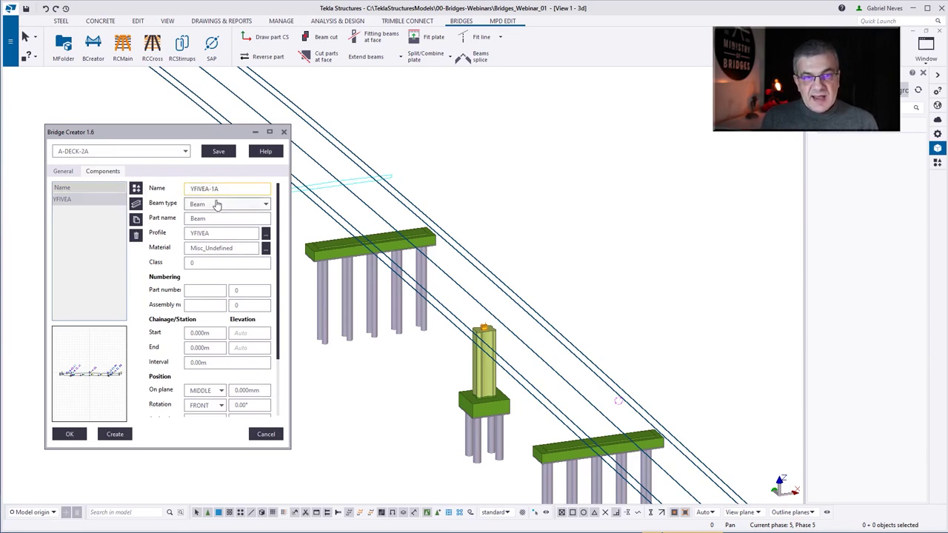
pyautogui.click(266, 250)
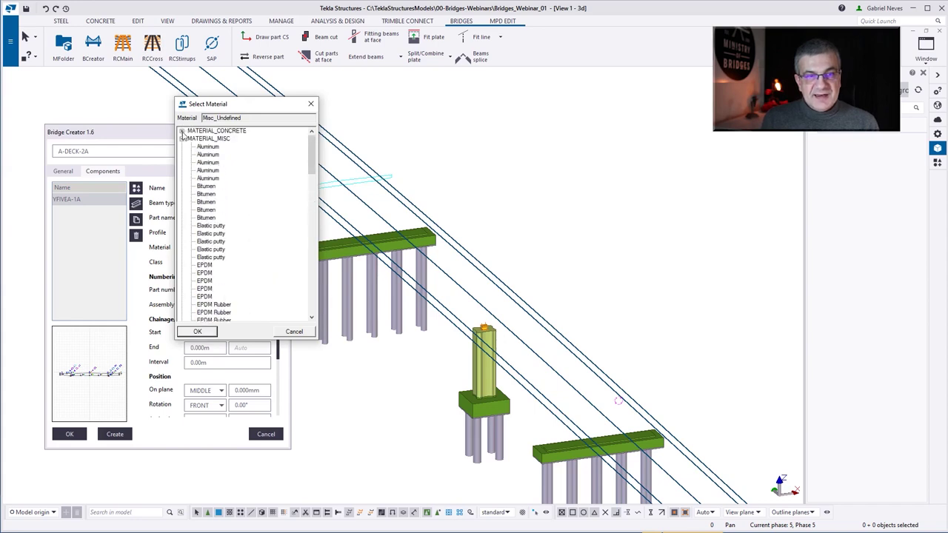
pyautogui.click(182, 132)
pyautogui.scroll(-2, 209, 289)
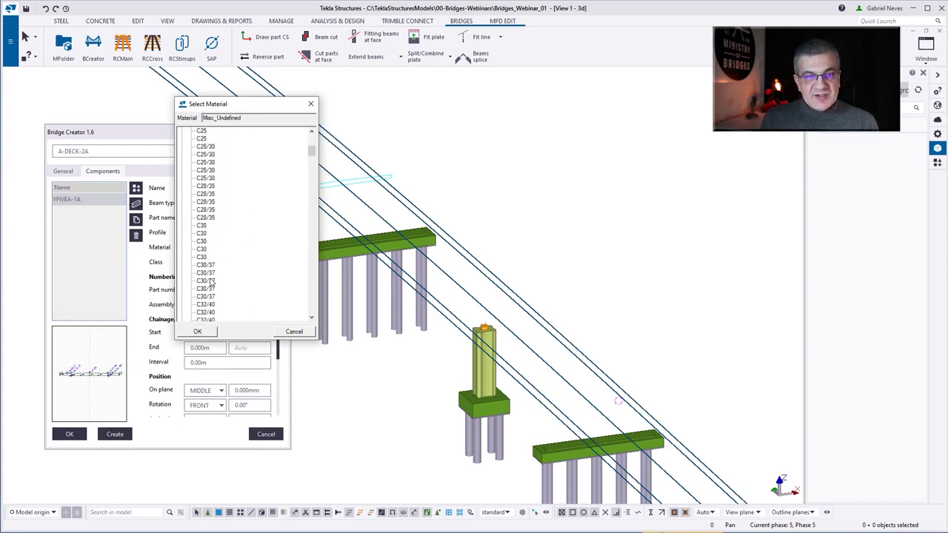
pyautogui.click(303, 334)
# Step: Set the YFIVEA-1A beam's class to 2 and enlarge the Bridge Creator dialog to show more of its properties
pyautogui.doubleClick(185, 265)
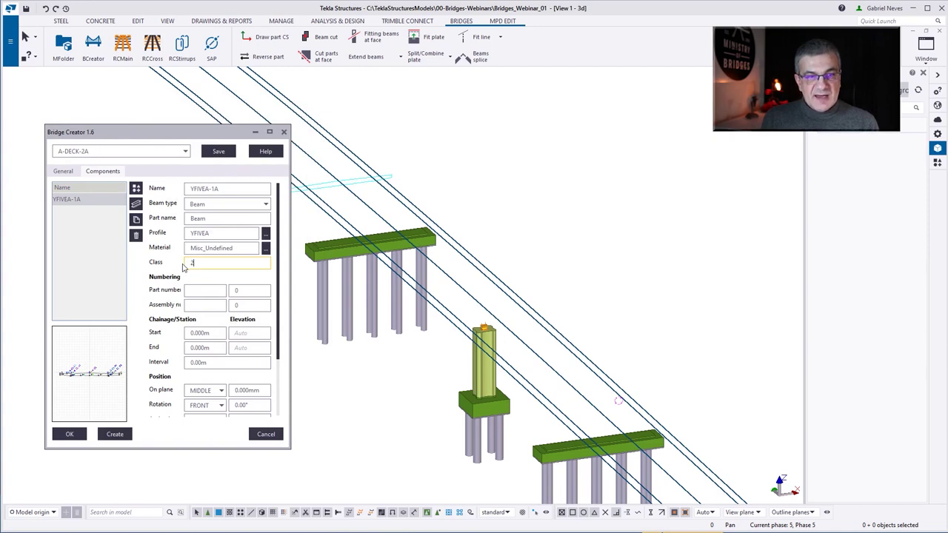
pyautogui.write('2')
pyautogui.scroll(-2, 192, 268)
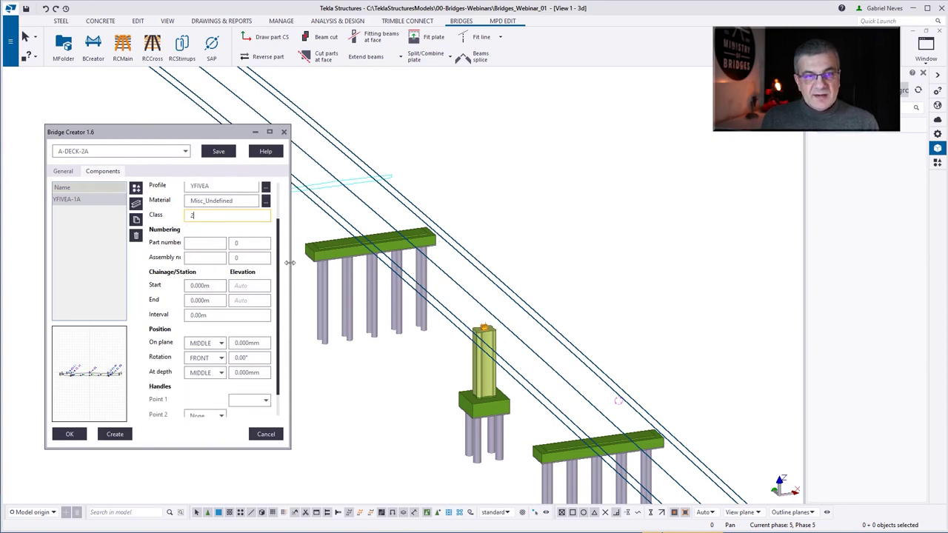
pyautogui.moveTo(290, 263); pyautogui.dragTo(336, 272)
pyautogui.moveTo(246, 124); pyautogui.dragTo(243, 62)
# Step: Set the YFIVEA-1A beam's start chainage to 280.5 m and end chainage to 311.5 m, and fill in its interval
pyautogui.doubleClick(247, 257)
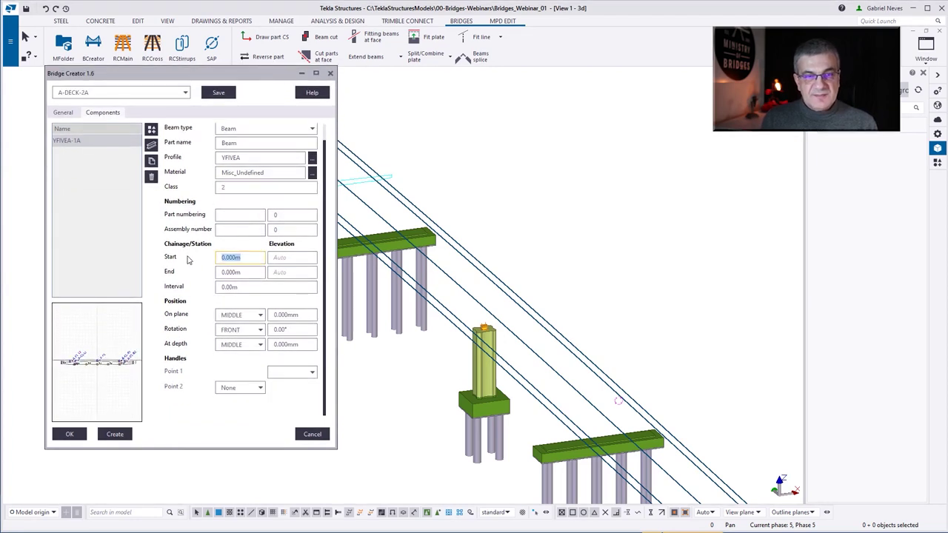
pyautogui.write('280')
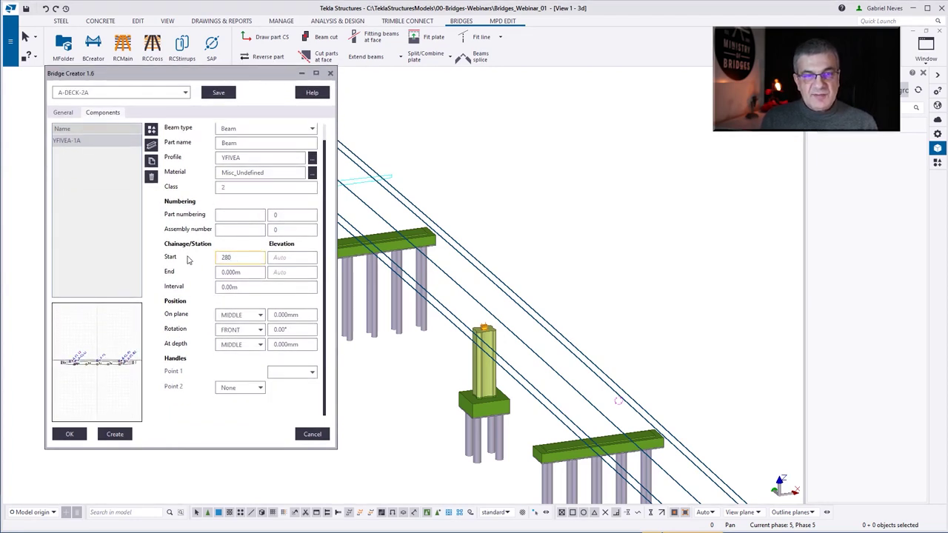
pyautogui.press('Tab')
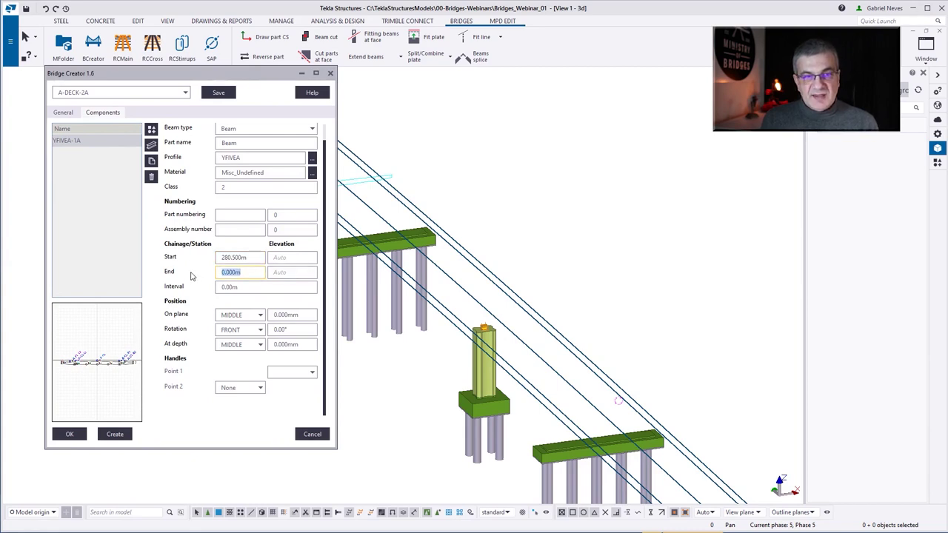
pyautogui.write('311.5')
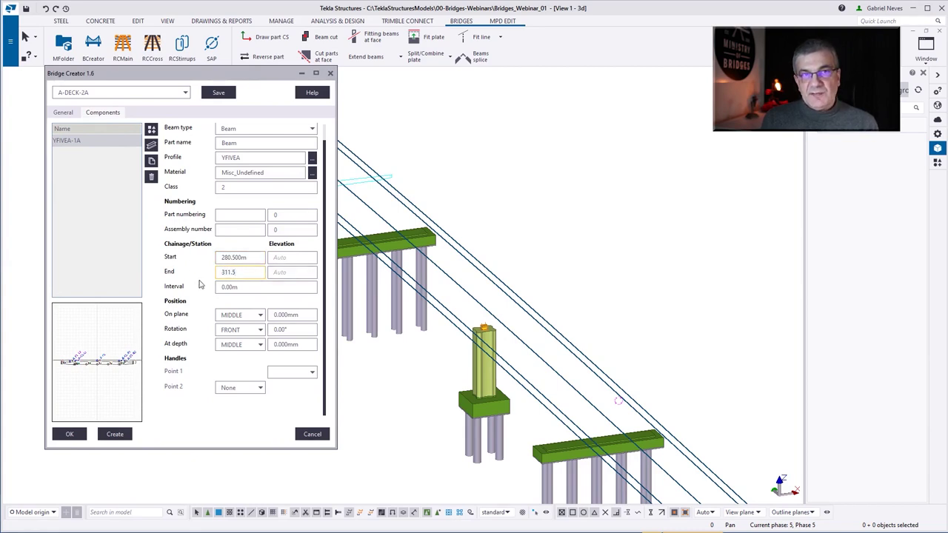
pyautogui.press('Tab')
pyautogui.write('3')
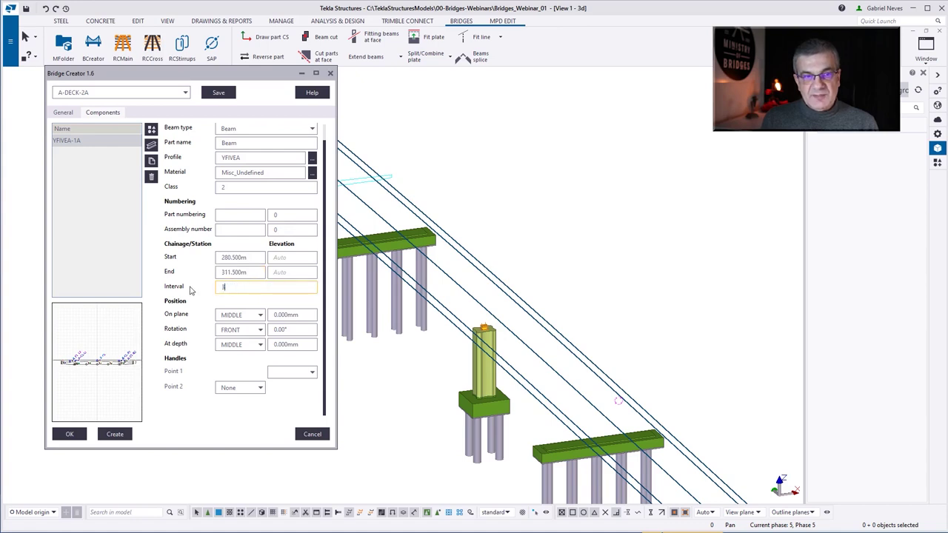
# Step: Set the YFIVEA-1A beam's interval to 31 m, its rotation to TOP and its depth position to BEHIND
pyautogui.click(256, 272)
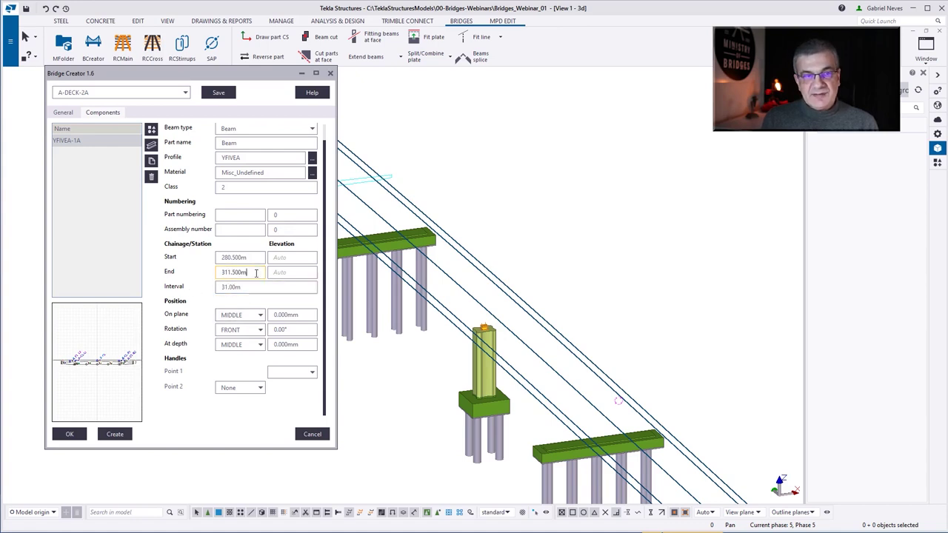
pyautogui.click(244, 329)
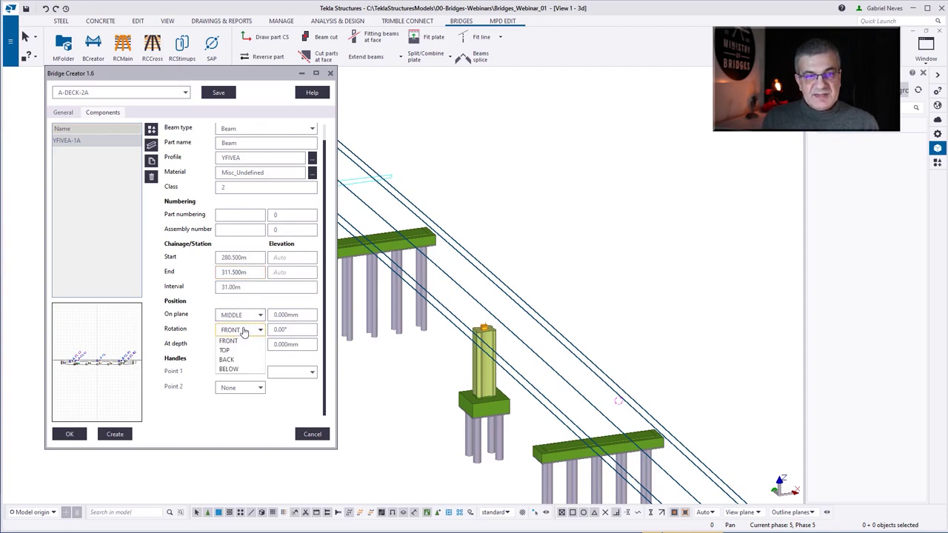
pyautogui.click(228, 355)
pyautogui.click(237, 345)
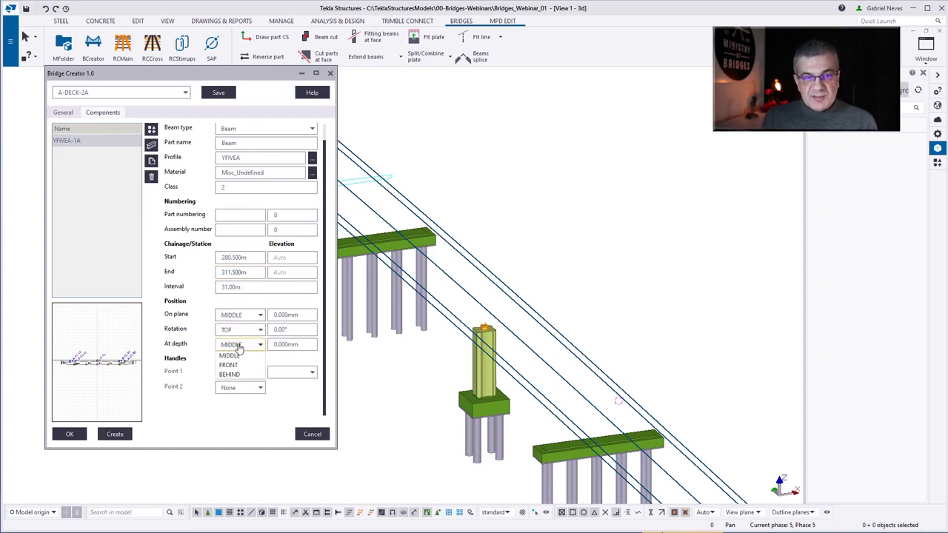
pyautogui.click(231, 374)
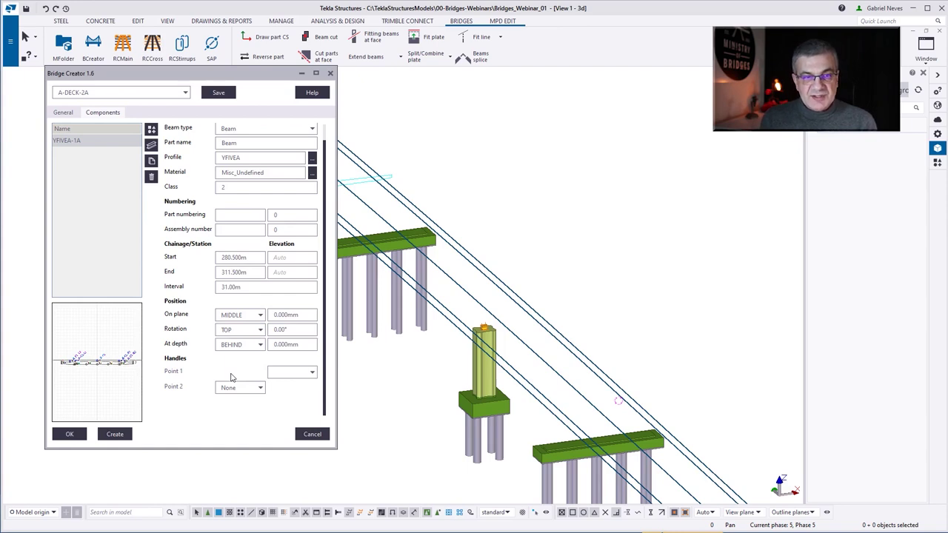
# Step: Set the YFIVEA-1A beam's handles to 15 Outer Face for Point 1 and AlongNext for Point 2, and save the settings
pyautogui.scroll(5, 67, 371)
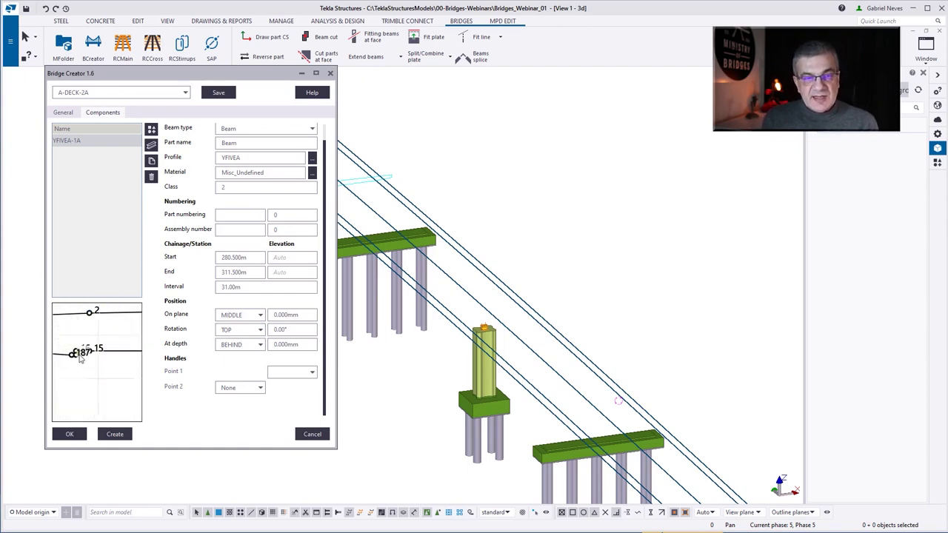
pyautogui.click(280, 370)
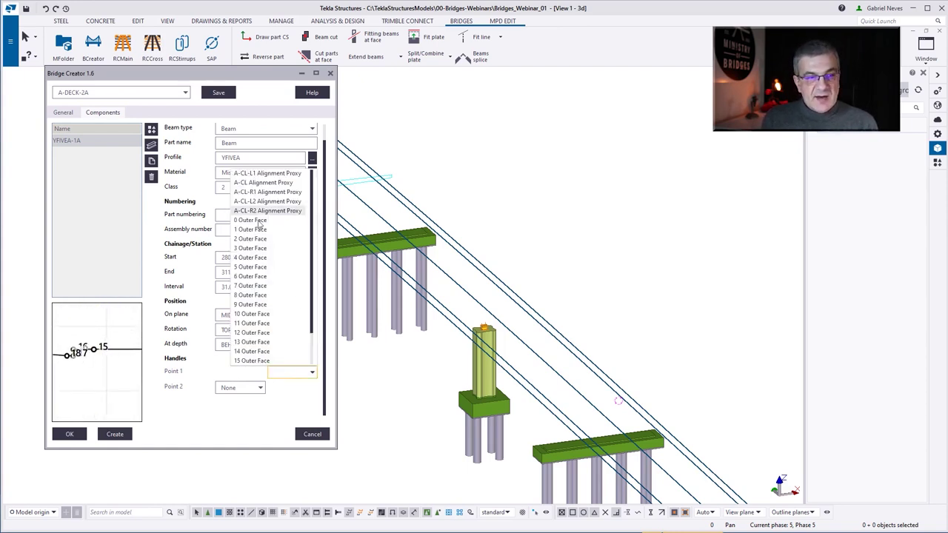
pyautogui.click(256, 361)
pyautogui.click(243, 387)
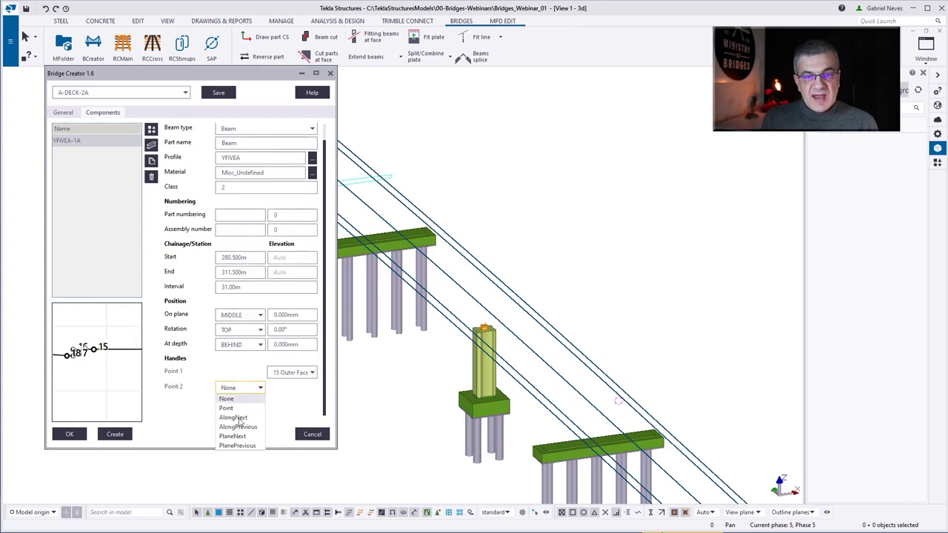
pyautogui.click(239, 421)
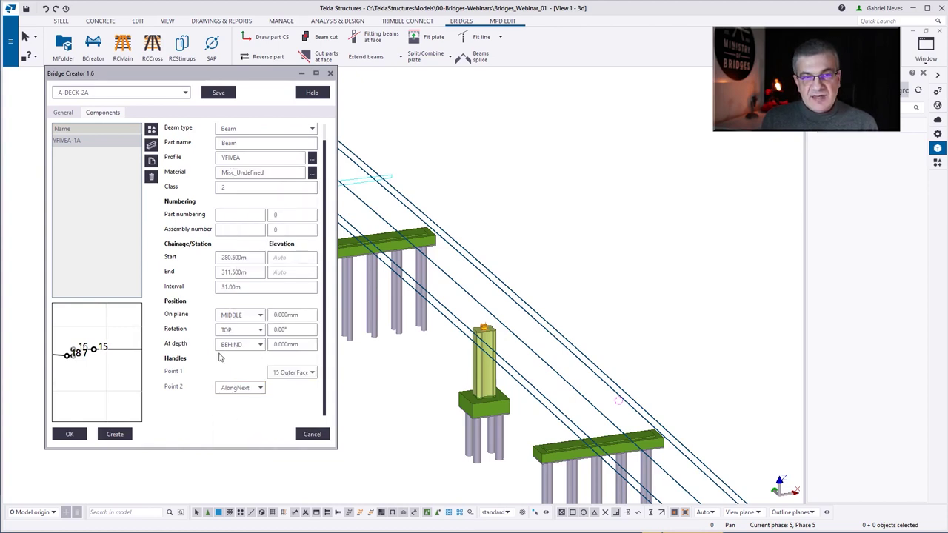
pyautogui.scroll(1, 214, 330)
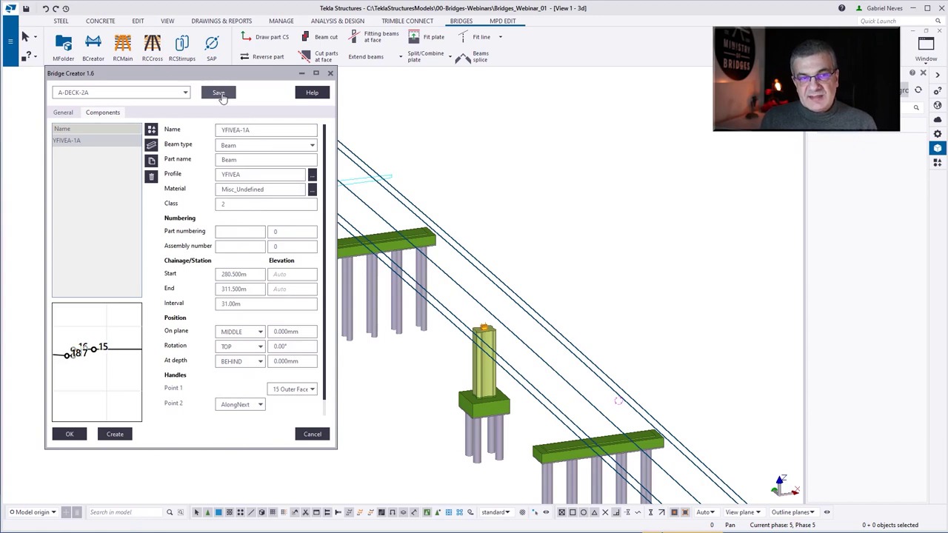
pyautogui.click(222, 94)
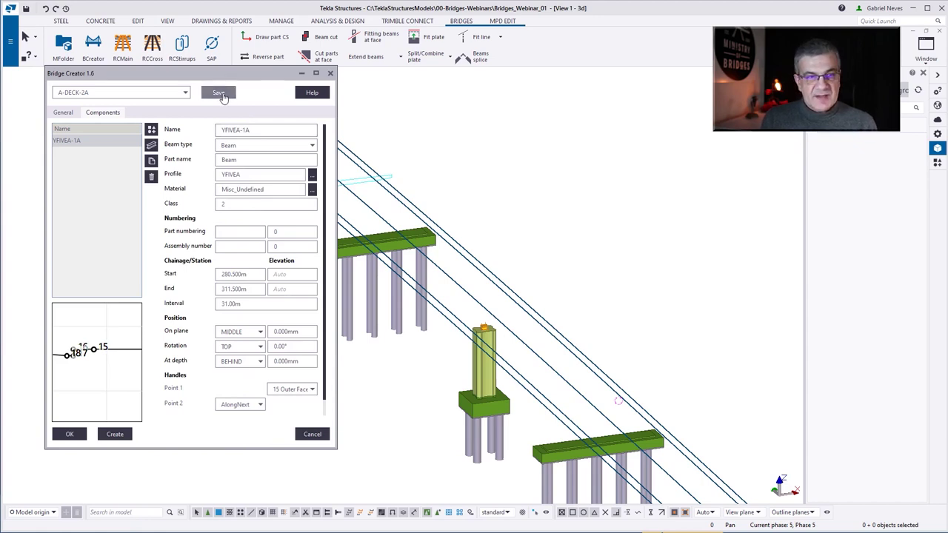
# Step: Set the A-DECK-2A shape's end chainage to 281 m and save the settings
pyautogui.click(65, 113)
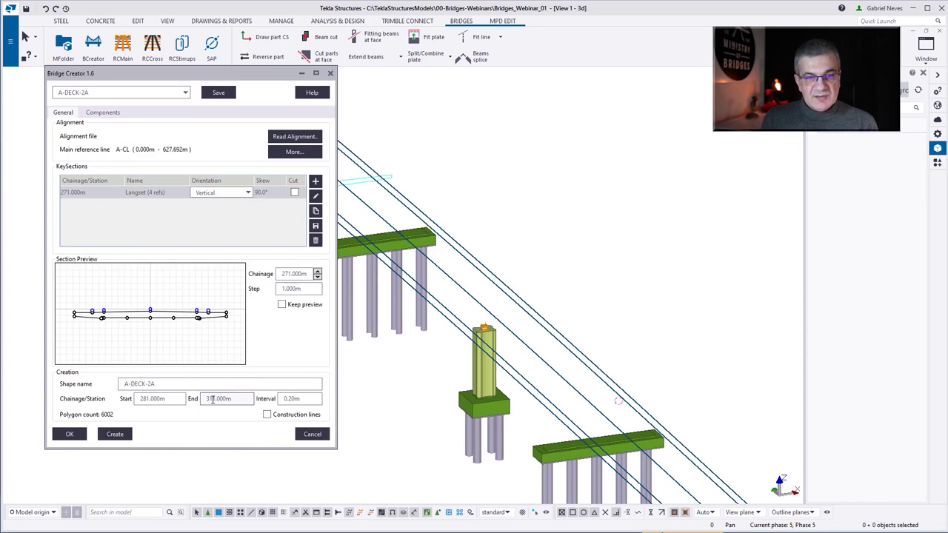
pyautogui.doubleClick(205, 404)
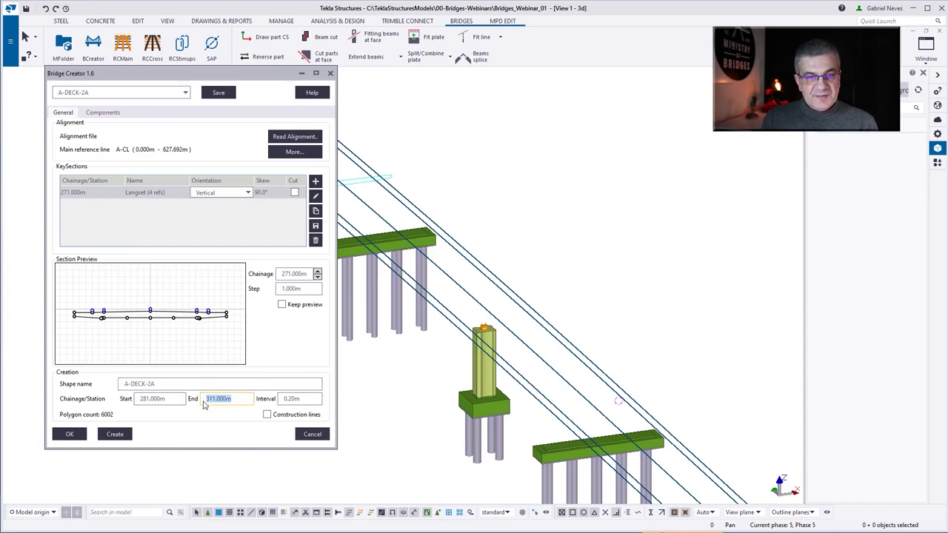
pyautogui.write('281')
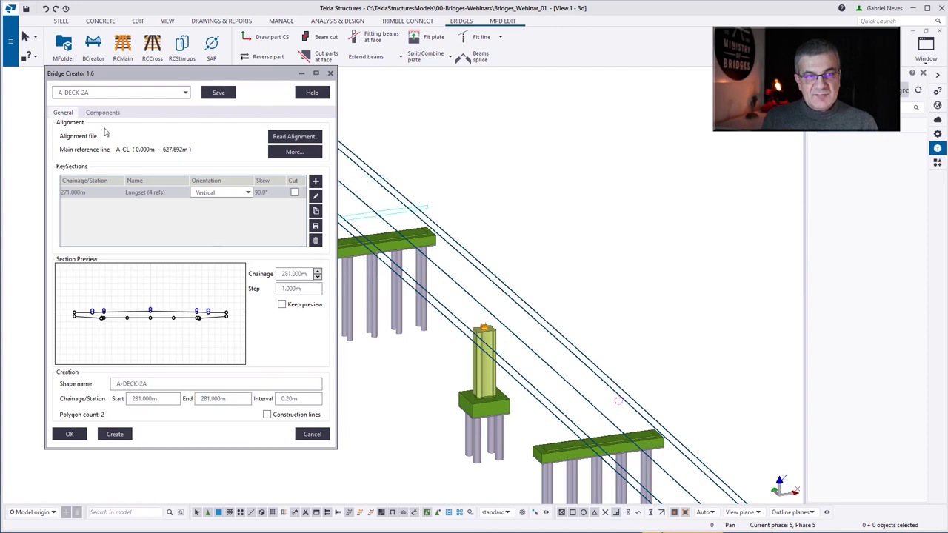
pyautogui.click(103, 112)
pyautogui.click(218, 92)
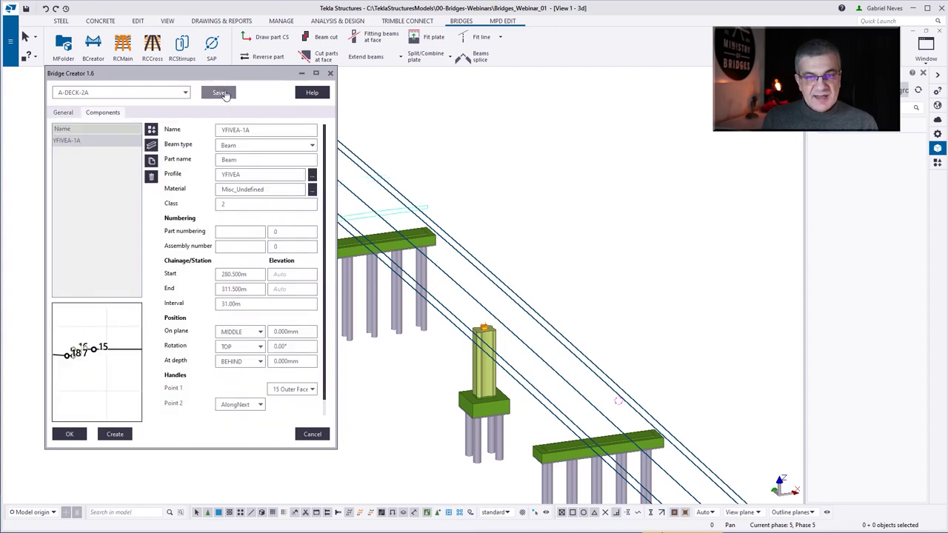
# Step: Create the A-DECK-2A deck slice with its YFIVEA-1A beam in the model
pyautogui.scroll(-2, 604, 272)
pyautogui.click(114, 435)
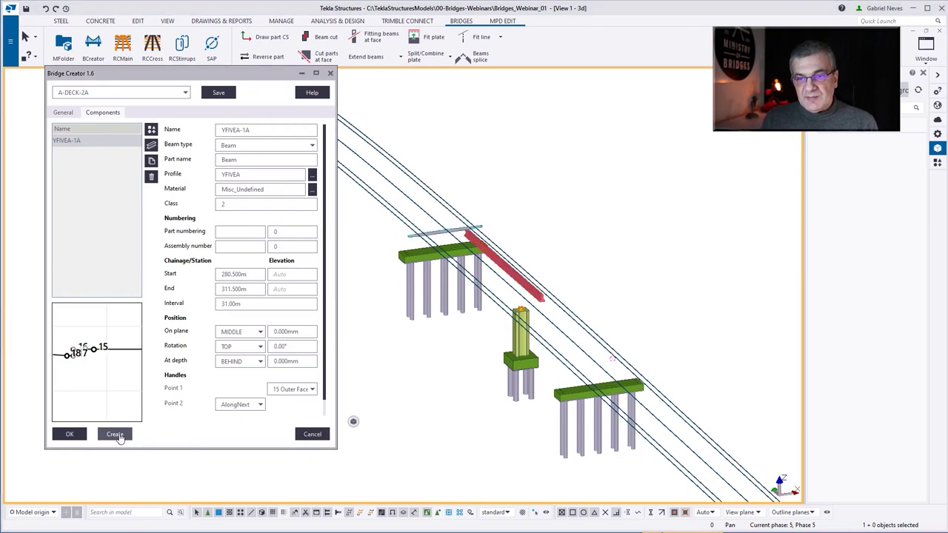
pyautogui.scroll(2, 471, 245)
pyautogui.scroll(1, 470, 246)
# Step: Examine the created beam's properties and its placement above the pier supports
pyautogui.click(623, 392)
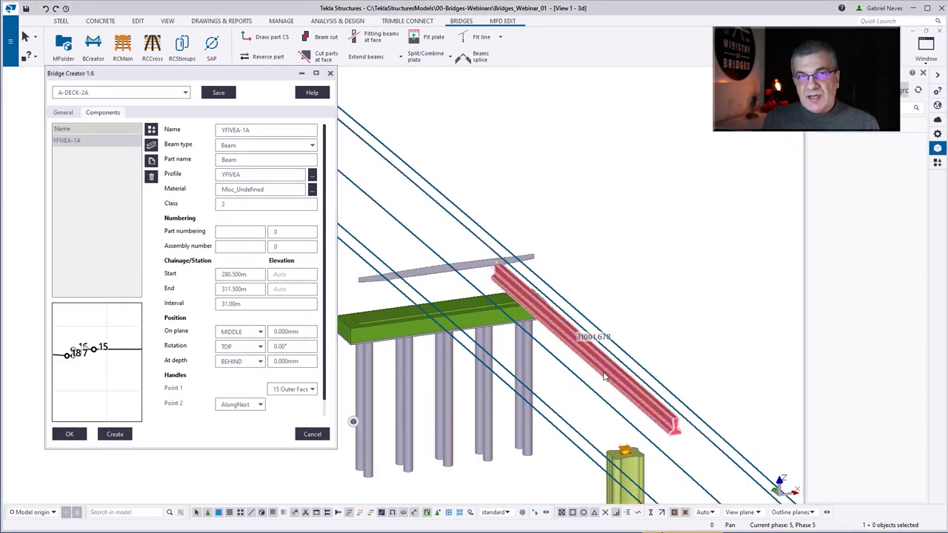
pyautogui.doubleClick(623, 393)
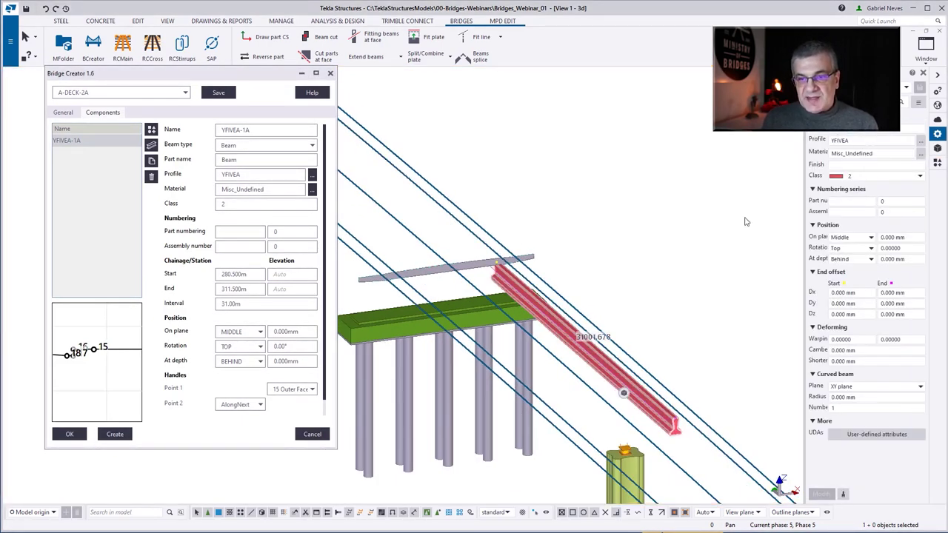
pyautogui.click(652, 229)
pyautogui.doubleClick(493, 267)
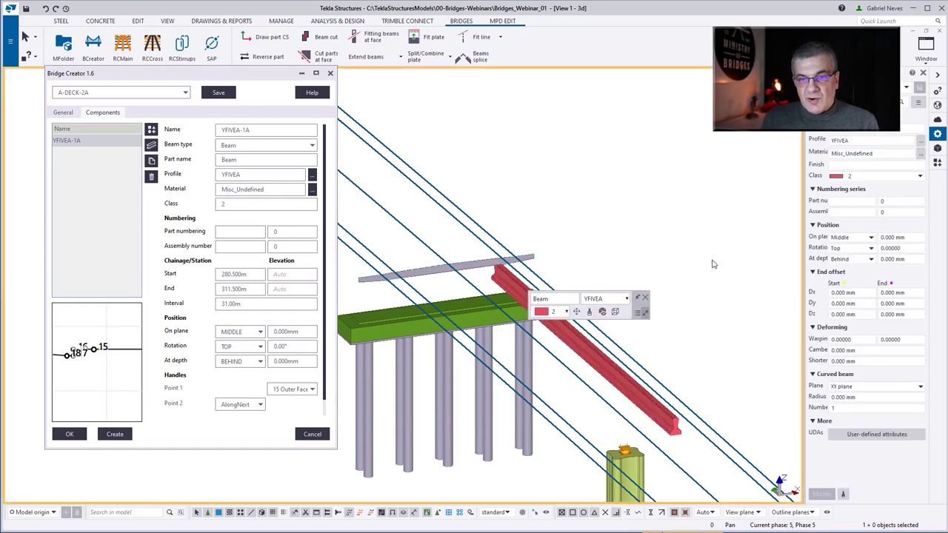
pyautogui.keyDown('ctrl'); pyautogui.moveTo(548, 304); pyautogui.dragTo(637, 333, button='middle'); pyautogui.keyUp('ctrl')
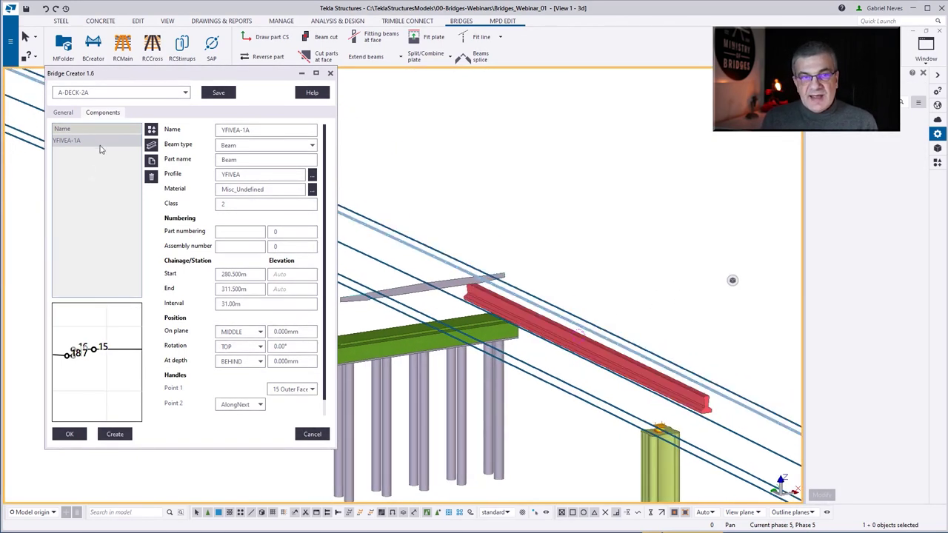
# Step: Copy the YFIVEA-1A beam component four times
pyautogui.click(151, 162)
pyautogui.click(151, 161)
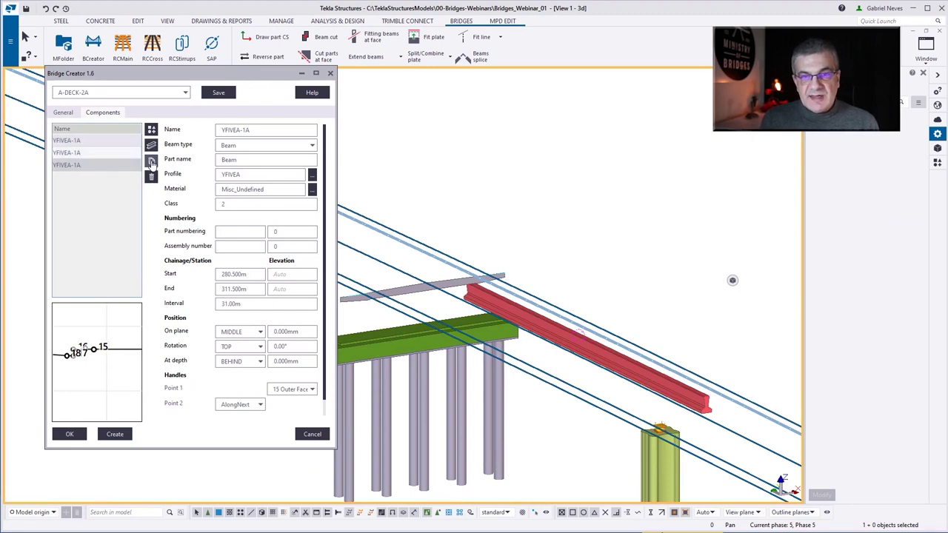
pyautogui.click(151, 162)
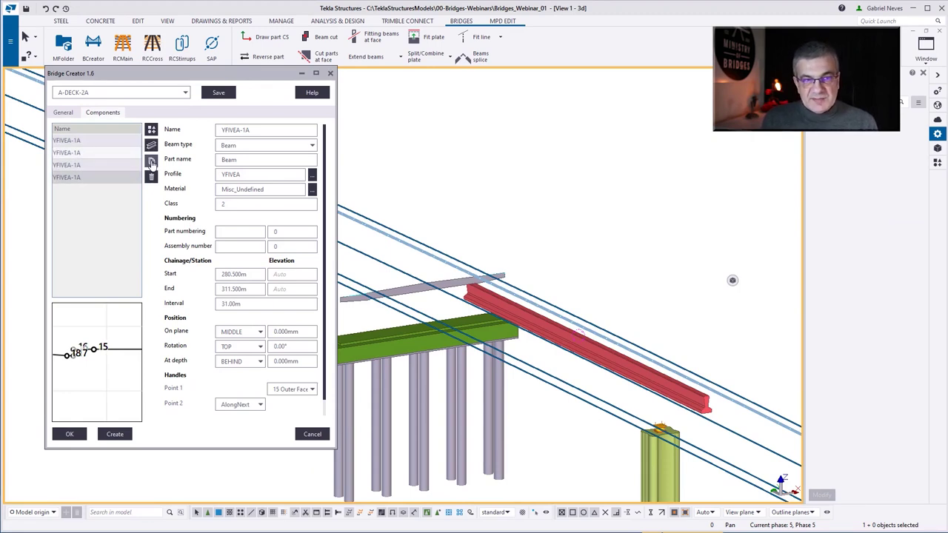
pyautogui.click(151, 161)
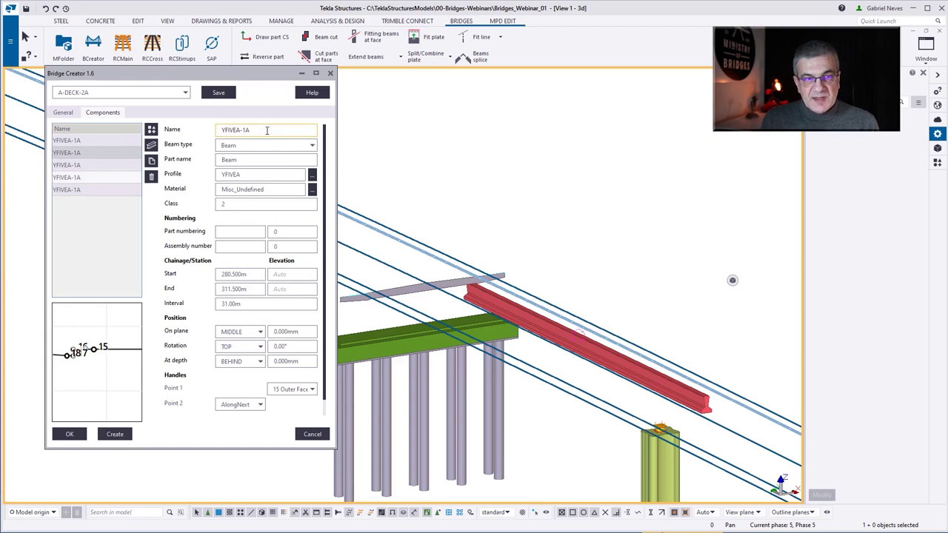
# Step: Rename the four copied beam components as YFIVEA-1B, YFIVEA-1C, YFIVEA-1D and YFIVEA-1E
pyautogui.press('Return')
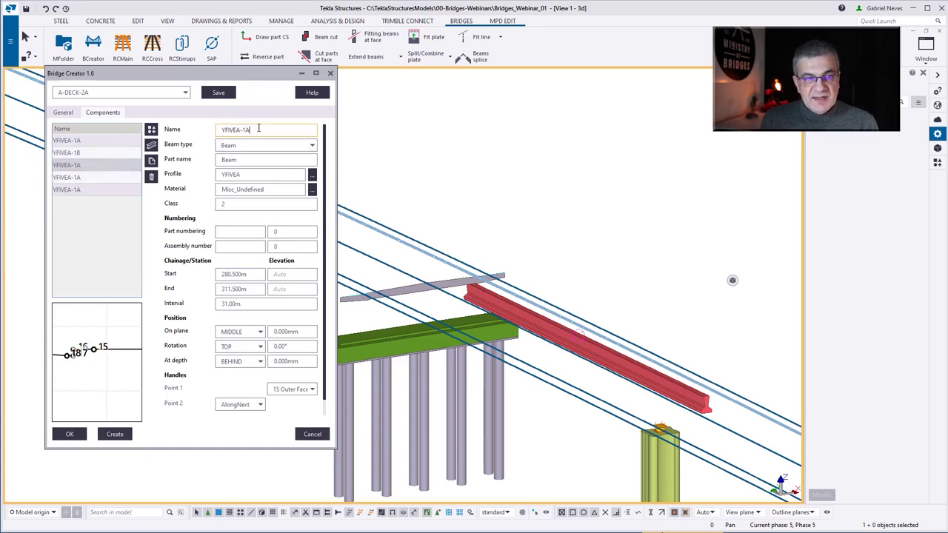
pyautogui.write('C')
pyautogui.click(84, 179)
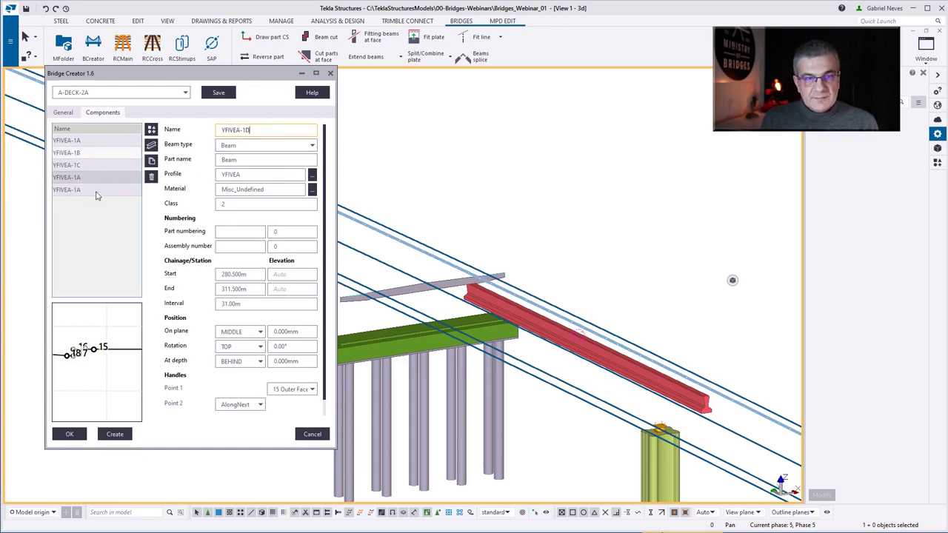
pyautogui.write('D')
pyautogui.click(97, 191)
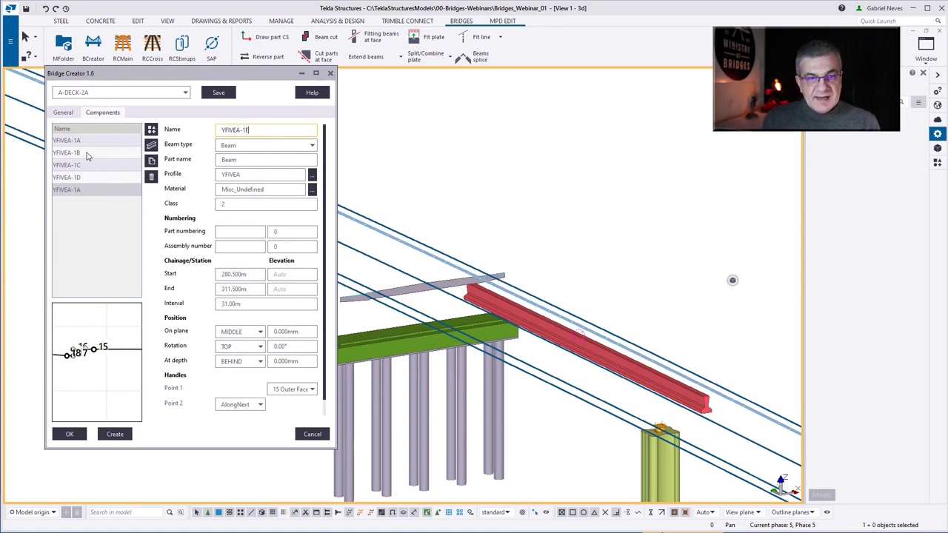
# Step: Set the Point 1 handle to 14 Outer Face for YFIVEA-1B and 13 Outer Face for YFIVEA-1C
pyautogui.click(88, 153)
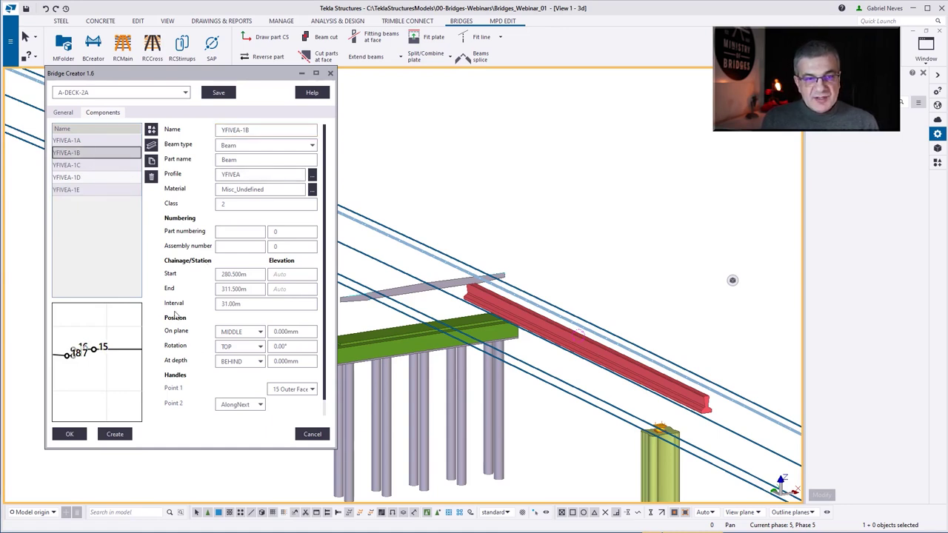
pyautogui.scroll(-1, 182, 320)
pyautogui.click(294, 372)
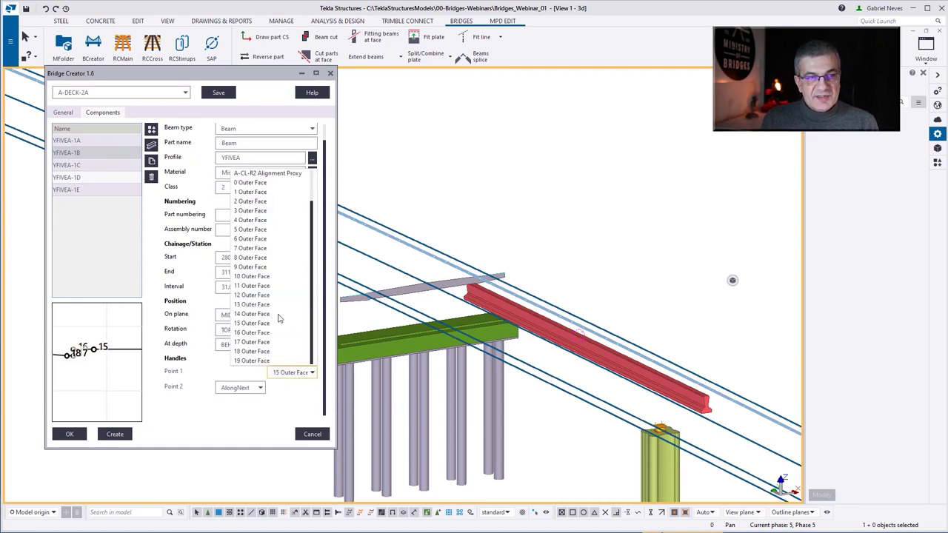
pyautogui.click(280, 321)
pyautogui.click(86, 165)
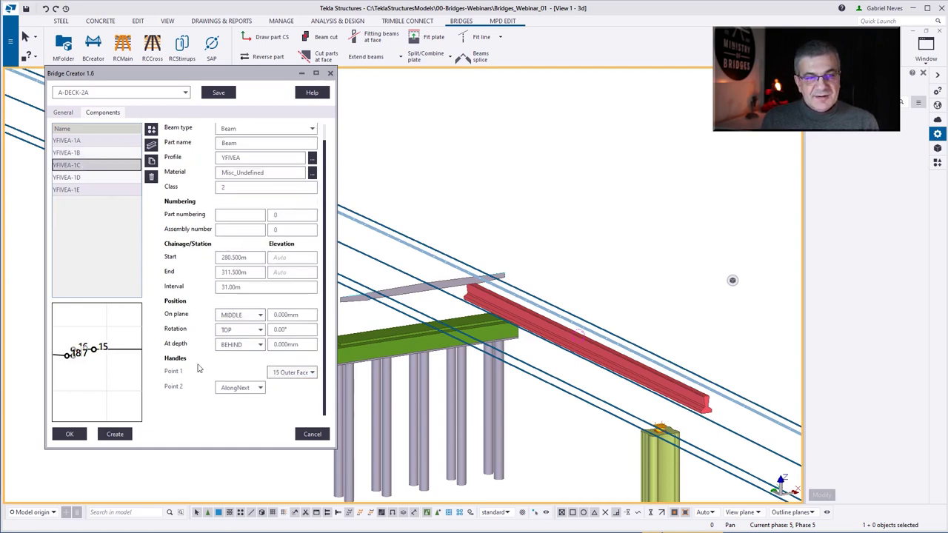
pyautogui.scroll(5, 89, 362)
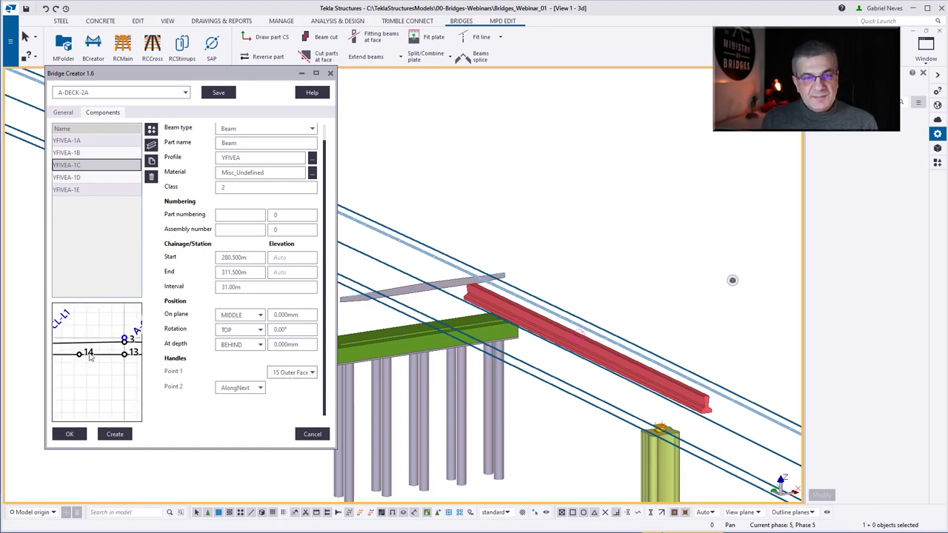
pyautogui.click(296, 373)
pyautogui.click(249, 310)
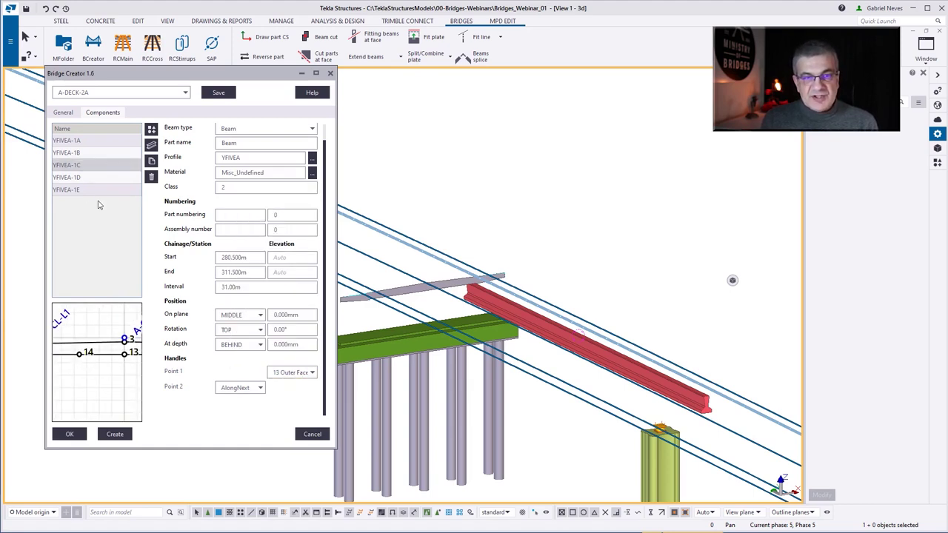
# Step: Set the Point 1 handle to 12 Outer Face for YFIVEA-1D and 11 Outer Face for YFIVEA-1E, and save the settings
pyautogui.click(87, 179)
pyautogui.click(296, 373)
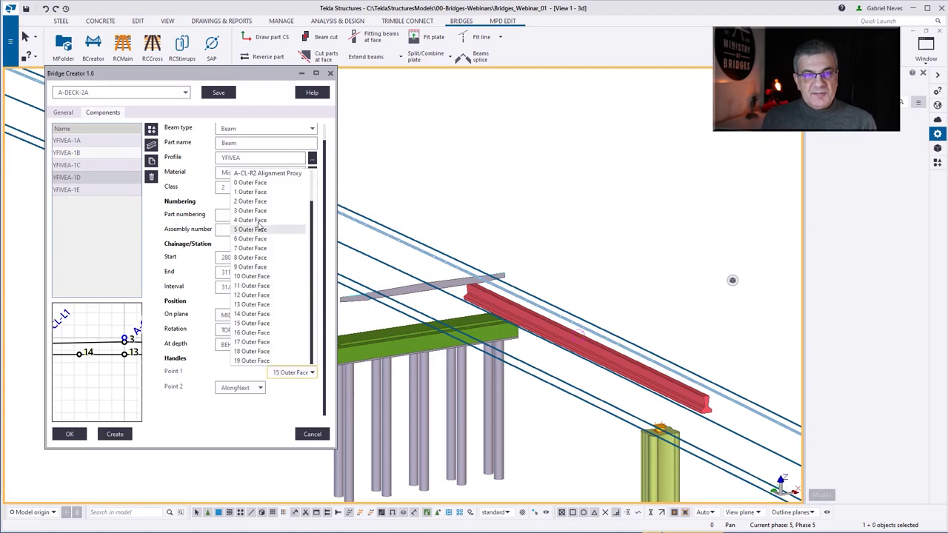
pyautogui.click(250, 295)
pyautogui.scroll(3, 118, 372)
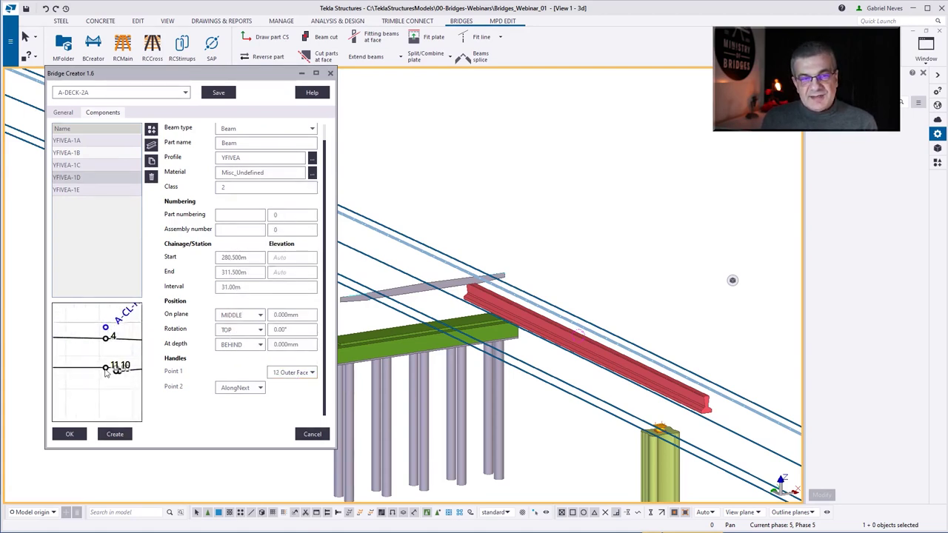
pyautogui.click(93, 191)
pyautogui.click(293, 373)
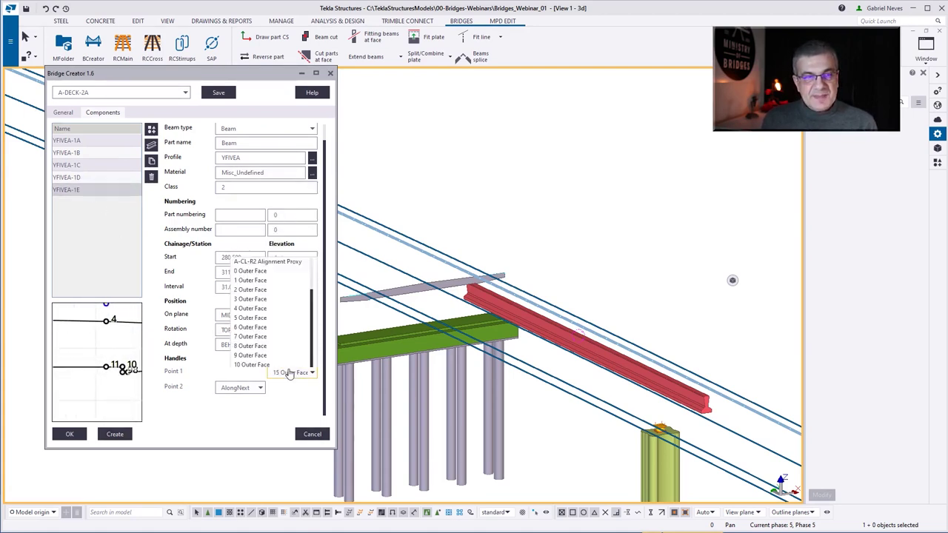
pyautogui.click(256, 288)
pyautogui.click(219, 94)
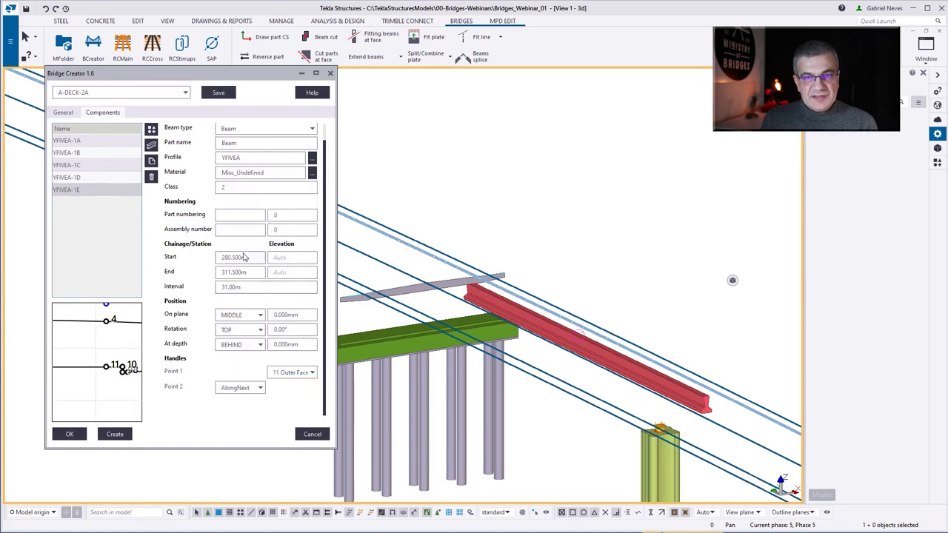
# Step: Generate all five YFIVEA beam components in the model on the existing A-DECK-2A deck item
pyautogui.doubleClick(450, 280)
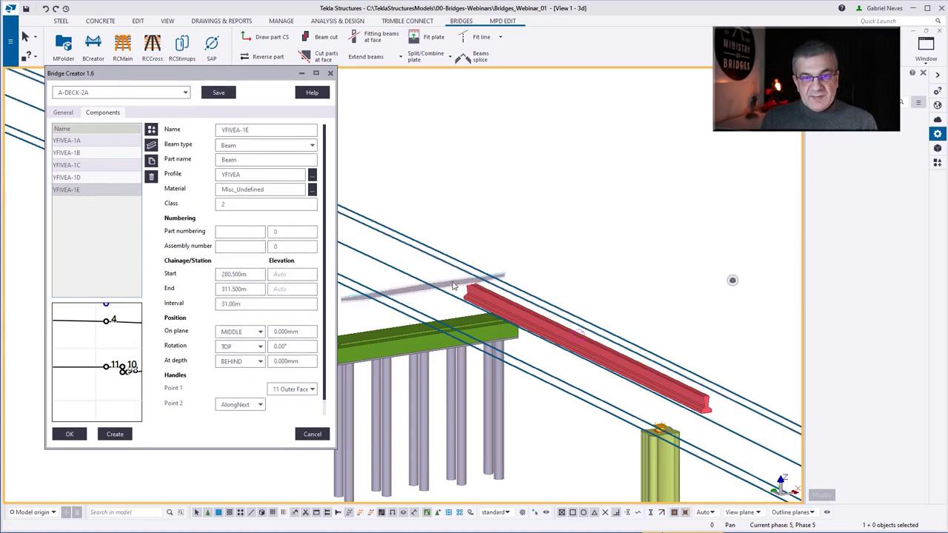
pyautogui.click(115, 436)
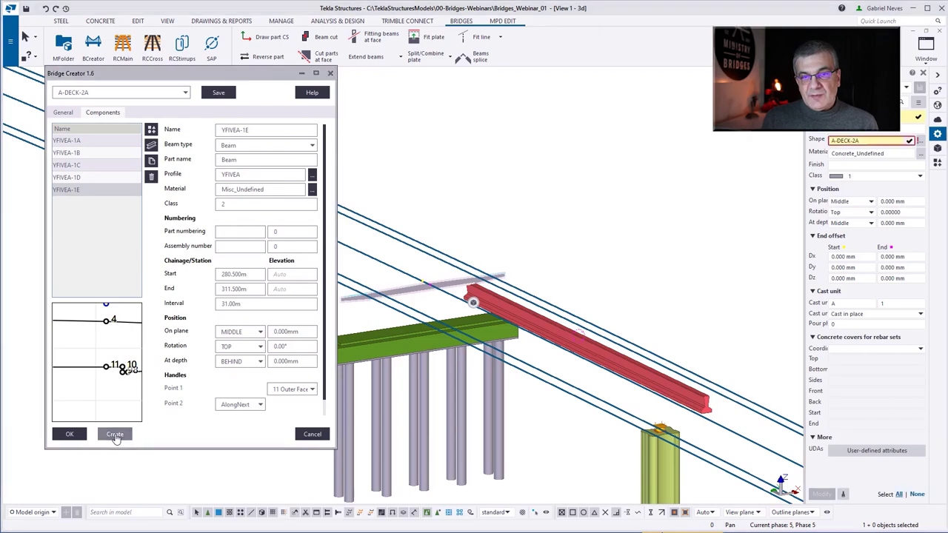
pyautogui.scroll(2, 597, 417)
pyautogui.keyDown('ctrl'); pyautogui.moveTo(597, 416); pyautogui.dragTo(535, 358, button='middle'); pyautogui.keyUp('ctrl')
pyautogui.scroll(-3, 532, 360)
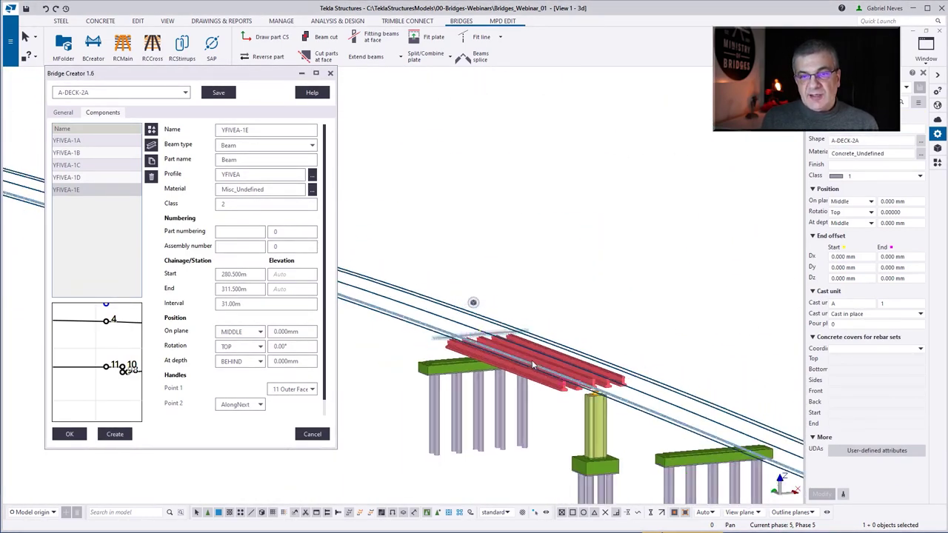
pyautogui.scroll(1, 522, 357)
pyautogui.scroll(1, 522, 357)
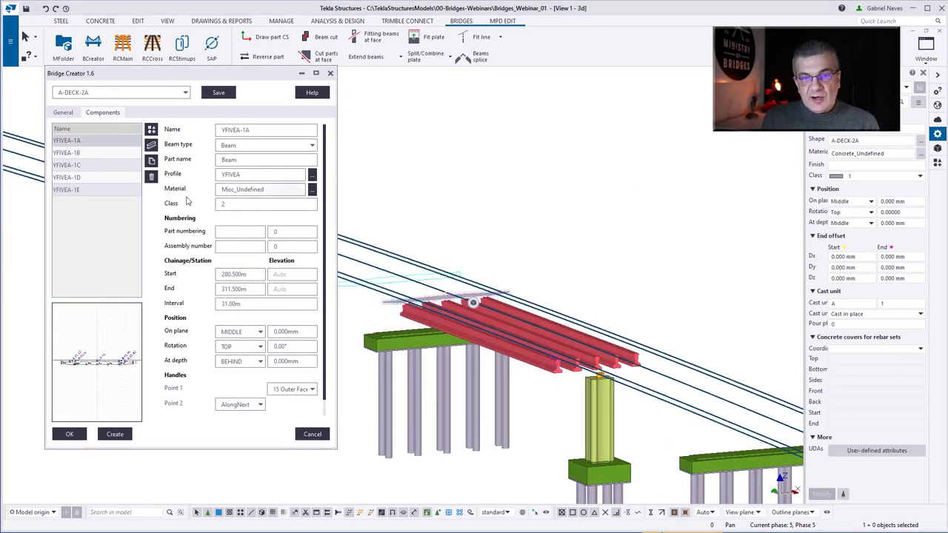
# Step: Add a new beam component using the D profile from the circular sections
pyautogui.click(134, 140)
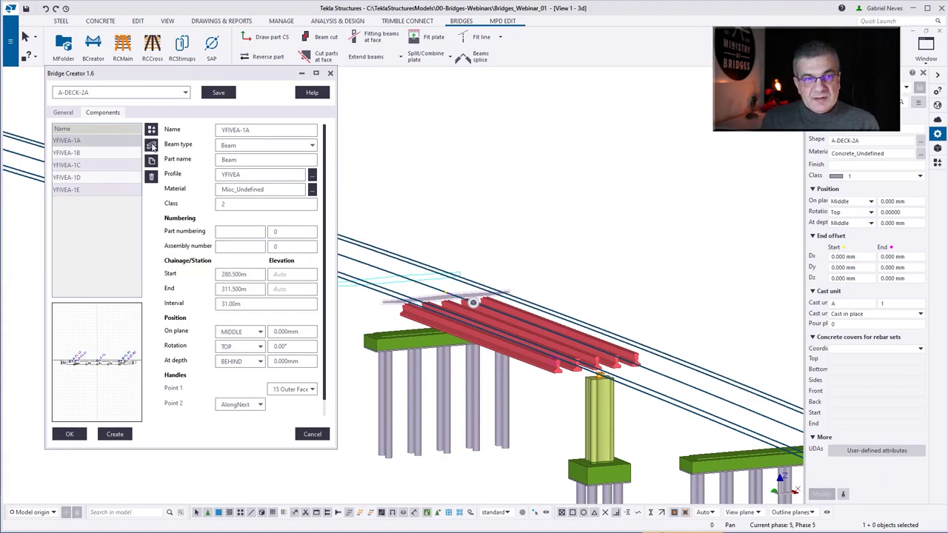
pyautogui.click(311, 174)
pyautogui.click(103, 164)
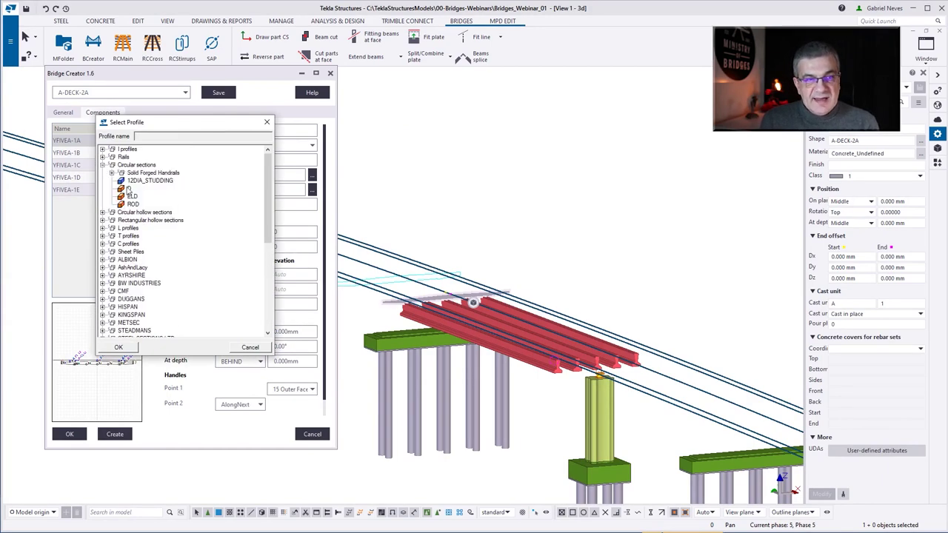
pyautogui.click(129, 189)
pyautogui.click(119, 348)
pyautogui.click(151, 130)
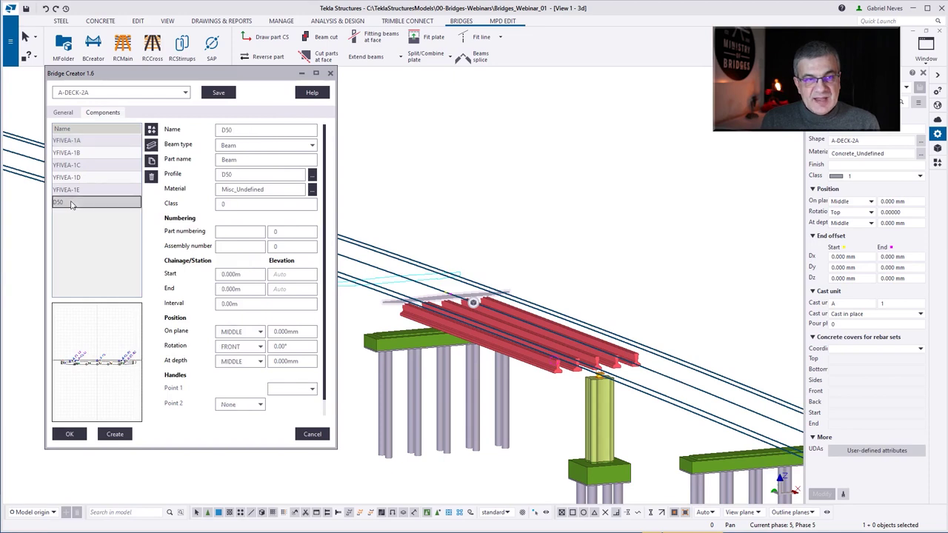
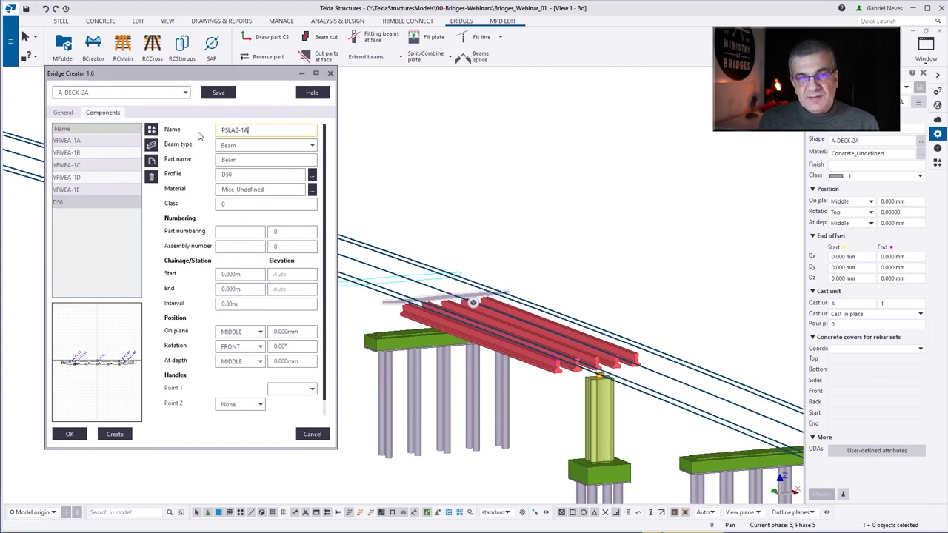
# Step: Name the new component PSLAB-1A and set its profile to 1487*50 and its class to 13
pyautogui.doubleClick(240, 174)
pyautogui.write('1487*50')
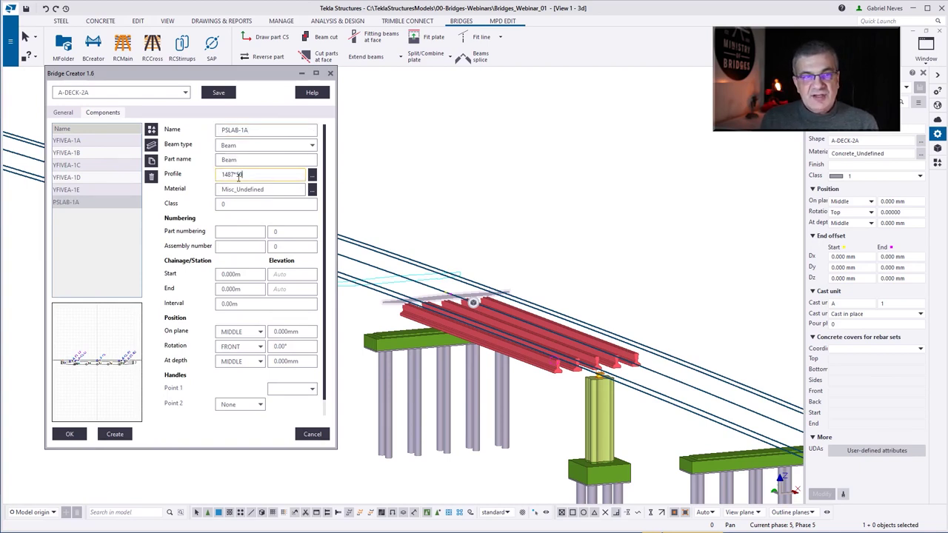
pyautogui.press('Tab')
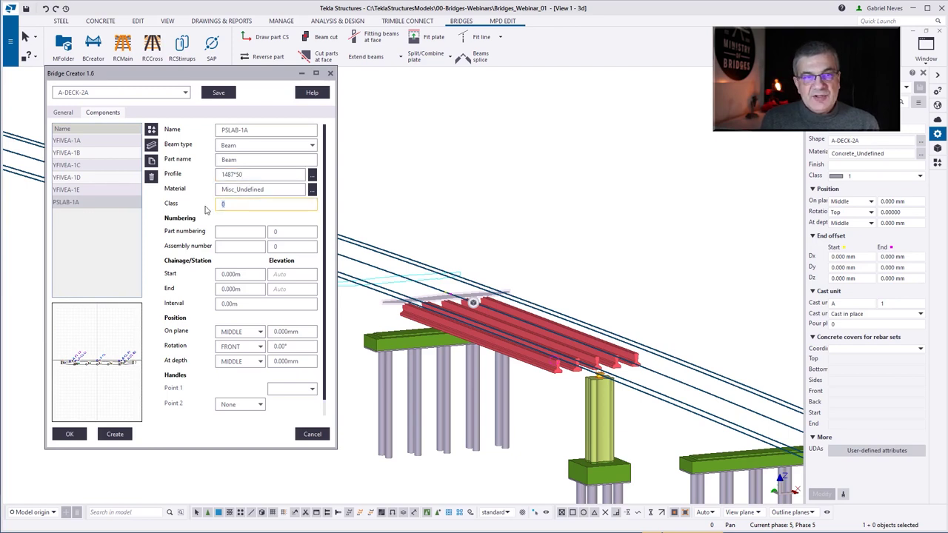
# Step: Set PSLAB-1A's chainage to start at 281 m and end at 311 m, with a 30 m interval
pyautogui.click(237, 274)
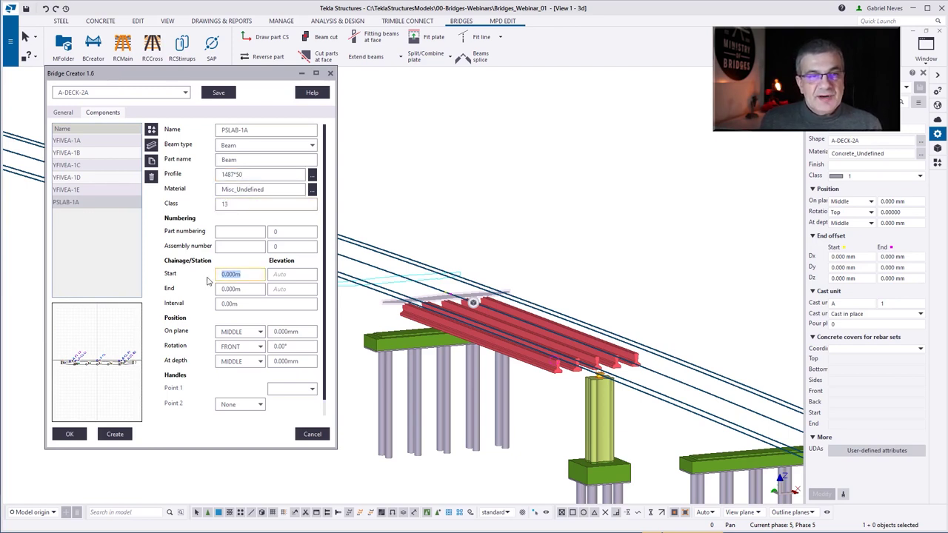
pyautogui.write('281')
pyautogui.press('Tab')
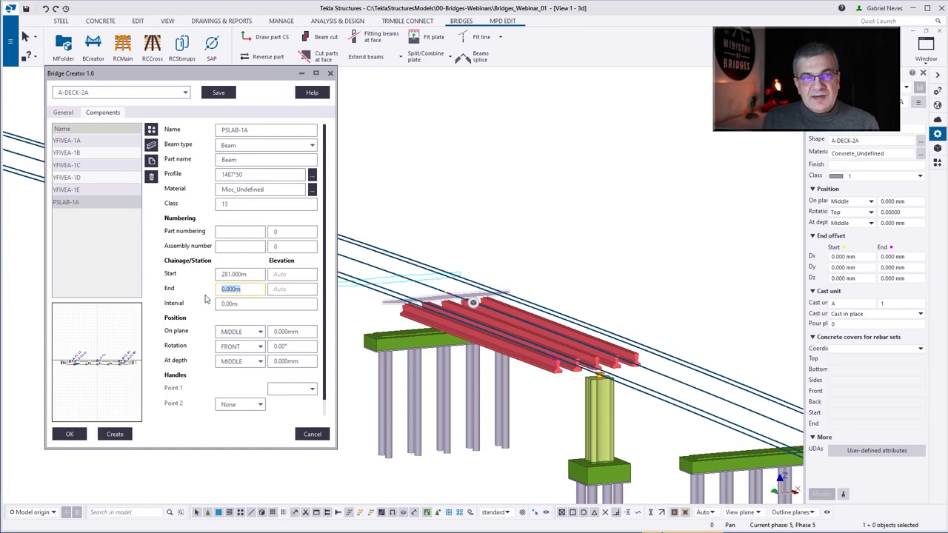
pyautogui.write('311')
pyautogui.press('Tab')
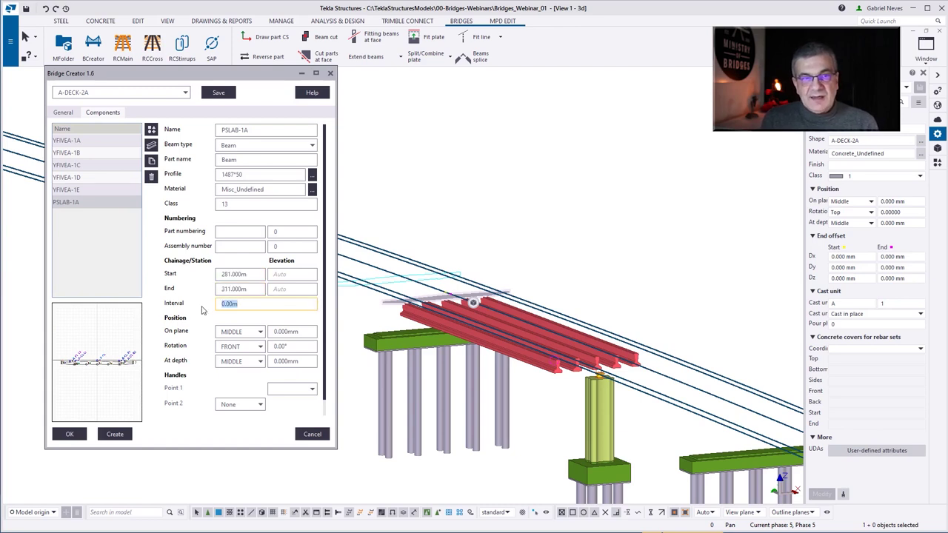
pyautogui.write('30')
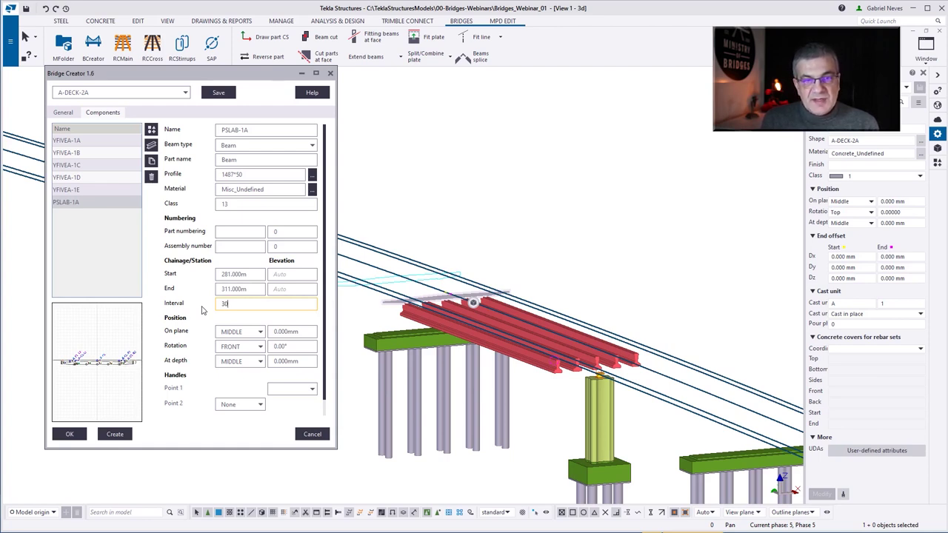
# Step: Position PSLAB-1A on plane RIGHT with a 156.5 mm offset and at depth BEHIND
pyautogui.click(241, 334)
pyautogui.click(237, 361)
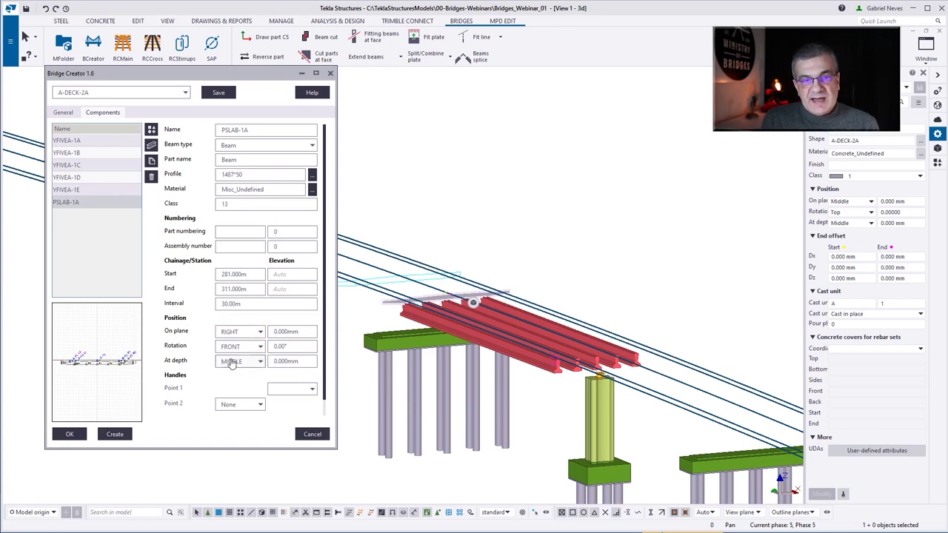
pyautogui.press('Tab')
pyautogui.write('1')
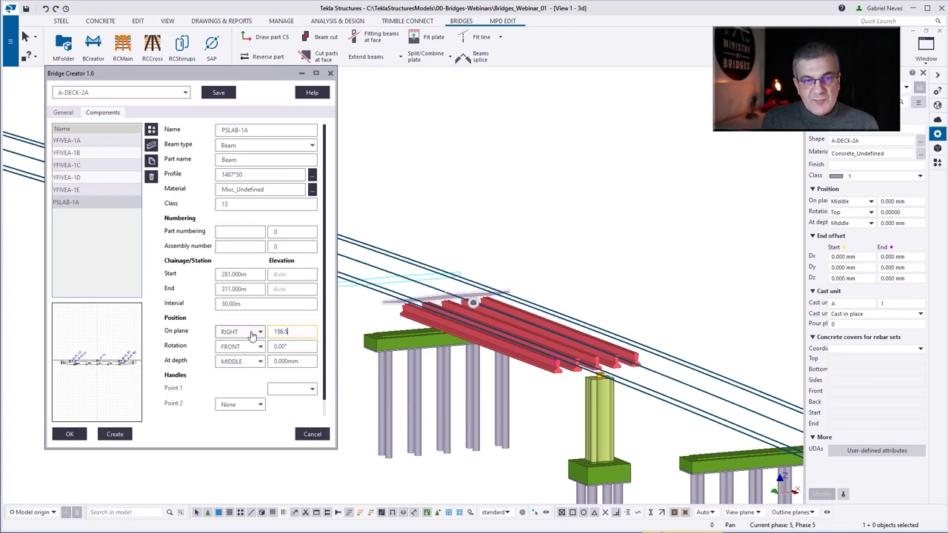
pyautogui.click(237, 361)
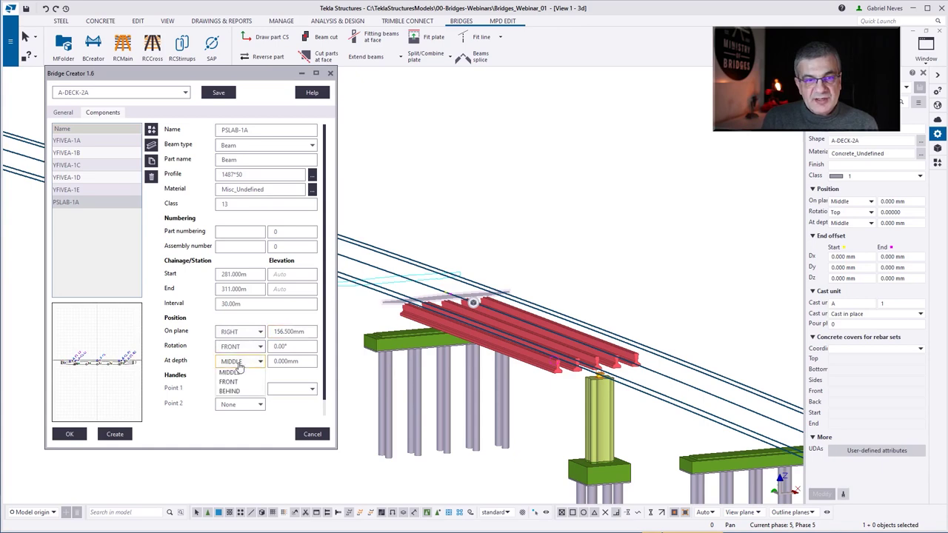
pyautogui.click(231, 394)
# Step: Set PSLAB-1A's Point 1 handle to 15 Outer Face and its Point 2 handle to AlongNext
pyautogui.click(292, 392)
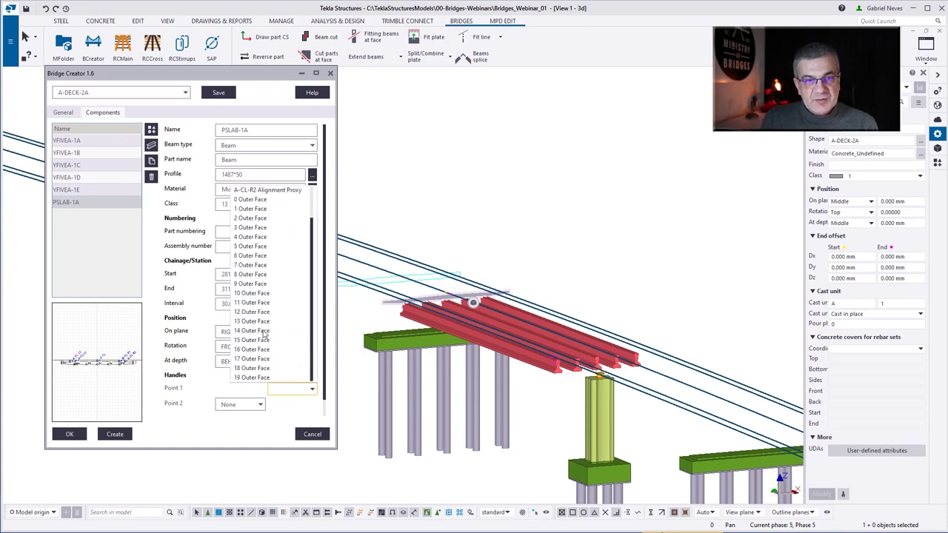
pyautogui.click(263, 348)
pyautogui.moveTo(337, 290); pyautogui.dragTo(683, 290)
pyautogui.scroll(4, 129, 367)
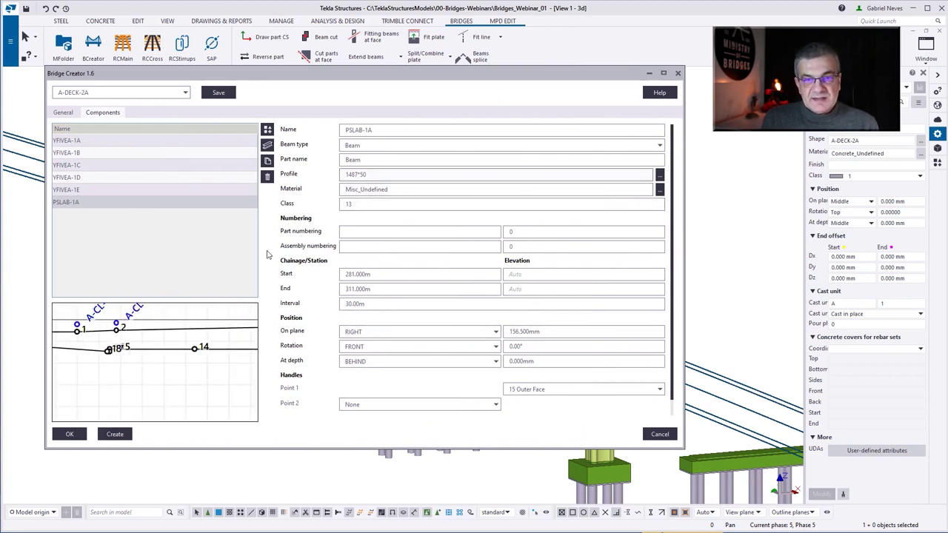
pyautogui.scroll(-5, 151, 349)
pyautogui.moveTo(685, 247); pyautogui.dragTo(386, 263)
pyautogui.click(270, 404)
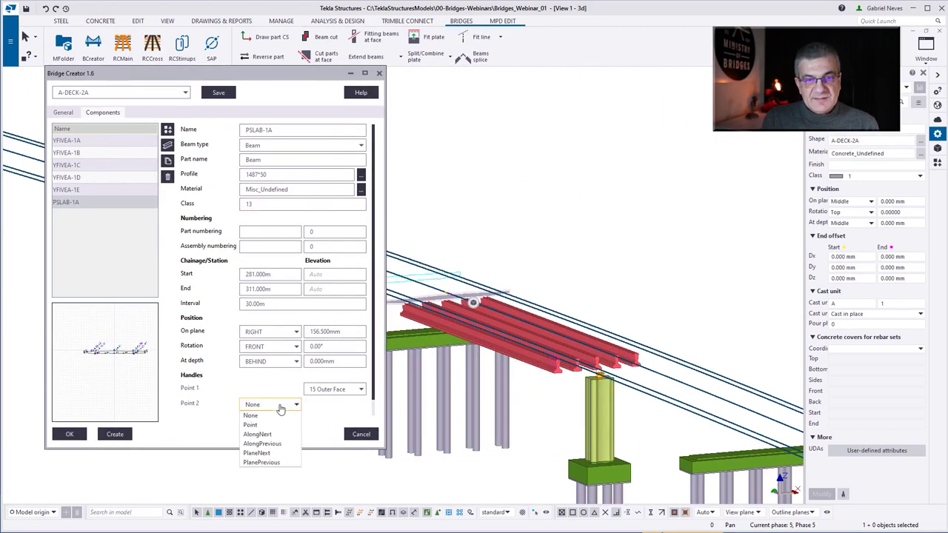
pyautogui.click(268, 441)
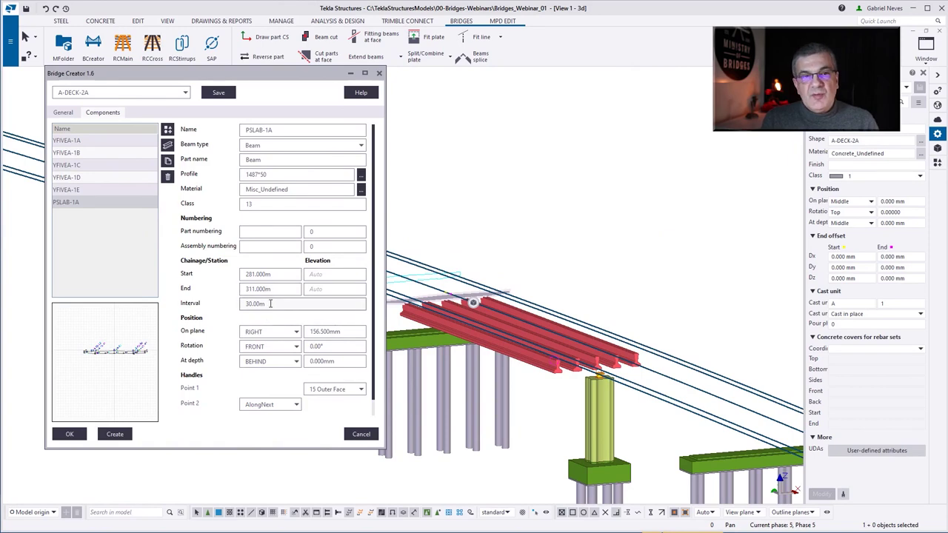
# Step: Create the PSLAB-1A slab in the model and inspect how it sits between the outer two beams
pyautogui.click(115, 435)
pyautogui.scroll(3, 622, 363)
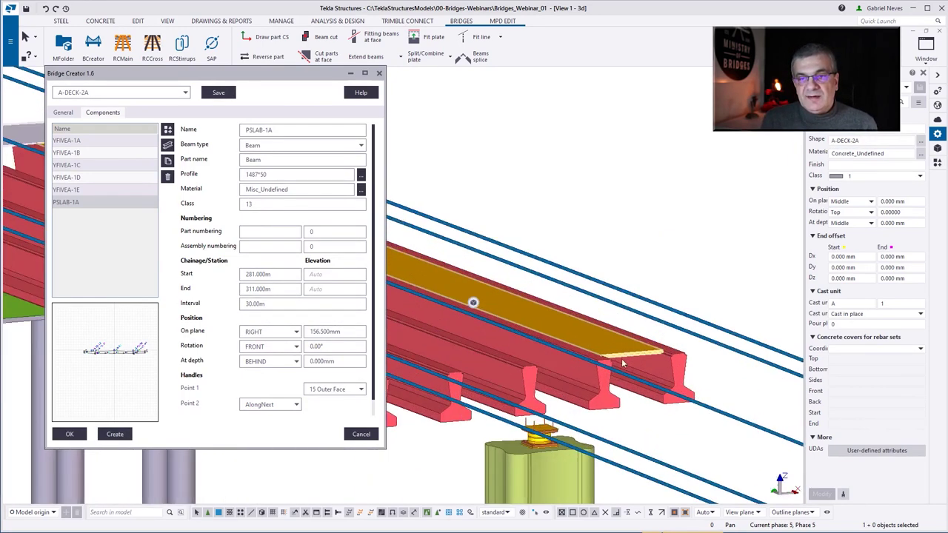
pyautogui.scroll(5, 622, 363)
pyautogui.scroll(-3, 597, 363)
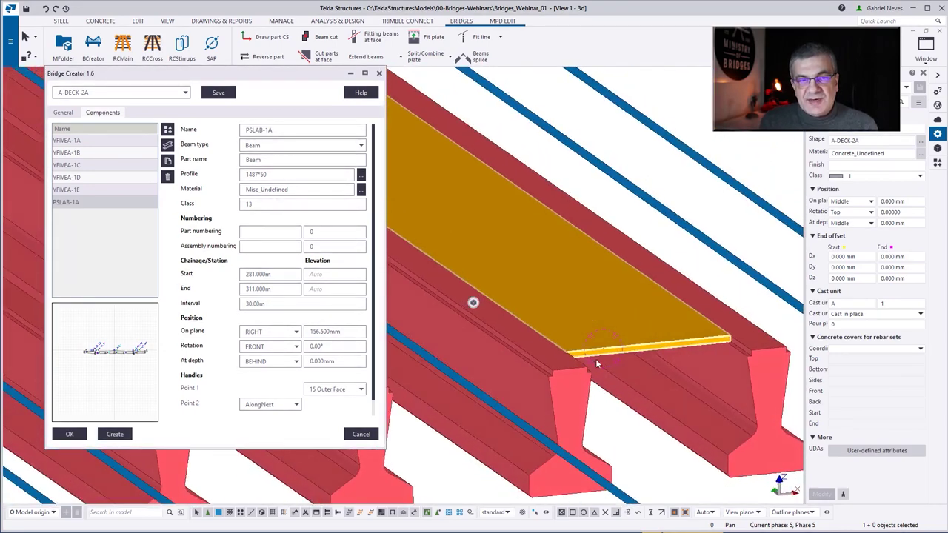
pyautogui.scroll(-5, 597, 363)
pyautogui.scroll(2, 557, 302)
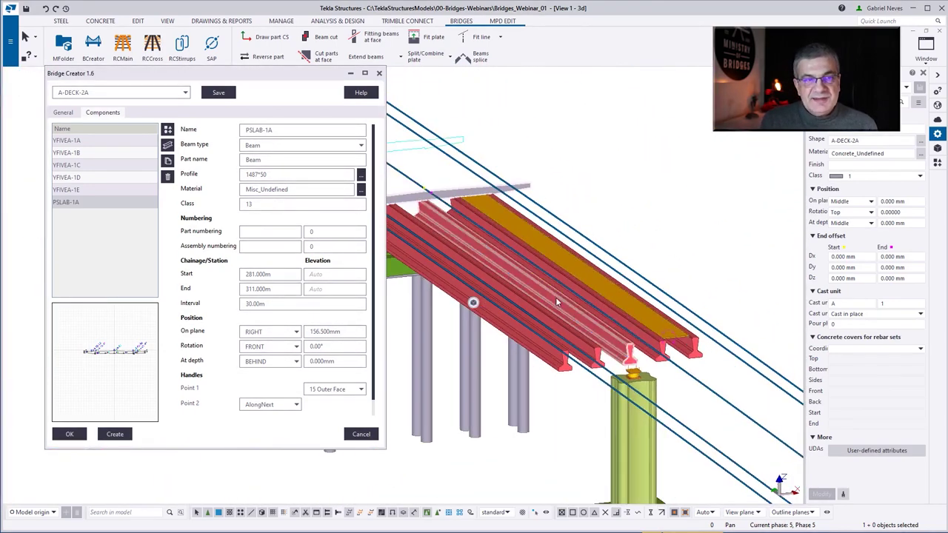
# Step: Copy the PSLAB-1A component three times
pyautogui.click(110, 203)
pyautogui.click(168, 161)
pyautogui.click(168, 161)
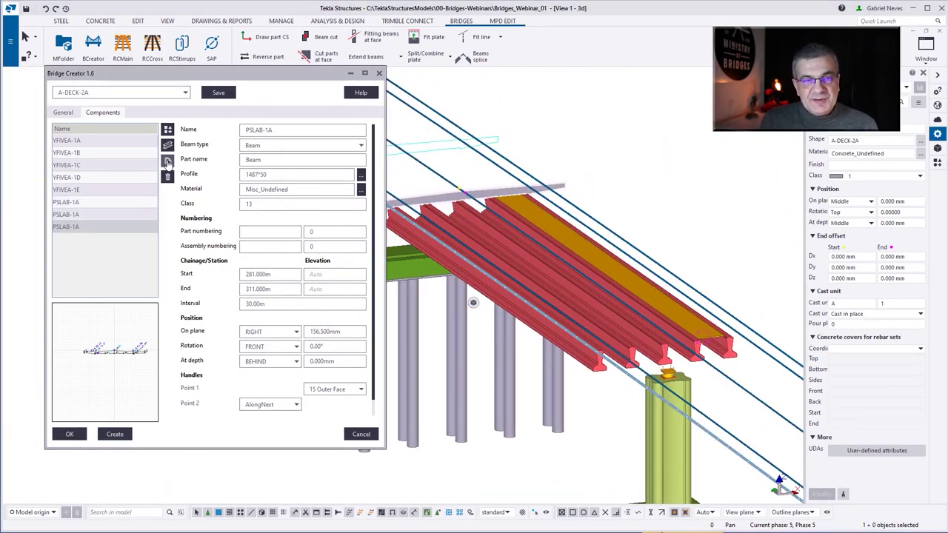
pyautogui.click(168, 161)
# Step: Rename the three copied slab components as PSLAB-1B, PSLAB-1C and PSLAB-1D
pyautogui.click(92, 214)
pyautogui.click(291, 131)
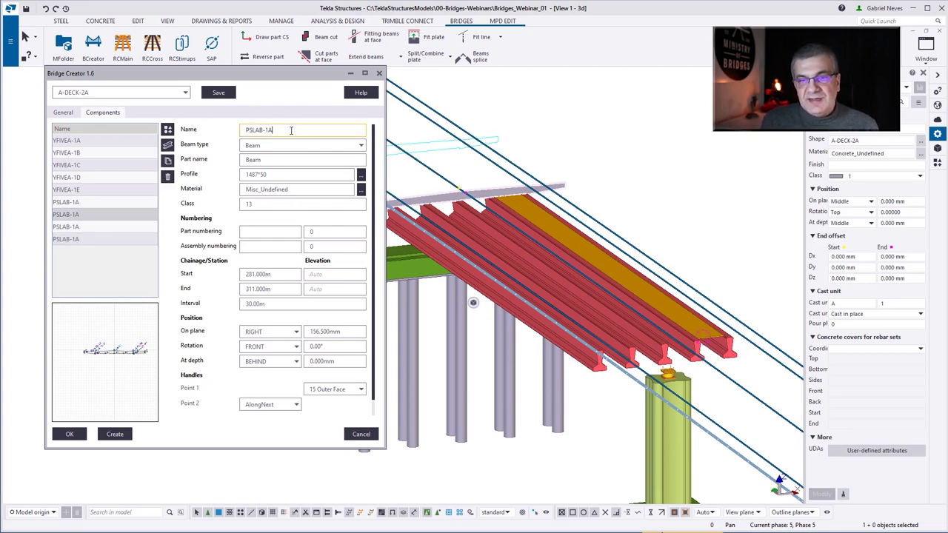
pyautogui.write('B')
pyautogui.click(122, 228)
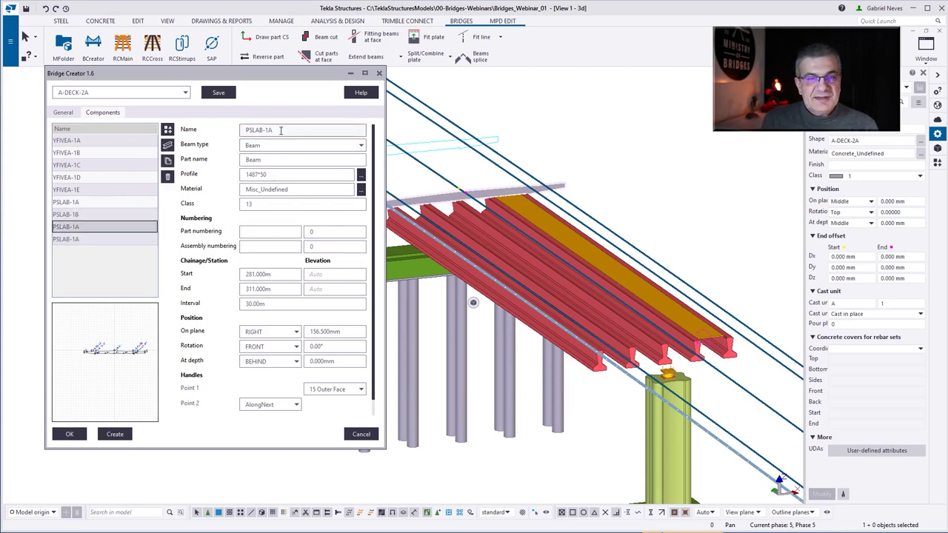
pyautogui.write('C')
pyautogui.click(118, 236)
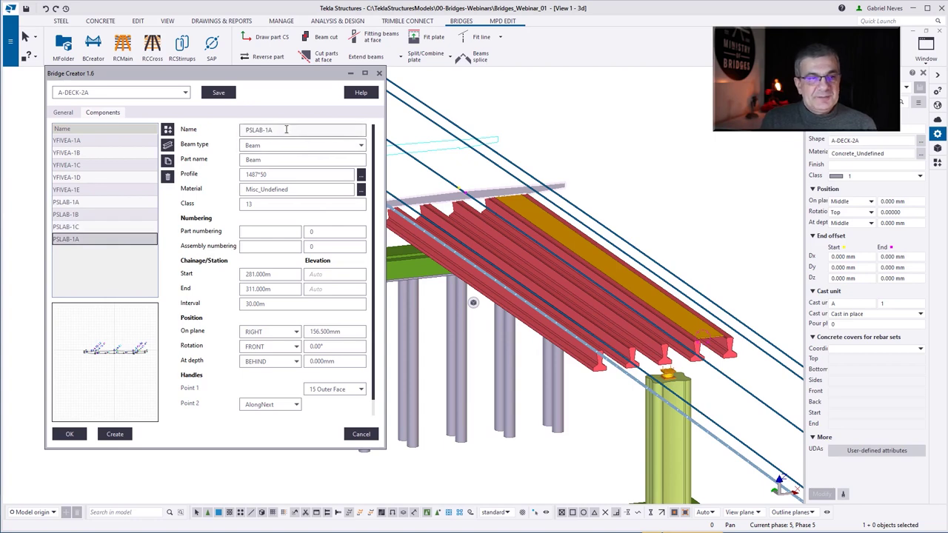
pyautogui.click(286, 129)
pyautogui.press('BackSpace')
pyautogui.write('D')
# Step: Set the Point 1 handles of PSLAB-1B, PSLAB-1C and PSLAB-1D to 14, 13 and 12 Outer Face, and create the slabs
pyautogui.click(94, 214)
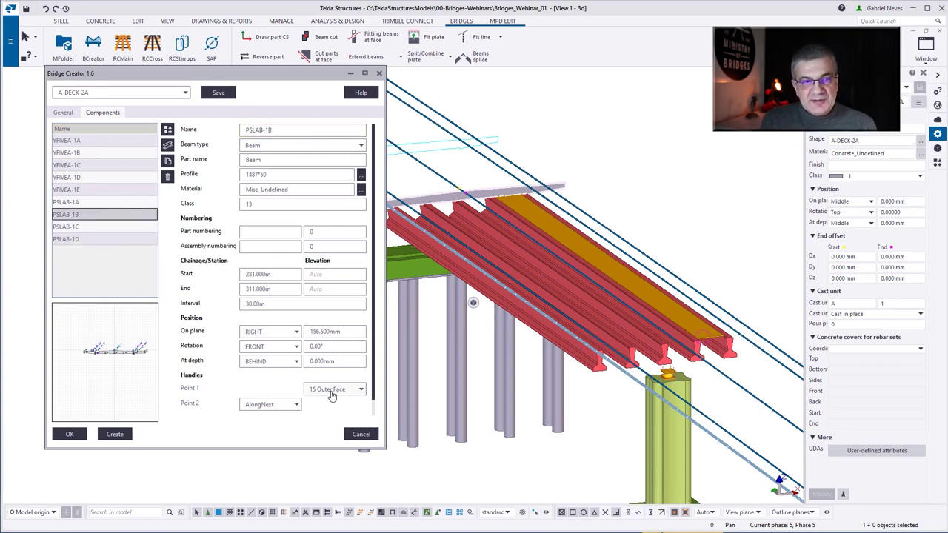
pyautogui.click(333, 396)
pyautogui.click(335, 392)
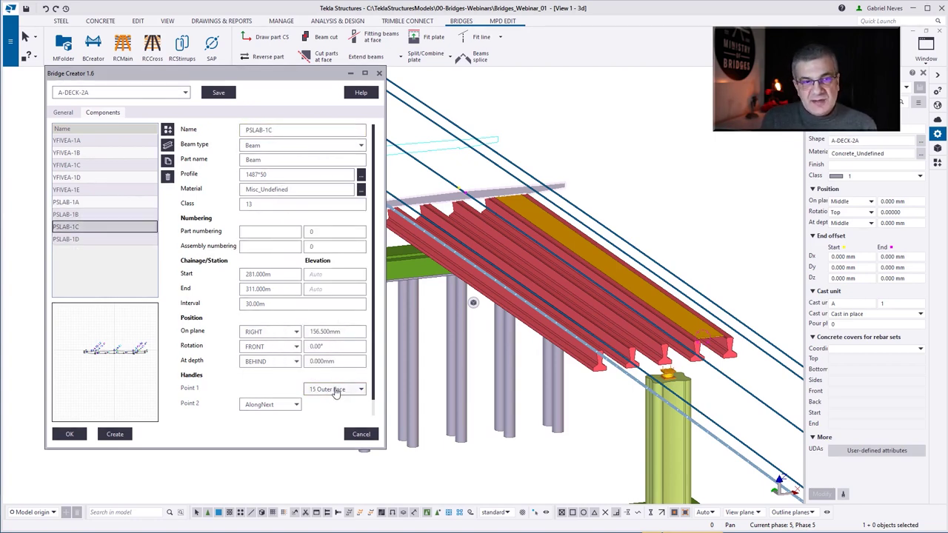
pyautogui.click(335, 393)
pyautogui.click(332, 393)
pyautogui.click(326, 394)
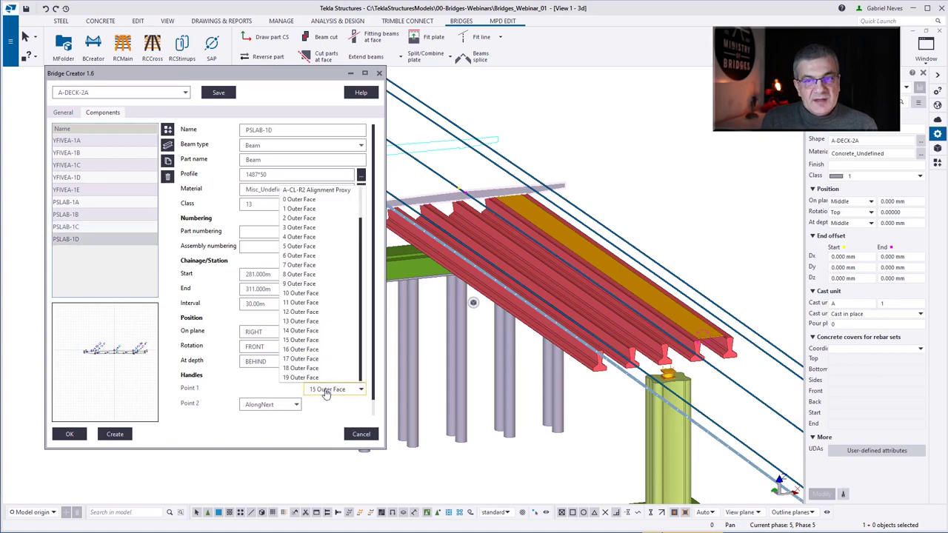
pyautogui.click(301, 312)
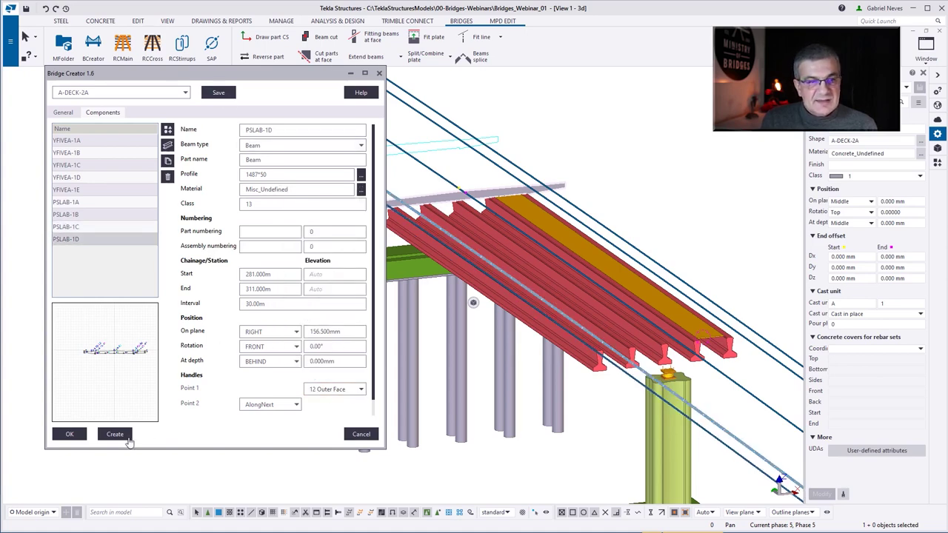
pyautogui.click(118, 437)
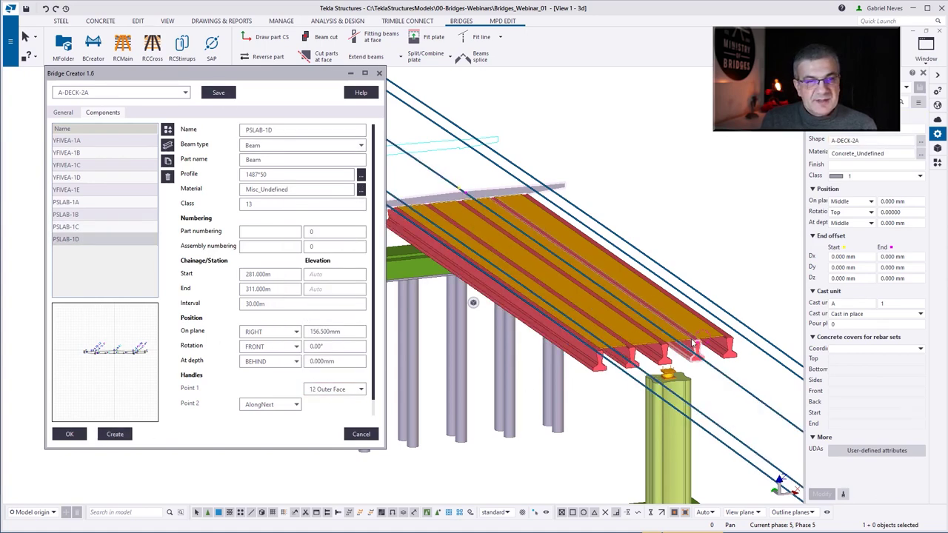
# Step: Set the A-DECK-2A deck's end chainage to 311 m and recreate the deck over the beams and slabs
pyautogui.click(63, 112)
pyautogui.moveTo(249, 398); pyautogui.dragTo(212, 404)
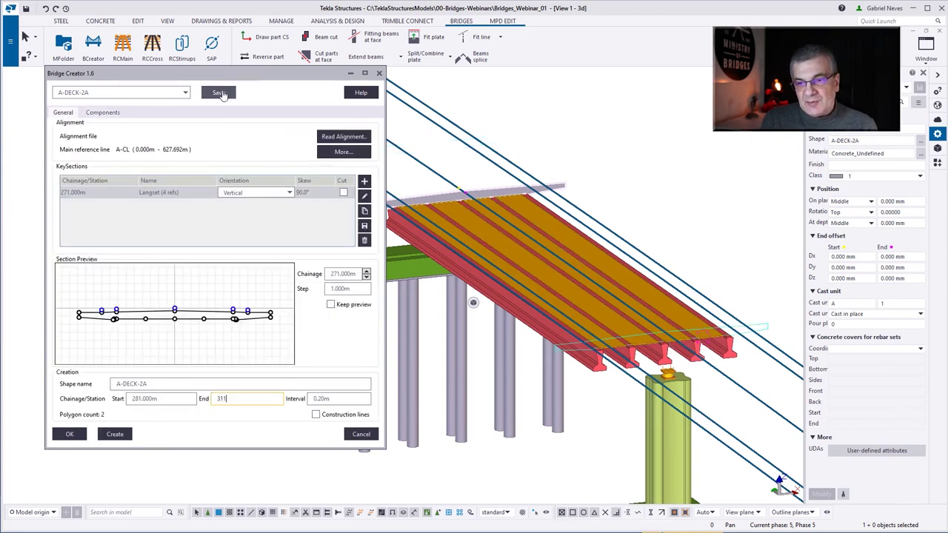
pyautogui.click(116, 435)
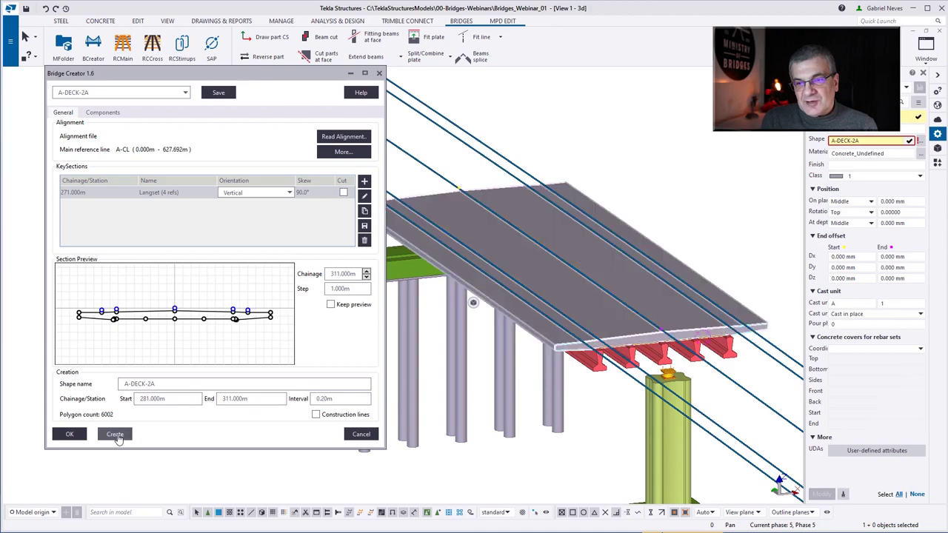
# Step: Load the A-DECK-2B settings and set the deck's start chainage to 343 m
pyautogui.keyDown('ctrl'); pyautogui.moveTo(626, 337); pyautogui.dragTo(555, 386, button='middle'); pyautogui.keyUp('ctrl')
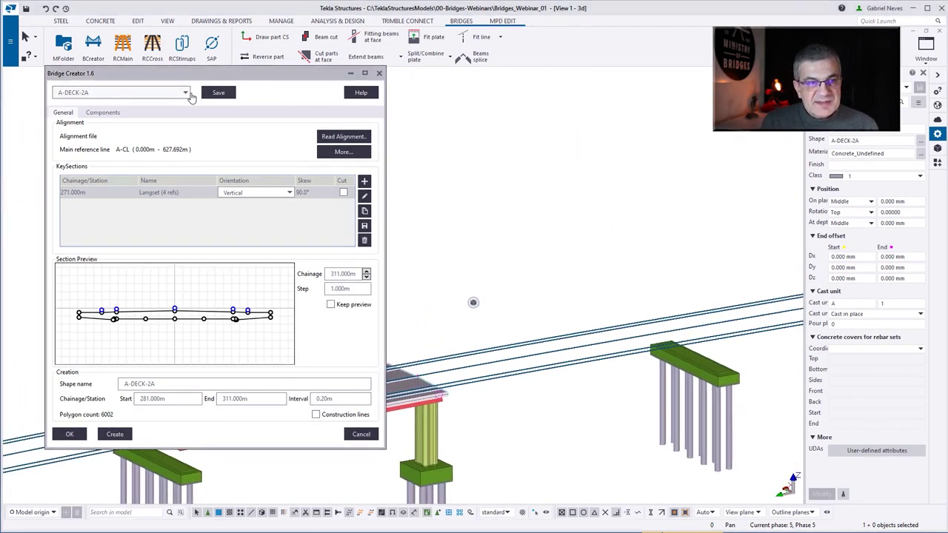
pyautogui.click(64, 113)
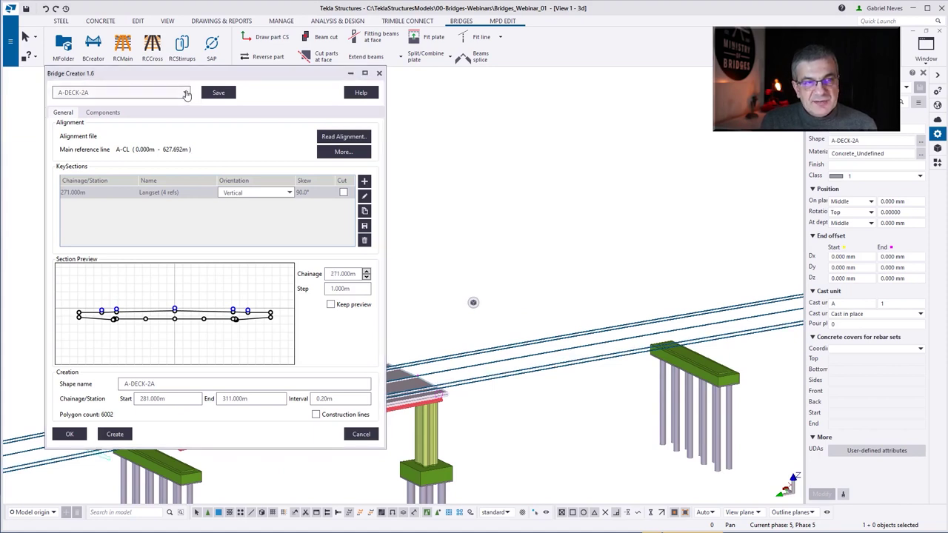
pyautogui.click(186, 94)
pyautogui.click(126, 114)
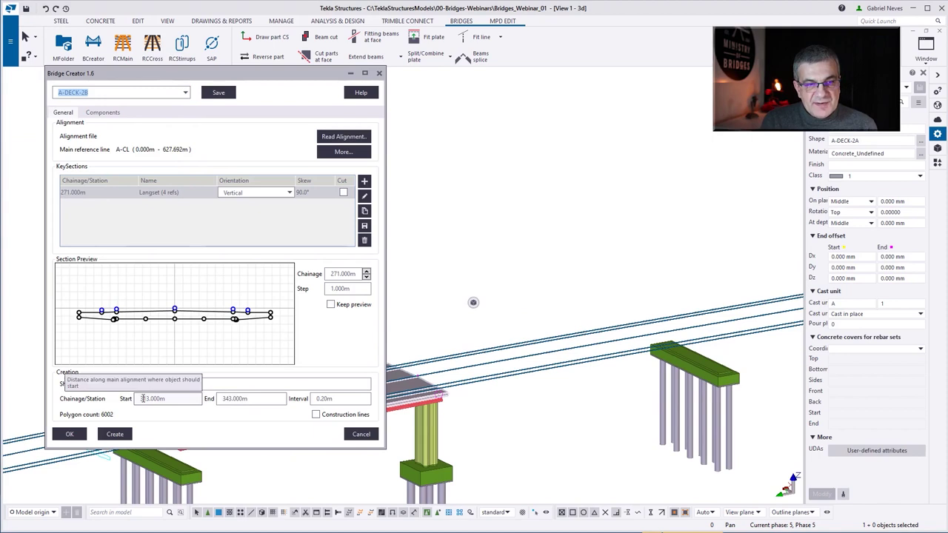
pyautogui.click(143, 399)
pyautogui.press('Return')
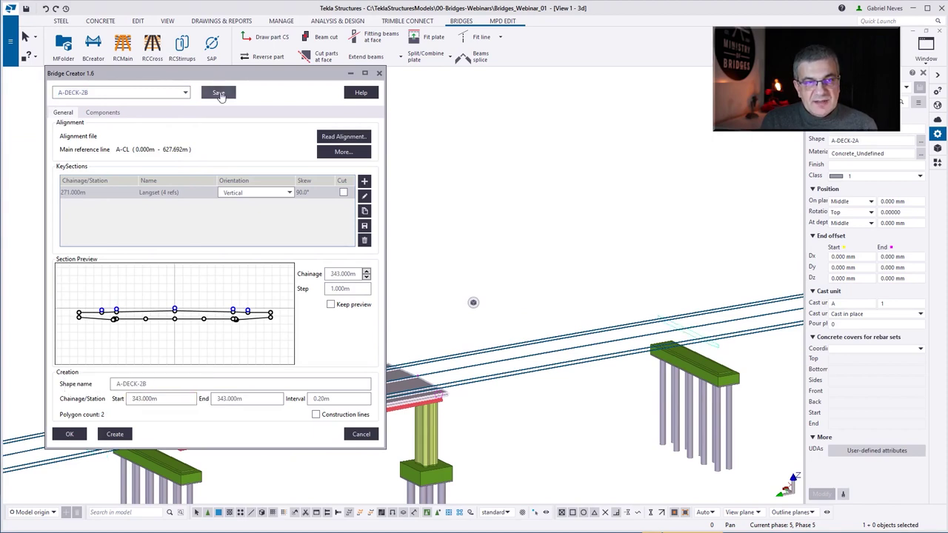
# Step: Review the A-DECK-2B beam and slab components, checking their profiles, chainages, positions and Point 1 handles
pyautogui.click(103, 113)
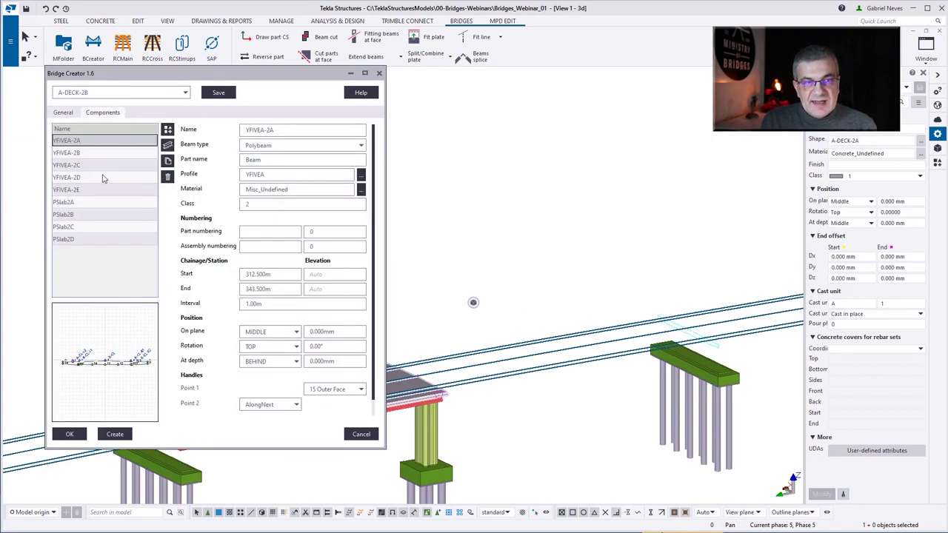
pyautogui.click(89, 154)
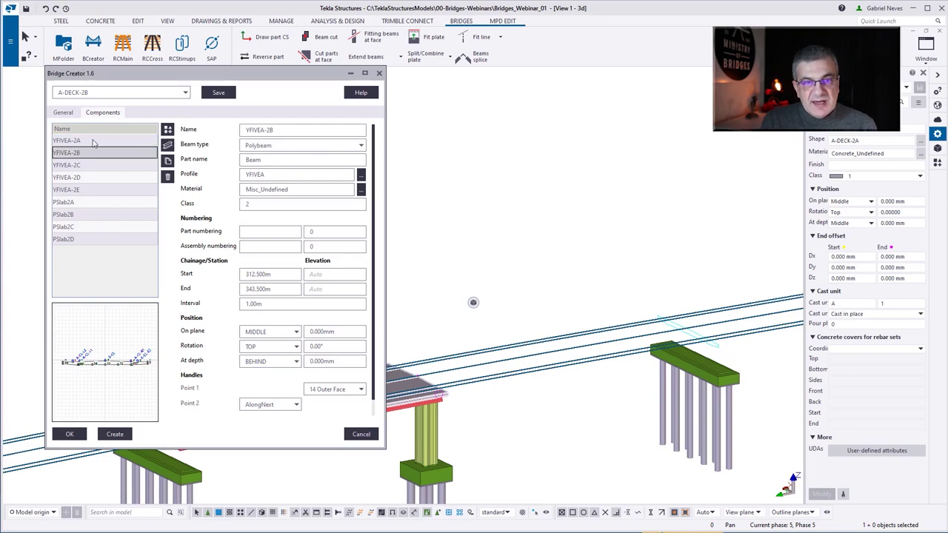
pyautogui.click(93, 142)
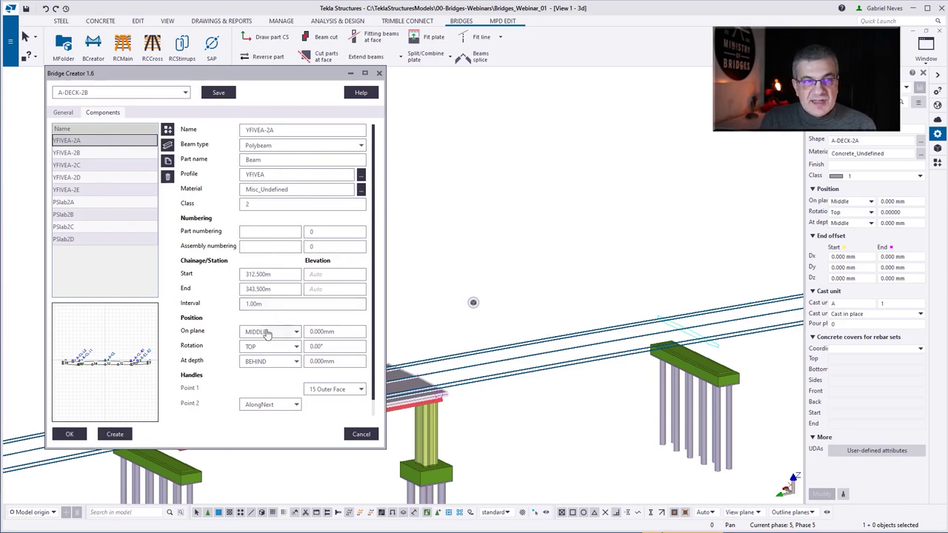
pyautogui.click(92, 152)
pyautogui.click(89, 165)
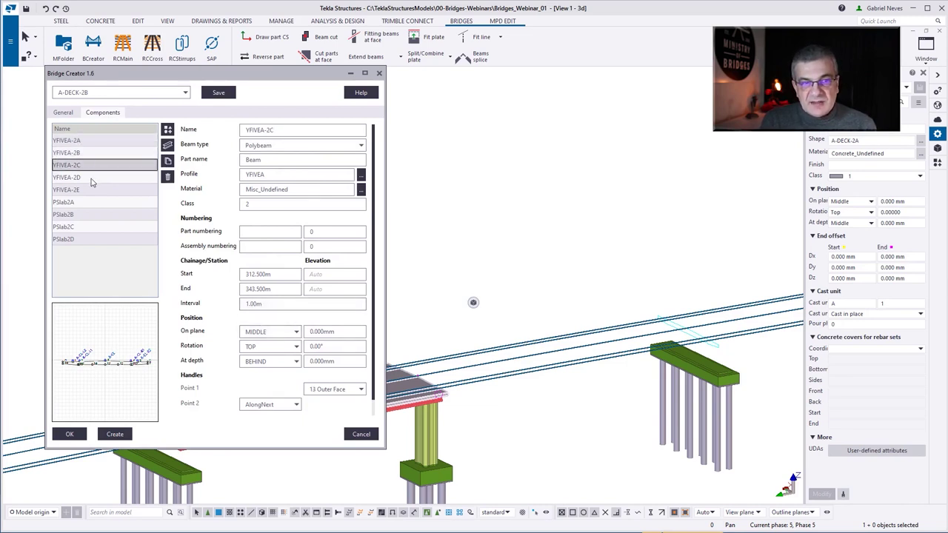
pyautogui.click(89, 177)
pyautogui.click(86, 190)
pyautogui.click(83, 202)
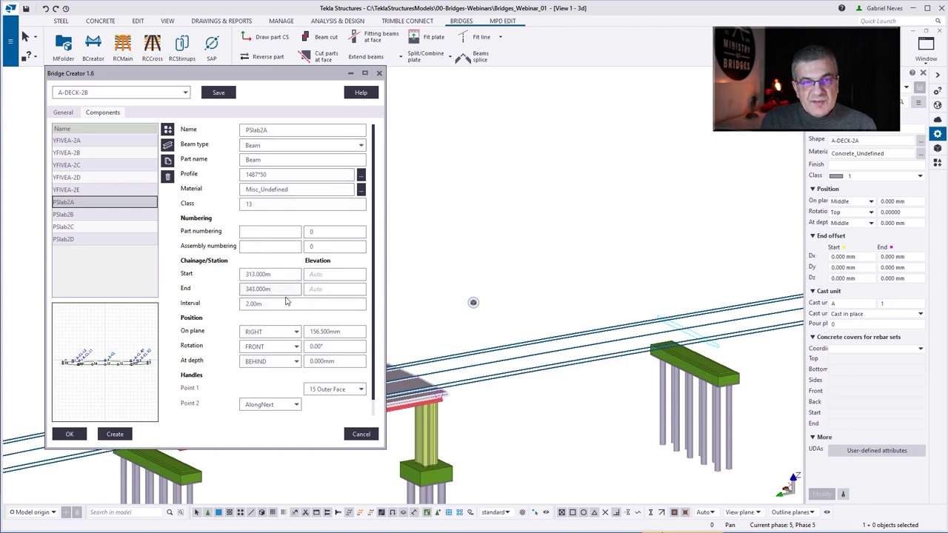
pyautogui.click(85, 178)
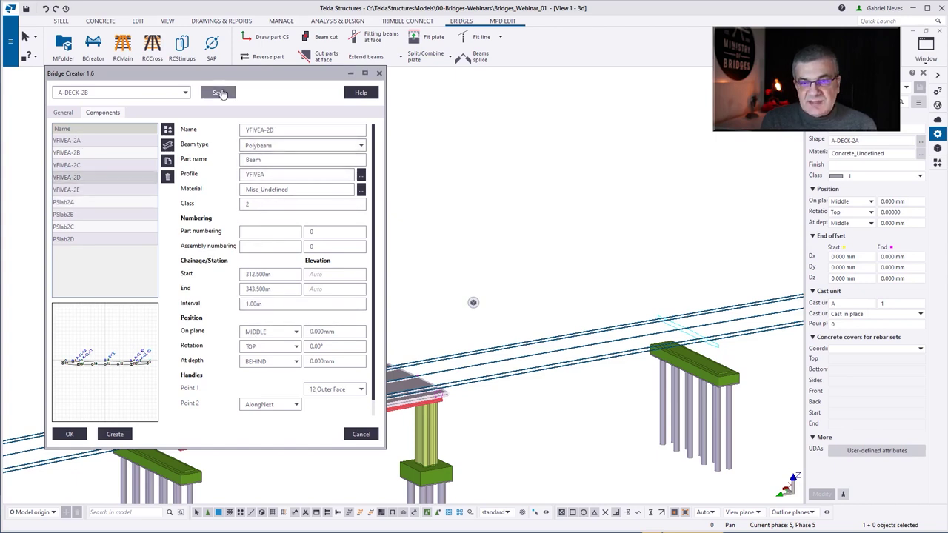
# Step: Create the YFIVEA beams and PSlab slabs of A-DECK-2B and inspect them over the span
pyautogui.click(115, 434)
pyautogui.scroll(6, 550, 435)
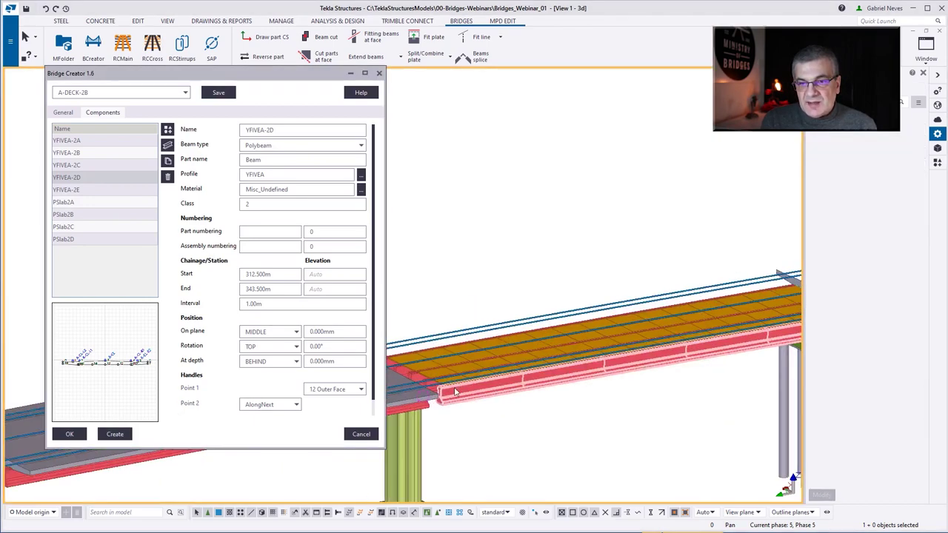
pyautogui.keyDown('ctrl'); pyautogui.moveTo(606, 303); pyautogui.dragTo(465, 280, button='middle'); pyautogui.keyUp('ctrl')
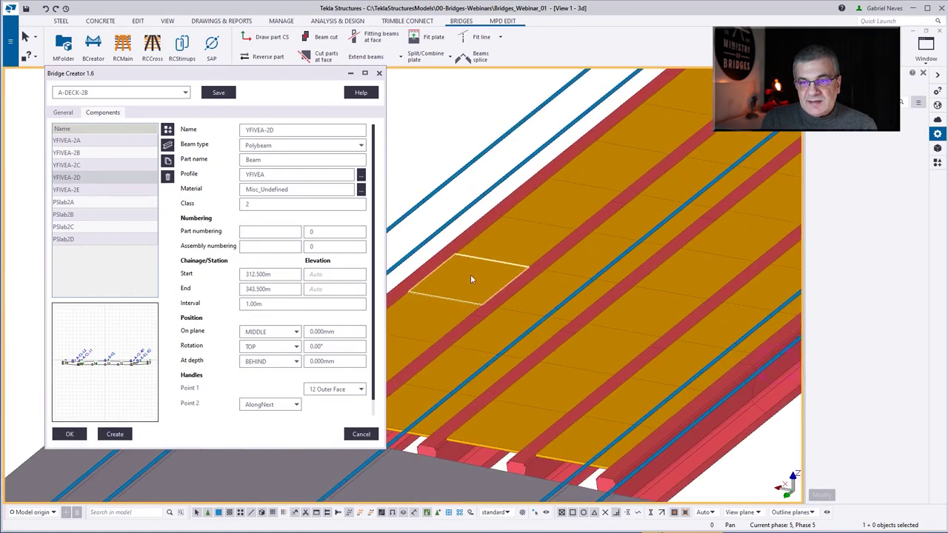
pyautogui.scroll(-4, 559, 245)
pyautogui.scroll(2, 592, 252)
pyautogui.scroll(2, 604, 237)
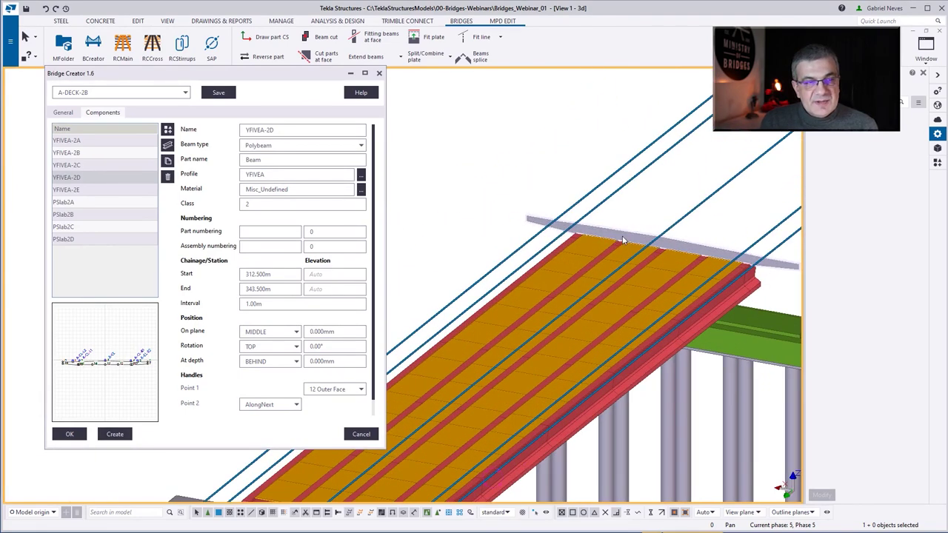
# Step: Select the A-DECK-2B deck, set the interval of PSlab2A, PSlab2B, PSlab2C and PSlab2D to 1 m, and recreate the slabs
pyautogui.click(642, 256)
pyautogui.click(89, 141)
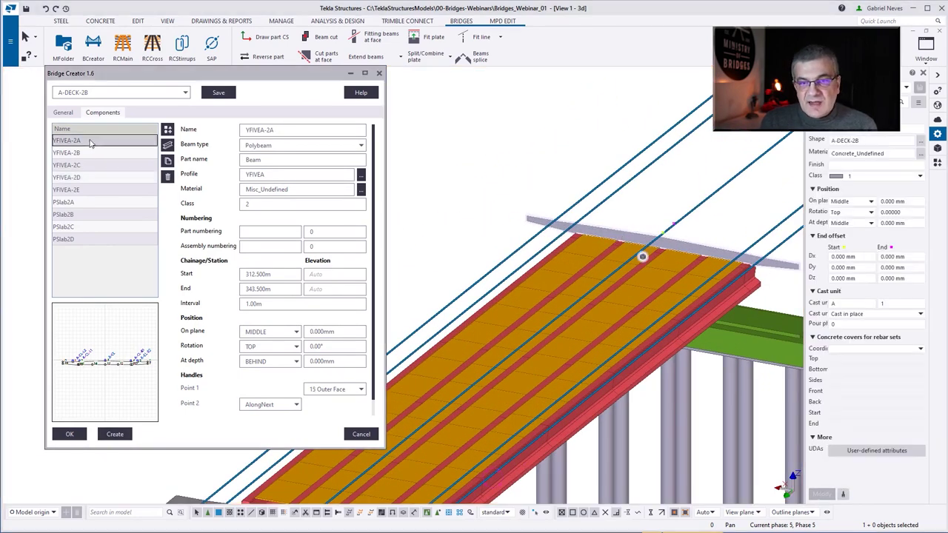
pyautogui.click(90, 203)
pyautogui.doubleClick(271, 306)
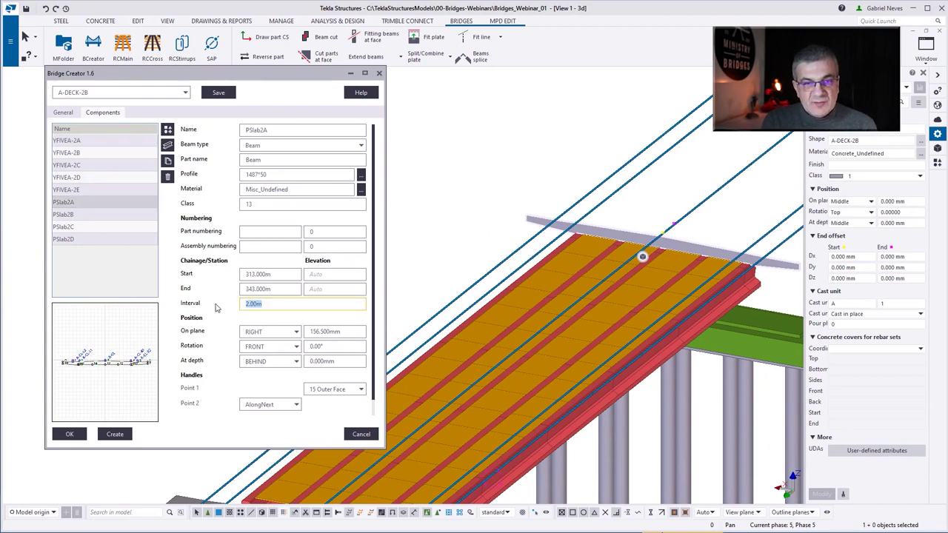
pyautogui.click(97, 215)
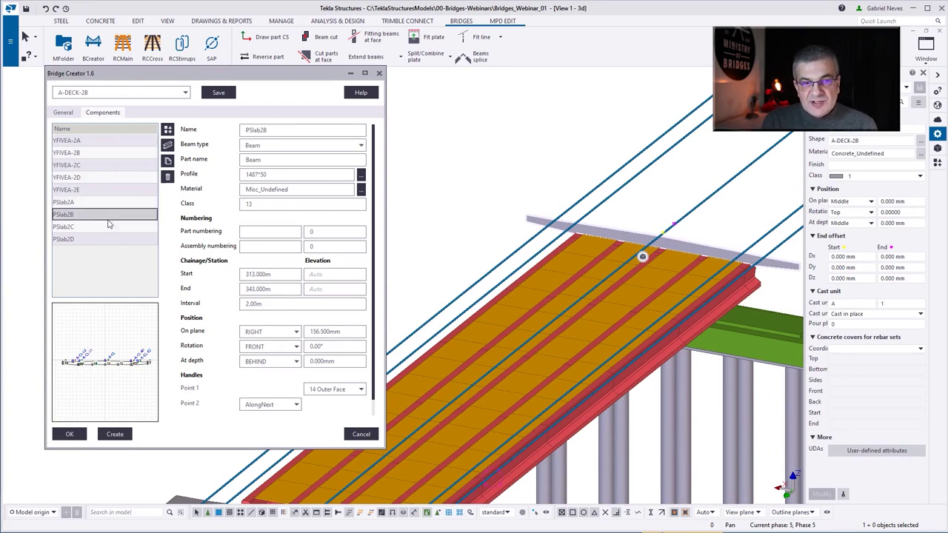
pyautogui.click(245, 304)
pyautogui.click(101, 227)
pyautogui.click(252, 304)
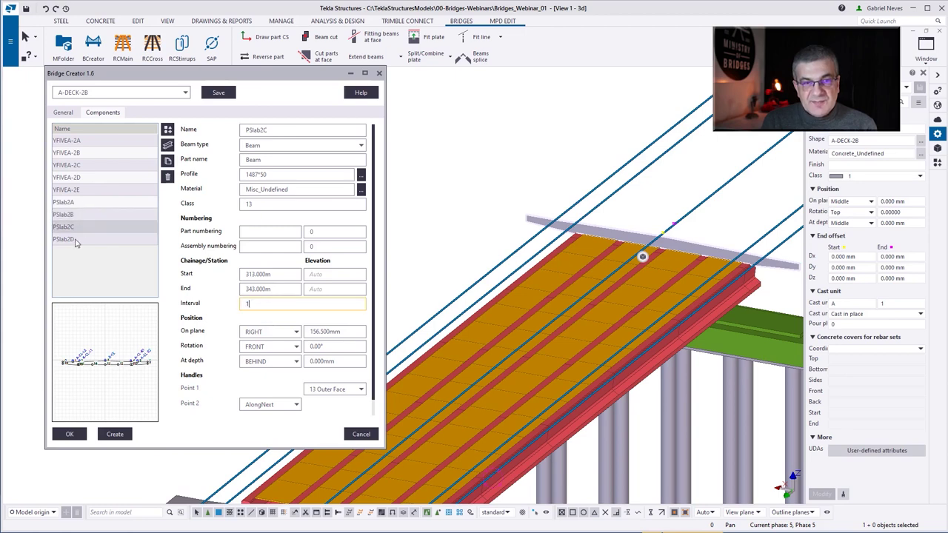
pyautogui.click(77, 240)
pyautogui.click(281, 306)
pyautogui.click(105, 227)
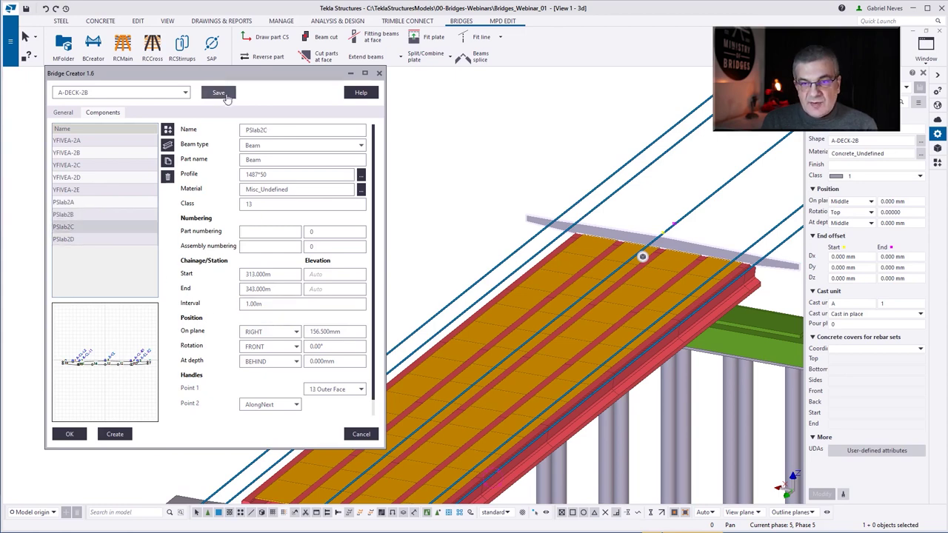
pyautogui.click(116, 435)
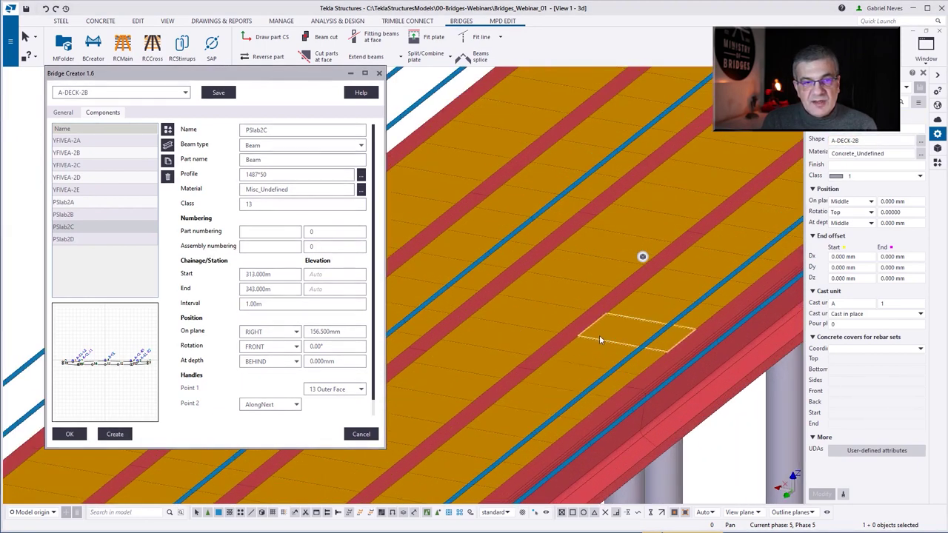
# Step: Set the interval of the PSlab2 slab components to 2 m and recreate the slabs
pyautogui.moveTo(263, 304); pyautogui.dragTo(230, 304)
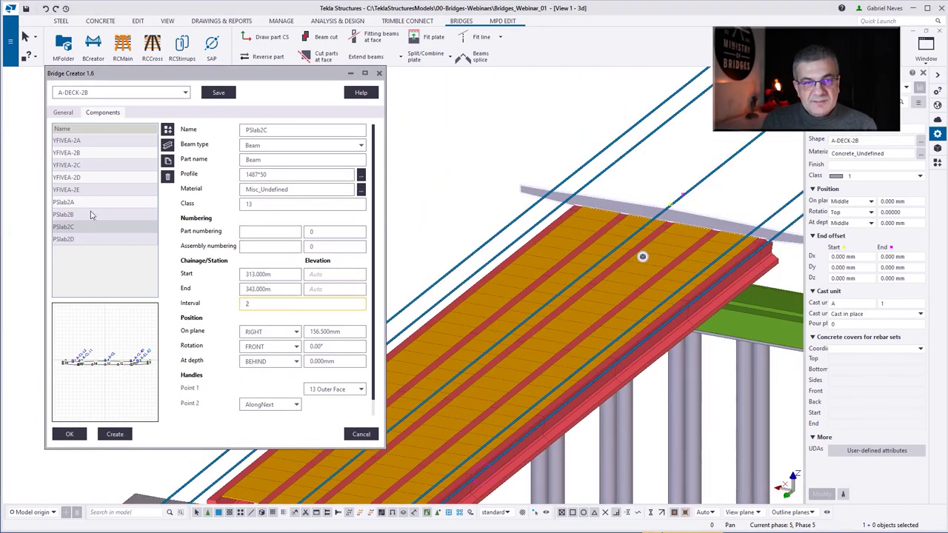
pyautogui.write('2')
pyautogui.click(62, 238)
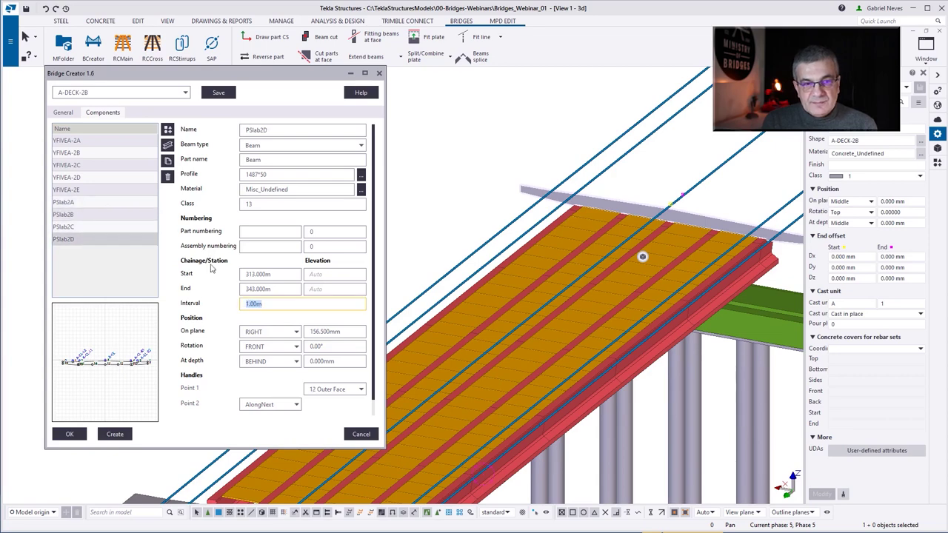
pyautogui.write('2')
pyautogui.click(115, 435)
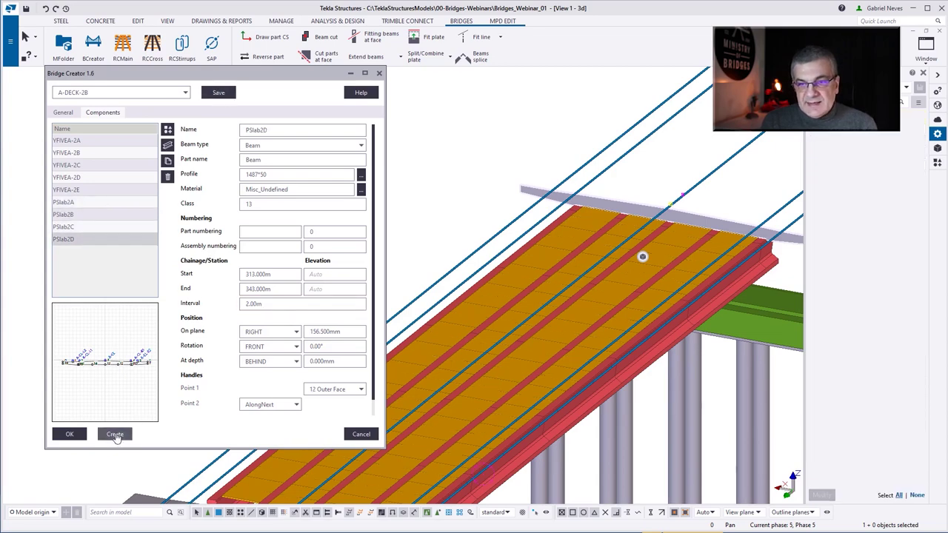
# Step: Set the A-DECK-2B deck's start chainage to 313 m with its end at 343 m and recreate the deck
pyautogui.click(63, 111)
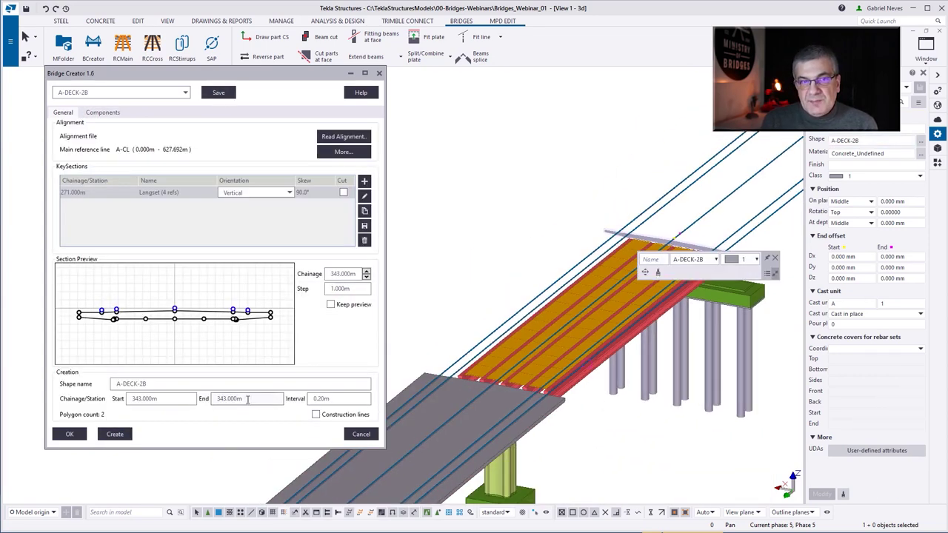
pyautogui.moveTo(248, 400); pyautogui.dragTo(207, 404)
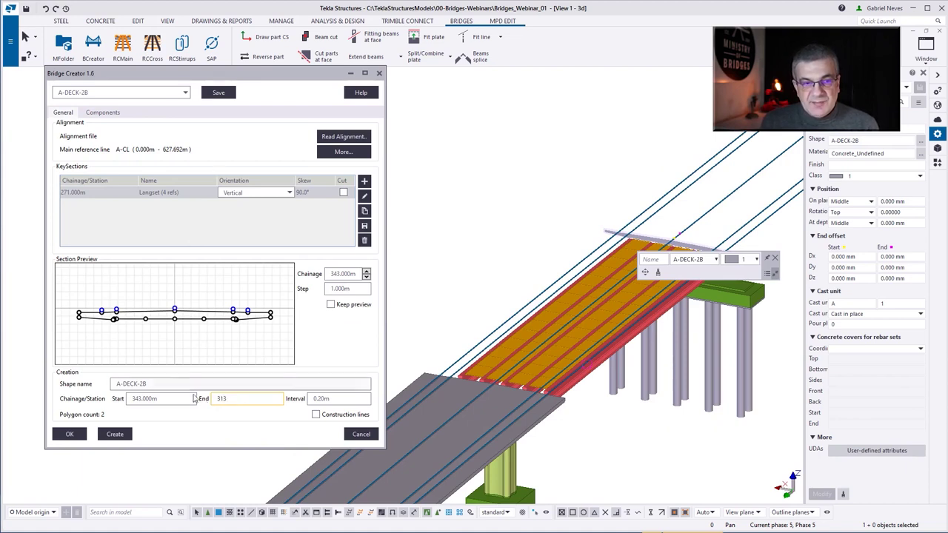
pyautogui.moveTo(165, 401); pyautogui.dragTo(109, 410)
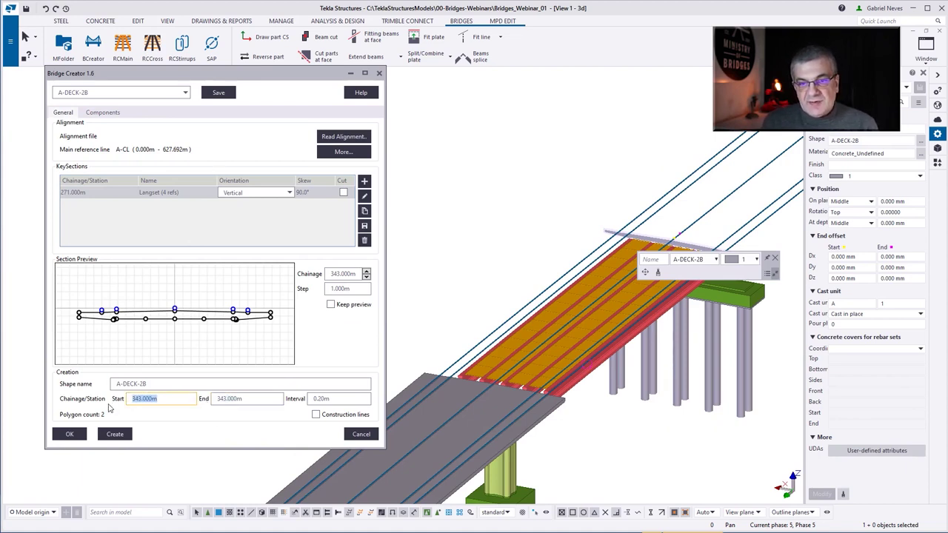
pyautogui.press('Tab')
pyautogui.click(115, 435)
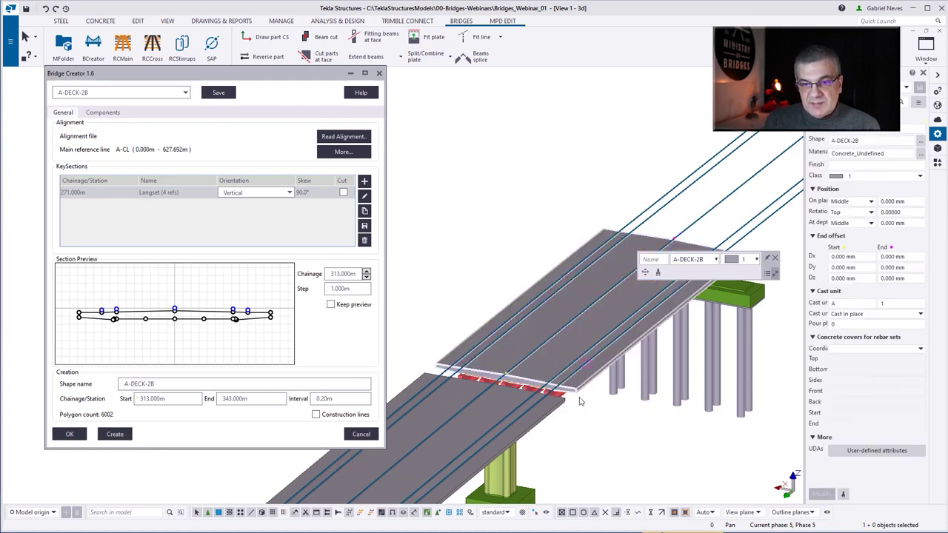
# Step: Load the A-ABT1-2 settings and create that part at the first abutment end of the deck
pyautogui.scroll(3, 585, 397)
pyautogui.click(120, 92)
pyautogui.click(120, 104)
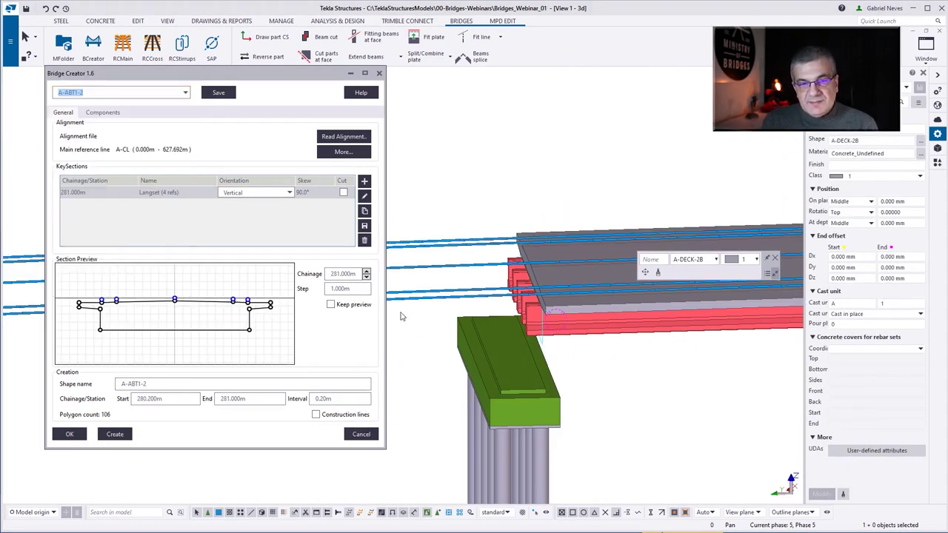
pyautogui.click(118, 435)
pyautogui.moveTo(474, 245); pyautogui.dragTo(495, 323, button='middle')
# Step: Load the A-ABT1-3 settings and create the abutment wall while the A-ABT1-2 part is still selected
pyautogui.click(154, 95)
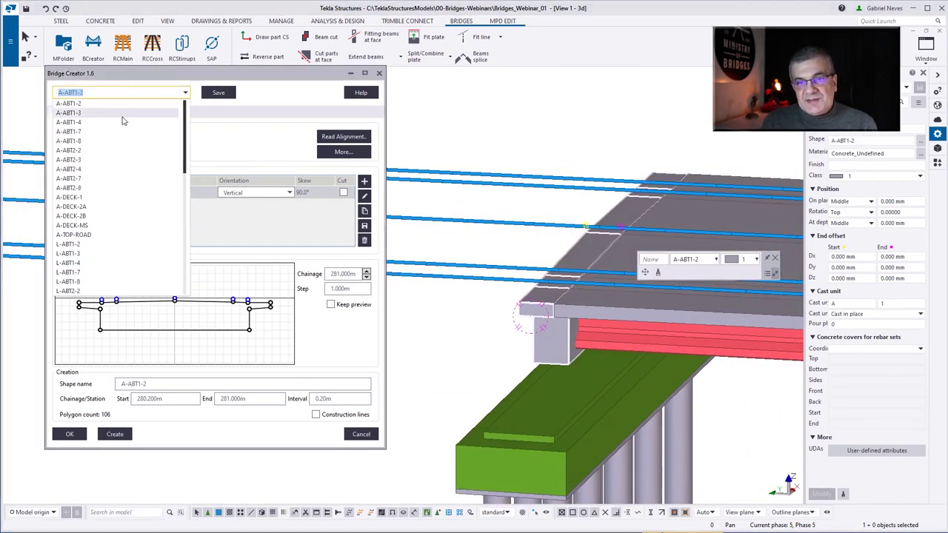
pyautogui.click(123, 119)
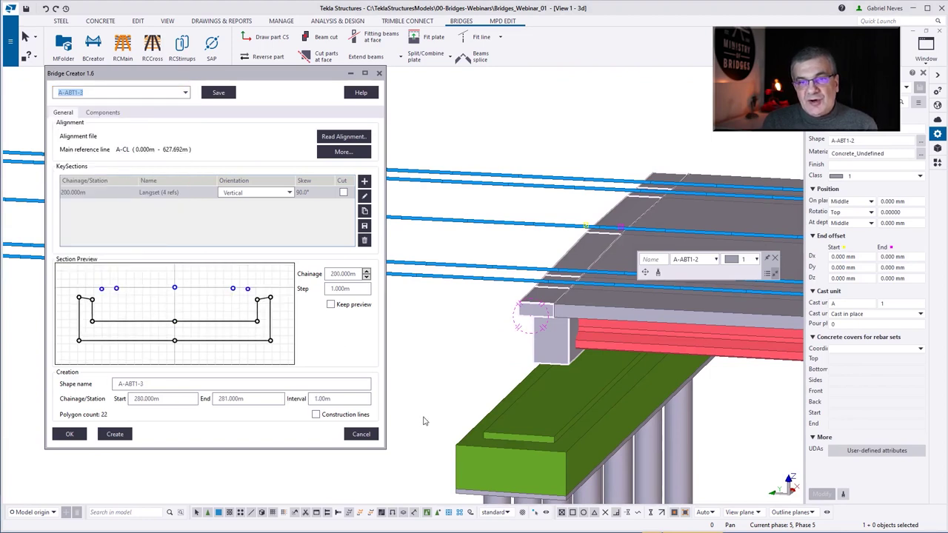
pyautogui.click(120, 435)
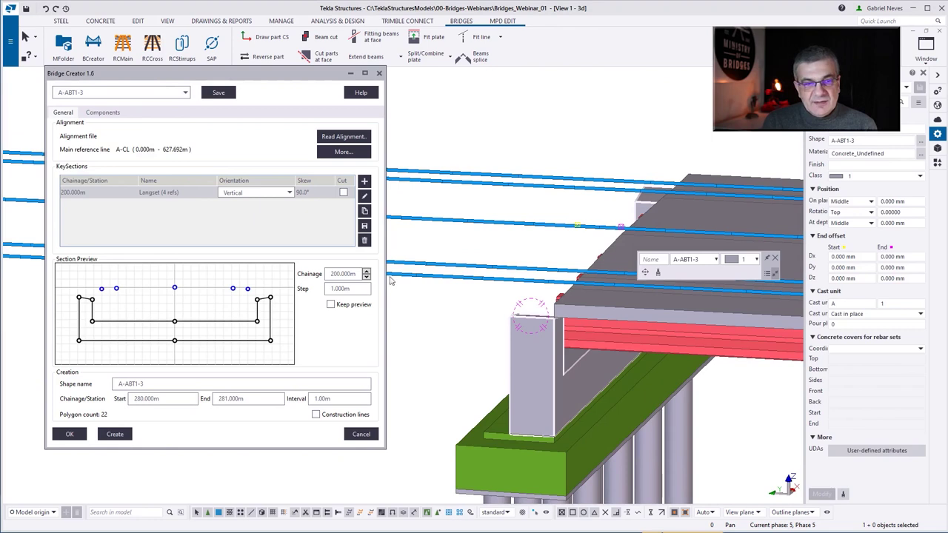
# Step: Reload the A-ABT1-2 settings and recreate the part, overwriting the existing shape in the catalog
pyautogui.click(185, 92)
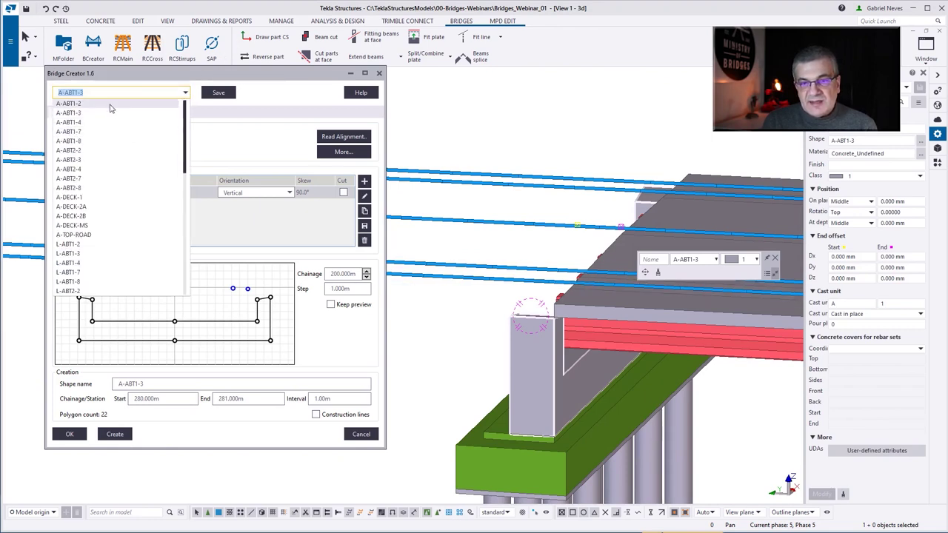
pyautogui.click(68, 104)
pyautogui.click(114, 434)
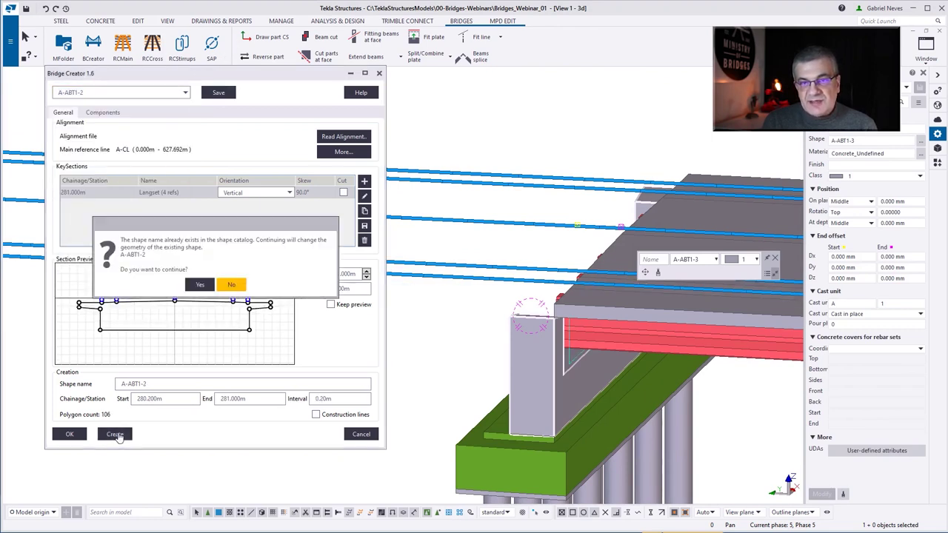
pyautogui.click(199, 286)
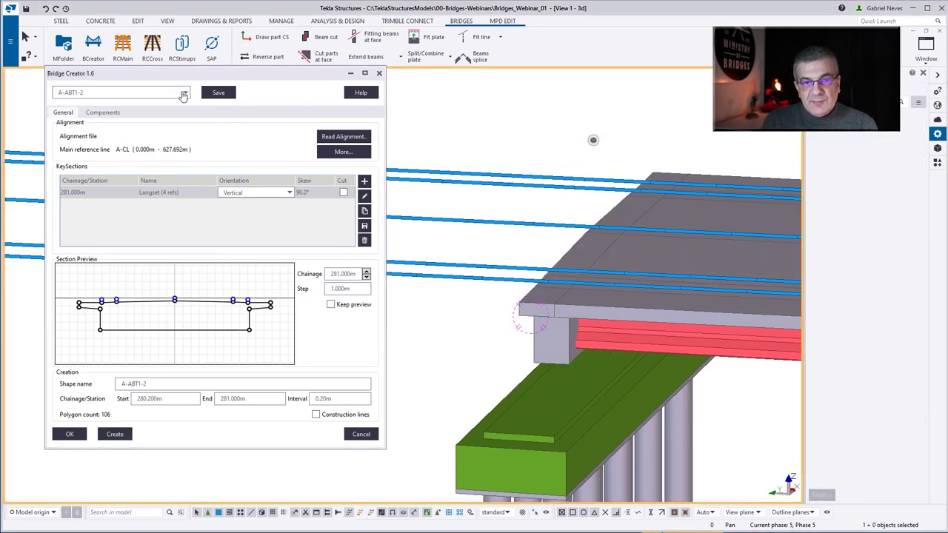
# Step: Create the A-ABT1-3 abutment wall beside the A-ABT1-2 part, overwriting its existing catalog shape
pyautogui.click(185, 92)
pyautogui.click(129, 114)
pyautogui.click(114, 434)
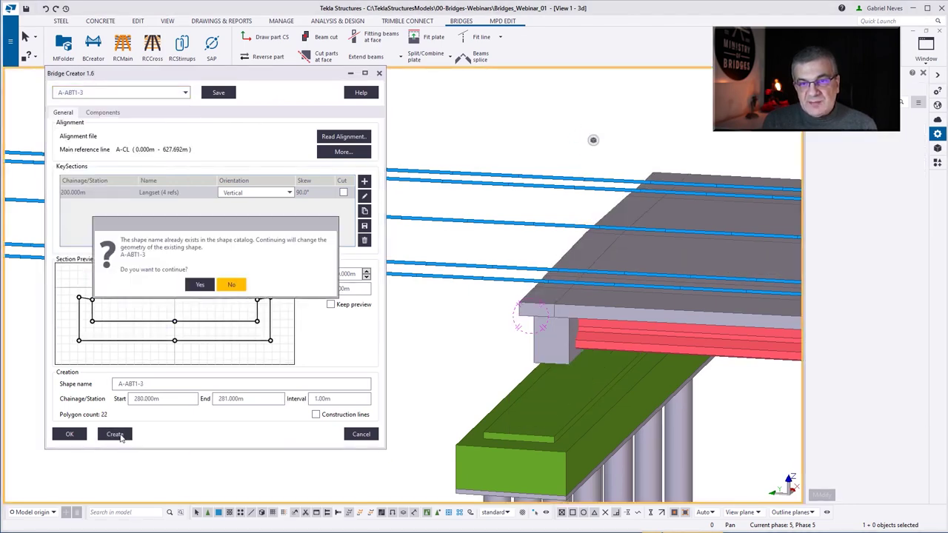
pyautogui.click(199, 284)
pyautogui.moveTo(518, 333)
pyautogui.keyDown('ctrl'); pyautogui.mouseDown(button='middle')
pyautogui.moveTo(619, 375)
pyautogui.moveTo(518, 319)
pyautogui.mouseUp(button='middle'); pyautogui.keyUp('ctrl')
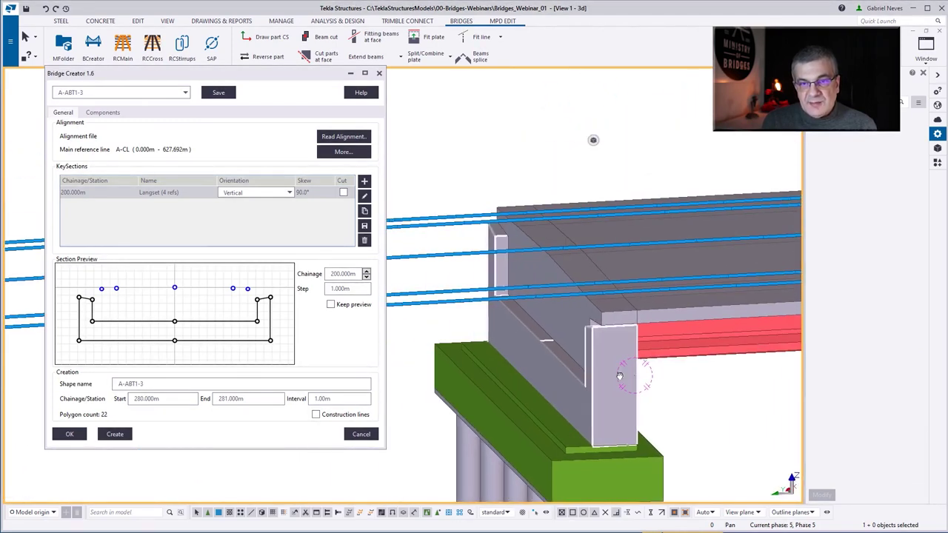
# Step: Load the A-ABT1-4 settings and create the part with its corbel and approach slab behind the A-ABT1-3 wall
pyautogui.click(111, 93)
pyautogui.click(104, 114)
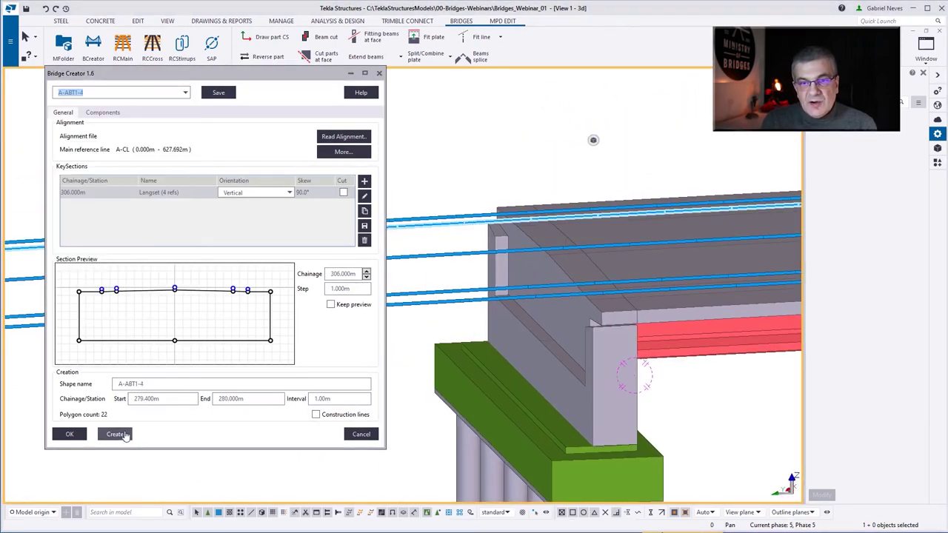
pyautogui.click(122, 436)
pyautogui.keyDown('ctrl'); pyautogui.moveTo(534, 354); pyautogui.dragTo(415, 311, button='middle'); pyautogui.keyUp('ctrl')
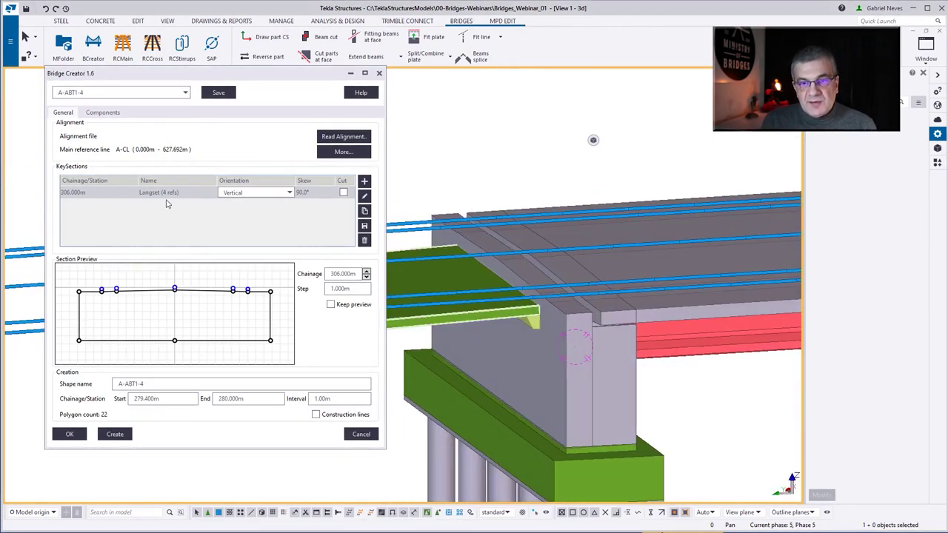
# Step: Examine the CORBEL and APP-SLAB components of A-ABT1-4, comparing the corbel's profile and handle points with the section preview and model
pyautogui.click(103, 113)
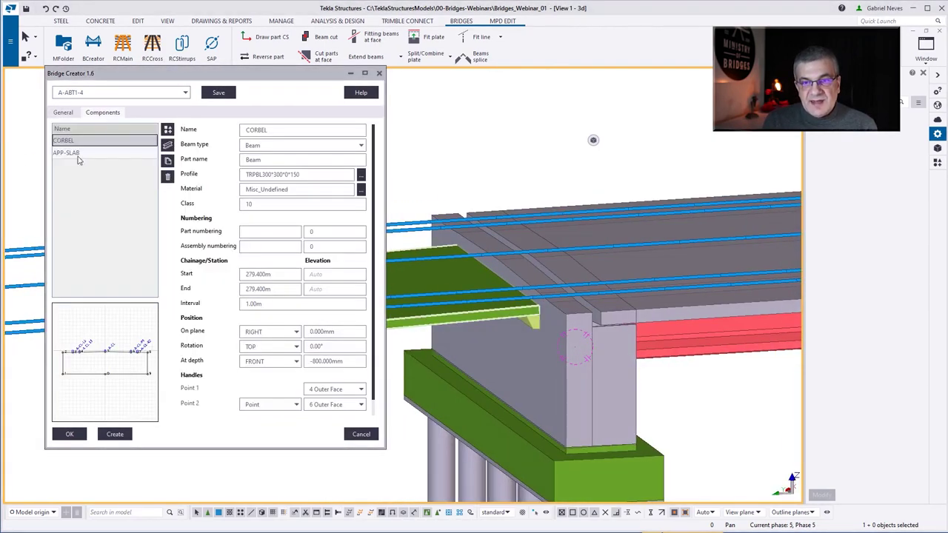
pyautogui.click(80, 153)
pyautogui.click(82, 142)
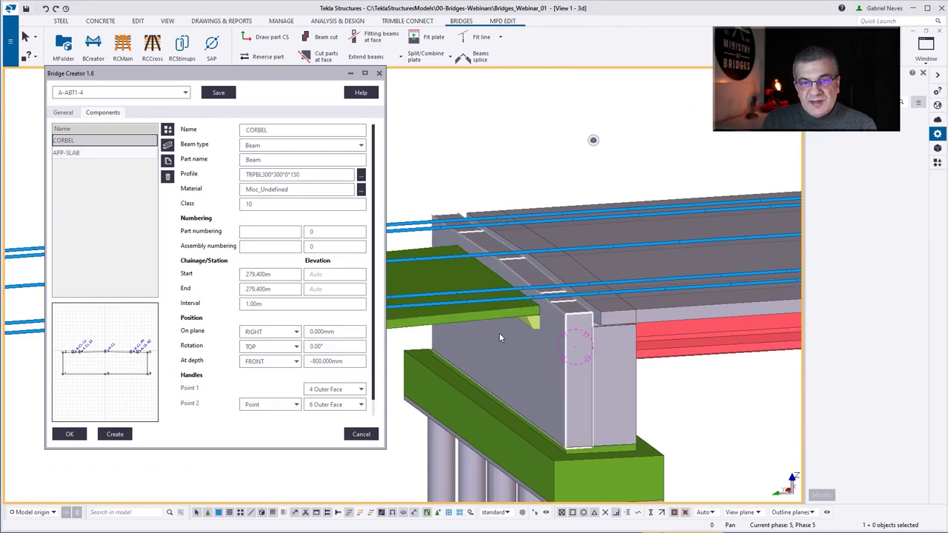
pyautogui.moveTo(386, 280); pyautogui.dragTo(717, 283)
pyautogui.scroll(3, 115, 349)
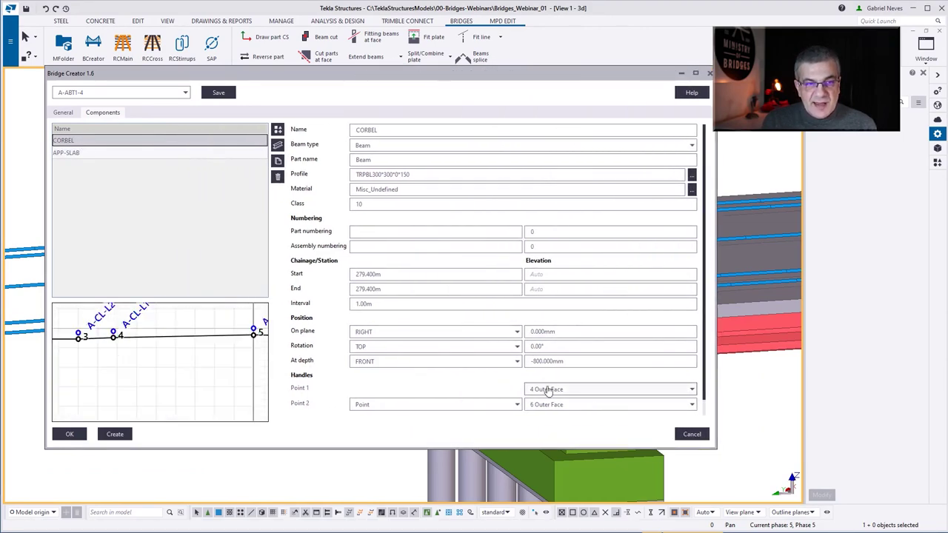
pyautogui.scroll(-3, 114, 342)
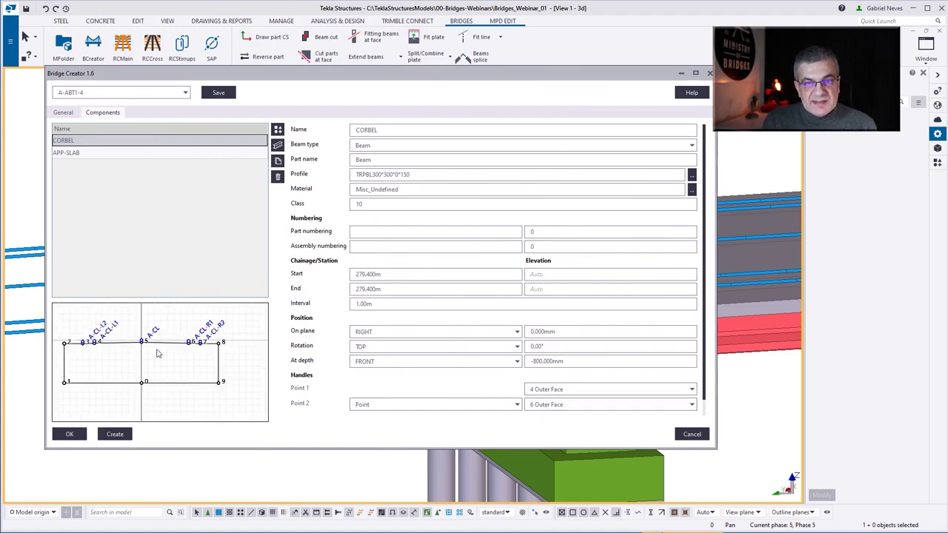
pyautogui.scroll(3, 163, 346)
pyautogui.moveTo(412, 174); pyautogui.dragTo(333, 172)
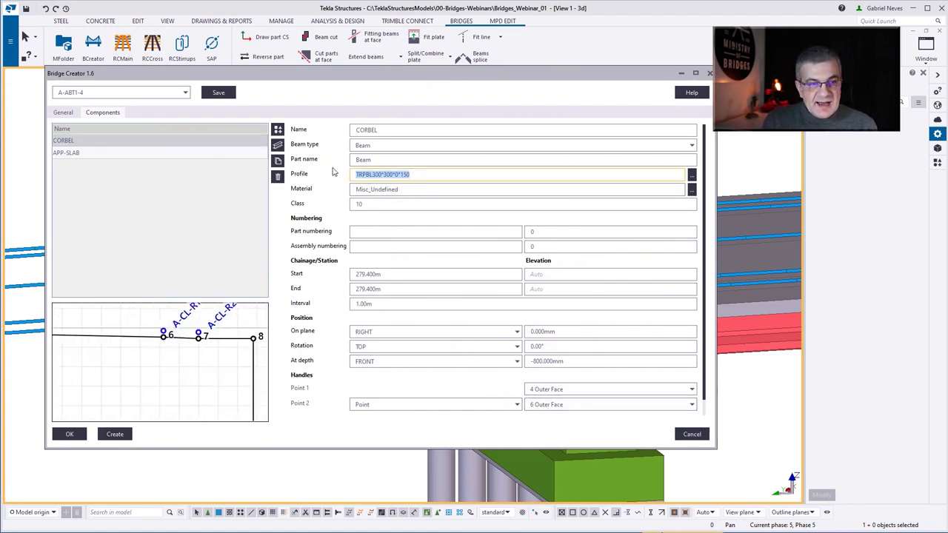
pyautogui.scroll(-2, 199, 361)
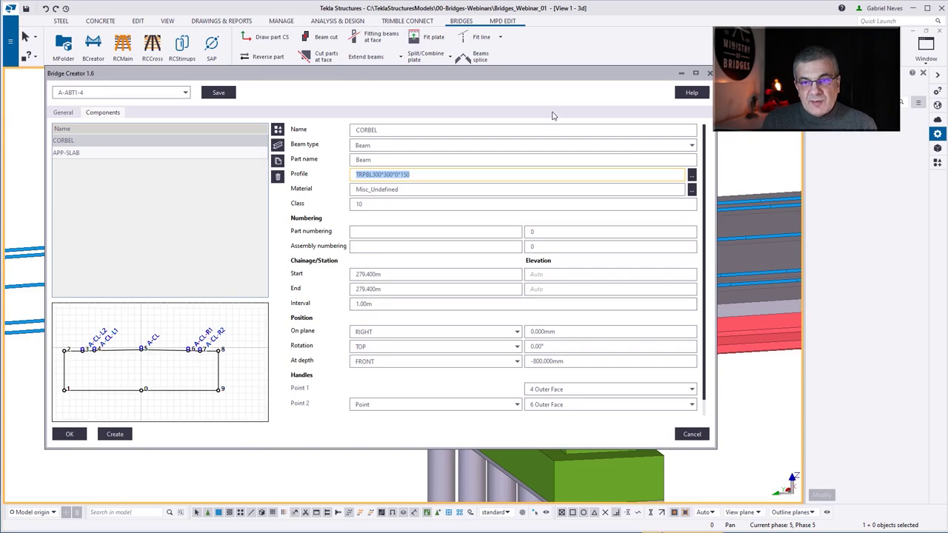
pyautogui.moveTo(717, 142); pyautogui.dragTo(338, 142)
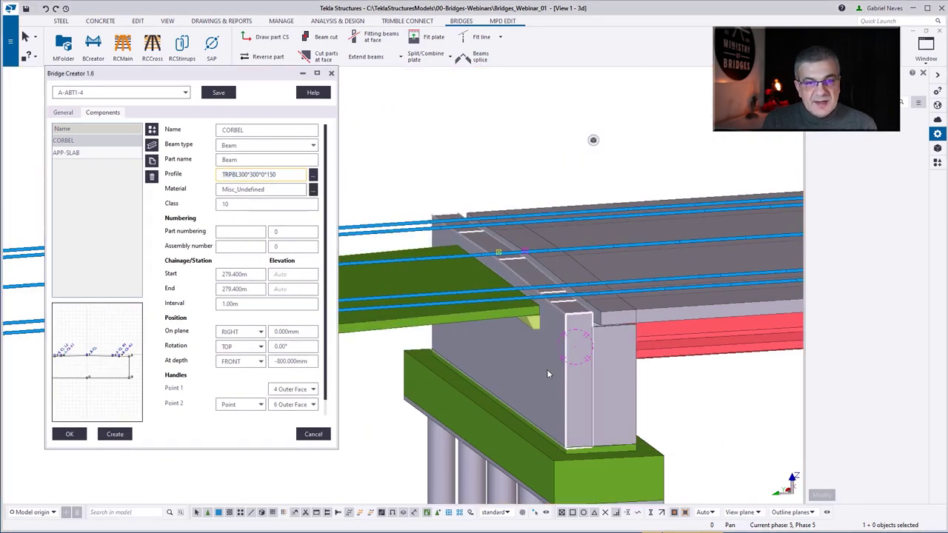
pyautogui.scroll(-1, 89, 367)
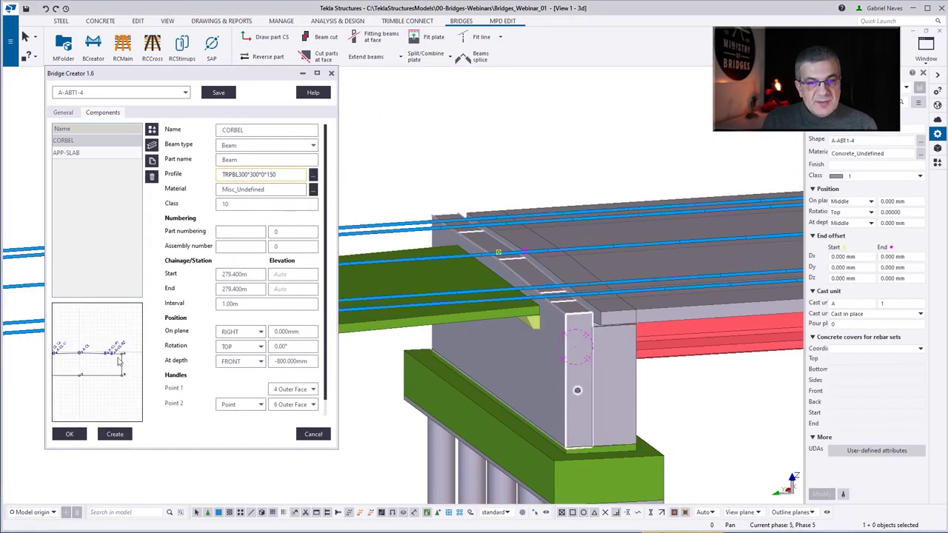
# Step: Set the CORBEL component's Point 2 handle to 8 Outer Face and recreate the A-ABT1-4 part
pyautogui.scroll(1, 118, 358)
pyautogui.click(302, 404)
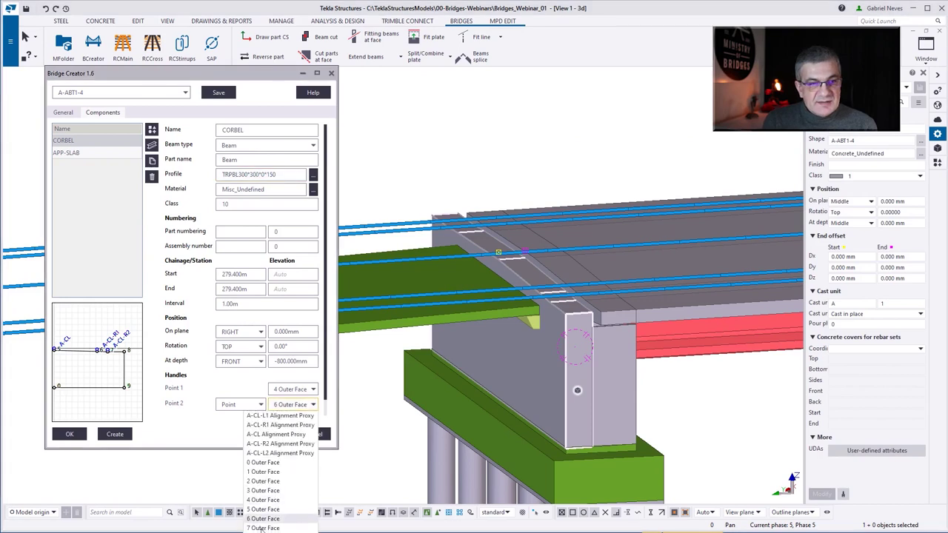
pyautogui.click(280, 500)
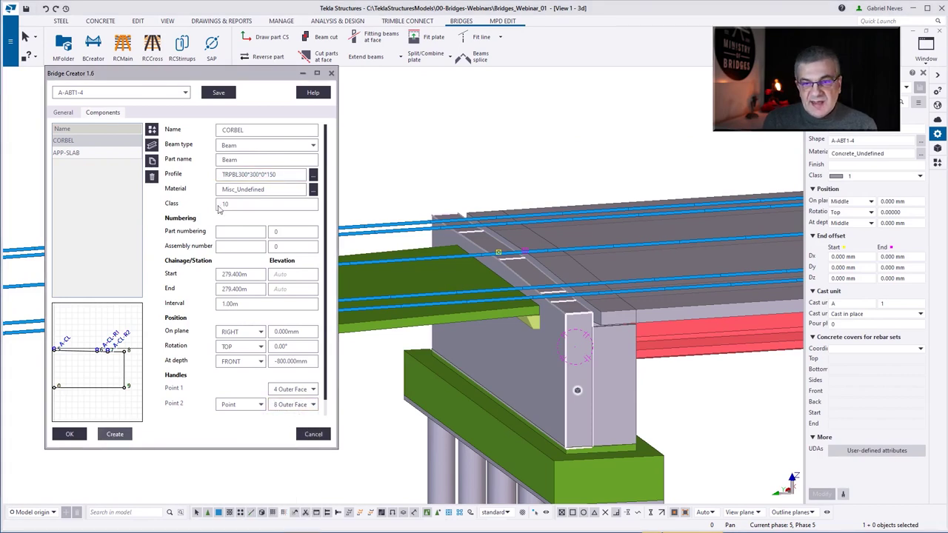
pyautogui.click(115, 434)
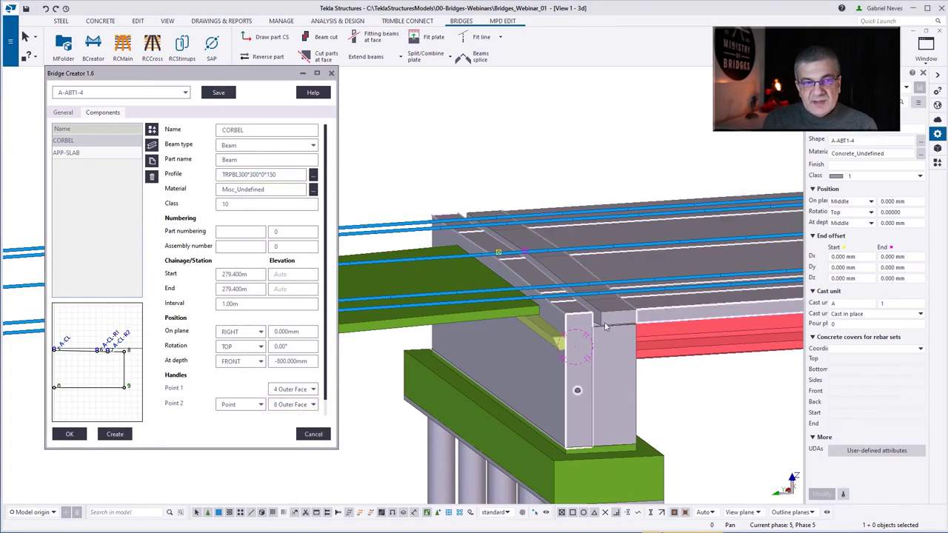
# Step: Set the APP-SLAB component's Point 2 handle to 8 Outer Face and recreate the A-ABT1-4 part
pyautogui.click(82, 153)
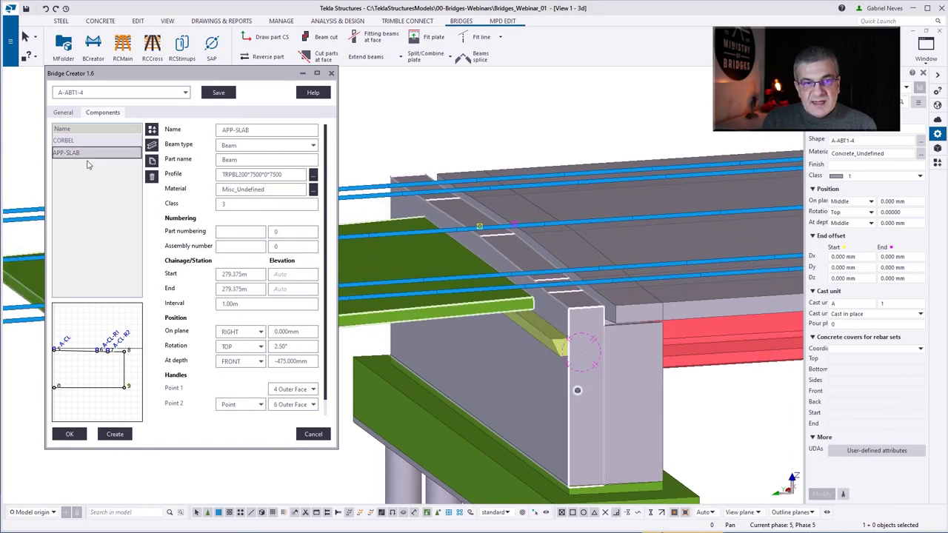
pyautogui.click(294, 407)
pyautogui.click(276, 527)
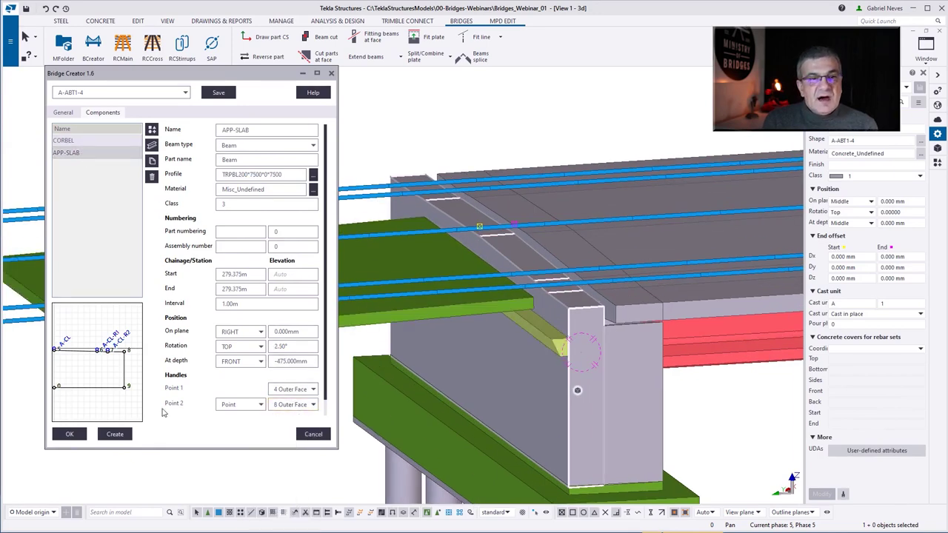
pyautogui.click(118, 436)
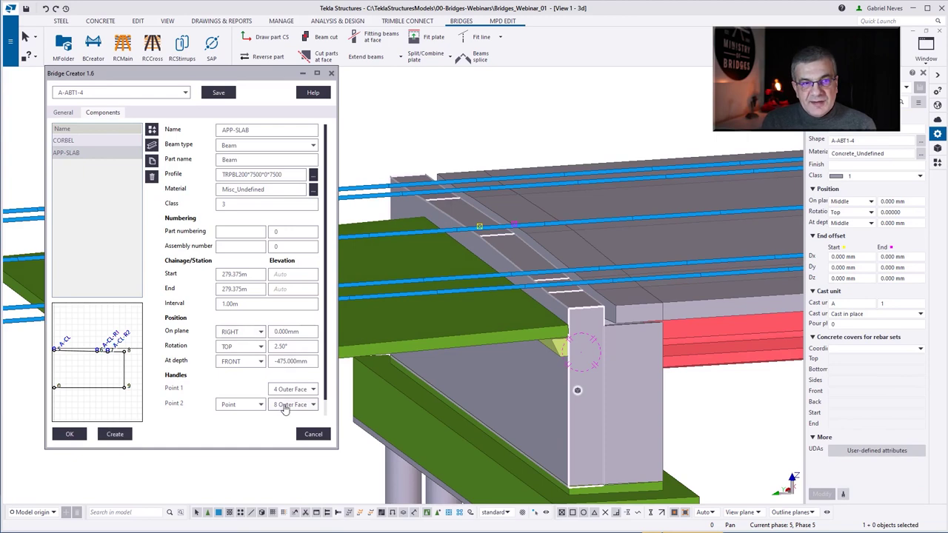
# Step: Return the Point 2 handle of both APP-SLAB and CORBEL to 6 Outer Face and recreate the A-ABT1-4 part
pyautogui.click(289, 405)
pyautogui.click(254, 522)
pyautogui.click(65, 140)
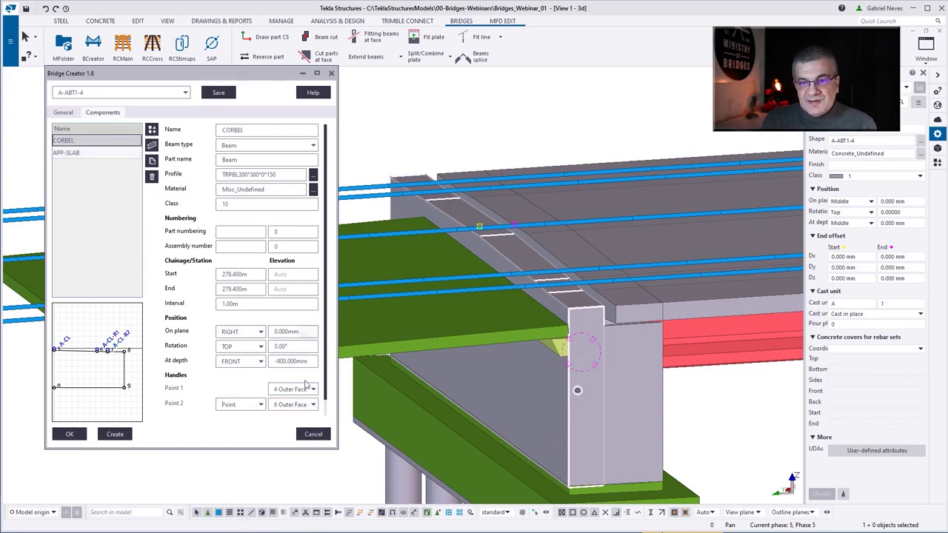
pyautogui.click(293, 405)
pyautogui.click(265, 522)
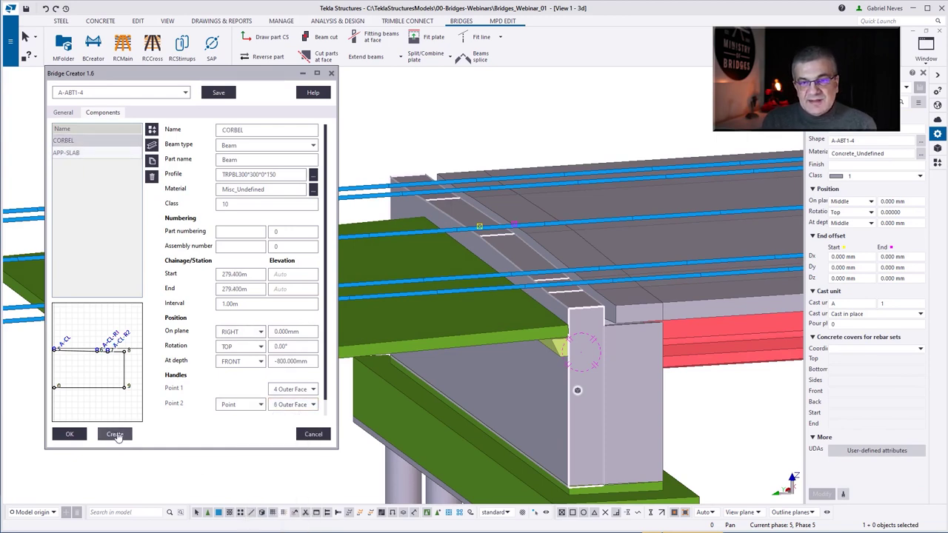
pyautogui.click(115, 435)
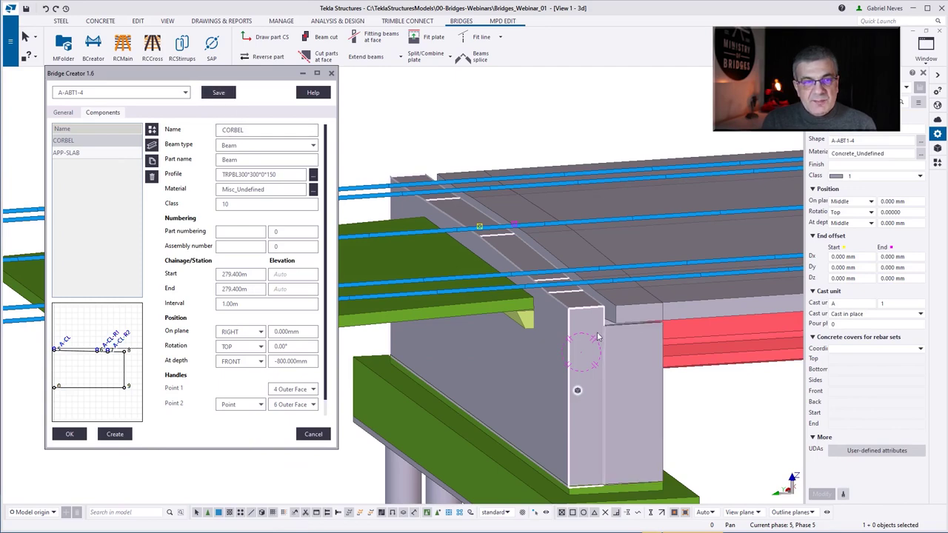
# Step: Examine the APP-SLAB component's rotation and depth settings against the approach slab in the model
pyautogui.scroll(-5, 600, 349)
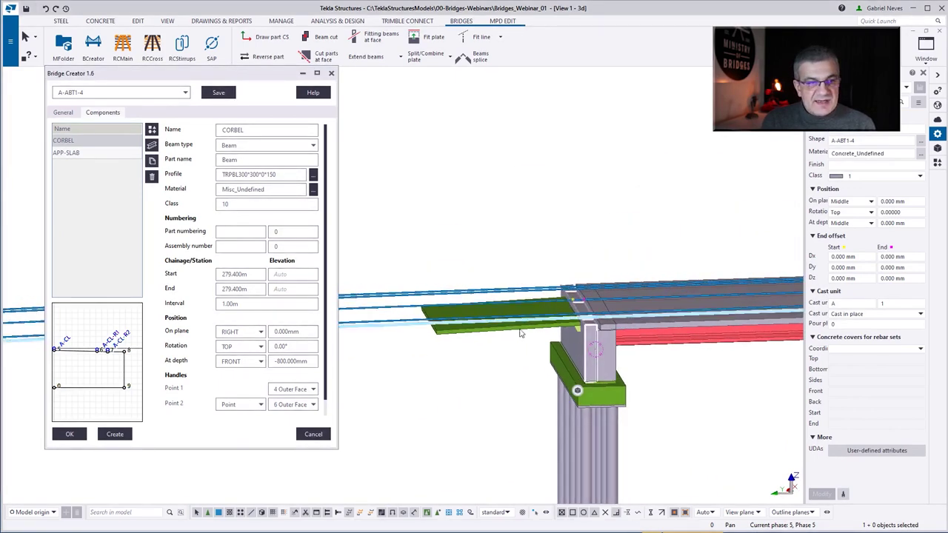
pyautogui.click(87, 154)
pyautogui.doubleClick(287, 349)
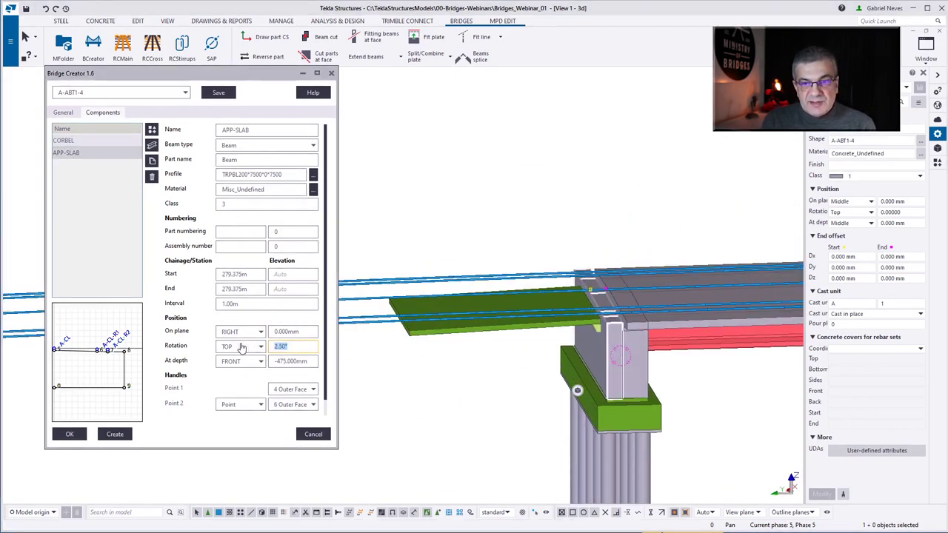
pyautogui.scroll(5, 585, 326)
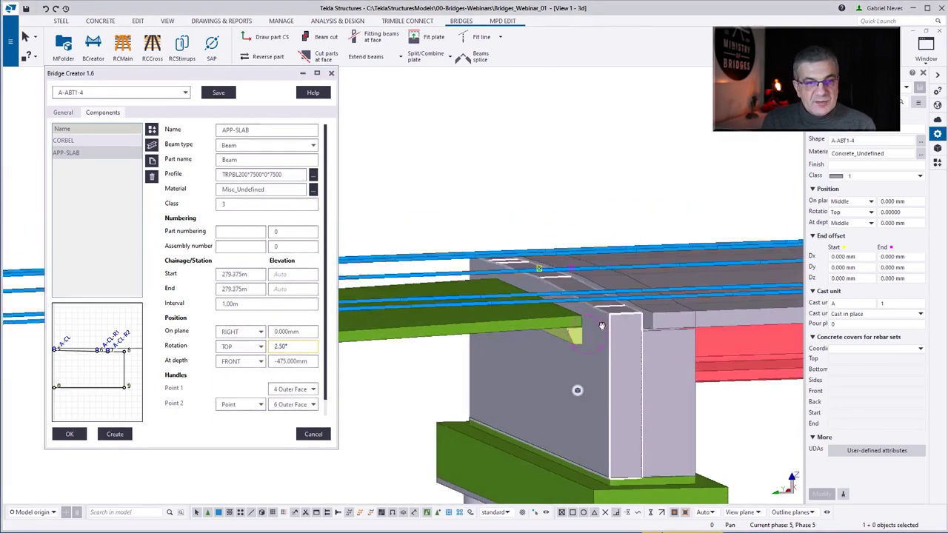
pyautogui.keyDown('ctrl'); pyautogui.moveTo(519, 348); pyautogui.dragTo(552, 366, button='middle'); pyautogui.keyUp('ctrl')
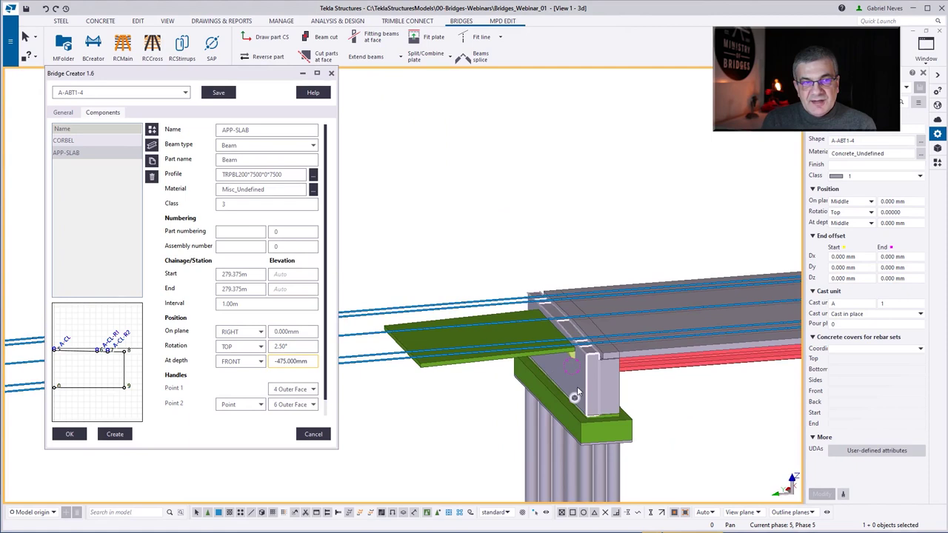
# Step: Load the A-ABT1-7 settings and create the wing wall behind the first abutment
pyautogui.click(163, 95)
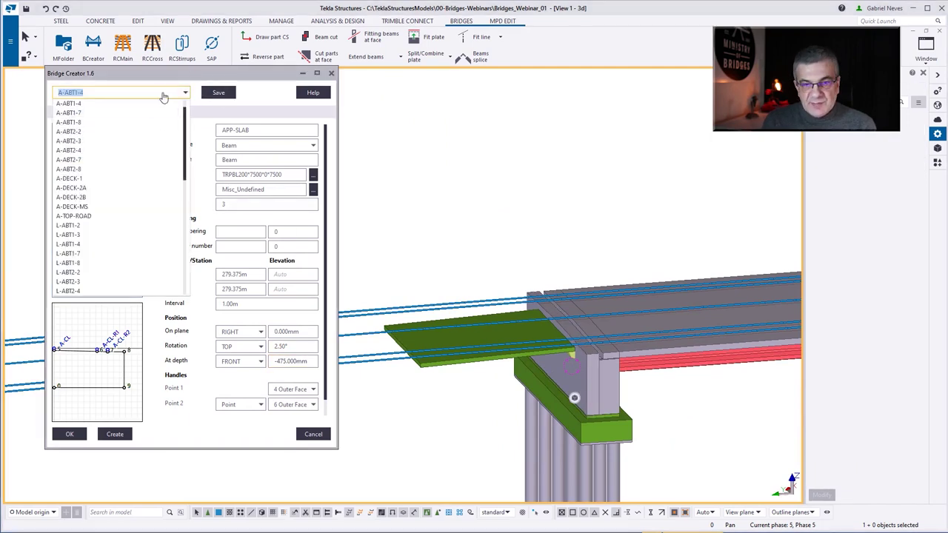
pyautogui.click(108, 116)
pyautogui.click(64, 112)
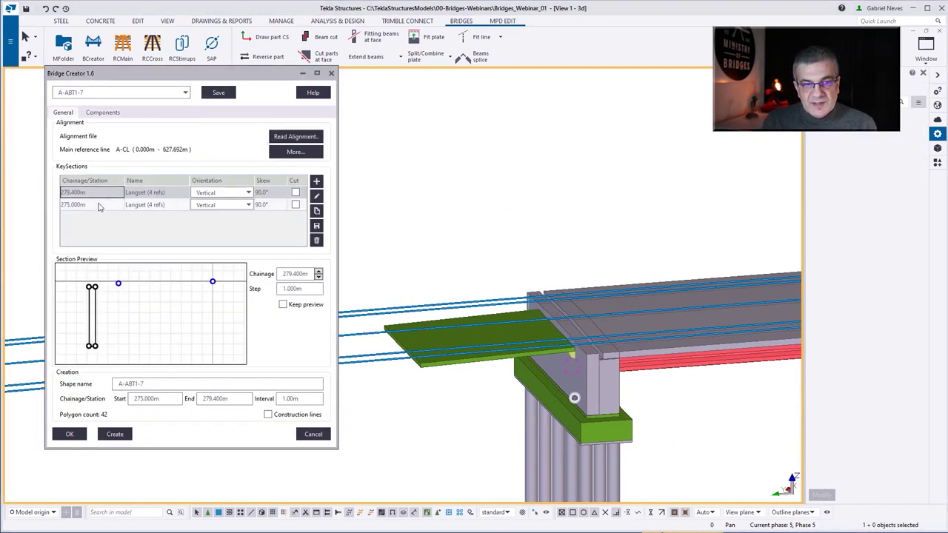
pyautogui.click(115, 434)
pyautogui.keyDown('ctrl'); pyautogui.moveTo(348, 244); pyautogui.dragTo(346, 225, button='middle'); pyautogui.keyUp('ctrl')
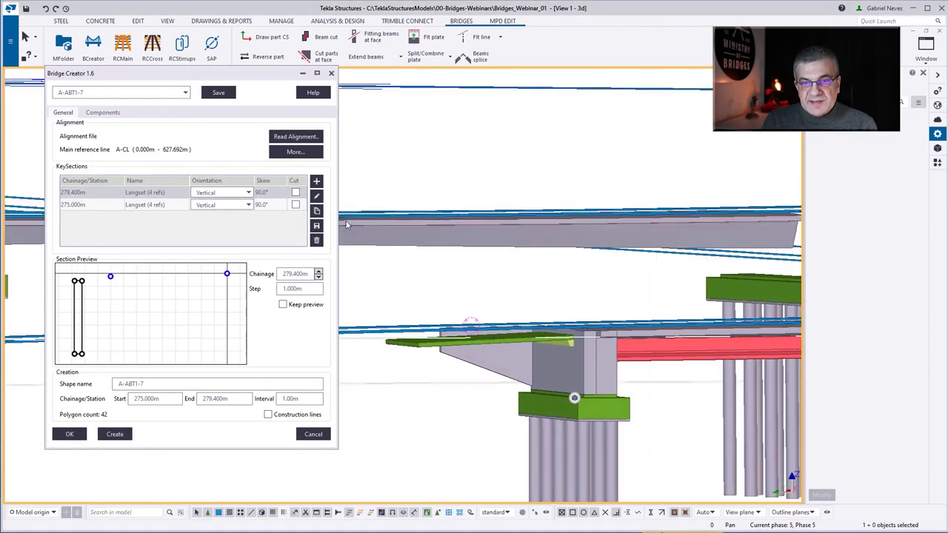
# Step: Load the A-ABT1-8 settings and create the opposite wing wall of the first abutment
pyautogui.click(123, 92)
pyautogui.click(125, 116)
pyautogui.click(115, 434)
# Step: Load the A-DECK-2B settings and create the deck slab over the second span's beams
pyautogui.scroll(-5, 587, 323)
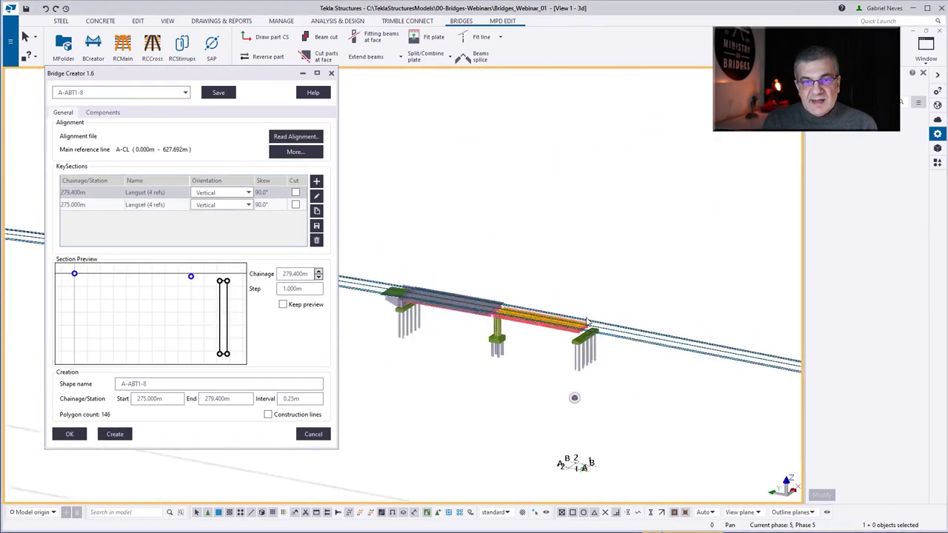
pyautogui.scroll(5, 587, 323)
pyautogui.click(150, 94)
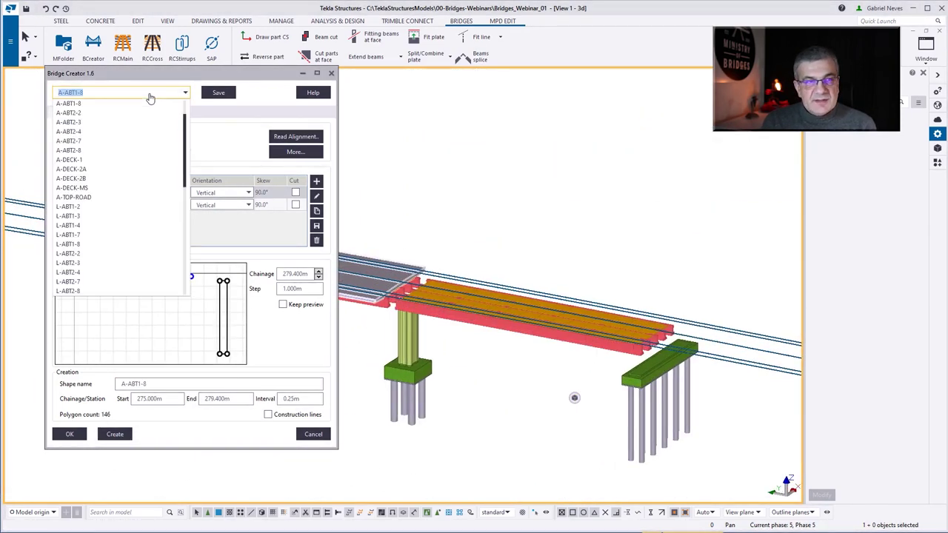
pyautogui.click(72, 178)
pyautogui.click(218, 92)
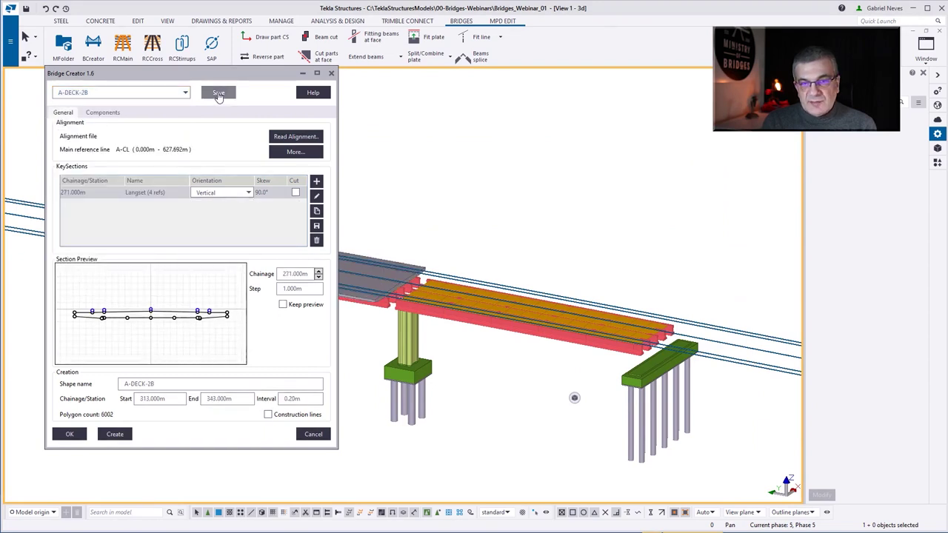
pyautogui.click(116, 435)
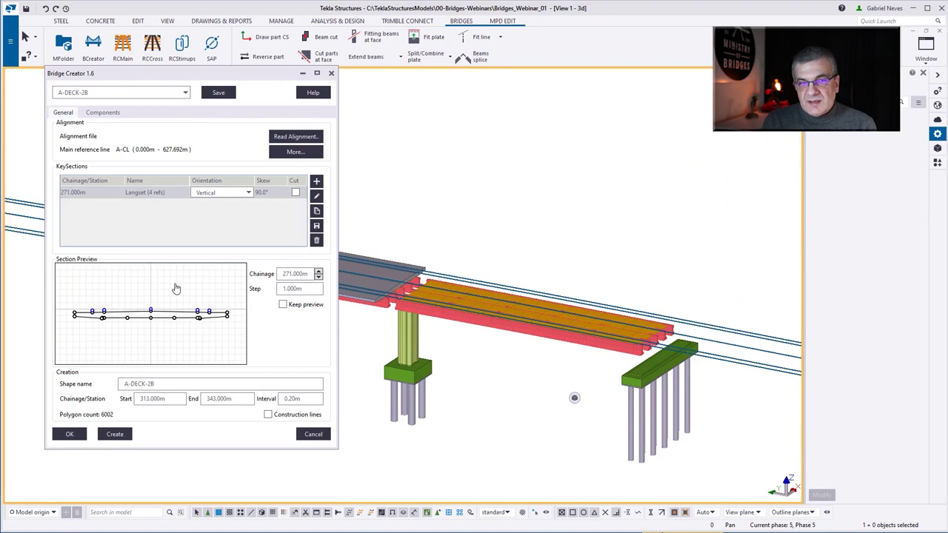
# Step: Load the A-ABT2-2 and A-ABT2-3 settings in turn and create each part at the second abutment
pyautogui.click(184, 92)
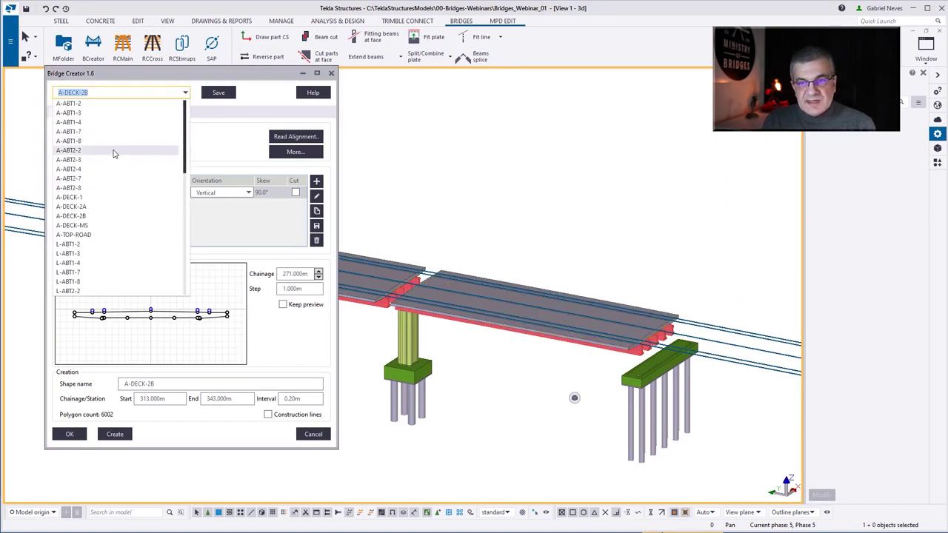
pyautogui.click(113, 153)
pyautogui.click(116, 436)
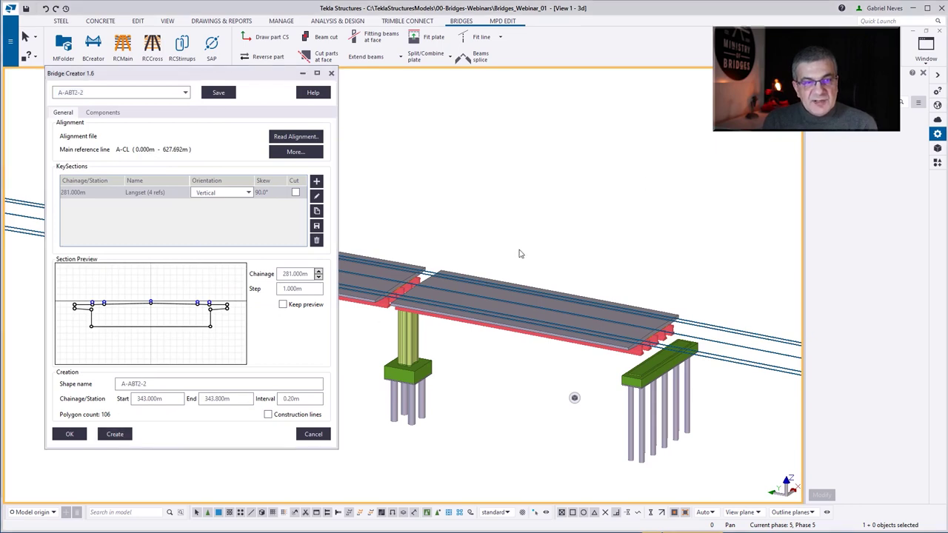
pyautogui.click(131, 90)
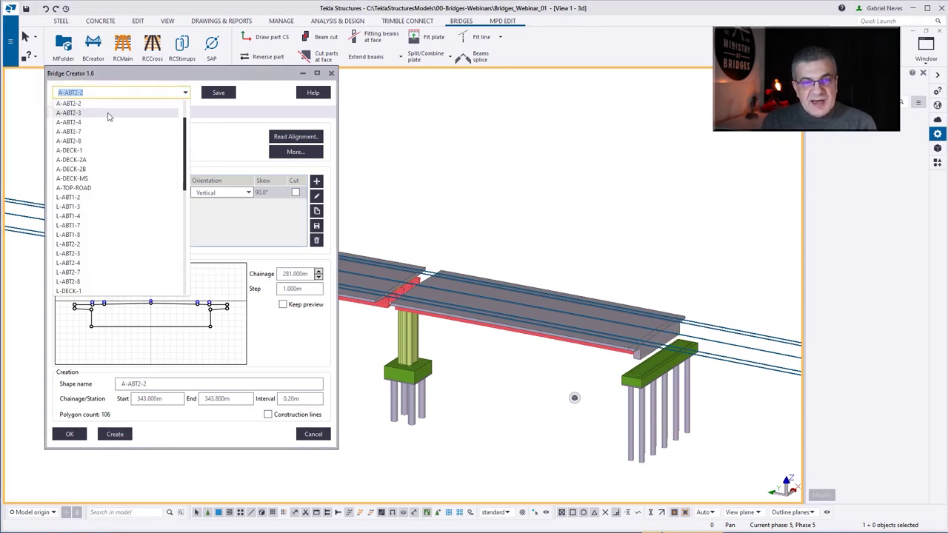
pyautogui.click(110, 118)
pyautogui.click(118, 437)
# Step: Load the A-ABT2-4 settings and create the part with its approach slab at the second abutment
pyautogui.click(185, 92)
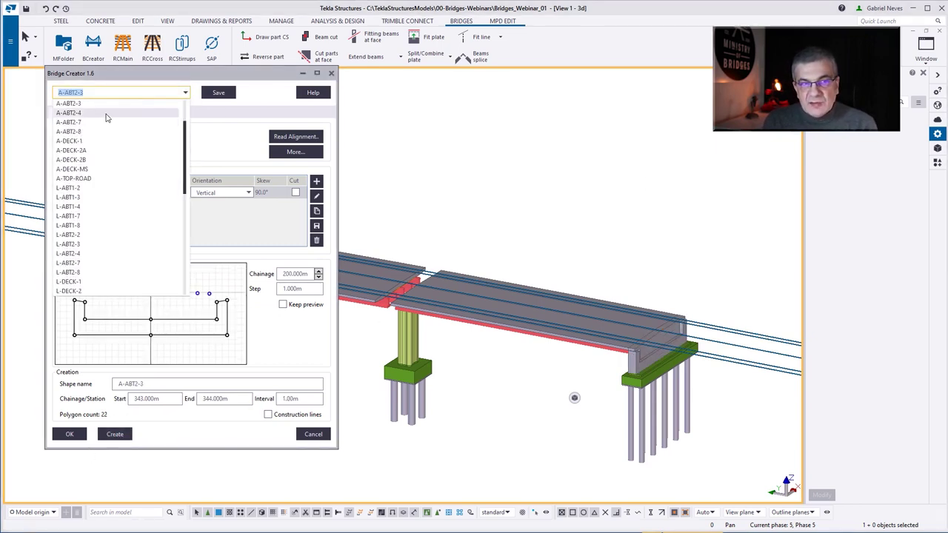
pyautogui.click(109, 126)
pyautogui.click(119, 435)
# Step: Load the A-ABT2-7 and A-ABT2-8 settings in turn and create both wing walls at the second abutment
pyautogui.click(123, 93)
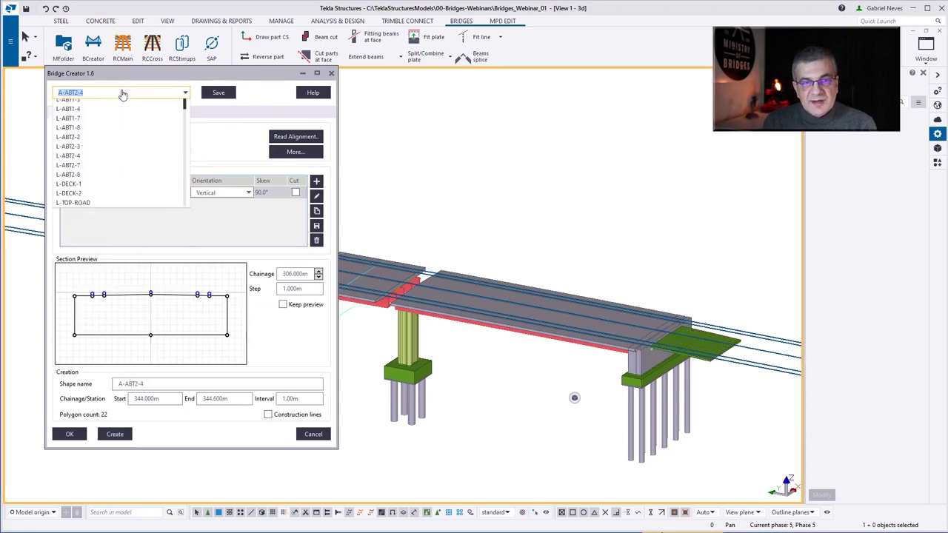
pyautogui.click(116, 435)
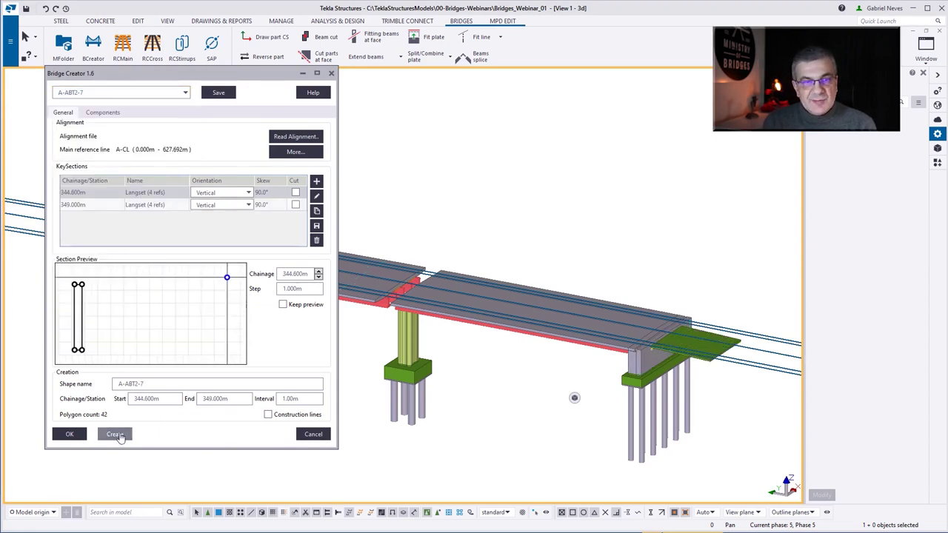
pyautogui.click(141, 97)
pyautogui.click(116, 114)
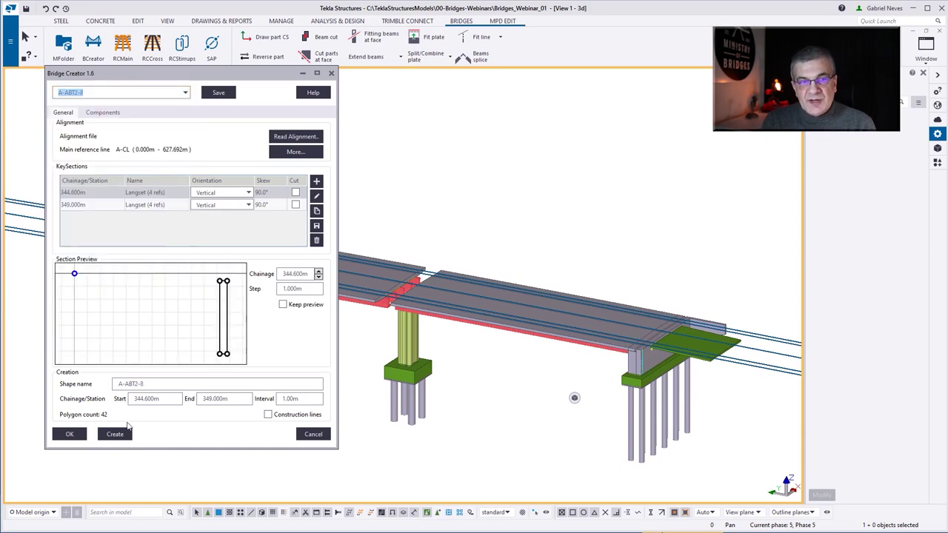
pyautogui.click(118, 435)
pyautogui.scroll(-5, 596, 355)
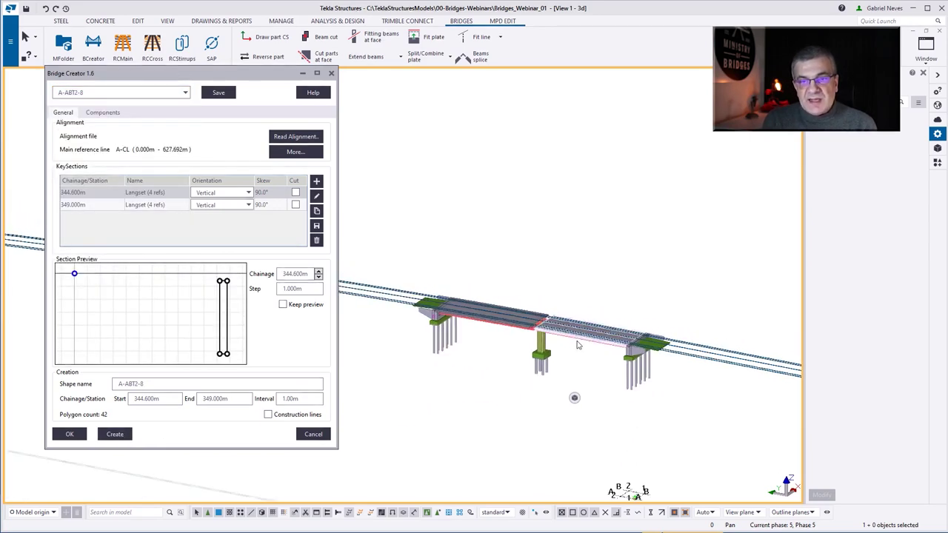
pyautogui.scroll(4, 531, 332)
pyautogui.scroll(5, 530, 331)
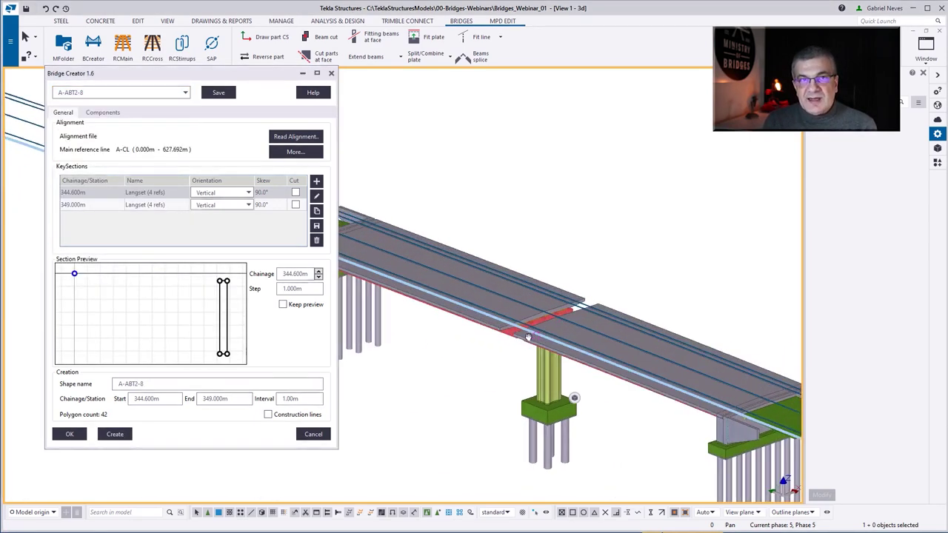
pyautogui.click(158, 398)
pyautogui.press('Tab')
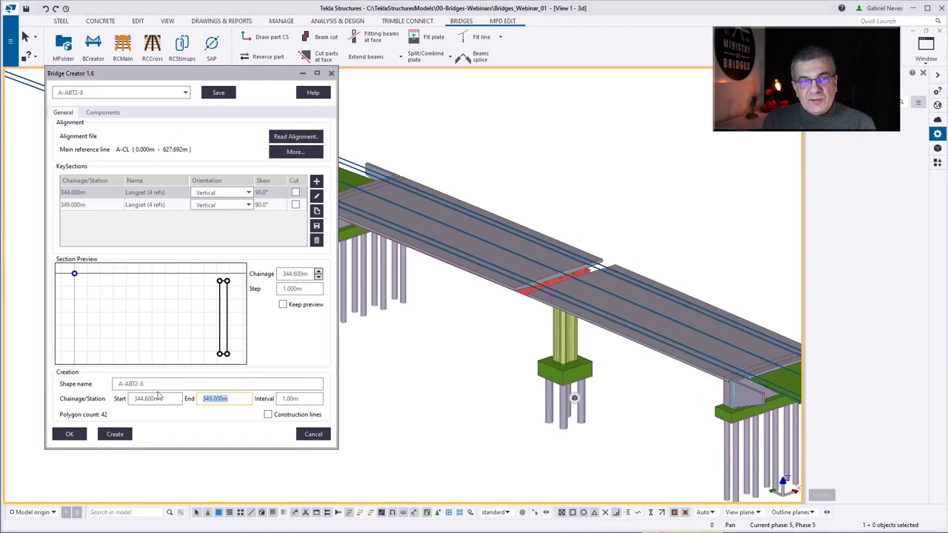
pyautogui.click(116, 92)
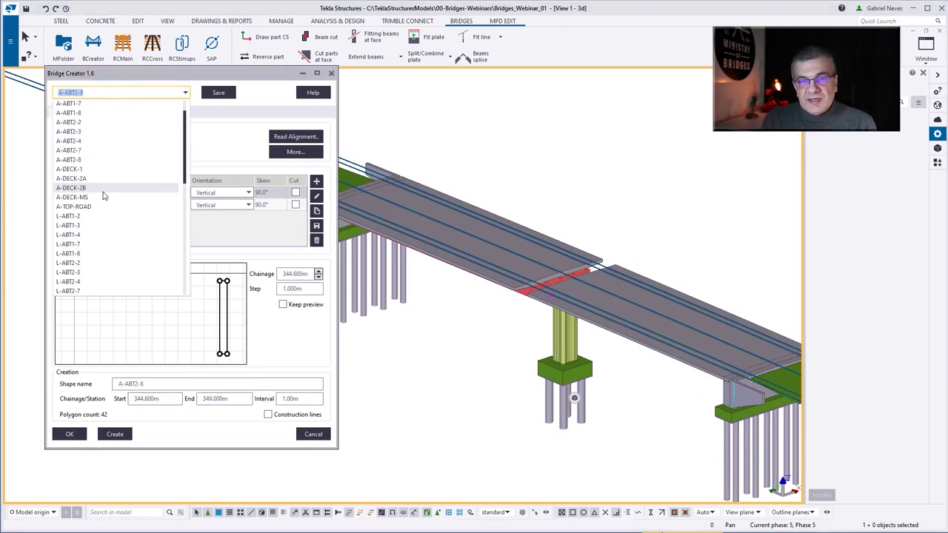
pyautogui.scroll(1, 95, 159)
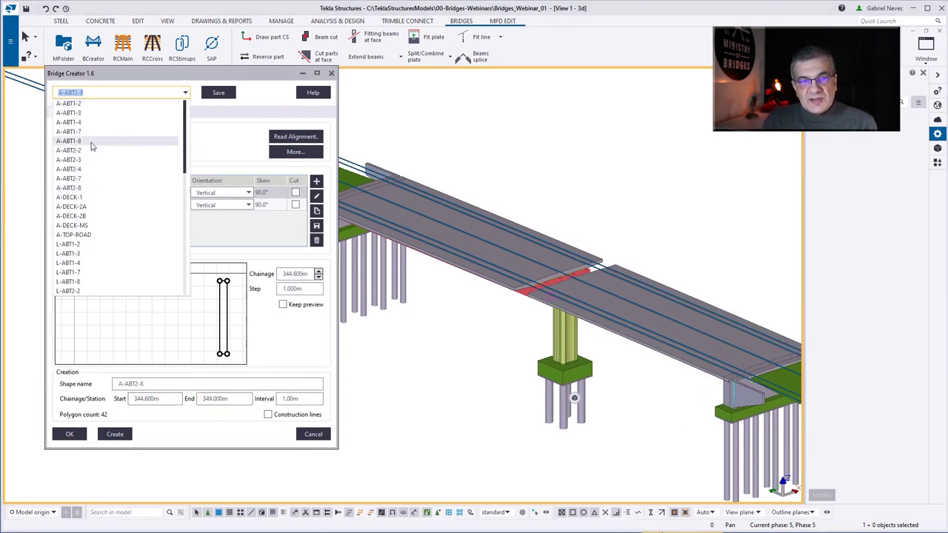
pyautogui.click(91, 141)
pyautogui.press('Tab')
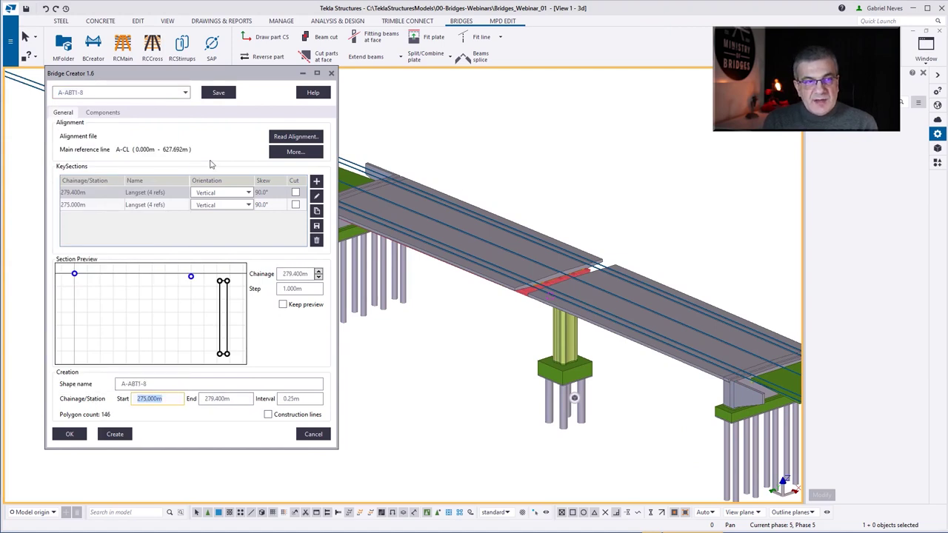
# Step: Load the A-DECK-MS settings and show the EDGEBEAM-East component with its full profile definition
pyautogui.click(173, 93)
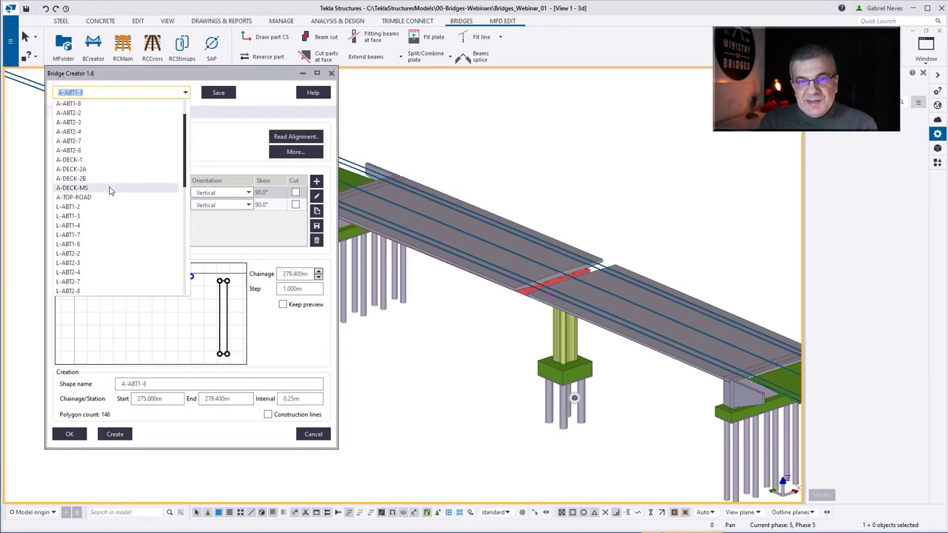
pyautogui.click(110, 190)
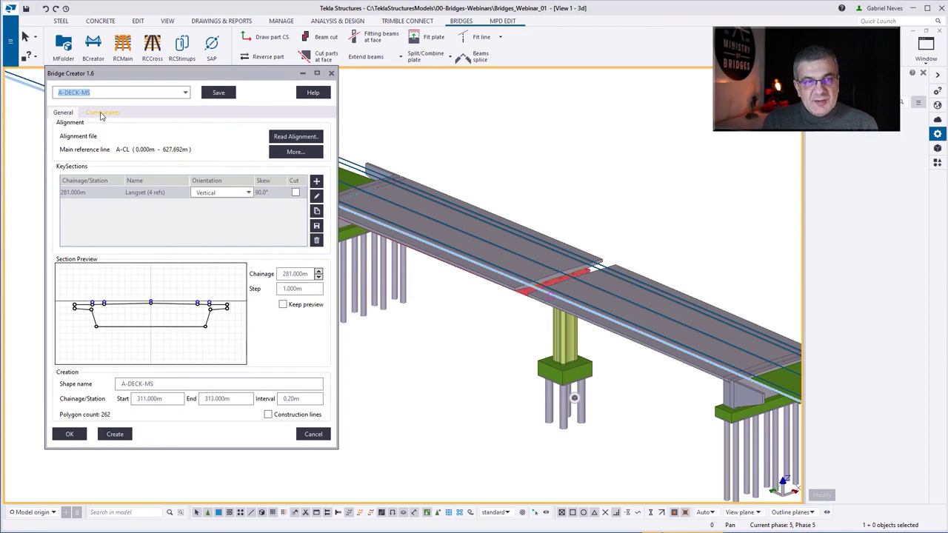
pyautogui.click(102, 113)
pyautogui.click(86, 153)
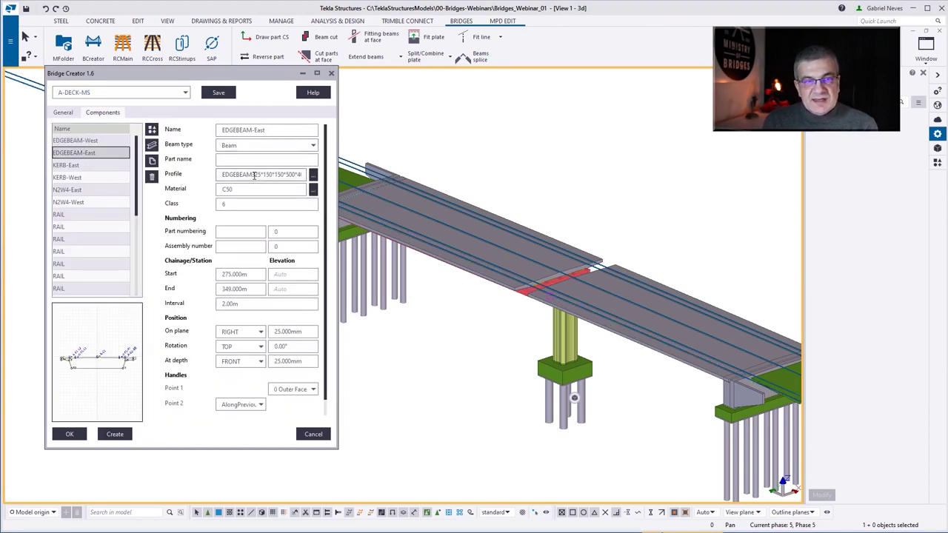
pyautogui.moveTo(254, 175); pyautogui.dragTo(210, 177)
pyautogui.hotkey('ctrl', 'a')
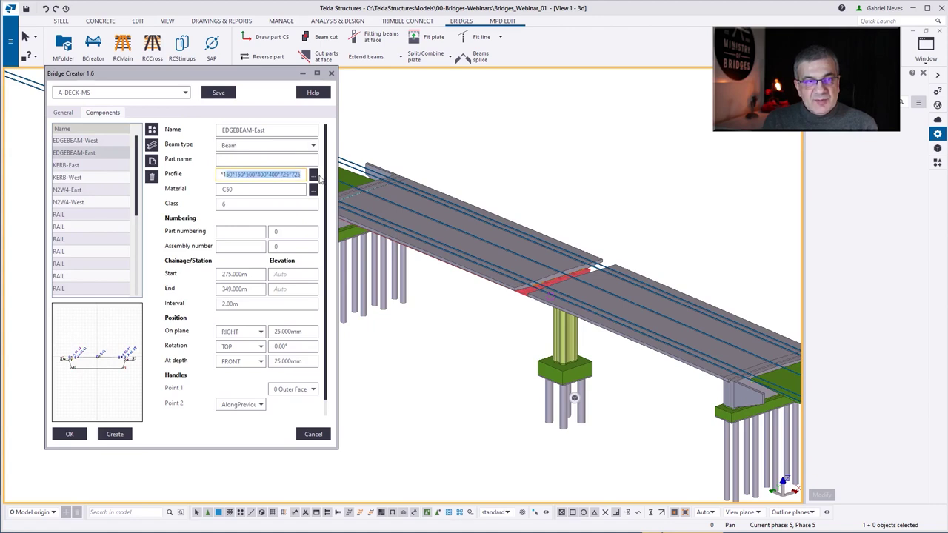
# Step: Examine the profile definition of the KERB-East component
pyautogui.click(81, 165)
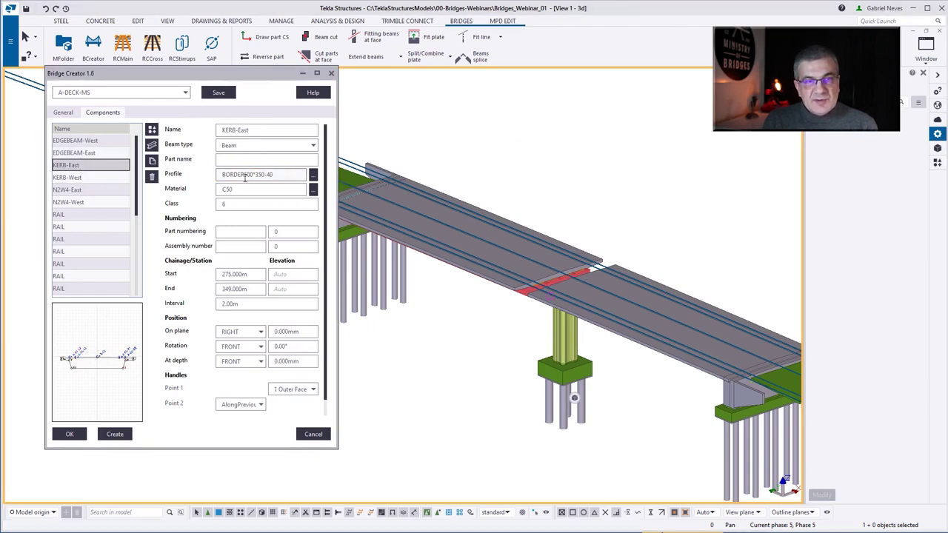
pyautogui.click(214, 176)
pyautogui.press('End')
pyautogui.hotkey('shift', 'Left')
pyautogui.hotkey('shift', 'Left')
pyautogui.hotkey('shift', 'Left')
pyautogui.hotkey('shift', 'Left')
pyautogui.hotkey('shift', 'Left')
pyautogui.hotkey('shift', 'Left')
pyautogui.hotkey('shift', 'Left')
pyautogui.hotkey('shift', 'Left')
pyautogui.hotkey('shift', 'Left')
pyautogui.hotkey('shift', 'Left')
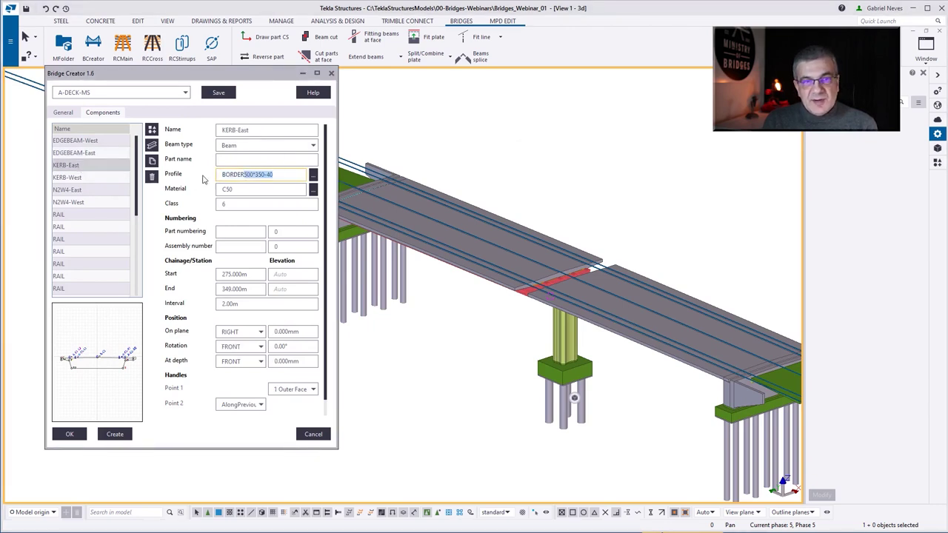
# Step: Examine the N2W4-East component's settings and the catalogue of components that can be added, without adding one
pyautogui.click(84, 191)
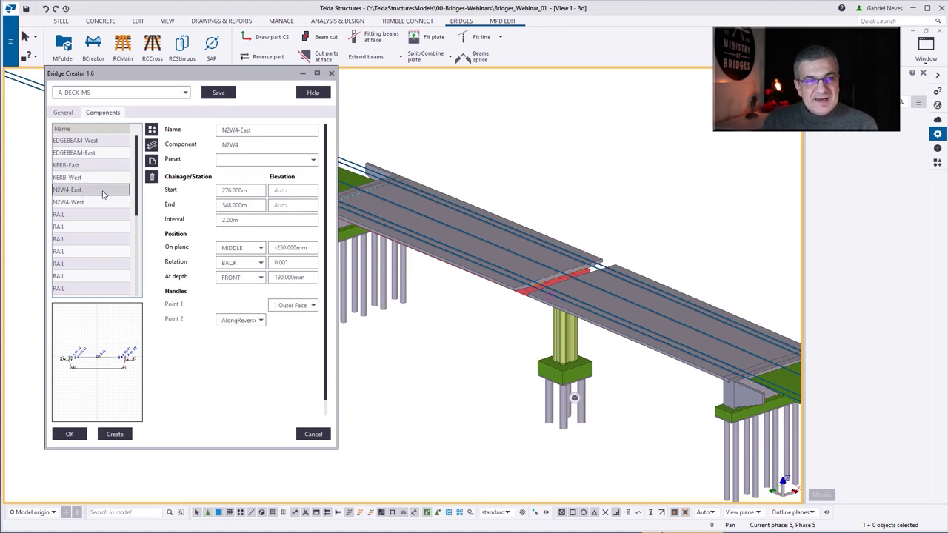
pyautogui.click(153, 131)
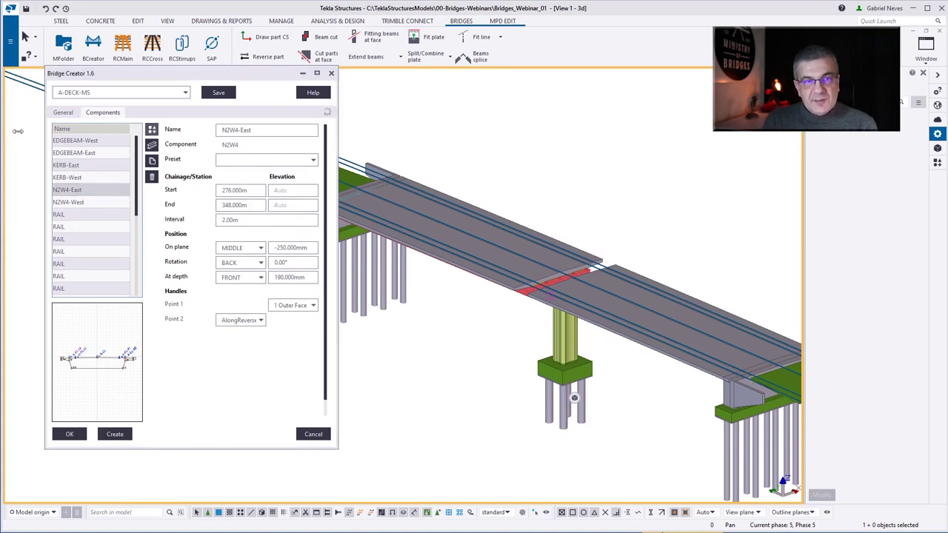
pyautogui.click(140, 135)
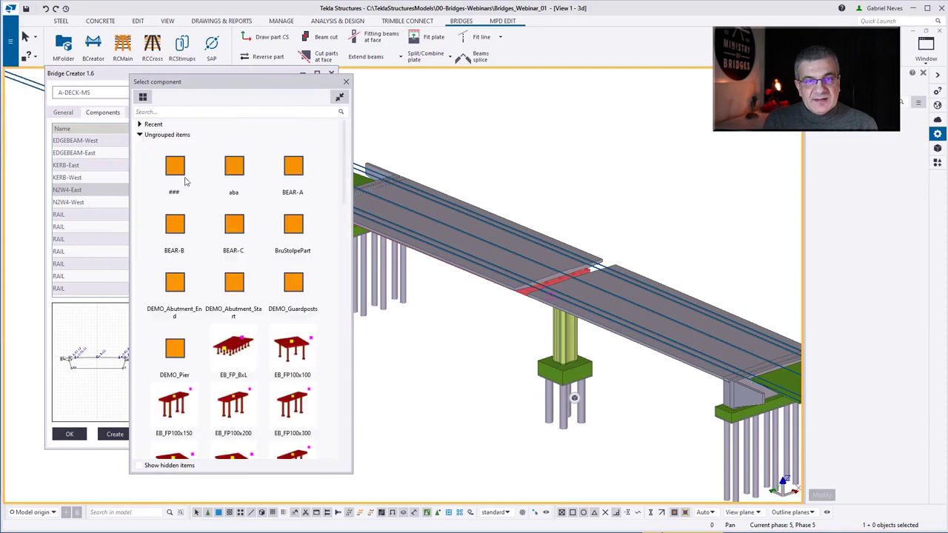
pyautogui.click(345, 82)
# Step: Examine the N2W4-West component's handle point in an enlarged section preview
pyautogui.click(84, 205)
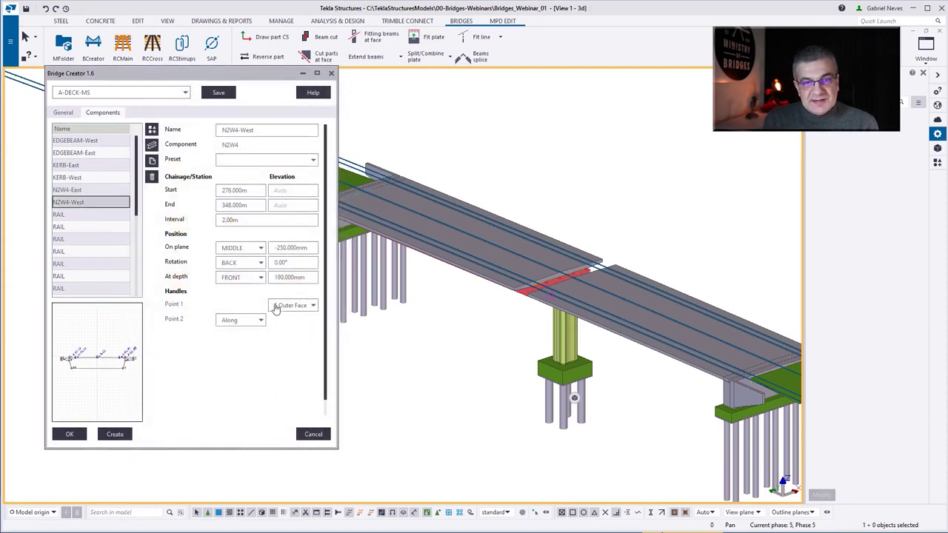
pyautogui.scroll(2, 109, 365)
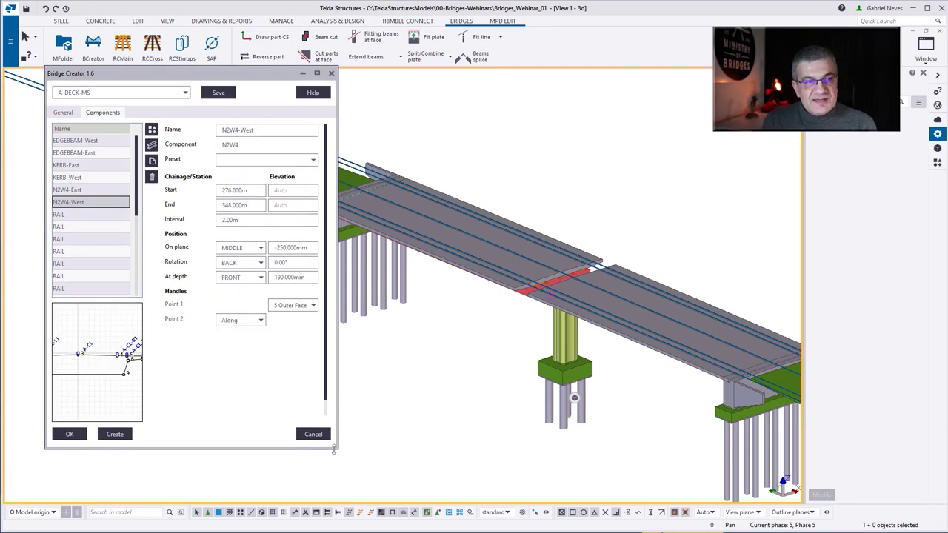
pyautogui.moveTo(337, 448); pyautogui.dragTo(498, 466)
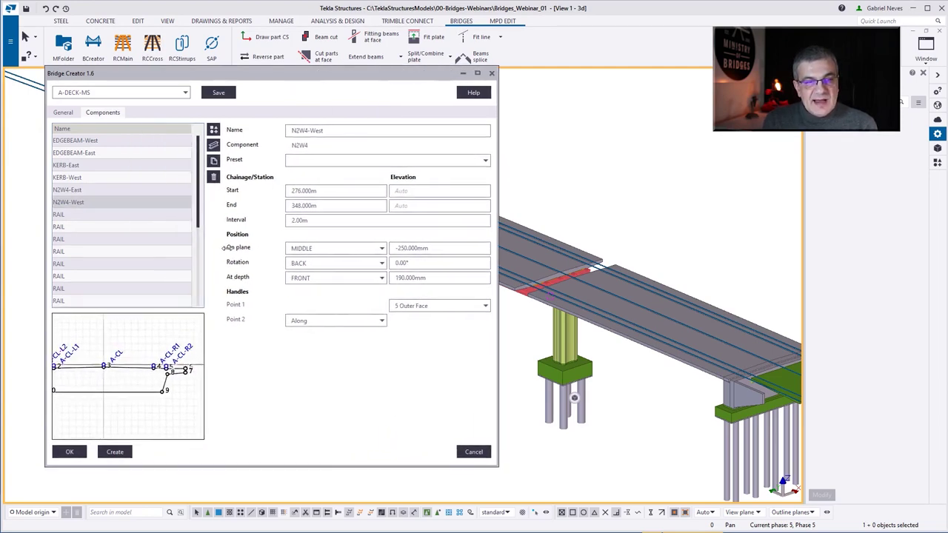
pyautogui.scroll(3, 206, 356)
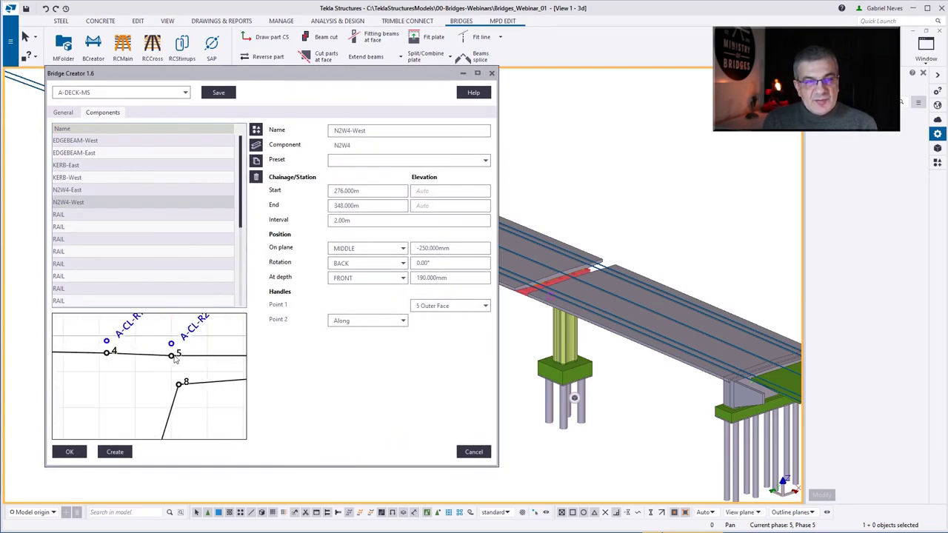
# Step: Examine the first RAIL component's settings and the profile catalogue, leaving its profile as it is
pyautogui.click(81, 215)
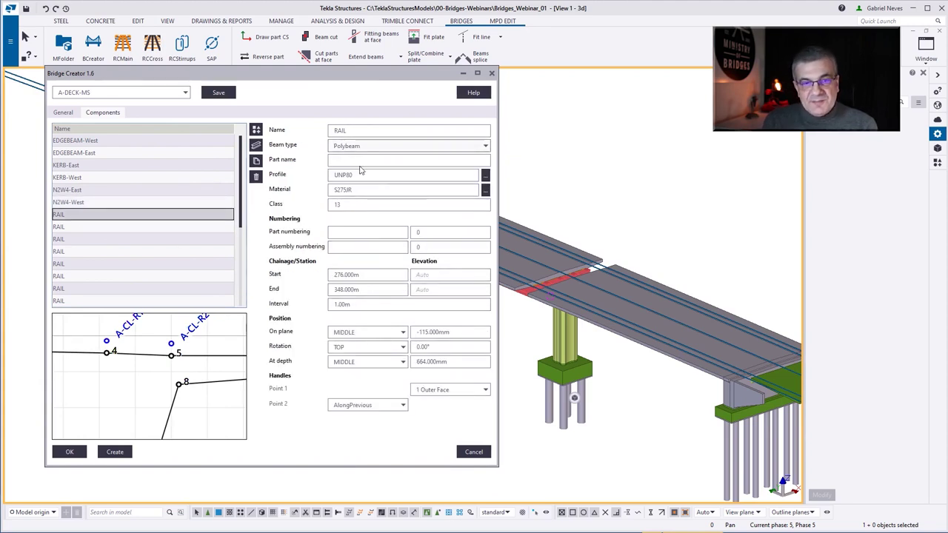
pyautogui.click(165, 219)
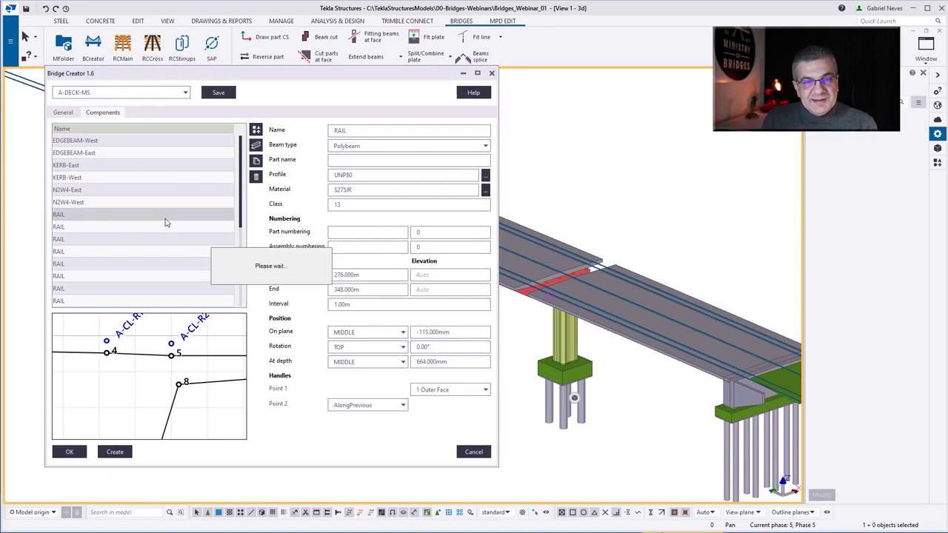
pyautogui.click(485, 174)
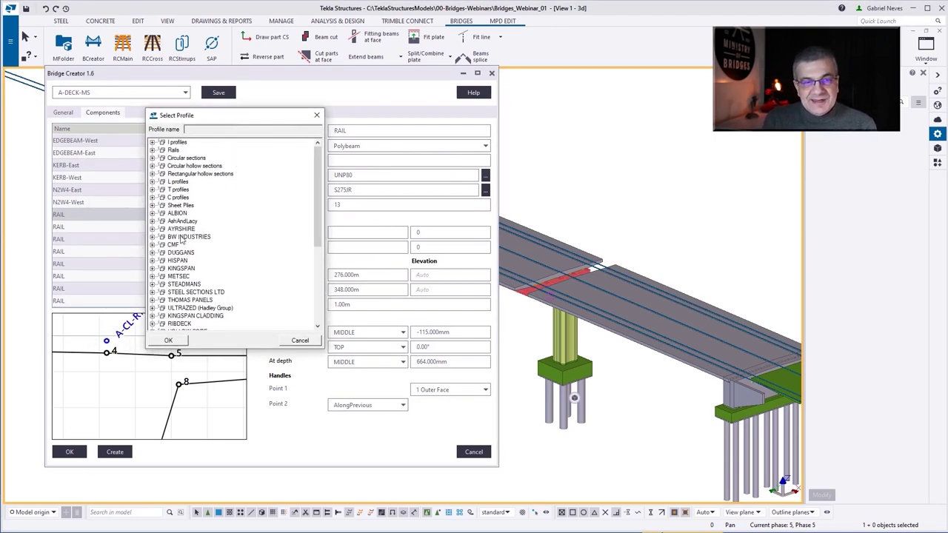
pyautogui.click(298, 341)
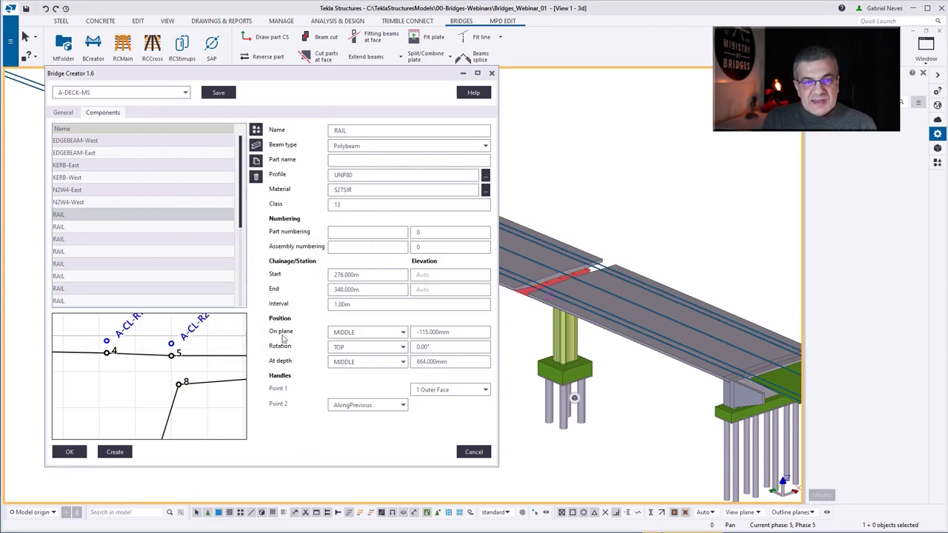
# Step: Examine the position and handle settings of the remaining RAIL, PARAPET1 and first Parapet2 components
pyautogui.click(77, 226)
pyautogui.press('Down')
pyautogui.press('Down')
pyautogui.scroll(-2, 104, 243)
pyautogui.click(87, 240)
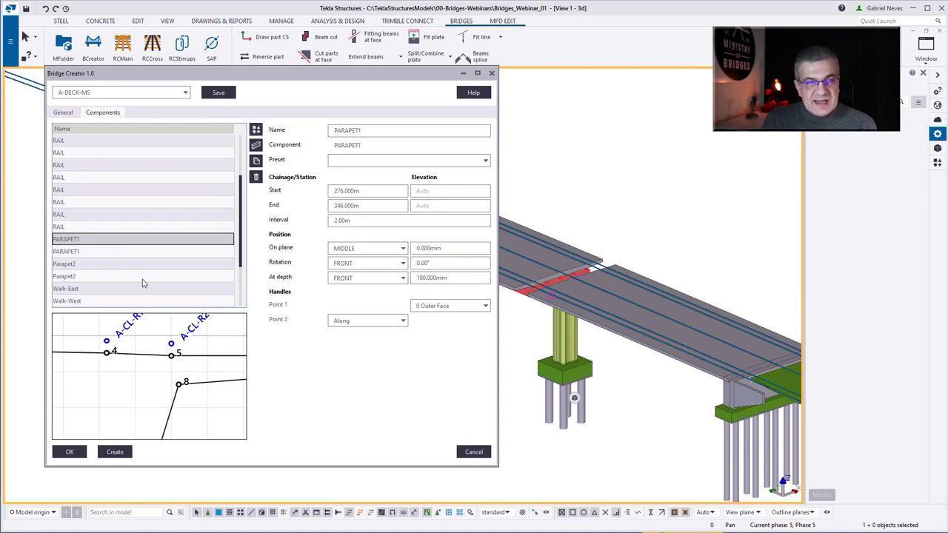
pyautogui.click(86, 265)
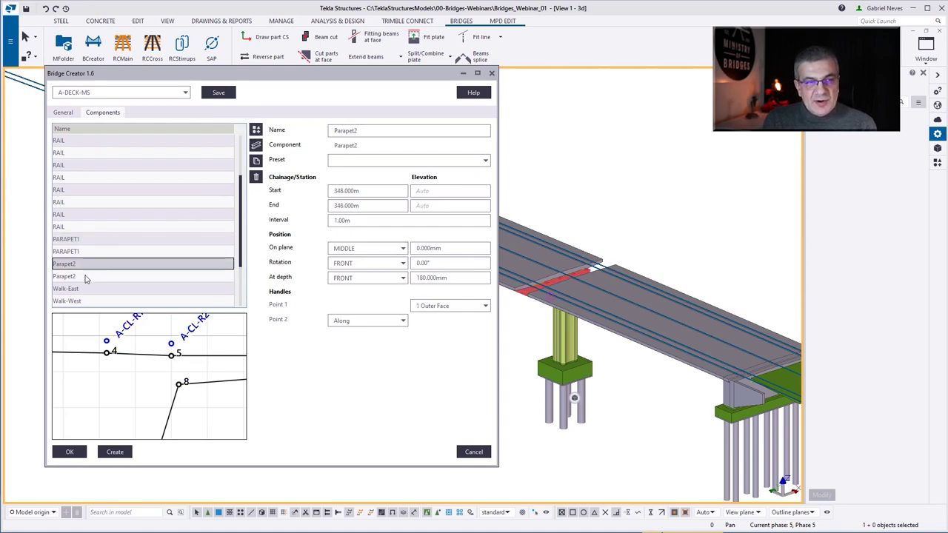
pyautogui.click(85, 240)
pyautogui.click(85, 253)
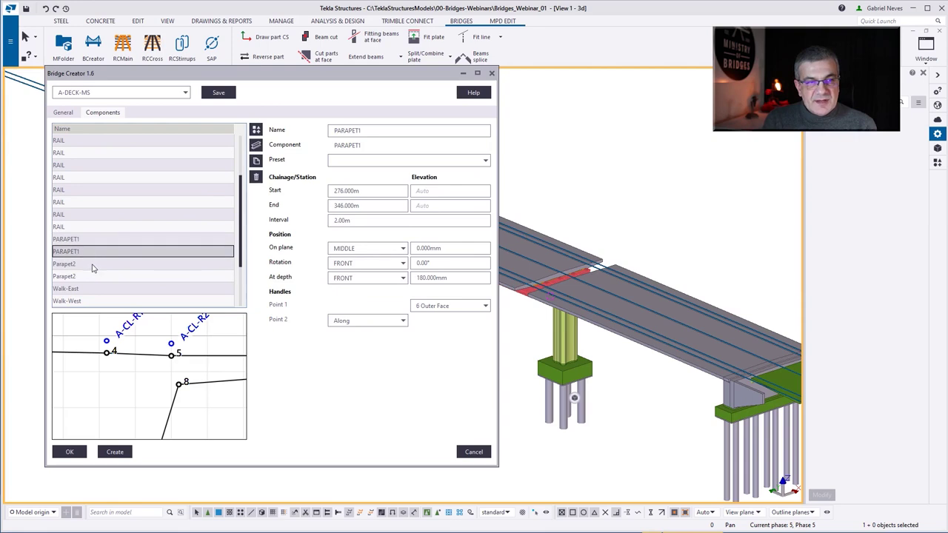
pyautogui.click(92, 265)
# Step: Set the Point 1 handle of the second Parapet2 component to 6 Outer Face
pyautogui.click(92, 277)
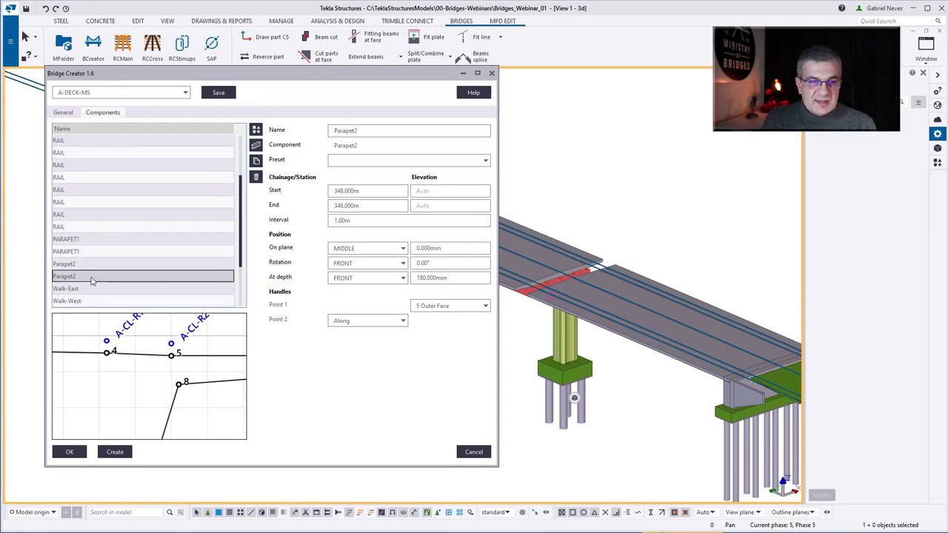
pyautogui.scroll(-3, 129, 374)
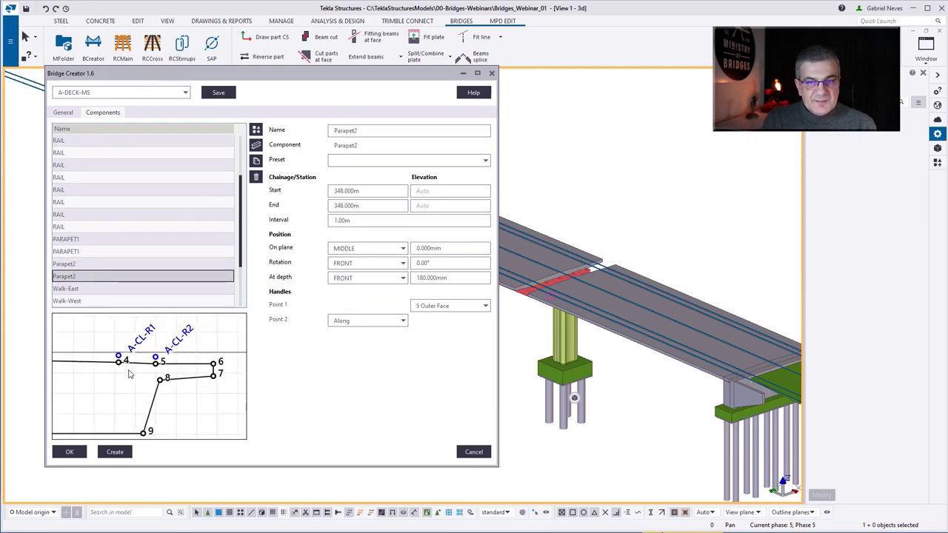
pyautogui.click(439, 308)
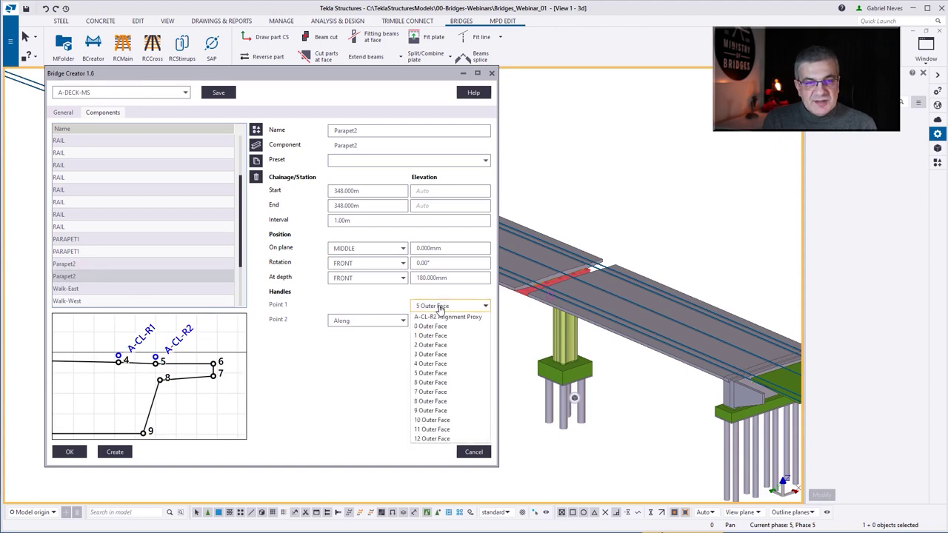
pyautogui.click(435, 424)
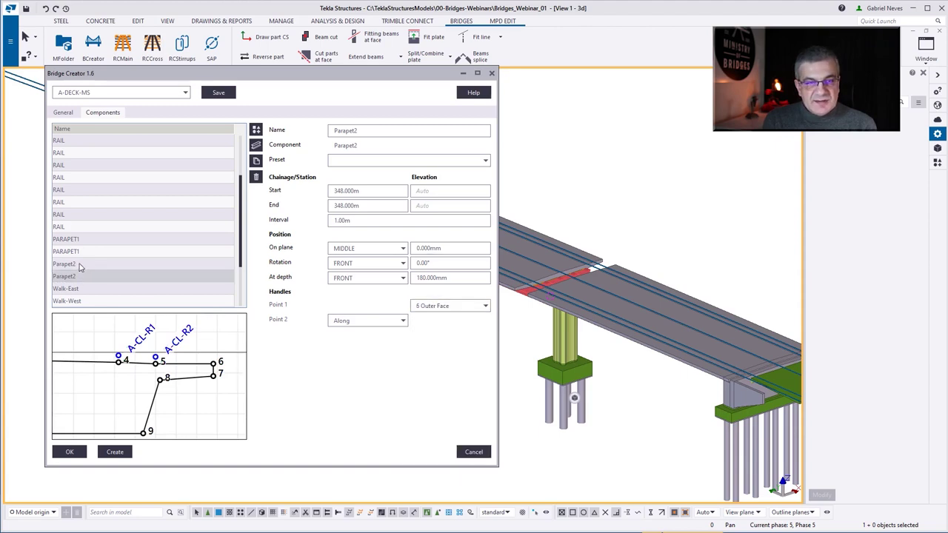
# Step: Examine the profile, position and handle settings of the walkway and pipe components on both the east and west sides
pyautogui.click(81, 289)
pyautogui.scroll(-2, 111, 252)
pyautogui.click(111, 239)
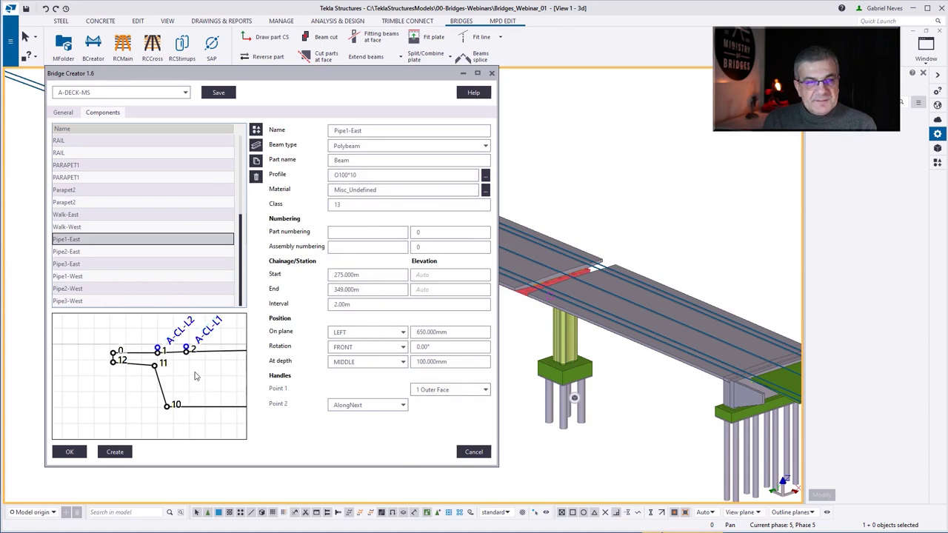
pyautogui.click(83, 252)
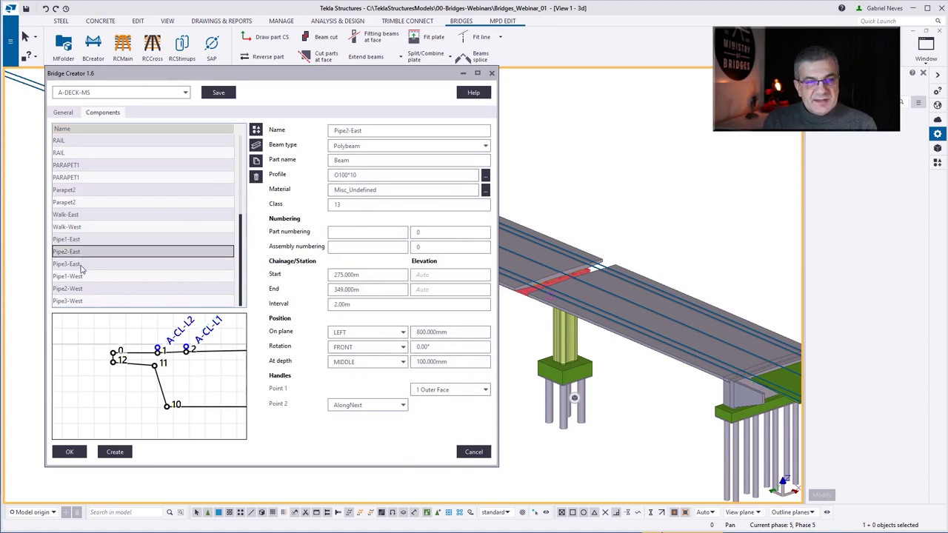
pyautogui.click(83, 264)
pyautogui.click(83, 277)
pyautogui.click(84, 289)
pyautogui.click(86, 301)
pyautogui.scroll(5, 111, 287)
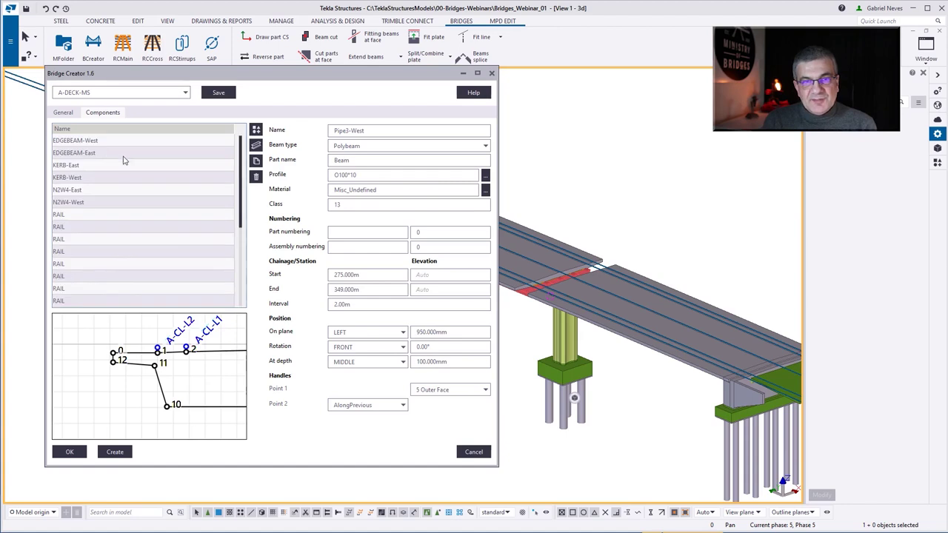
# Step: Create the A-DECK-MS components, overwriting the existing shape geometry, and close Bridge Creator
pyautogui.moveTo(483, 132); pyautogui.dragTo(360, 142)
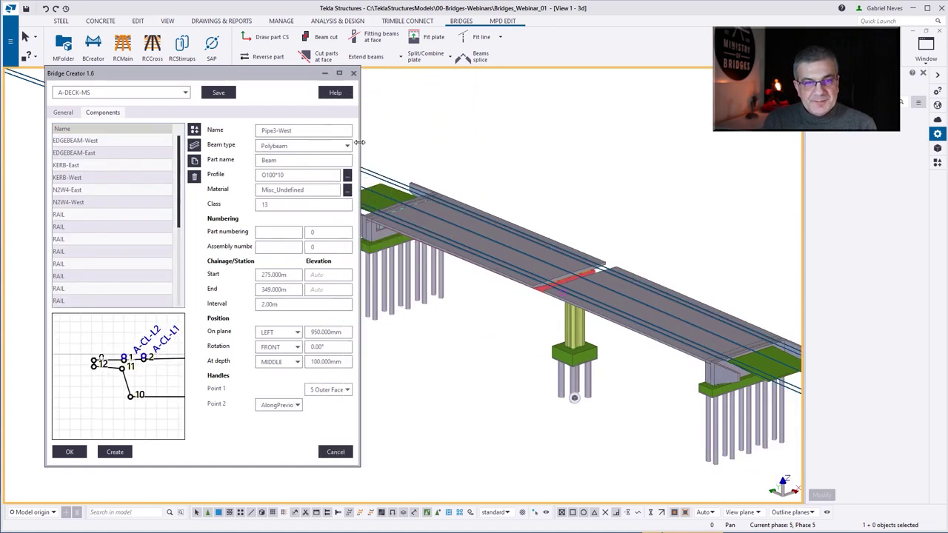
pyautogui.click(119, 452)
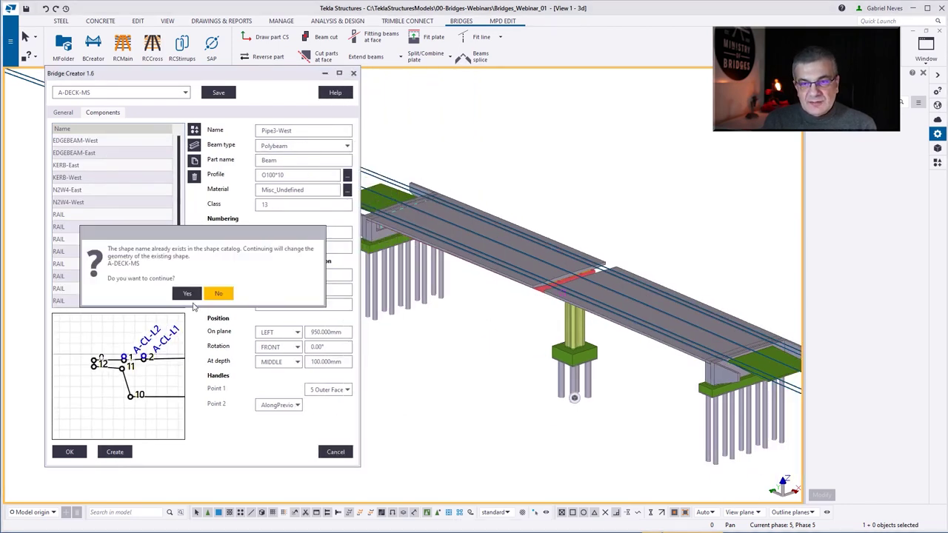
pyautogui.click(187, 293)
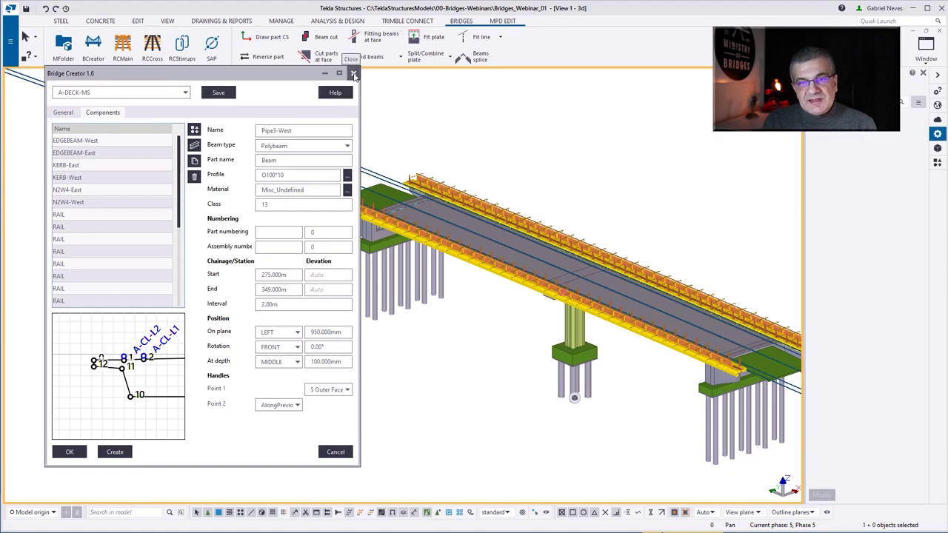
pyautogui.click(354, 75)
# Step: Inspect the created edge beams, kerbs, posts, parapets, walkways and pipes at the abutment end of the bridge
pyautogui.keyDown('ctrl'); pyautogui.moveTo(459, 281); pyautogui.dragTo(373, 381, button='middle'); pyautogui.keyUp('ctrl')
pyautogui.scroll(10, 632, 334)
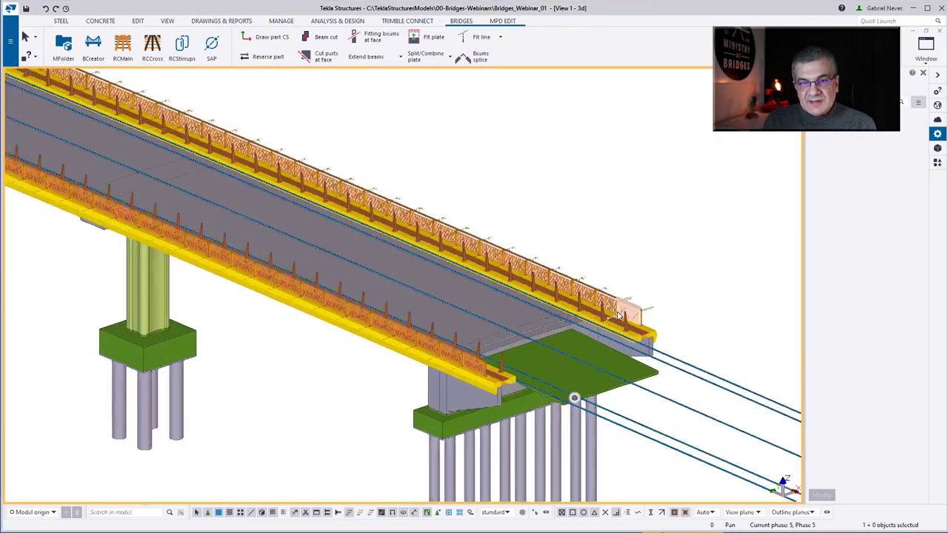
pyautogui.moveTo(632, 335)
pyautogui.keyDown('ctrl'); pyautogui.mouseDown(button='middle')
pyautogui.moveTo(614, 319)
pyautogui.moveTo(552, 311)
pyautogui.moveTo(614, 334)
pyautogui.moveTo(408, 357)
pyautogui.moveTo(572, 352)
pyautogui.moveTo(516, 360)
pyautogui.moveTo(563, 356)
pyautogui.mouseUp(button='middle'); pyautogui.keyUp('ctrl')
pyautogui.scroll(-3, 409, 357)
pyautogui.scroll(5, 408, 357)
pyautogui.scroll(-5, 497, 361)
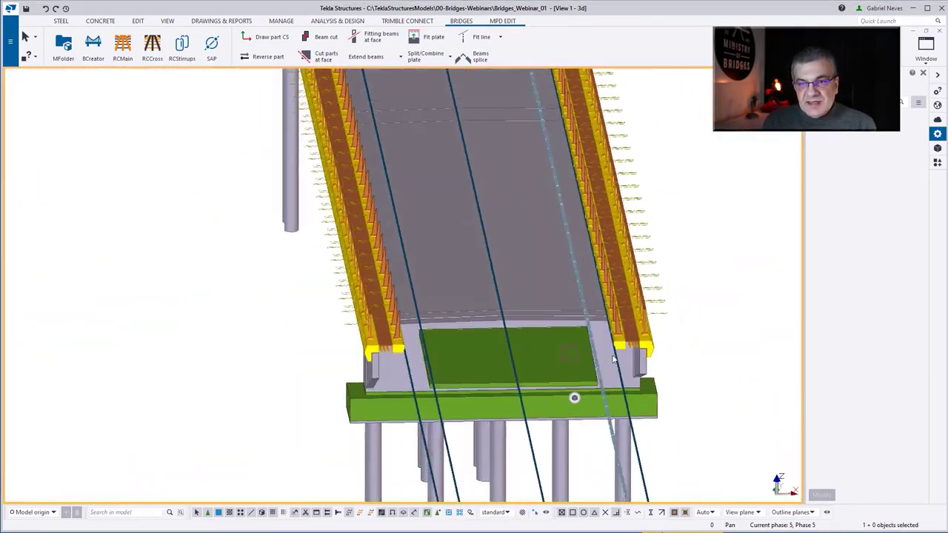
pyautogui.scroll(5, 672, 348)
pyautogui.keyDown('ctrl'); pyautogui.moveTo(673, 348); pyautogui.dragTo(726, 258, button='middle'); pyautogui.keyUp('ctrl')
pyautogui.rightClick(727, 258)
pyautogui.click(741, 311)
pyautogui.keyDown('ctrl'); pyautogui.moveTo(741, 324); pyautogui.dragTo(628, 240, button='middle'); pyautogui.keyUp('ctrl')
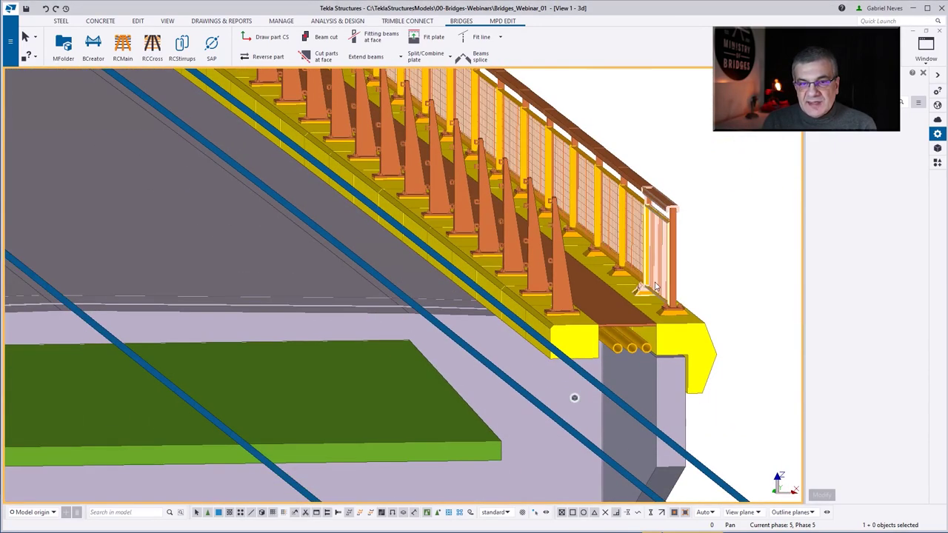
pyautogui.scroll(-5, 628, 239)
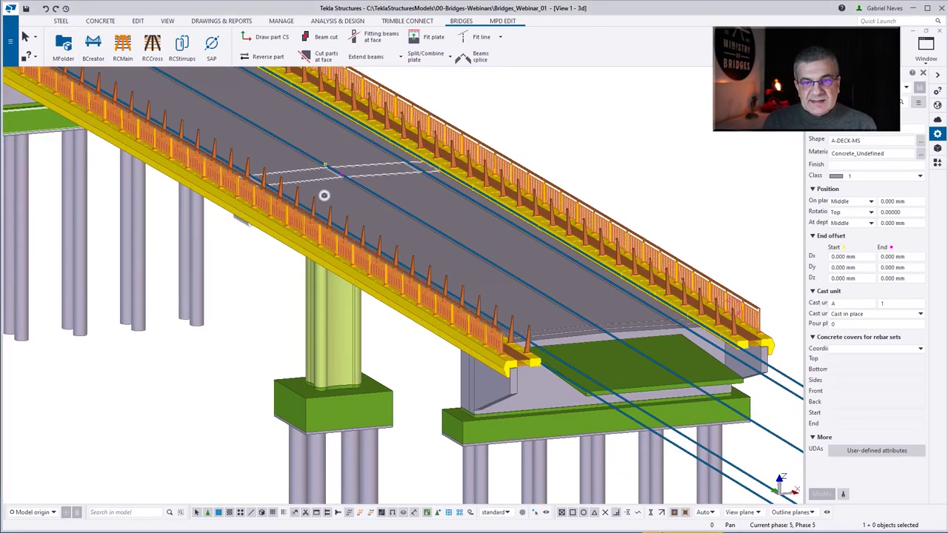
# Step: Reopen Bridge Creator and load the saved A-DECK-MS settings
pyautogui.moveTo(208, 109); pyautogui.dragTo(208, 106)
pyautogui.click(188, 124)
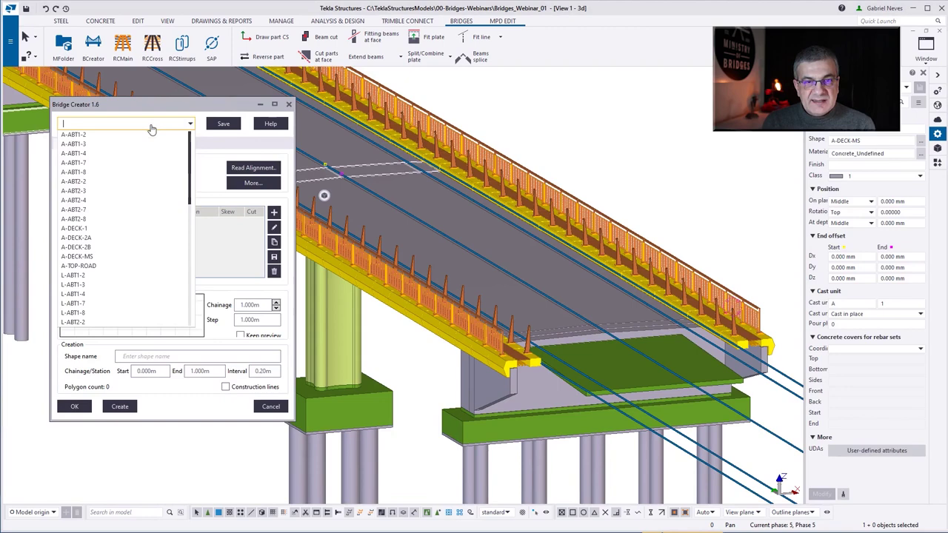
pyautogui.click(116, 257)
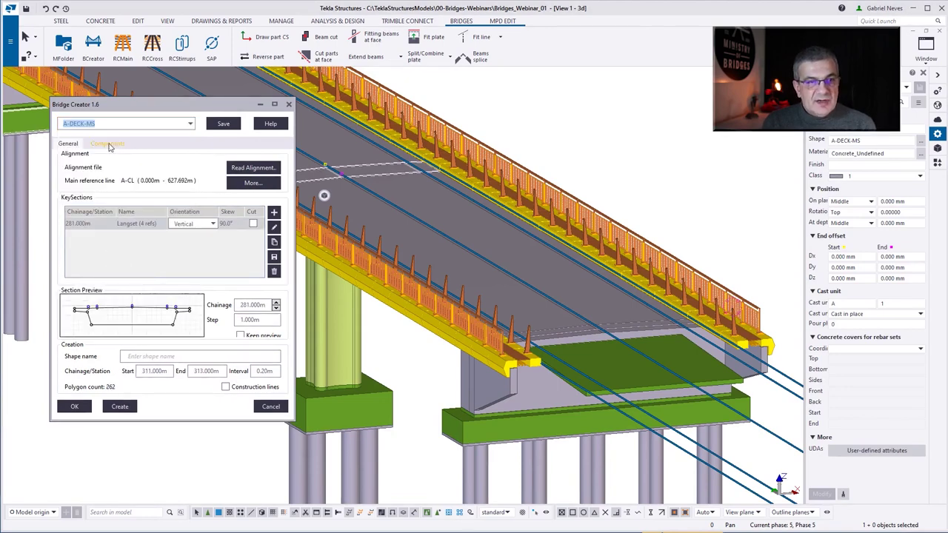
# Step: Set the profile of all the RAIL components to RSC76*38*6.70
pyautogui.click(108, 146)
pyautogui.click(74, 247)
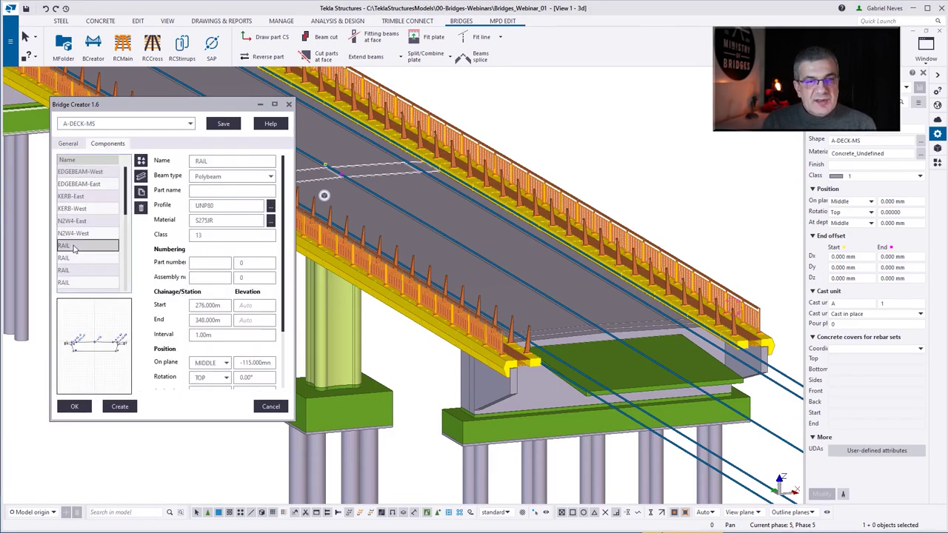
pyautogui.scroll(-2, 80, 222)
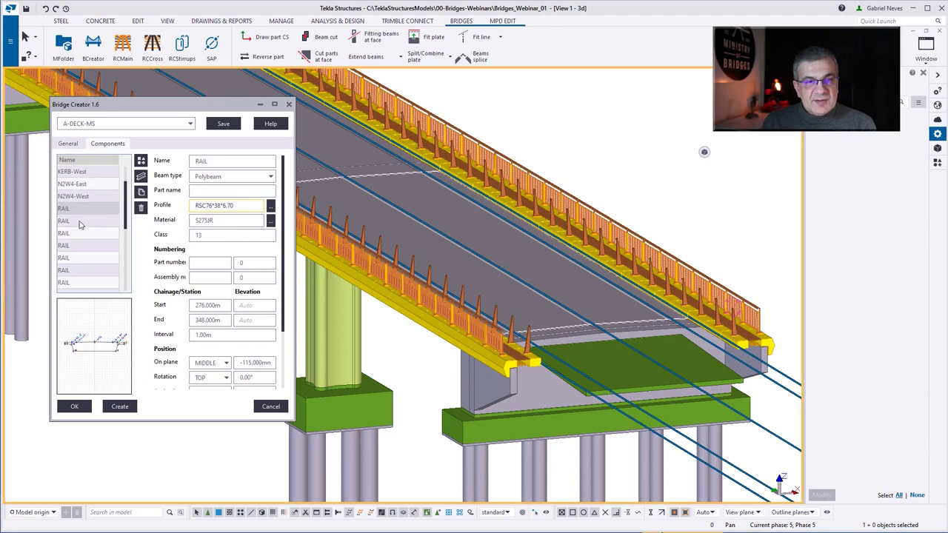
pyautogui.click(85, 235)
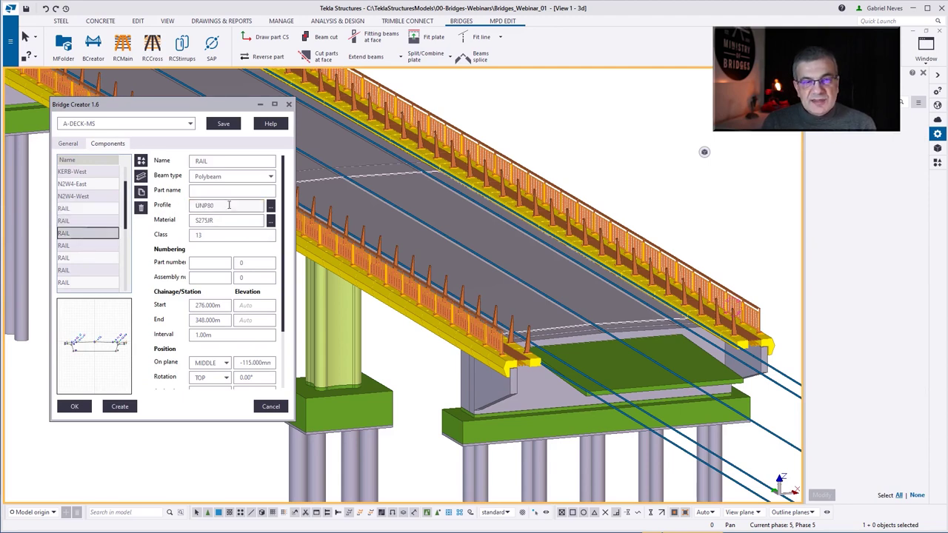
pyautogui.click(87, 247)
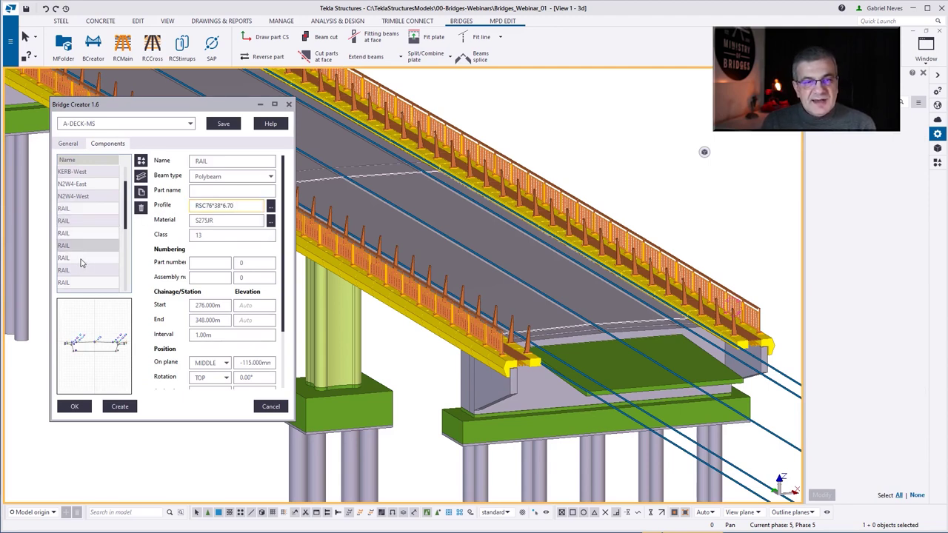
pyautogui.click(81, 261)
pyautogui.click(81, 271)
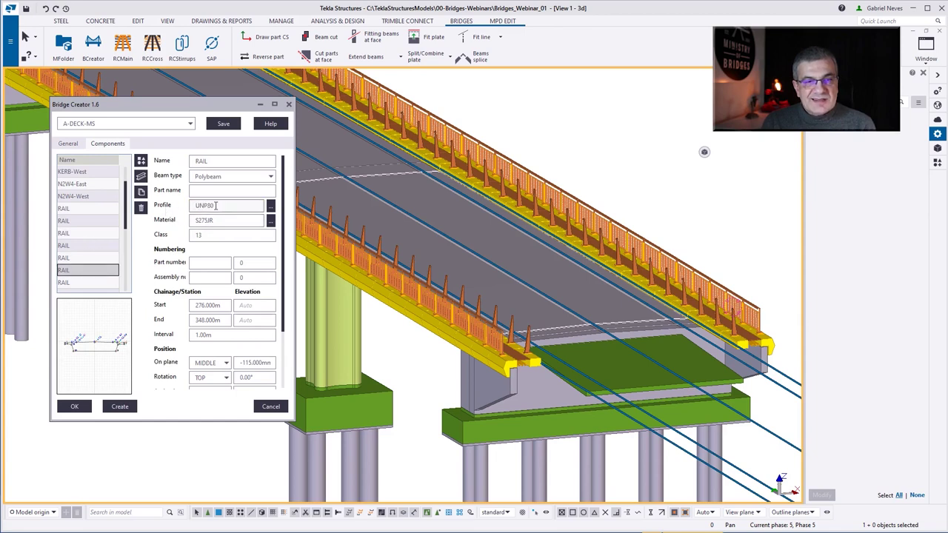
pyautogui.scroll(-1, 85, 255)
pyautogui.click(86, 245)
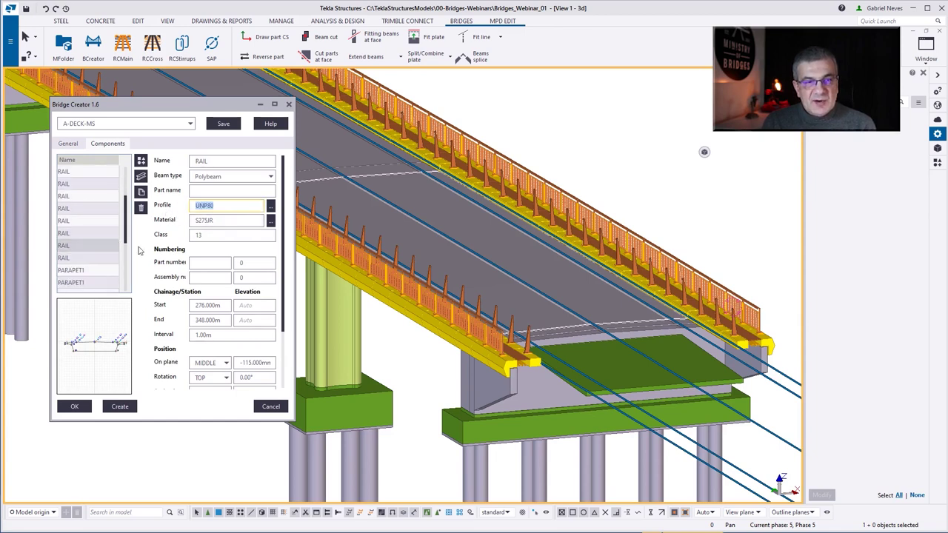
pyautogui.click(85, 258)
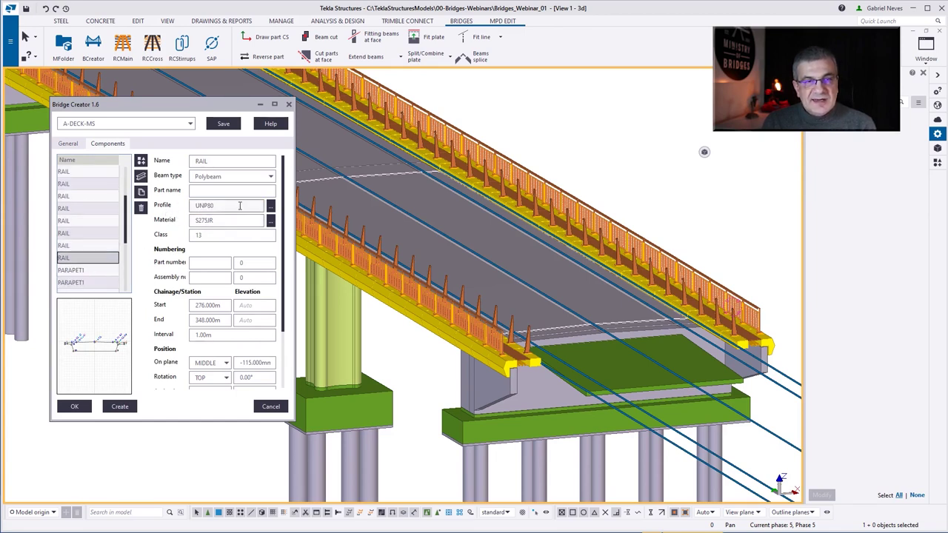
pyautogui.click(88, 271)
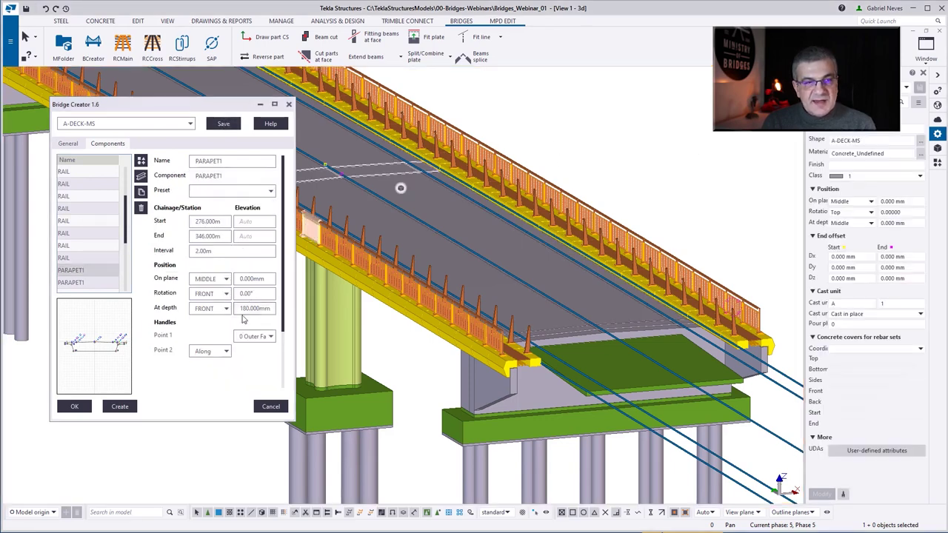
# Step: Enter A-DECK-MS as the shape name and create the deck components again with the new rail profile
pyautogui.click(123, 407)
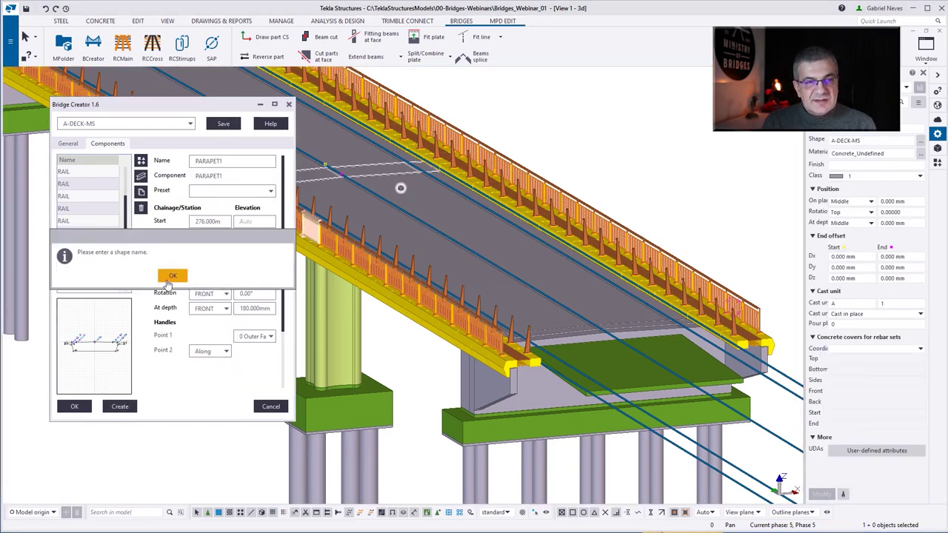
pyautogui.click(173, 276)
pyautogui.click(67, 143)
pyautogui.click(126, 123)
pyautogui.click(157, 347)
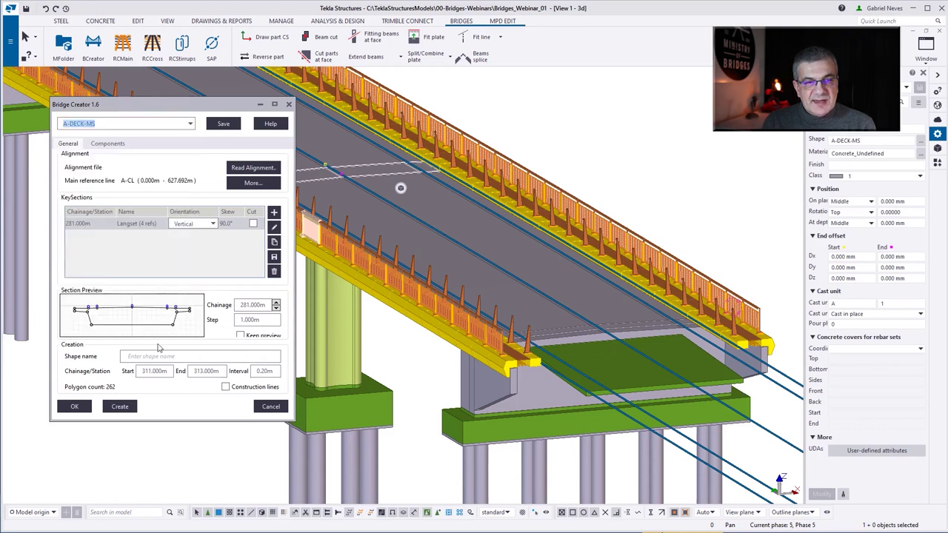
pyautogui.click(147, 357)
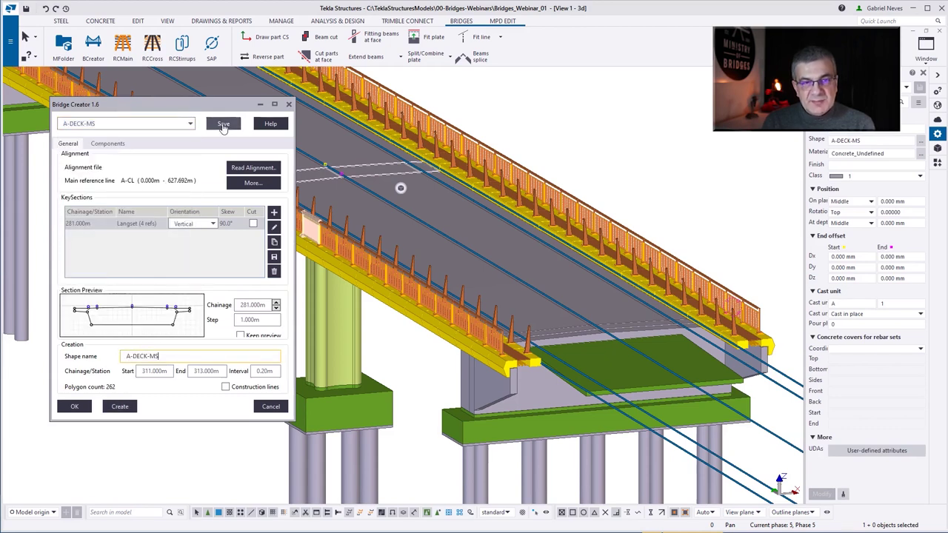
pyautogui.click(123, 406)
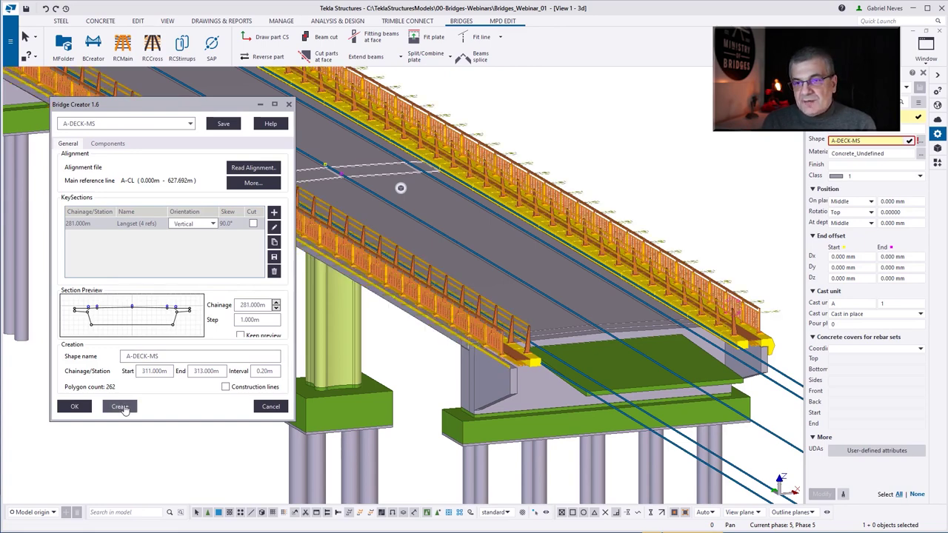
# Step: Inspect how the channel rails fit the posts along the deck edge, close up and in the overall view
pyautogui.scroll(10, 670, 292)
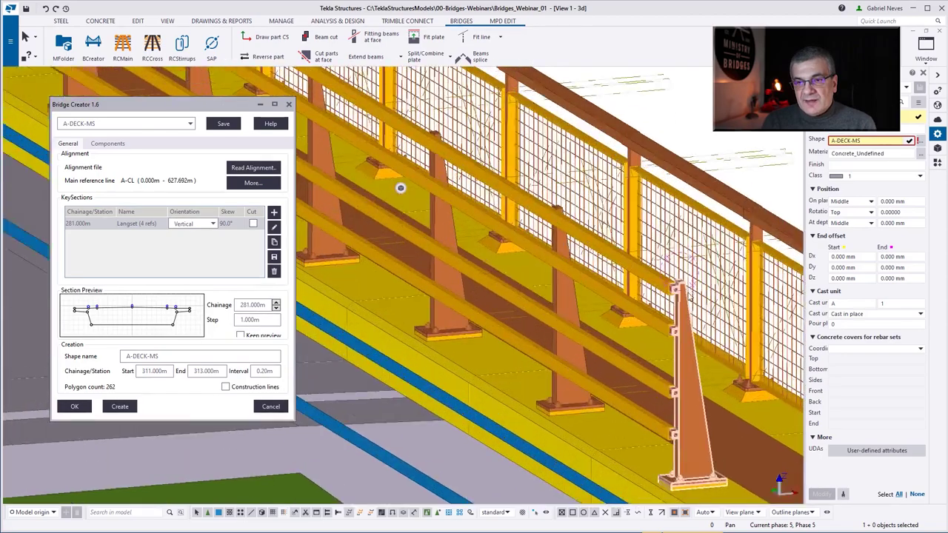
pyautogui.scroll(10, 670, 293)
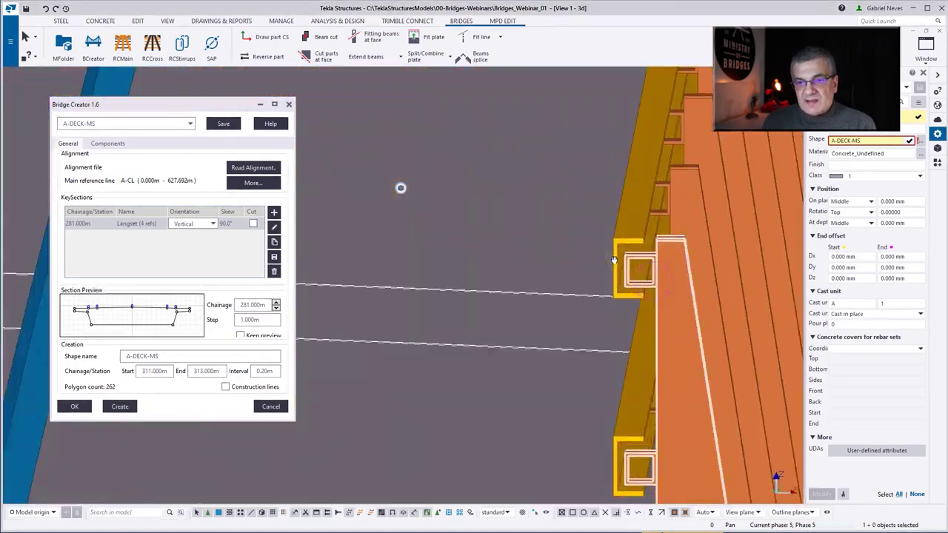
pyautogui.scroll(10, 621, 267)
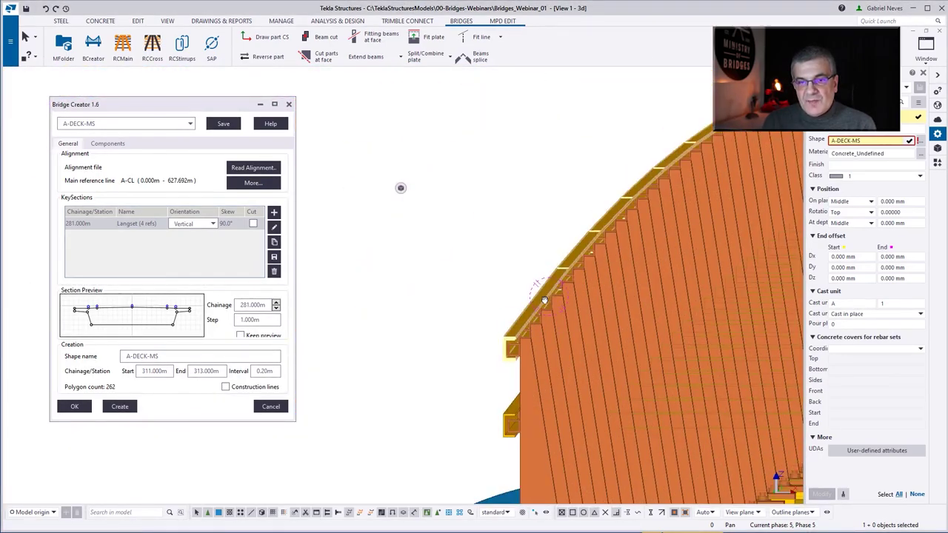
pyautogui.scroll(-10, 554, 304)
pyautogui.scroll(8, 646, 267)
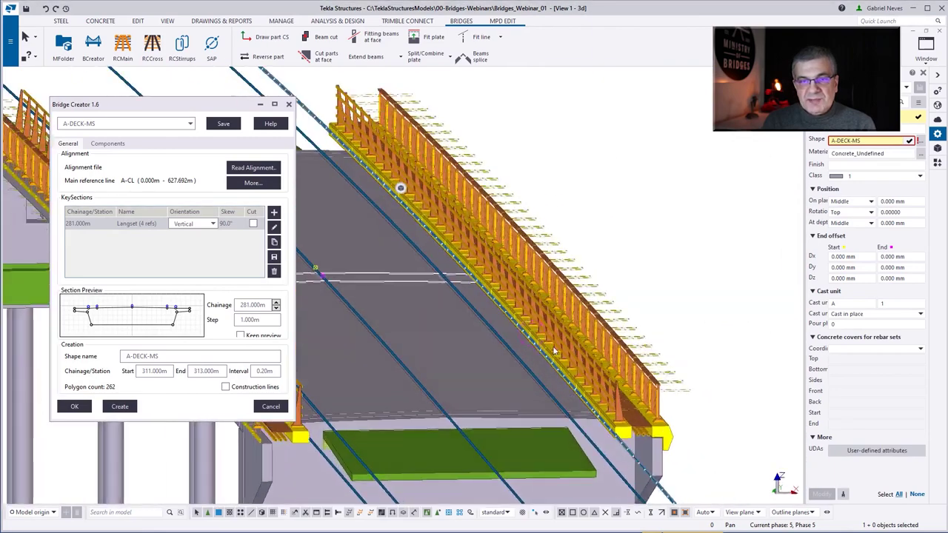
pyautogui.rightClick(646, 267)
pyautogui.click(666, 321)
pyautogui.scroll(-5, 518, 296)
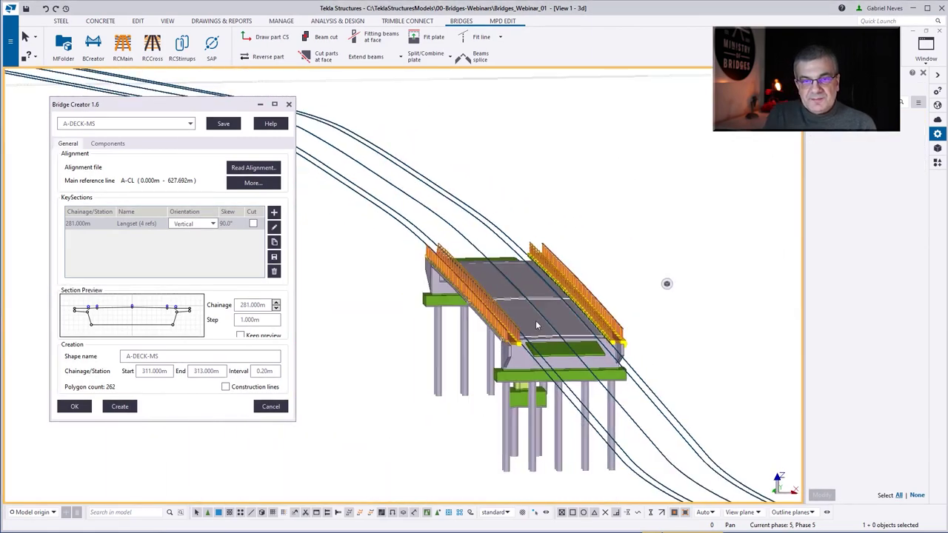
# Step: Identify the middle bridge's deck shape, load the M-ABT1-2 settings and create that abutment part
pyautogui.scroll(-10, 417, 356)
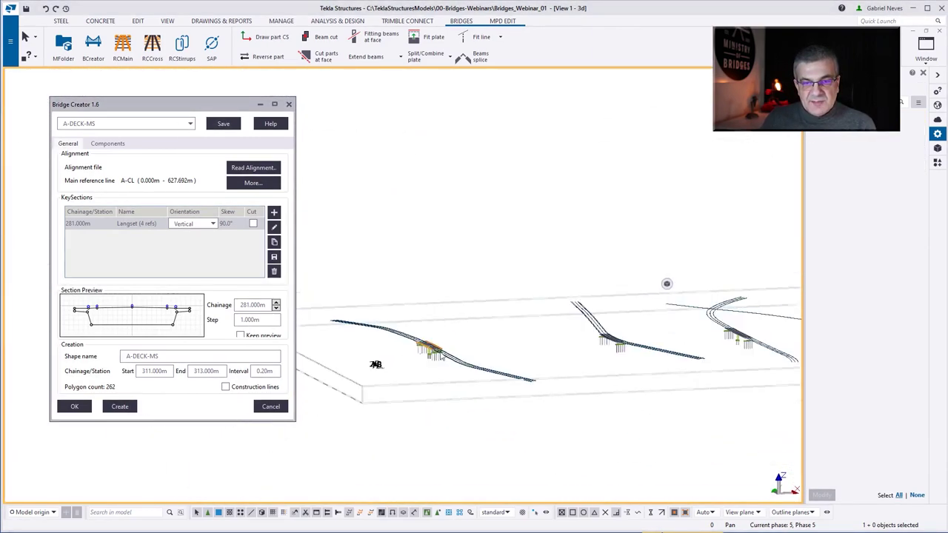
pyautogui.scroll(8, 418, 369)
pyautogui.scroll(-2, 393, 349)
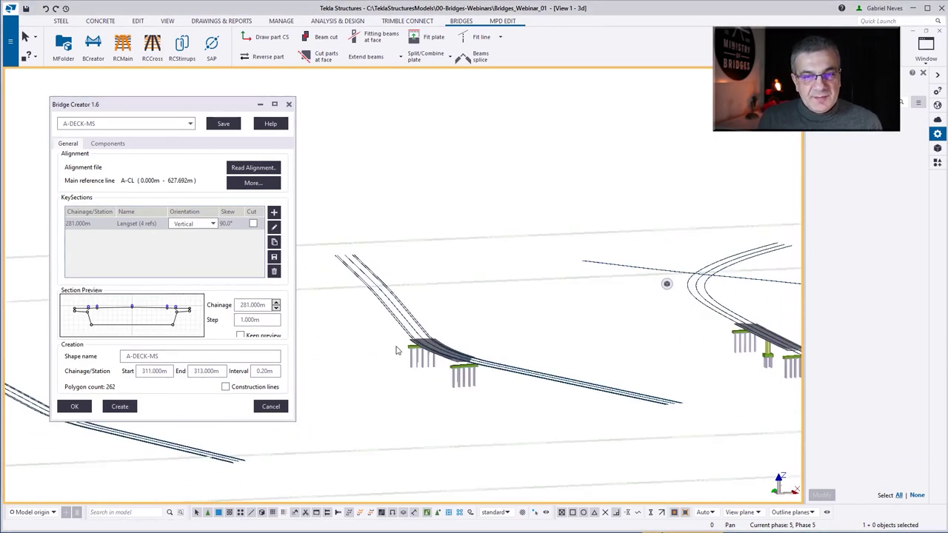
pyautogui.scroll(4, 393, 343)
pyautogui.scroll(3, 411, 342)
pyautogui.click(511, 325)
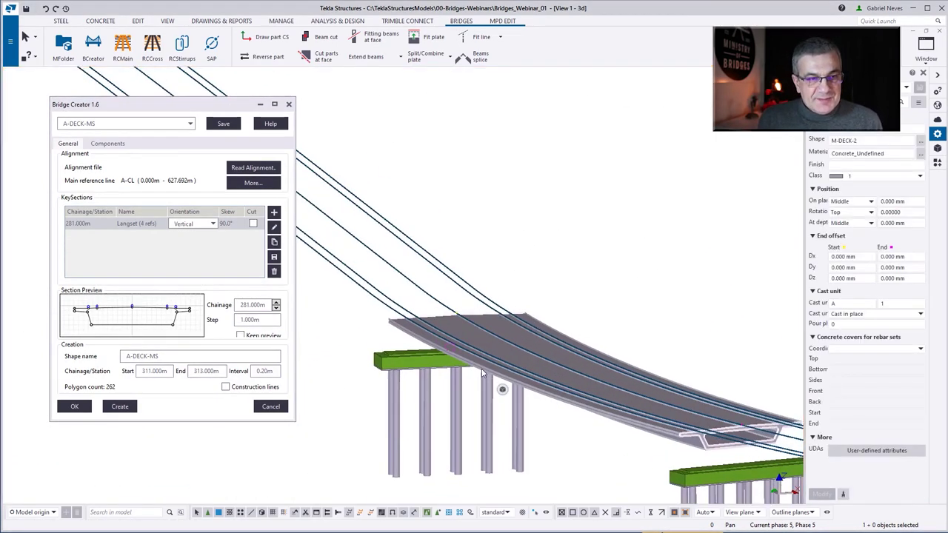
pyautogui.keyDown('ctrl'); pyautogui.moveTo(530, 303); pyautogui.dragTo(210, 123, button='middle'); pyautogui.keyUp('ctrl')
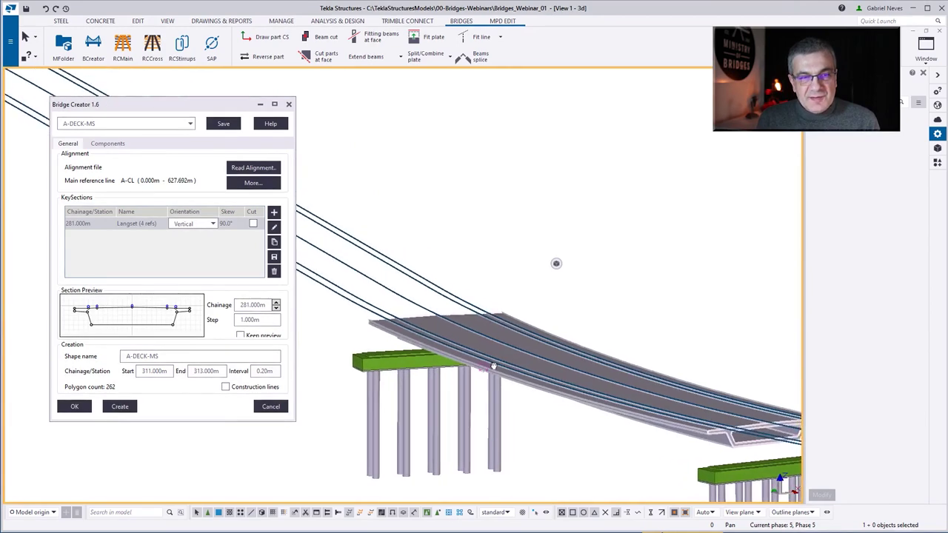
pyautogui.click(191, 124)
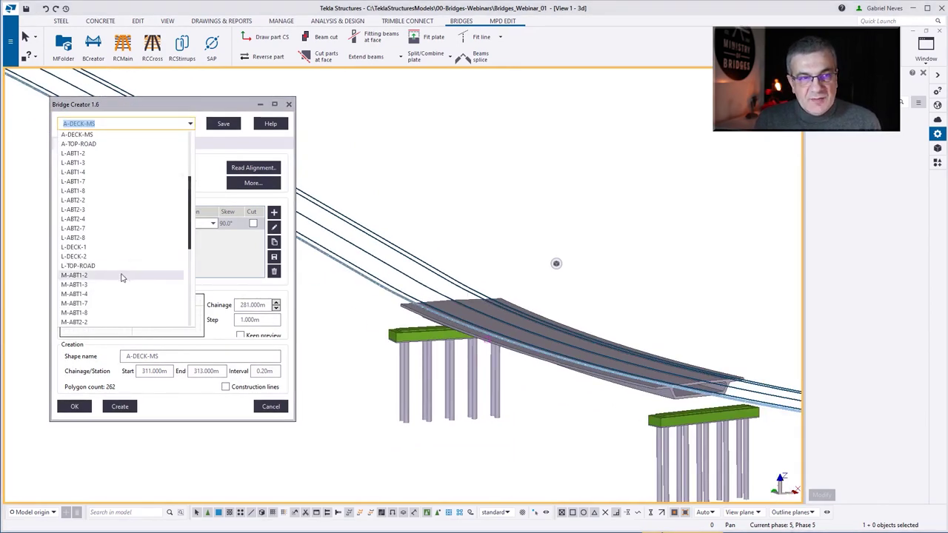
pyautogui.click(123, 278)
pyautogui.click(122, 408)
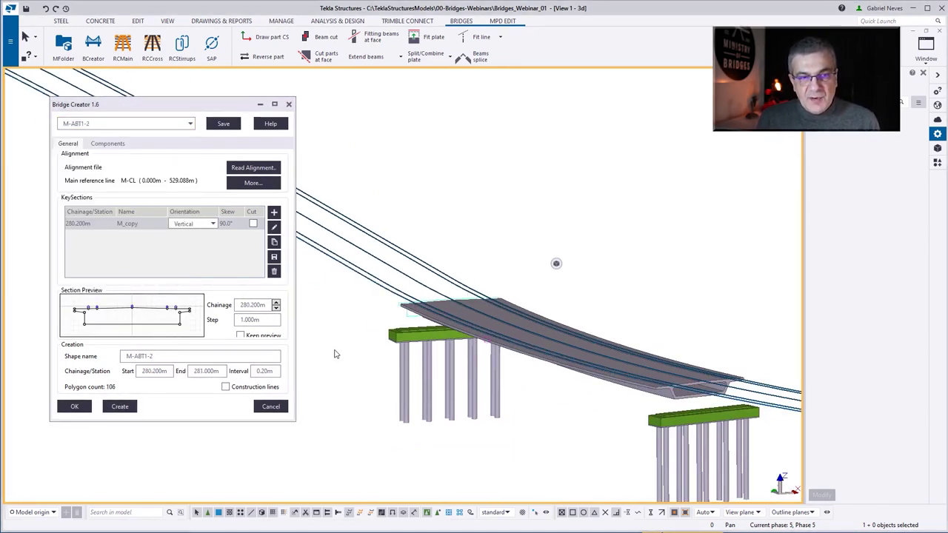
# Step: Load the M-ABT1-3 and M-ABT1-4 settings in turn and create each of these abutment parts
pyautogui.click(133, 124)
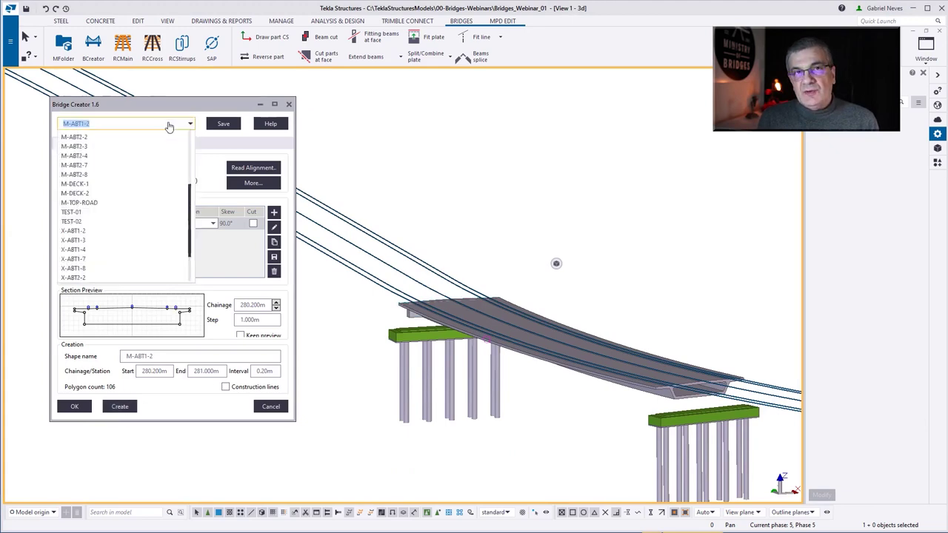
pyautogui.click(128, 409)
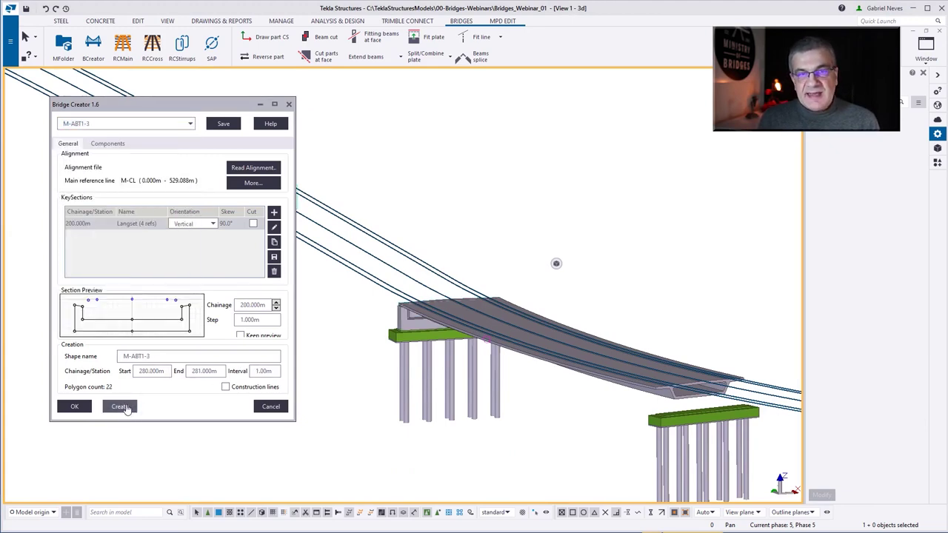
pyautogui.scroll(4, 408, 331)
pyautogui.scroll(2, 408, 331)
pyautogui.keyDown('ctrl'); pyautogui.moveTo(450, 389); pyautogui.dragTo(355, 289, button='middle'); pyautogui.keyUp('ctrl')
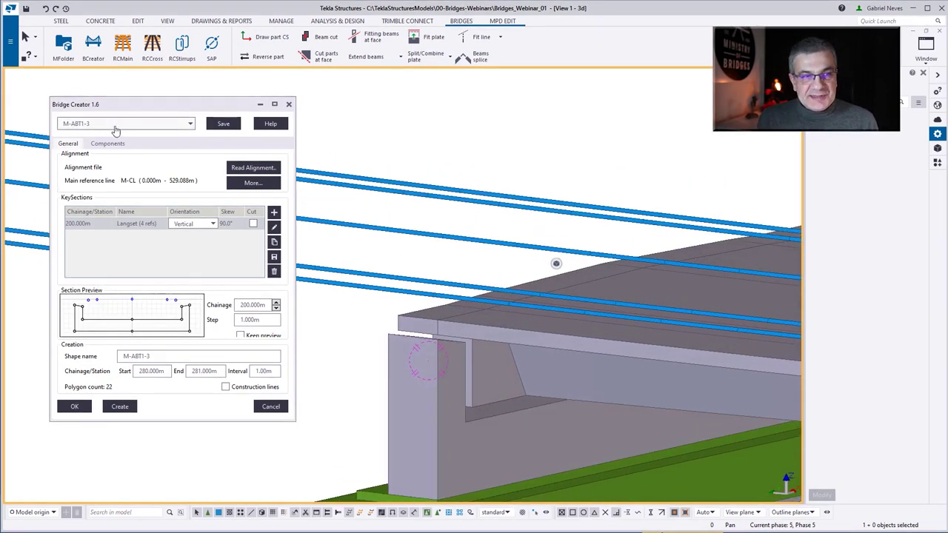
pyautogui.click(116, 123)
pyautogui.click(74, 143)
pyautogui.click(120, 406)
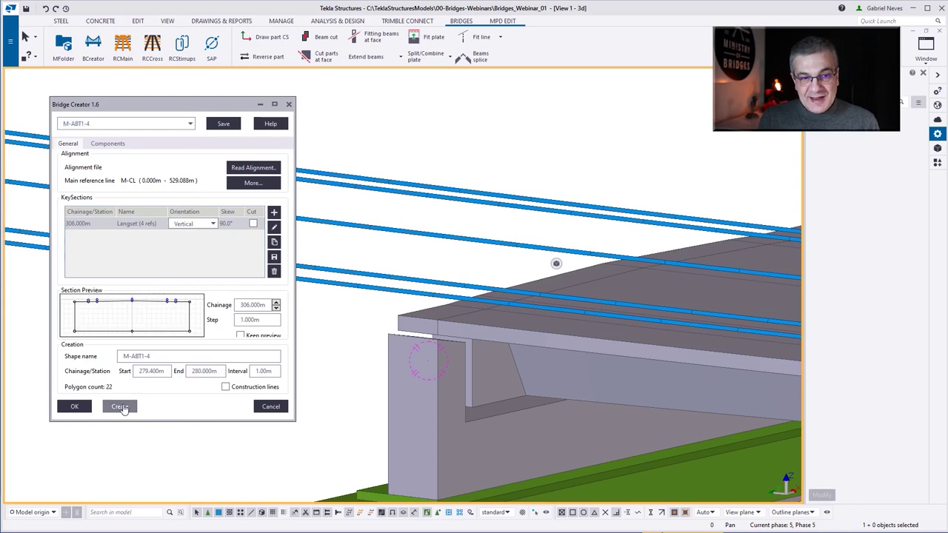
# Step: Load the M-ABT1-7 and M-ABT1-8 settings in turn and create both wing walls of the first abutment
pyautogui.click(111, 124)
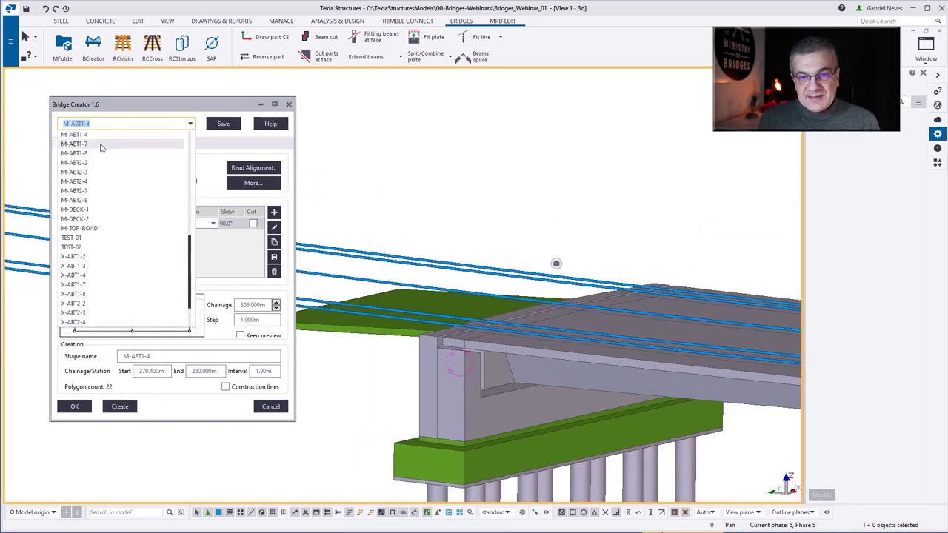
pyautogui.click(120, 406)
pyautogui.click(118, 123)
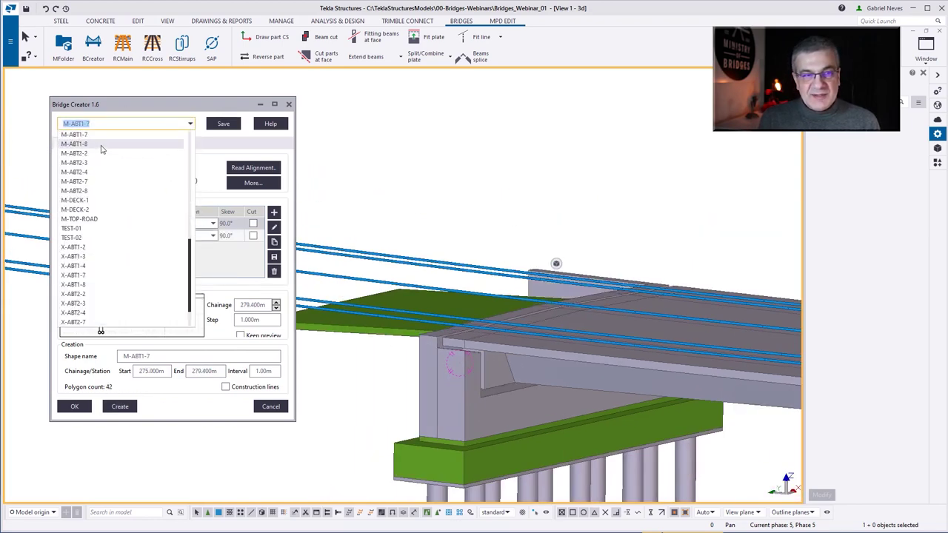
pyautogui.click(123, 409)
pyautogui.keyDown('ctrl'); pyautogui.moveTo(441, 375); pyautogui.dragTo(307, 491, button='middle'); pyautogui.keyUp('ctrl')
pyautogui.keyDown('ctrl'); pyautogui.moveTo(308, 496); pyautogui.dragTo(420, 391, button='middle'); pyautogui.keyUp('ctrl')
pyautogui.scroll(-10, 420, 390)
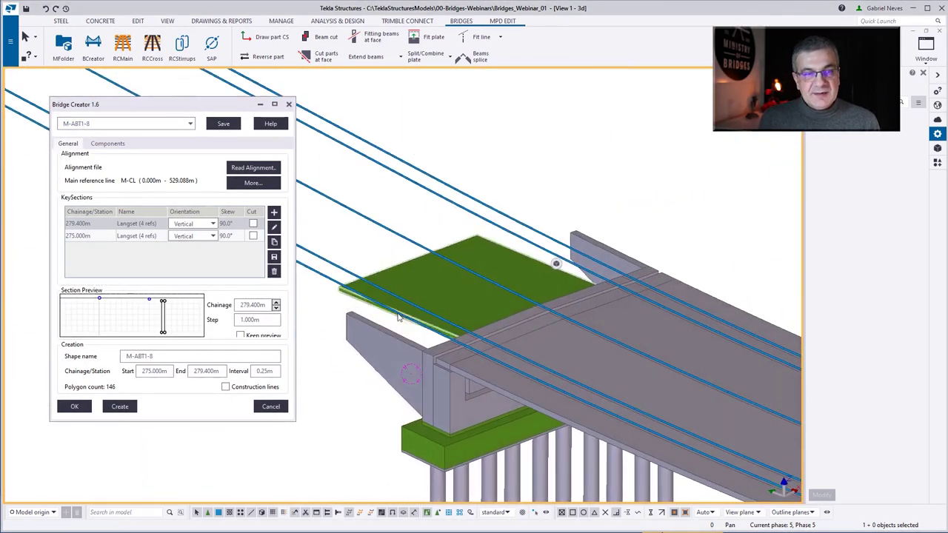
# Step: Create the second abutment's parts from the M-ABT2-2, M-ABT2-3 and M-ABT2-4 settings, one after another
pyautogui.click(123, 126)
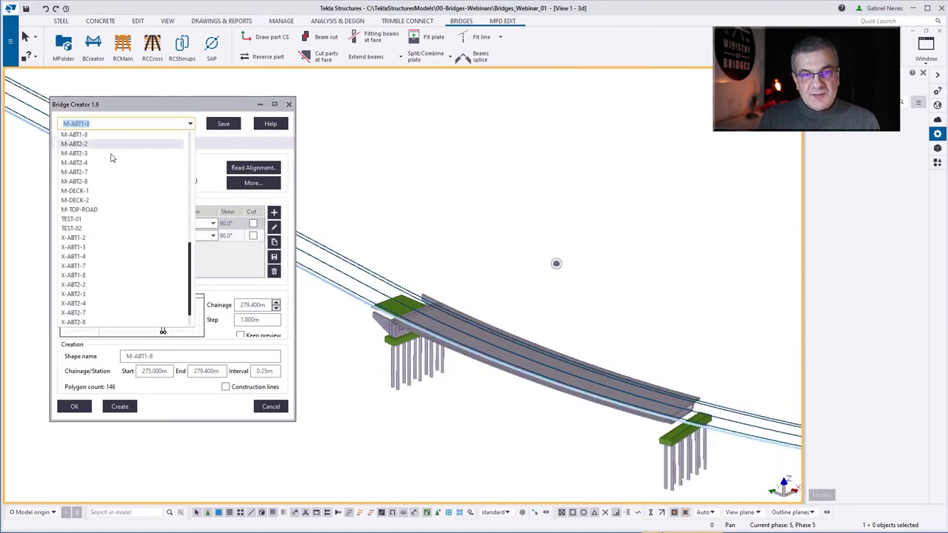
pyautogui.click(113, 146)
pyautogui.click(107, 129)
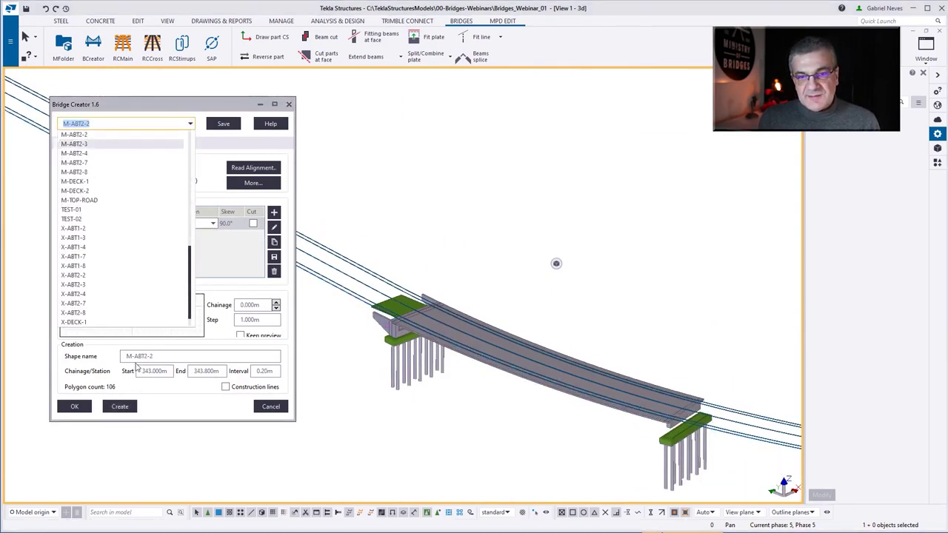
pyautogui.click(120, 406)
pyautogui.click(137, 128)
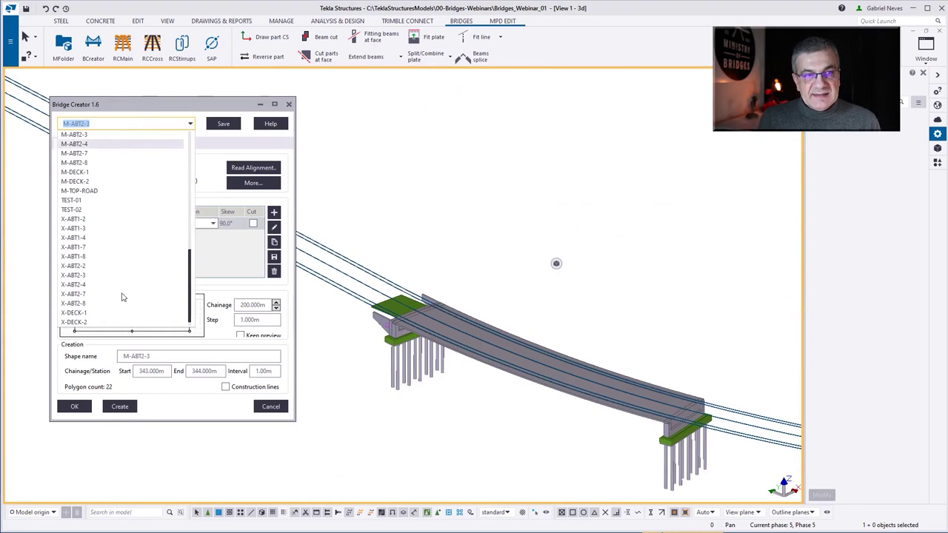
pyautogui.click(120, 406)
pyautogui.click(120, 405)
# Step: Create the second abutment's wing walls from the M-ABT2-7 and M-ABT2-8 settings
pyautogui.click(128, 126)
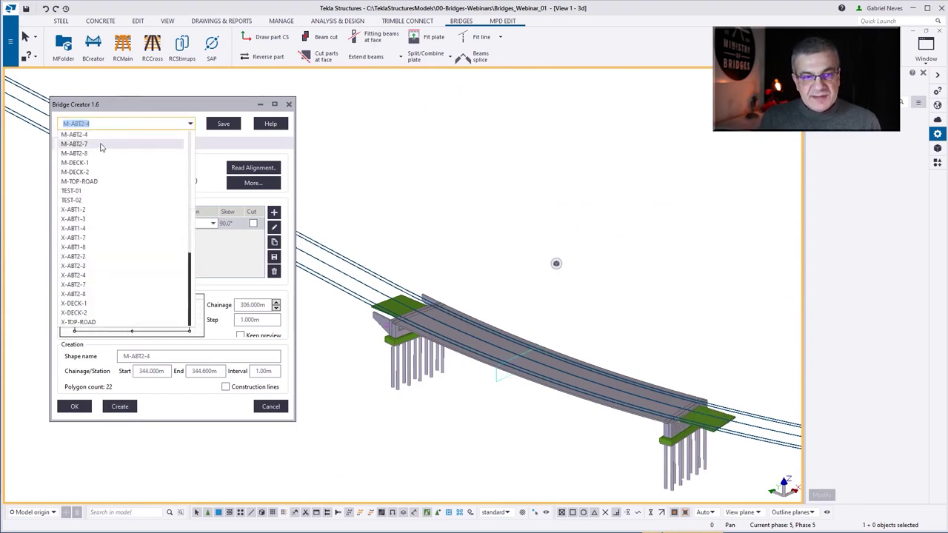
pyautogui.click(120, 408)
pyautogui.click(137, 126)
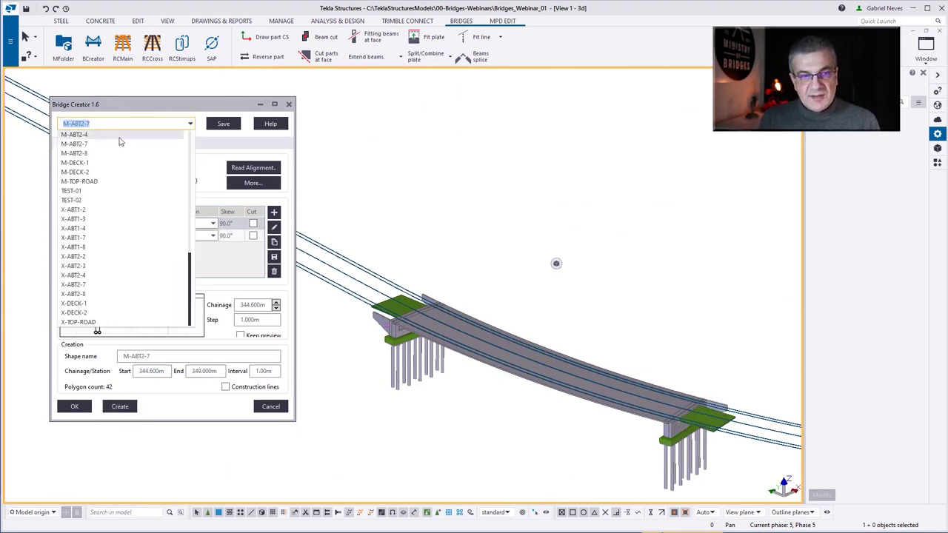
pyautogui.click(115, 154)
pyautogui.click(120, 407)
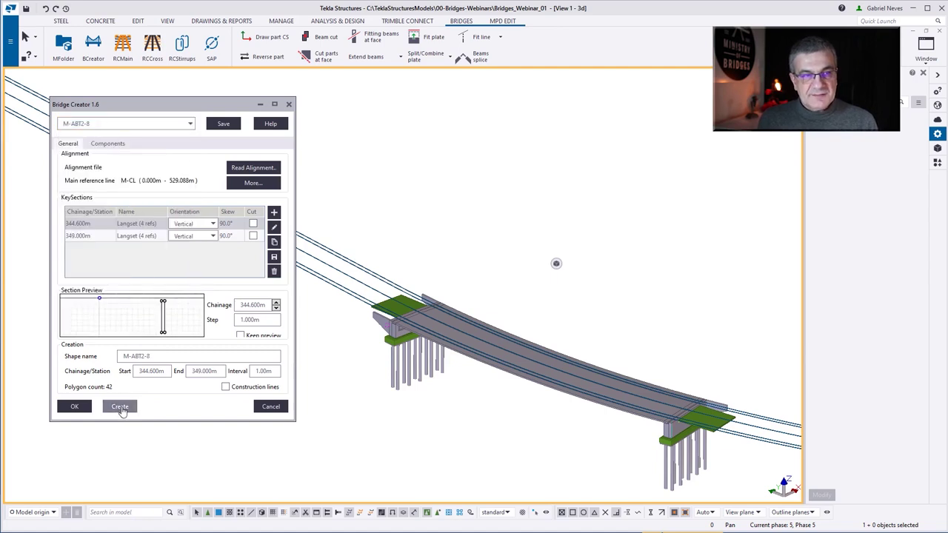
# Step: Identify the M bridge's deck shape, load the M-DECK-2 settings and create their edge, kerb and rail components along the deck
pyautogui.click(570, 399)
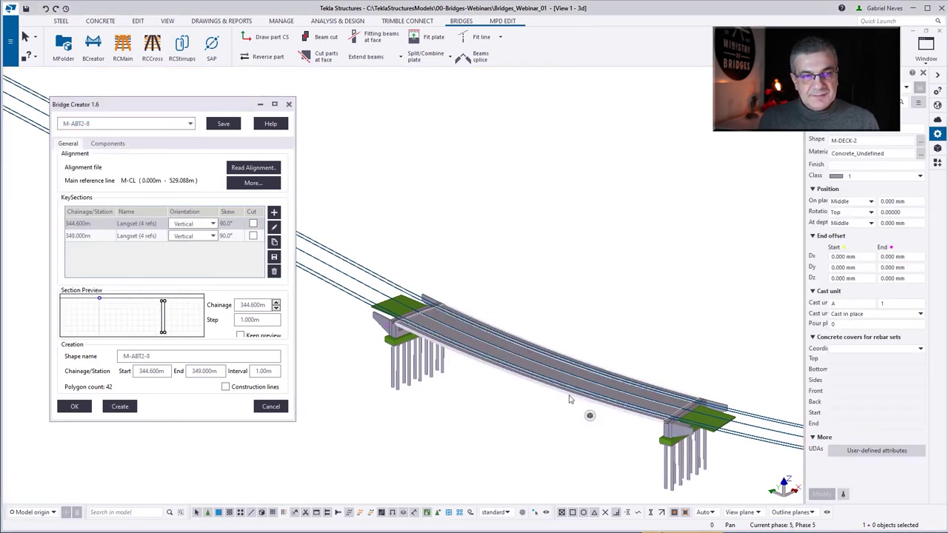
pyautogui.click(122, 124)
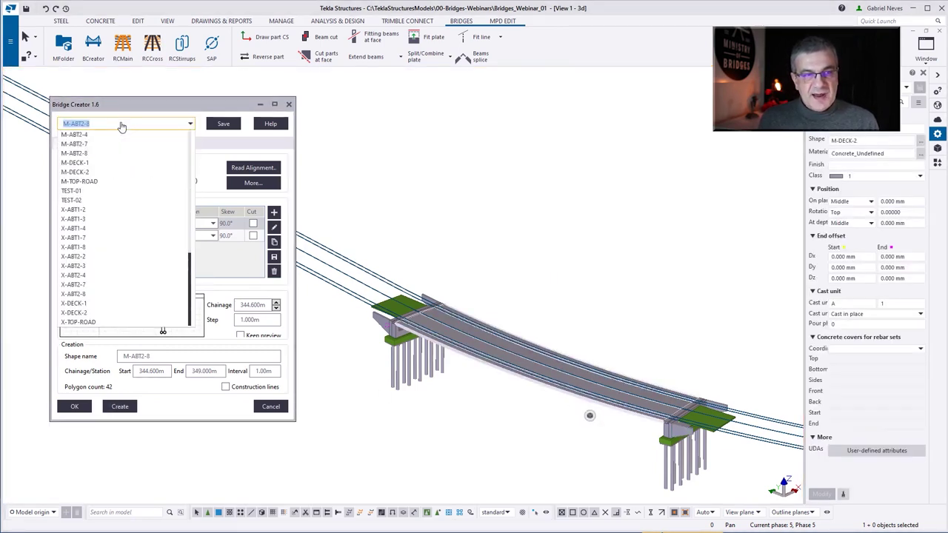
pyautogui.click(105, 177)
pyautogui.click(106, 144)
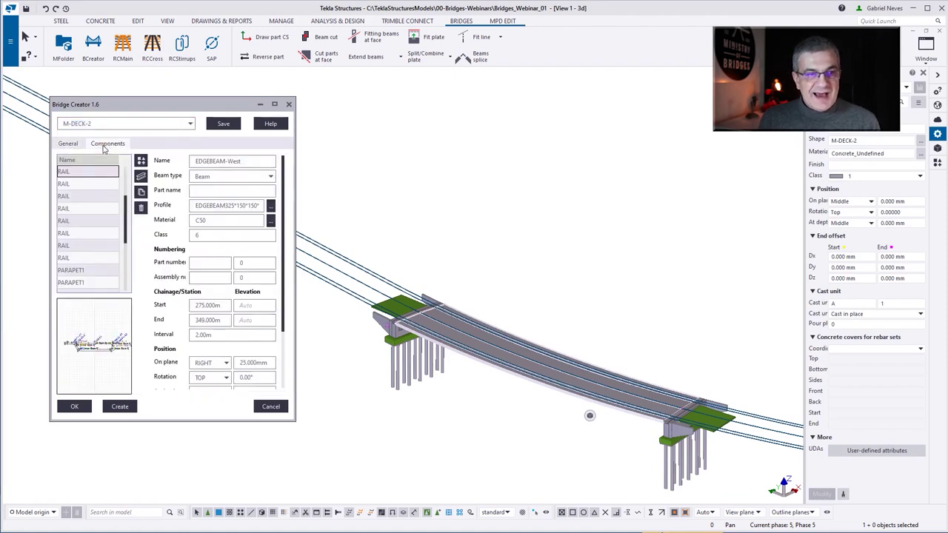
pyautogui.scroll(2, 83, 201)
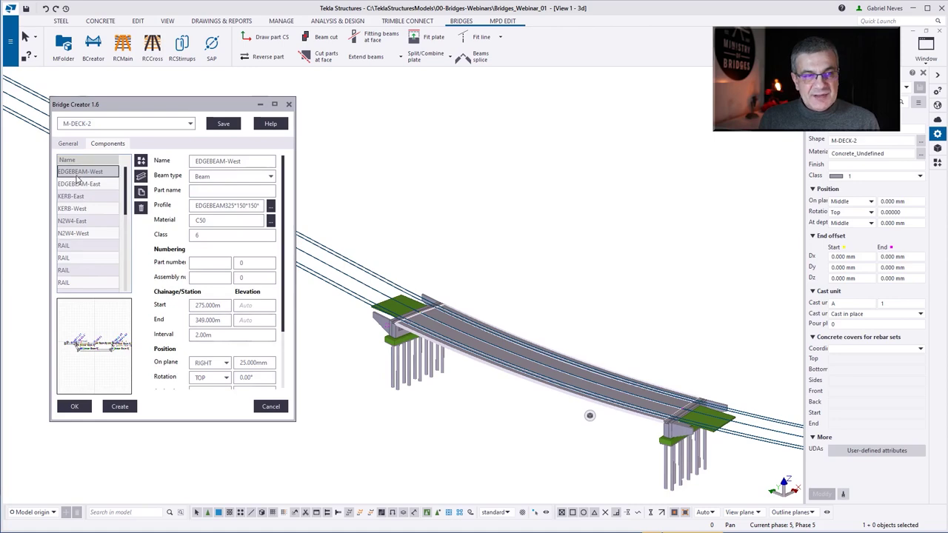
pyautogui.click(79, 185)
pyautogui.click(77, 197)
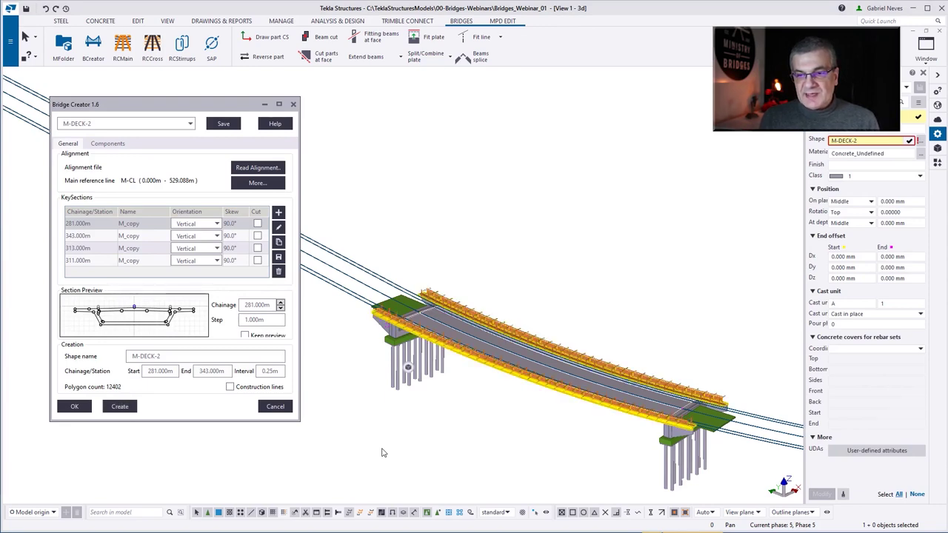
# Step: Examine the new edge components at the M bridge's deck end and bring the bridge with the central pier into view
pyautogui.scroll(4, 672, 420)
pyautogui.rightClick(719, 296)
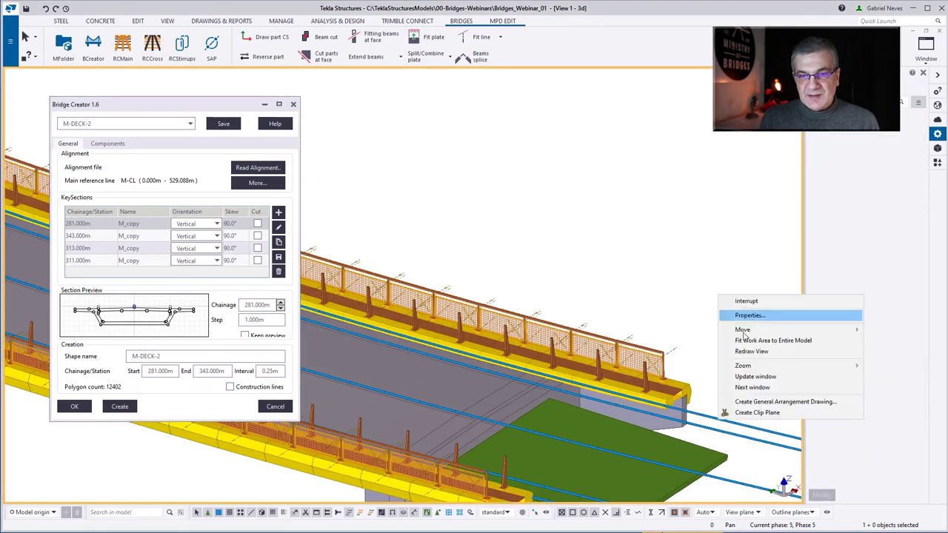
pyautogui.click(739, 313)
pyautogui.keyDown('ctrl'); pyautogui.moveTo(741, 326); pyautogui.dragTo(568, 389, button='middle'); pyautogui.keyUp('ctrl')
pyautogui.scroll(-6, 568, 389)
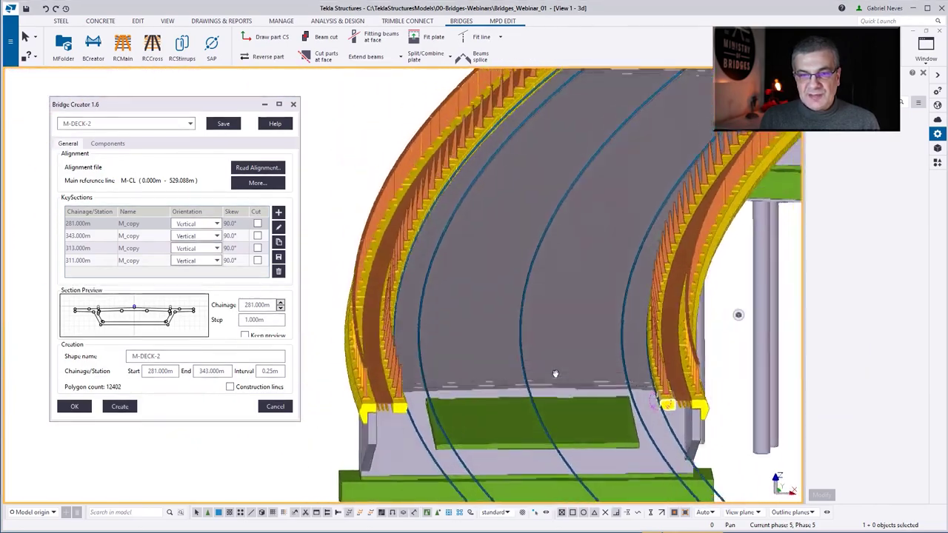
pyautogui.scroll(-5, 485, 389)
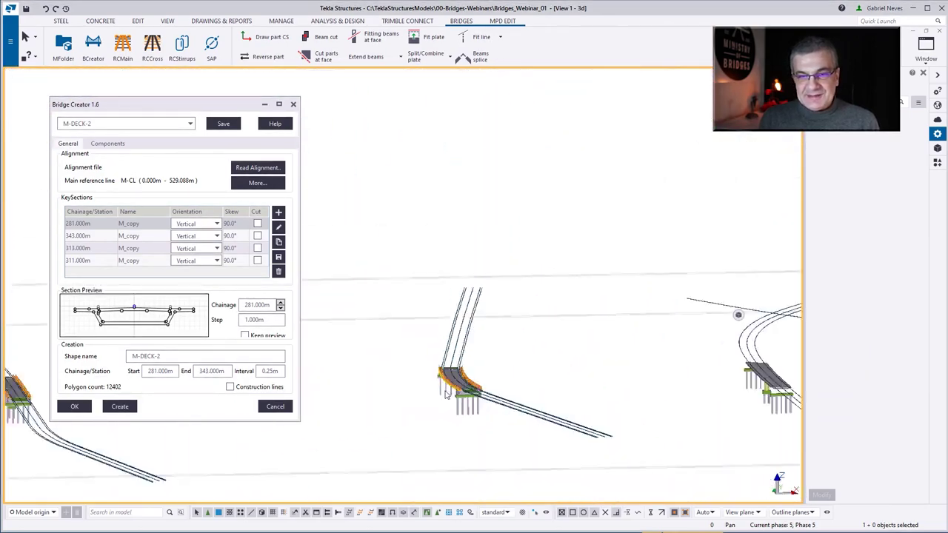
pyautogui.scroll(6, 644, 397)
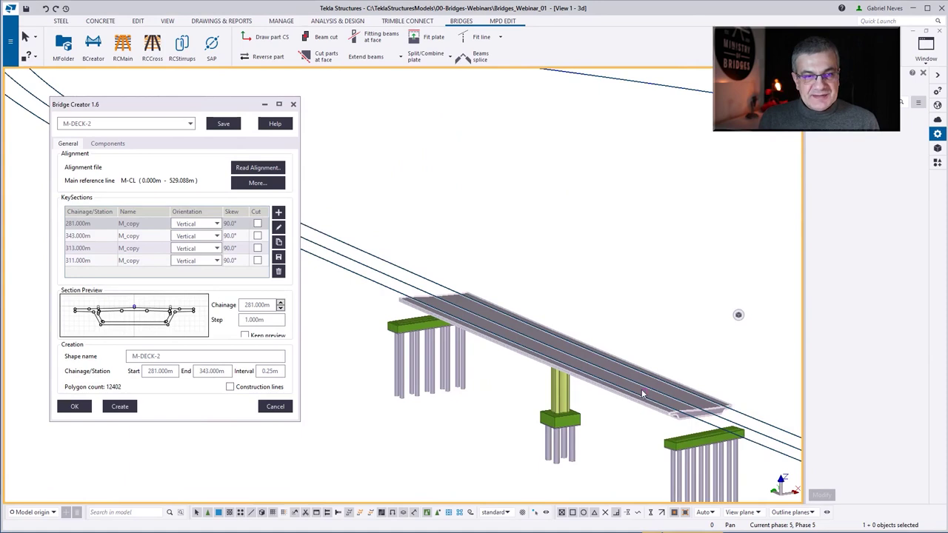
pyautogui.moveTo(643, 394); pyautogui.dragTo(614, 367, button='middle')
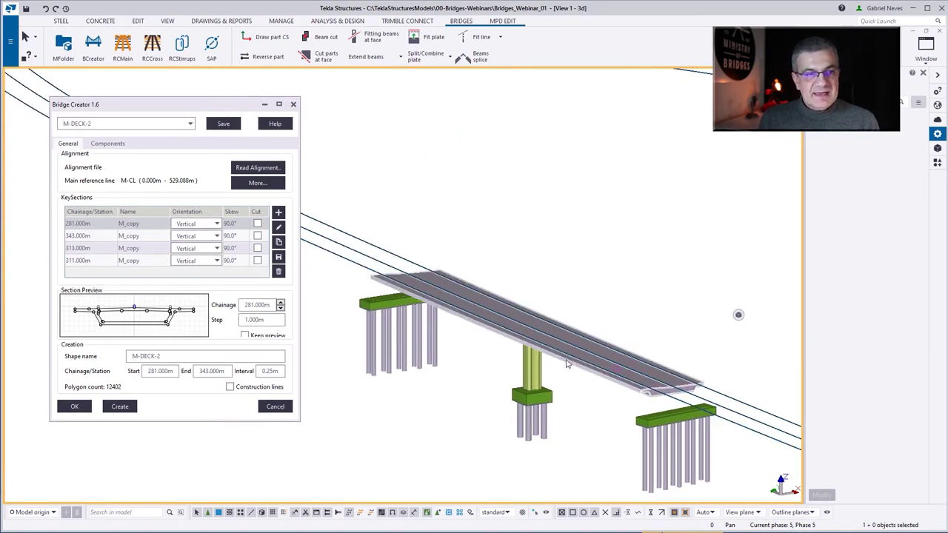
pyautogui.scroll(2, 641, 410)
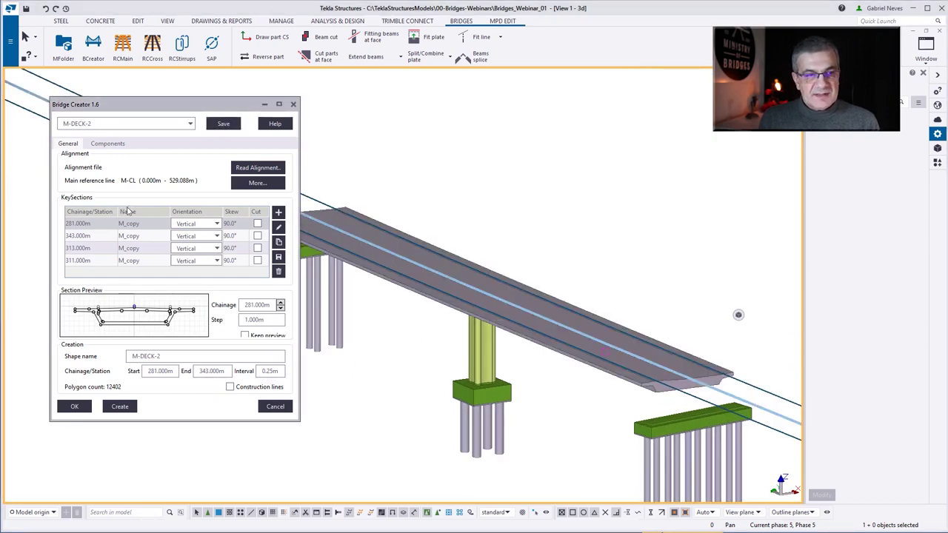
# Step: Identify the deck shape of the bridge with the central pier and load the matching X-DECK-1 settings
pyautogui.doubleClick(676, 385)
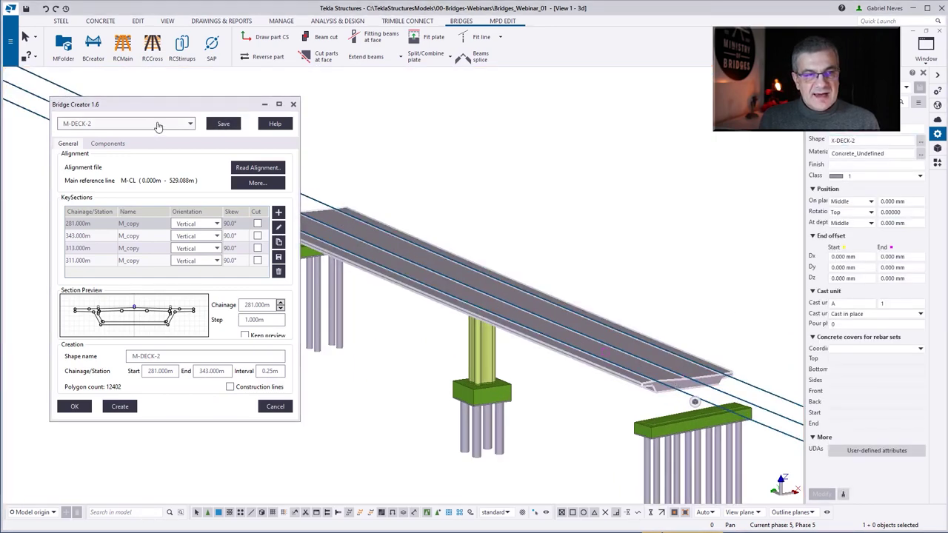
pyautogui.click(126, 123)
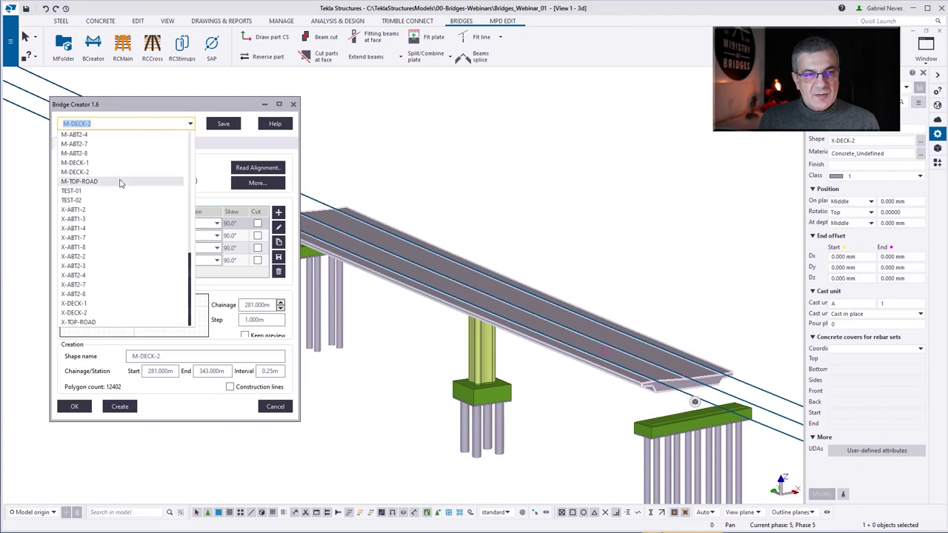
pyautogui.click(108, 307)
# Step: Rename the key section at chainage 281.000m to XDECK and save it for reuse
pyautogui.click(136, 225)
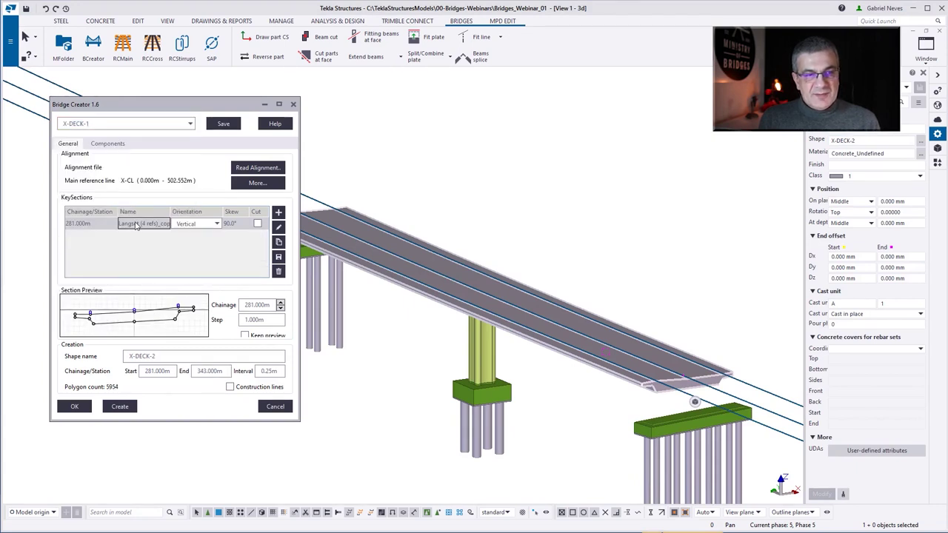
pyautogui.click(135, 224)
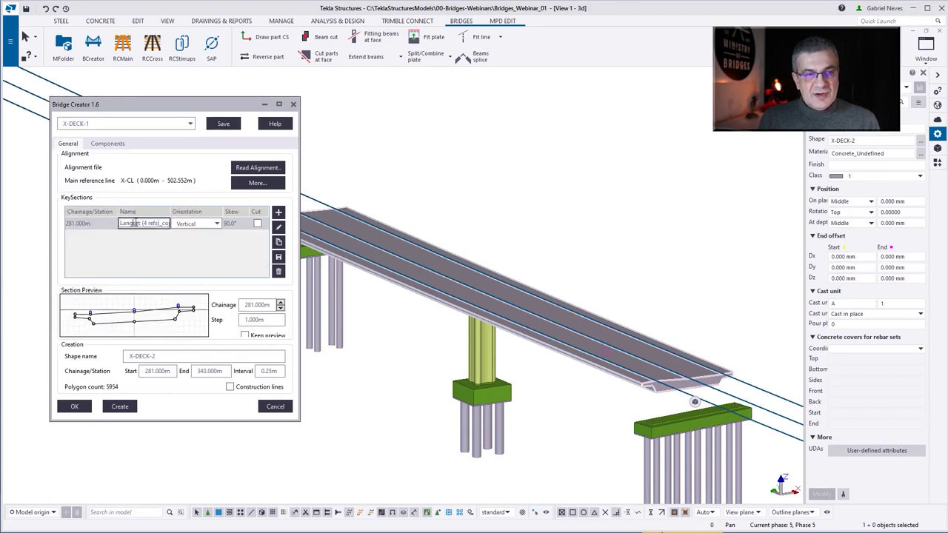
pyautogui.click(96, 224)
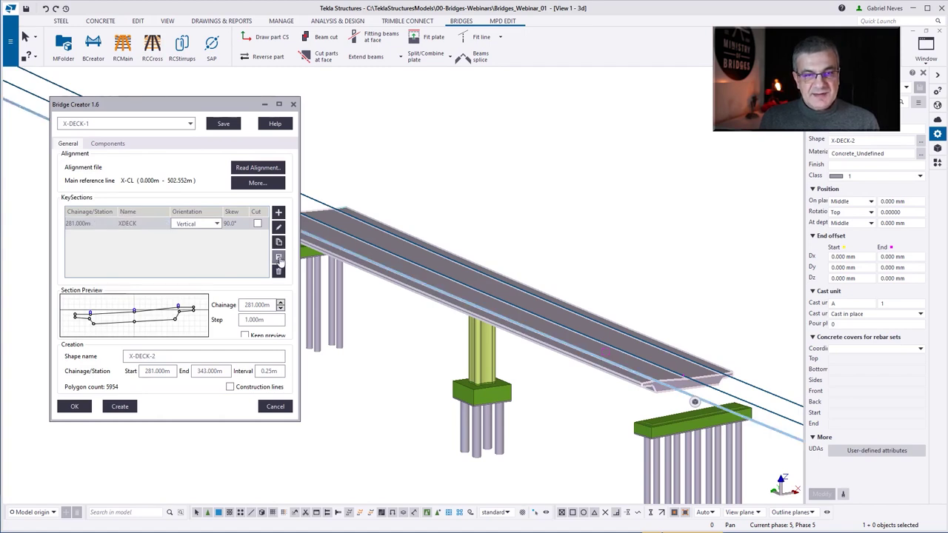
pyautogui.click(279, 244)
pyautogui.click(157, 238)
pyautogui.click(149, 309)
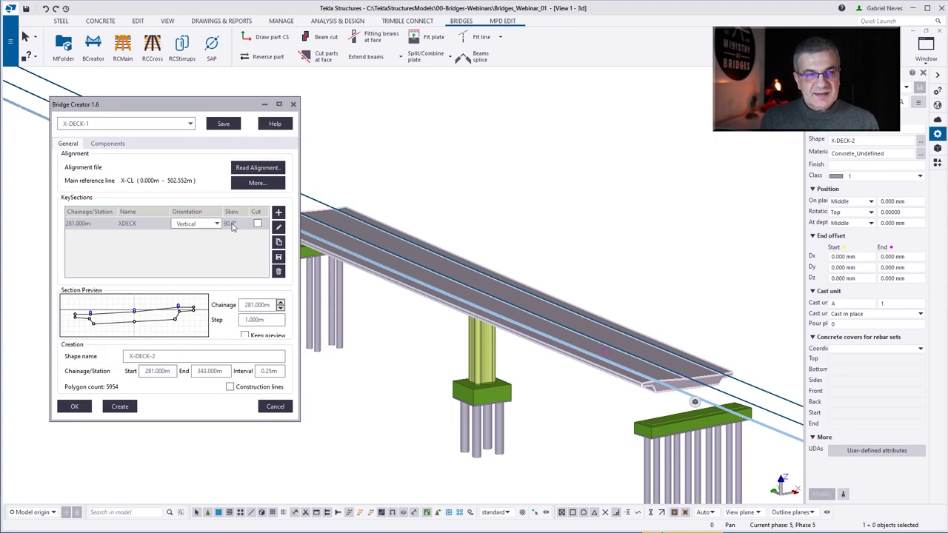
# Step: Load the M-DECK-2 settings again and check their component list
pyautogui.click(171, 123)
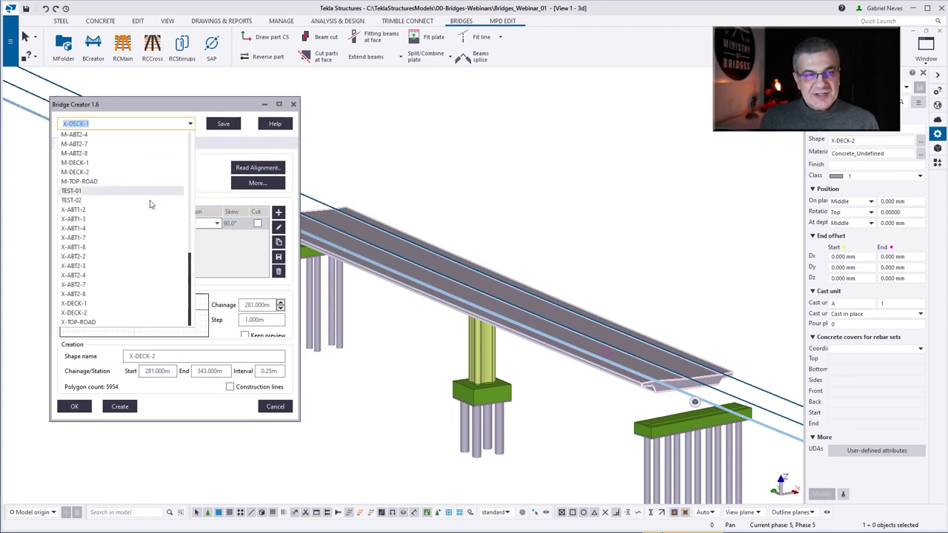
pyautogui.click(113, 173)
pyautogui.click(108, 143)
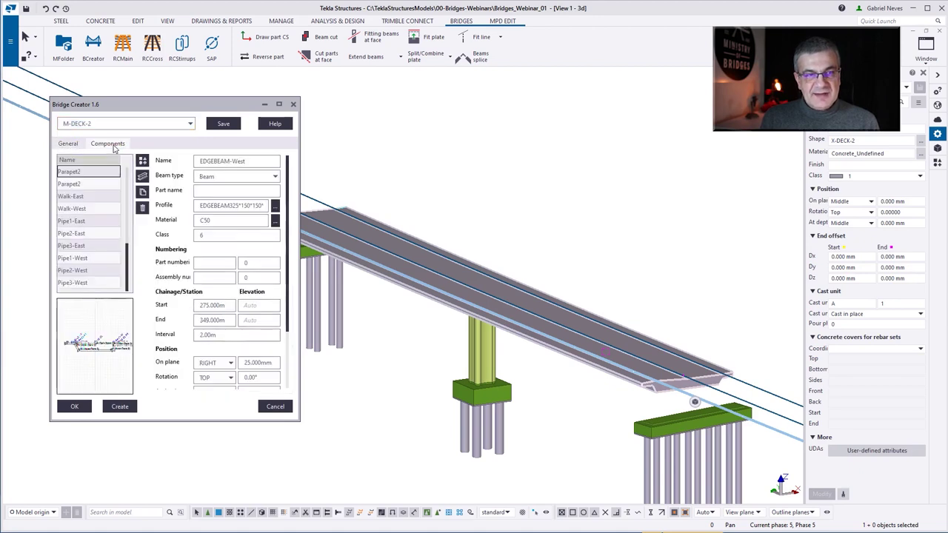
pyautogui.click(69, 144)
# Step: Delete all four M_copy key sections from the loaded M-DECK-2 settings
pyautogui.click(279, 272)
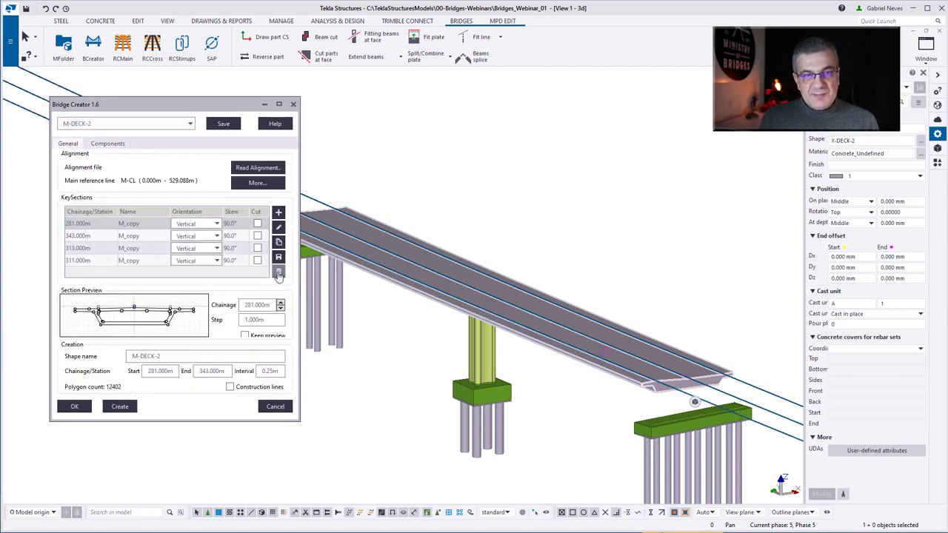
pyautogui.click(279, 272)
pyautogui.click(279, 272)
pyautogui.click(278, 273)
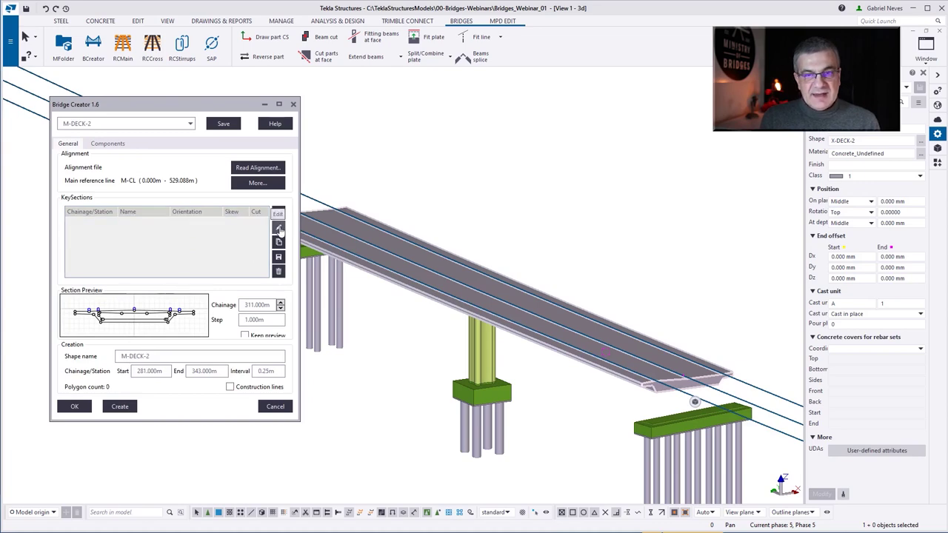
# Step: Replace the M alignments with the three X alignment lines picked in the model, using X-CL as the reference line
pyautogui.click(258, 168)
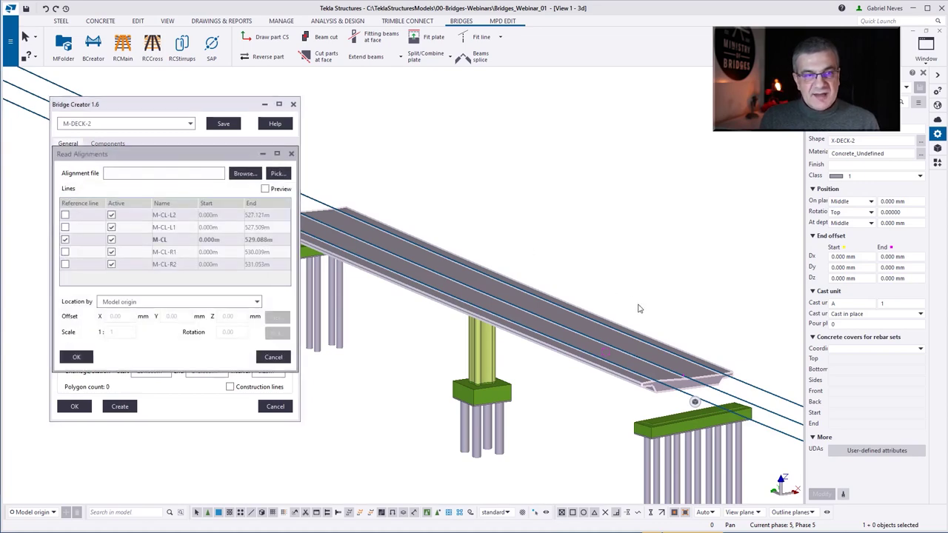
pyautogui.click(277, 173)
pyautogui.scroll(-4, 635, 279)
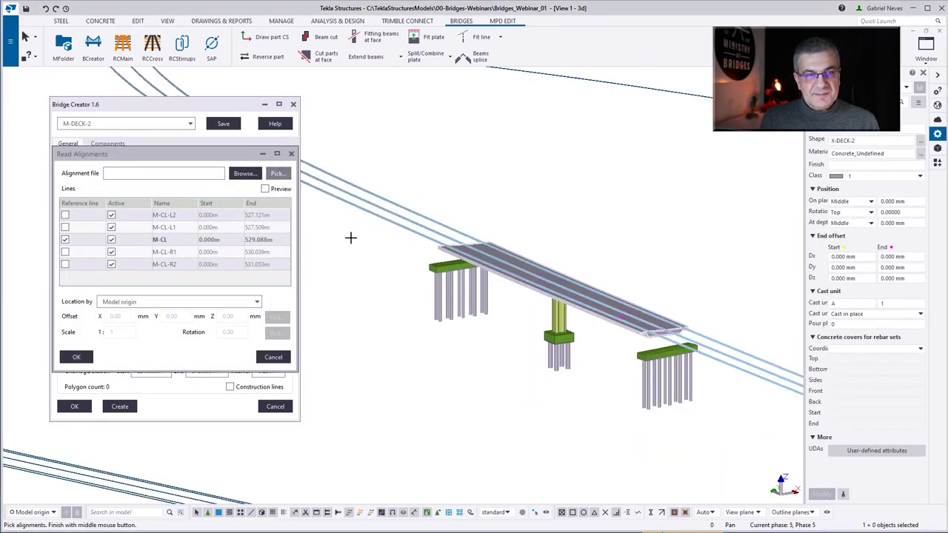
pyautogui.middleClick(350, 237)
pyautogui.click(65, 228)
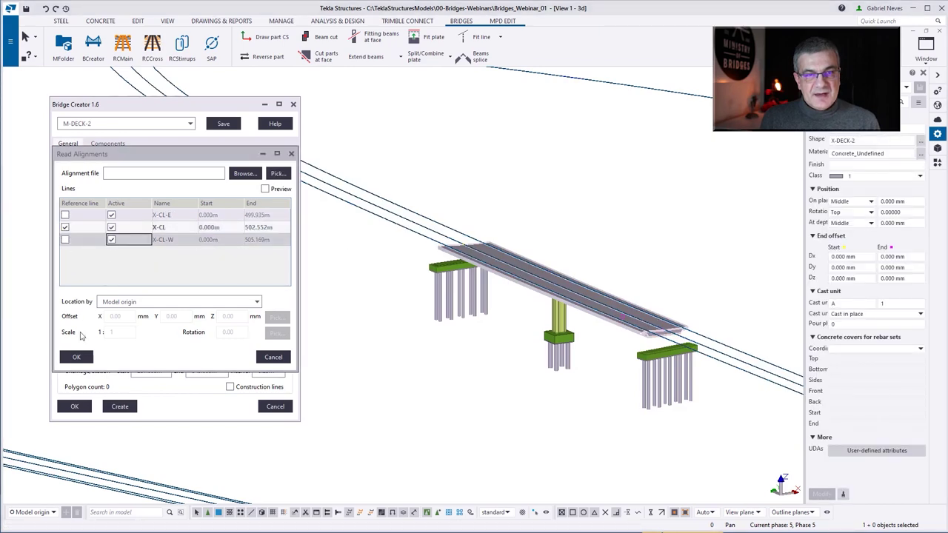
pyautogui.click(78, 358)
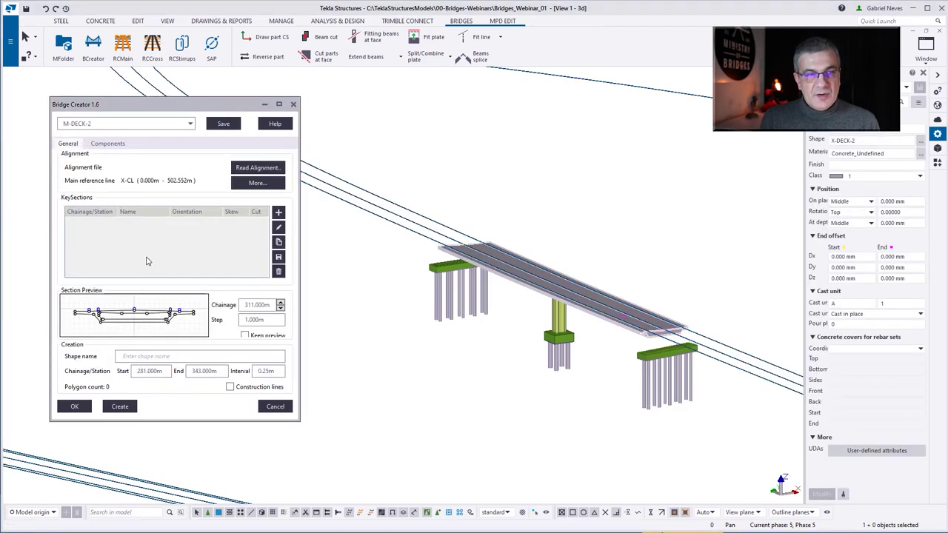
# Step: Add the XDECK cross-section from LIBRARY-A as a key section at chainage 281 m
pyautogui.click(279, 211)
pyautogui.click(122, 192)
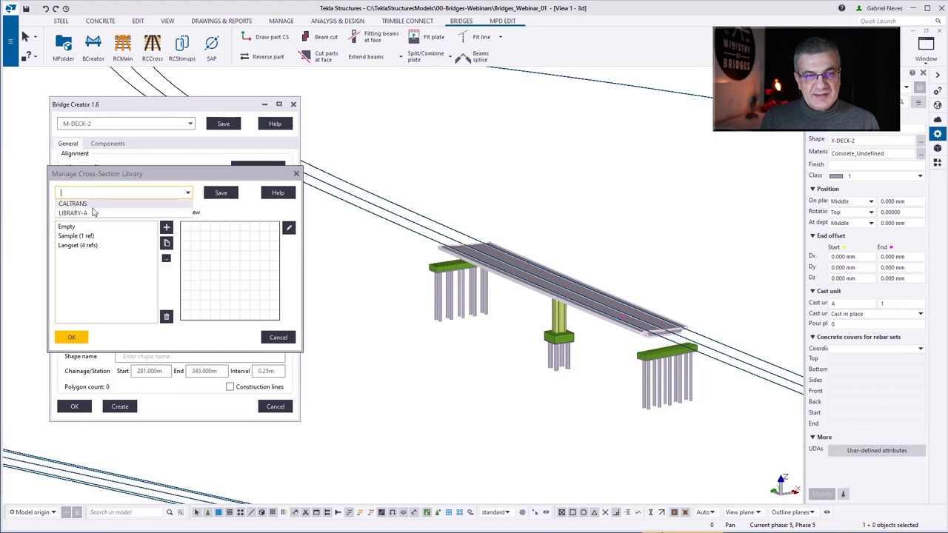
pyautogui.click(85, 213)
pyautogui.scroll(-10, 87, 274)
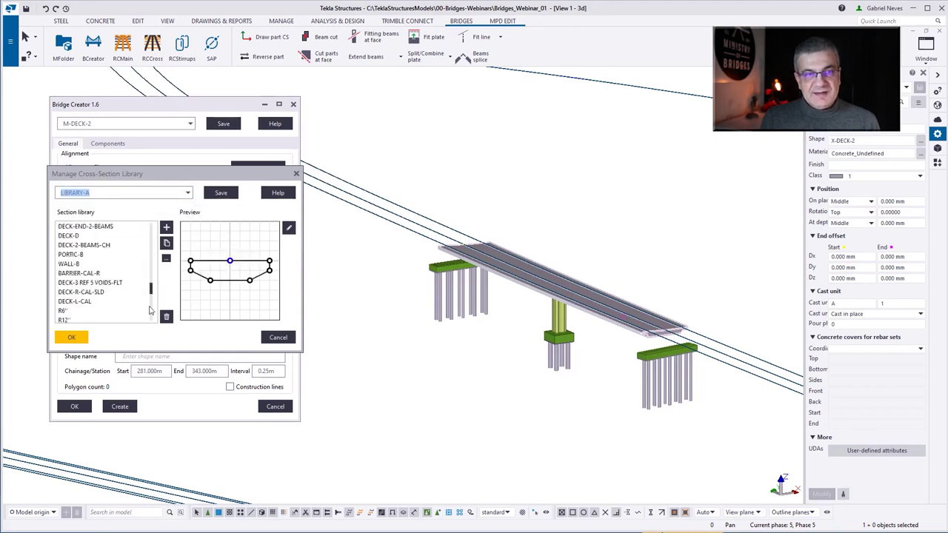
pyautogui.click(85, 313)
pyautogui.click(71, 334)
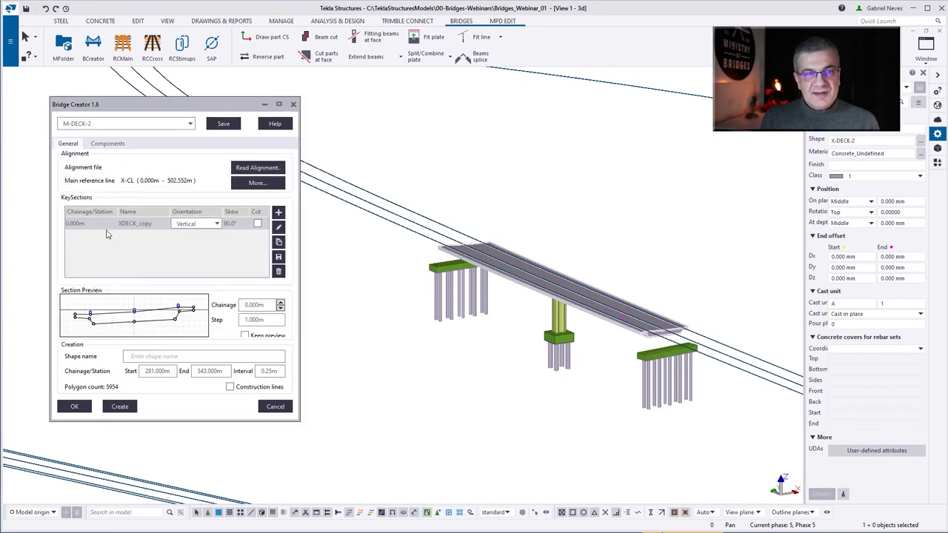
pyautogui.click(99, 223)
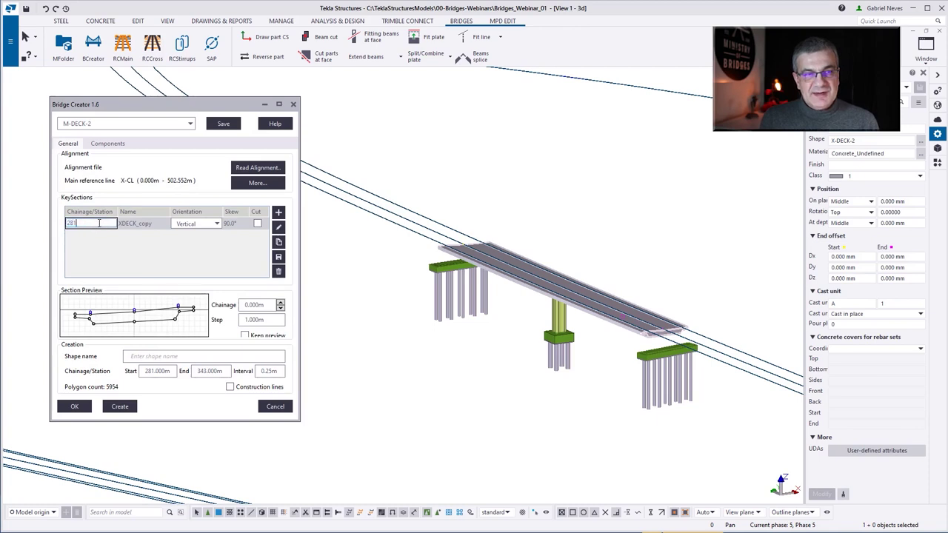
pyautogui.click(157, 224)
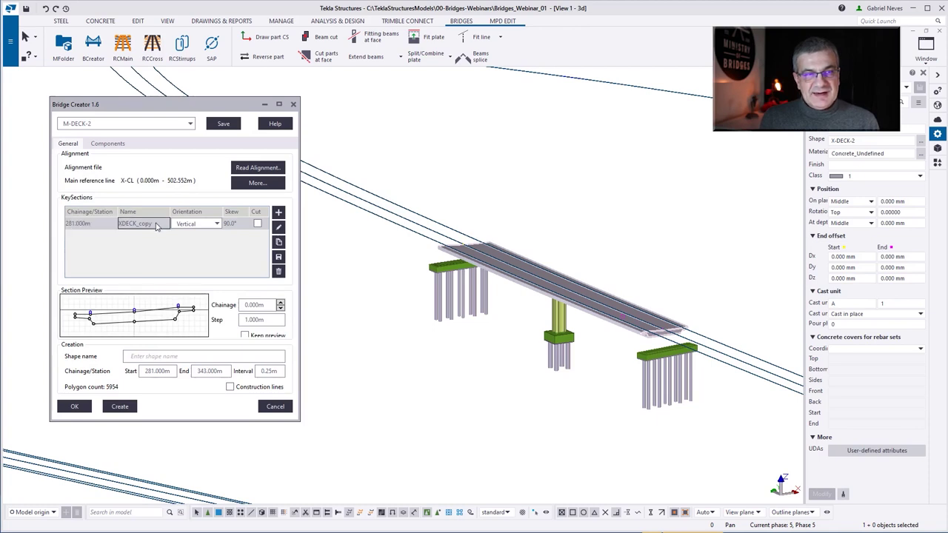
# Step: Save the settings under the name X-DECK-2 and use X-DECK-2 as the shape name too
pyautogui.click(104, 124)
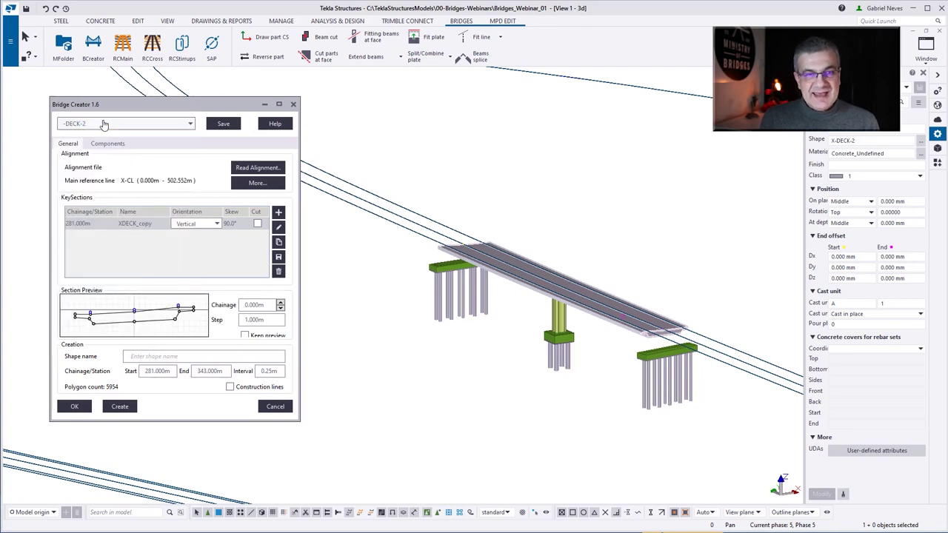
pyautogui.click(226, 124)
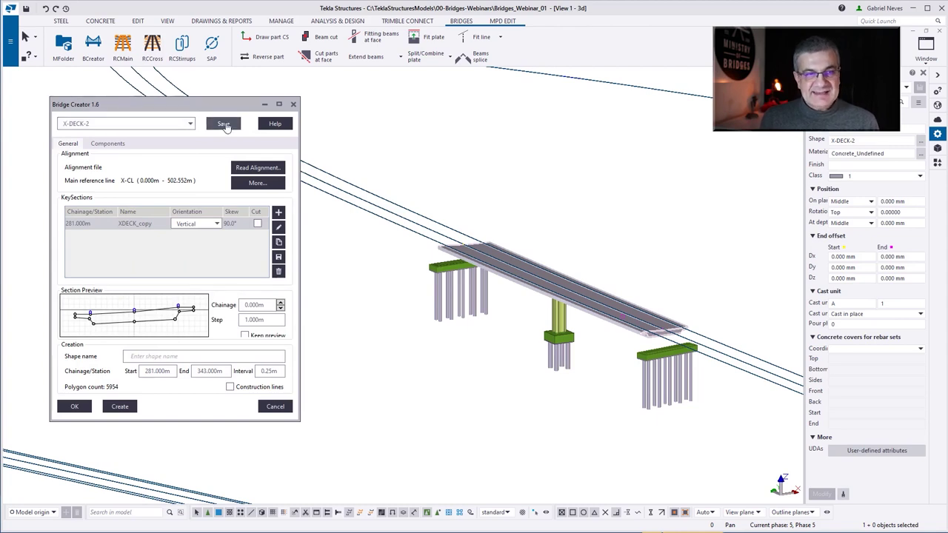
pyautogui.click(112, 125)
pyautogui.click(164, 356)
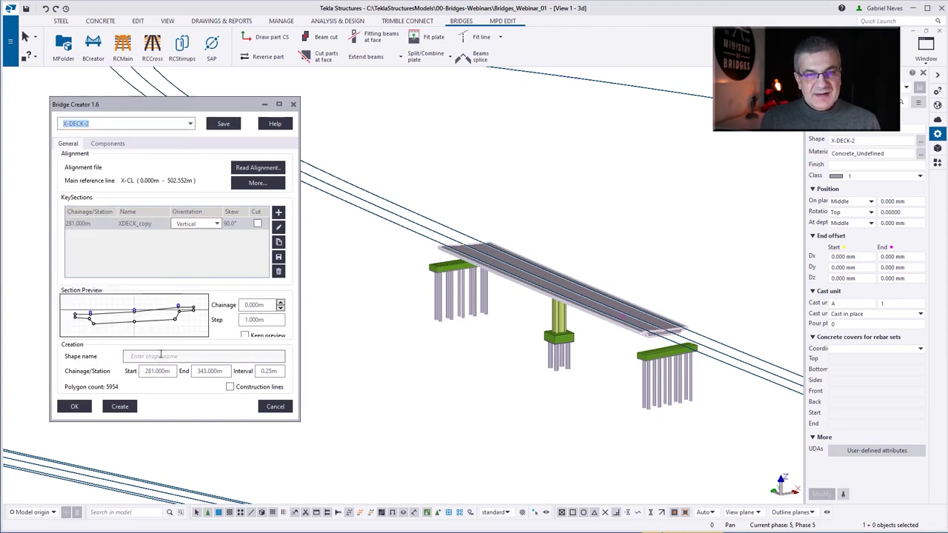
pyautogui.click(155, 355)
pyautogui.click(223, 124)
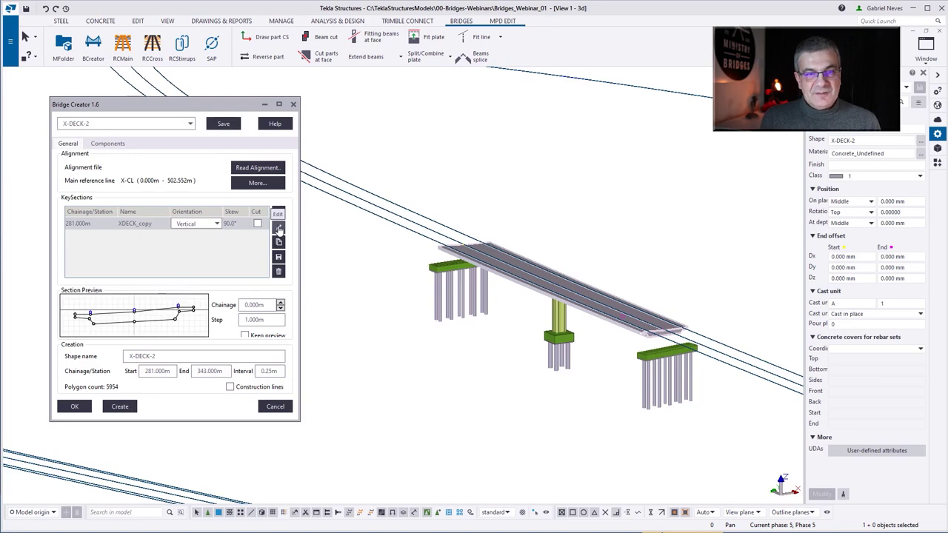
# Step: Check the point layout and alignment proxies of the key section at 281 m
pyautogui.click(278, 229)
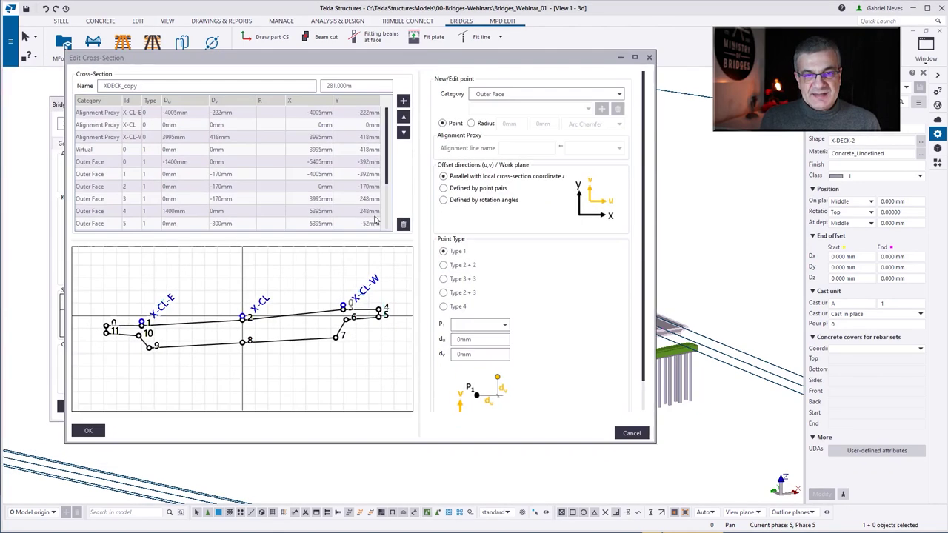
pyautogui.click(265, 304)
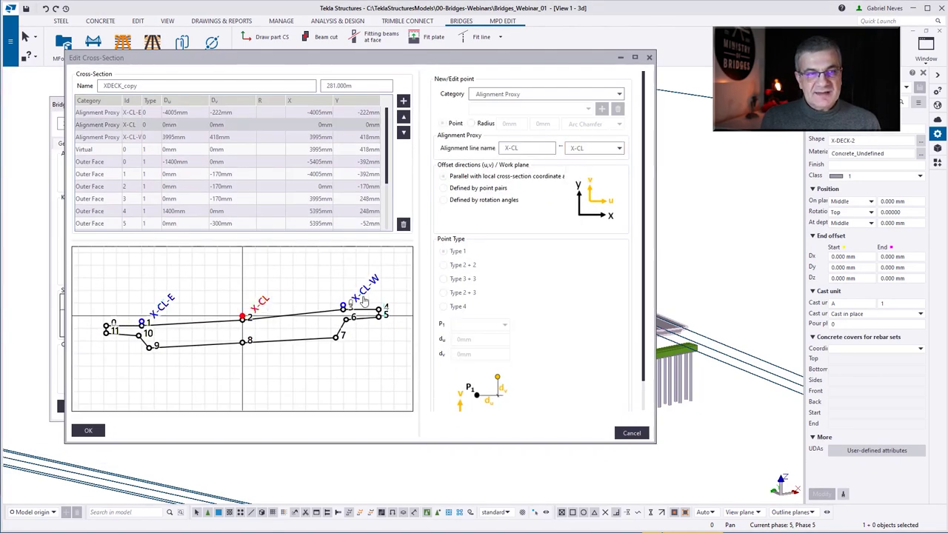
pyautogui.click(89, 432)
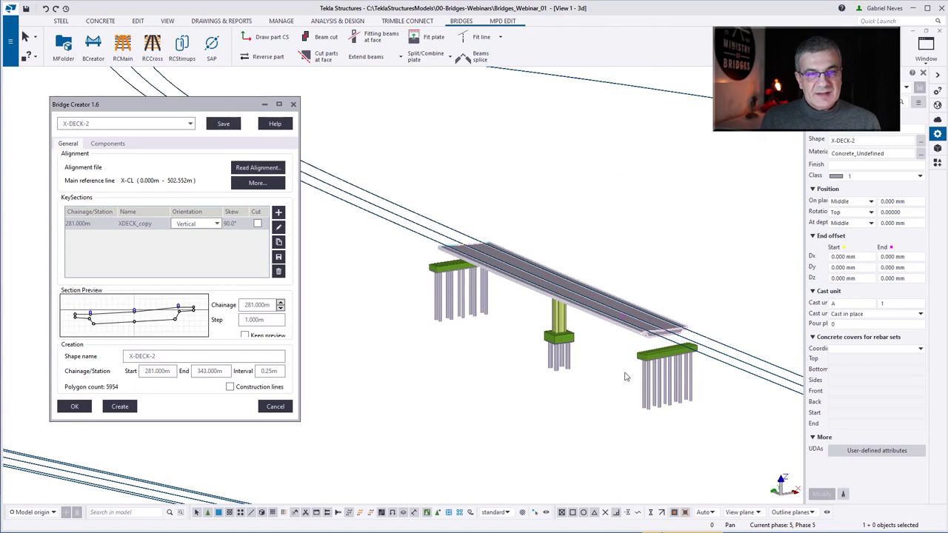
# Step: Bring up the X-DECK-2 component list and enlarge the Bridge Creator window so list and section preview are readable
pyautogui.click(109, 144)
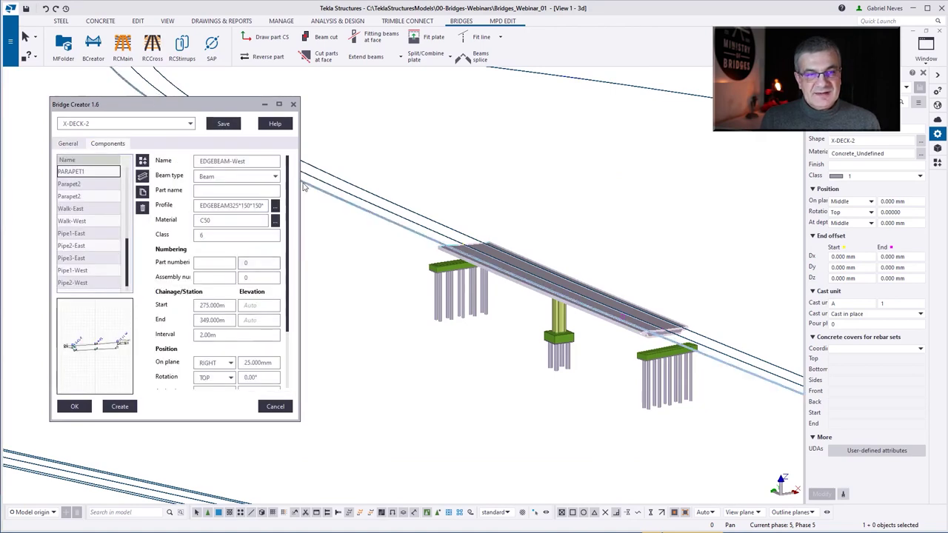
pyautogui.moveTo(300, 255); pyautogui.dragTo(849, 255)
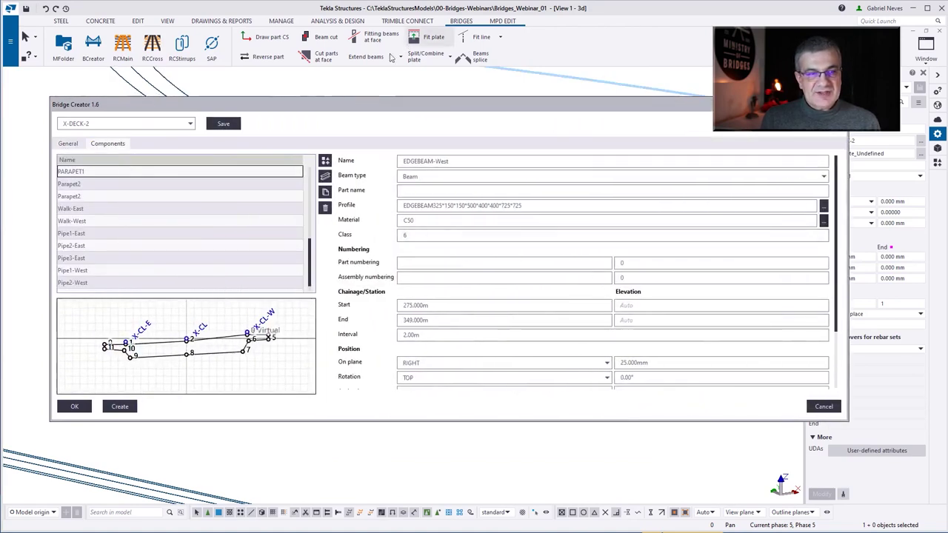
pyautogui.moveTo(382, 97); pyautogui.dragTo(382, 13)
pyautogui.moveTo(364, 421); pyautogui.dragTo(364, 495)
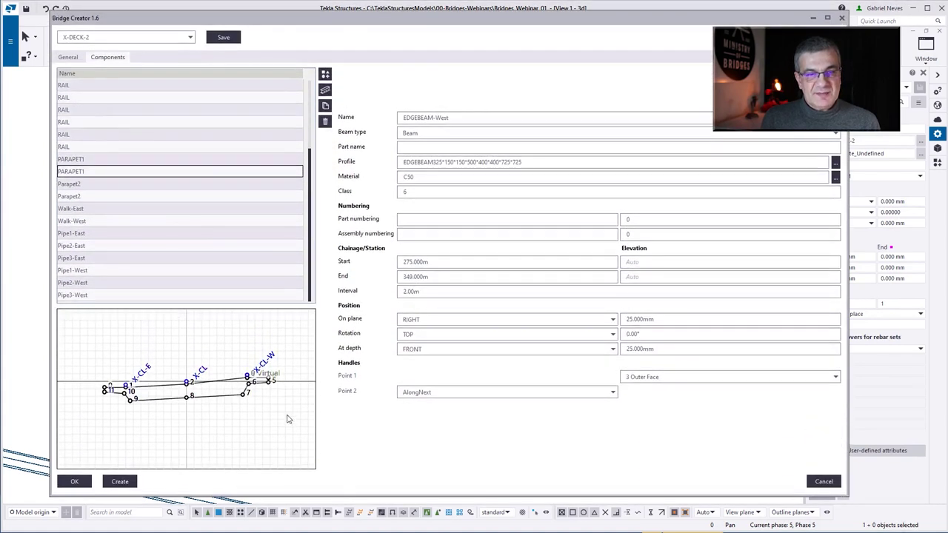
pyautogui.scroll(3, 119, 123)
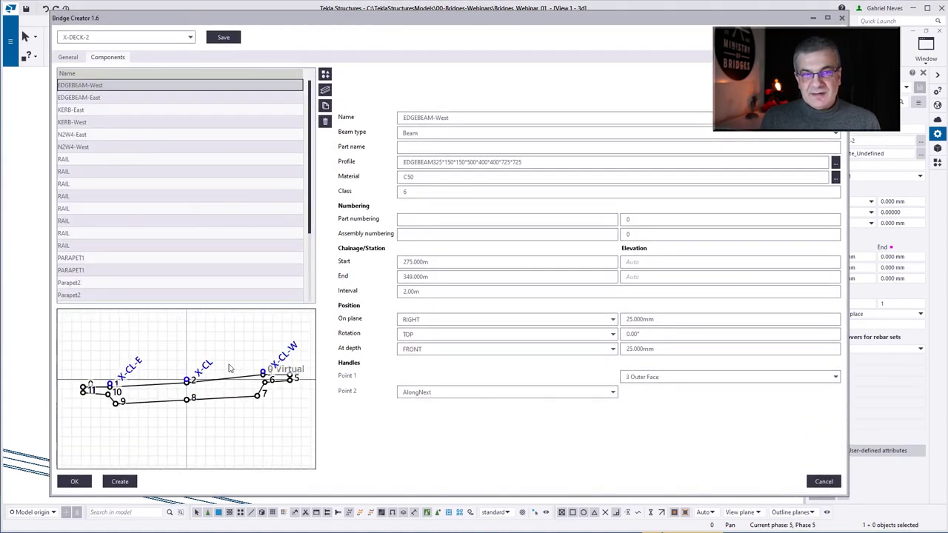
# Step: Set handle point 1 of EDGEBEAM-West to 4 Outer Face and of EDGEBEAM-East to 0 Outer Face
pyautogui.click(106, 99)
pyautogui.click(106, 86)
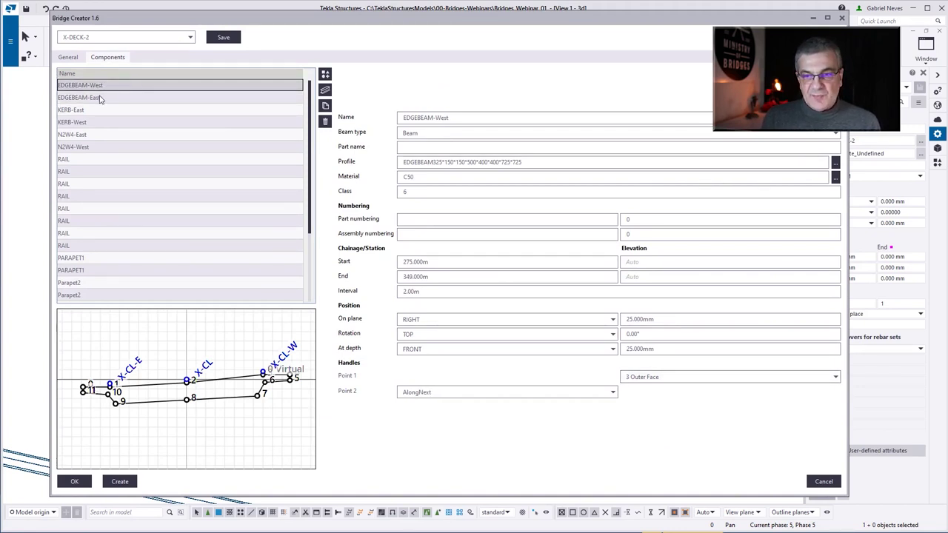
pyautogui.click(740, 377)
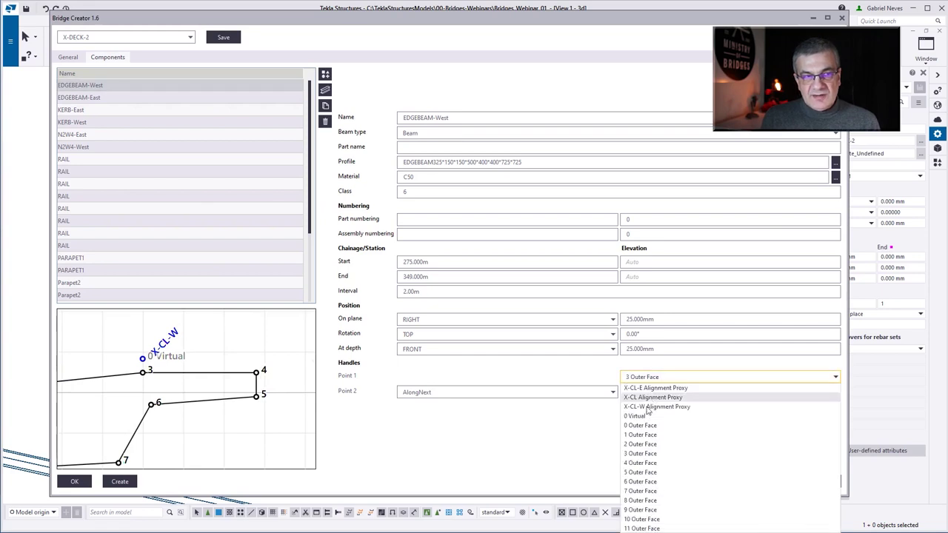
pyautogui.click(638, 463)
pyautogui.click(116, 98)
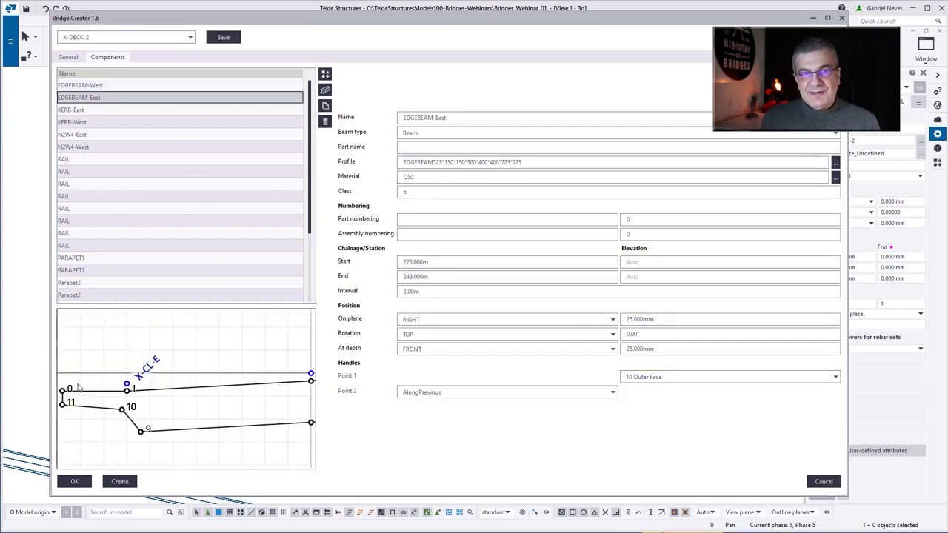
pyautogui.click(644, 379)
pyautogui.click(638, 431)
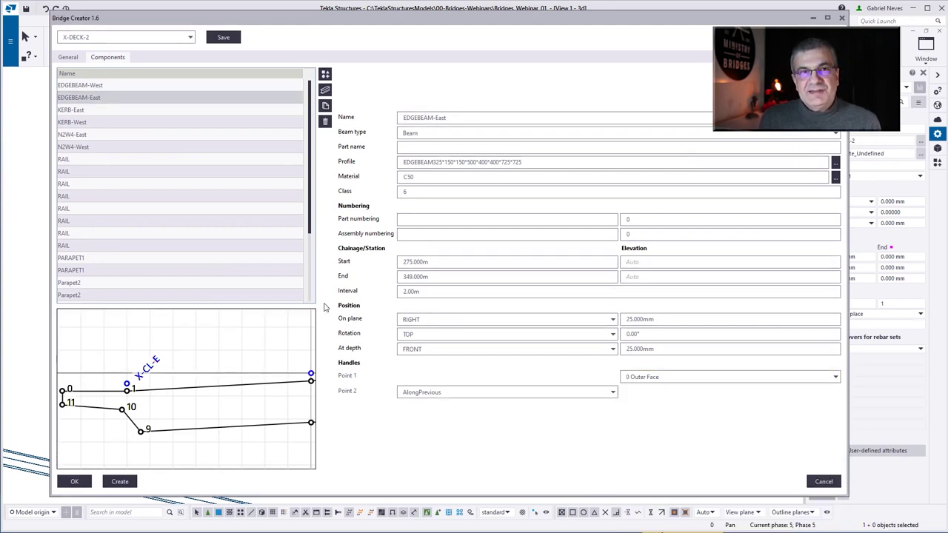
# Step: Set handle point 1 of KERB-East to 1 Outer Face and of KERB-West to 3 Outer Face
pyautogui.click(88, 111)
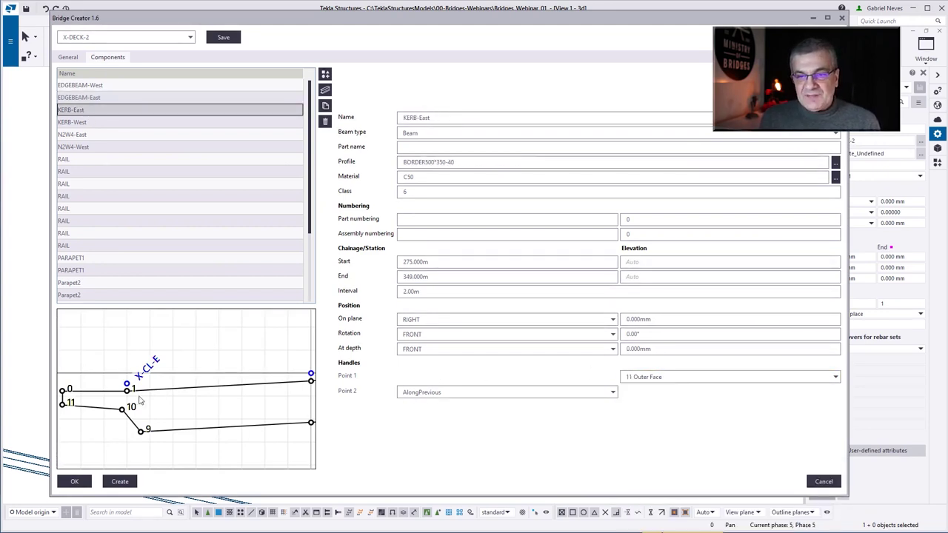
pyautogui.click(682, 379)
pyautogui.click(644, 441)
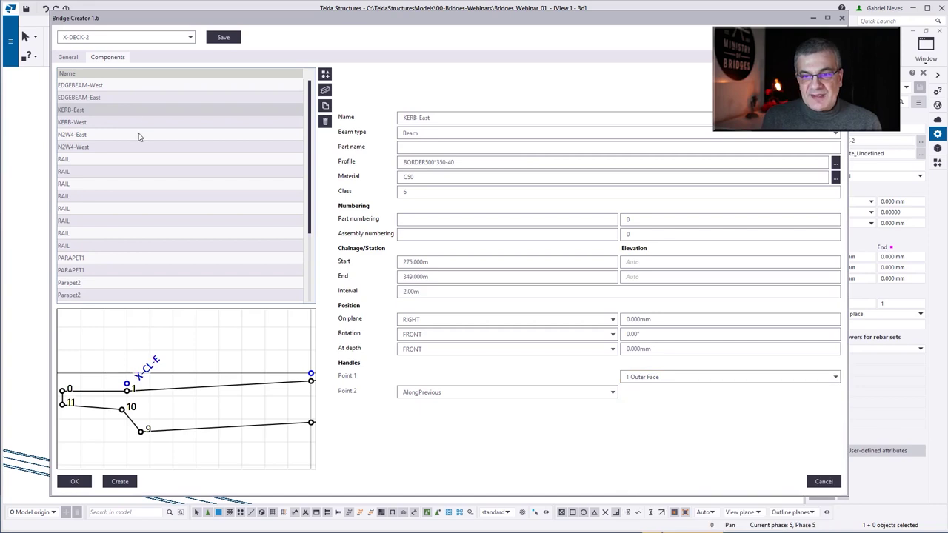
pyautogui.click(80, 123)
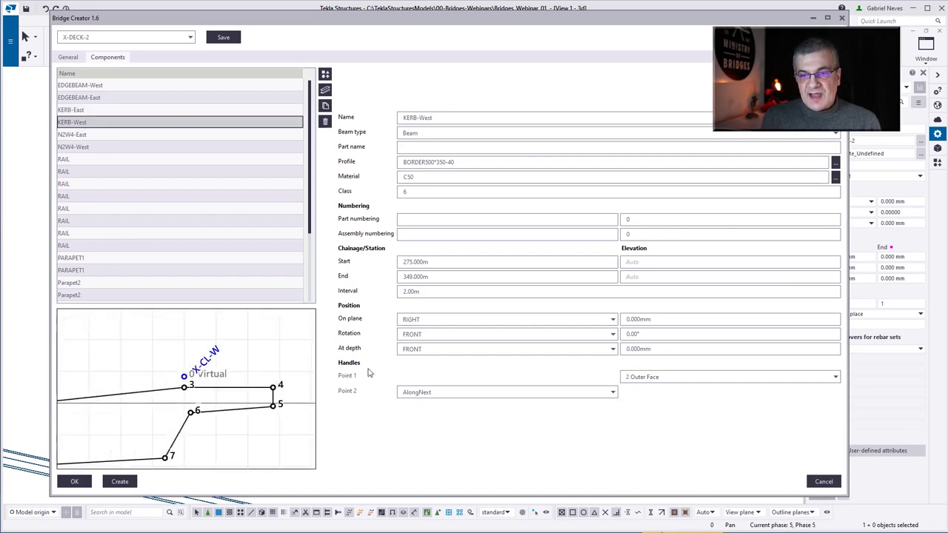
pyautogui.click(643, 378)
pyautogui.scroll(3, 643, 400)
pyautogui.click(643, 448)
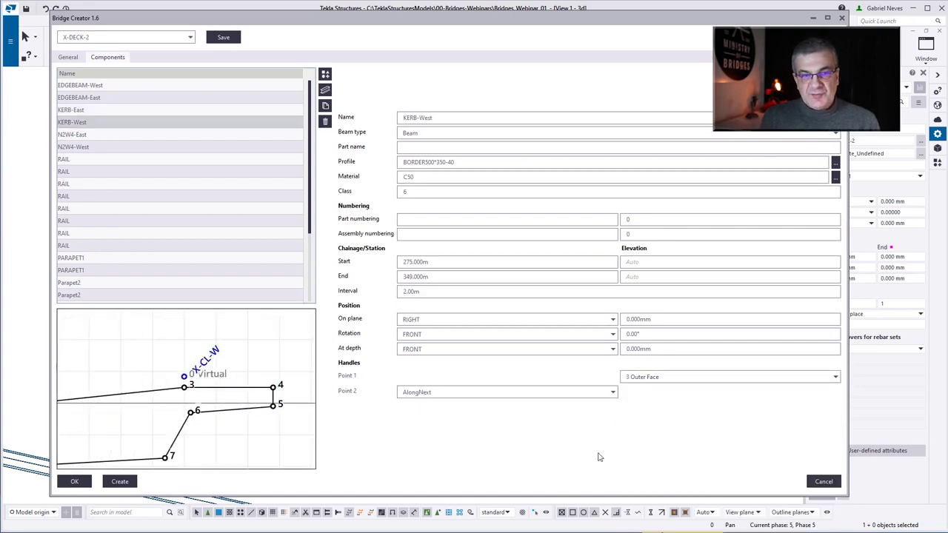
# Step: Set handle point 1 of N2W4-East to 1 Outer Face and of N2W4-West to 3 Outer Face
pyautogui.click(83, 136)
pyautogui.click(643, 294)
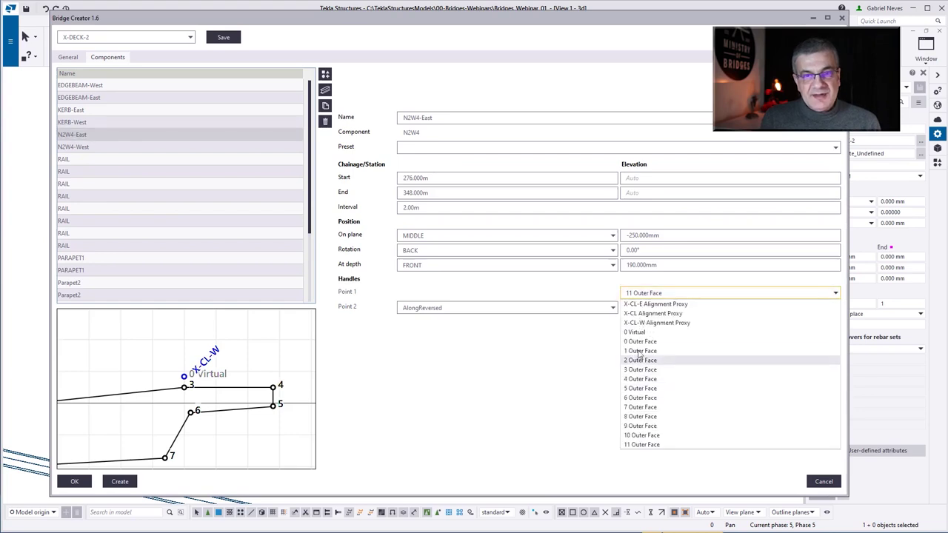
pyautogui.click(639, 360)
pyautogui.click(74, 147)
pyautogui.click(639, 294)
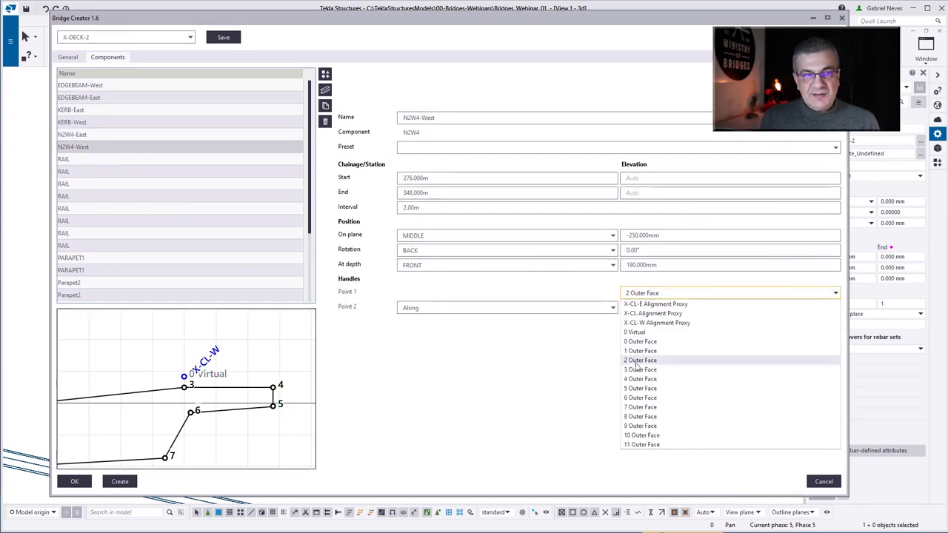
pyautogui.click(635, 370)
# Step: Set handle point 1 of the first RAIL component to 1 Outer Face and of the second to 3 Outer Face
pyautogui.click(81, 160)
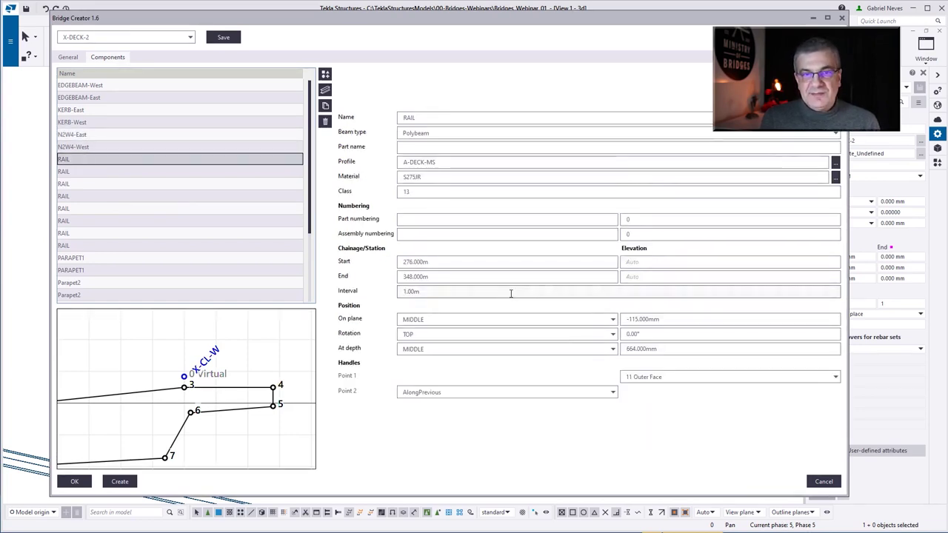
pyautogui.click(642, 377)
pyautogui.click(635, 434)
pyautogui.click(72, 170)
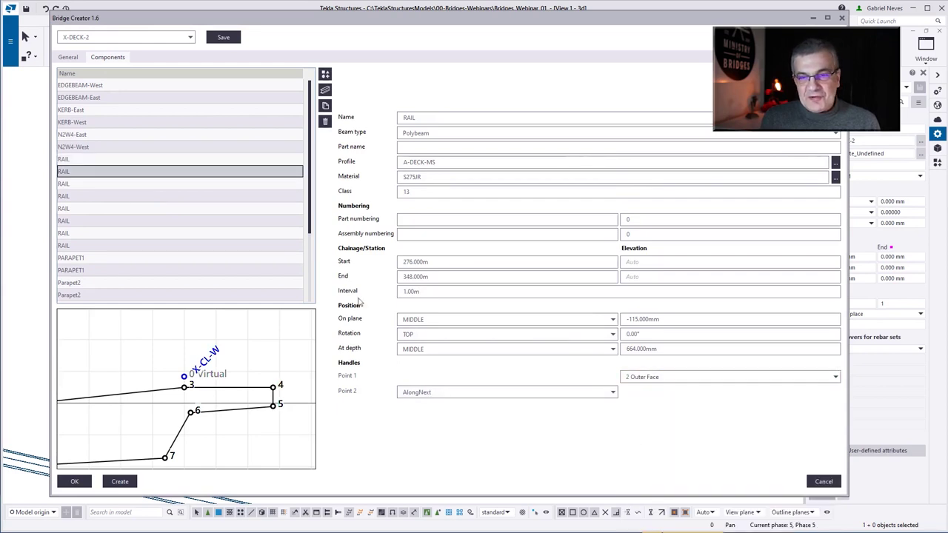
pyautogui.click(656, 377)
pyautogui.click(637, 454)
# Step: Set handle point 1 of the third and fifth RAIL components to 1 Outer Face and of the fourth to 3 Outer Face
pyautogui.click(109, 199)
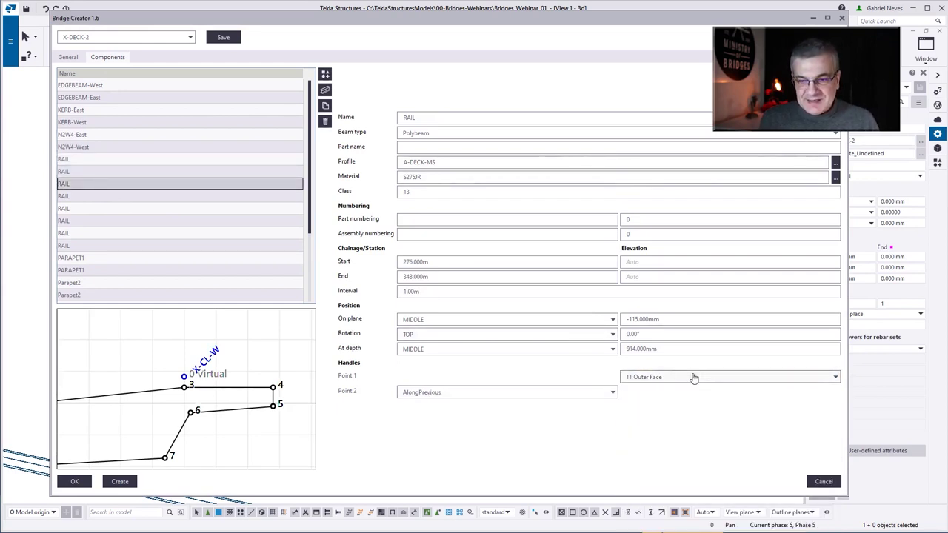
pyautogui.click(692, 376)
pyautogui.click(635, 443)
pyautogui.click(694, 378)
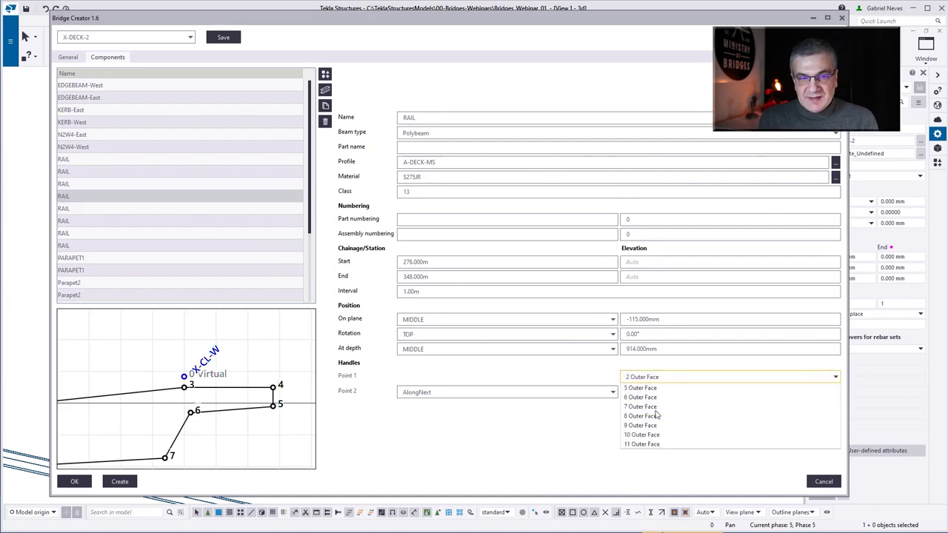
pyautogui.click(637, 455)
pyautogui.press('Down')
pyautogui.click(645, 377)
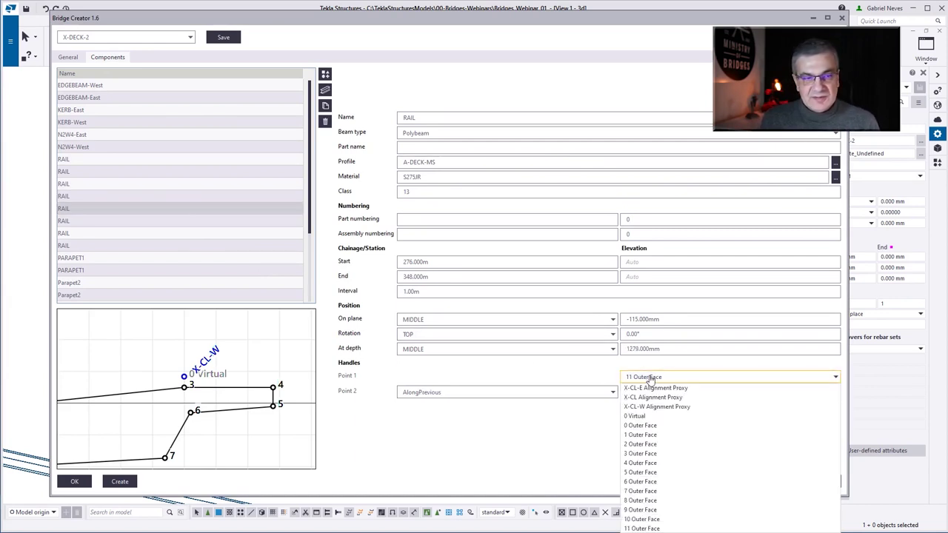
pyautogui.click(638, 435)
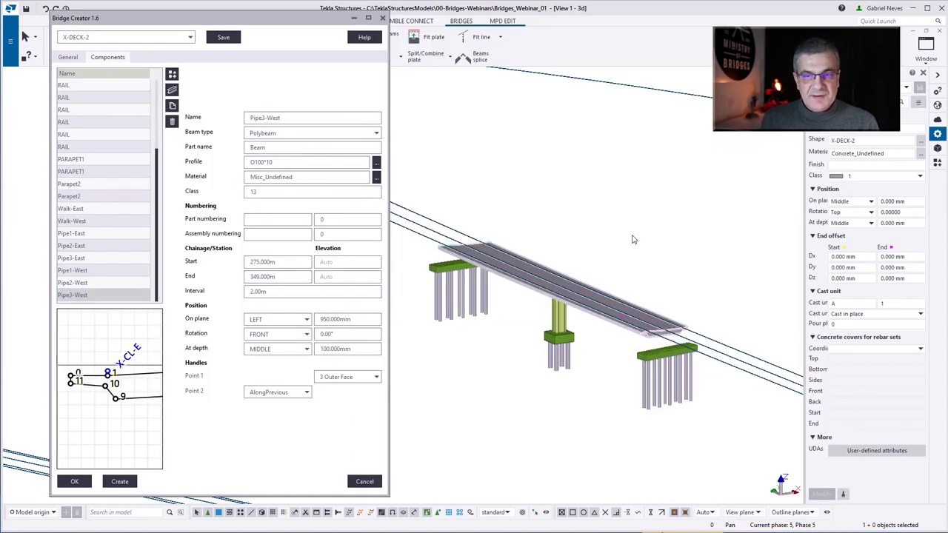
# Step: Create the X-DECK-2 edge beams, kerbs, railings, walkways and pipes on the X bridge deck
pyautogui.moveTo(633, 239); pyautogui.dragTo(602, 210, button='middle')
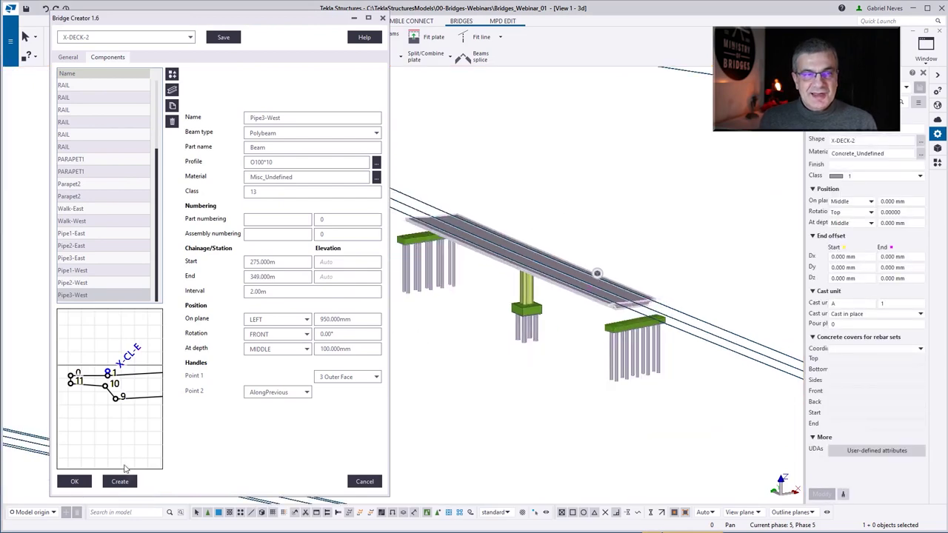
pyautogui.click(127, 482)
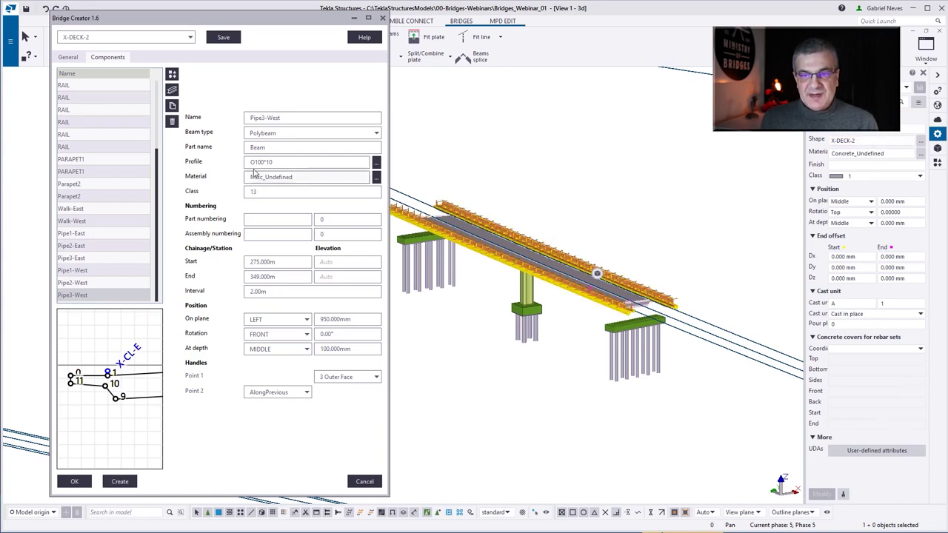
pyautogui.click(154, 39)
pyautogui.click(531, 161)
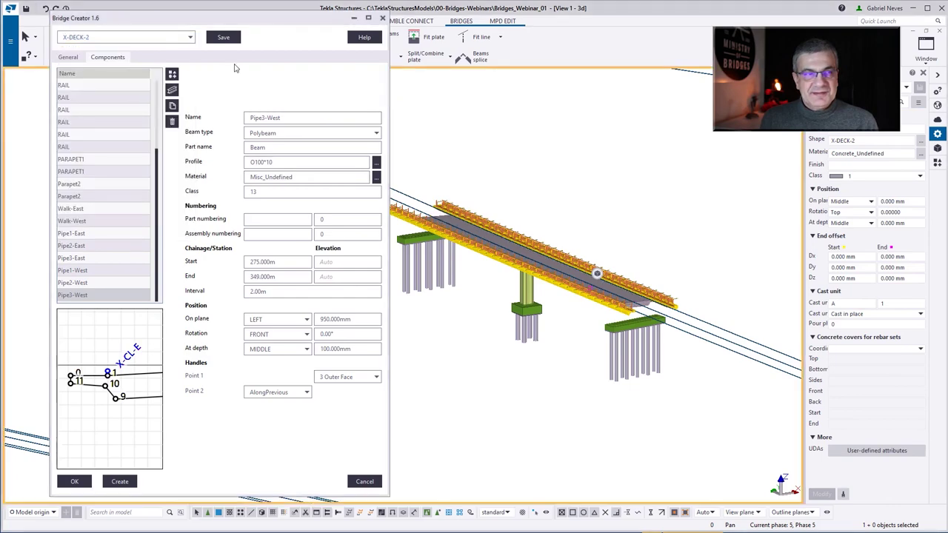
# Step: Create the X bridge's abutment parts from the saved X-ABT settings, including X-ABT1-3
pyautogui.click(148, 37)
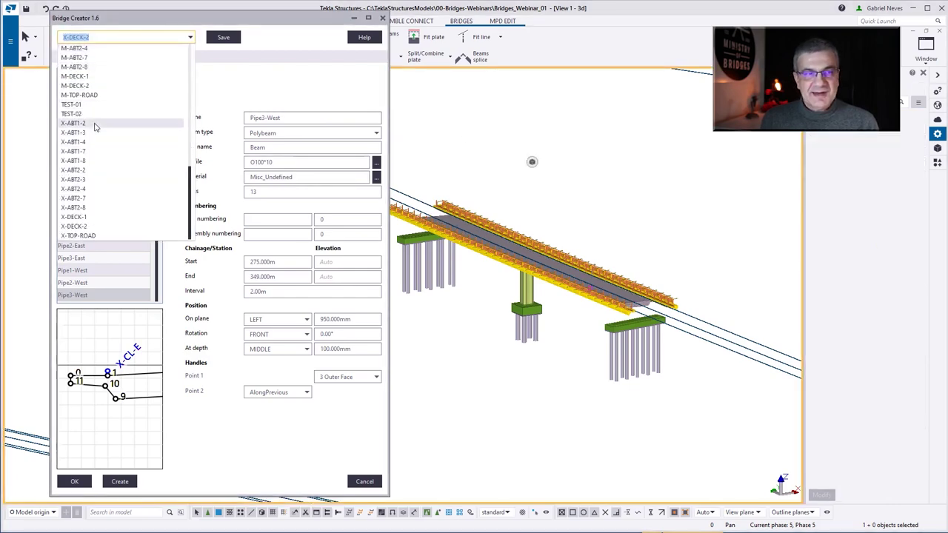
pyautogui.click(122, 482)
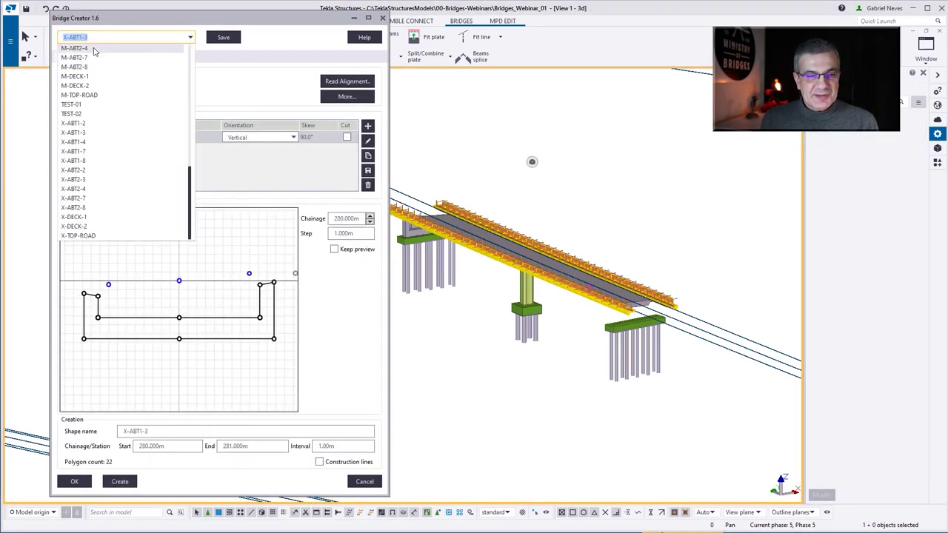
pyautogui.click(205, 281)
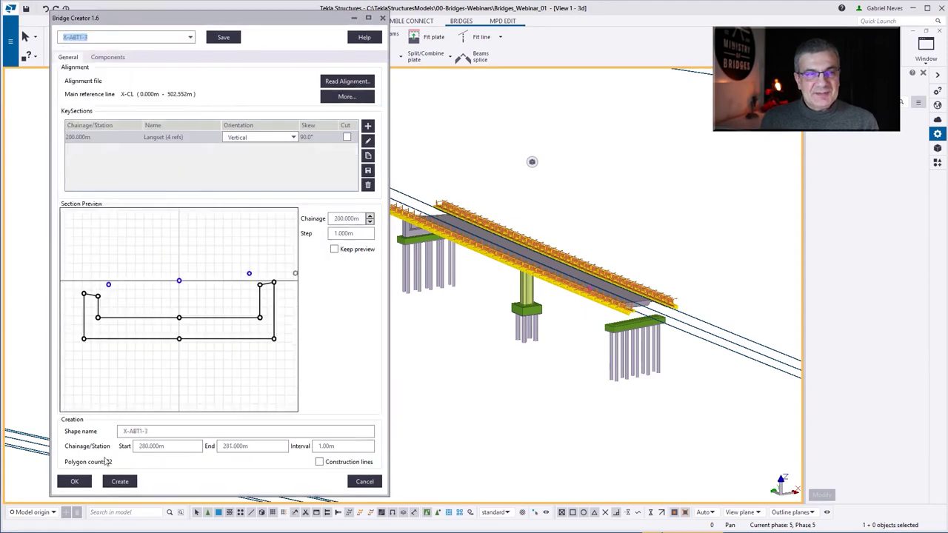
pyautogui.press('Return')
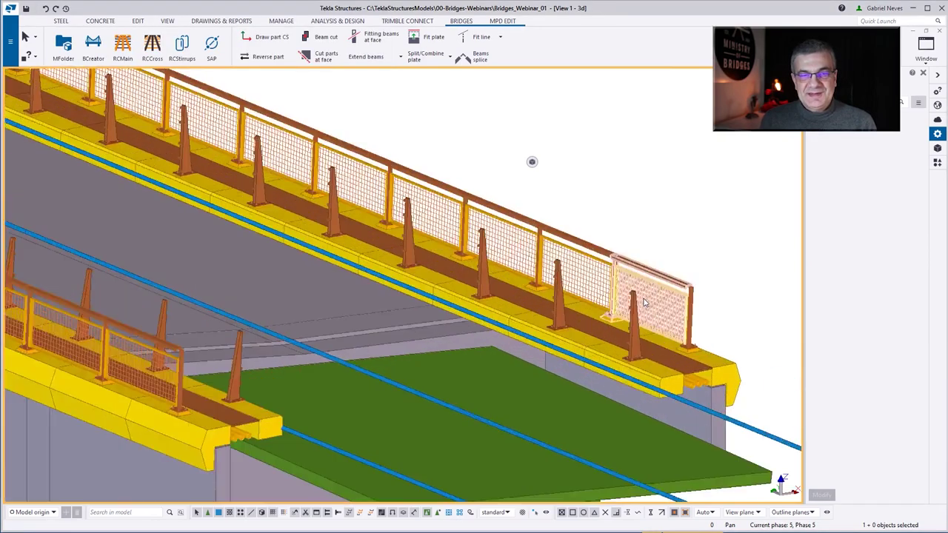
# Step: Examine the barriers, parapets and abutment at the X bridge's end, and compare all the bridges across the whole model
pyautogui.scroll(-10, 636, 314)
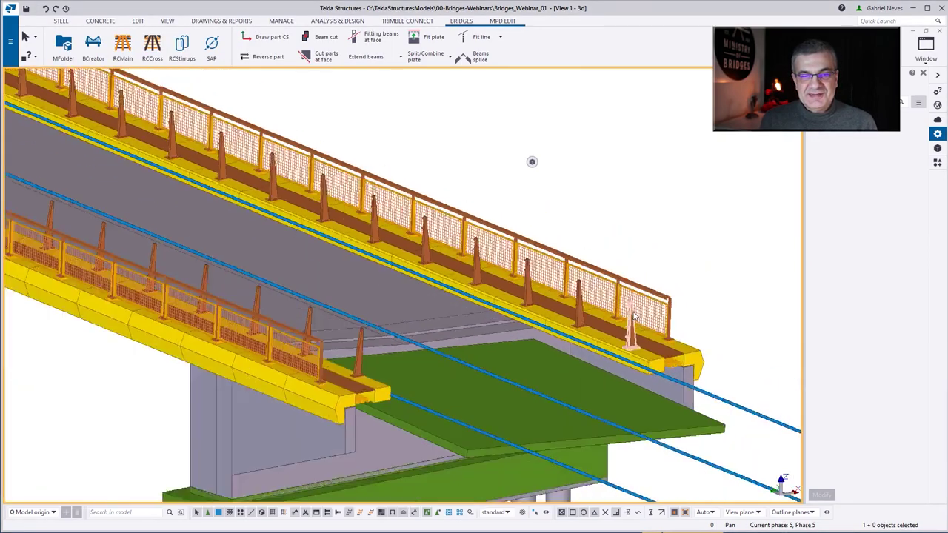
pyautogui.scroll(10, 636, 315)
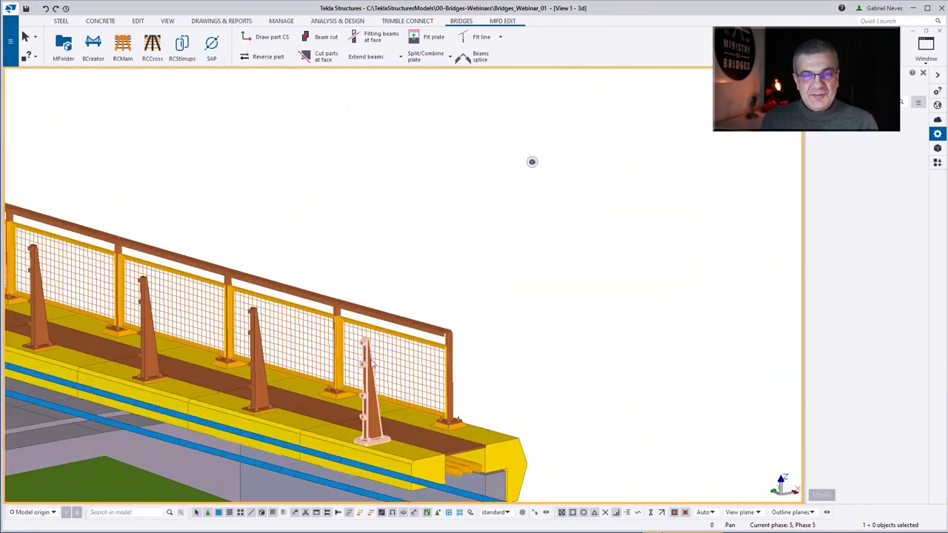
pyautogui.scroll(-8, 420, 329)
pyautogui.scroll(8, 208, 331)
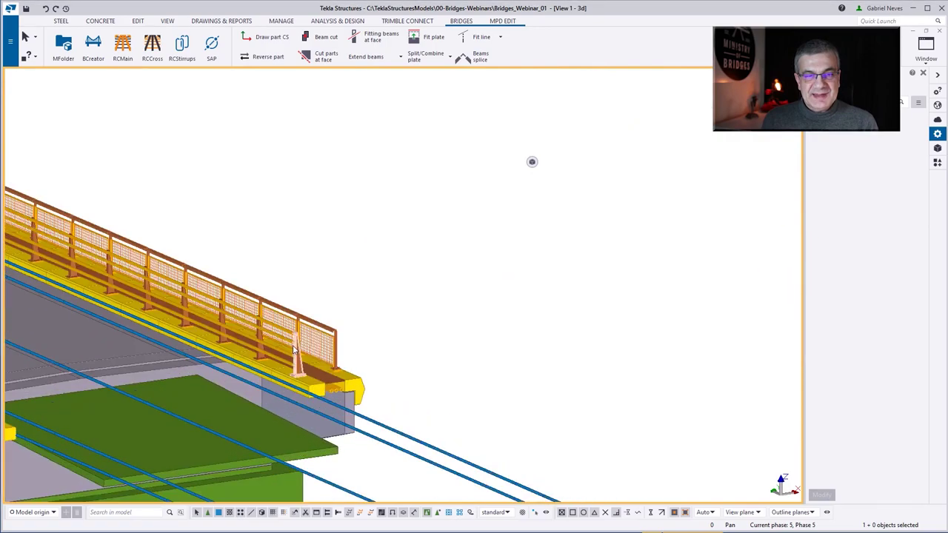
pyautogui.scroll(-8, 208, 331)
pyautogui.scroll(8, 652, 319)
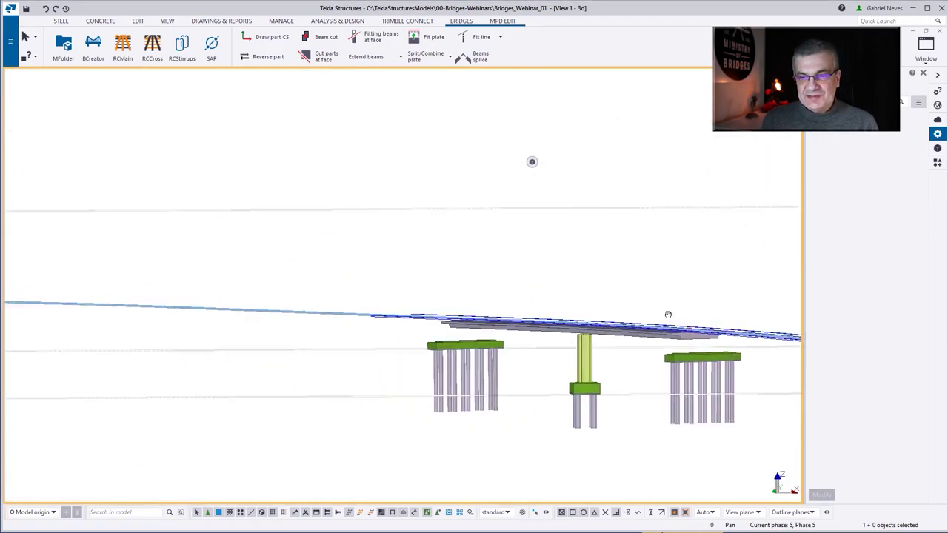
pyautogui.scroll(-3, 651, 328)
pyautogui.scroll(-5, 650, 328)
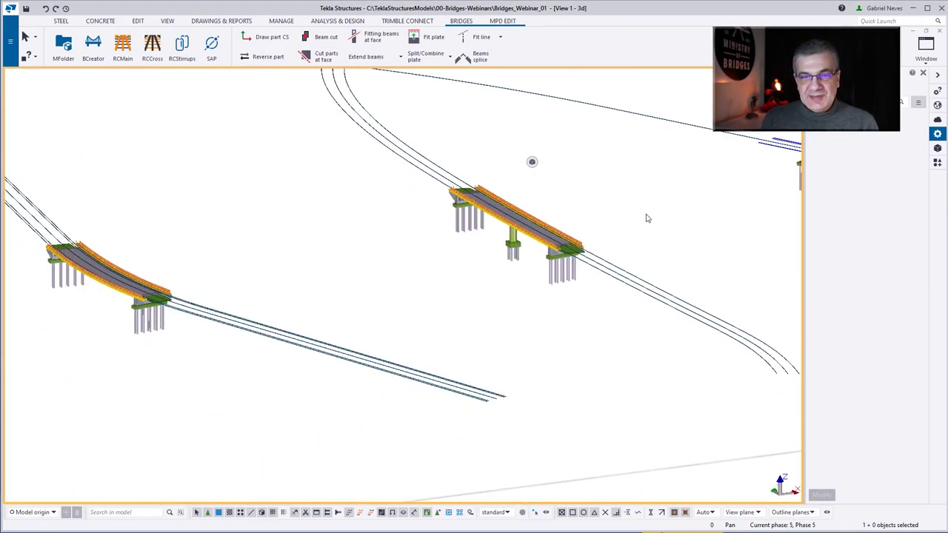
pyautogui.scroll(-5, 217, 187)
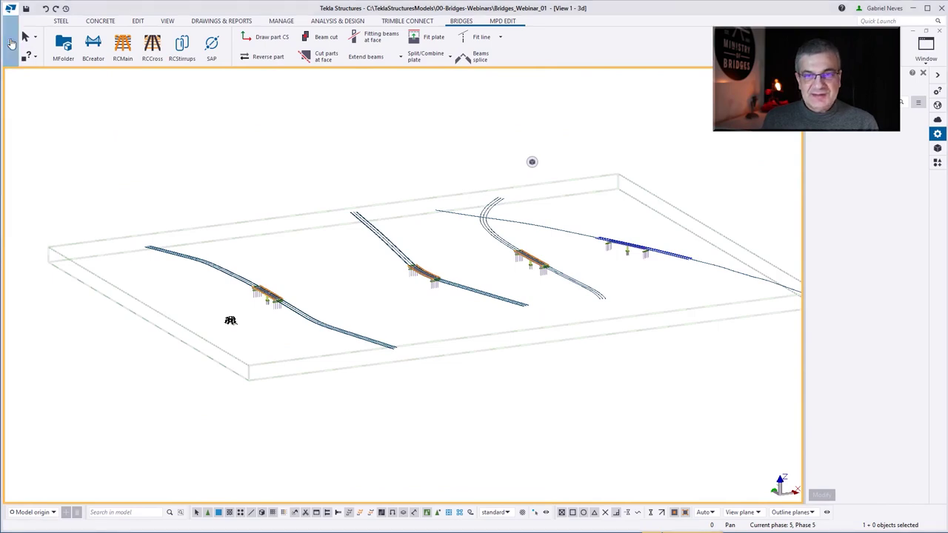
# Step: Start an IFC export of the model to Trimble Connect
pyautogui.click(6, 41)
pyautogui.click(45, 174)
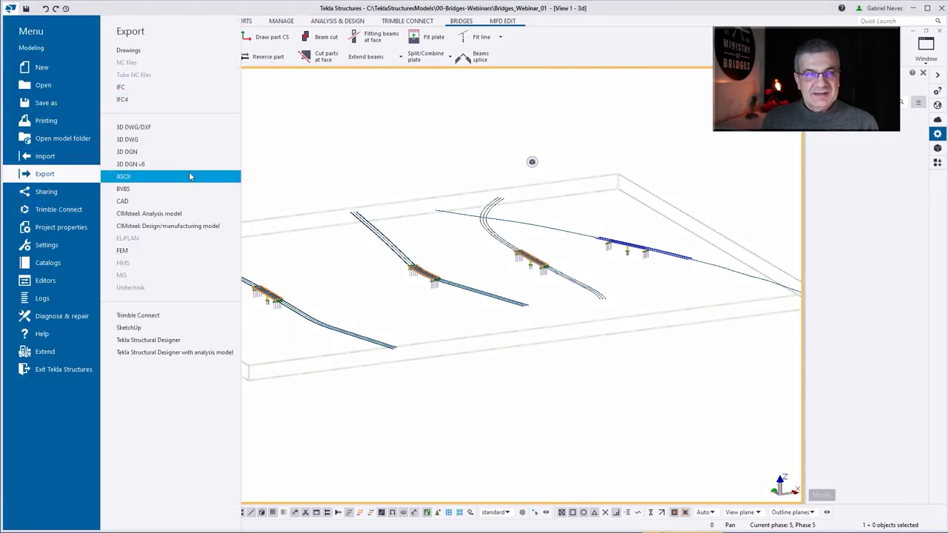
pyautogui.click(172, 321)
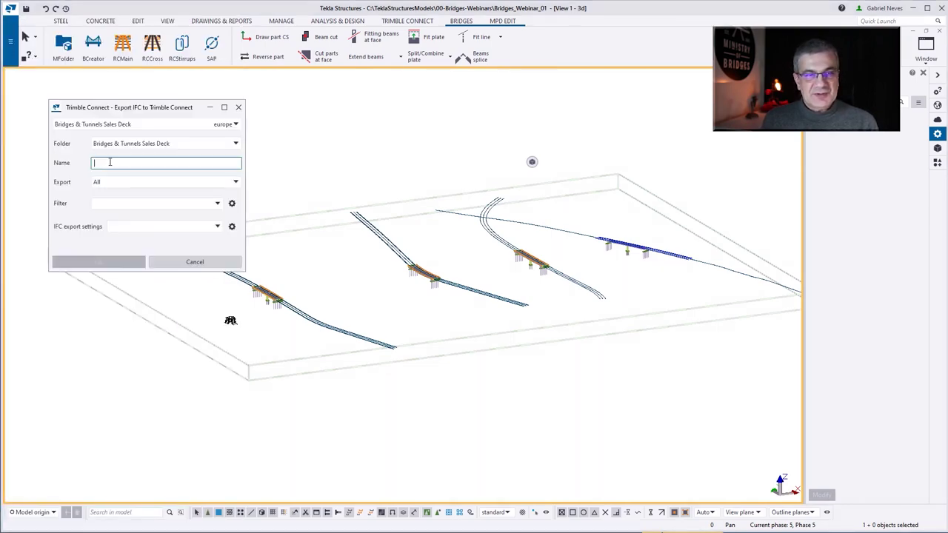
pyautogui.write('bRIDGE')
pyautogui.press('BackSpace')
pyautogui.press('BackSpace')
pyautogui.press('BackSpace')
pyautogui.press('BackSpace')
pyautogui.press('BackSpace')
pyautogui.press('BackSpace')
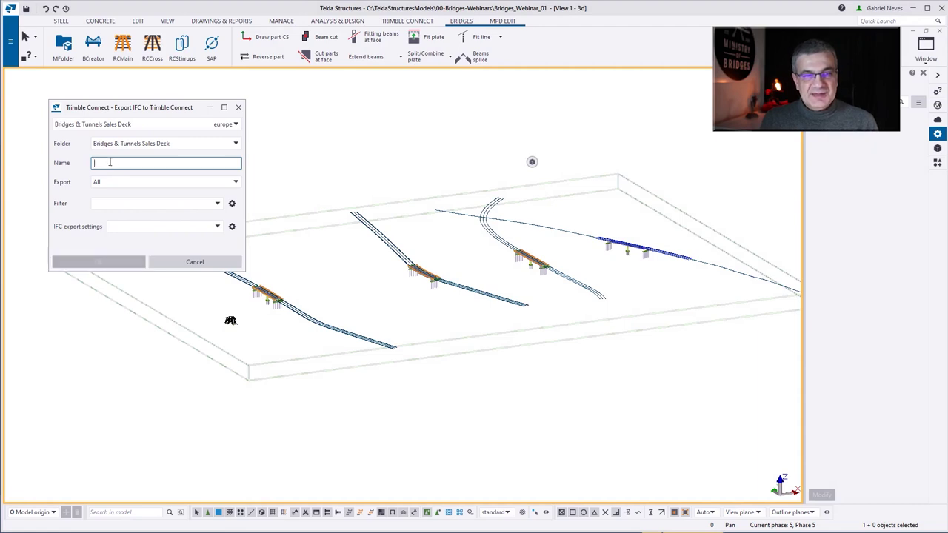
# Step: Name the export Bridges-Webinar and run it for all objects into the Bridges & Tunnels Sales Deck folder
pyautogui.write('Bridges-Webinar')
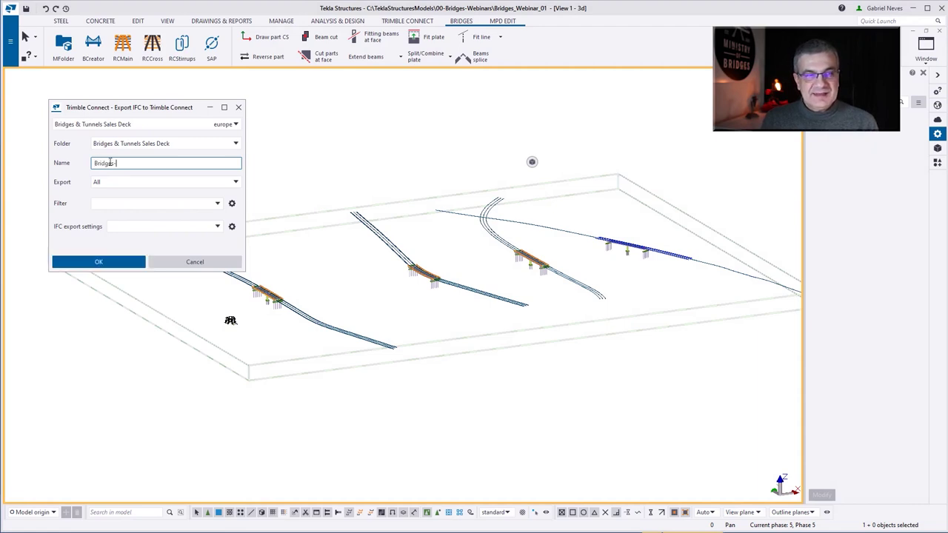
pyautogui.click(111, 267)
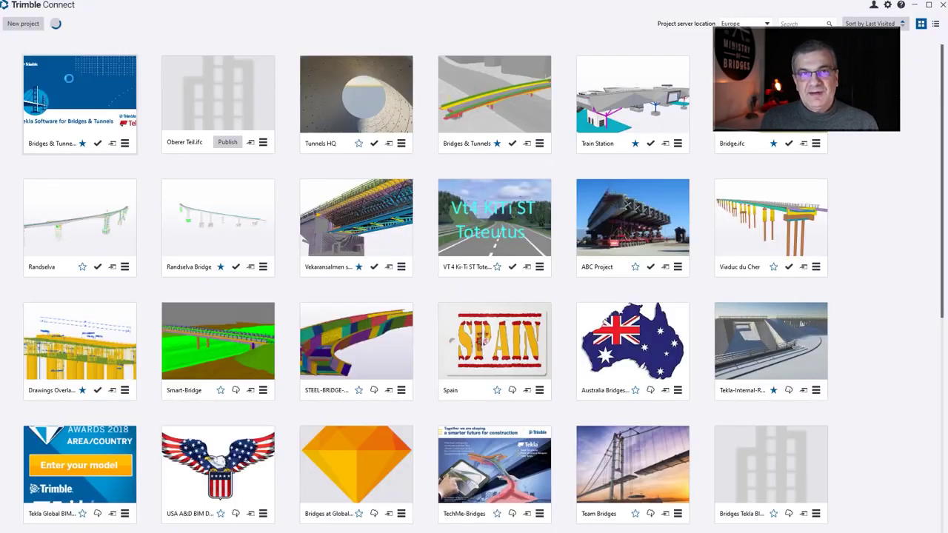
# Step: Open the 3D view of the Bridges & Tunnels Sales Deck project in Trimble Connect and examine the Bridges-Webinar model from several sides
pyautogui.click(70, 83)
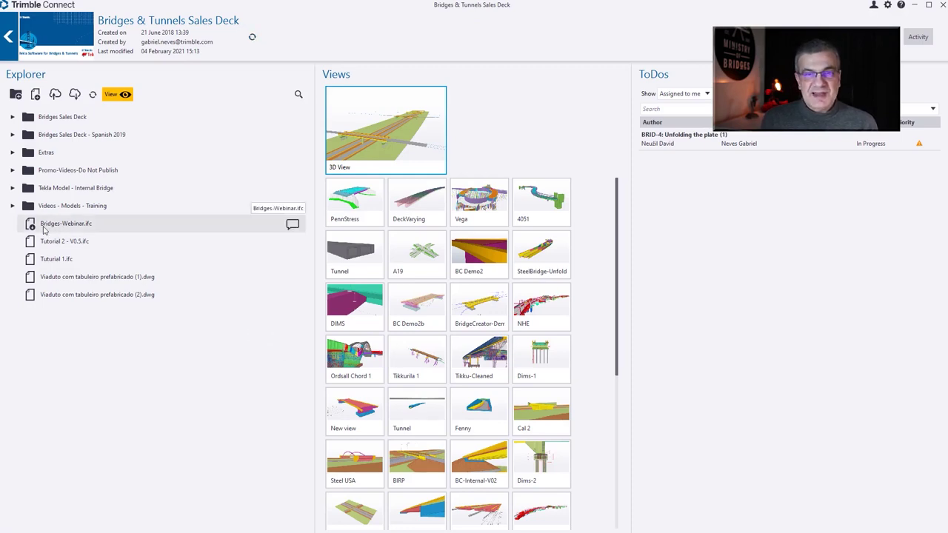
pyautogui.click(402, 131)
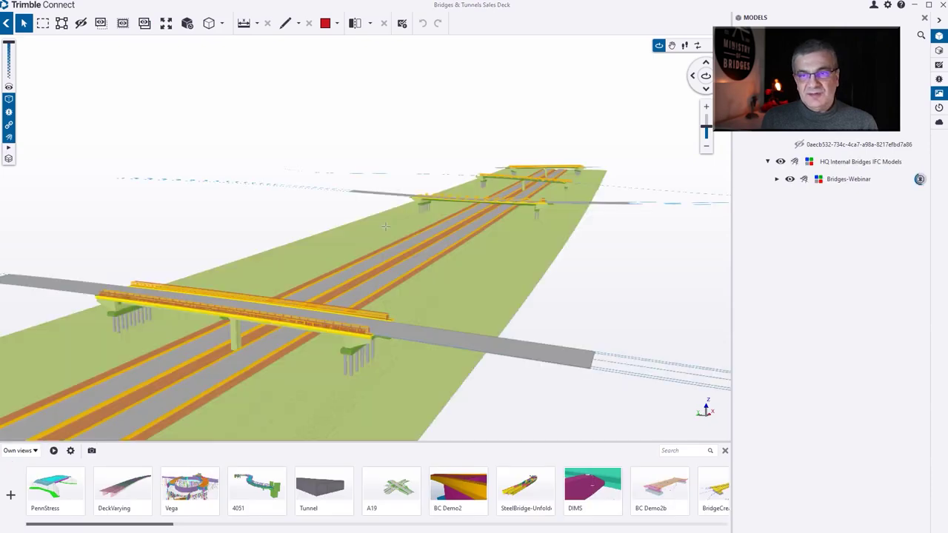
pyautogui.scroll(10, 236, 324)
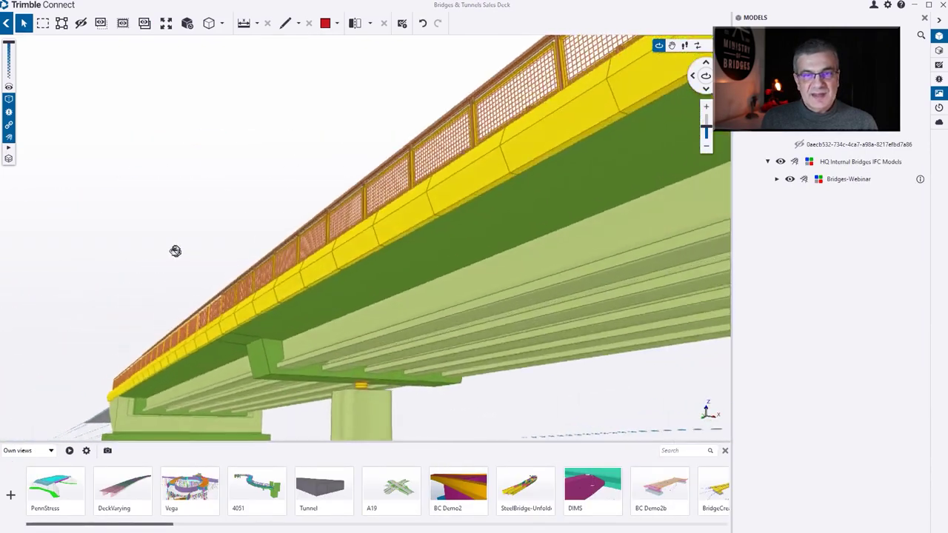
pyautogui.scroll(-5, 251, 297)
pyautogui.moveTo(252, 296); pyautogui.dragTo(194, 360)
pyautogui.scroll(-10, 194, 361)
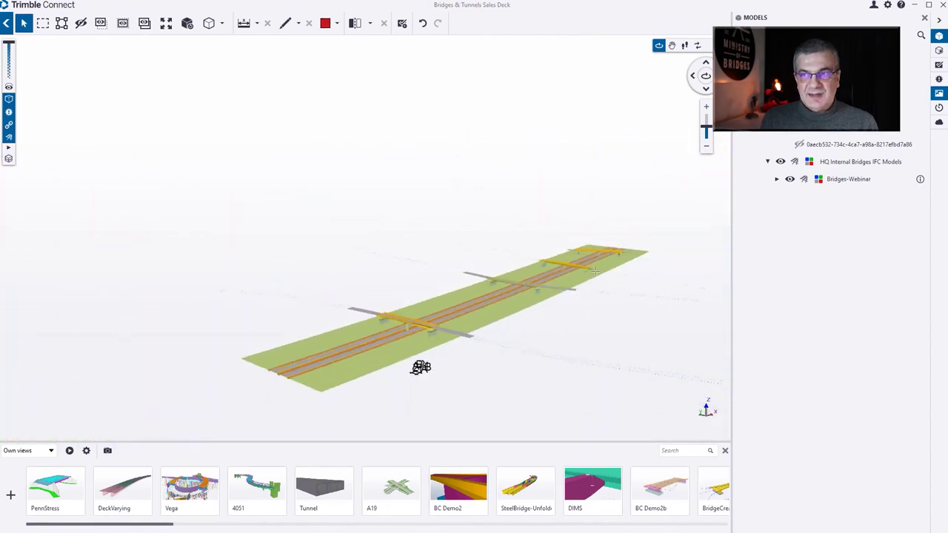
pyautogui.scroll(3, 462, 303)
pyautogui.scroll(-5, 462, 303)
pyautogui.scroll(3, 307, 290)
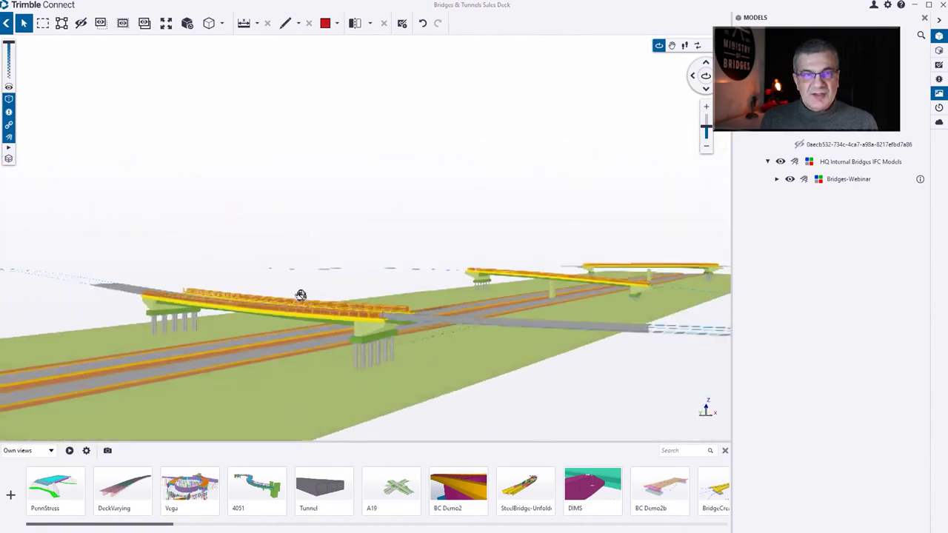
# Step: Switch back to Tekla Structures and disable the view filter rule excluding phases 21 and 22, applying it to the 3d view
pyautogui.hotkey('alt', 'Tab')
pyautogui.click(300, 127)
pyautogui.doubleClick(262, 109)
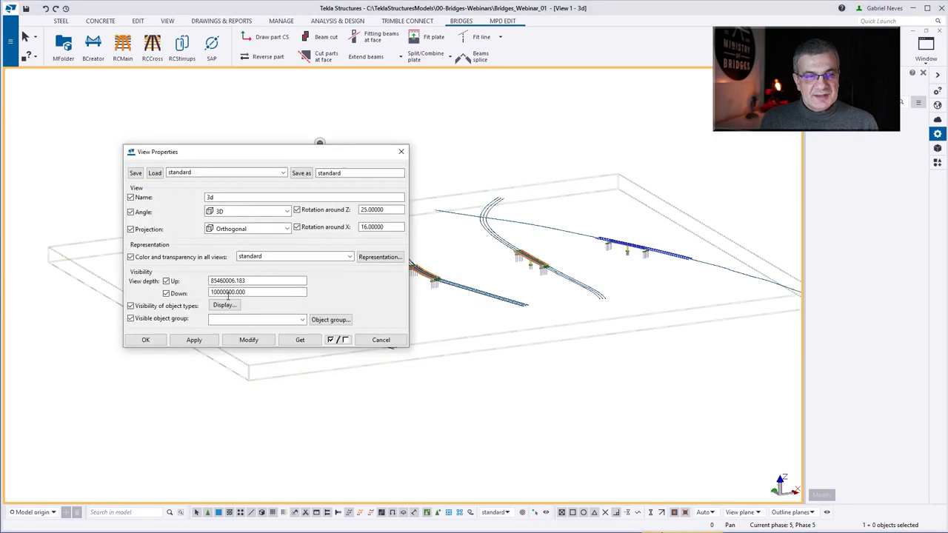
pyautogui.click(332, 379)
pyautogui.click(42, 326)
pyautogui.click(100, 363)
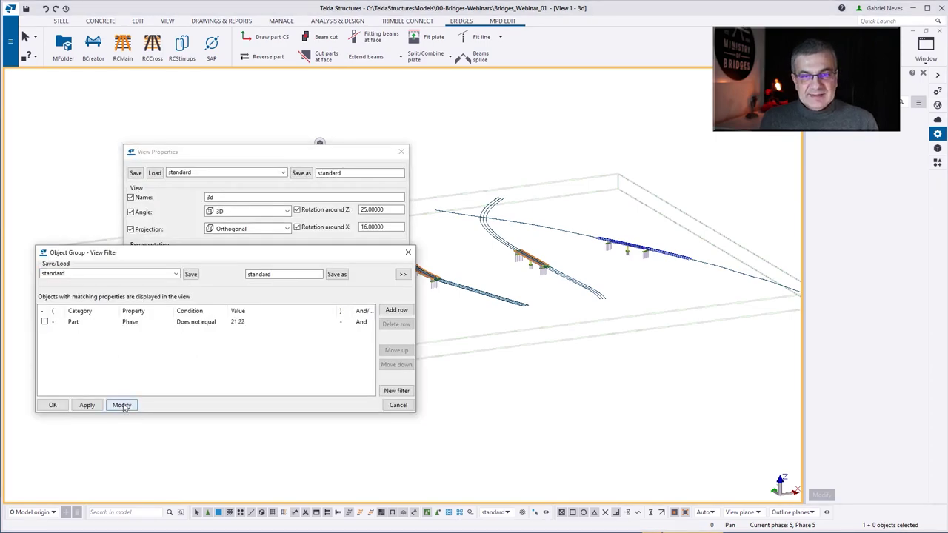
pyautogui.click(121, 405)
pyautogui.click(52, 405)
pyautogui.click(401, 152)
pyautogui.keyDown('ctrl'); pyautogui.moveTo(400, 151); pyautogui.dragTo(326, 223, button='middle'); pyautogui.keyUp('ctrl')
pyautogui.scroll(3, 305, 239)
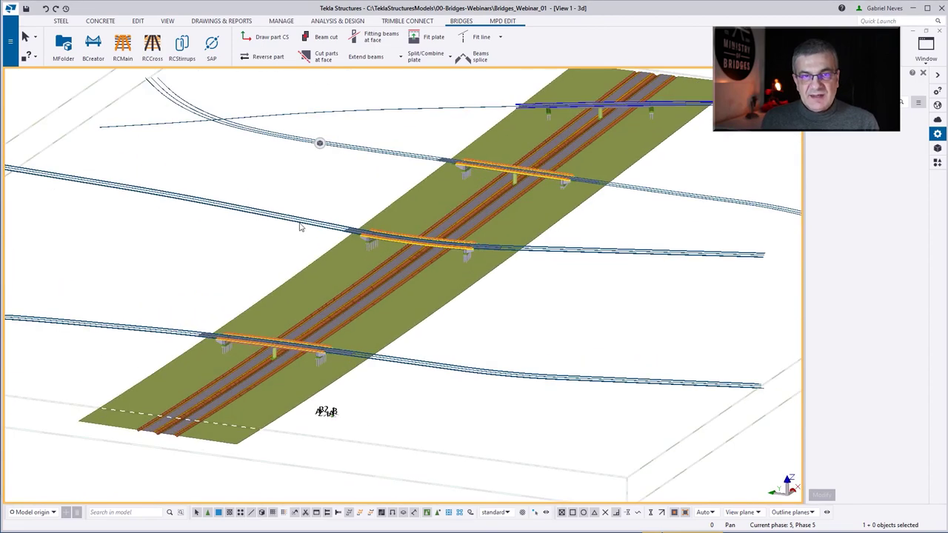
# Step: Open the Visualizer material settings and assign the GRASS type to the Plywood material
pyautogui.click(168, 23)
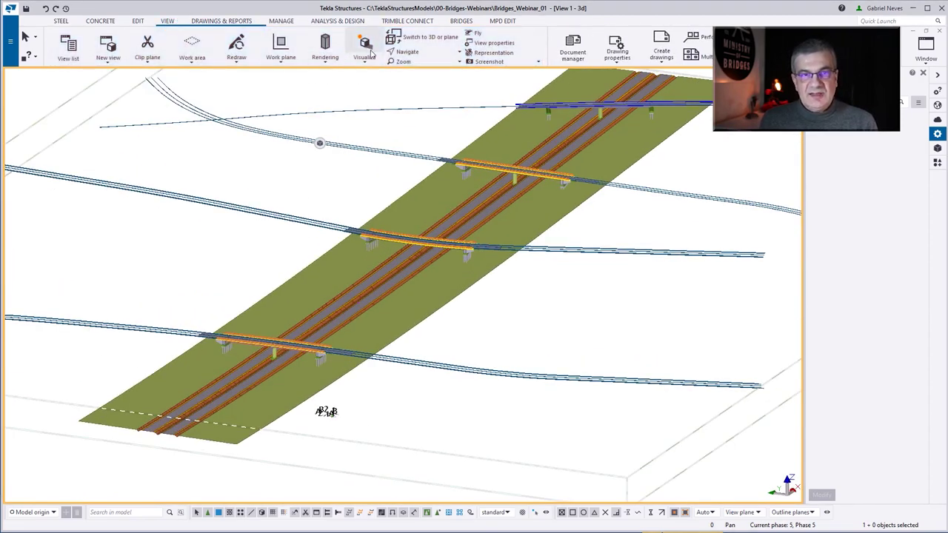
pyautogui.click(420, 200)
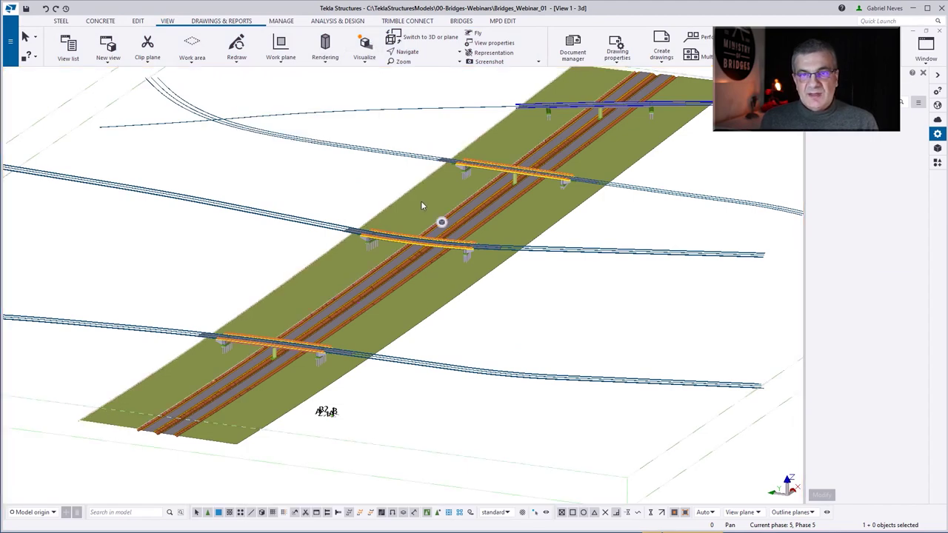
pyautogui.scroll(6, 135, 436)
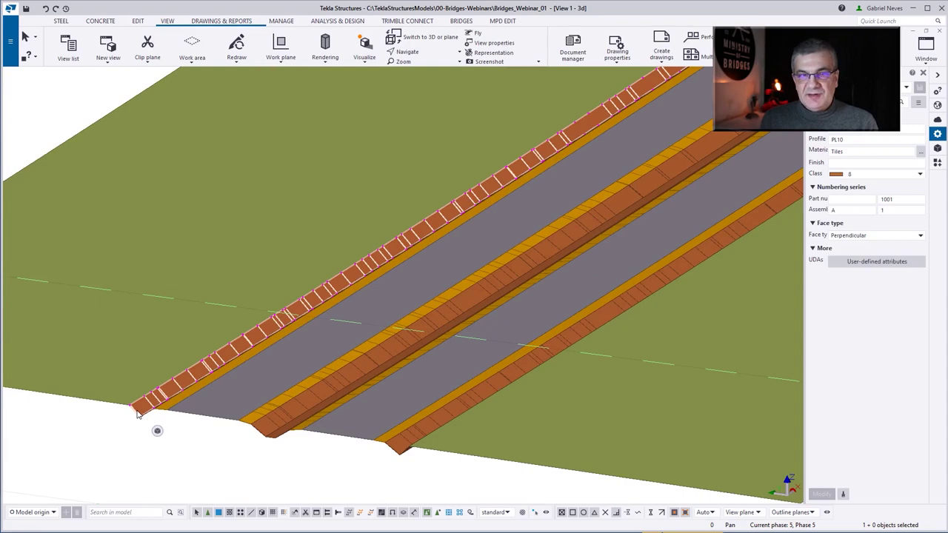
pyautogui.scroll(-8, 137, 415)
pyautogui.click(200, 142)
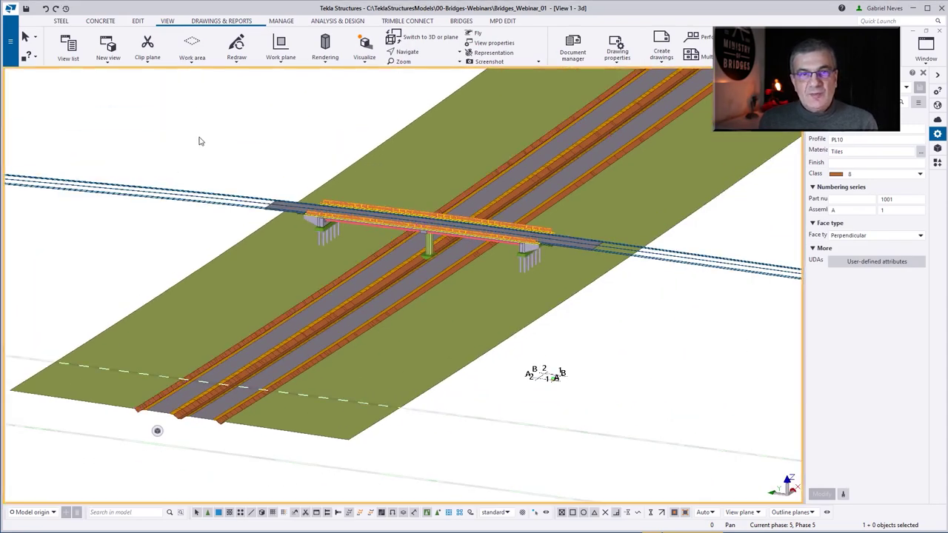
pyautogui.click(365, 59)
pyautogui.click(353, 116)
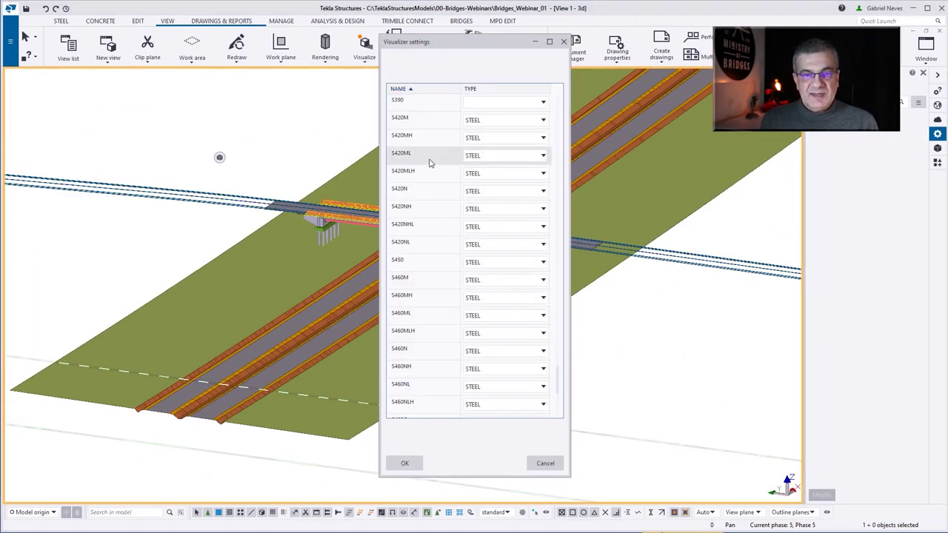
pyautogui.scroll(12, 431, 170)
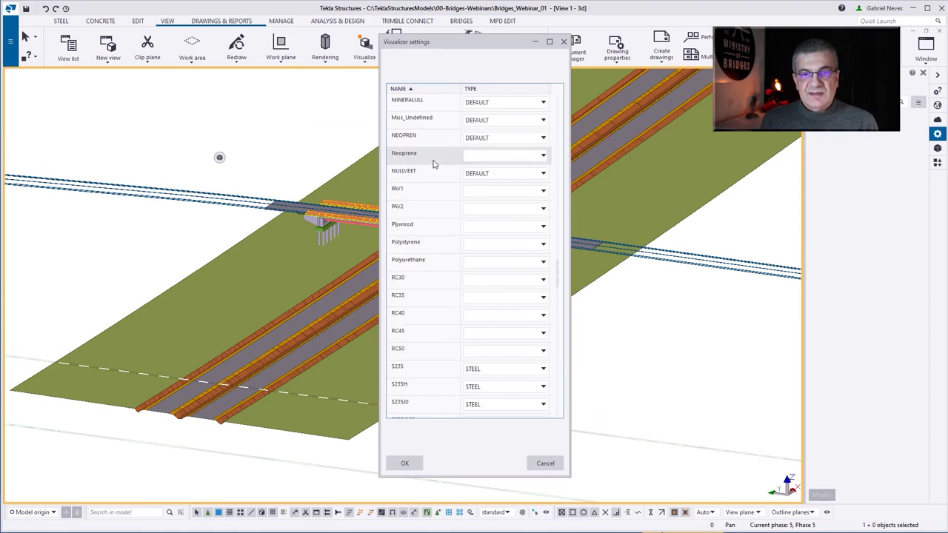
pyautogui.click(504, 227)
pyautogui.click(544, 226)
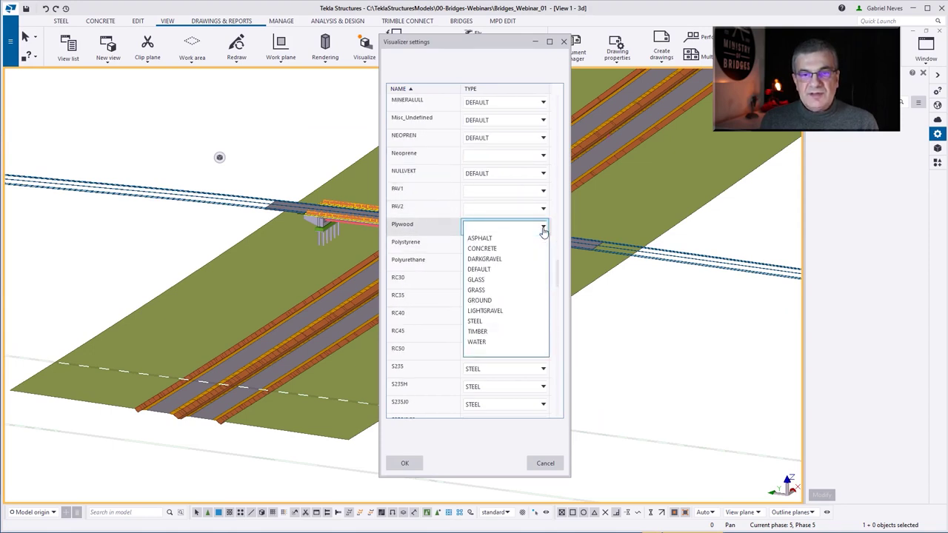
pyautogui.click(500, 290)
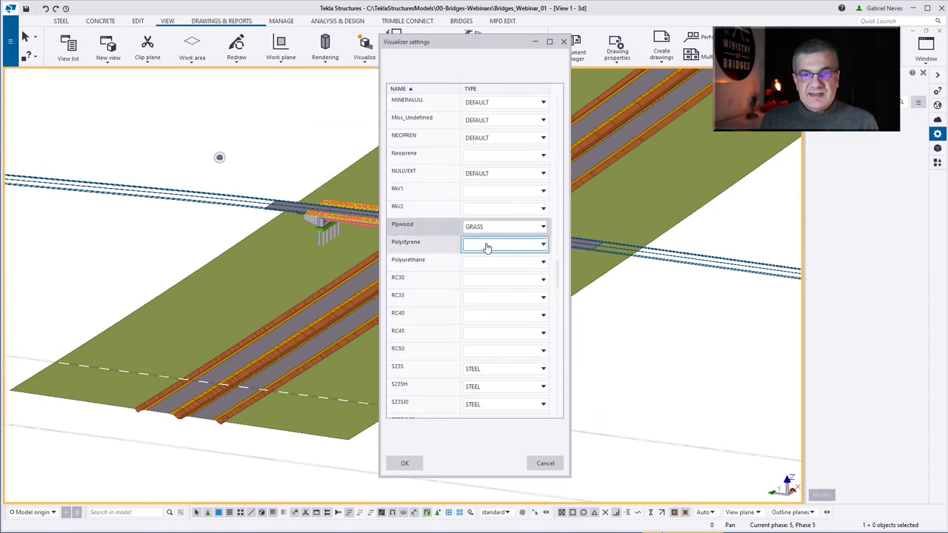
# Step: Assign the DARKGRAVEL type to the Tiles material in the Visualizer settings
pyautogui.scroll(-10, 426, 332)
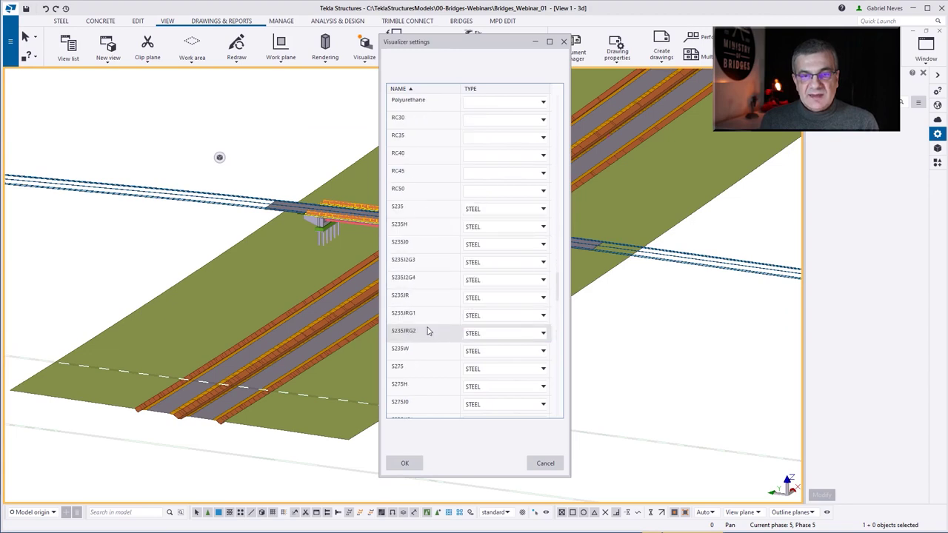
pyautogui.scroll(-10, 427, 332)
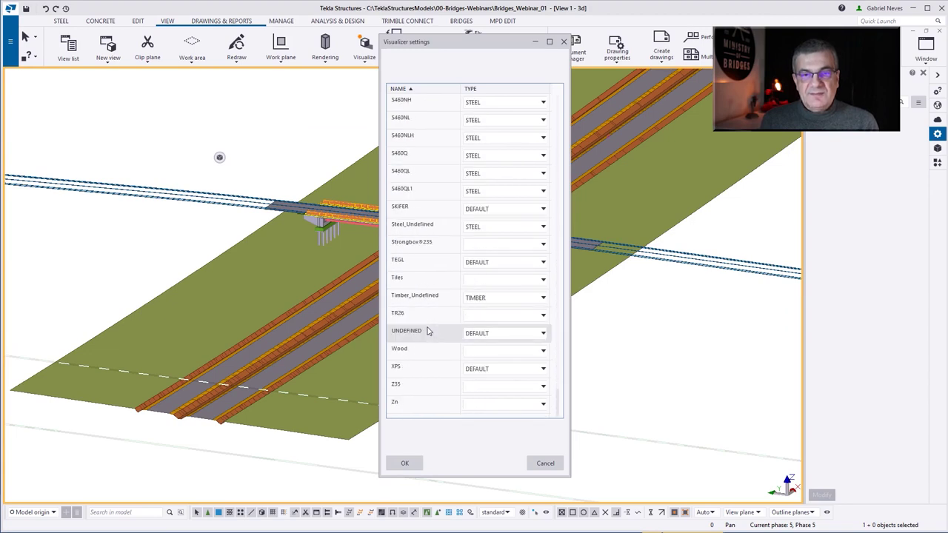
pyautogui.click(503, 279)
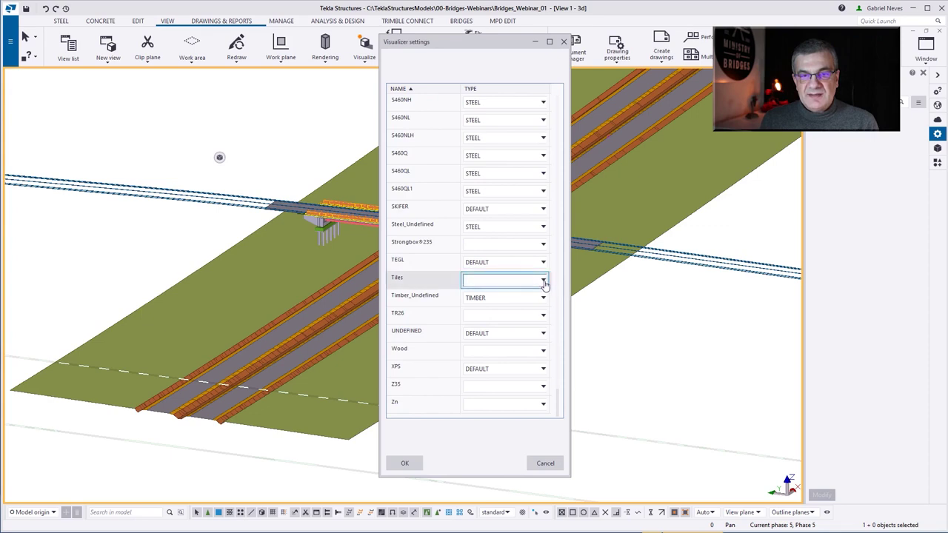
pyautogui.click(544, 282)
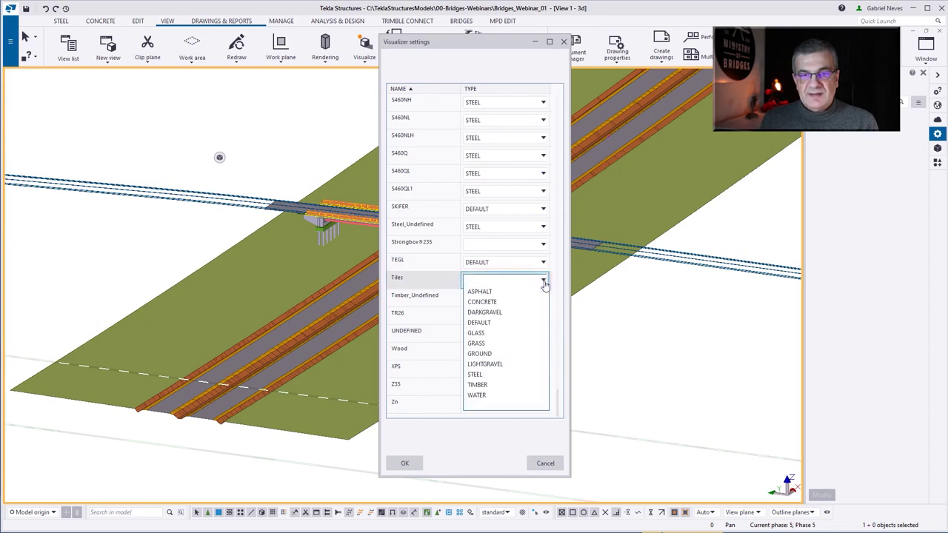
pyautogui.click(510, 311)
# Step: Assign the CONCRETE type to the Misc_Undefined material used by the bridge beams and save the Visualizer settings
pyautogui.scroll(4, 416, 220)
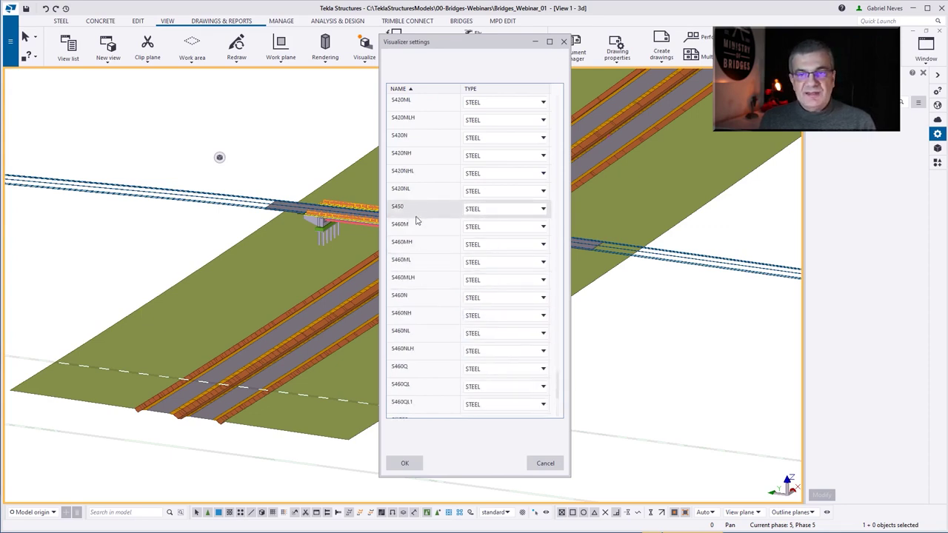
pyautogui.moveTo(417, 220)
pyautogui.keyDown('ctrl'); pyautogui.mouseDown(button='middle')
pyautogui.moveTo(657, 317)
pyautogui.moveTo(640, 289)
pyautogui.moveTo(609, 279)
pyautogui.moveTo(664, 283)
pyautogui.mouseUp(button='middle'); pyautogui.keyUp('ctrl')
pyautogui.scroll(5, 622, 286)
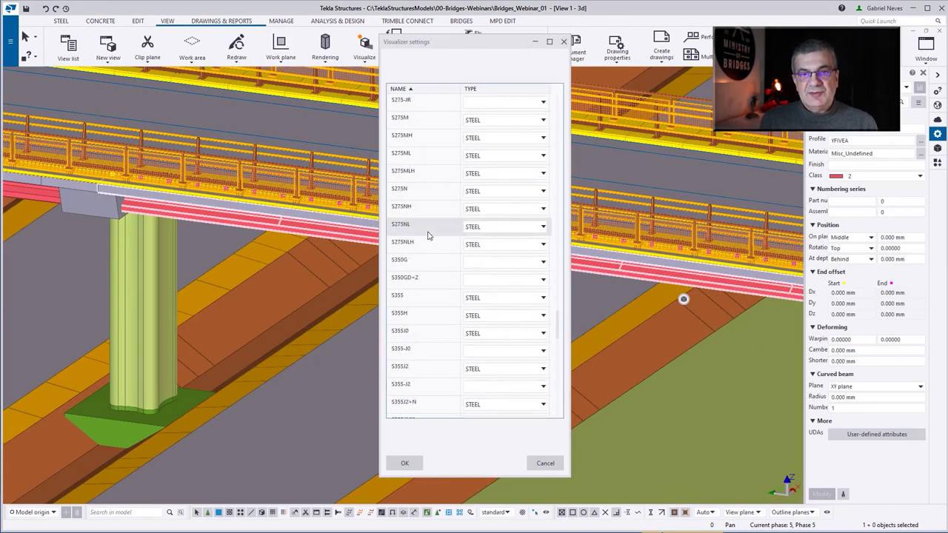
pyautogui.scroll(5, 428, 236)
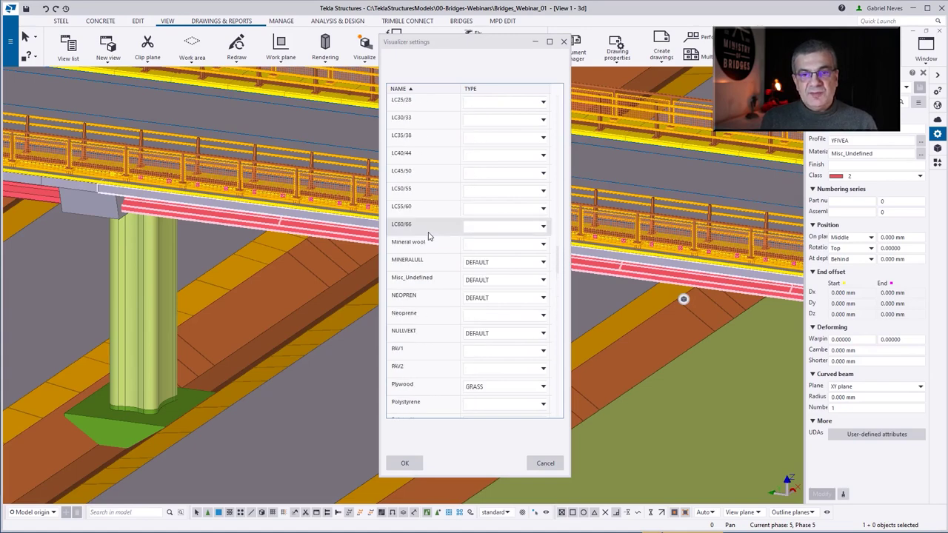
pyautogui.click(543, 282)
pyautogui.click(502, 302)
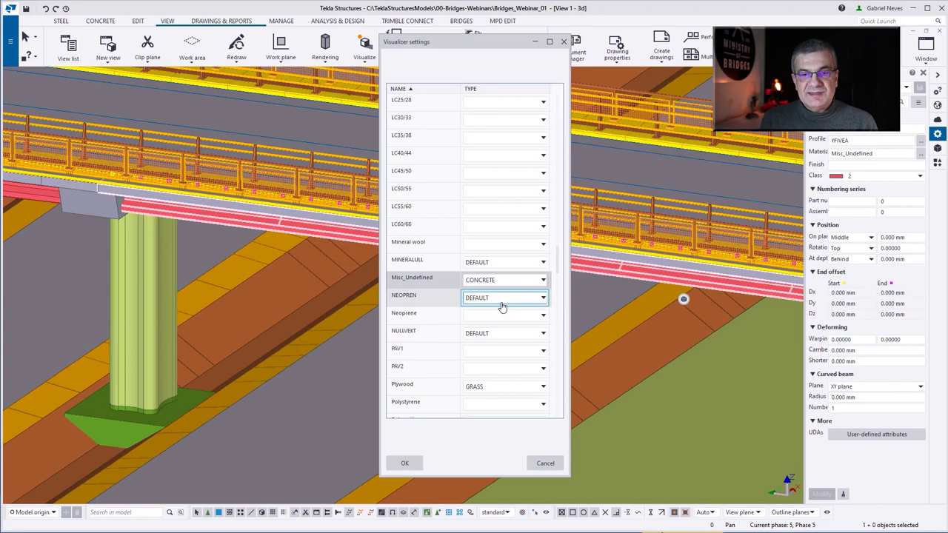
pyautogui.click(409, 467)
# Step: Launch Trimble Connect Visualizer with the motorway and bridges model
pyautogui.click(457, 269)
pyautogui.scroll(-8, 415, 303)
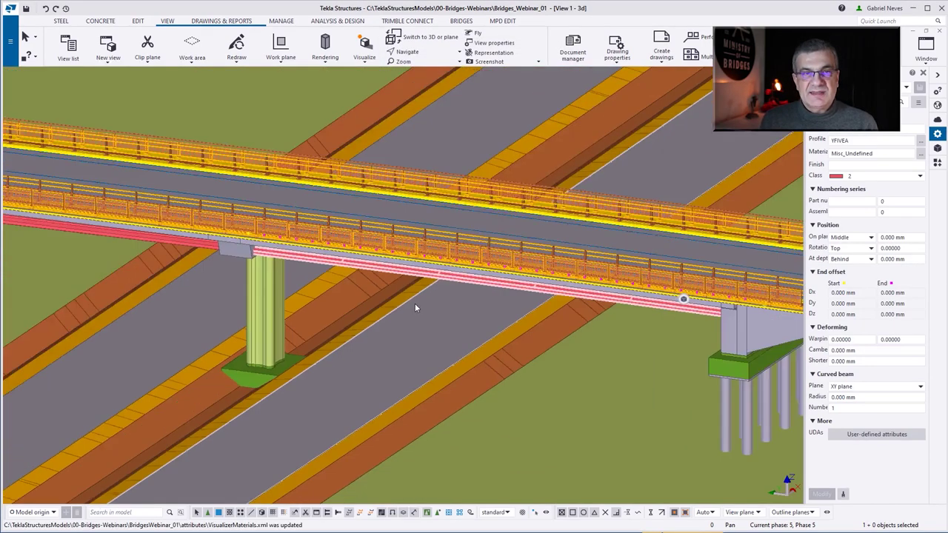
pyautogui.click(360, 67)
pyautogui.click(353, 101)
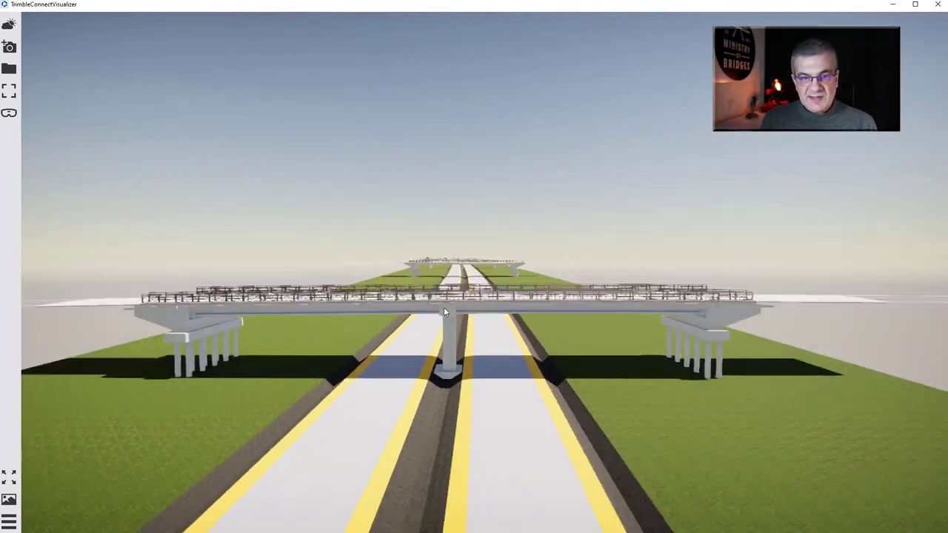
# Step: Capture four camera views along the motorway as an animation sequence and play it
pyautogui.click(9, 500)
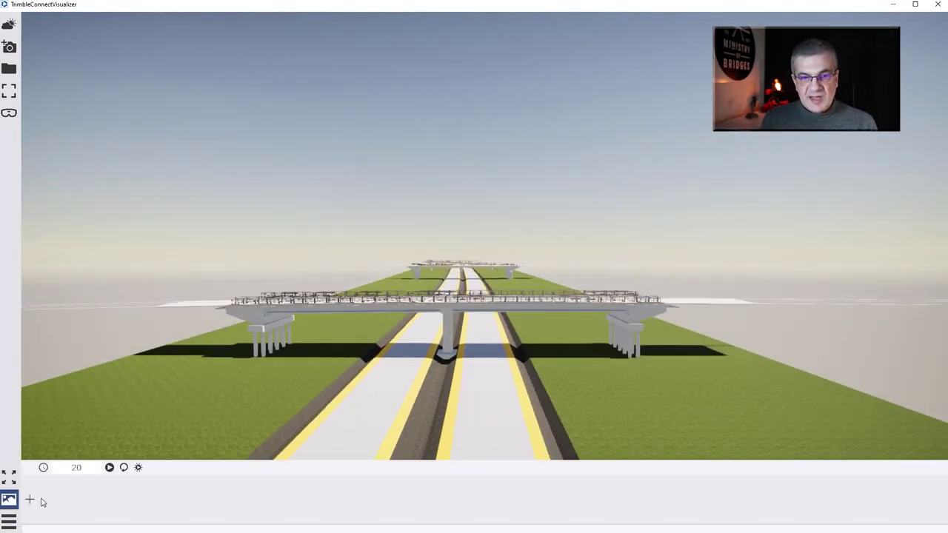
pyautogui.click(30, 500)
pyautogui.click(126, 500)
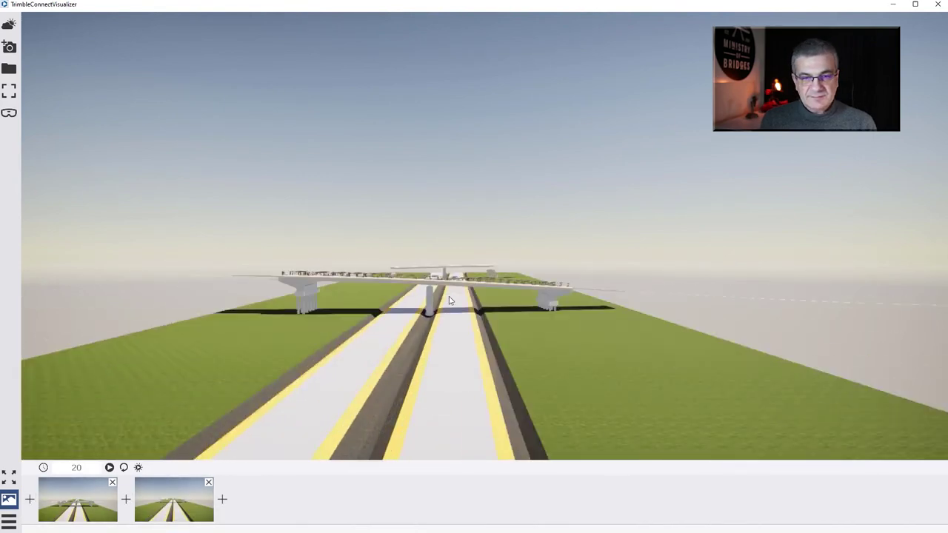
pyautogui.click(222, 500)
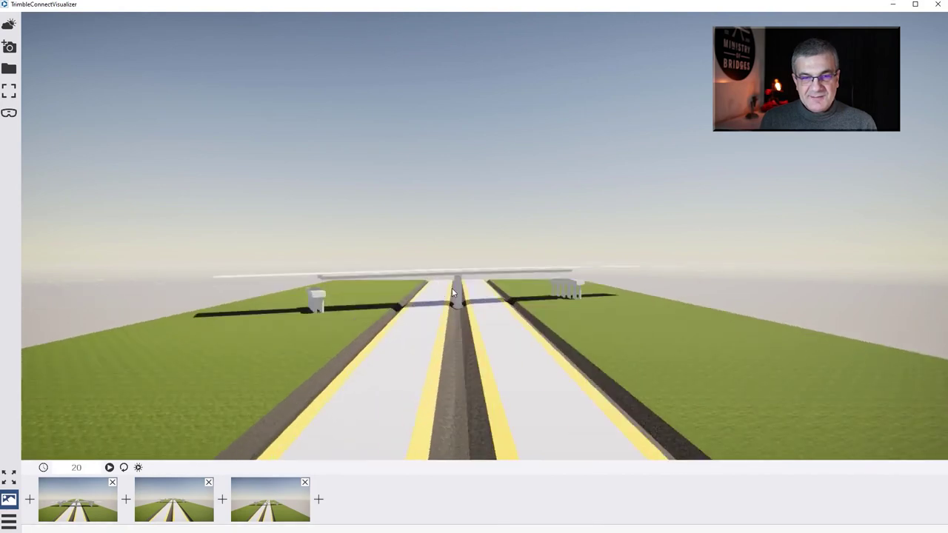
pyautogui.click(319, 500)
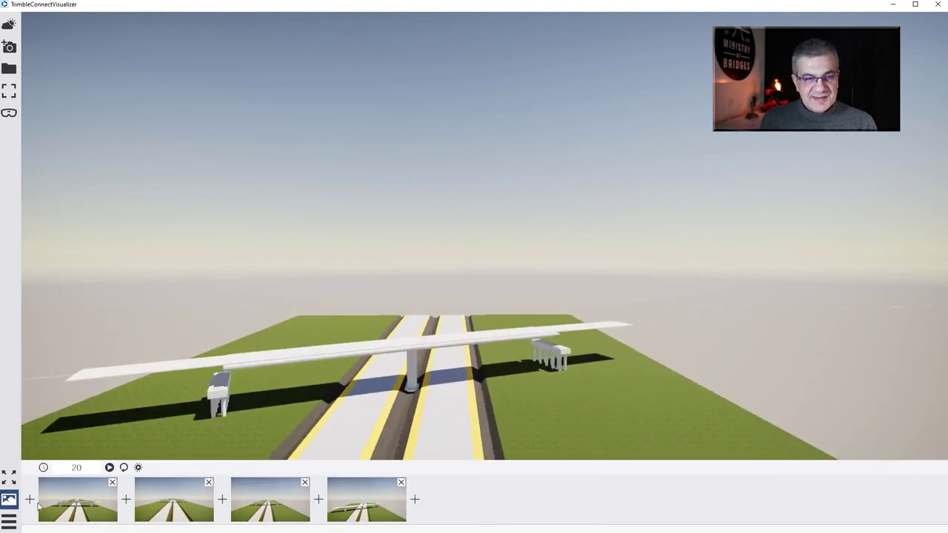
pyautogui.click(109, 467)
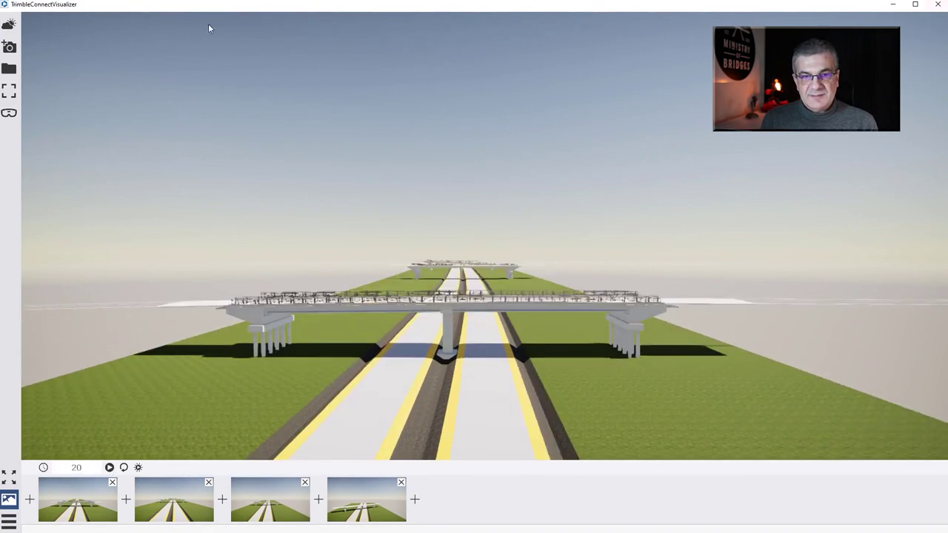
# Step: Shift the sun's direction slightly and lower its height over the bridges, then close the Visualizer and return to Tekla Structures
pyautogui.click(9, 25)
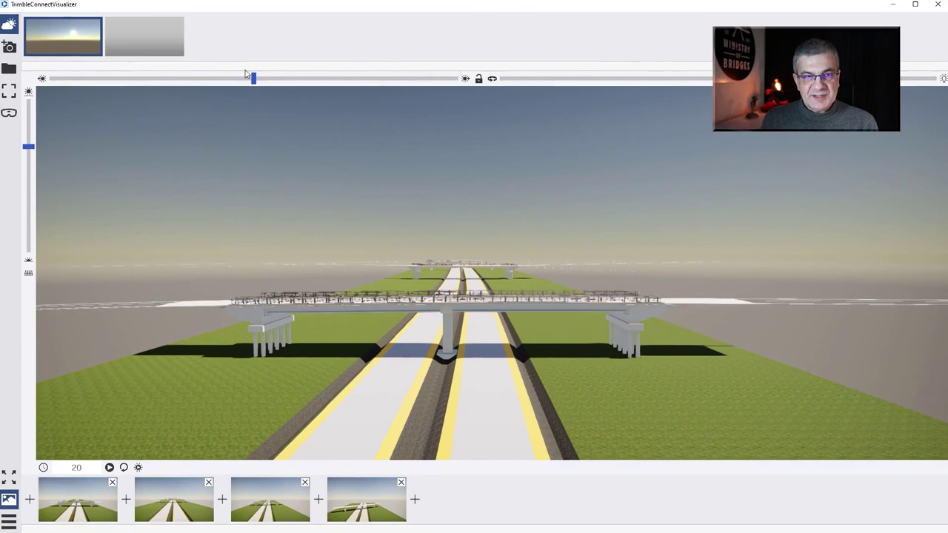
pyautogui.moveTo(245, 74)
pyautogui.mouseDown()
pyautogui.moveTo(442, 97)
pyautogui.moveTo(51, 82)
pyautogui.moveTo(230, 78)
pyautogui.mouseUp()
pyautogui.moveTo(28, 146); pyautogui.dragTo(44, 214)
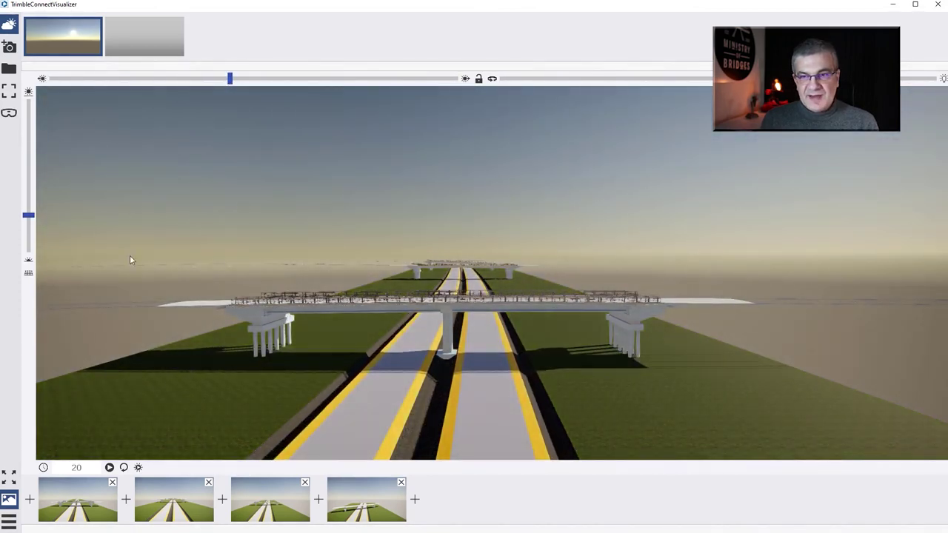
pyautogui.moveTo(131, 260); pyautogui.dragTo(469, 406)
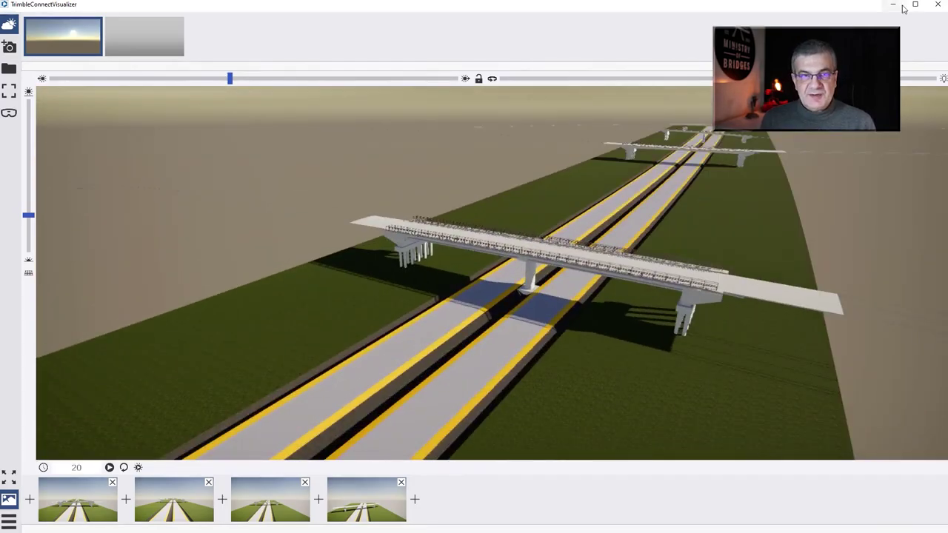
pyautogui.click(942, 7)
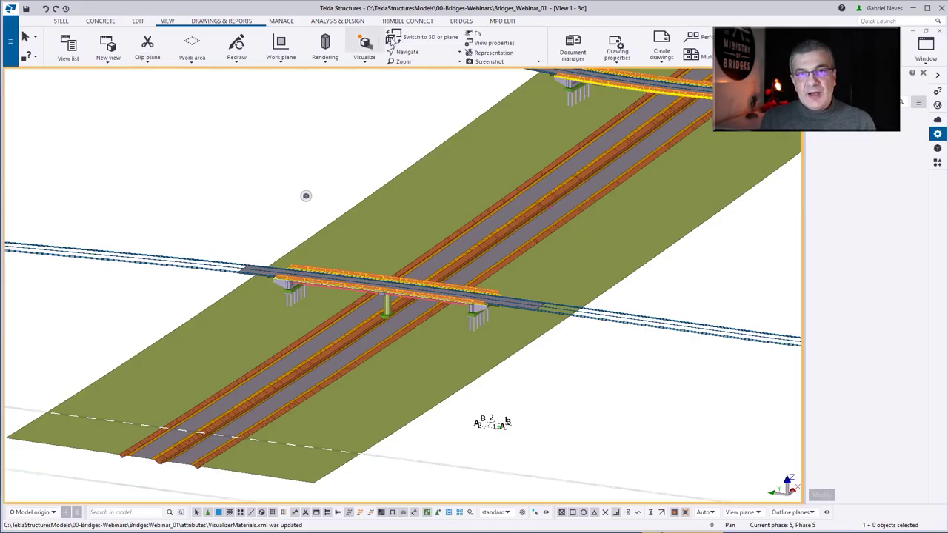
# Step: Examine the motorway and its crossing bridges in the 3D model from several sides, up close and as a whole
pyautogui.click(461, 22)
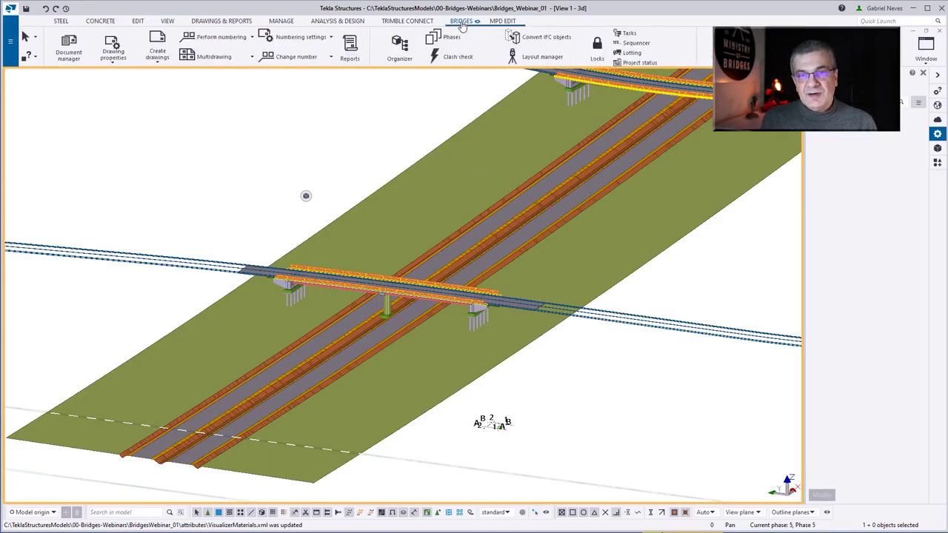
pyautogui.scroll(-4, 353, 293)
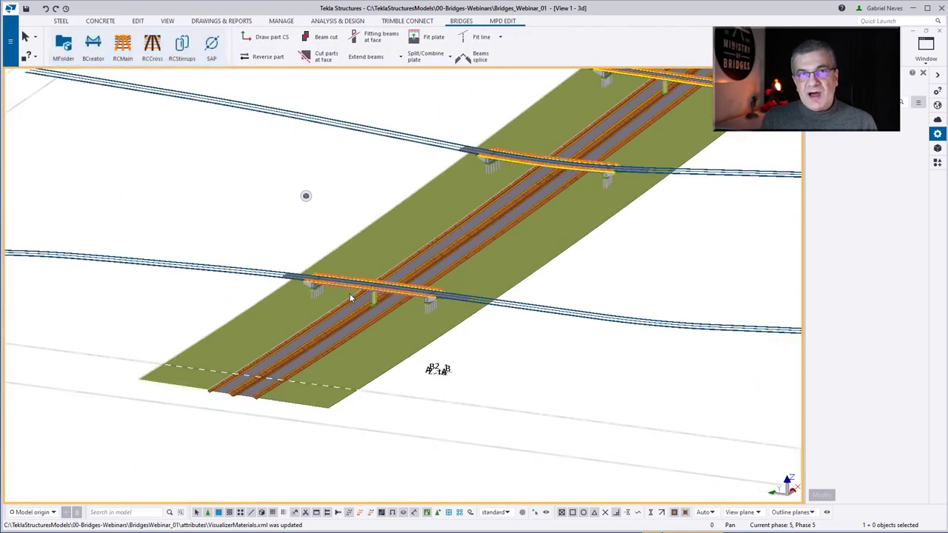
pyautogui.keyDown('ctrl'); pyautogui.moveTo(520, 207); pyautogui.dragTo(613, 241, button='middle'); pyautogui.keyUp('ctrl')
pyautogui.scroll(-3, 613, 241)
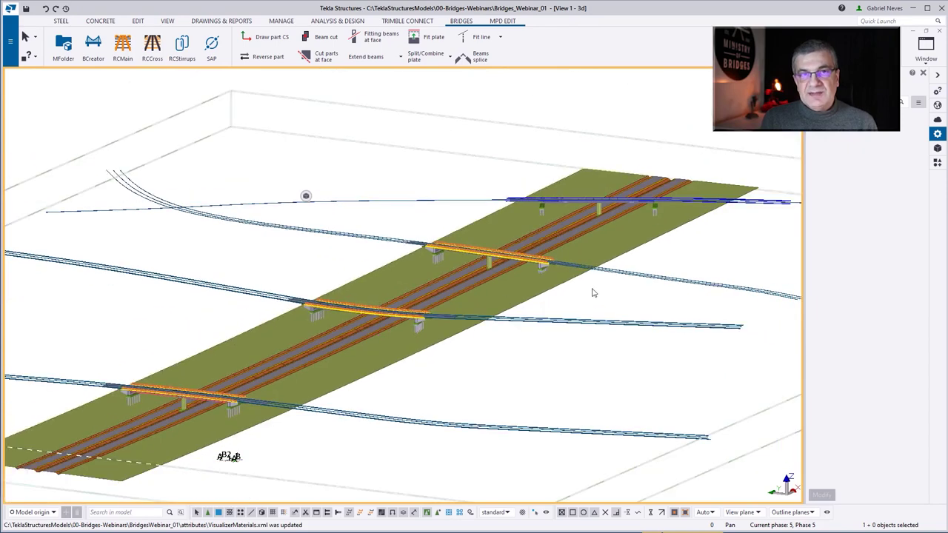
pyautogui.keyDown('ctrl'); pyautogui.moveTo(571, 271); pyautogui.dragTo(381, 218, button='middle'); pyautogui.keyUp('ctrl')
pyautogui.scroll(5, 382, 218)
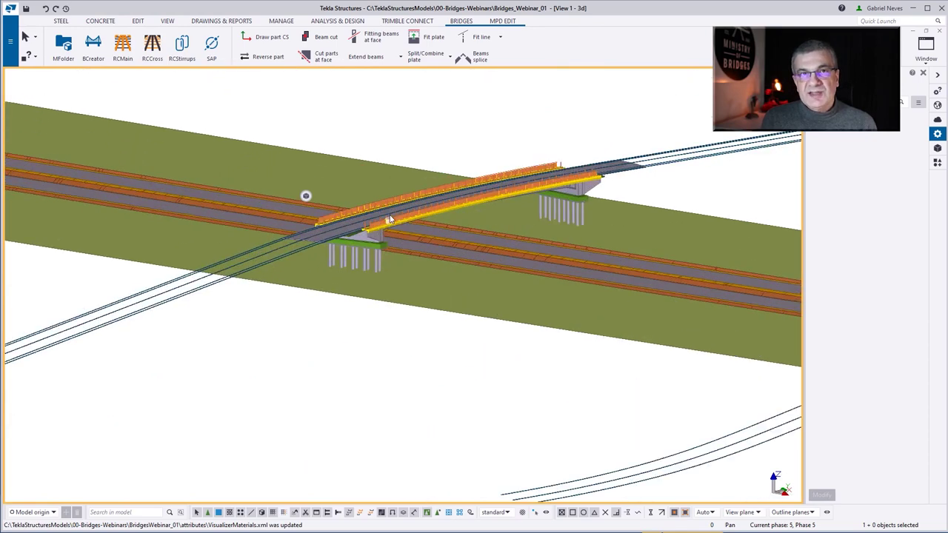
pyautogui.scroll(-8, 399, 230)
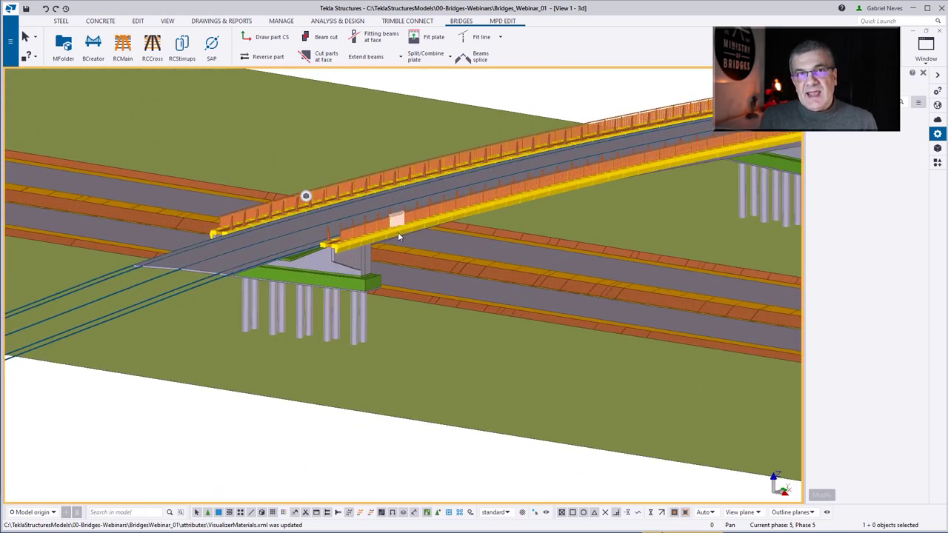
pyautogui.scroll(-3, 398, 236)
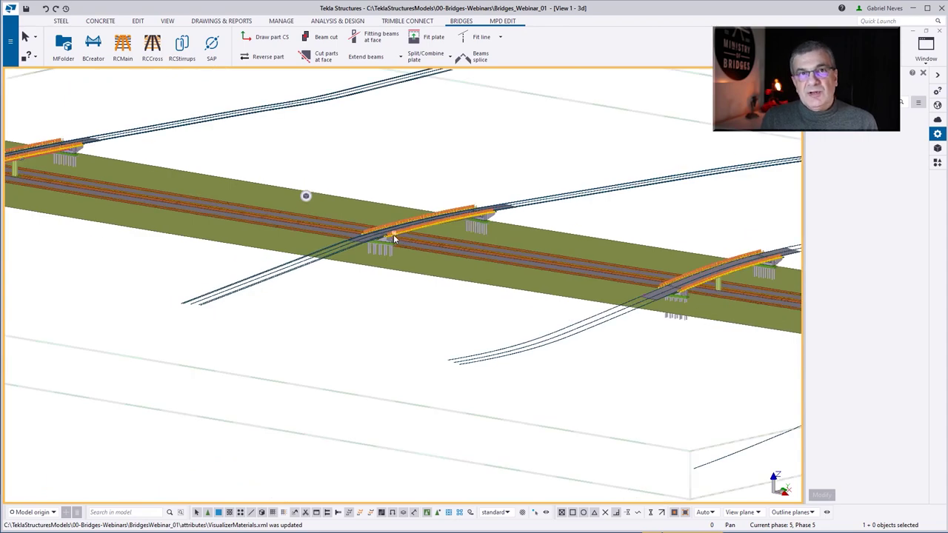
pyautogui.moveTo(415, 246)
pyautogui.keyDown('ctrl'); pyautogui.mouseDown(button='middle')
pyautogui.moveTo(588, 271)
pyautogui.moveTo(599, 256)
pyautogui.moveTo(503, 256)
pyautogui.moveTo(459, 223)
pyautogui.moveTo(401, 252)
pyautogui.mouseUp(button='middle'); pyautogui.keyUp('ctrl')
pyautogui.scroll(2, 430, 244)
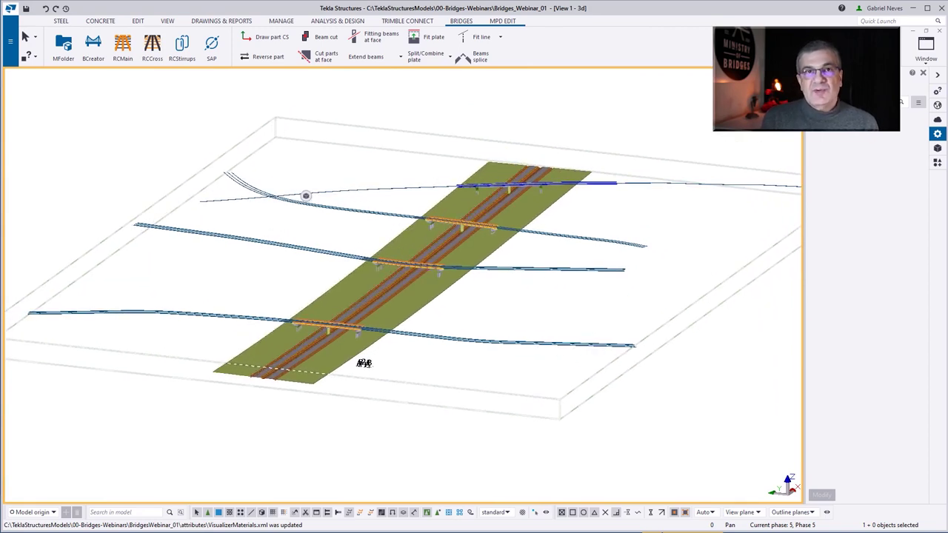